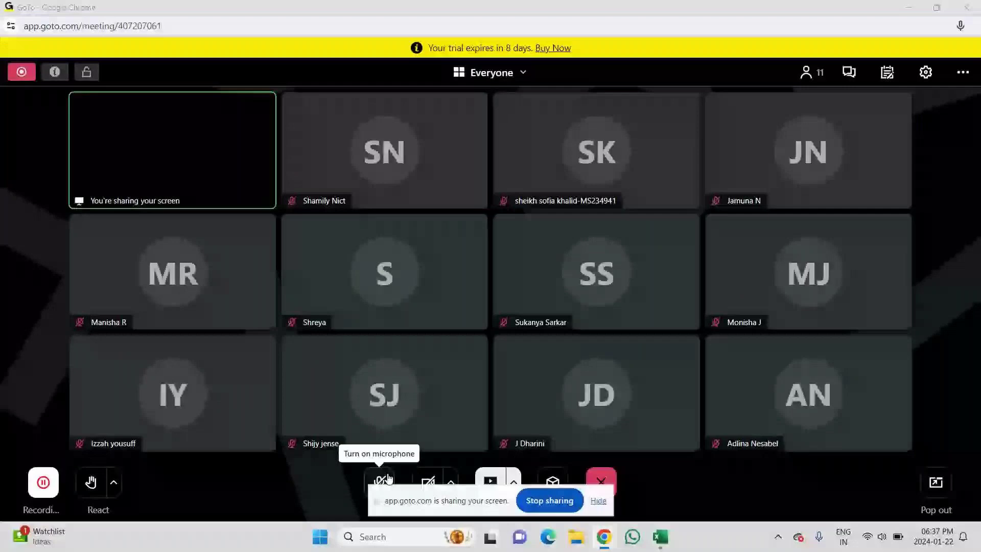
Unmute the microphone during the GoTo Meeting screen share and minimize the meeting window
click(388, 478)
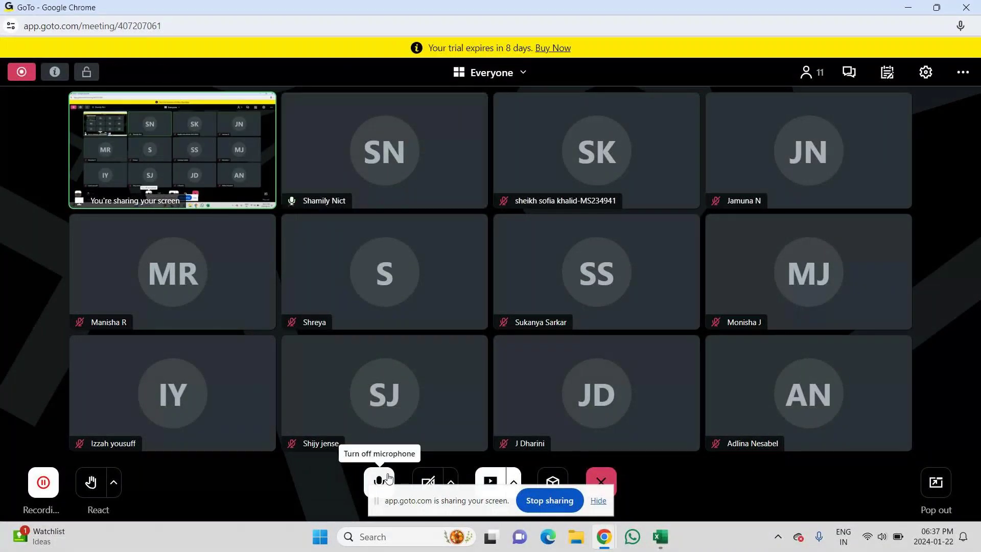
click(913, 11)
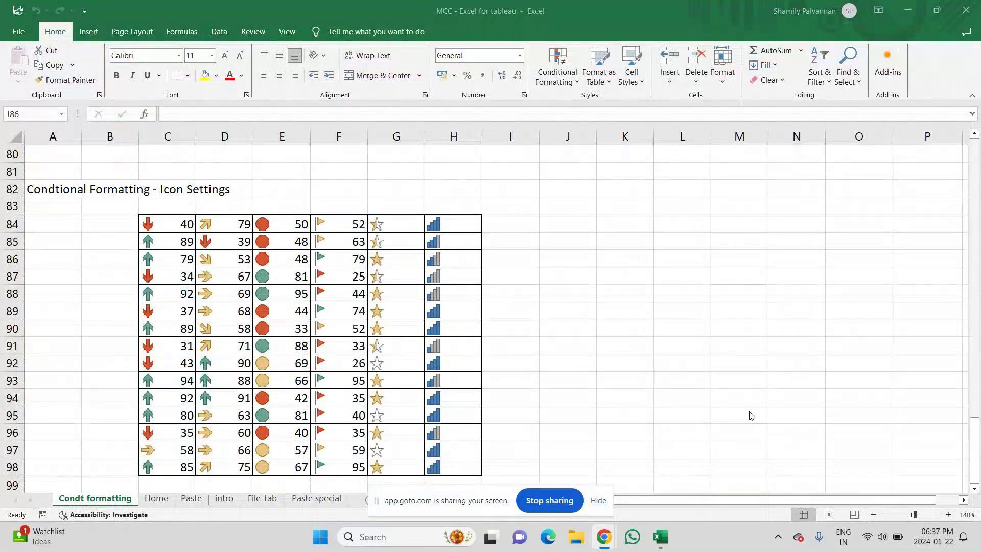
Switch back to the meeting, dismiss the participant's chat message, and return to Excel
key(alt+Tab)
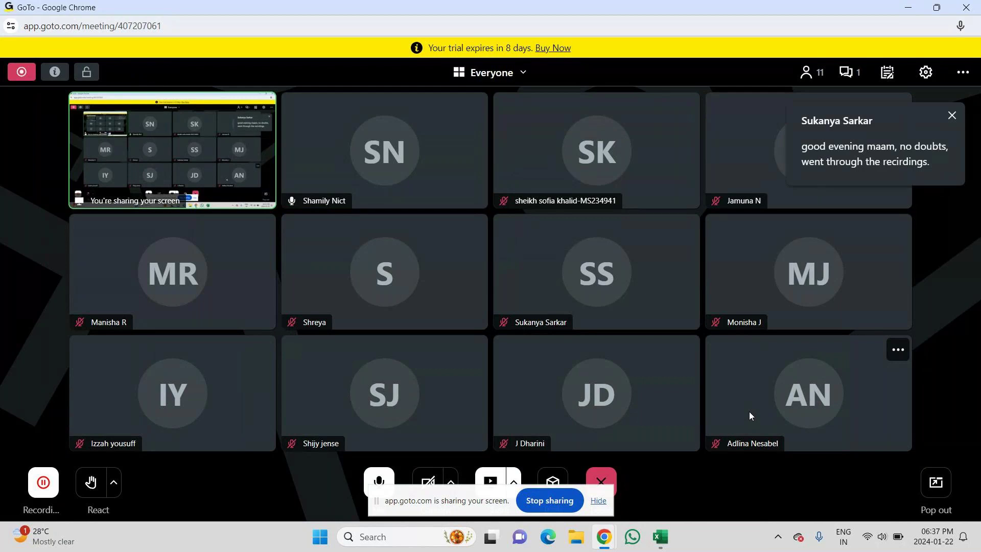
click(949, 116)
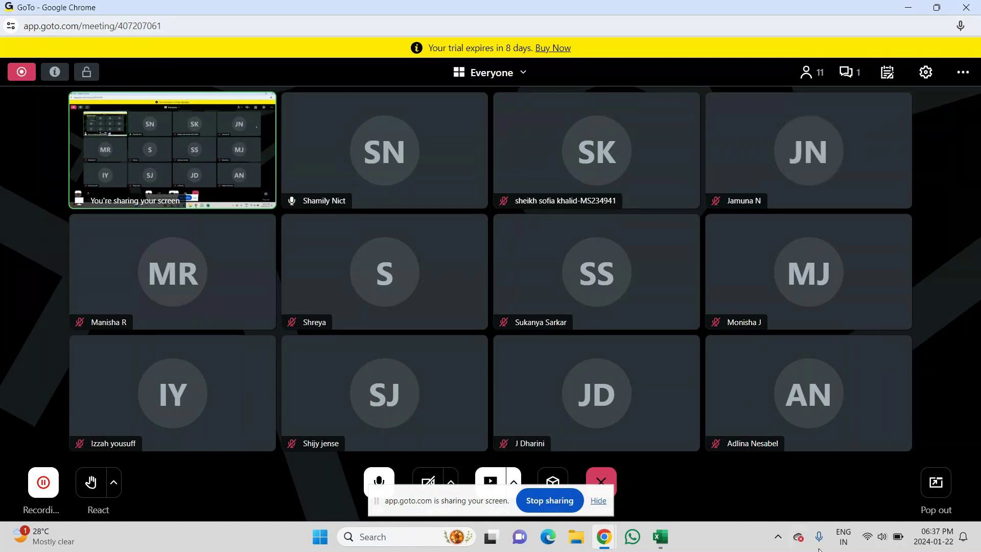
click(661, 538)
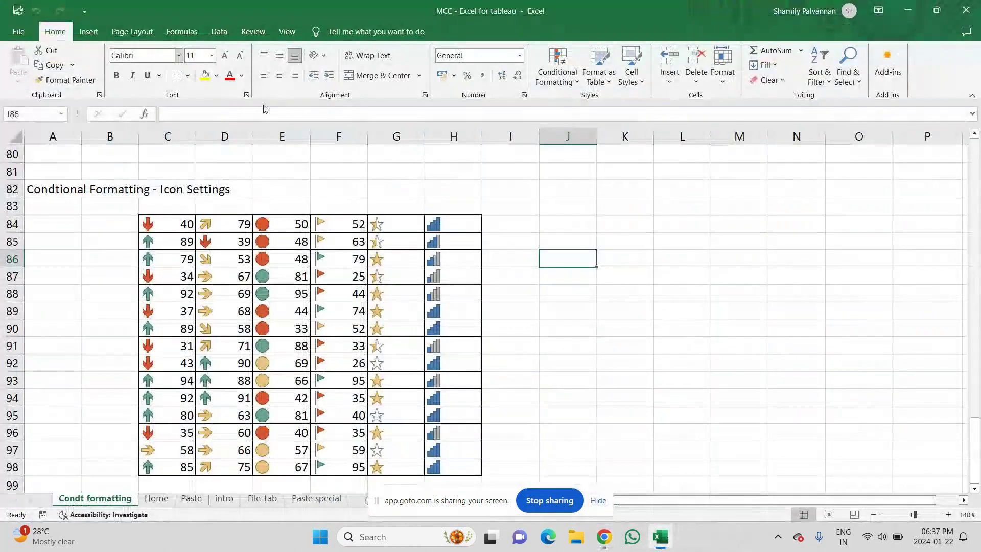
Open the table style gallery and close it without choosing a style
click(606, 79)
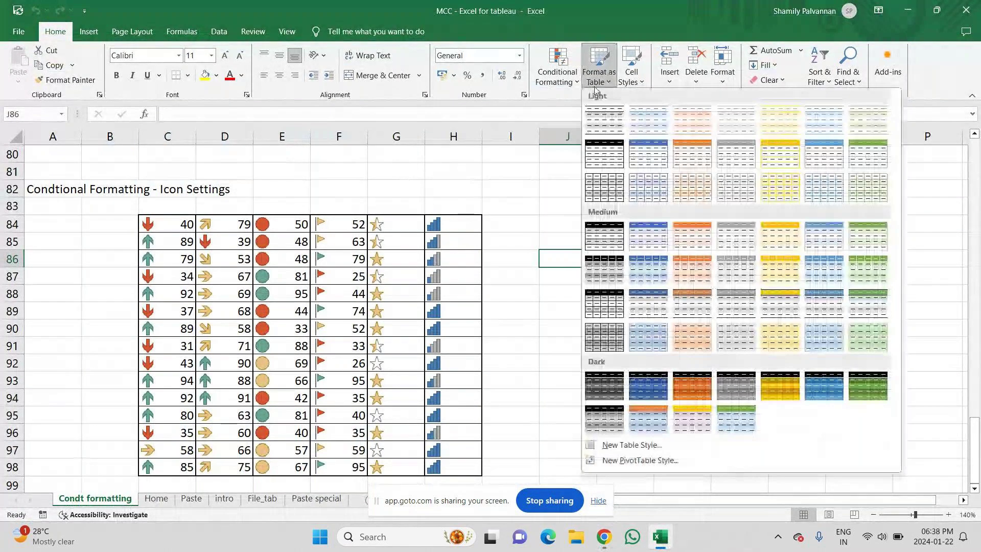
click(488, 231)
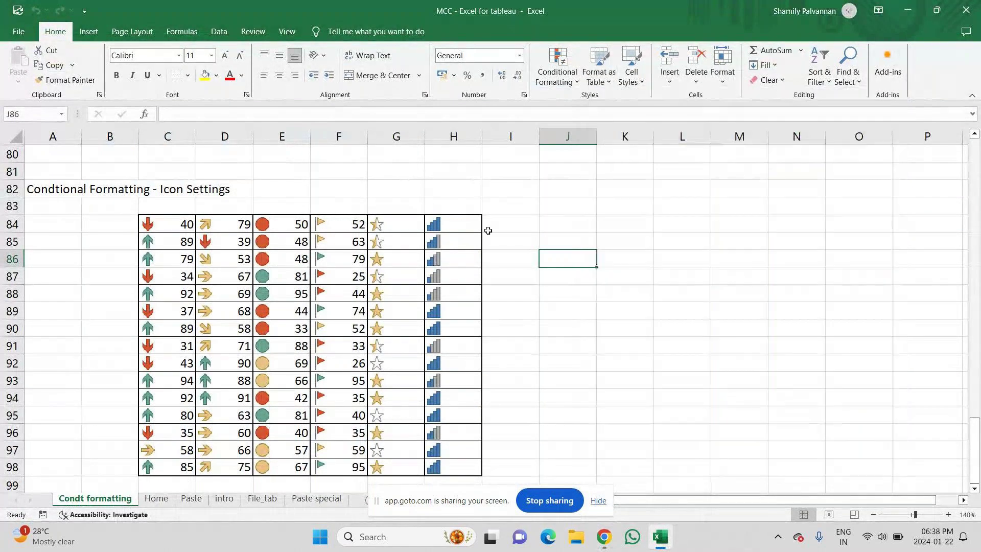
drag(974, 444, 947, 245)
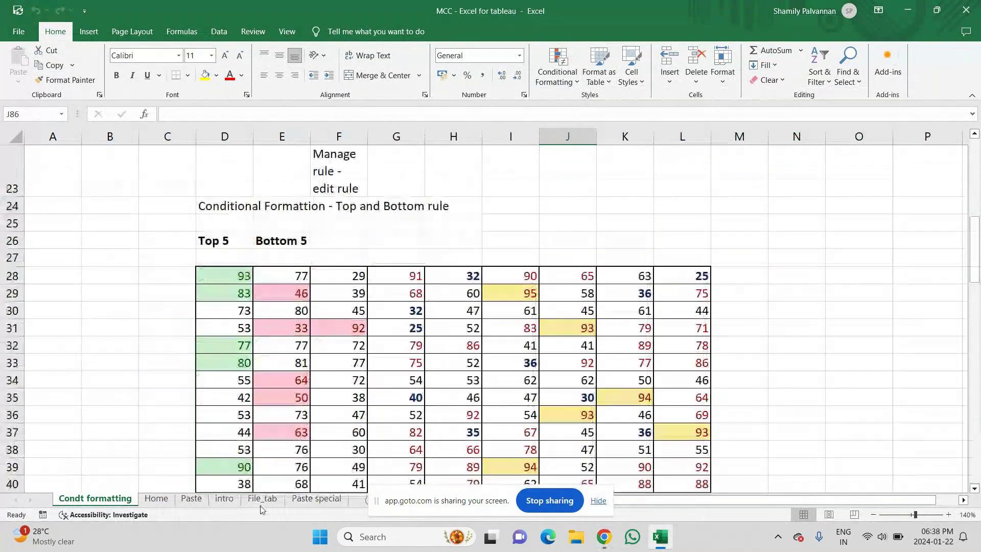
Move through the File_tab, intro and Home sheets to the Paste sheet's scores table
click(261, 499)
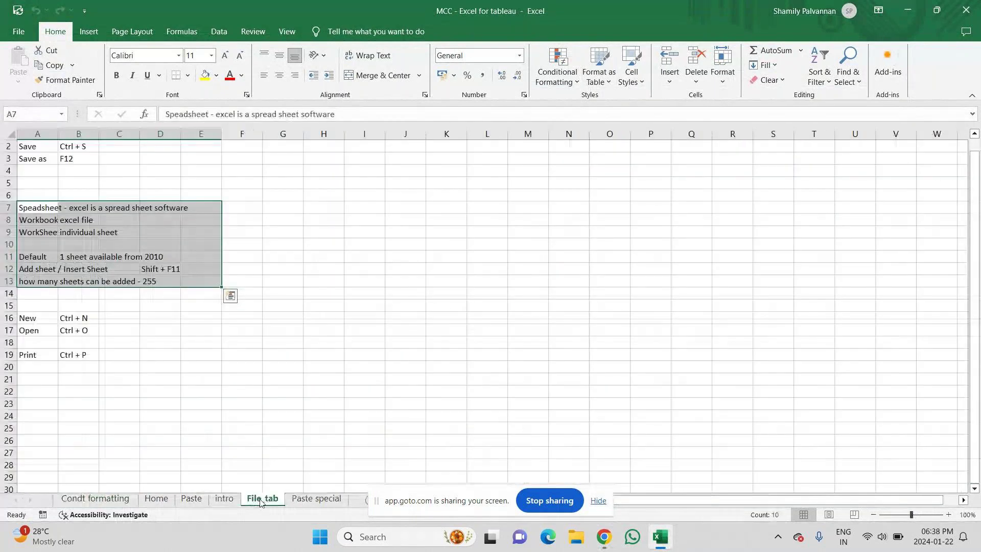
click(217, 502)
click(155, 500)
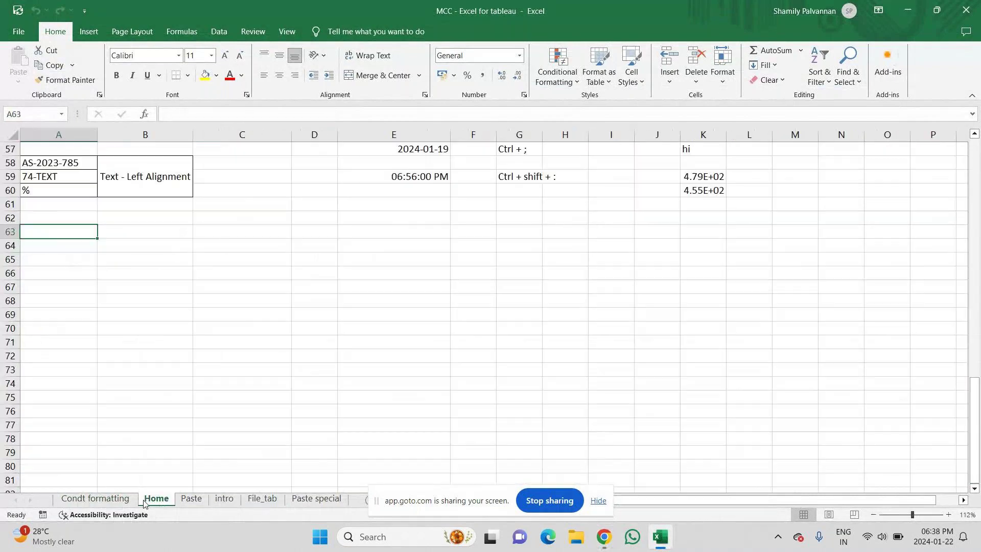
click(193, 499)
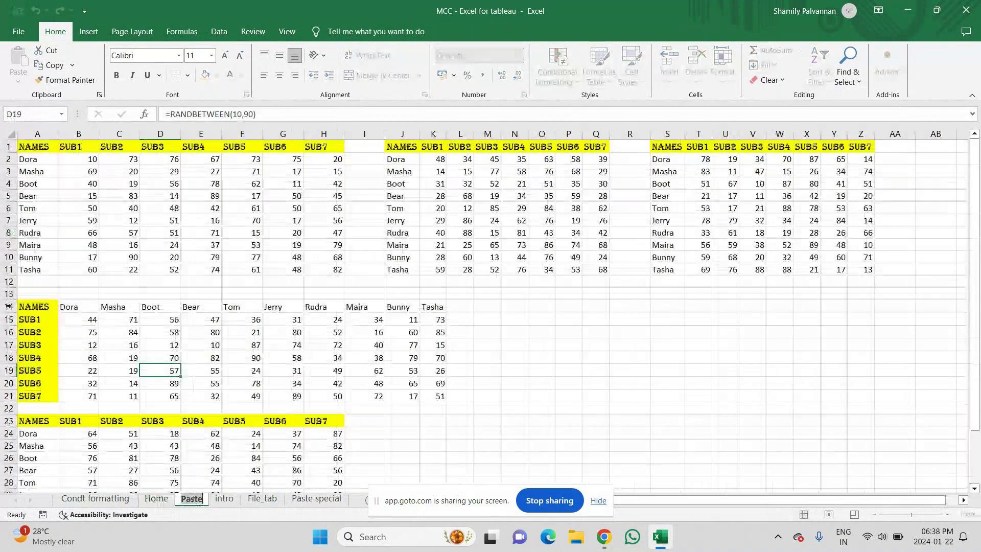
drag(31, 147, 331, 270)
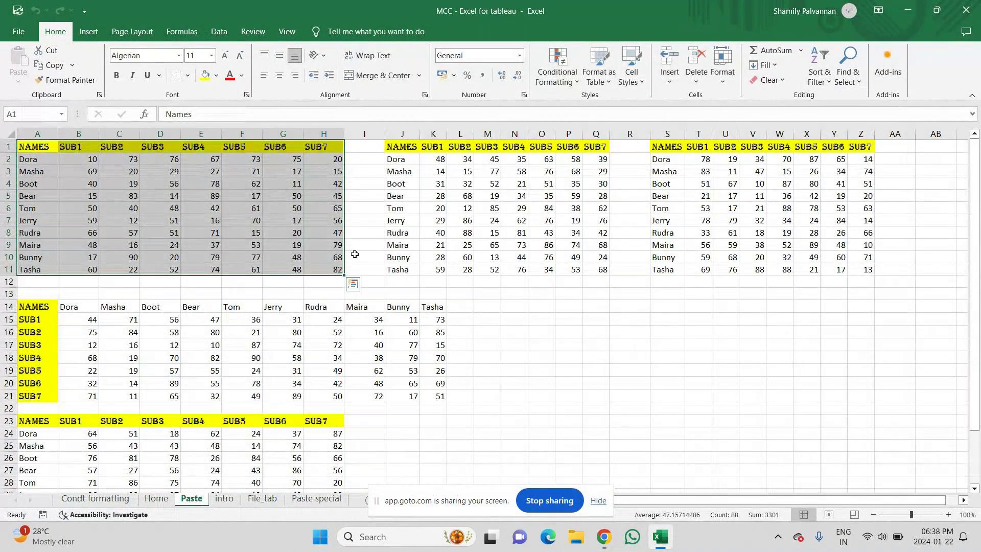
Convert the A1:H11 names-and-scores range into a table with headers using Ctrl+T
click(596, 61)
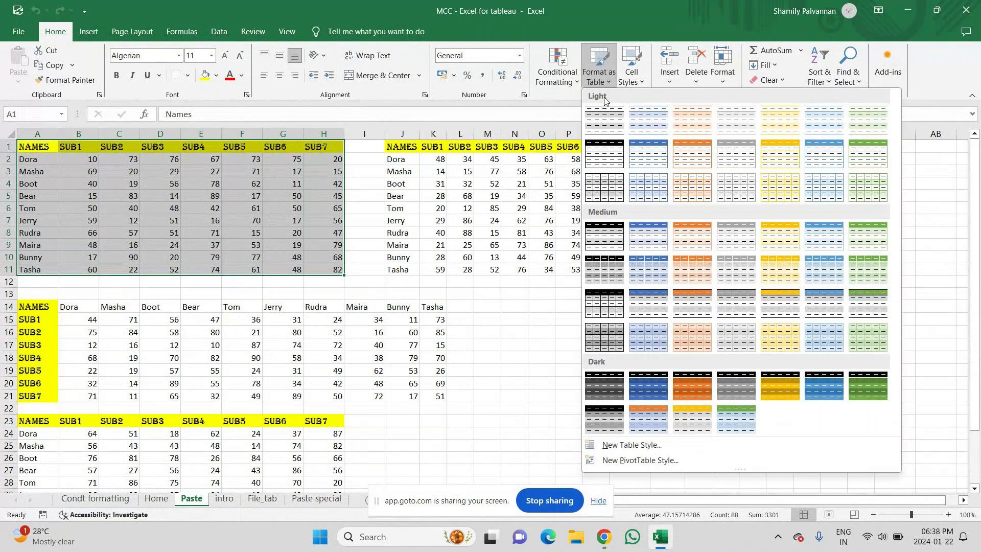
key(Escape)
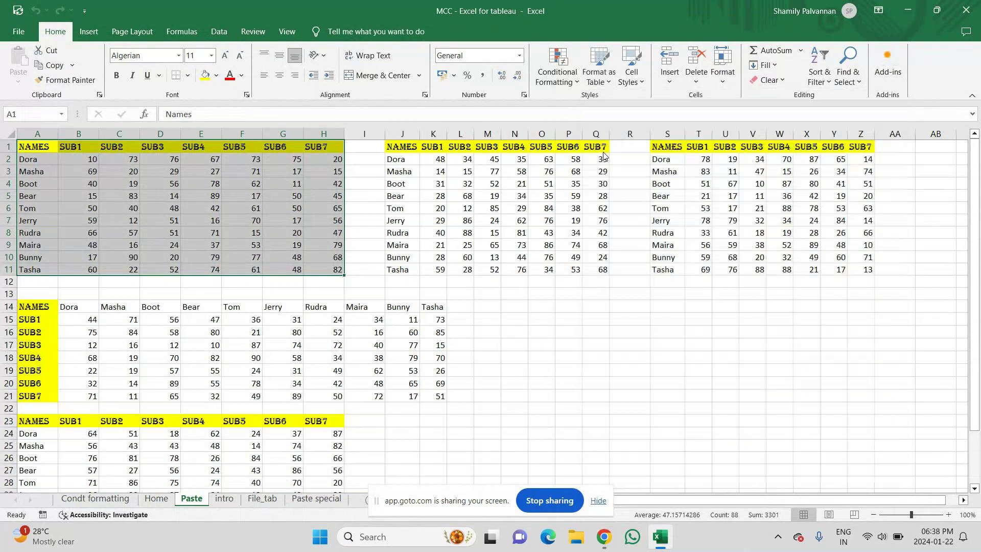
key(ctrl+t)
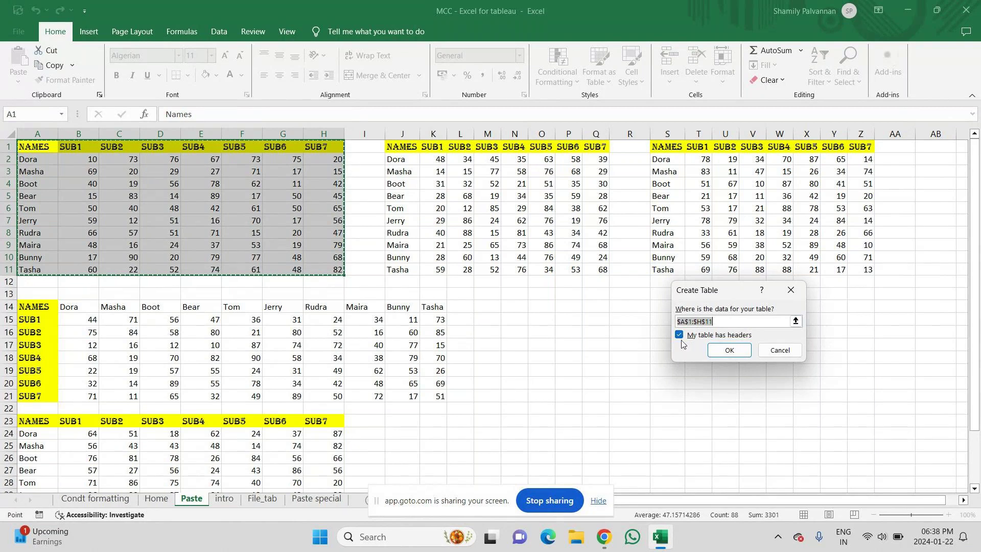
click(730, 351)
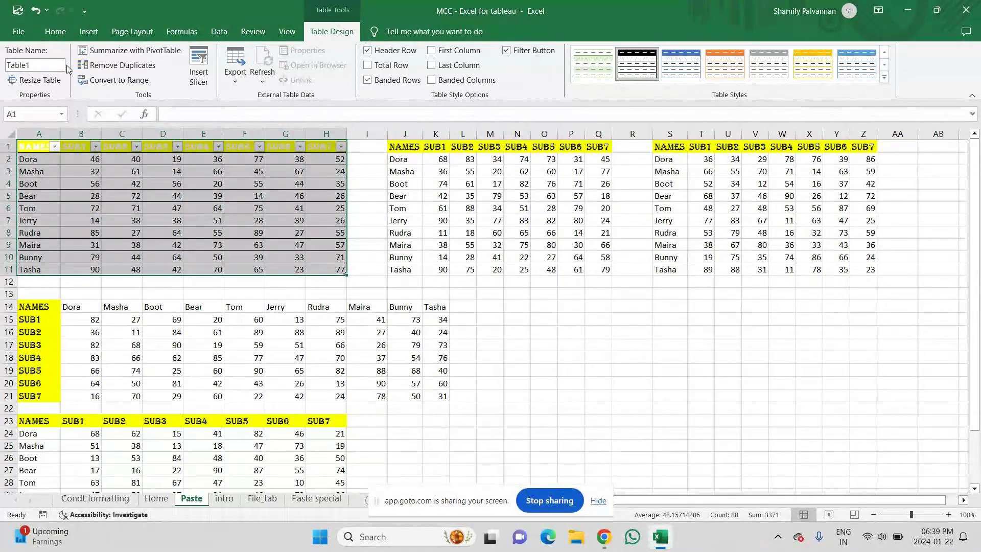
Rename the new table from Table1 to Sample1
click(37, 65)
text(Sam)
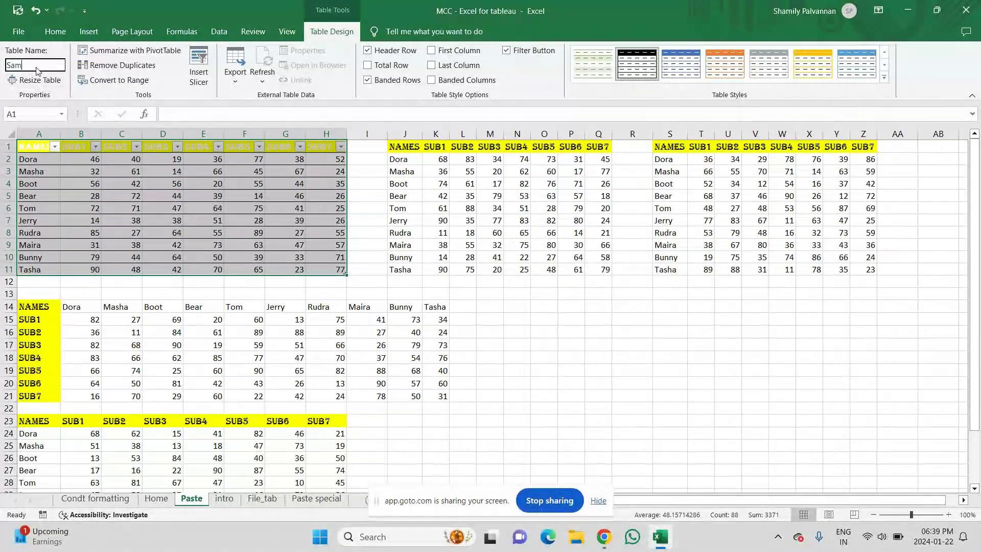
text(pm)
key(BackSpace)
text(le)
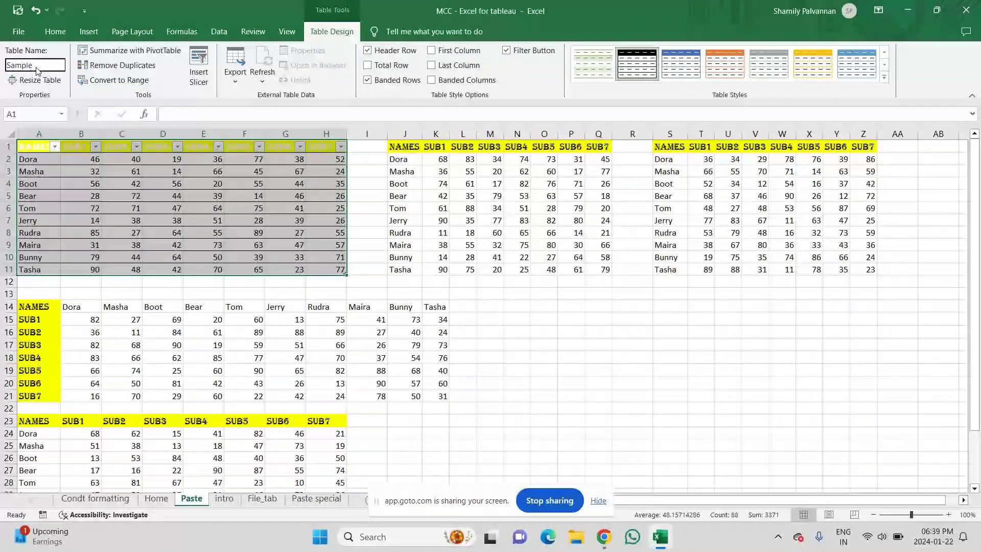
text(1)
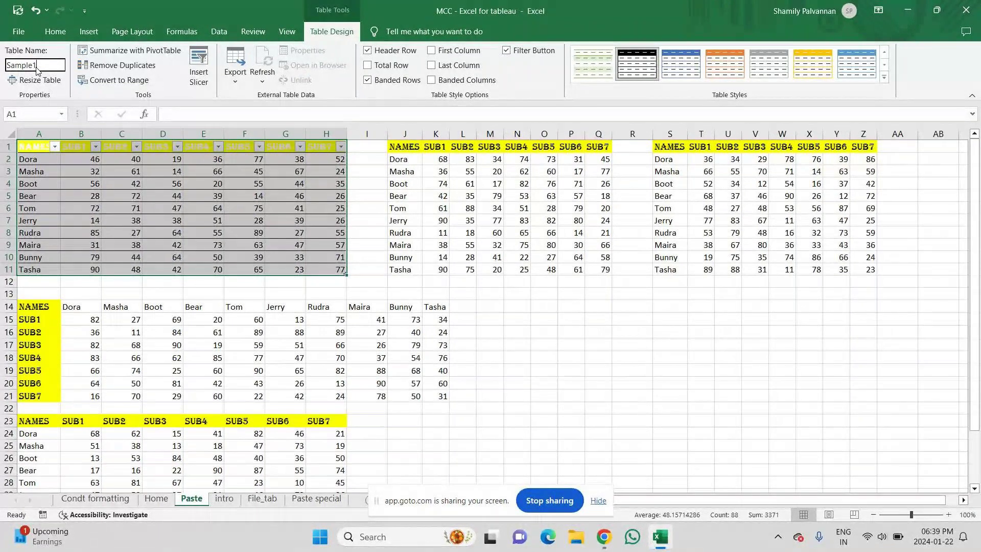
key(Return)
Apply a blue table style to the Sample1 table
click(392, 174)
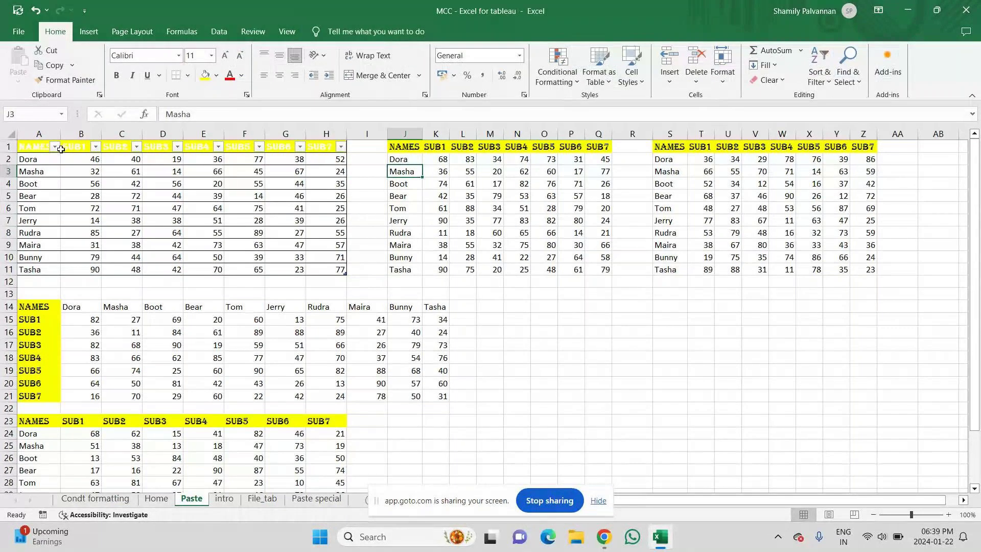
click(18, 142)
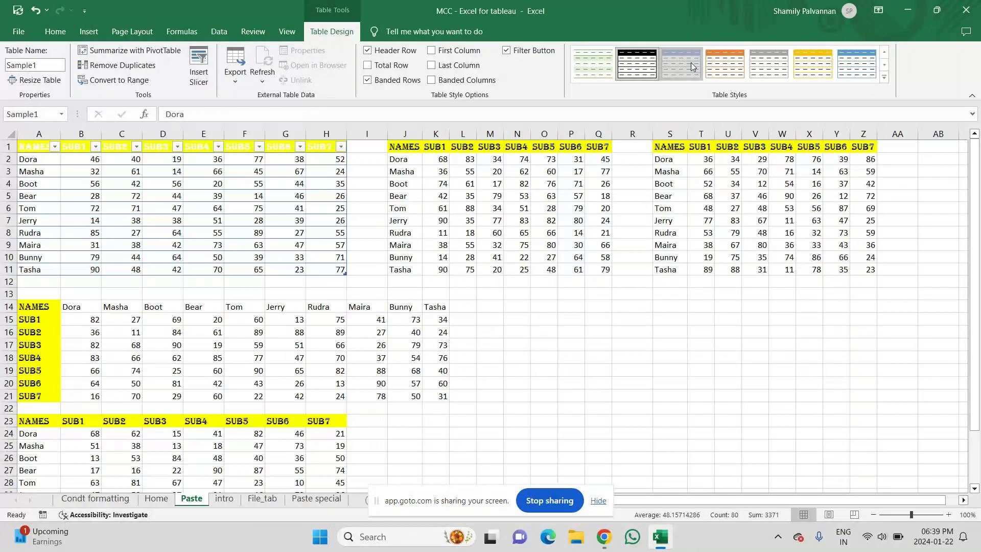
click(691, 63)
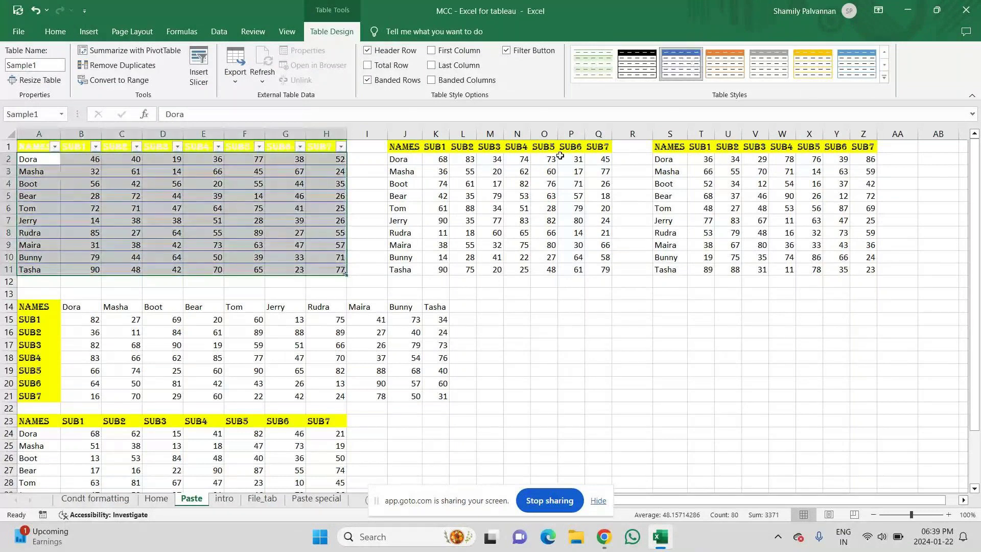
click(54, 30)
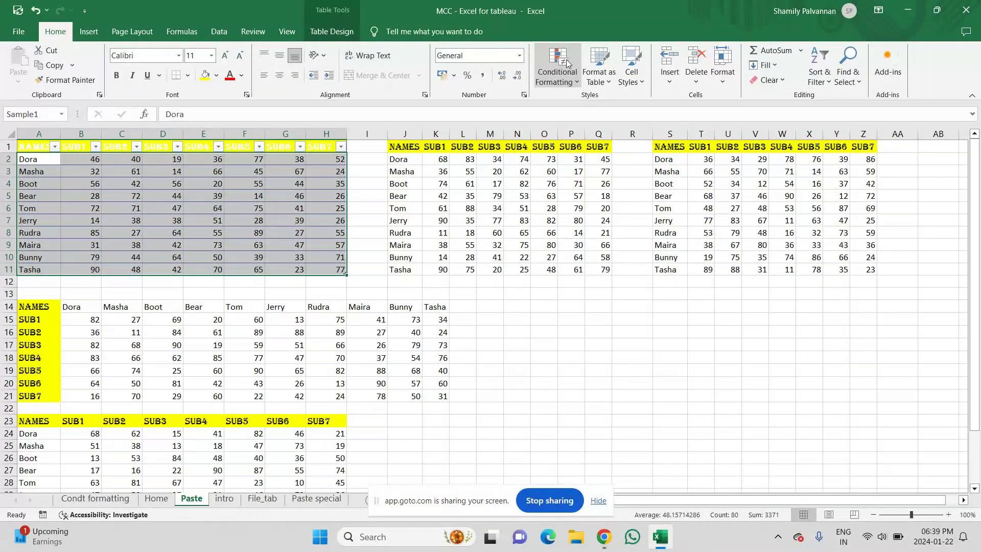
click(609, 57)
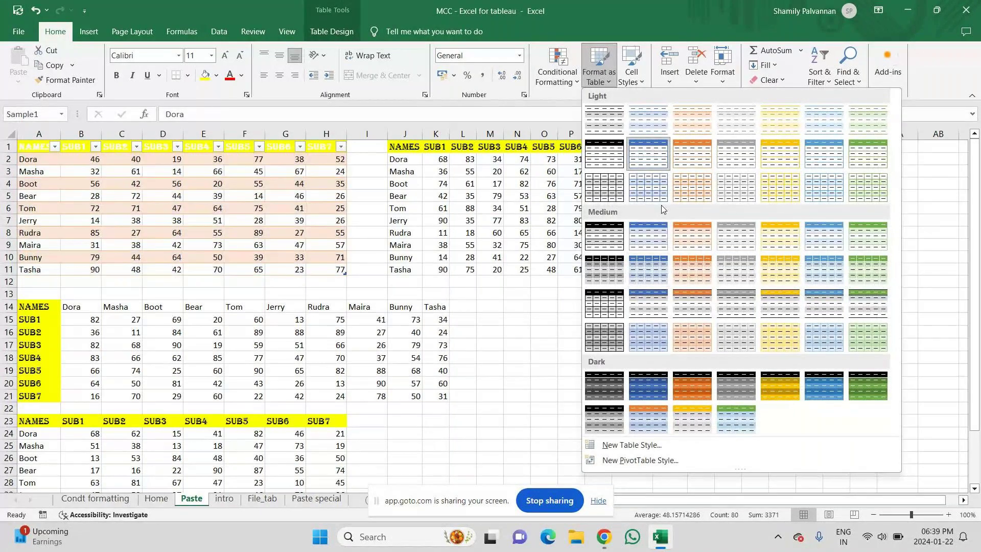
Remove the yellow fill from J1:Q11 and format it as an orange-styled table with headers
key(Escape)
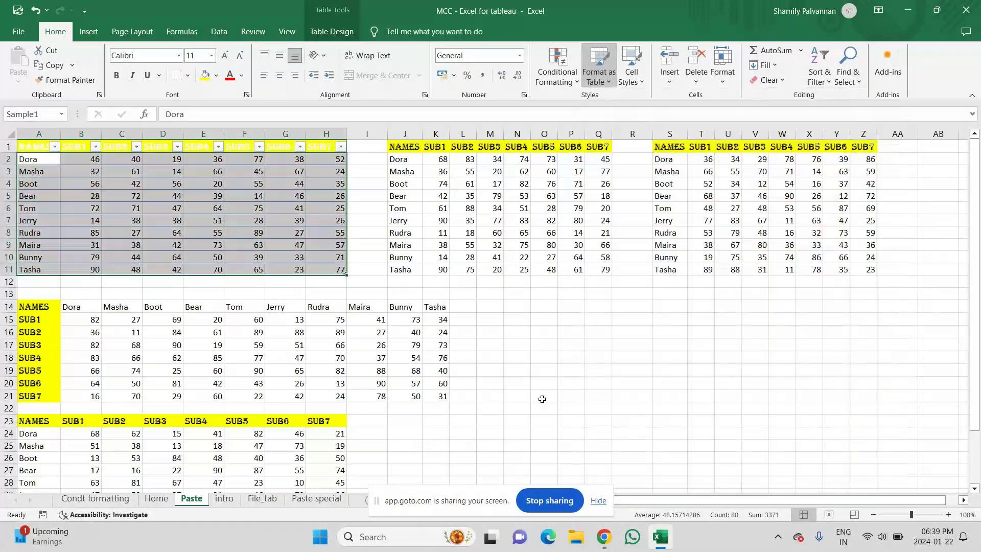
drag(398, 149, 595, 265)
click(216, 75)
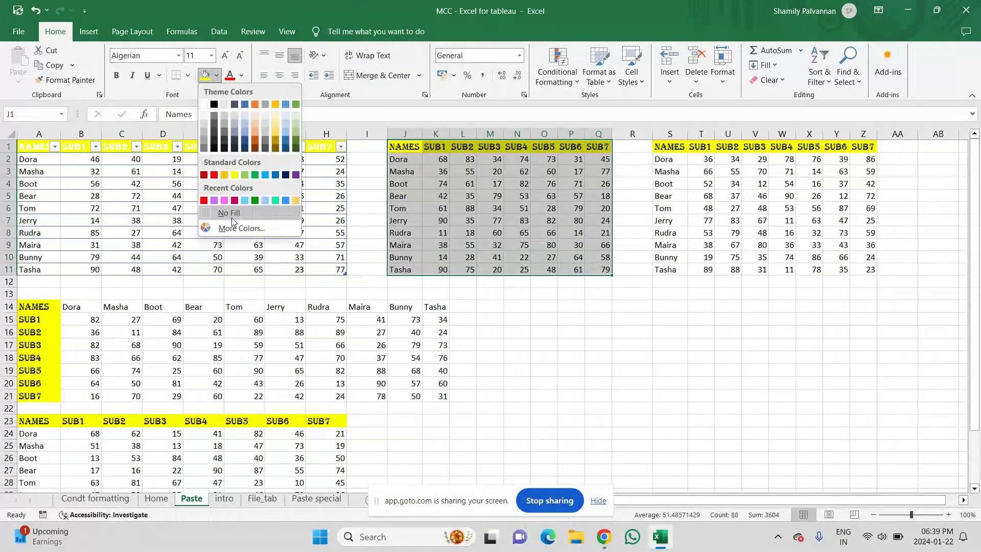
click(232, 217)
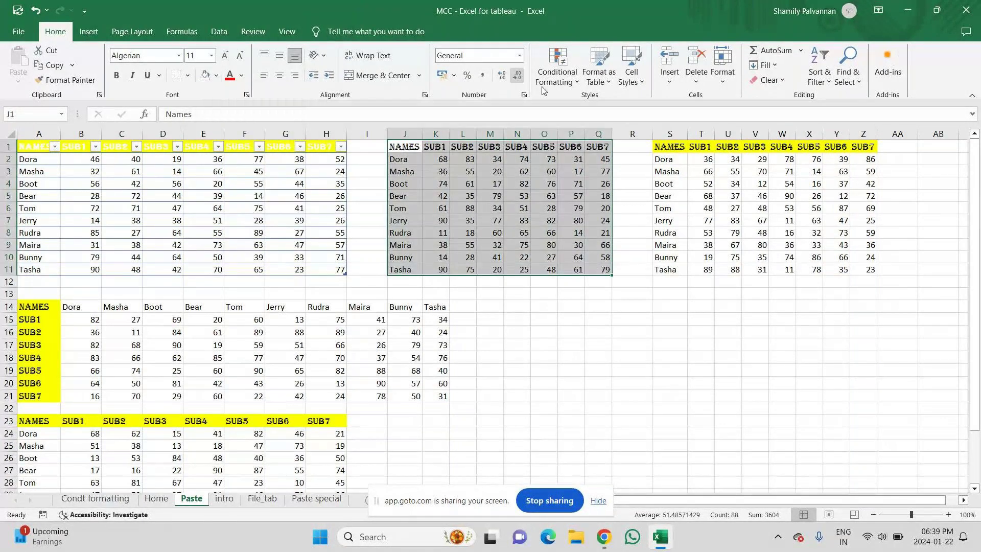
click(603, 70)
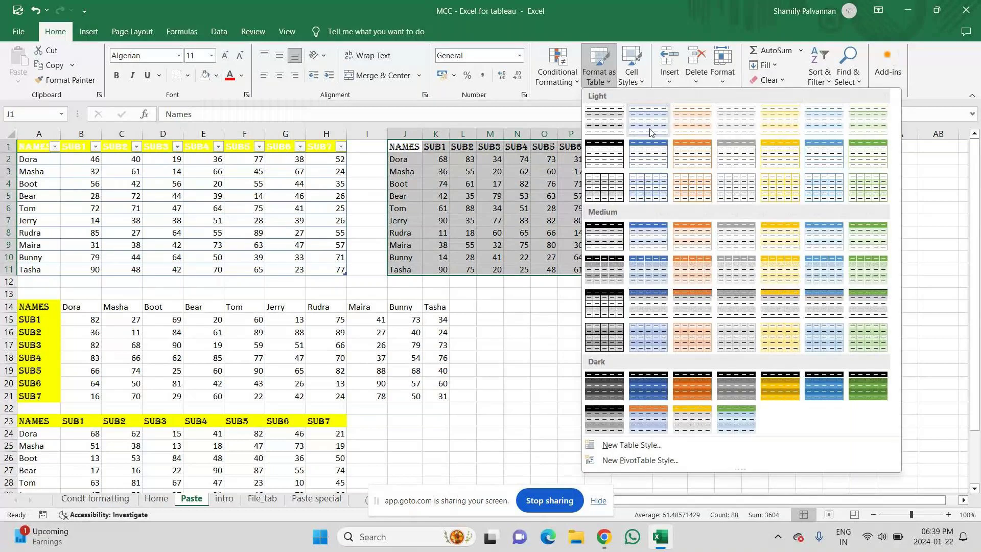
click(694, 162)
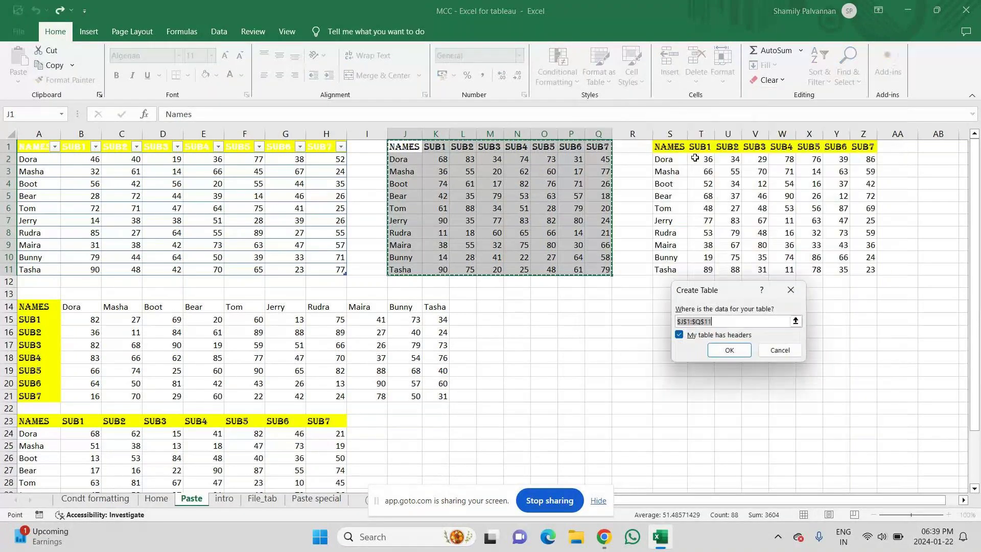
click(724, 352)
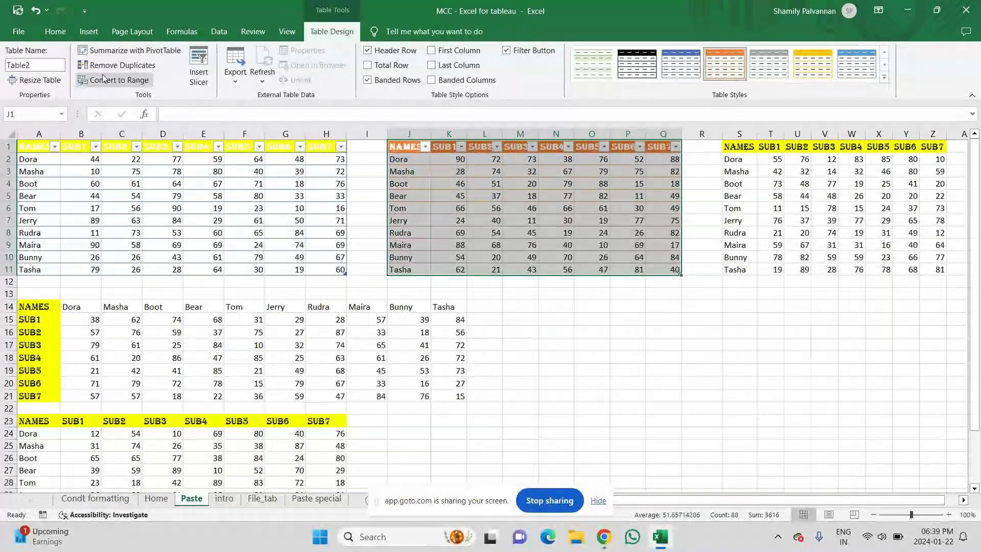
Name the orange J1:Q11 table Sample
click(40, 66)
text(Saple)
key(BackSpace)
key(BackSpace)
key(BackSpace)
text(mple)
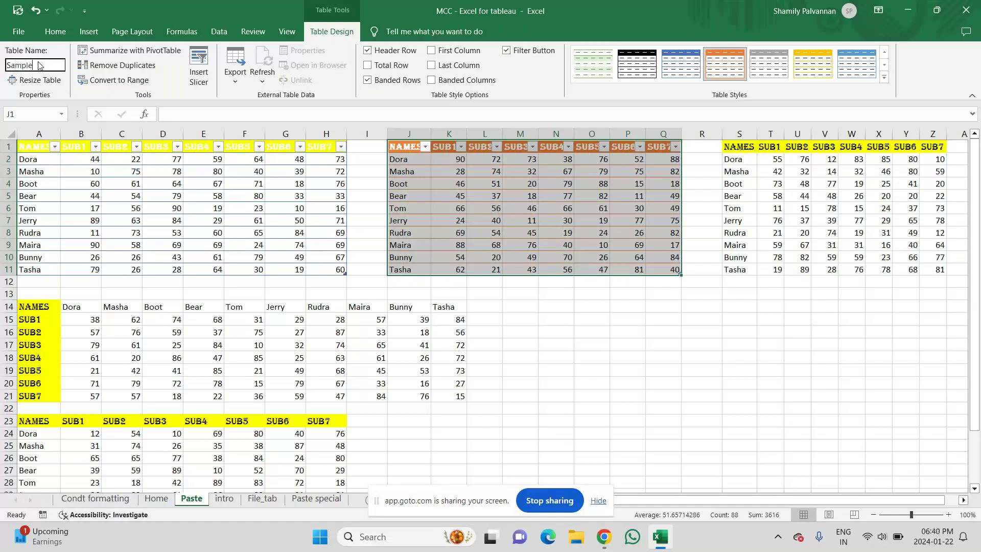
key(Return)
drag(721, 149, 934, 272)
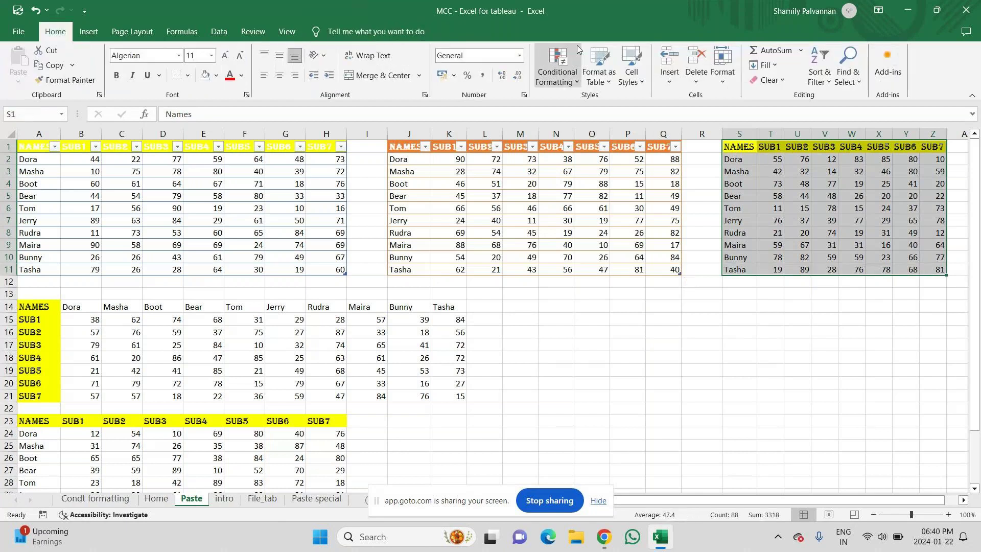
Format the S1:Z11 marks data as a table with a dark Medium style
click(606, 64)
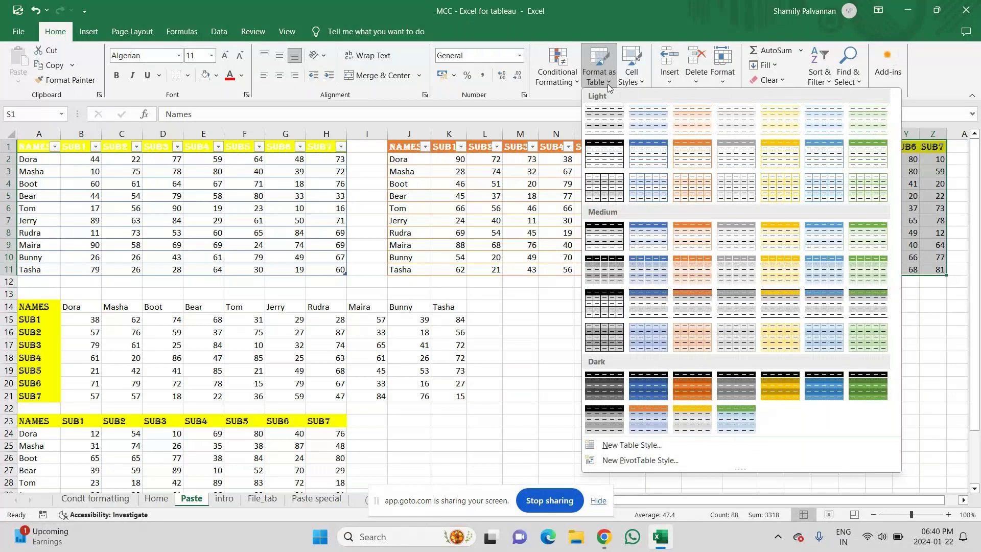
click(637, 350)
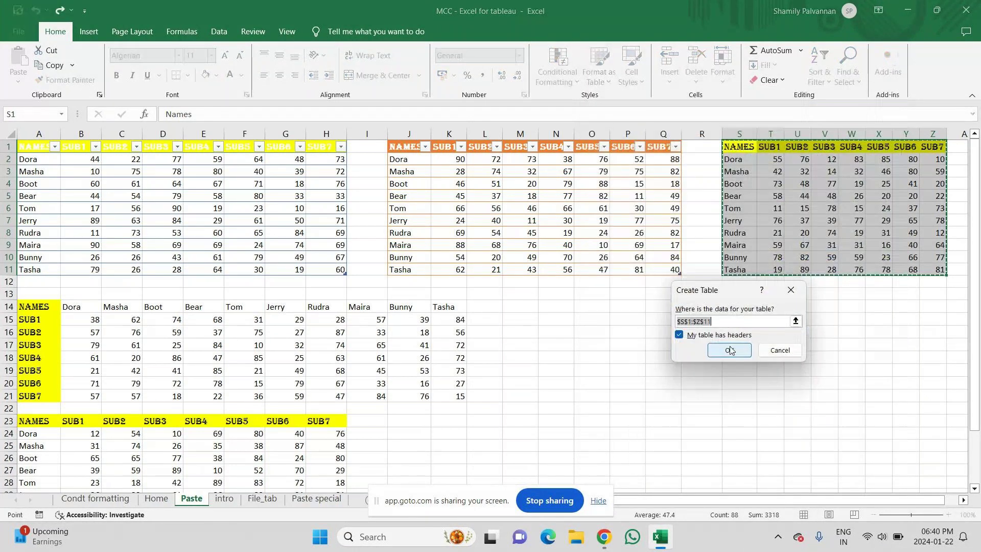
click(732, 350)
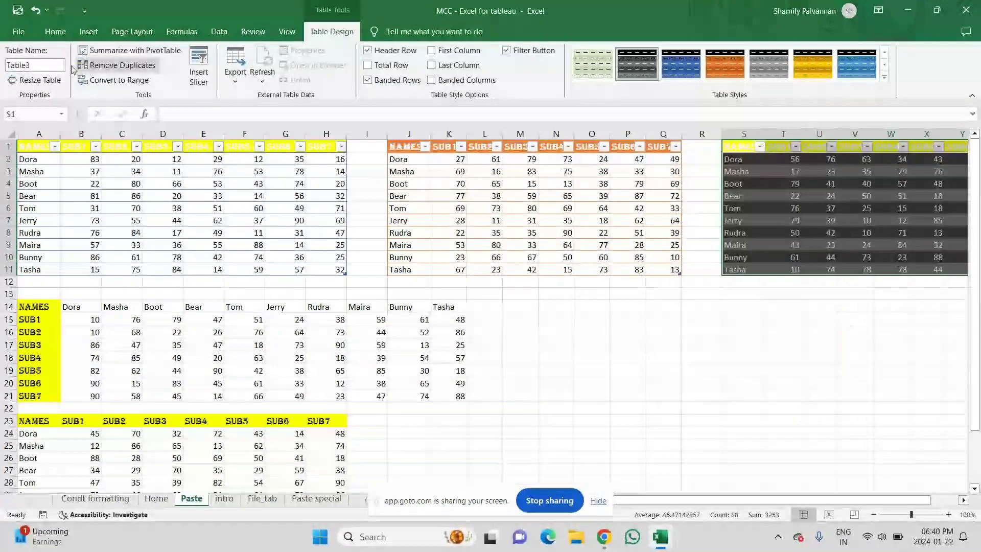
Try naming the dark table 'Marks sheet', which raises an invalid-name error
click(47, 62)
text(Marks shee)
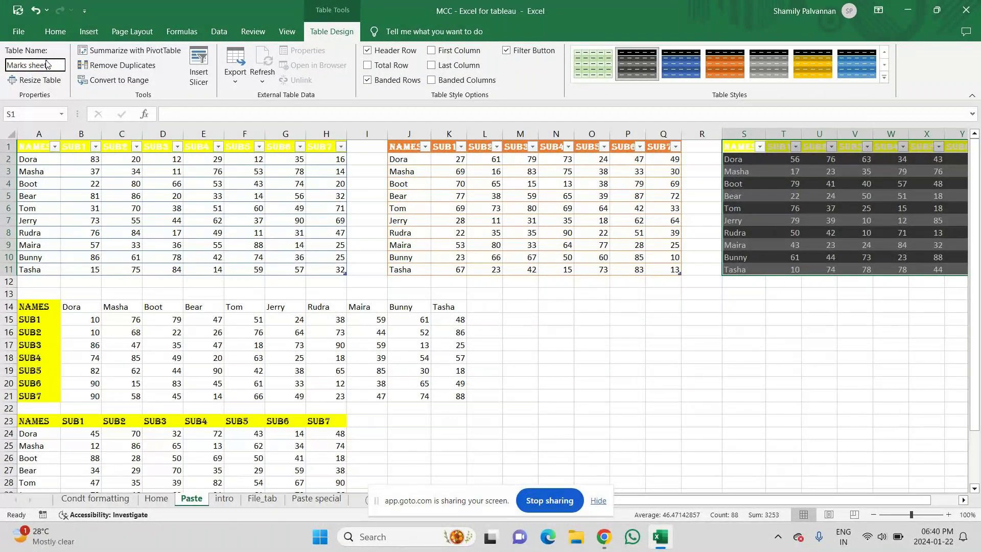
key(Return)
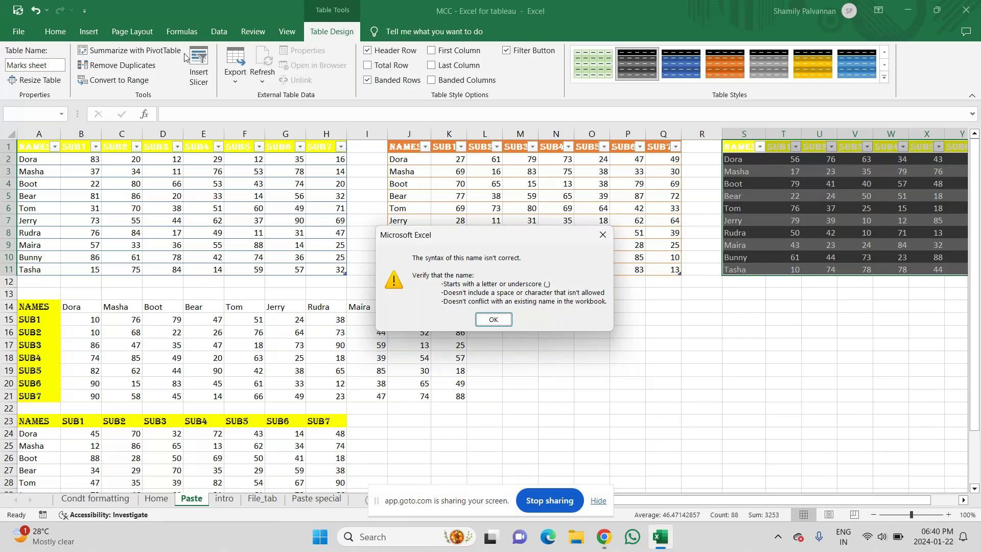
Dismiss the name error and rename the dark S1:Z11 table to marks_List
click(603, 236)
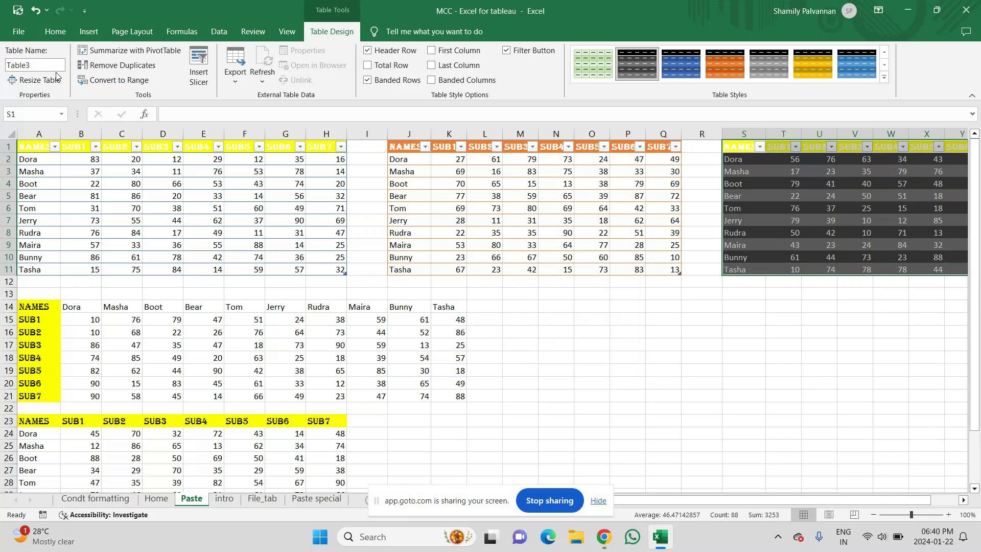
click(50, 65)
text(marks_shee)
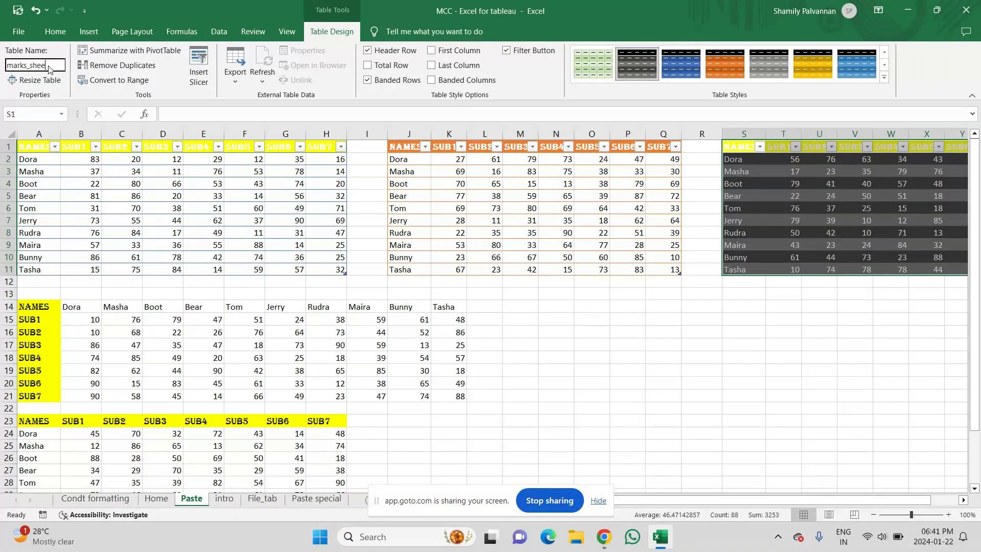
key(BackSpace)
key(BackSpace)
key(BackSpace)
key(BackSpace)
key(Caps_Lock)
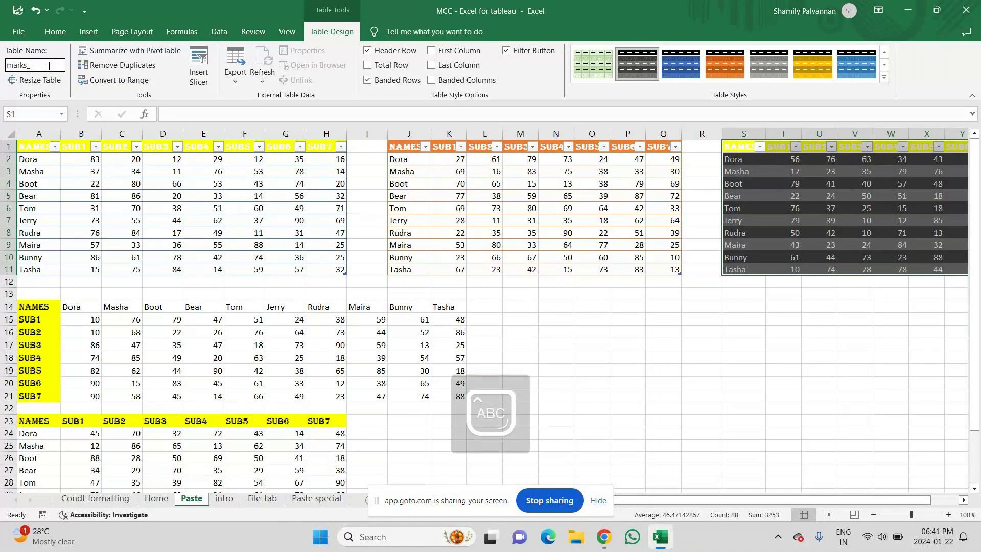
key(Caps_Lock)
text(List)
key(Return)
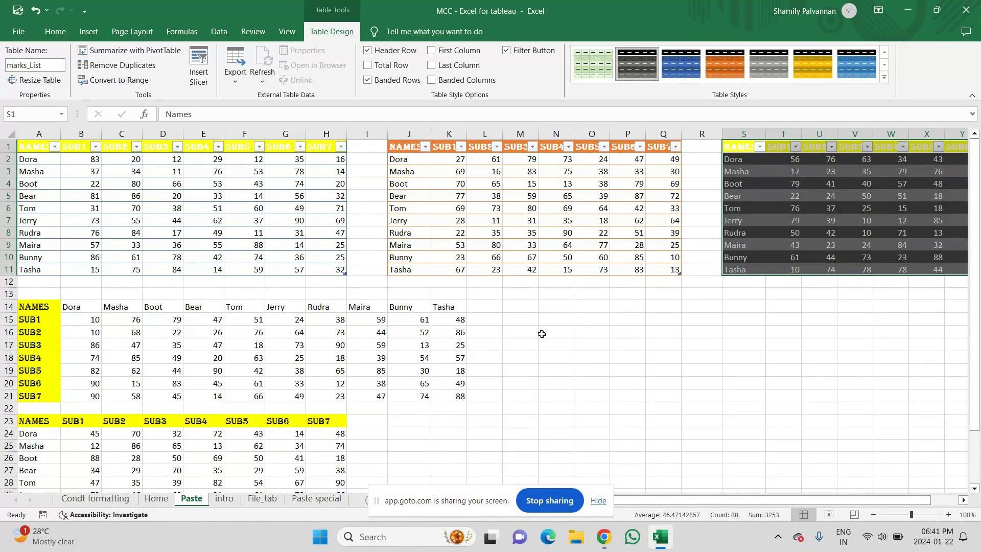
click(561, 342)
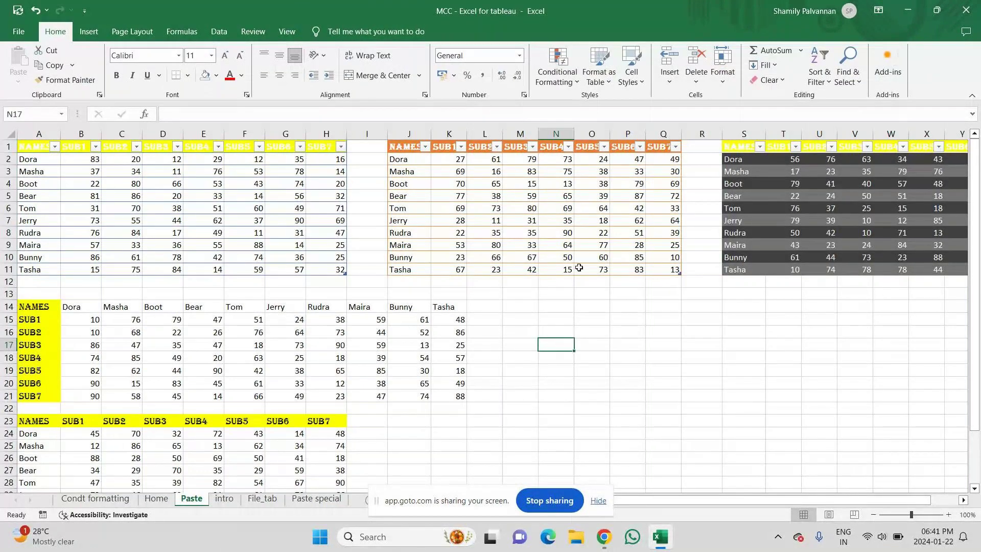
Switch marks_List from banded rows to banded columns and emphasize its last column, keeping headers and filters
click(735, 147)
drag(734, 148, 887, 301)
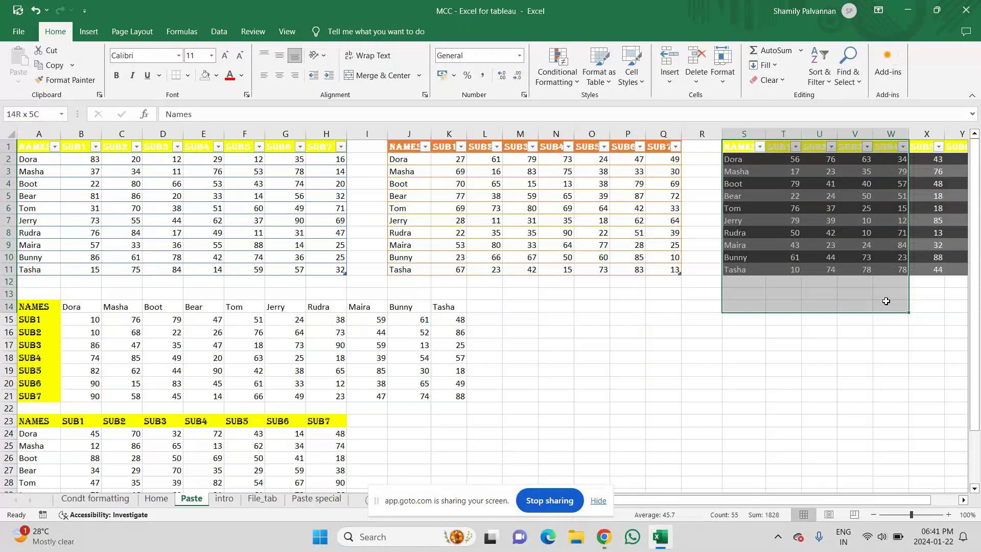
click(886, 229)
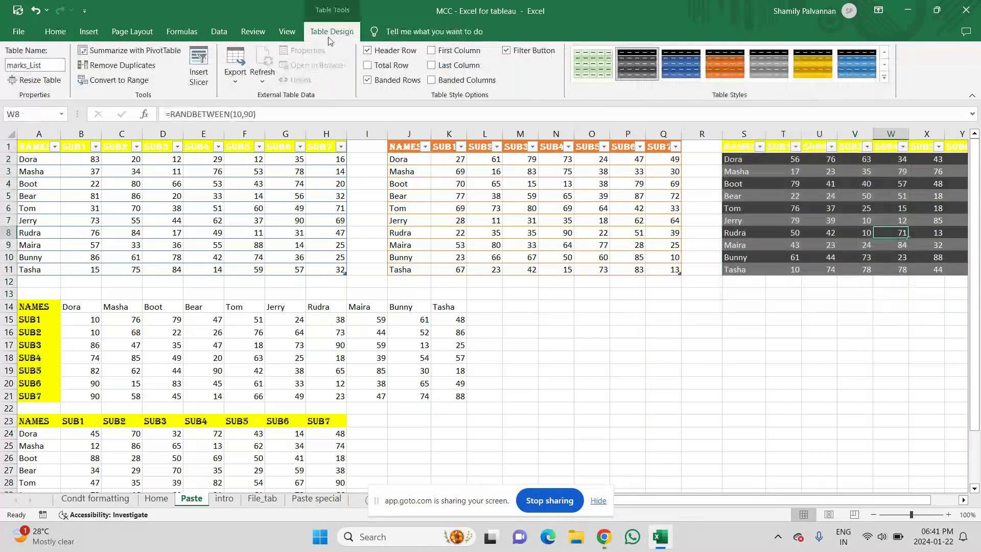
click(368, 51)
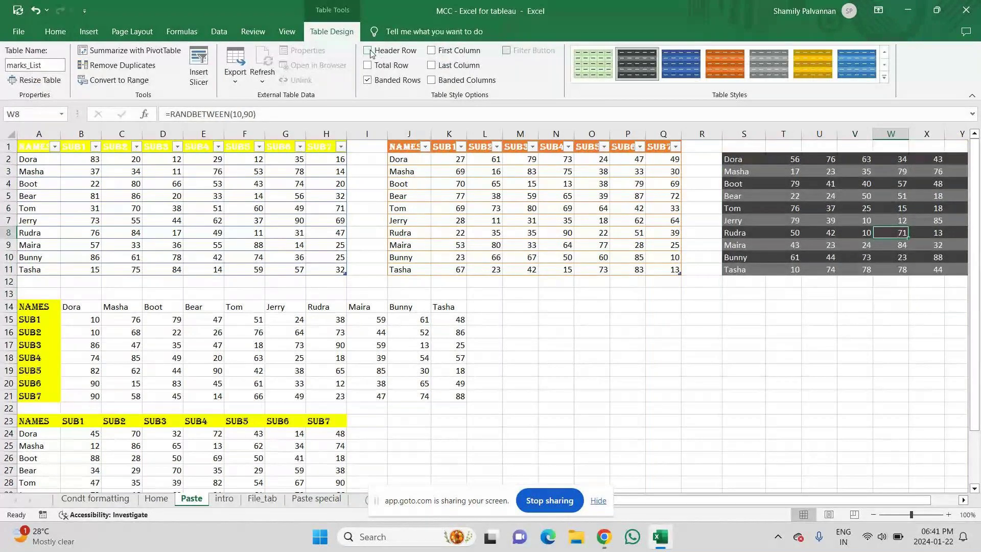
click(369, 50)
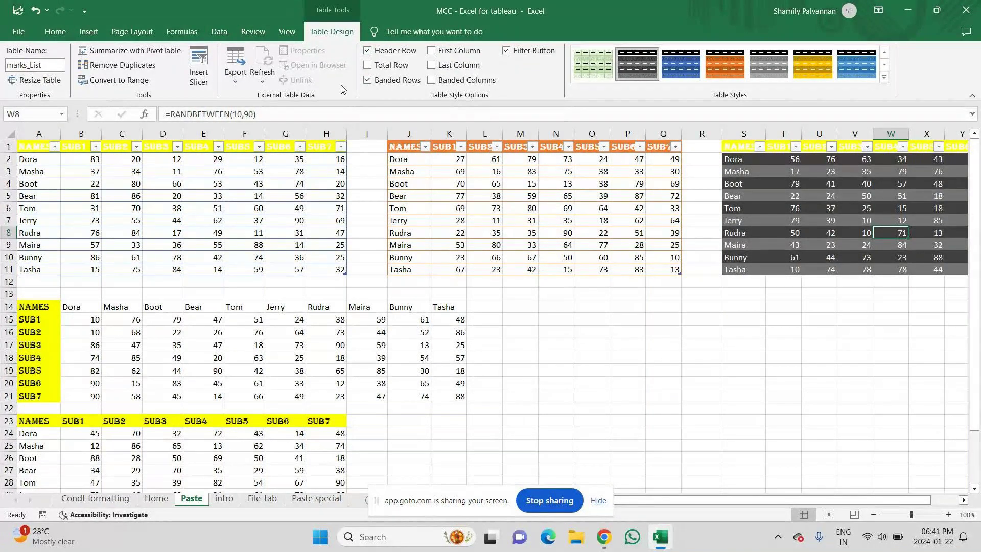
click(367, 80)
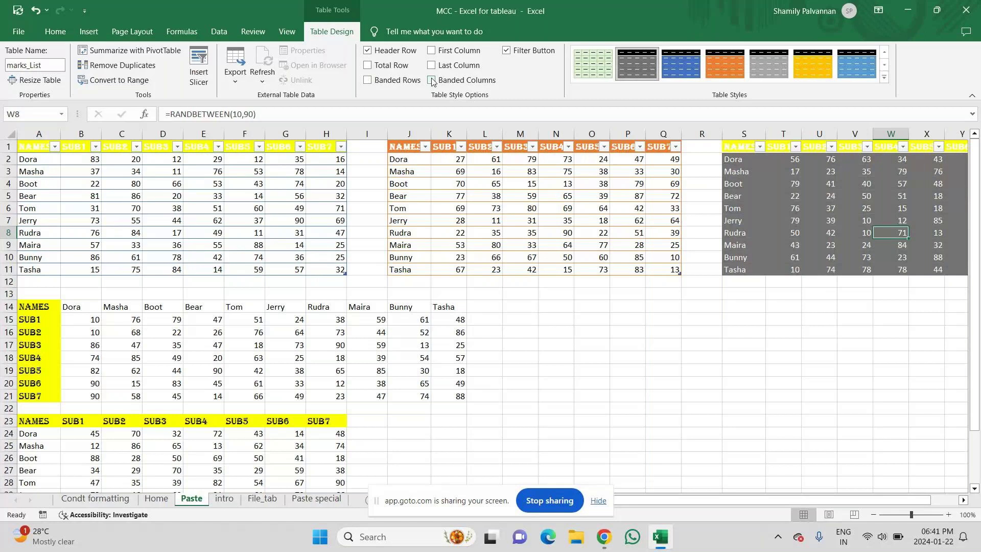
click(432, 81)
click(508, 51)
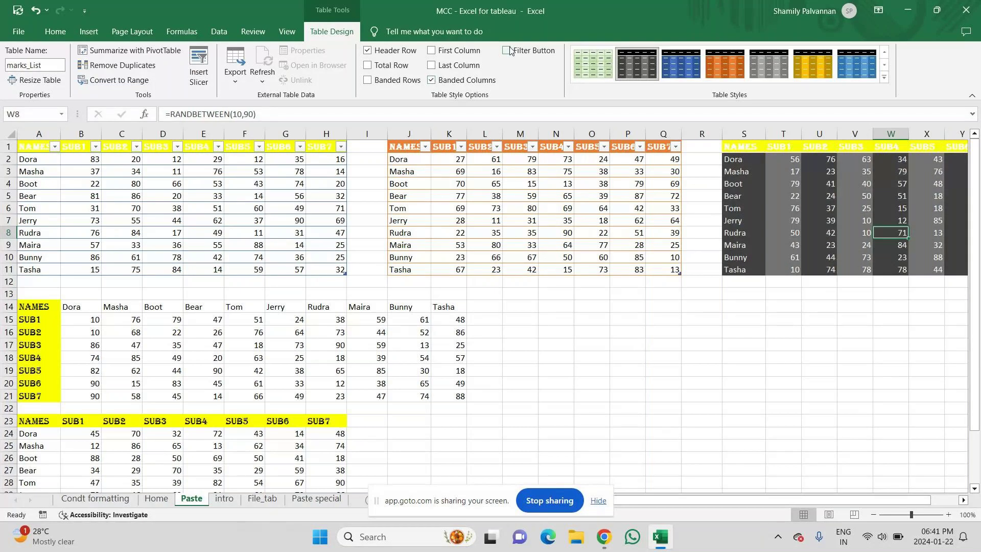
click(507, 51)
click(432, 66)
Give the Sample table a Total row (481), bold first and last columns, and banded columns
drag(404, 147, 660, 282)
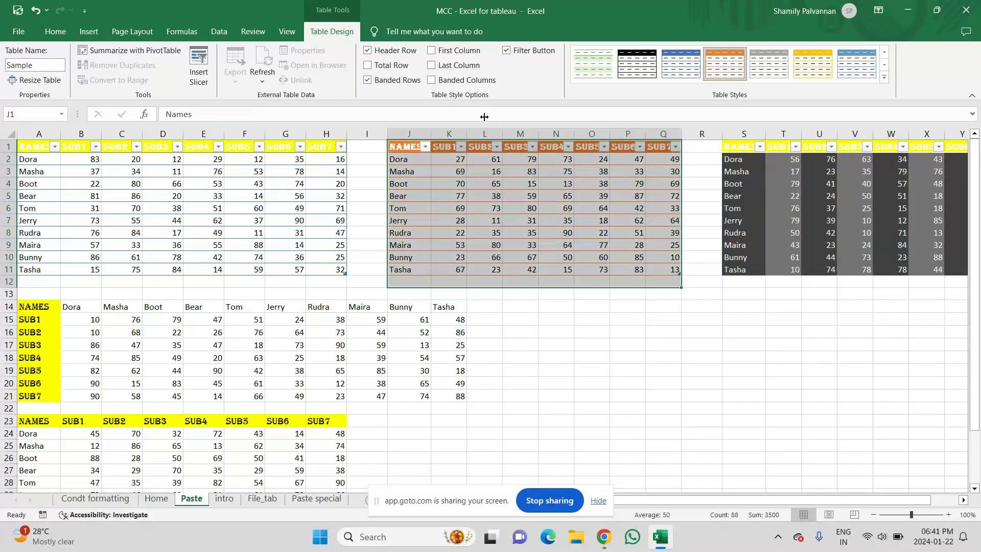
click(367, 81)
click(592, 281)
drag(409, 147, 660, 271)
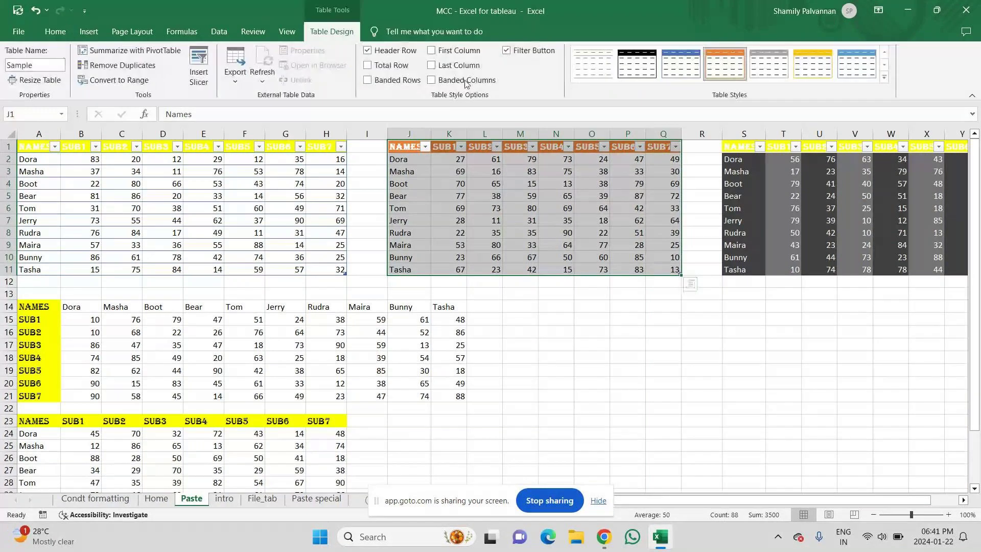
click(368, 80)
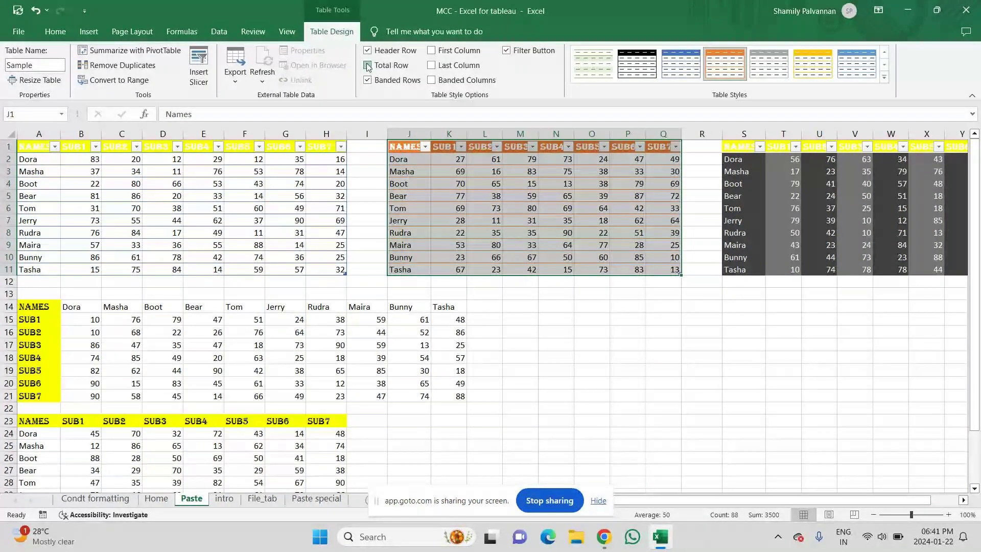
click(368, 65)
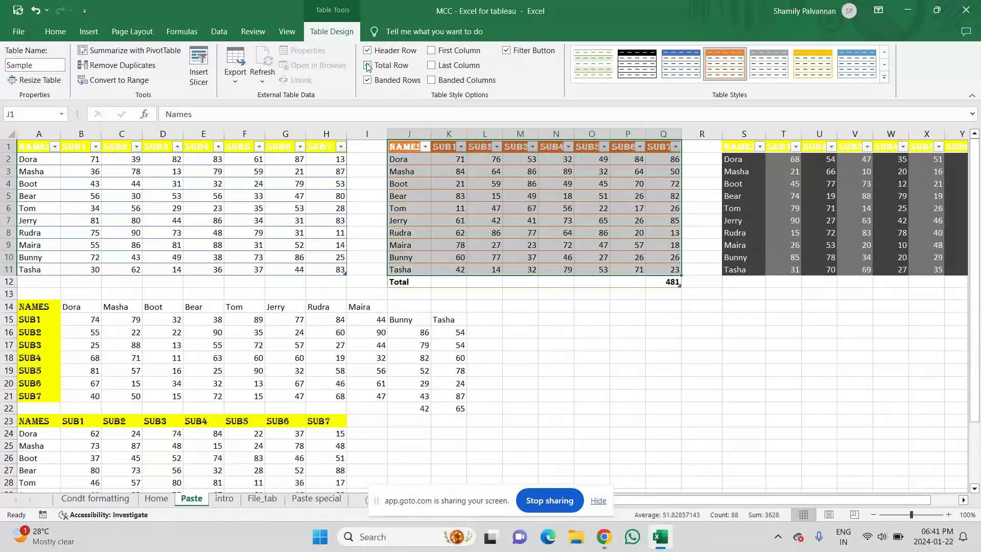
click(432, 51)
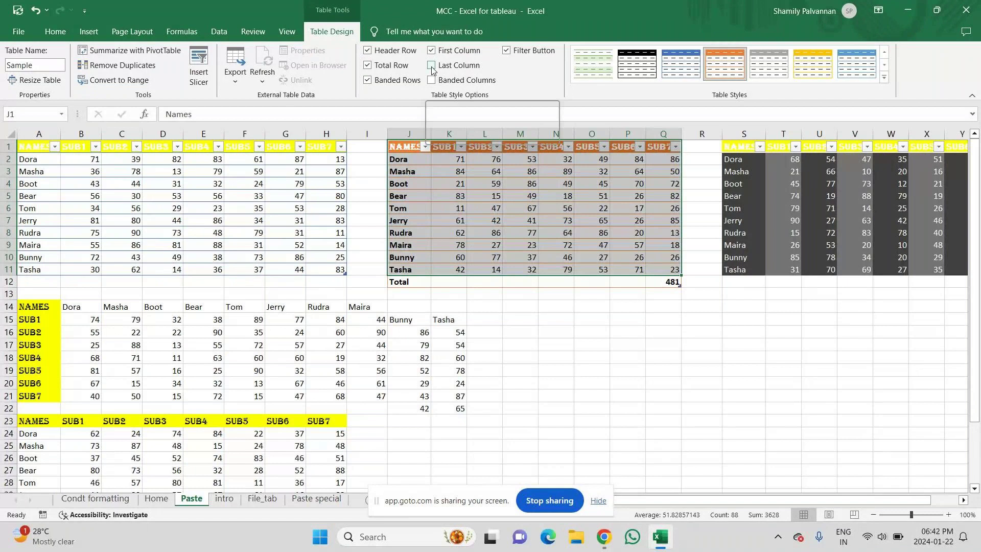
click(432, 67)
click(434, 81)
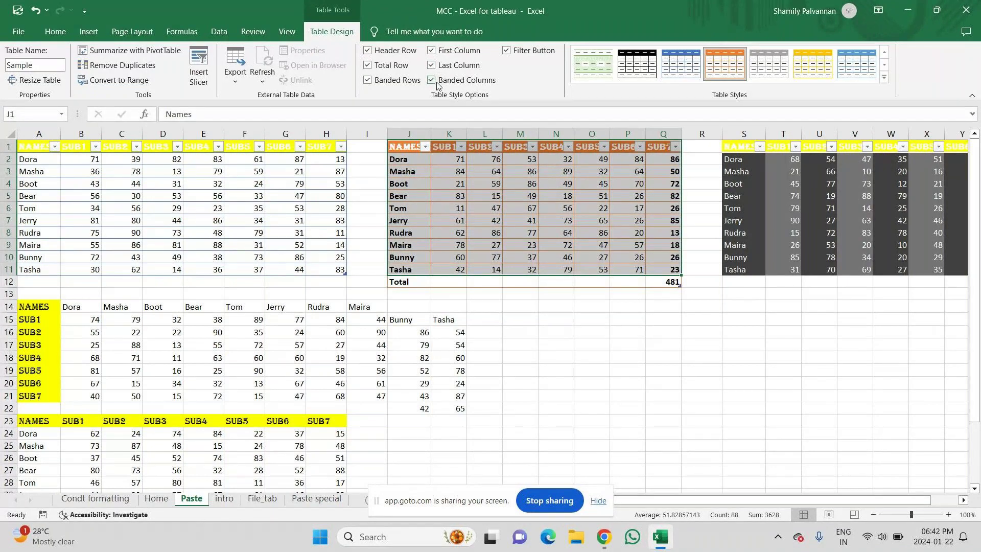
Keep the Sample table's filter buttons on and show the full list of table styles
click(506, 52)
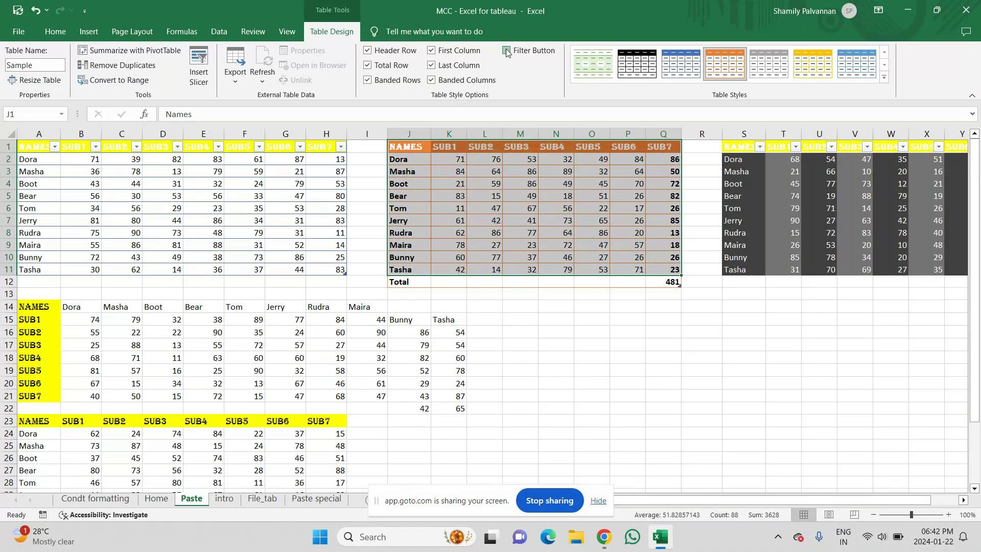
click(507, 51)
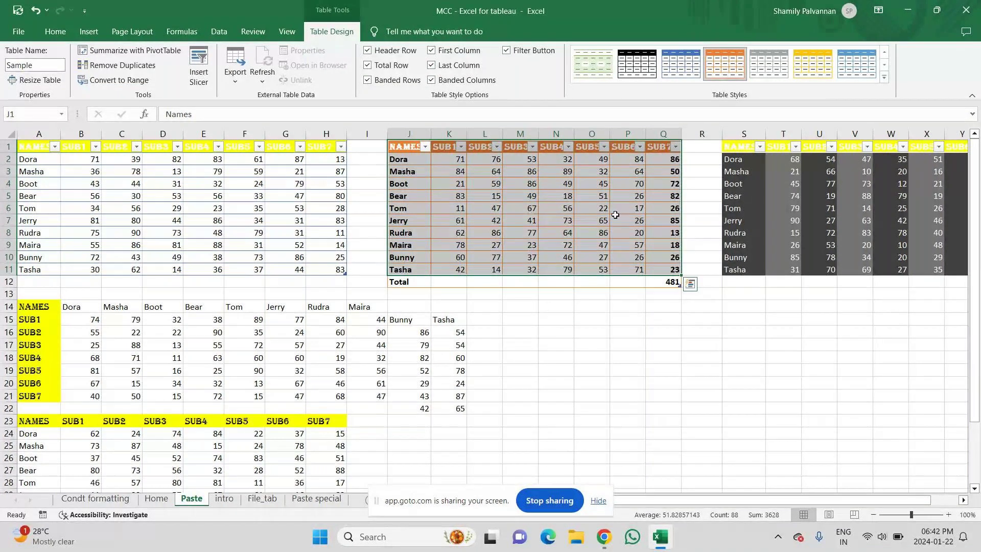
click(520, 306)
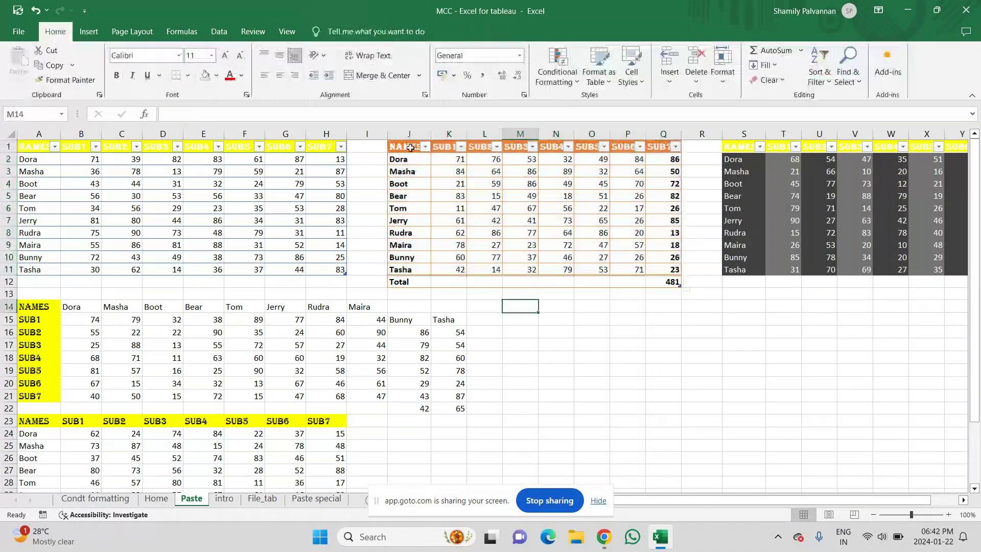
drag(410, 148, 702, 283)
click(884, 76)
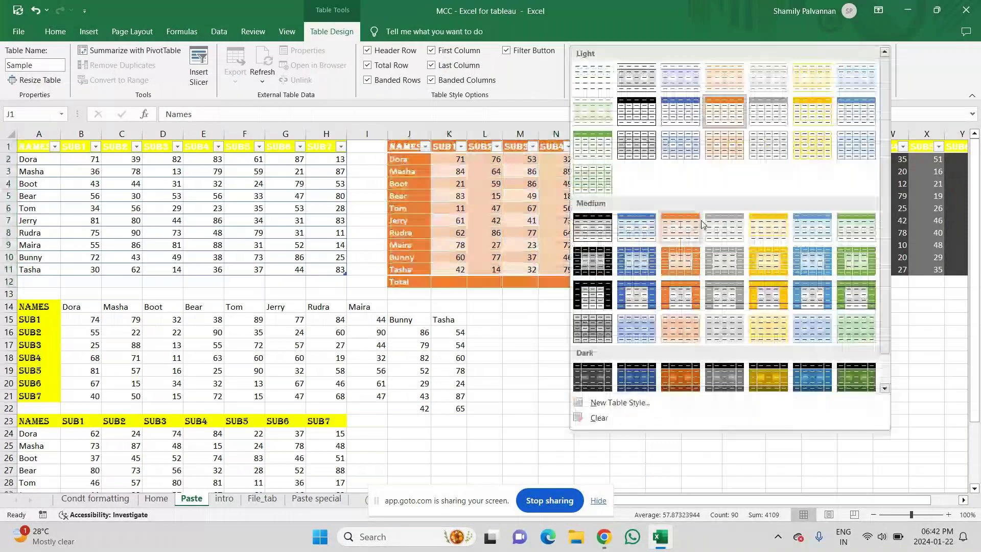
Apply an orange medium style to the J1:Q11 table and turn off both column and row banding
click(688, 231)
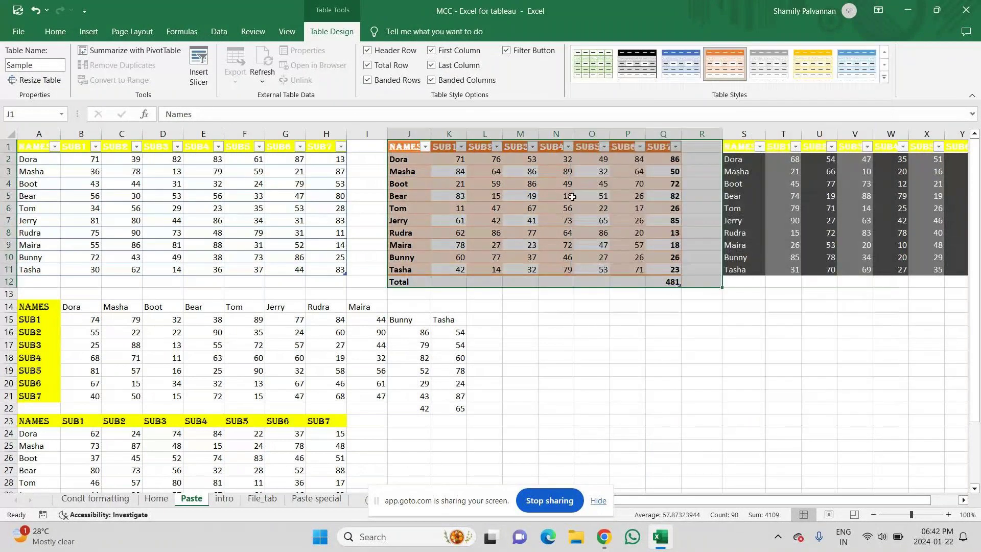
drag(572, 197, 575, 187)
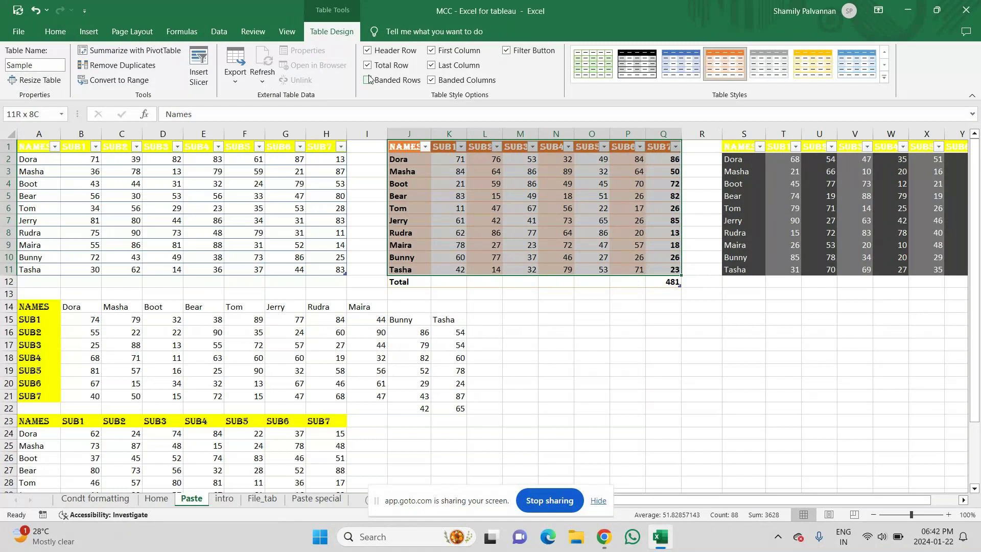
click(432, 80)
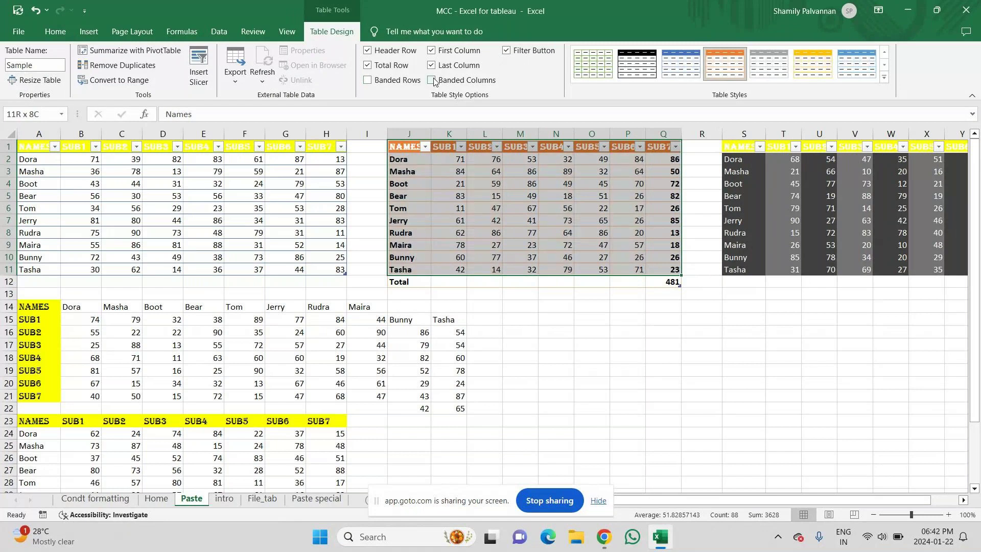
click(433, 81)
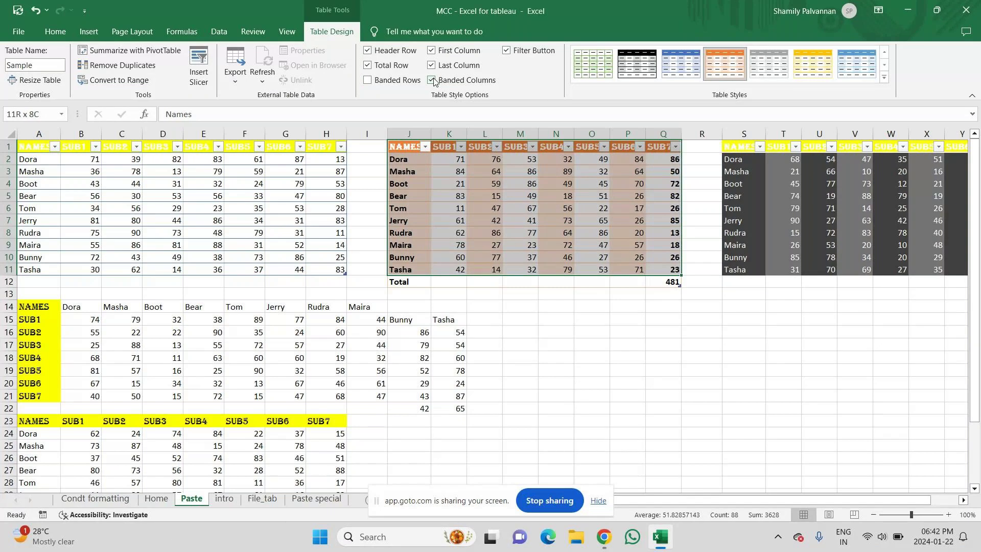
click(433, 81)
click(368, 80)
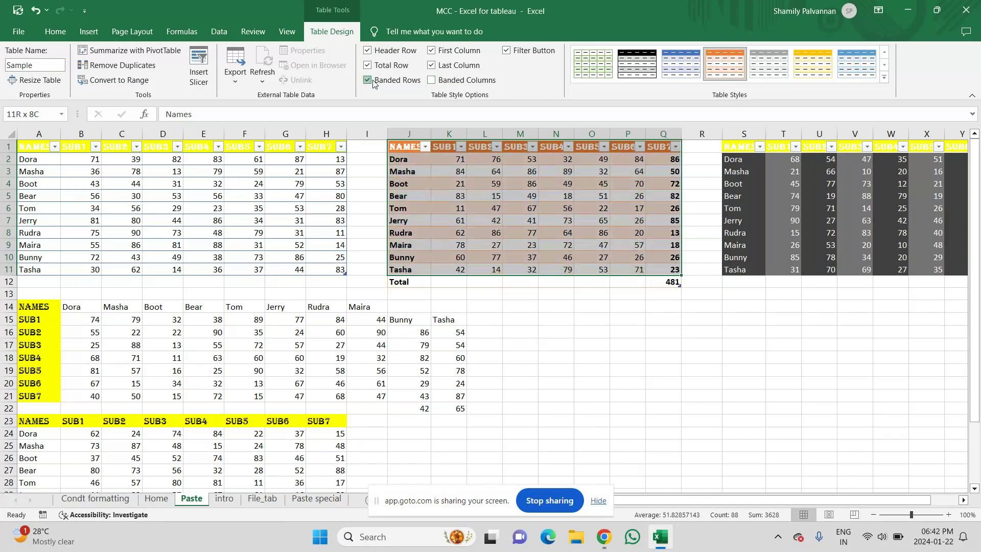
click(368, 80)
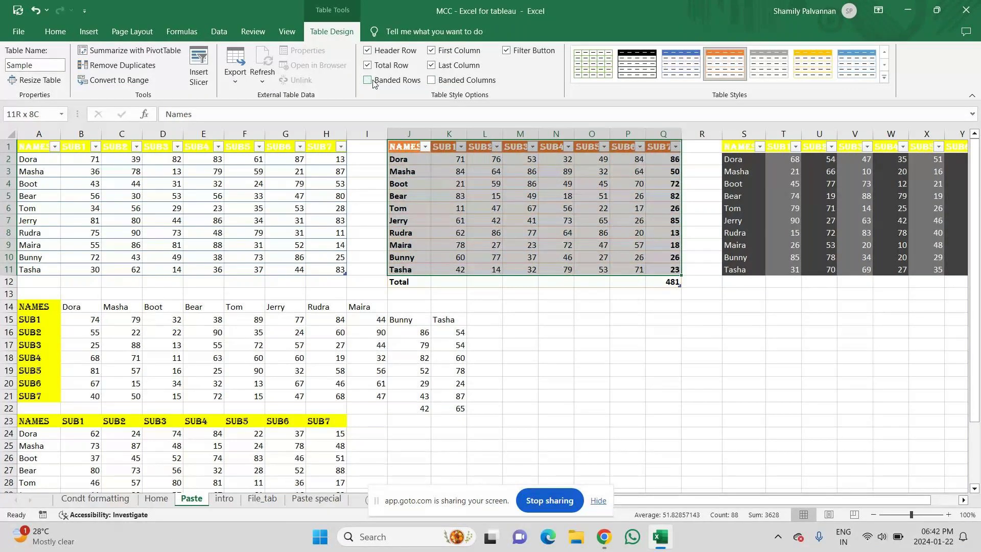
Toggle the Total Row, Last Column, First Column and Filter Button options, leaving the Total row off
click(368, 65)
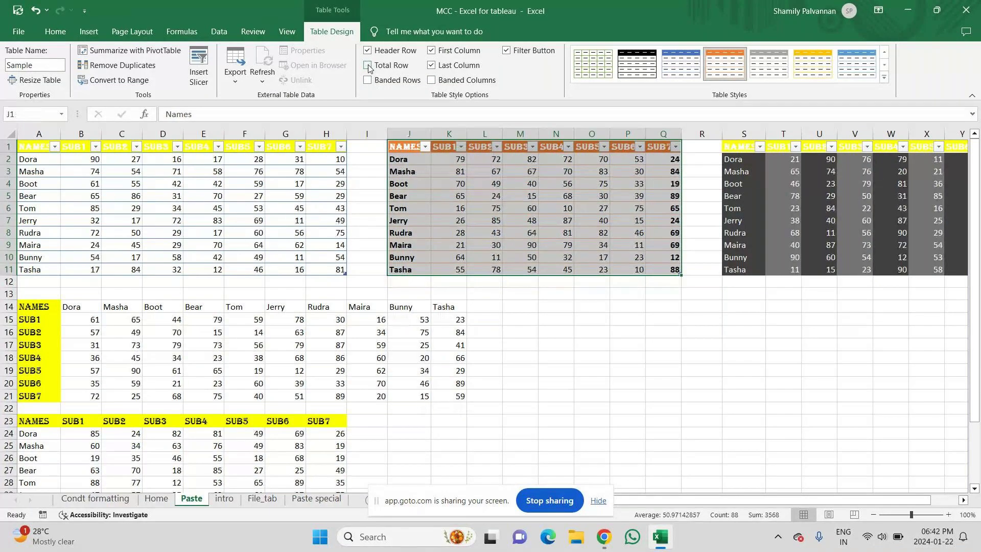
click(368, 65)
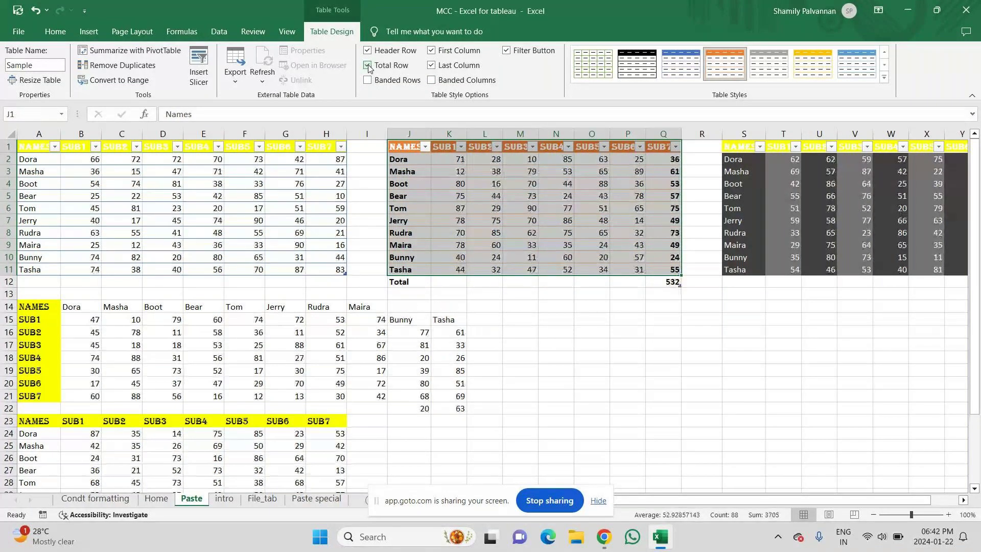
click(433, 66)
click(432, 66)
click(433, 52)
click(434, 52)
click(368, 65)
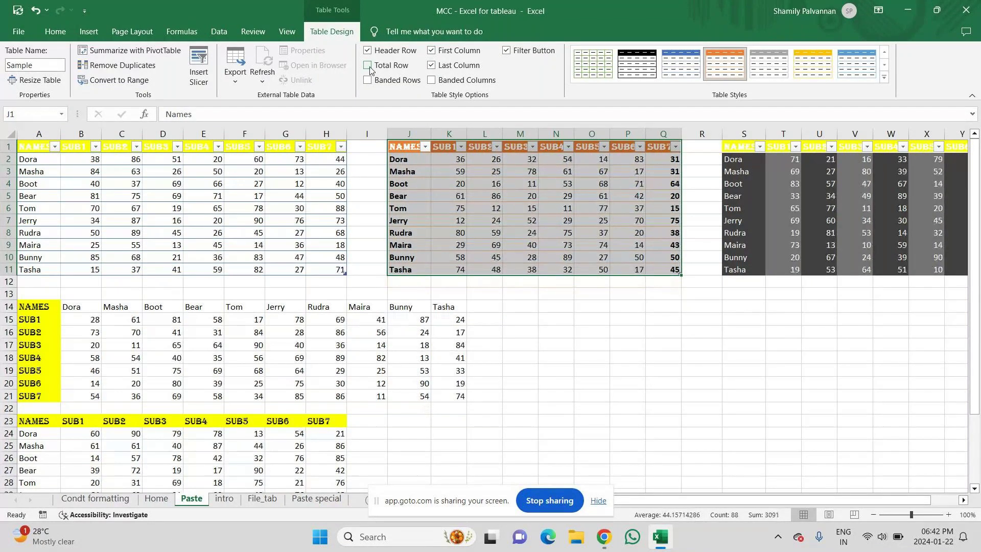
click(506, 51)
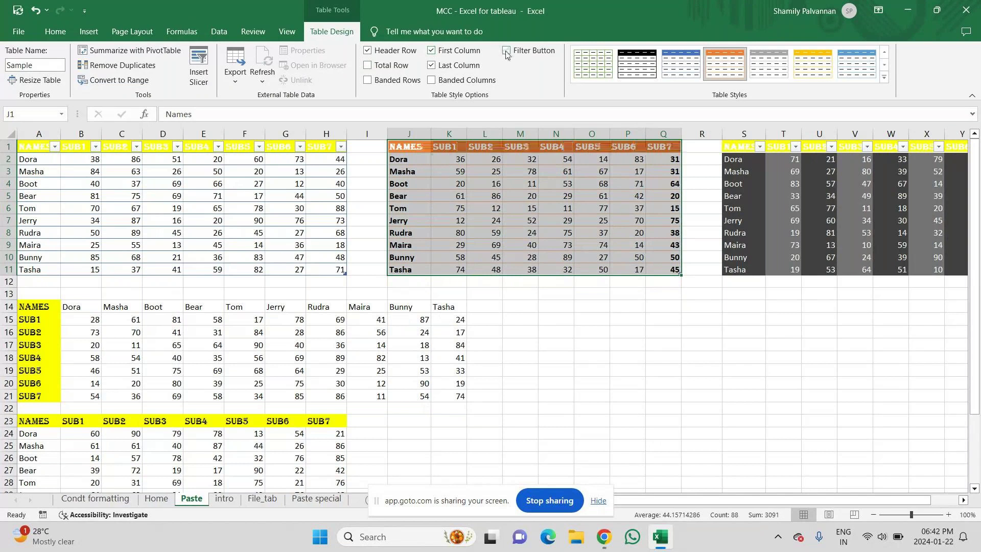
click(507, 51)
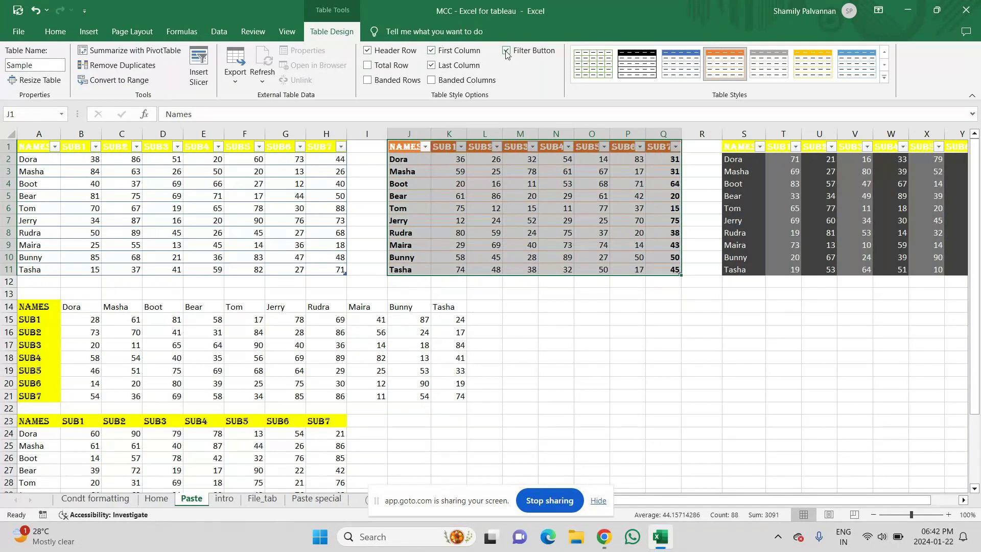
Apply the orange Medium style from the Table Styles gallery to the table
click(884, 78)
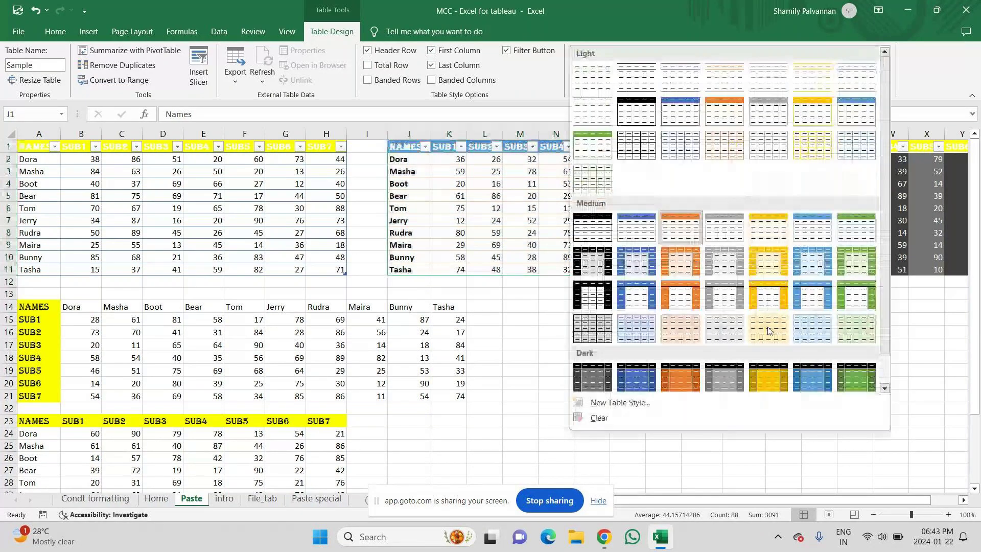
click(673, 293)
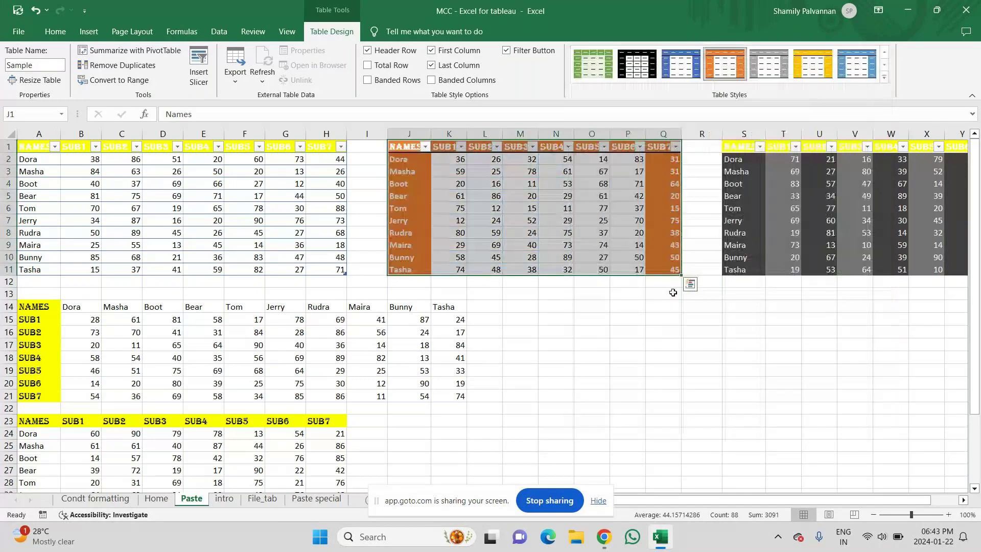
click(591, 381)
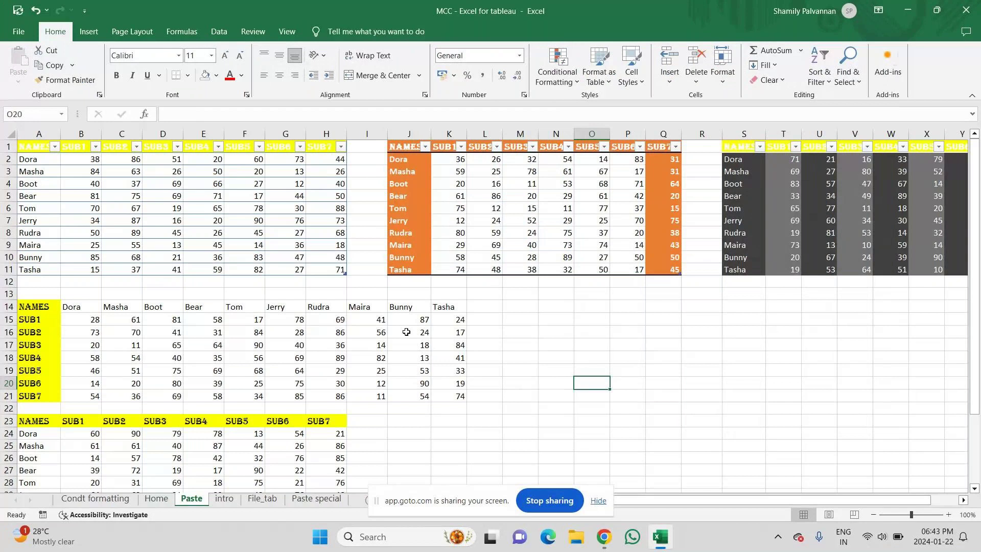
Extend the orange table with new rows by tabbing onward from its last cell, Q11
click(521, 208)
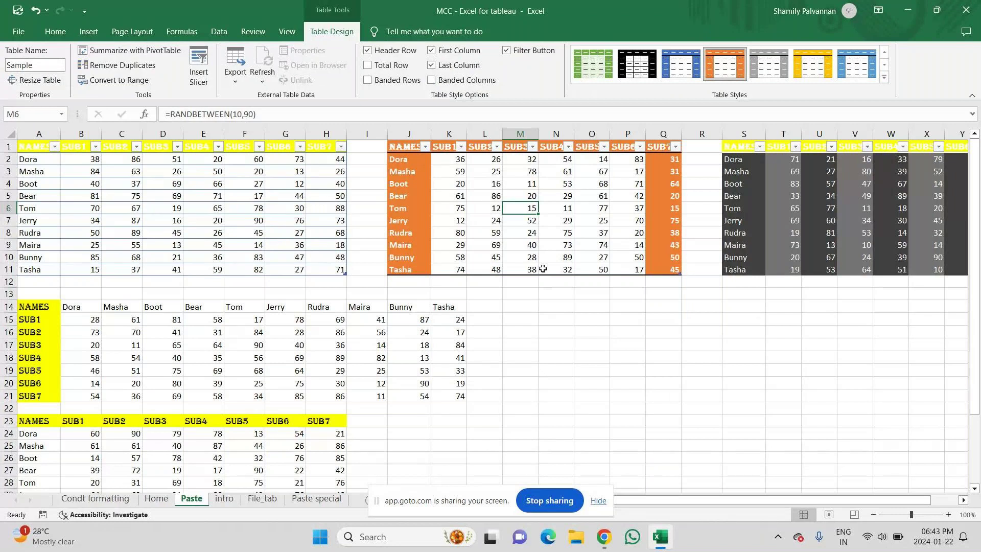
click(668, 272)
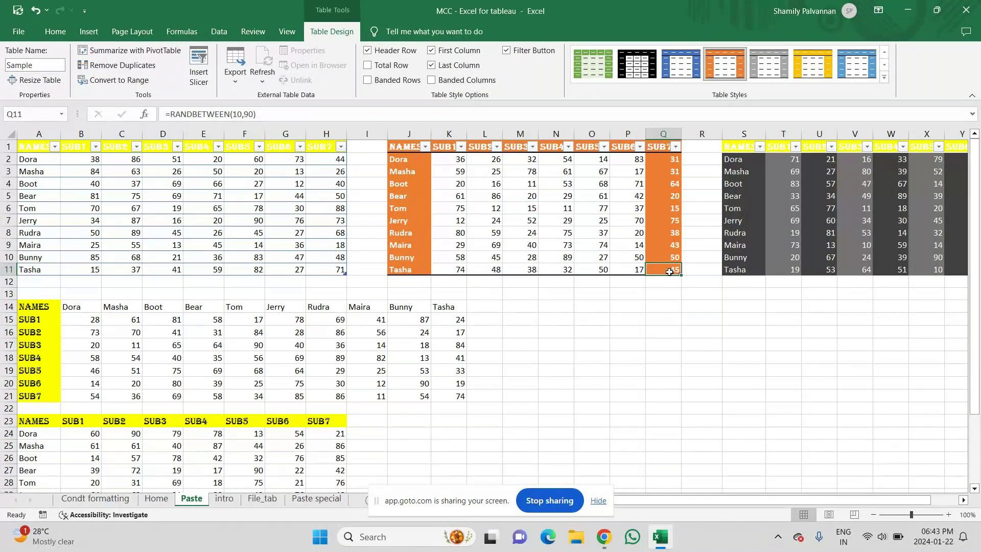
key(Tab)
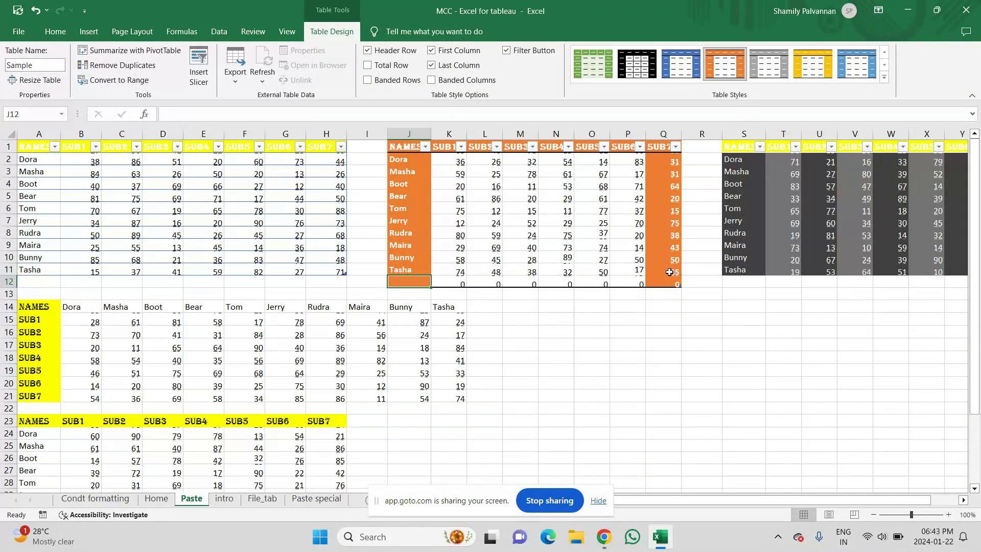
key(Tab)
key(Tab)
key(Tab)
key(Tab)
key(Tab)
key(Tab)
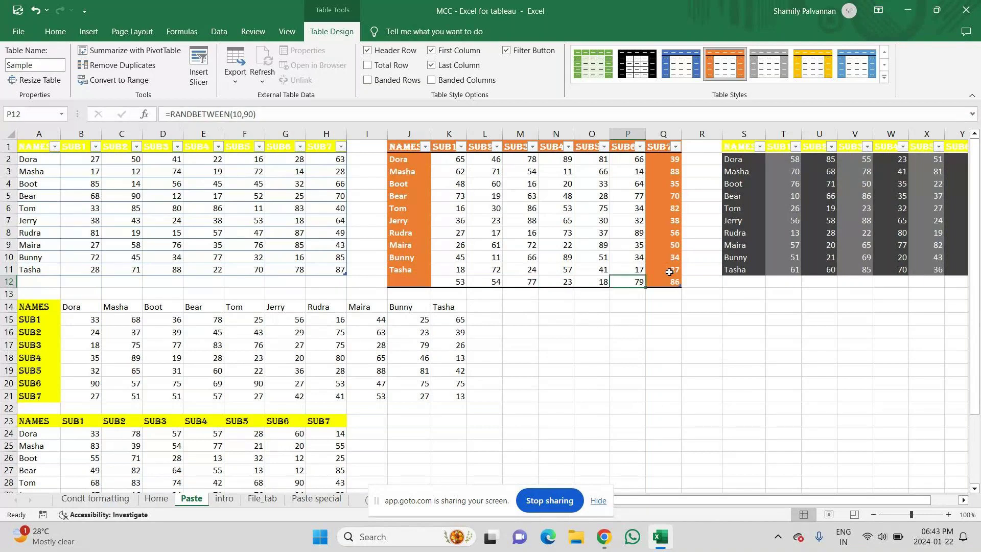
key(Tab)
key(Tab)
key(Tab)
key(Tab)
key(Tab)
key(Tab)
key(Tab)
key(Tab)
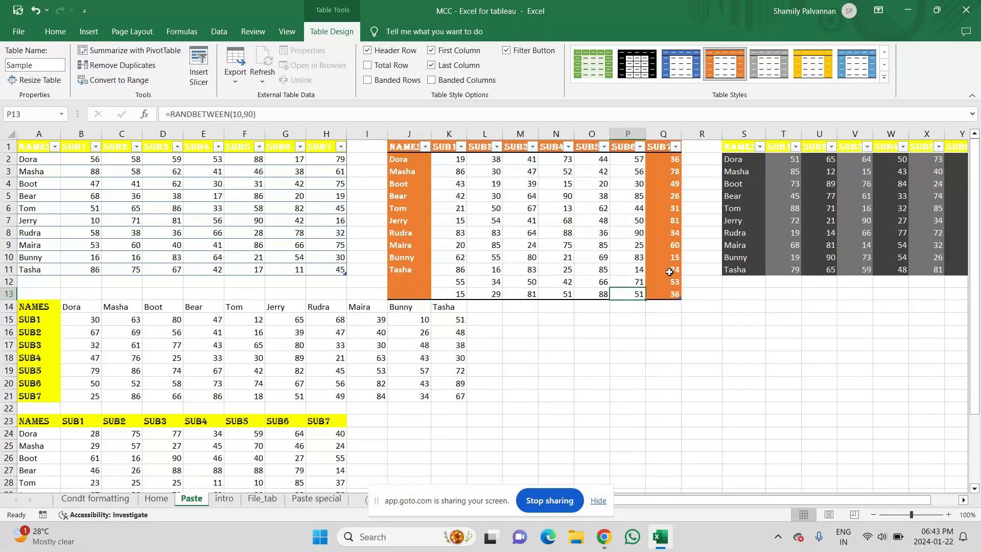
key(Tab)
key(Tab)
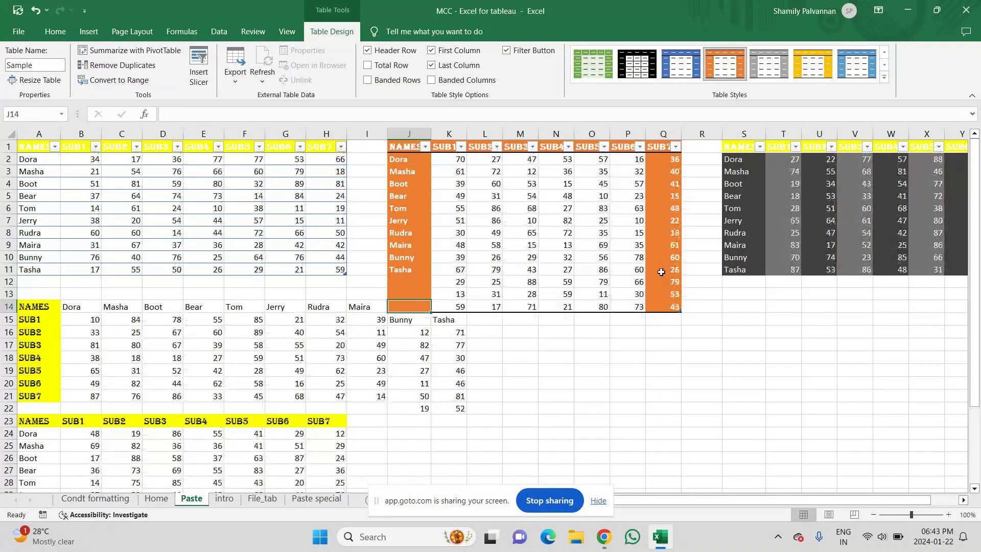
mouse_move(410, 148)
mouse_down()
mouse_move(671, 279)
mouse_move(671, 270)
mouse_up()
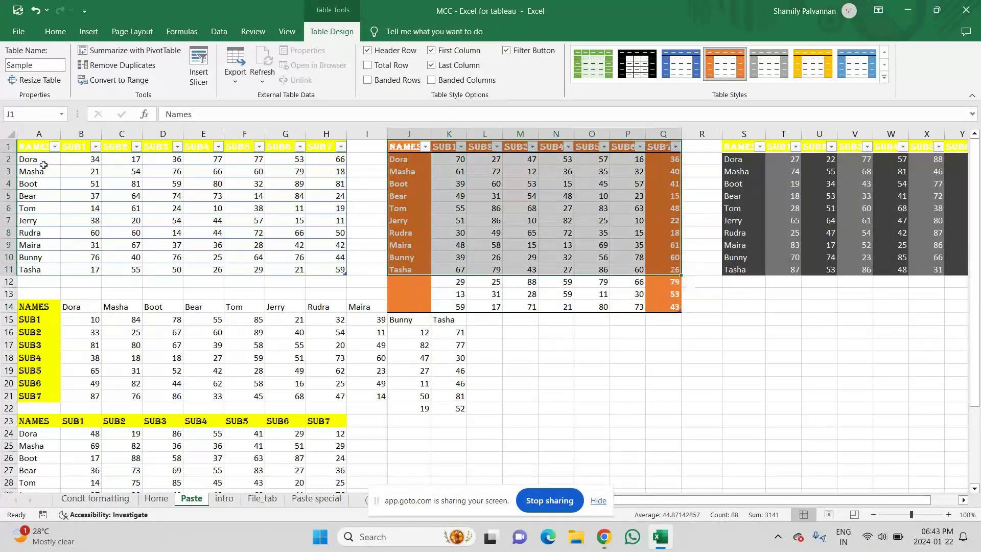
Resize the orange table to $J$1:$Q$14 with Resize Table, then select the marks_List table
click(34, 79)
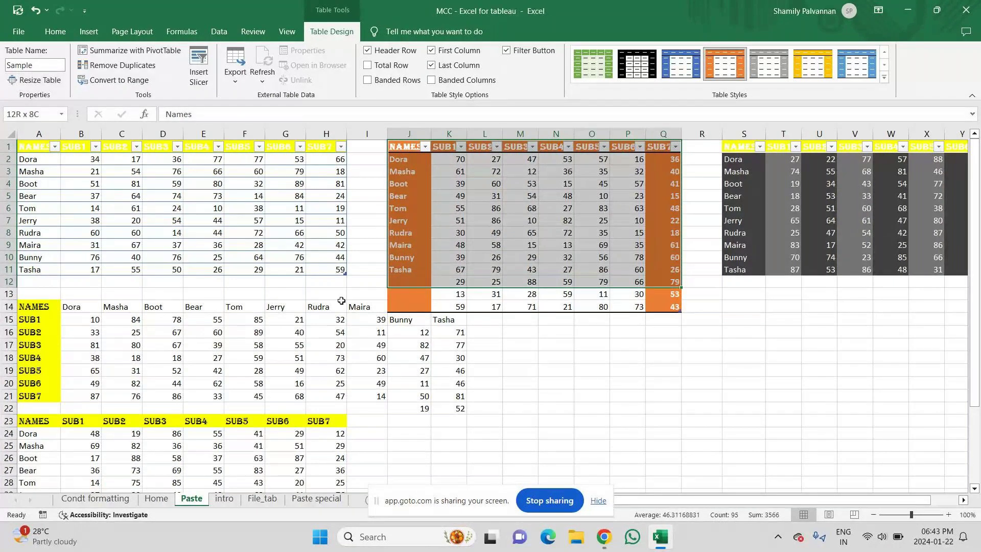
key(shift+Down)
key(shift+Down)
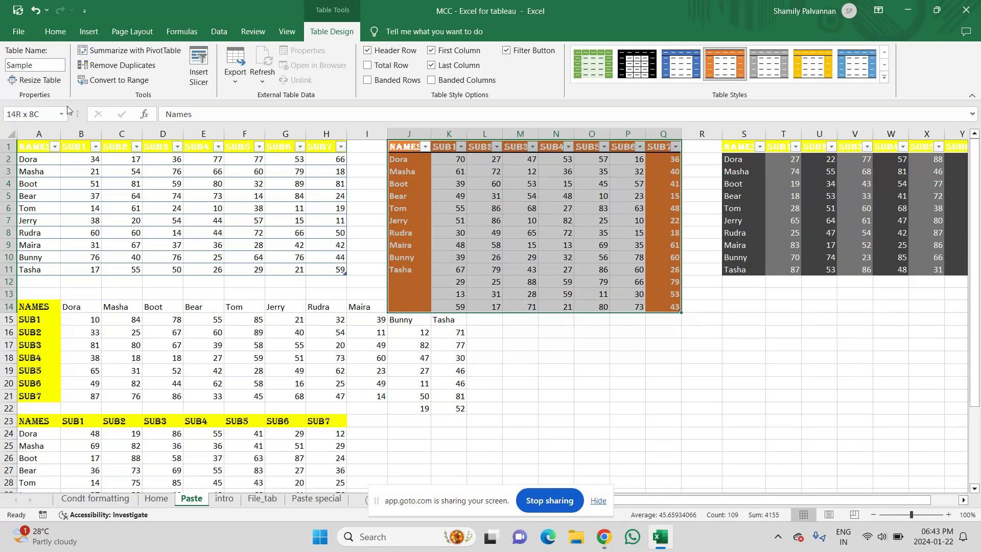
click(47, 80)
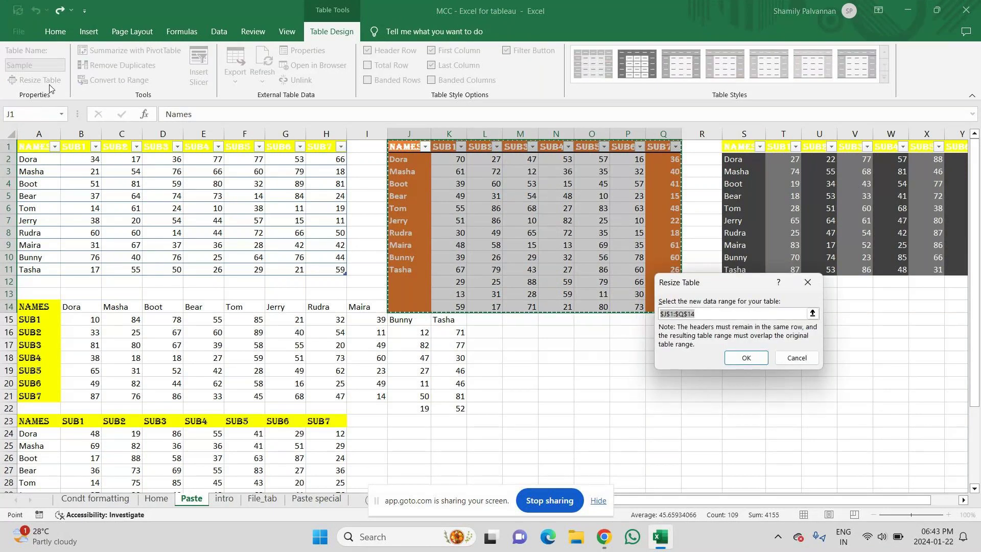
click(747, 359)
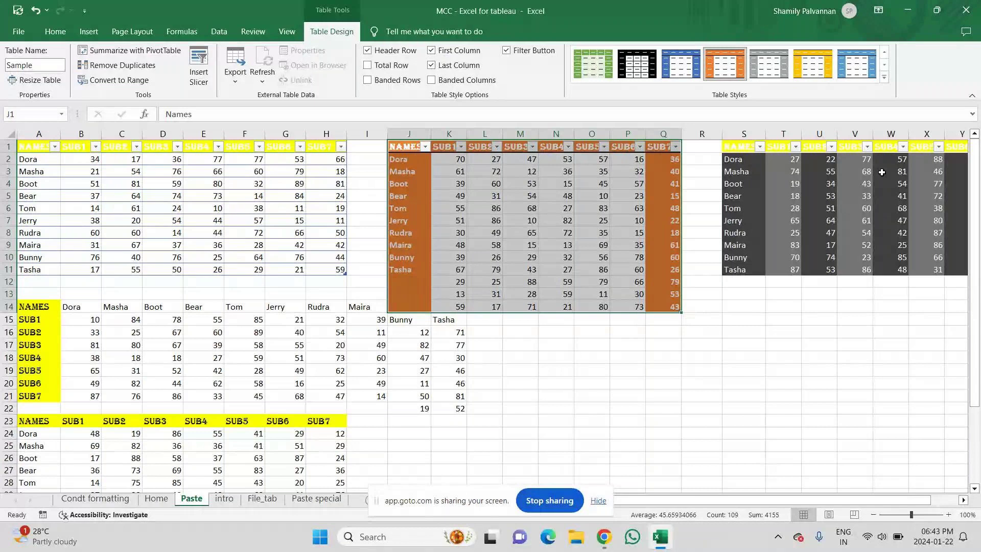
click(867, 181)
key(ctrl+a)
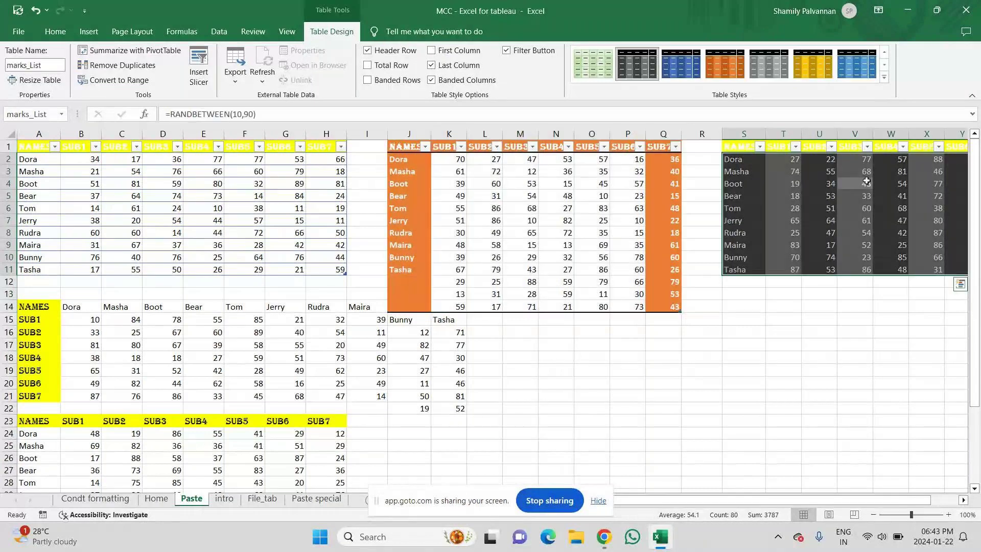
click(301, 210)
key(ctrl+a)
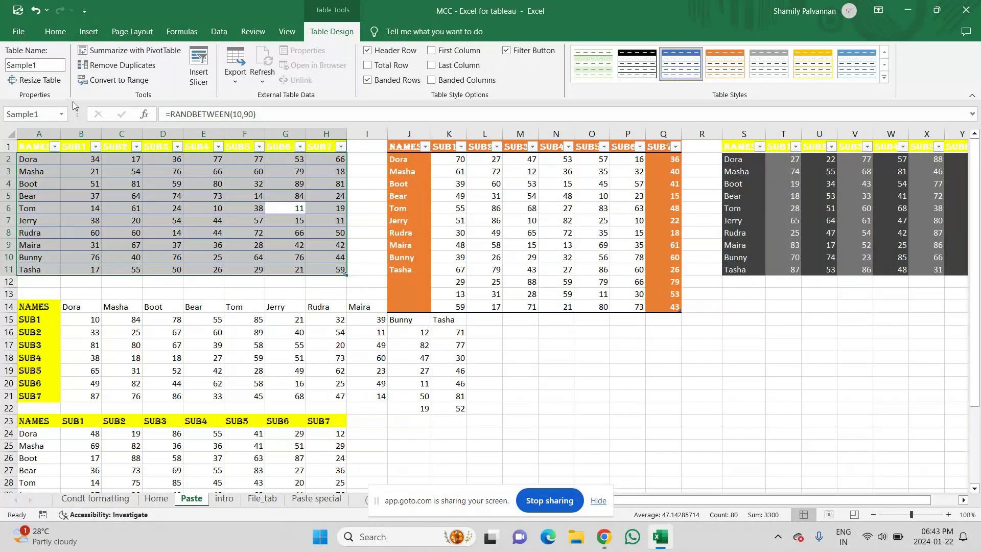
click(113, 82)
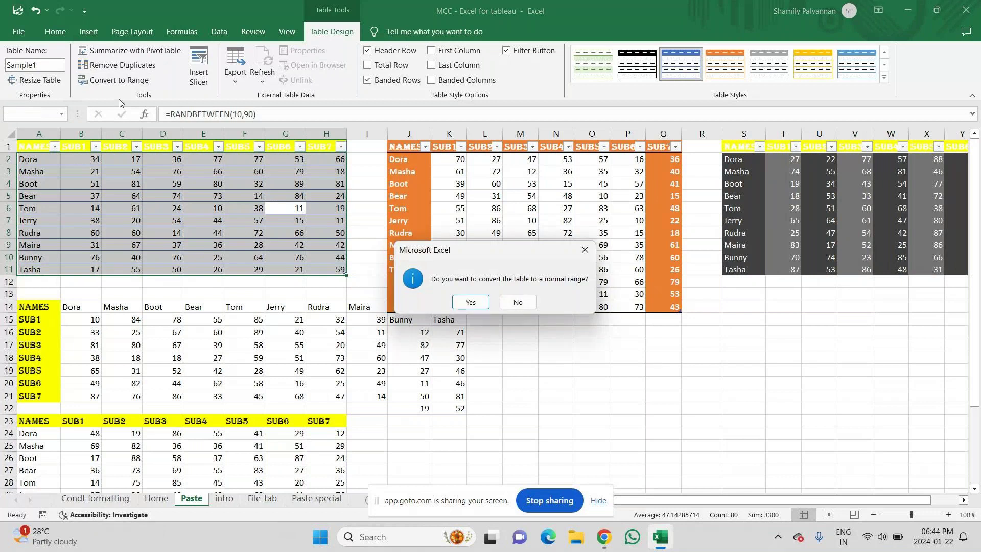
click(588, 252)
click(540, 407)
key(ctrl+shift+Home)
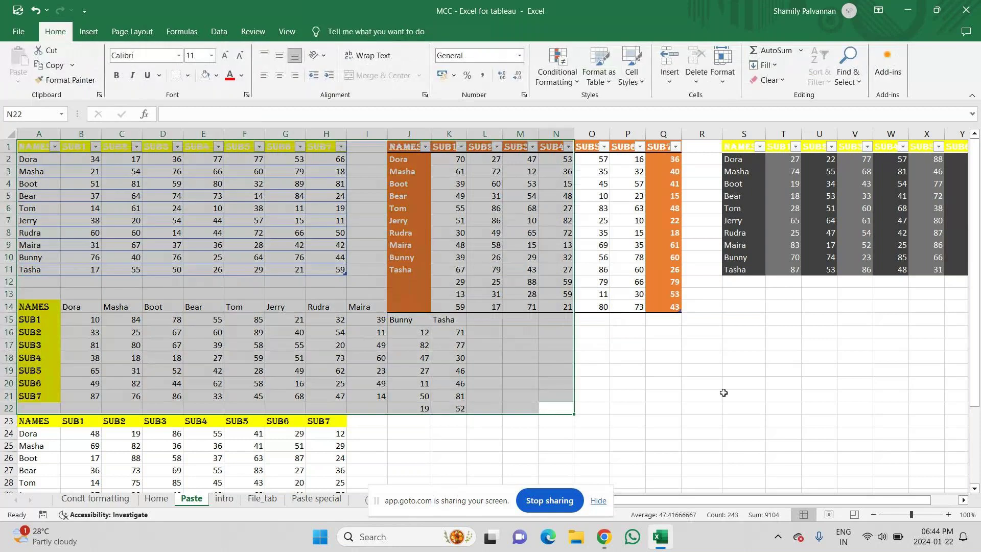
click(784, 445)
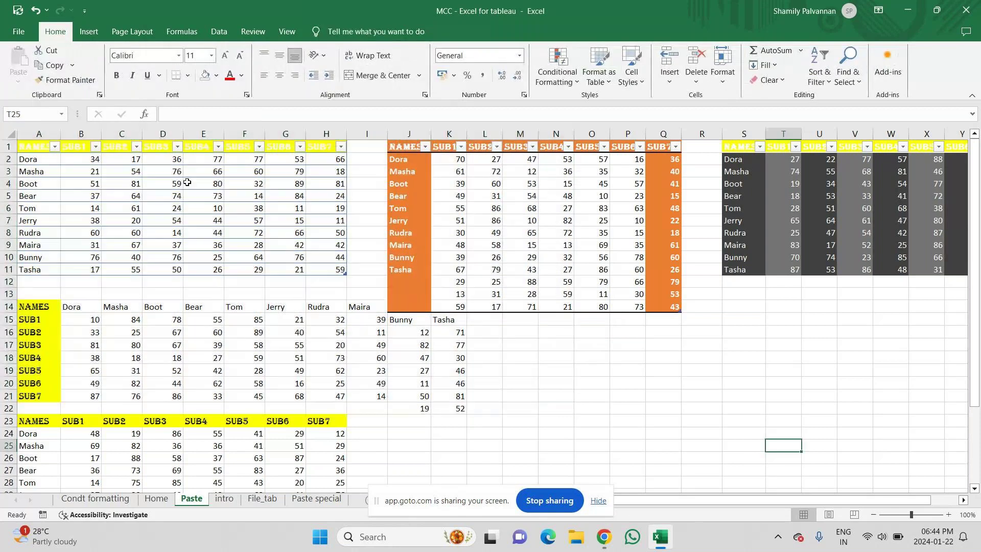
Jump to cell M11 by entering it in the Name Box
click(62, 115)
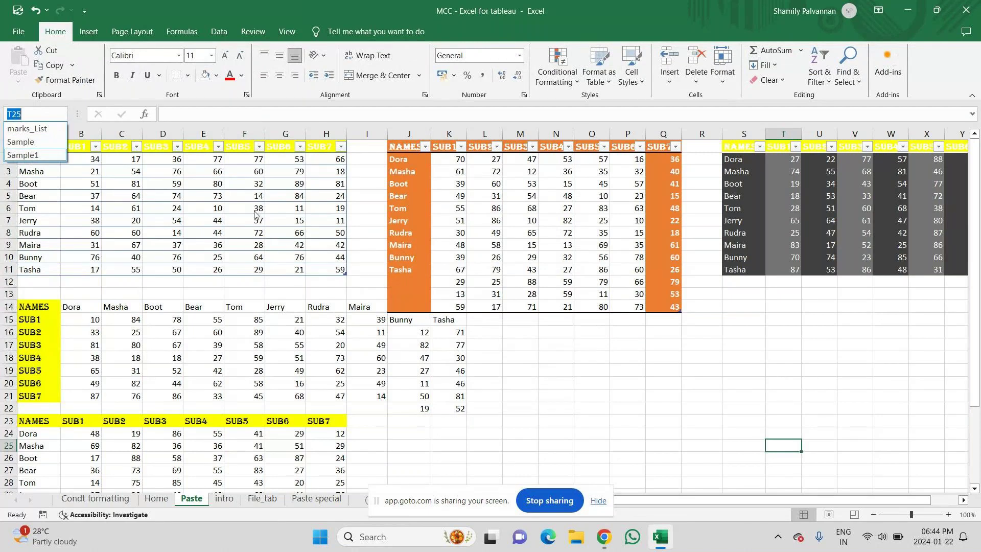
key(Escape)
text(M11)
key(Return)
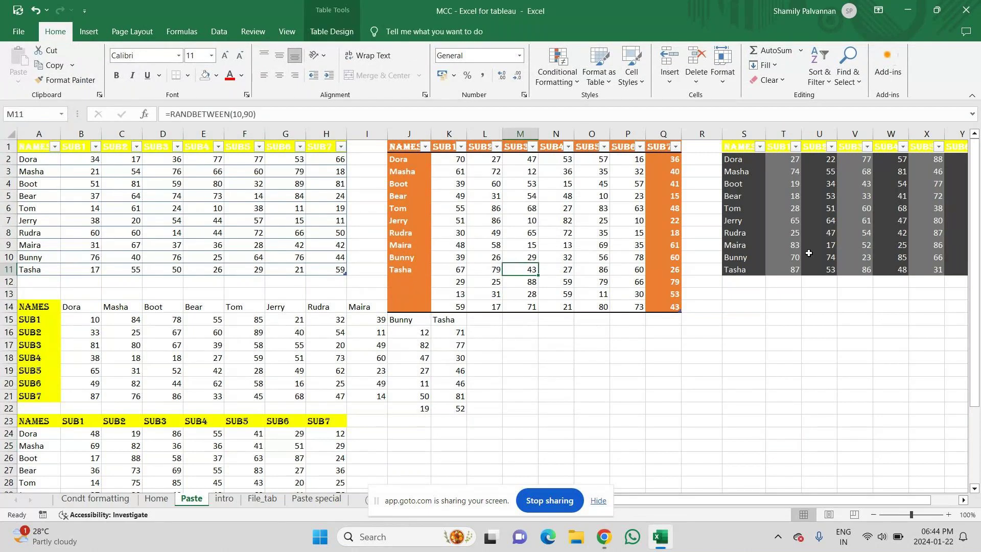
Select the whole Sample1 table and choose Convert to Range from Table Design
click(154, 179)
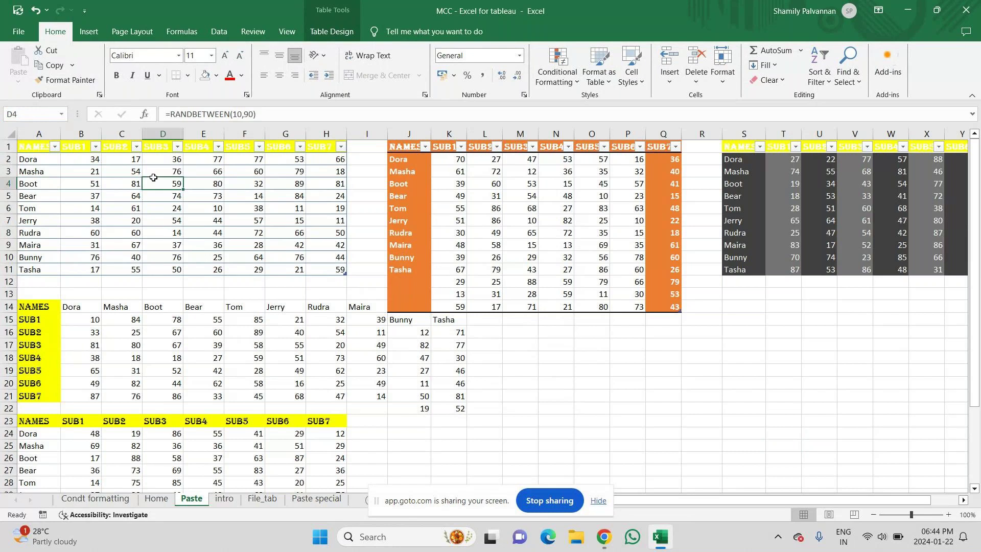
key(ctrl+a)
click(342, 33)
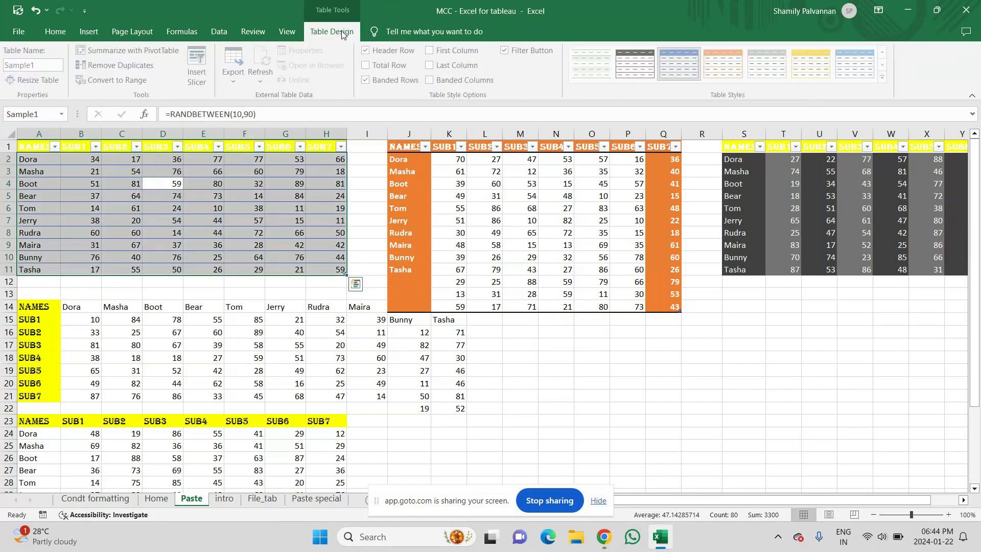
click(140, 81)
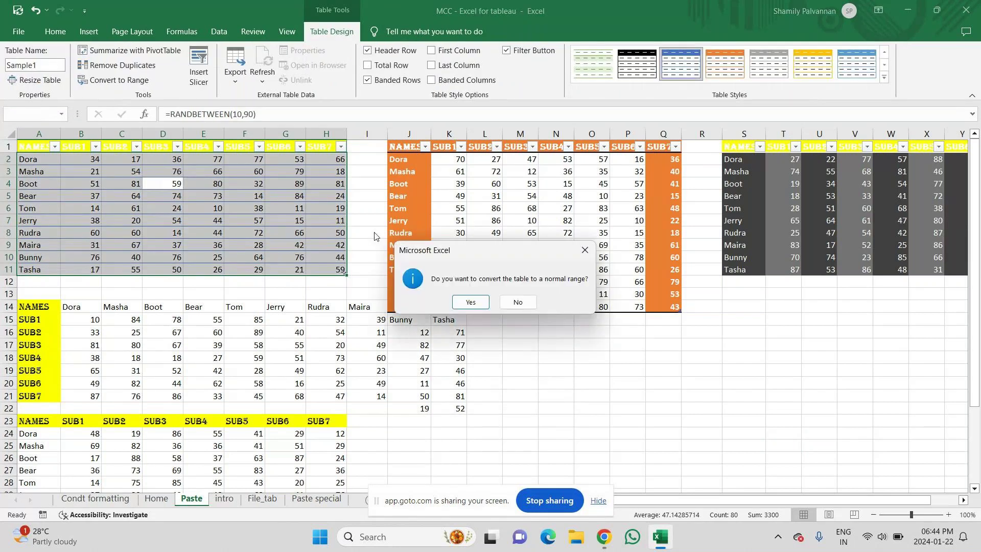
Confirm the conversion and check the Name Box list shows only marks_List and Sample
click(470, 303)
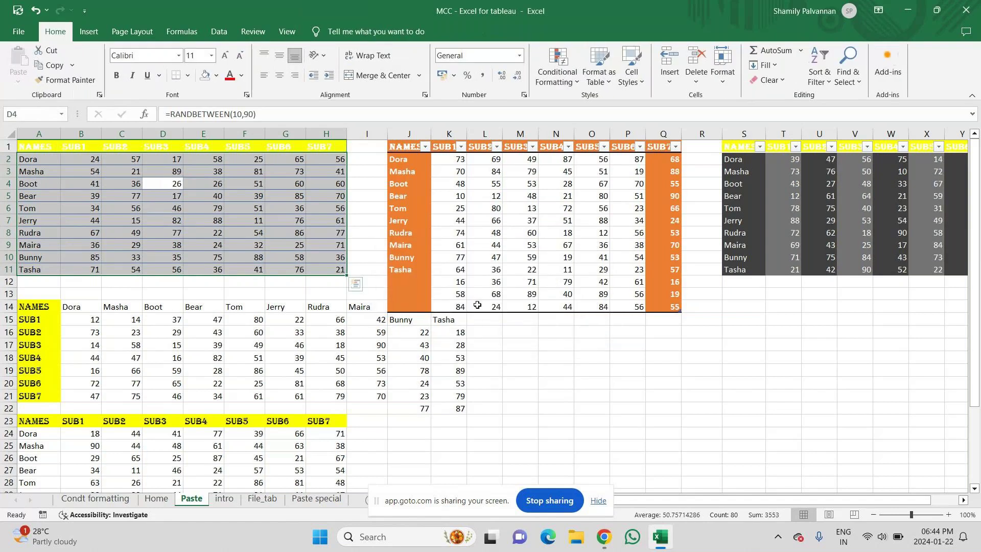
click(627, 470)
click(61, 114)
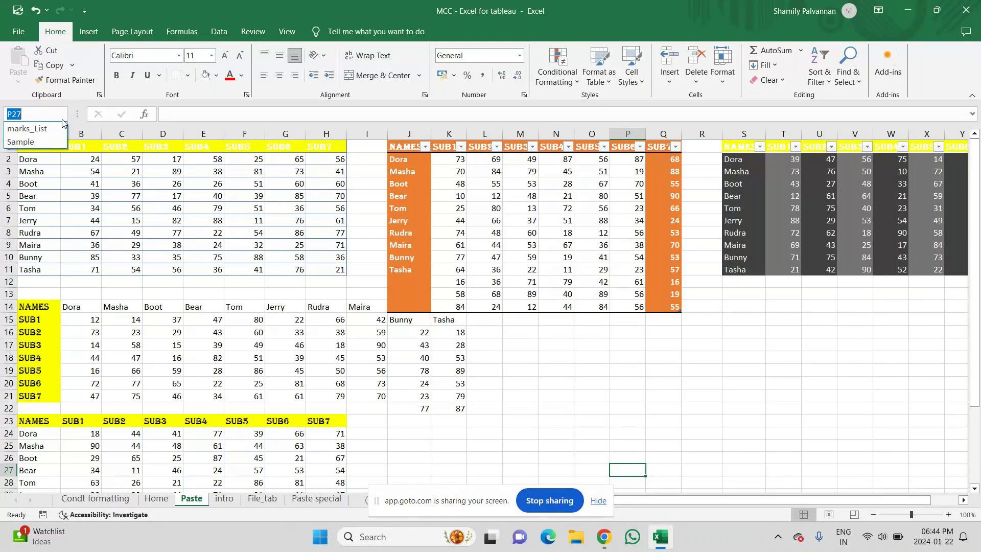
Jump to the marks_List range, then from File_tab to the Sample range, via the Name Box
click(78, 498)
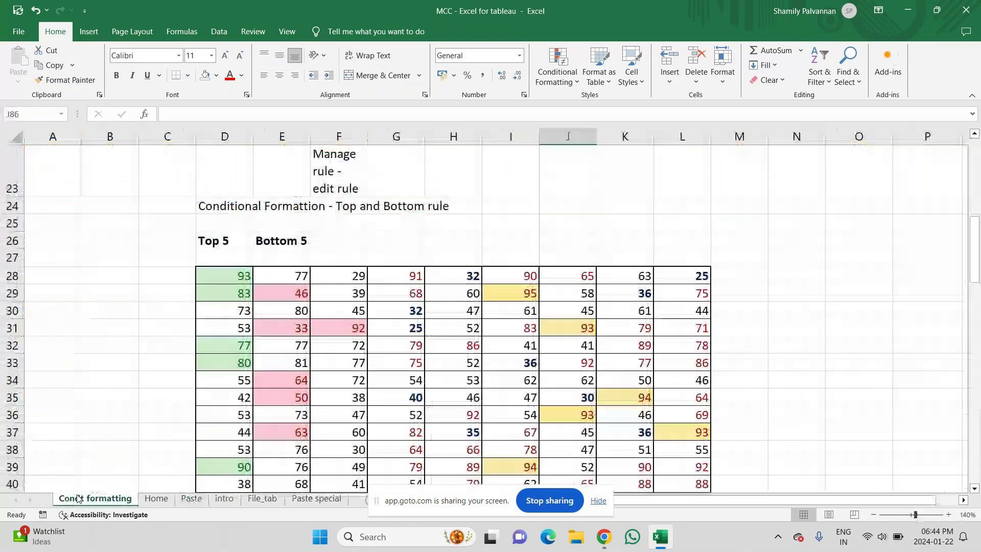
click(61, 114)
click(45, 126)
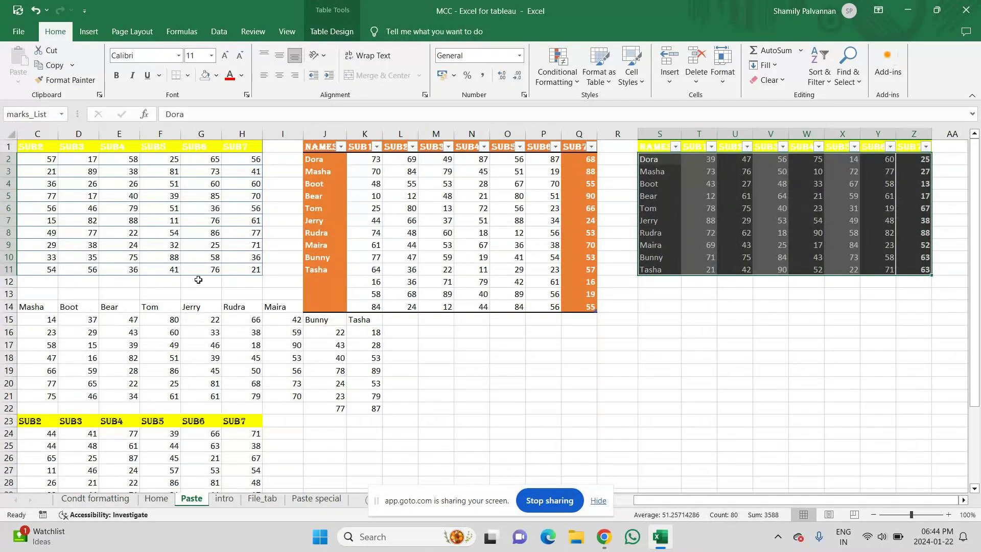
click(271, 503)
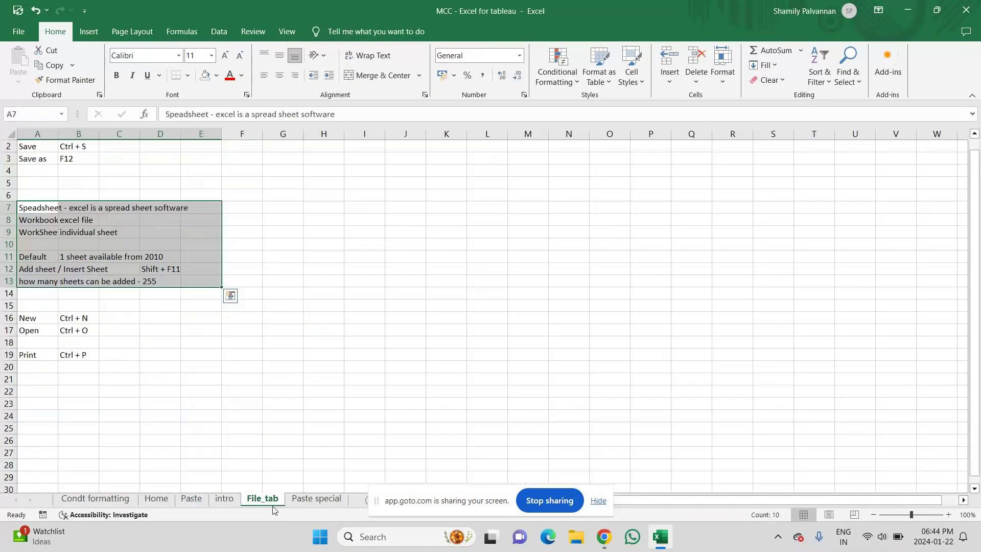
click(119, 330)
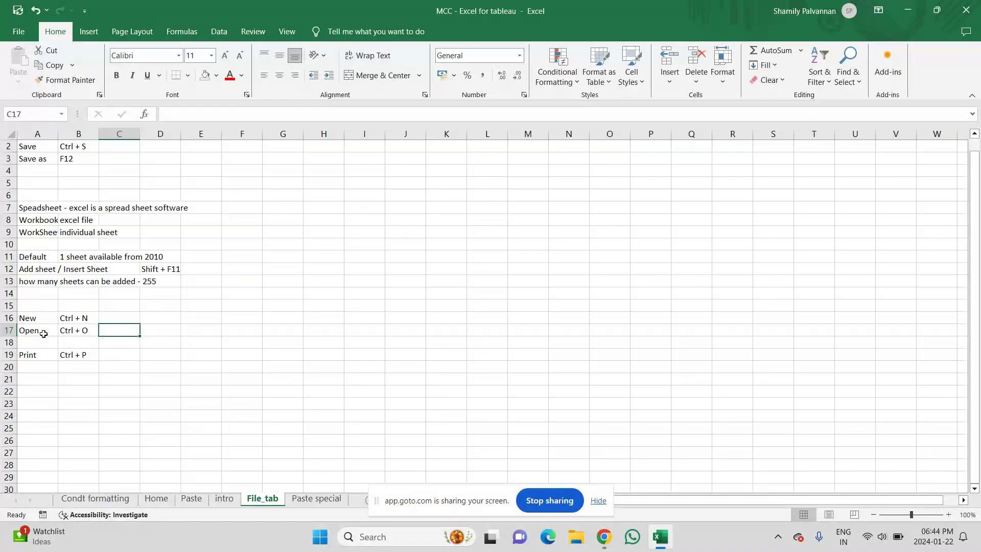
click(62, 114)
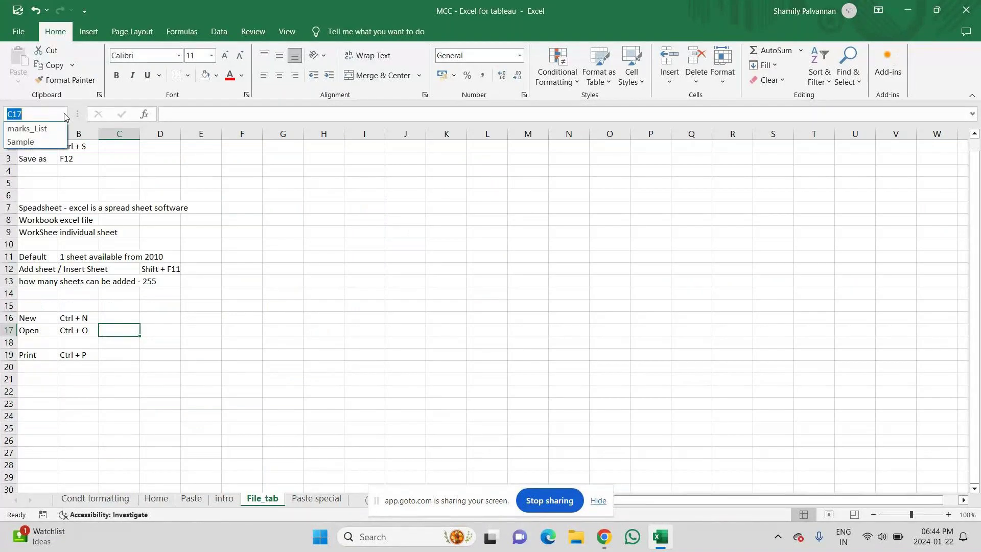
click(23, 145)
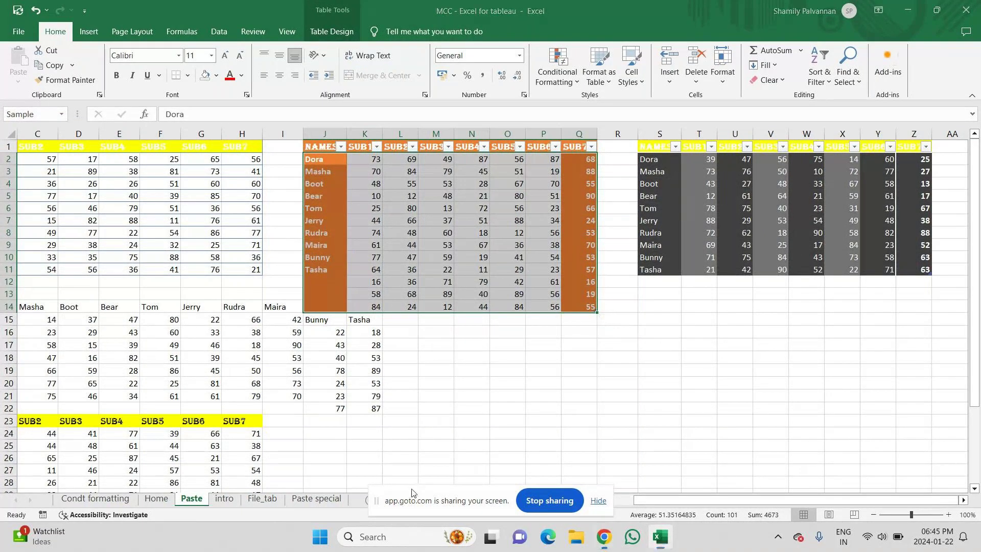
Bring the GoTo Meeting window to the front from the taskbar
drag(412, 492, 247, 520)
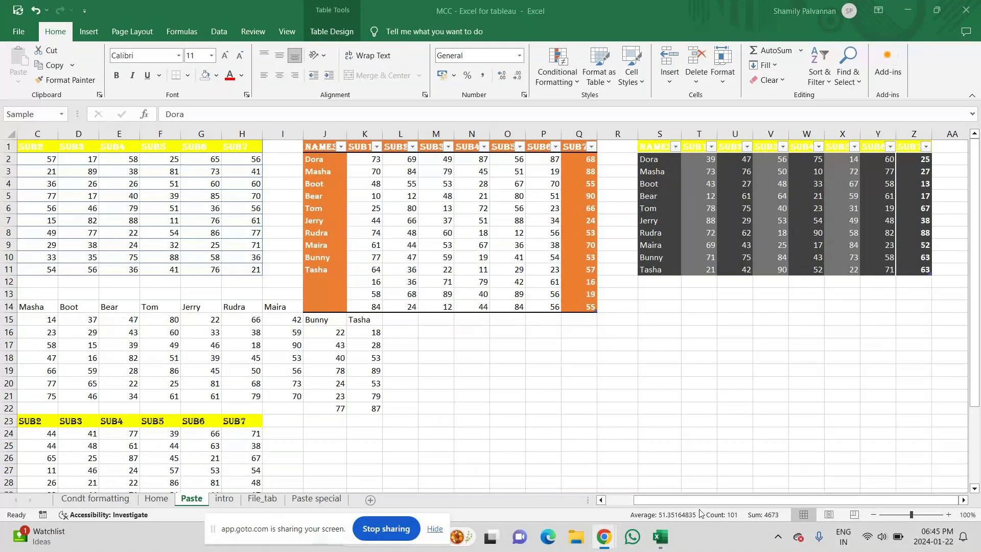
mouse_move(604, 539)
click(640, 493)
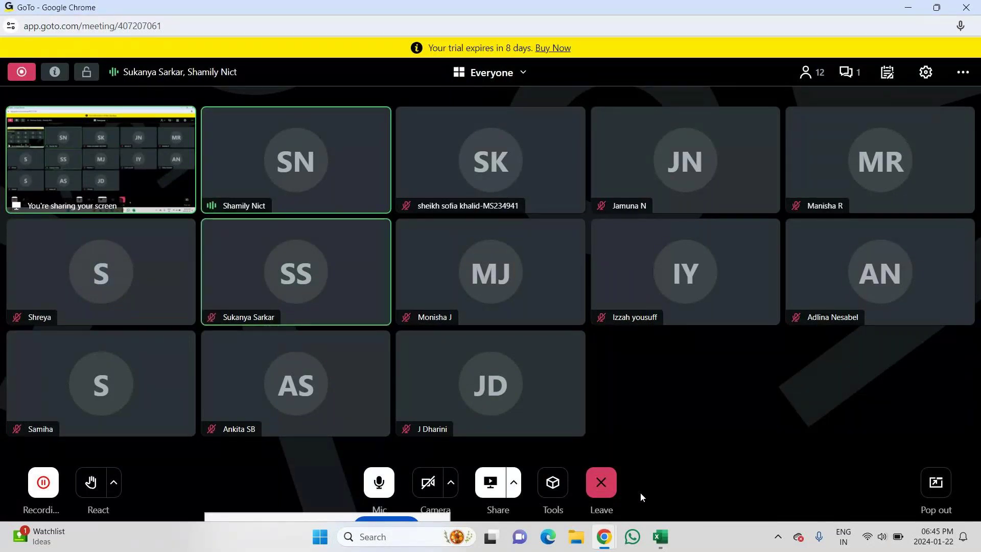
Switch from GoTo Meeting back to the Excel workbook with Alt+Tab
key(alt+Tab)
key(alt+Tab)
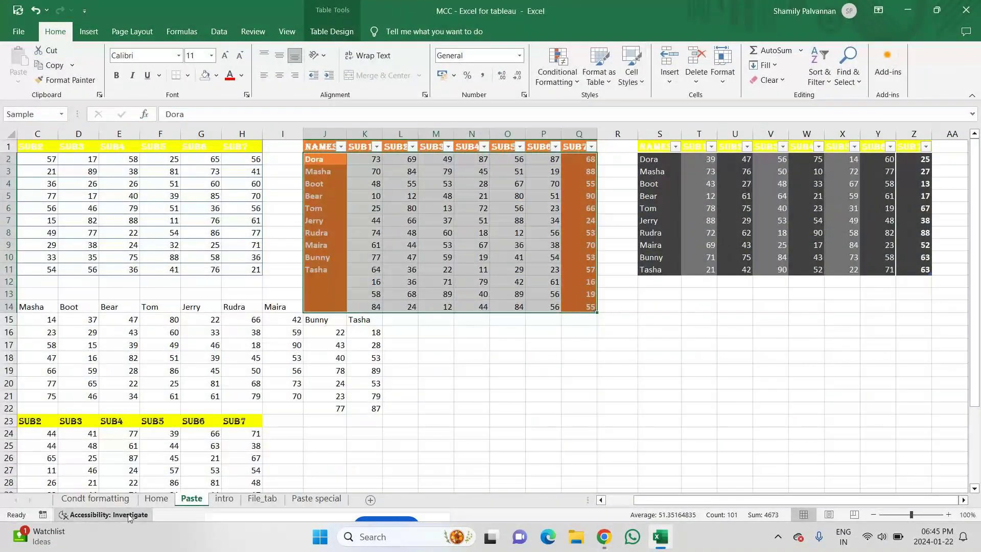
Style the Top and Bottom rule title as Heading 1 and move it from D24 to A24
click(102, 503)
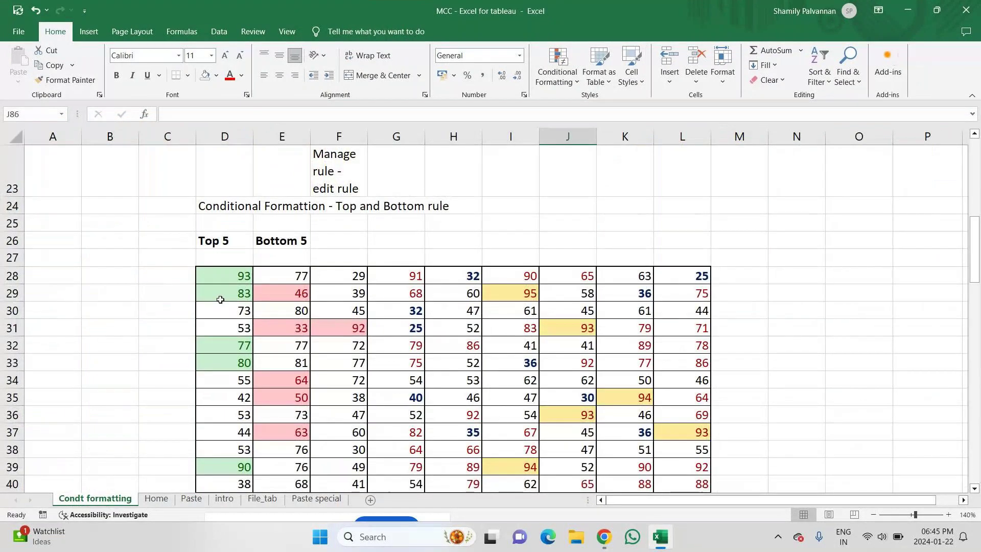
click(224, 206)
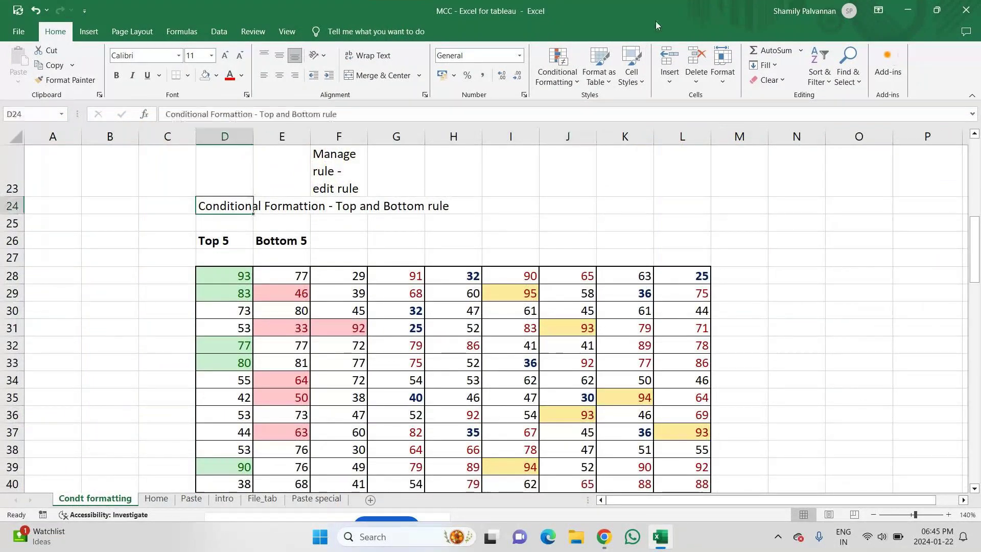
click(641, 82)
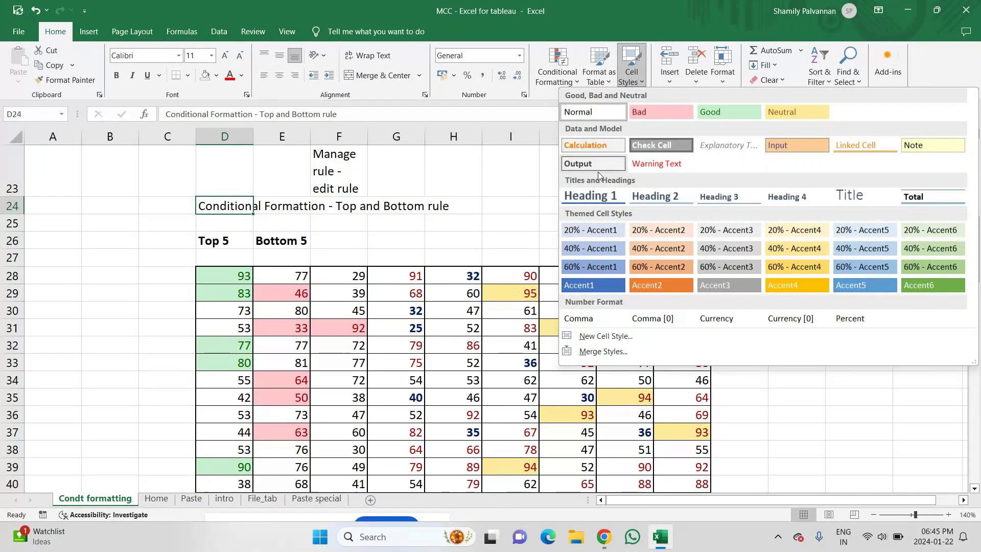
click(594, 197)
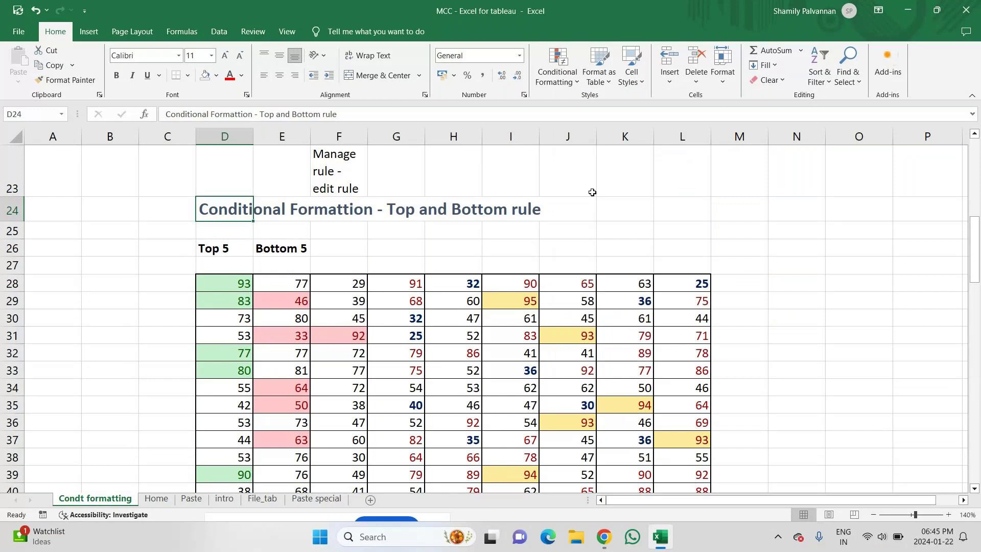
key(ctrl+c)
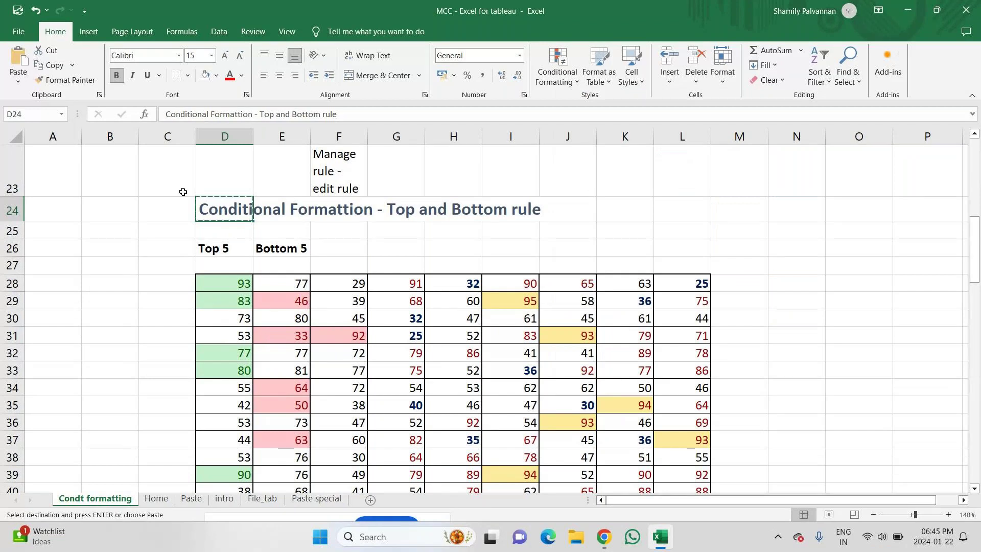
click(48, 216)
key(ctrl+v)
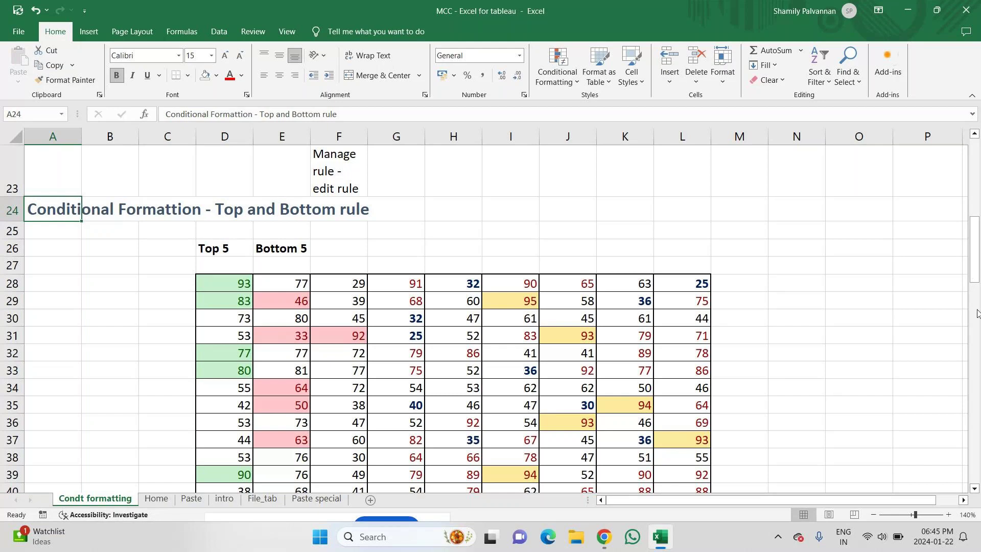
Apply the Title cell style to the Data Bars heading in A43
scroll(777, 337, down, 5)
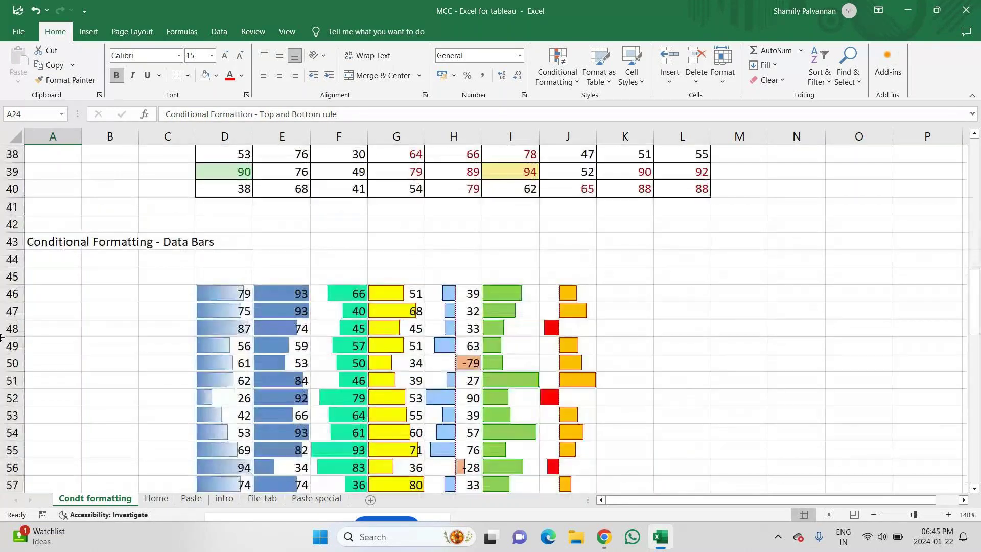
click(55, 242)
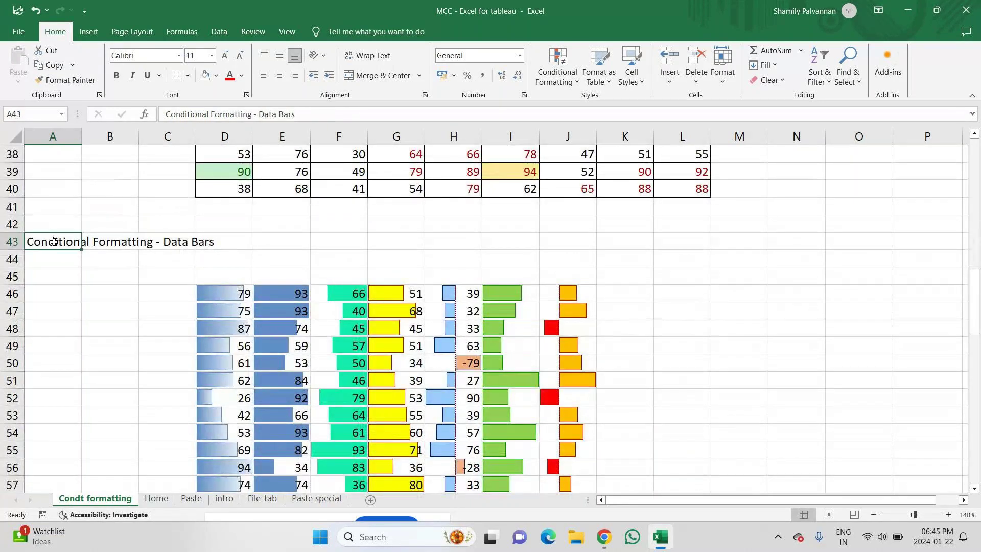
click(566, 64)
click(632, 60)
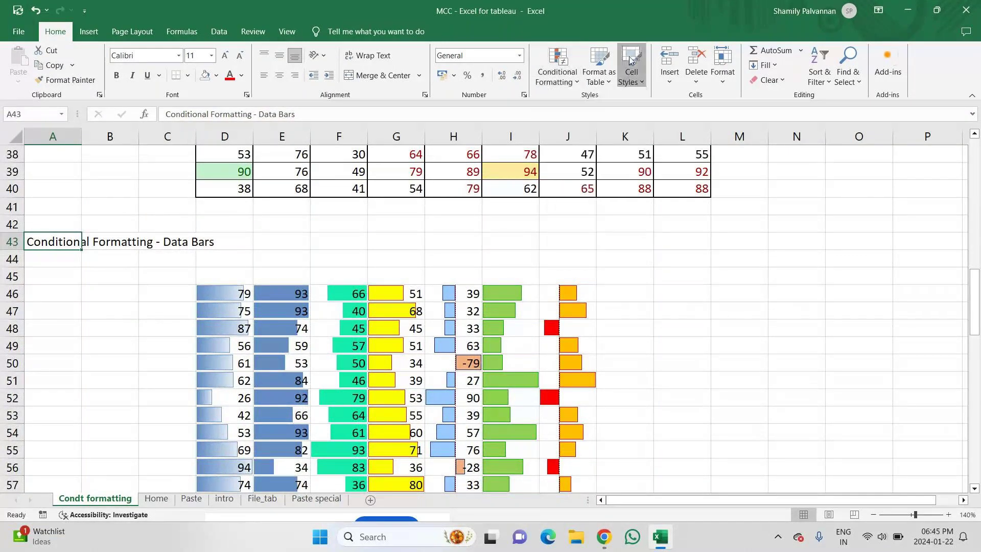
click(632, 61)
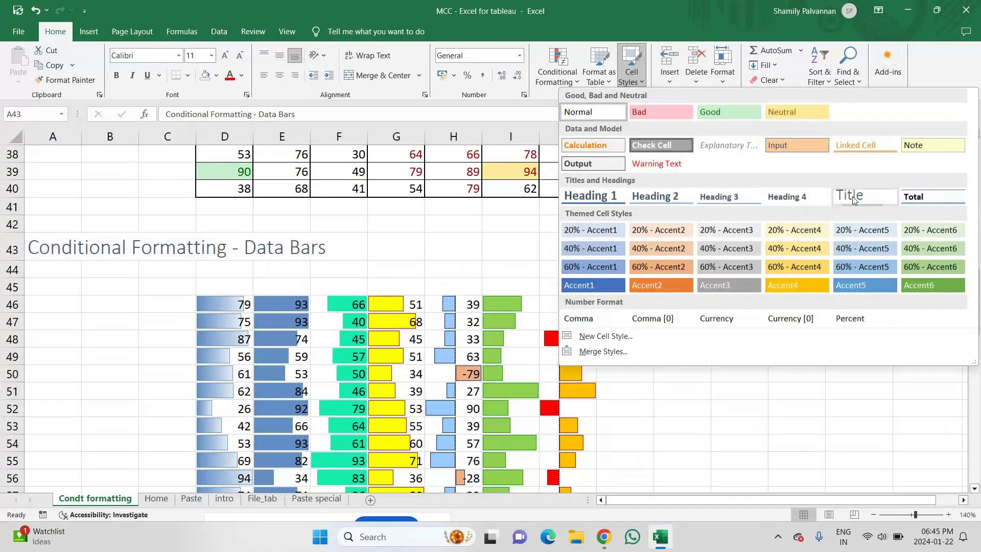
click(852, 196)
drag(976, 292, 977, 364)
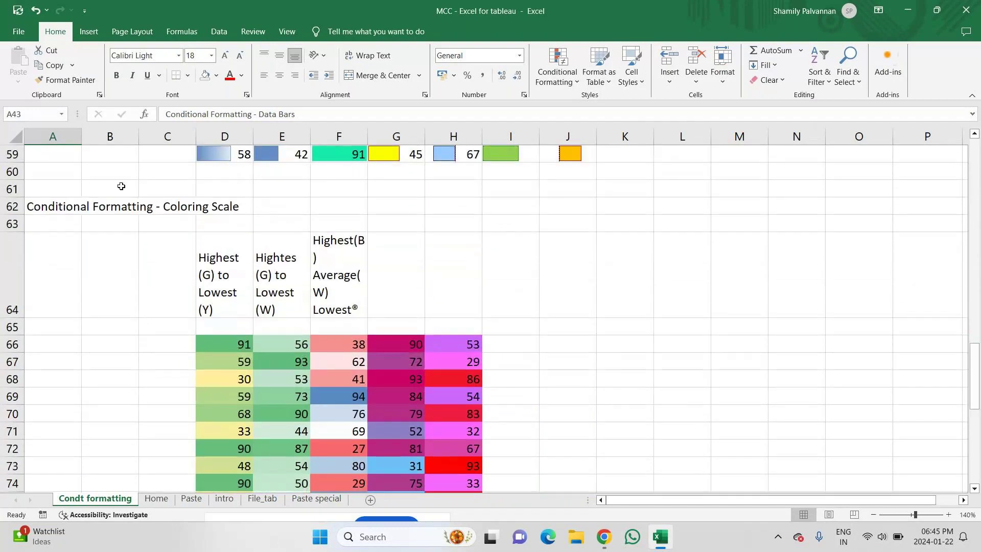
Give the Coloring Scale title in A62 the Calculation cell style
click(69, 206)
click(557, 72)
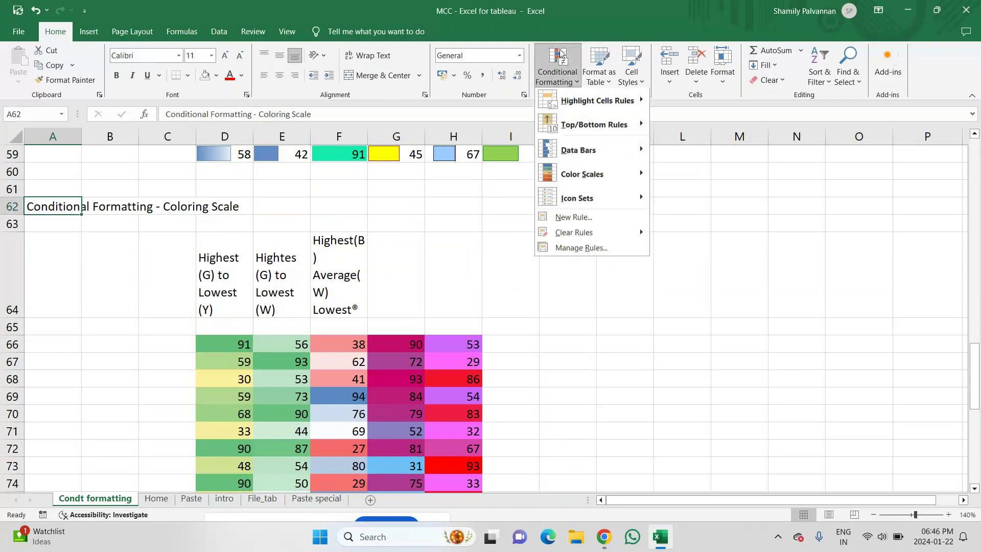
click(632, 62)
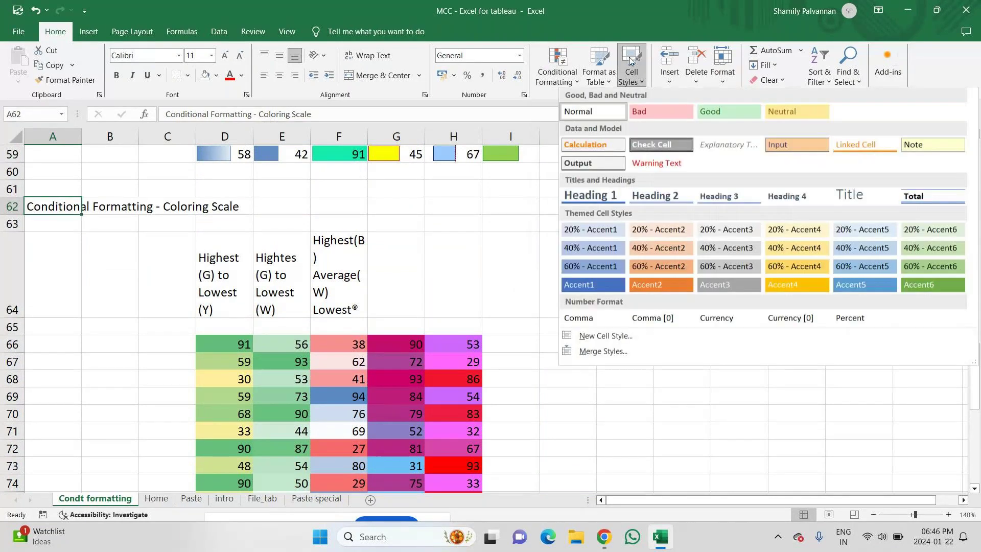
click(585, 146)
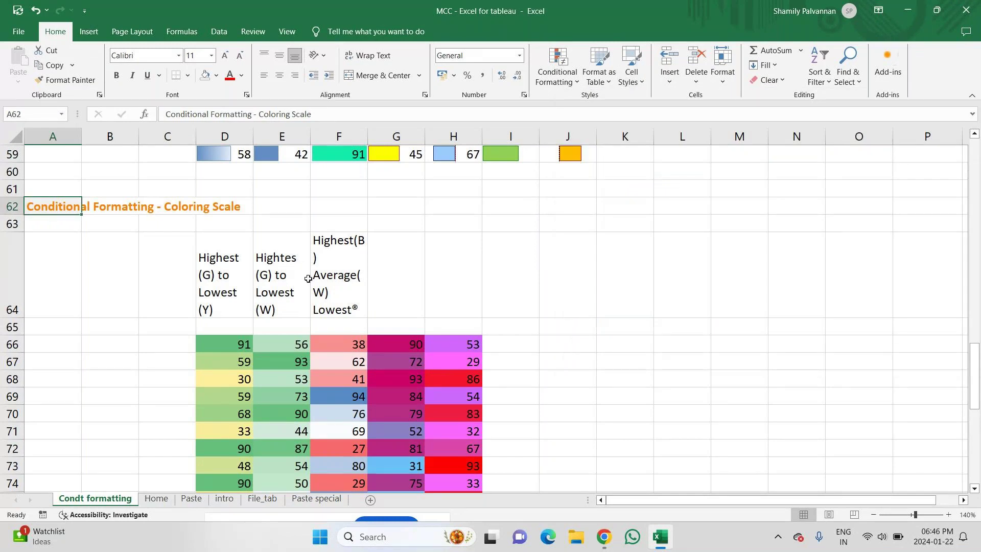
Apply the Bad cell style to header cell E64
click(282, 281)
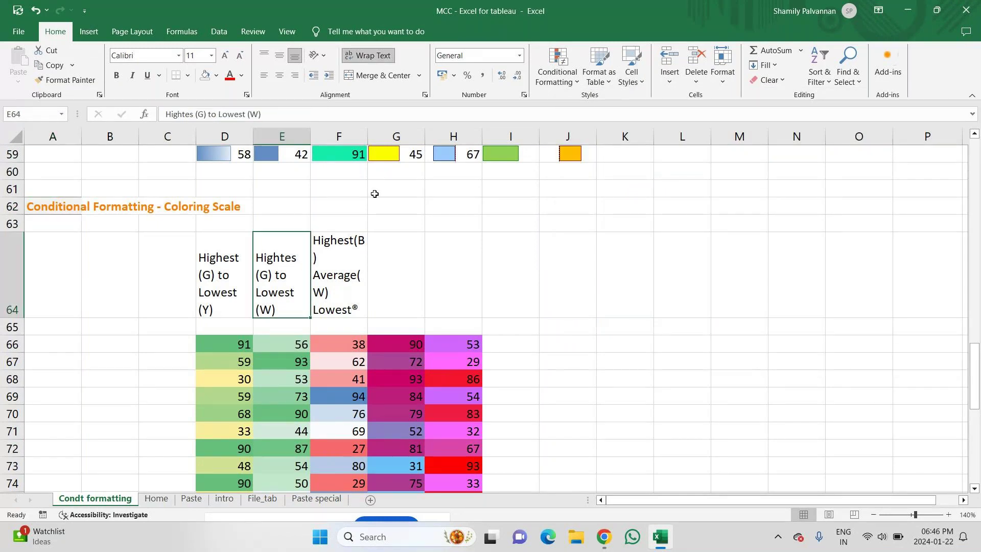
click(631, 75)
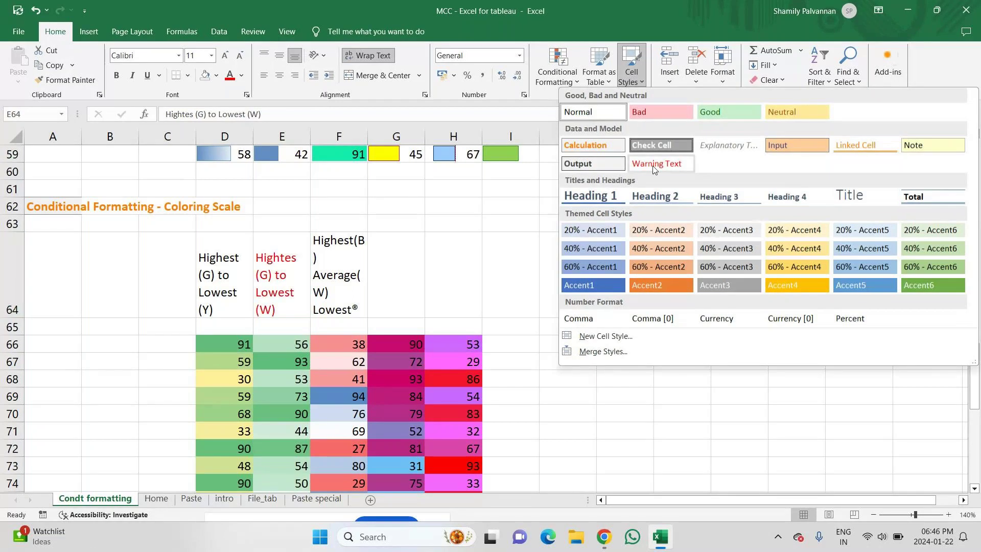
click(642, 119)
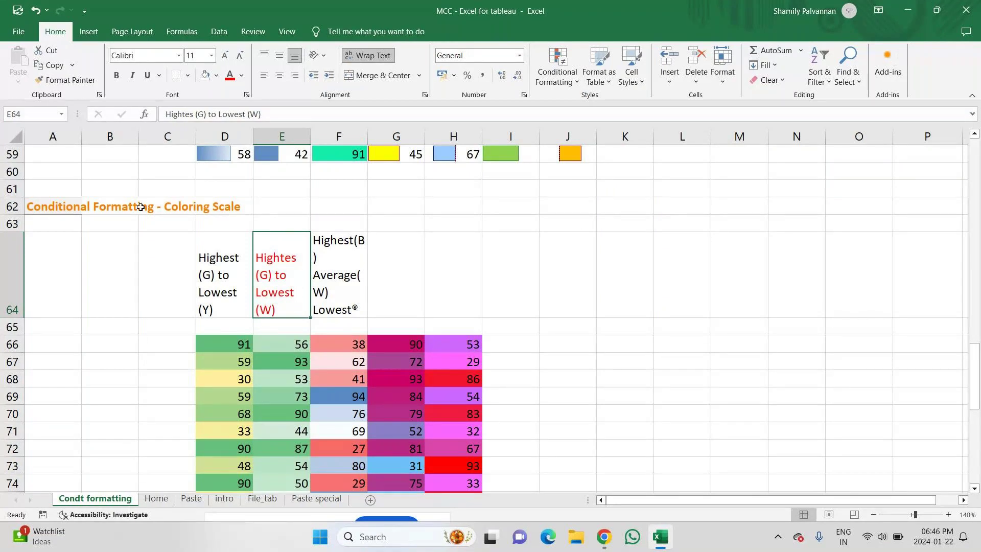
Browse cell styles for F64 and G67 without applying one, ending back on A62
click(118, 205)
key(Left)
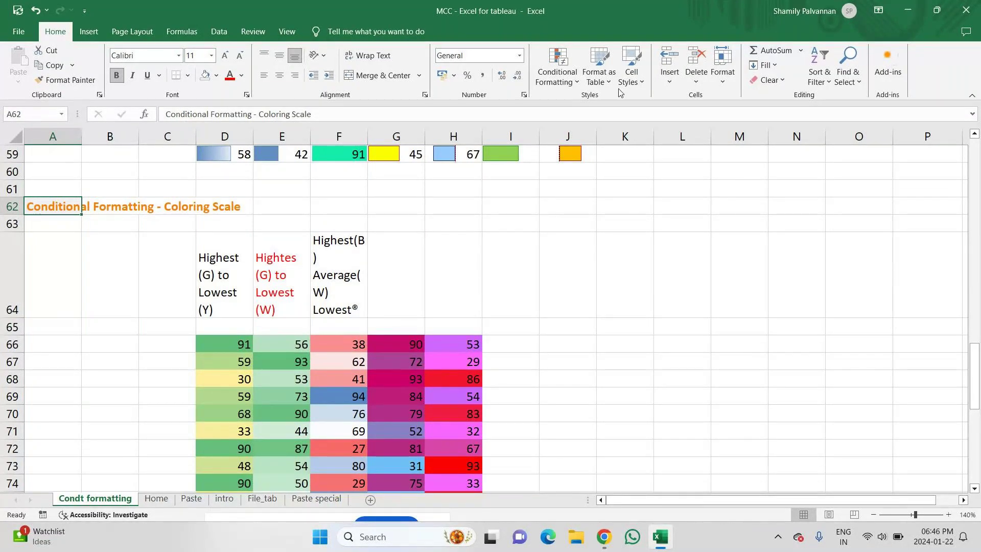
click(355, 317)
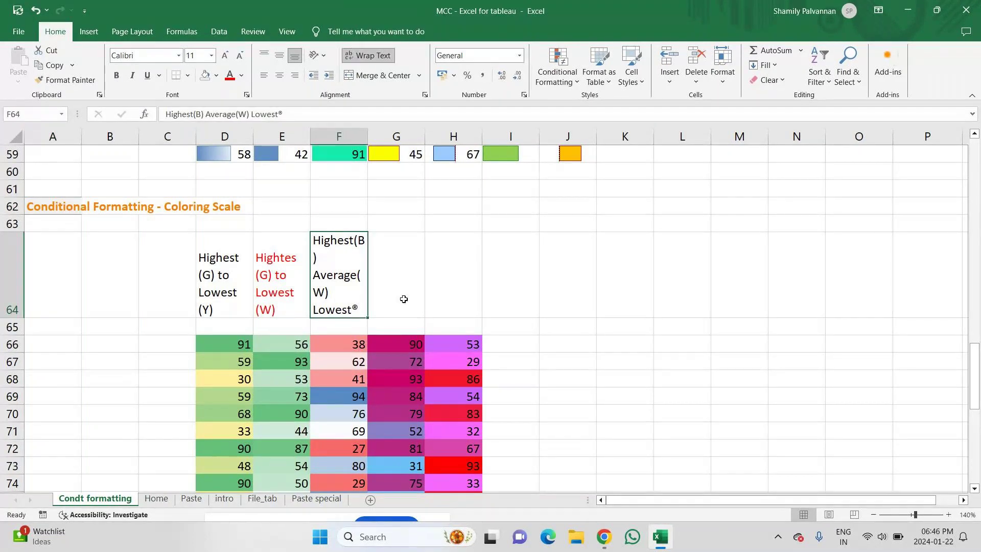
click(395, 359)
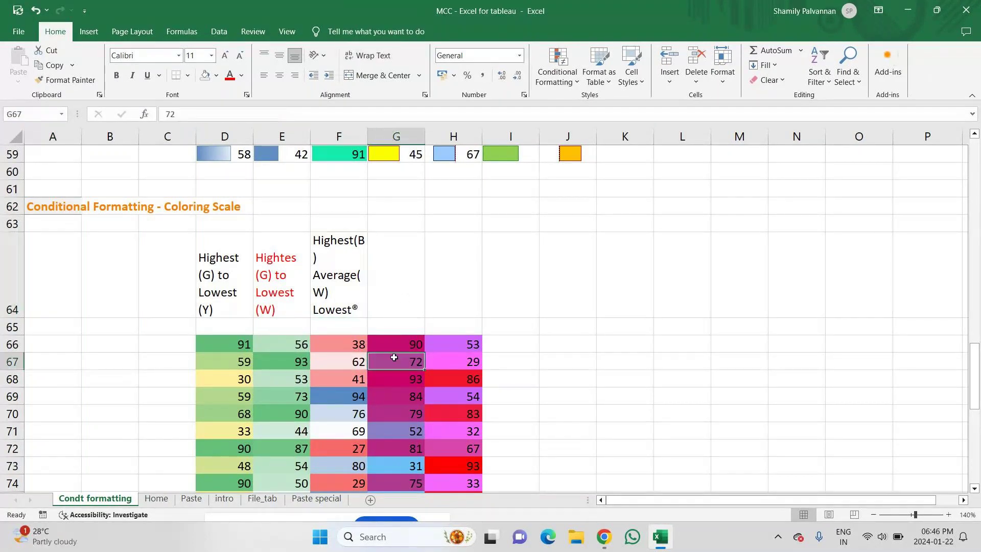
click(629, 82)
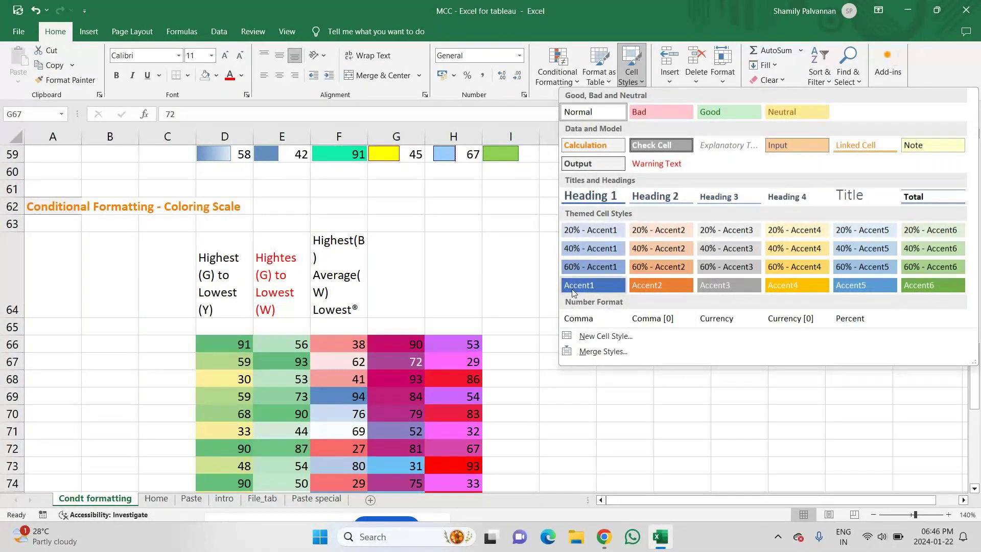
click(485, 284)
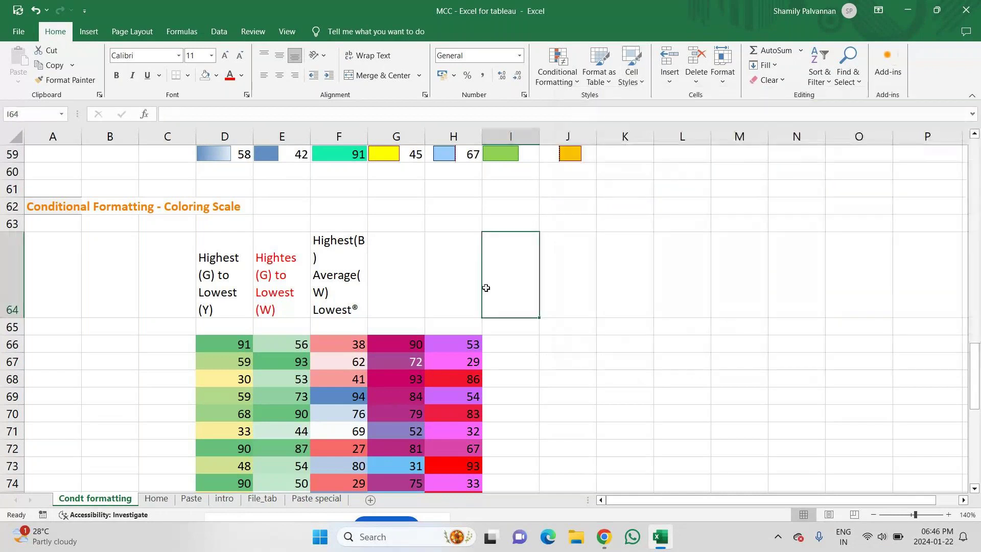
click(56, 209)
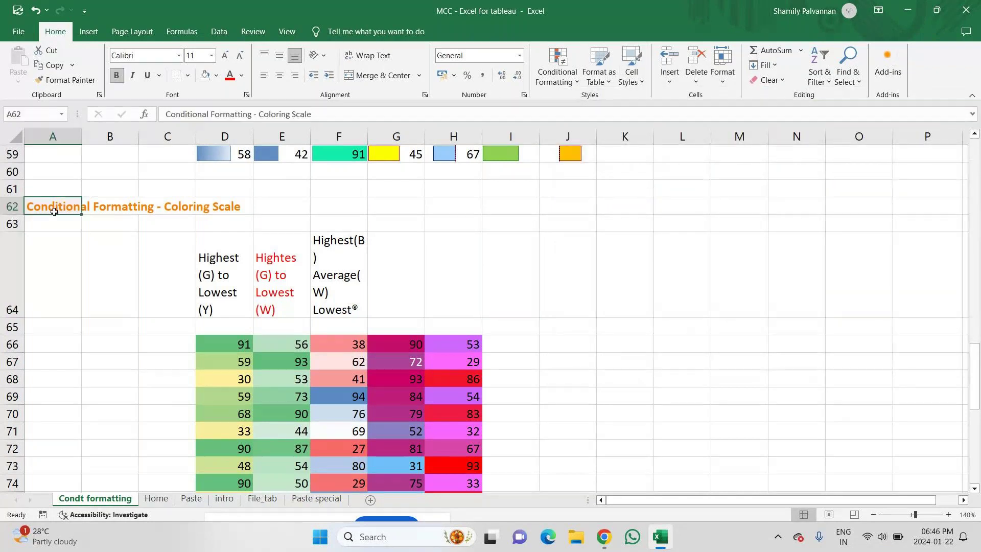
Give the Coloring Scale title in A62 the Accent1 cell style and merge-and-centre it across A62:D62
click(627, 84)
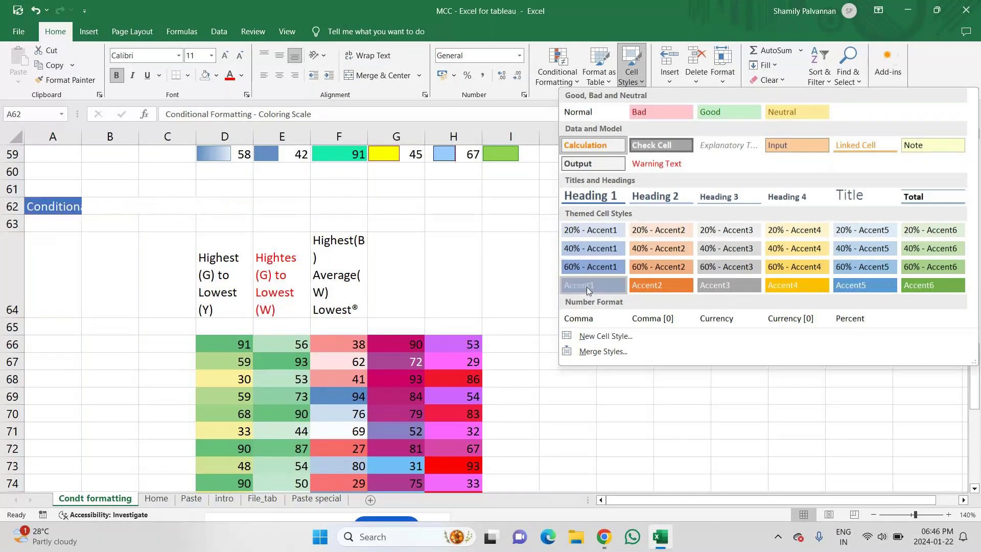
click(587, 286)
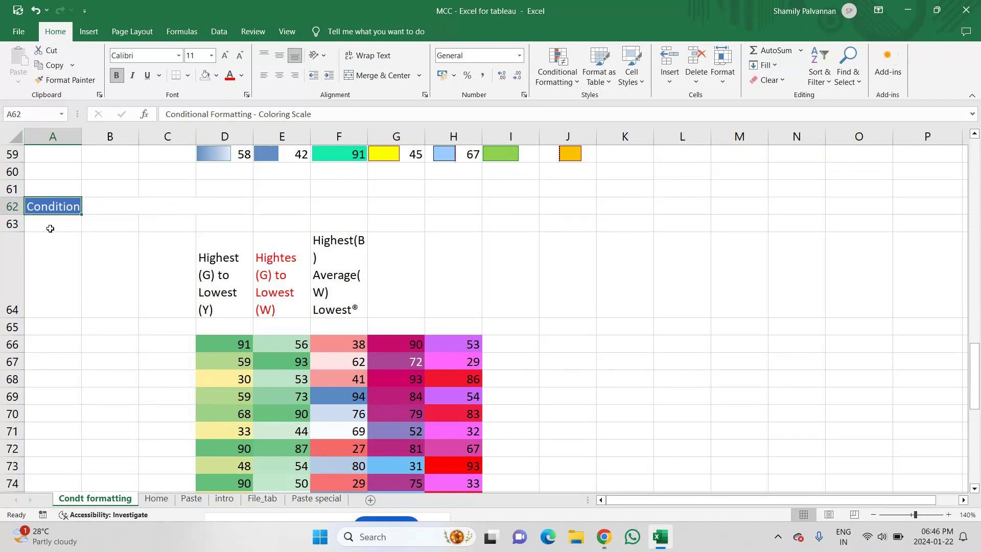
drag(61, 203, 62, 205)
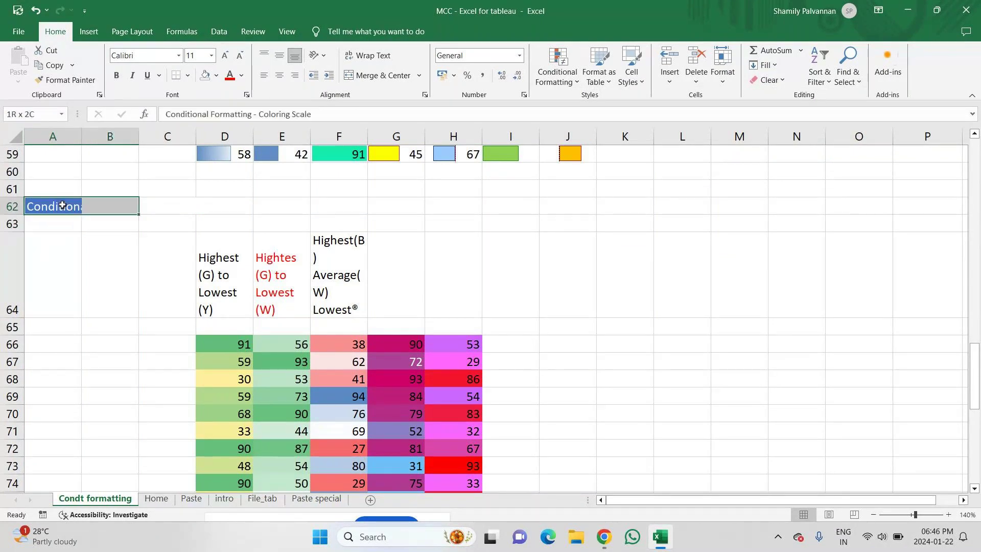
key(shift+Right)
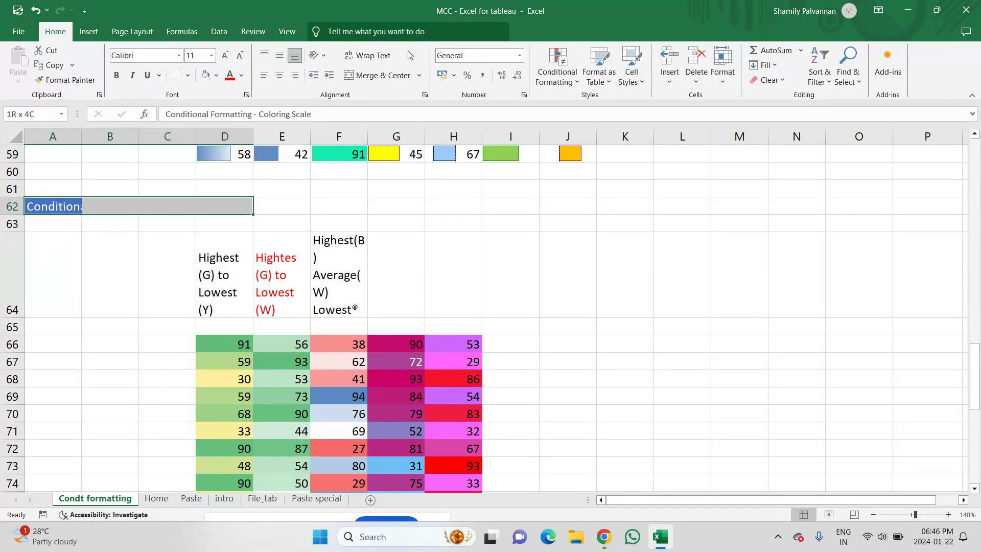
click(378, 75)
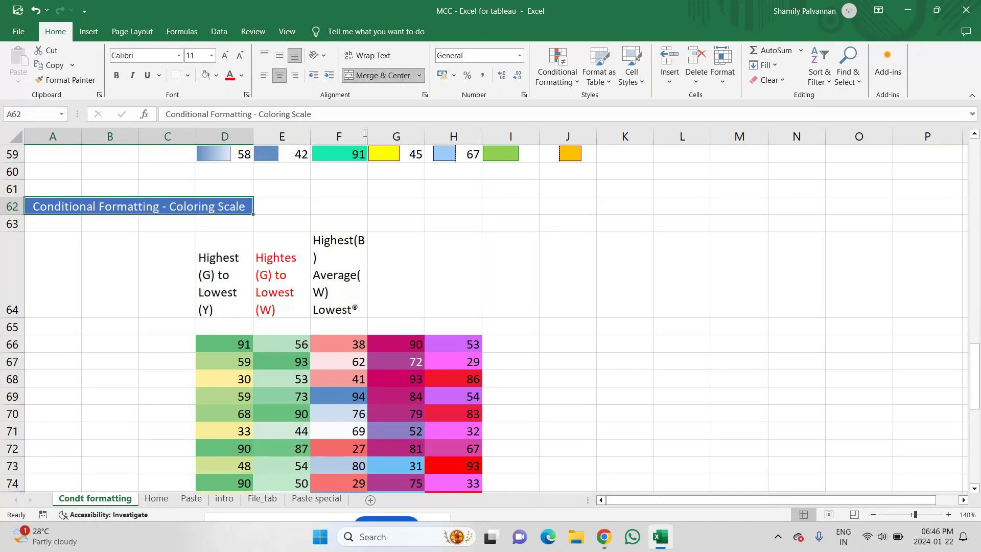
click(89, 302)
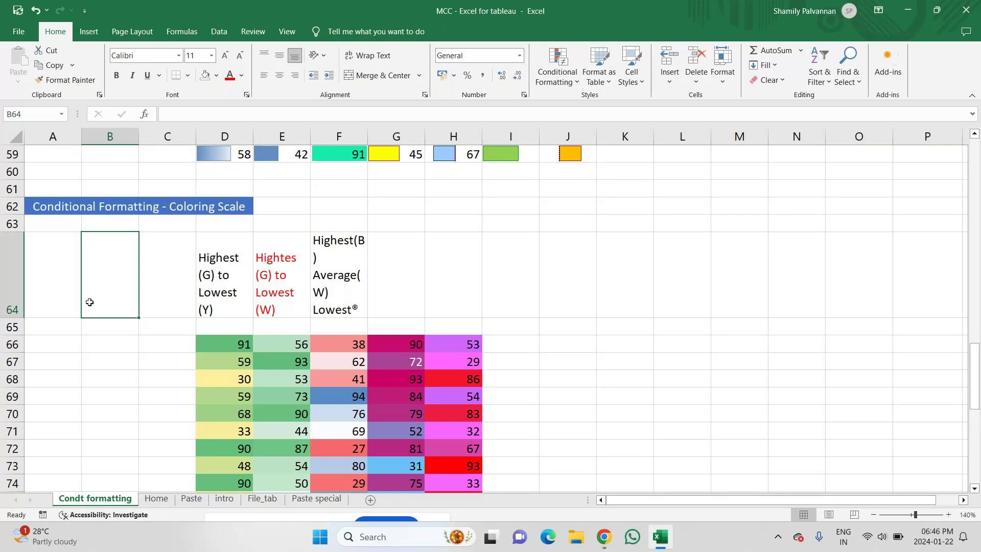
drag(444, 303, 547, 288)
On the Condt formatting sheet, select whole columns H and G
click(745, 262)
click(561, 207)
key(Up)
key(Up)
key(Up)
key(Up)
key(Up)
key(Up)
key(Up)
key(Up)
key(Up)
key(Up)
key(Up)
key(Up)
key(Up)
key(Up)
key(Up)
key(Up)
key(Up)
key(Up)
key(Up)
key(Up)
key(Up)
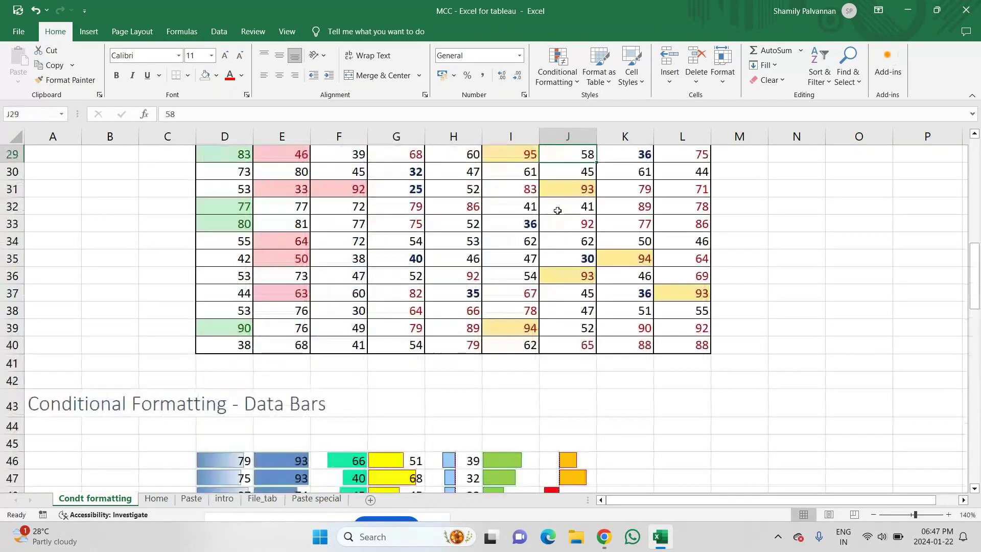
key(Up)
key(Up)
key(Up)
key(Up)
key(Up)
key(Up)
key(Up)
key(Up)
key(Up)
key(Up)
key(Up)
key(Up)
key(Up)
key(Up)
key(Up)
key(Up)
key(Up)
key(Up)
key(Up)
key(Up)
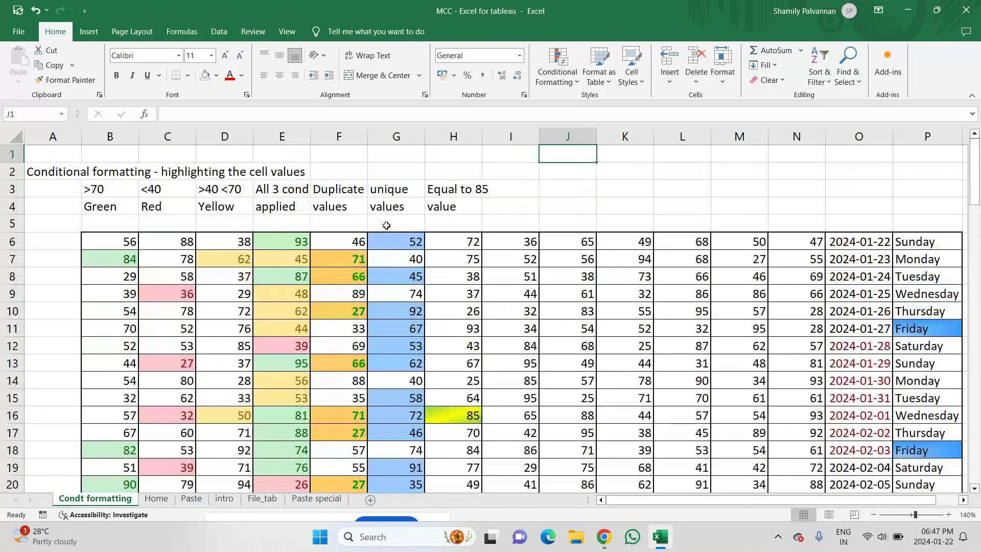
click(453, 137)
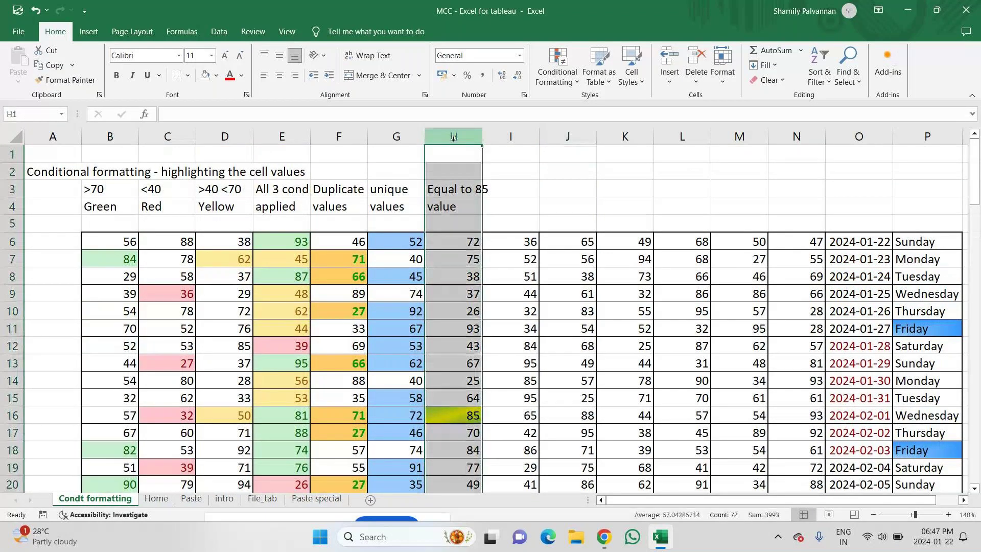
click(395, 137)
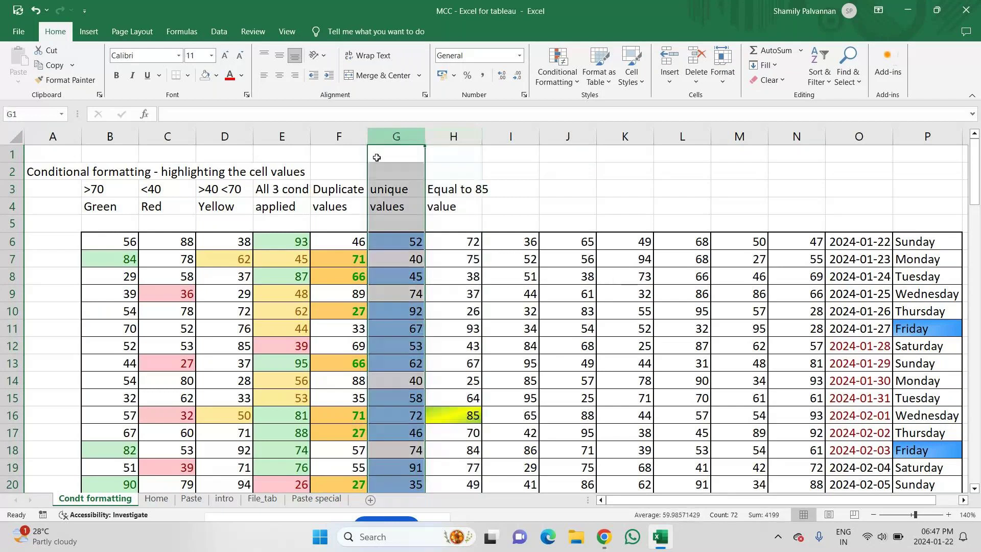
On the Paste special sheet, select column H from H75 with Ctrl+Space, then switch to Home
click(288, 500)
click(263, 499)
click(315, 499)
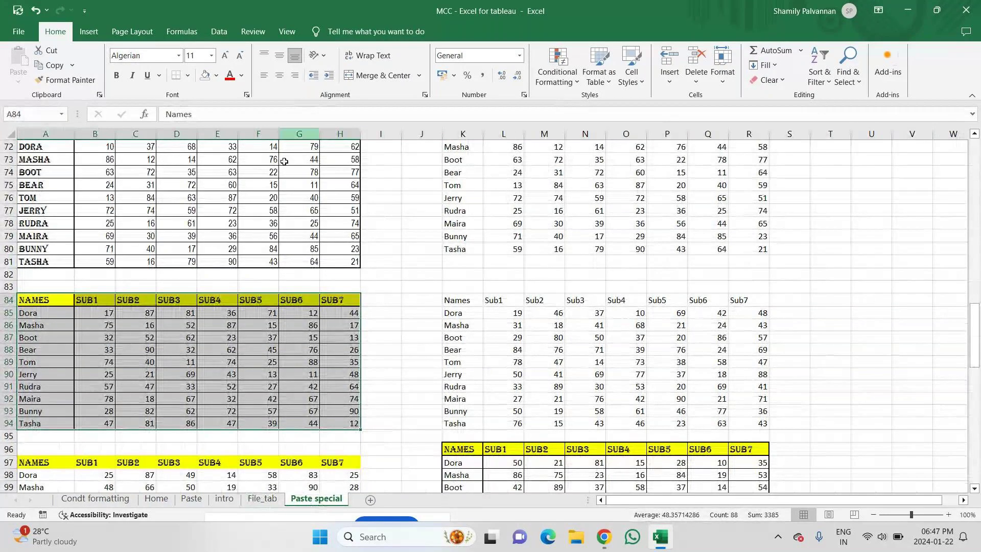
click(308, 131)
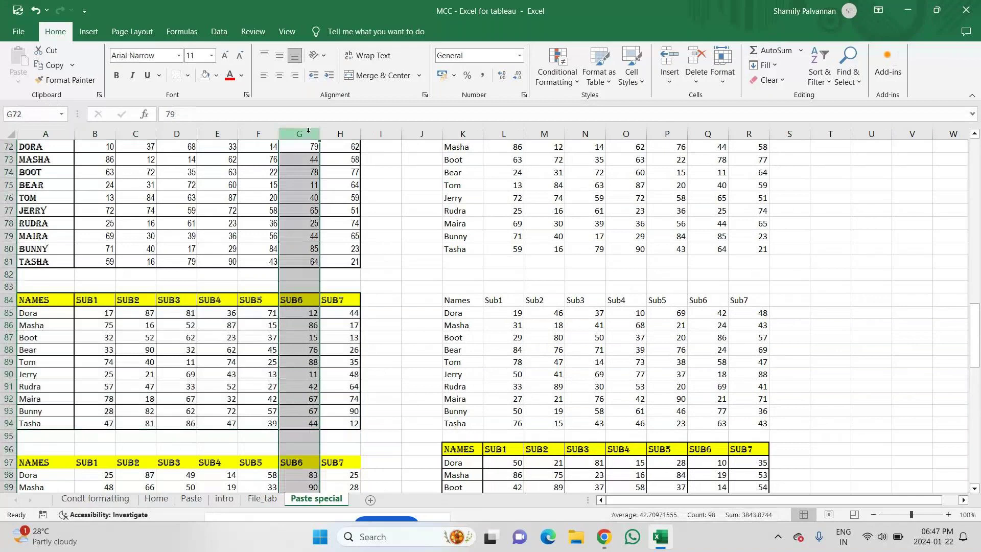
click(299, 185)
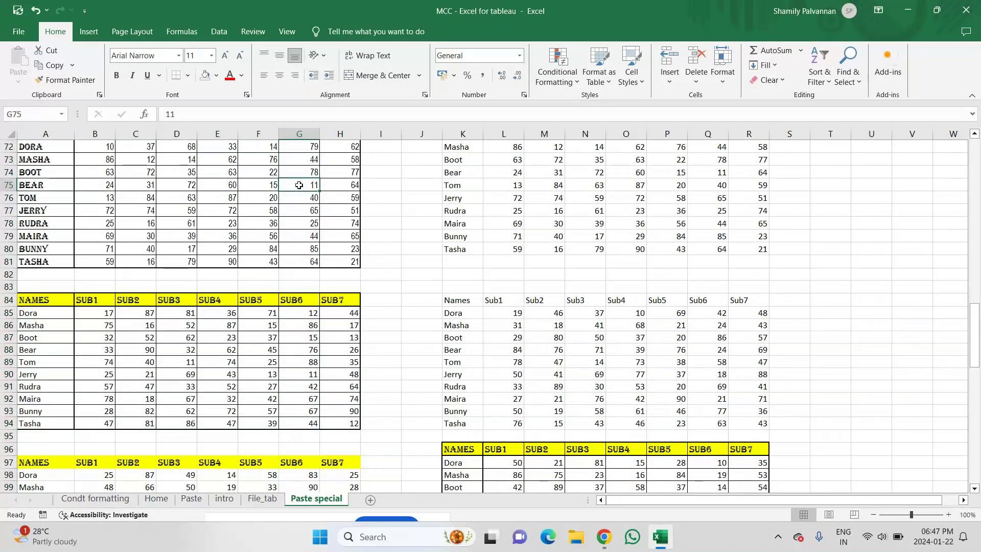
click(343, 185)
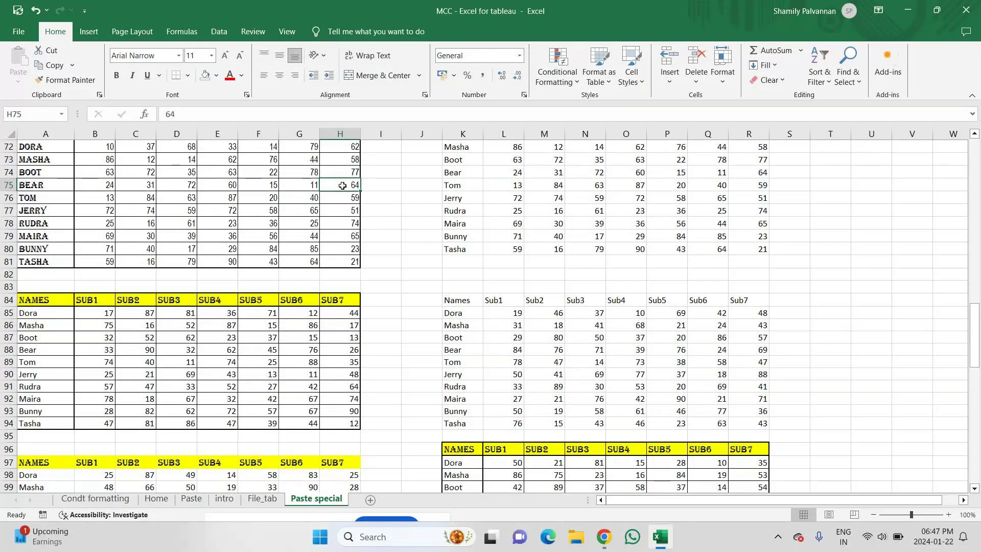
key(ctrl+space)
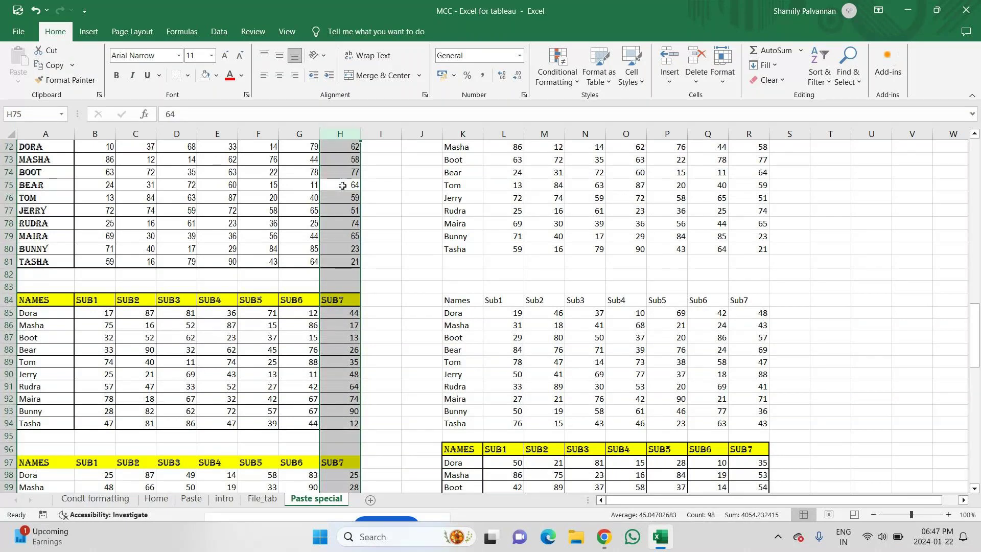
click(156, 500)
drag(966, 375, 965, 400)
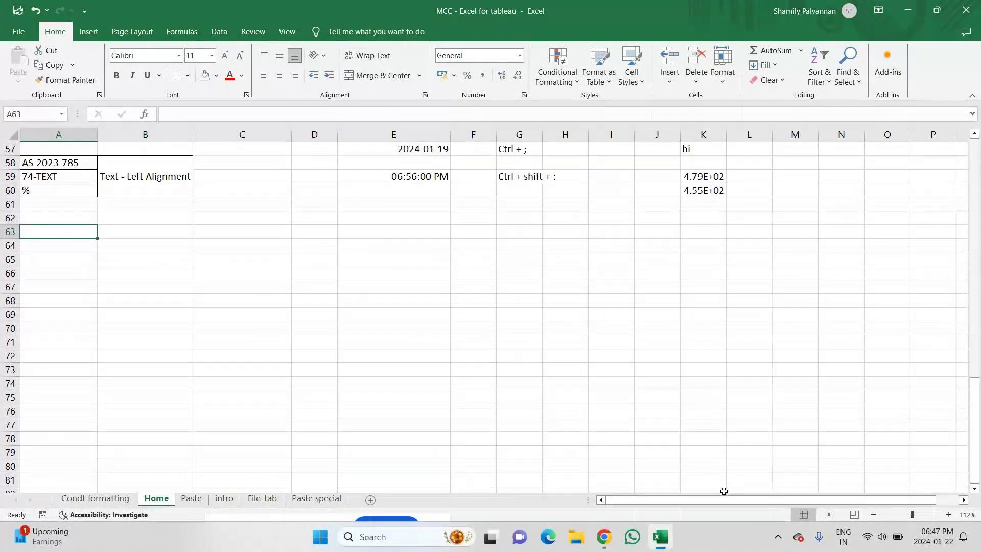
Step through the File_tab, intro, Home and Condt formatting sheets, ending on Paste special
key(alt+Tab)
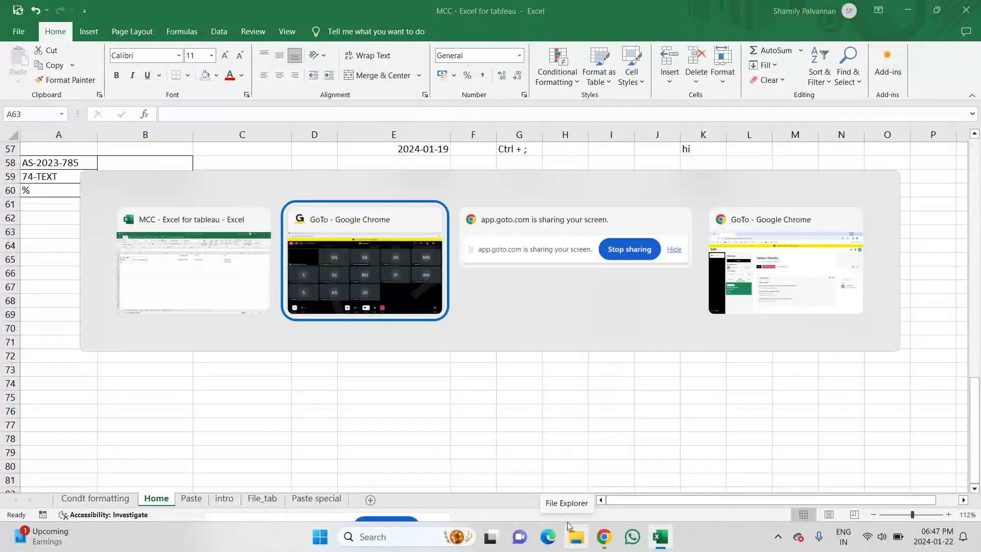
key(alt+Tab)
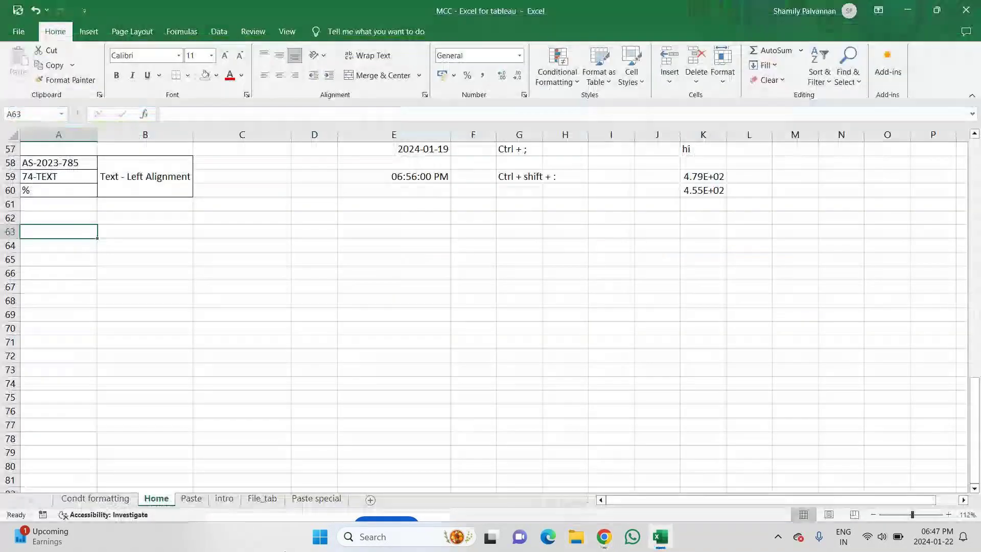
click(262, 498)
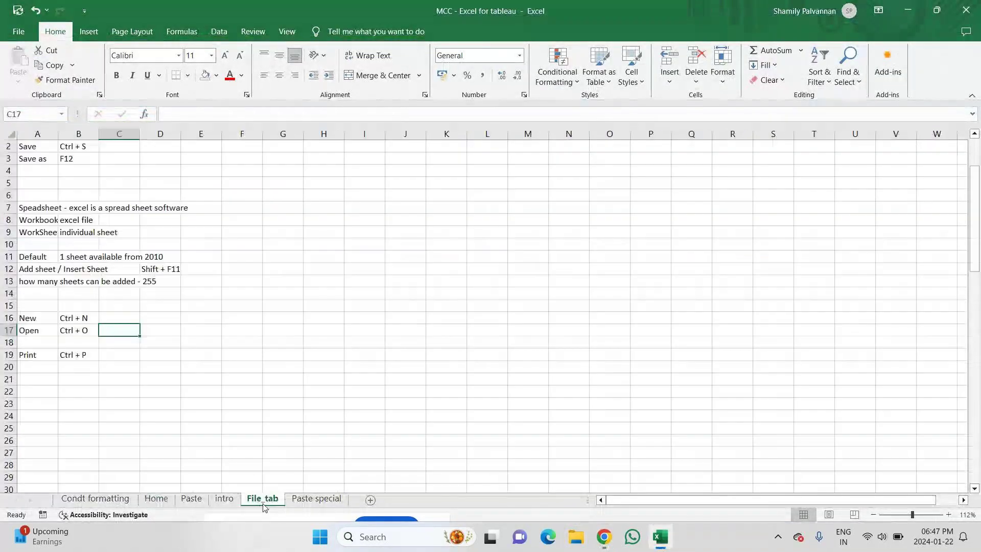
click(222, 501)
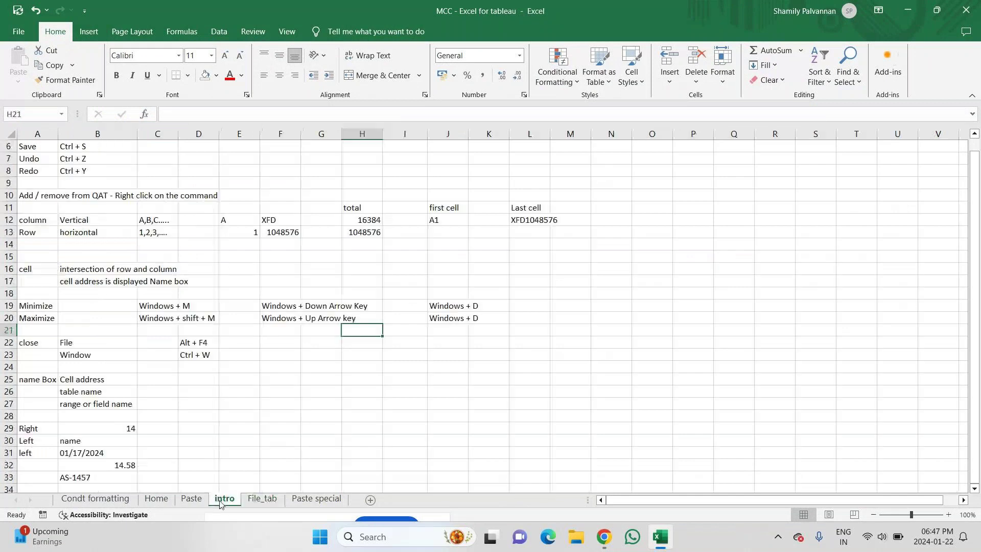
click(157, 500)
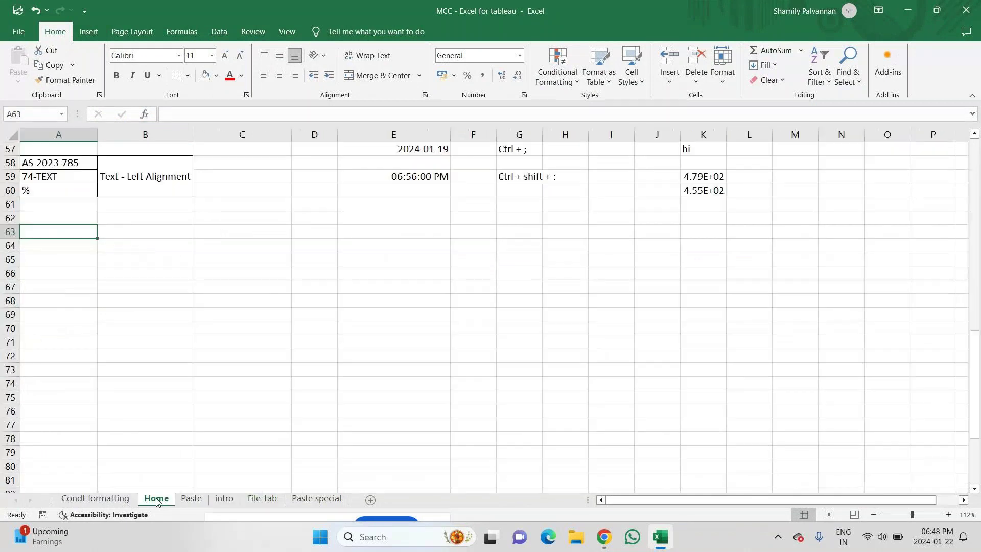
click(82, 501)
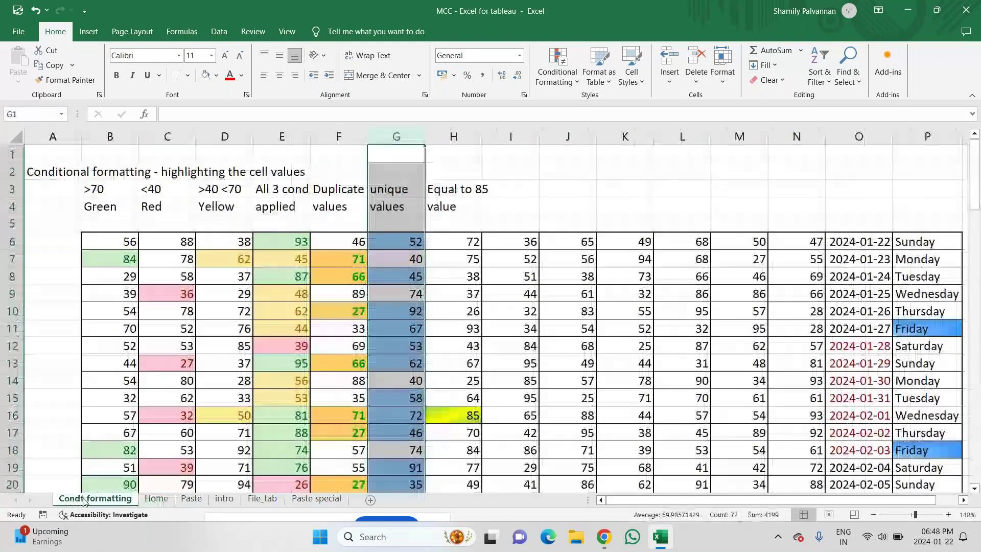
click(314, 500)
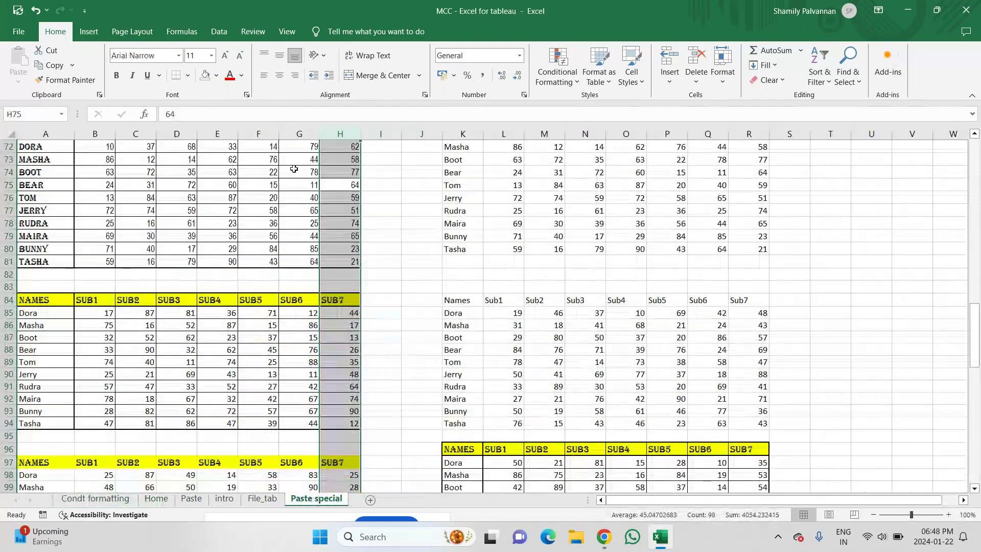
Insert a blank column H before SUB7 on Paste special with Ctrl+Shift++, then return to Home
click(316, 147)
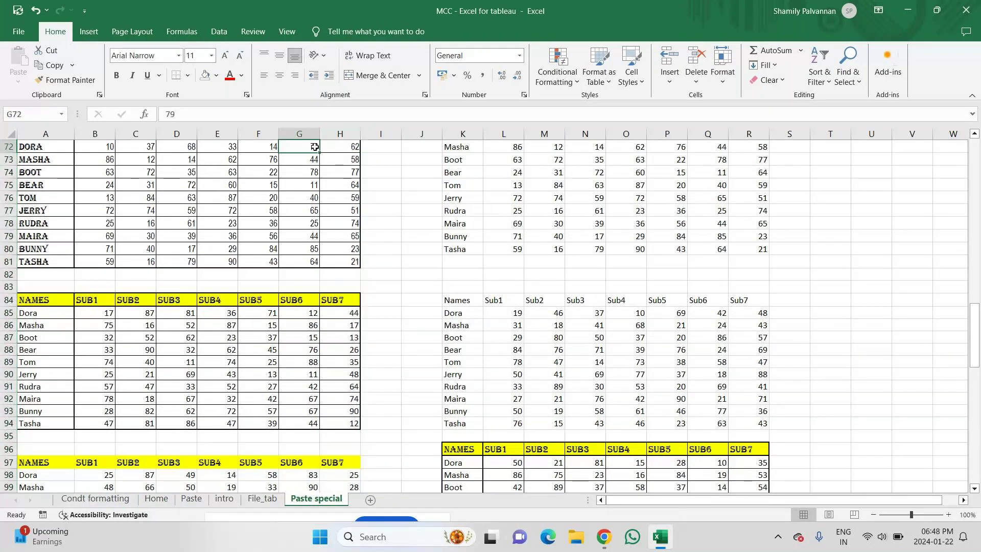
key(Right)
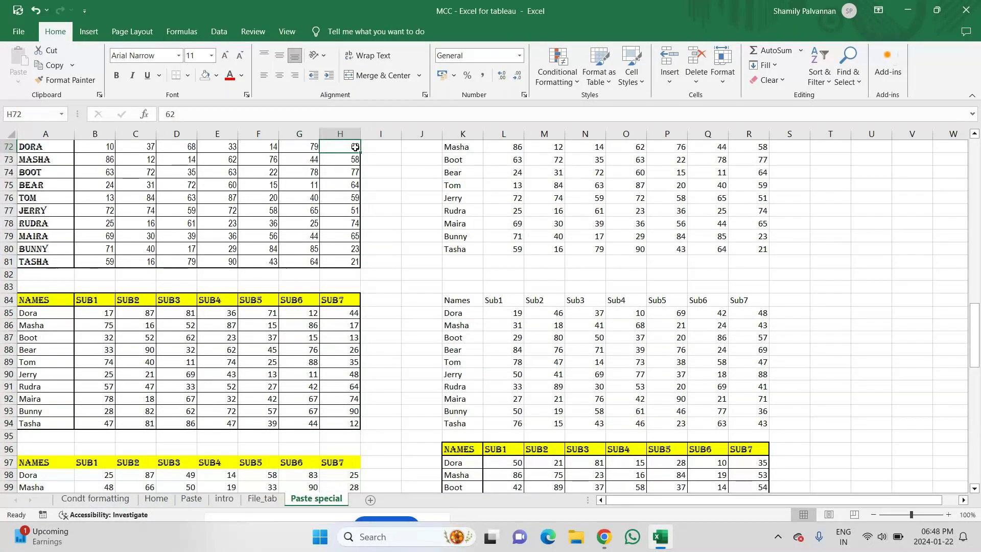
click(343, 186)
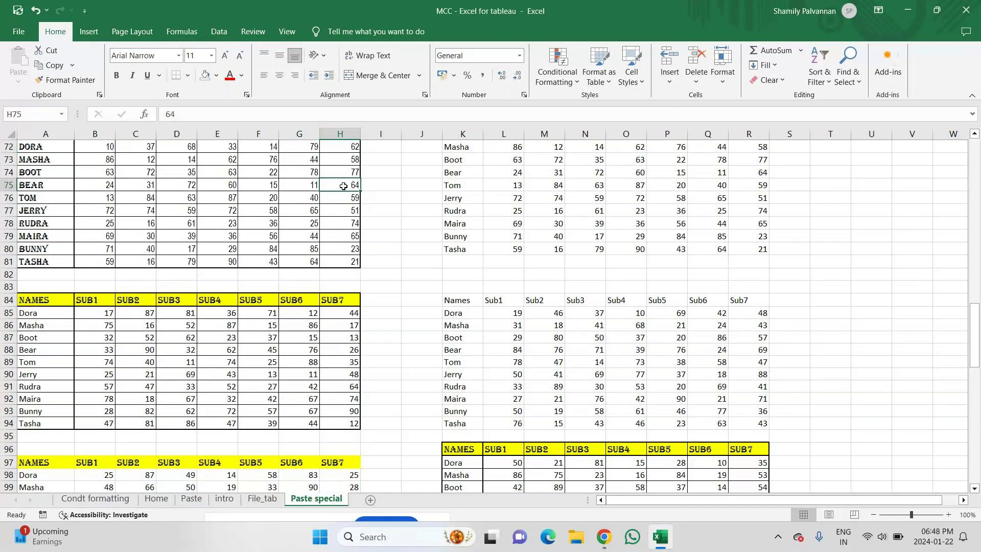
key(ctrl+space)
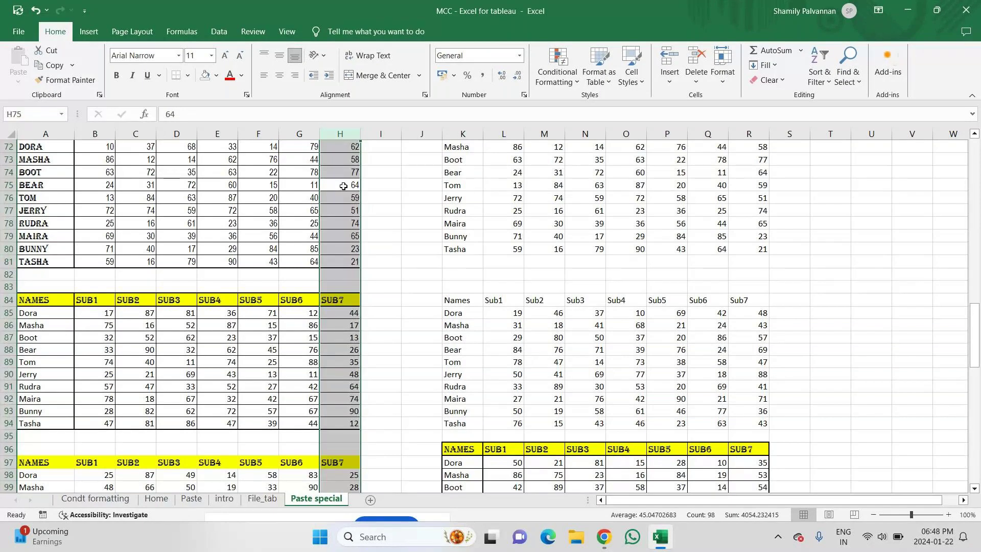
key(ctrl+shift+plus)
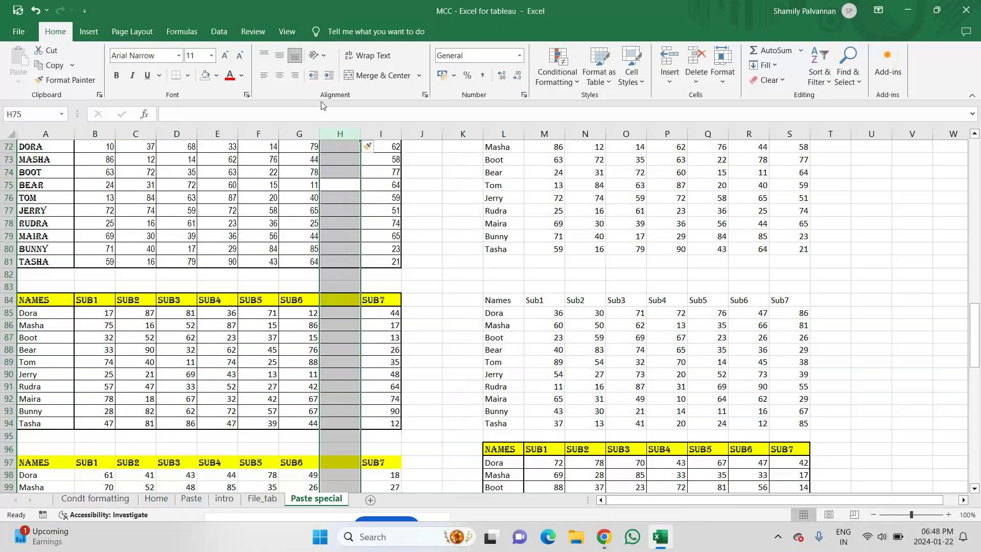
click(345, 311)
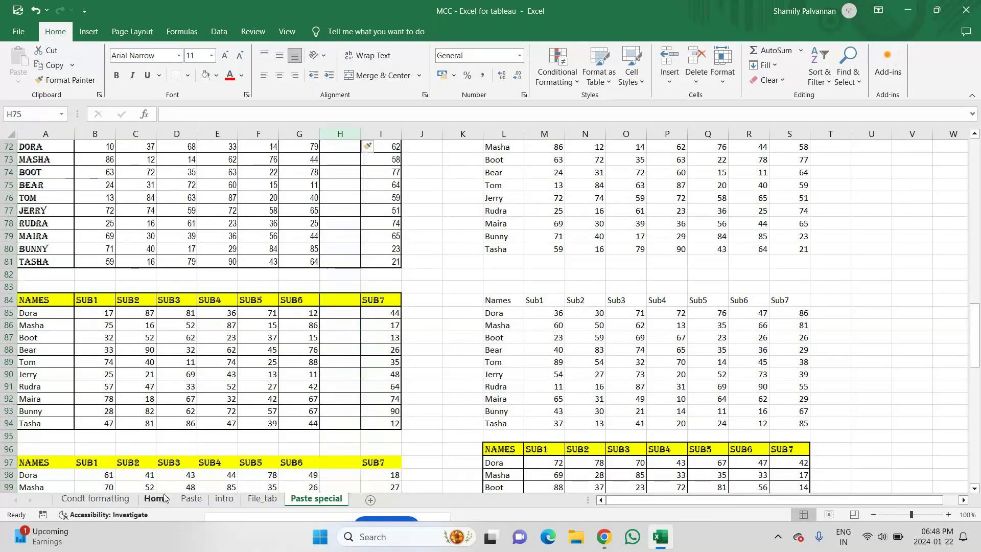
key(ctrl+Page_Up)
key(ctrl+Page_Up)
key(ctrl+Page_Up)
key(ctrl+Page_Up)
Enter 'select Column' in A63 with the shortcut 'Ctrl + Spacebar' in B63
text(slect)
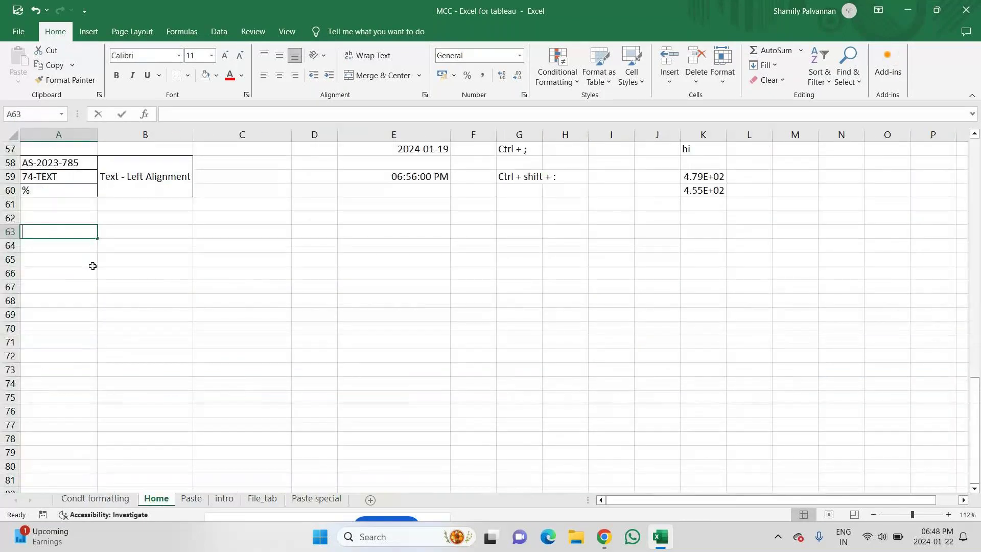
key(BackSpace)
key(BackSpace)
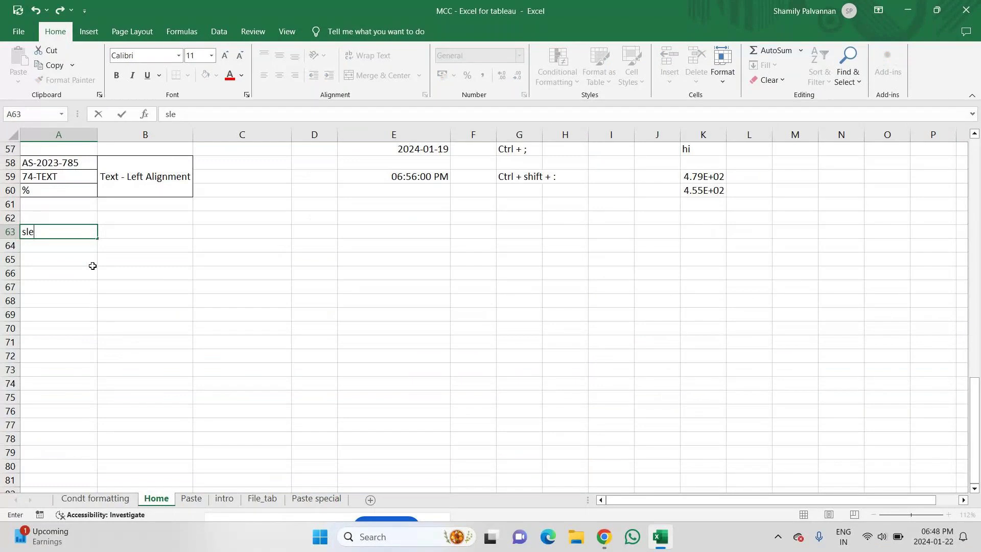
key(BackSpace)
key(BackSpace)
text(elect Colun)
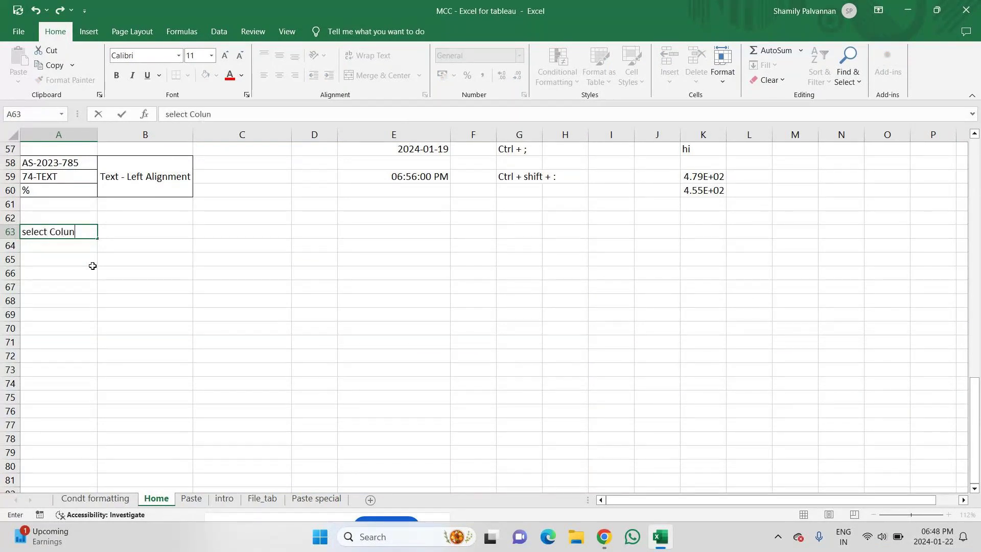
key(BackSpace)
text(mn)
key(Tab)
text(Ctrl )
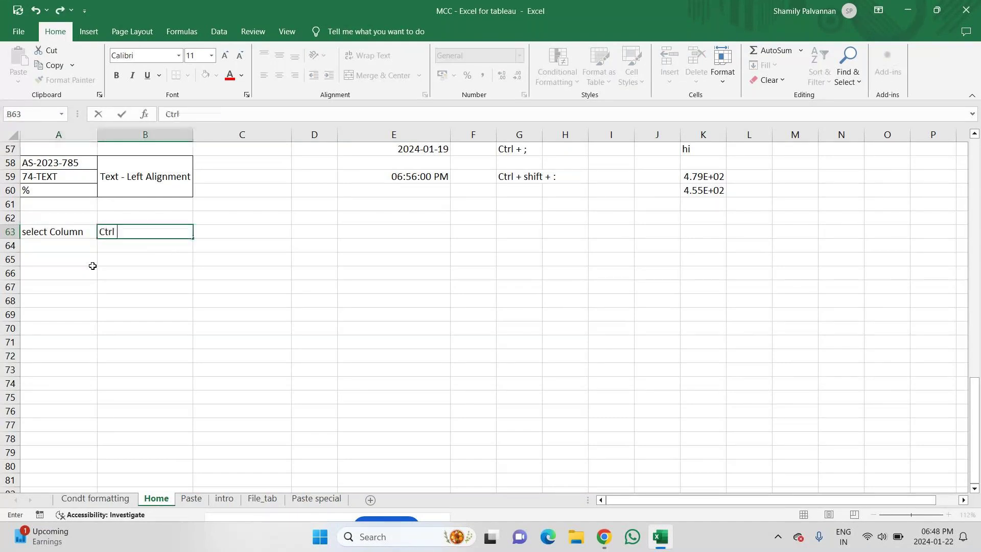
text(+ Spacebar)
key(Return)
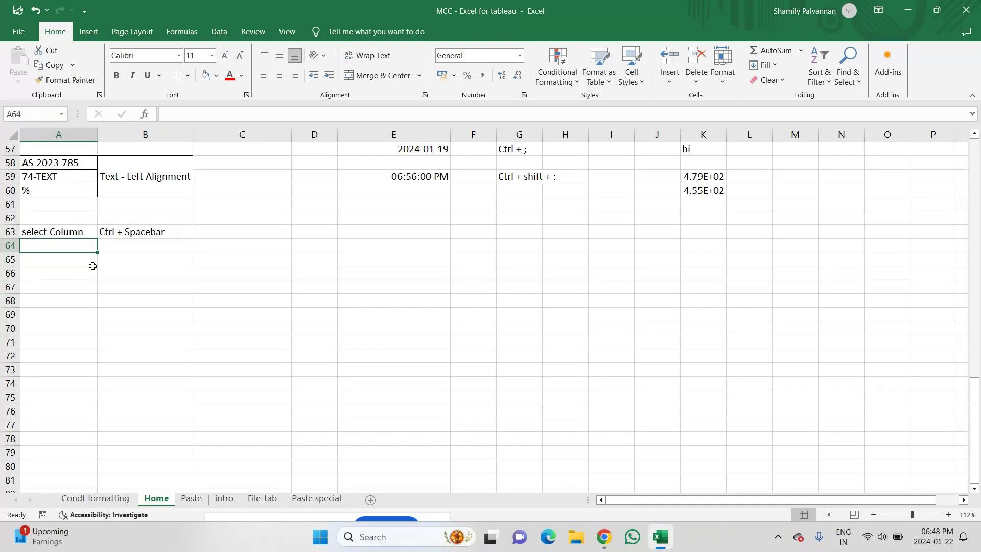
Enter 'Select Row' in A64 with 'Shift + Spacebar' in B64, demonstrating the row selection
text(Select )
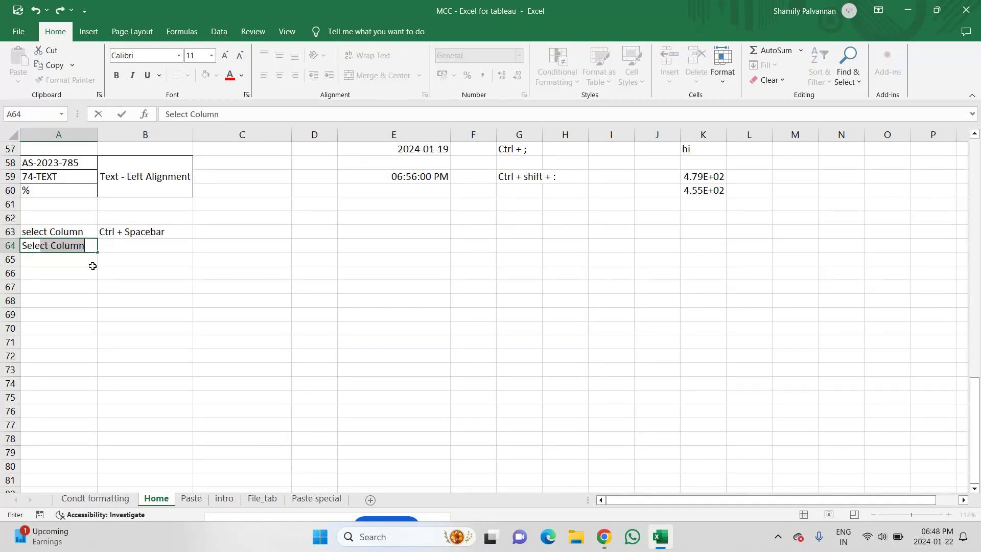
text(Row)
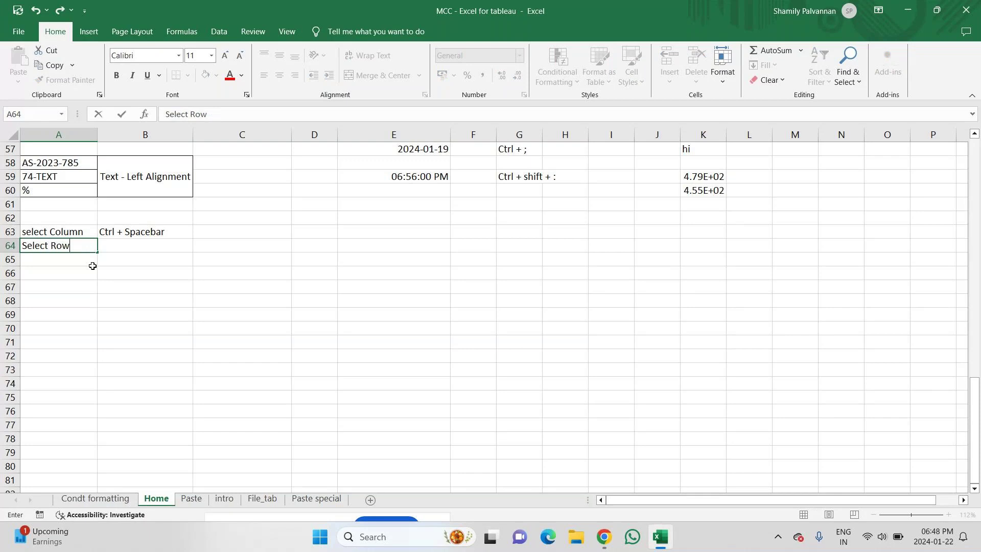
key(Tab)
text(S)
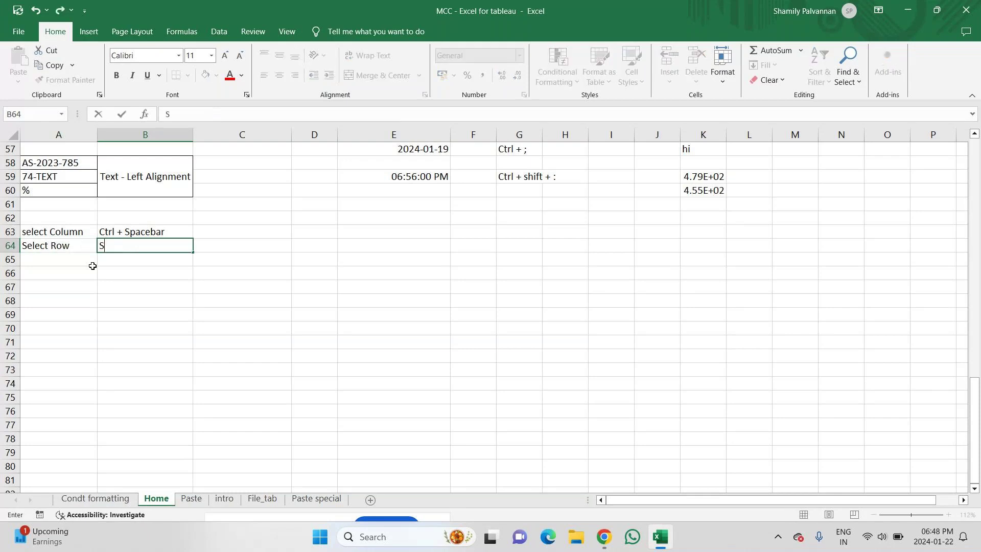
key(BackSpace)
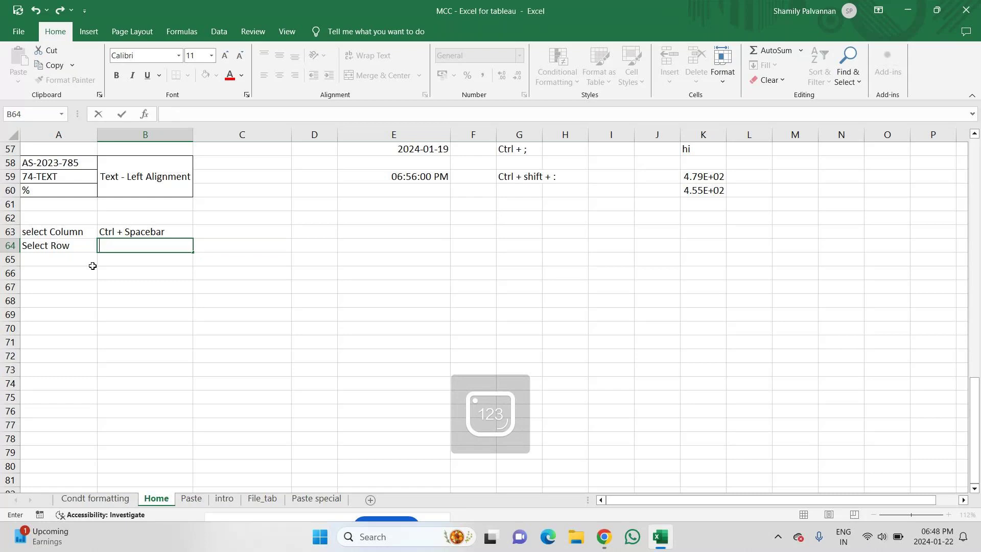
key(Escape)
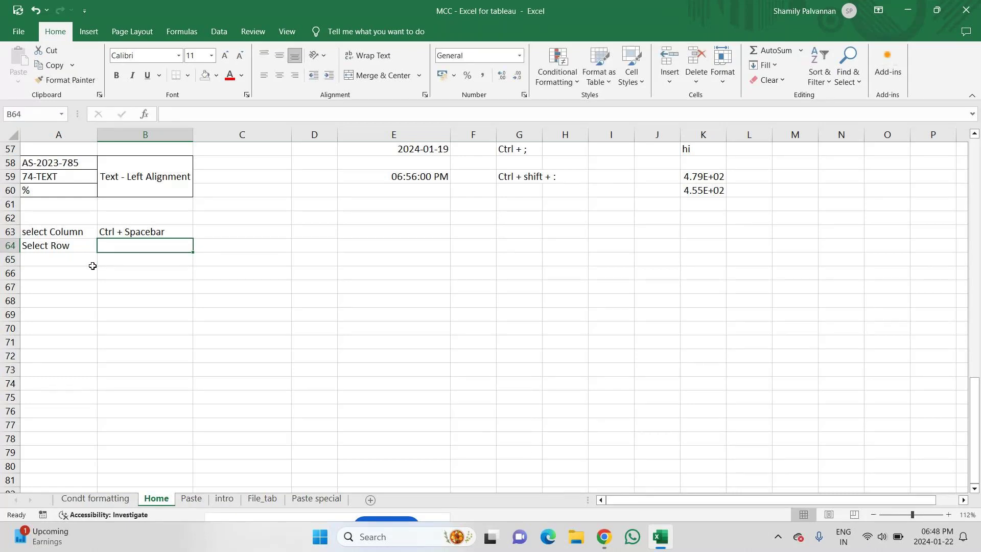
key(shift+space)
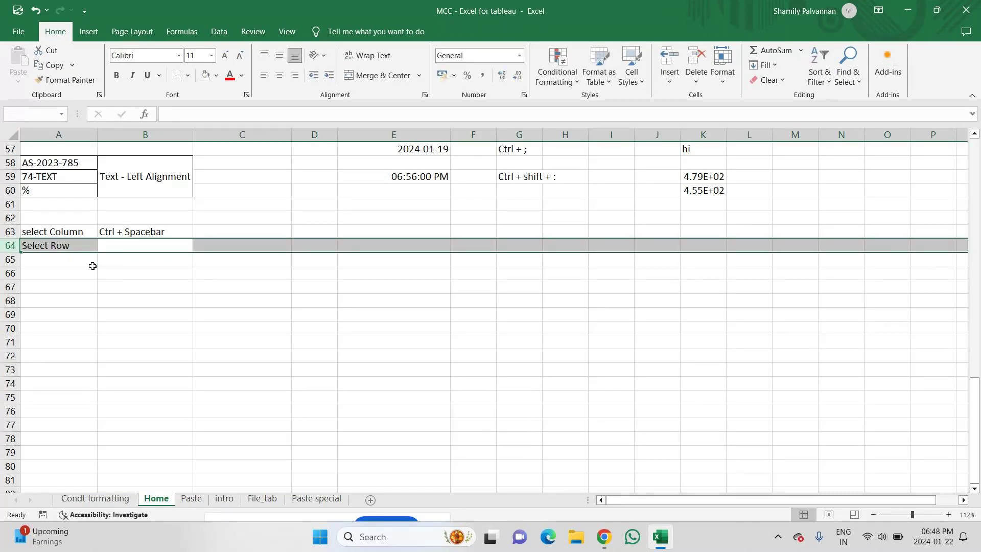
key(shift+BackSpace)
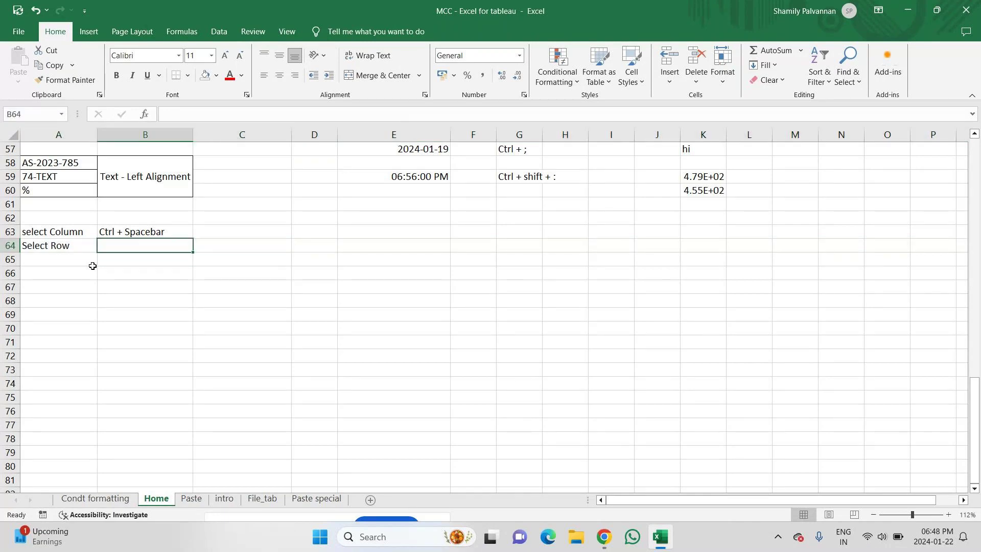
text(Shift )
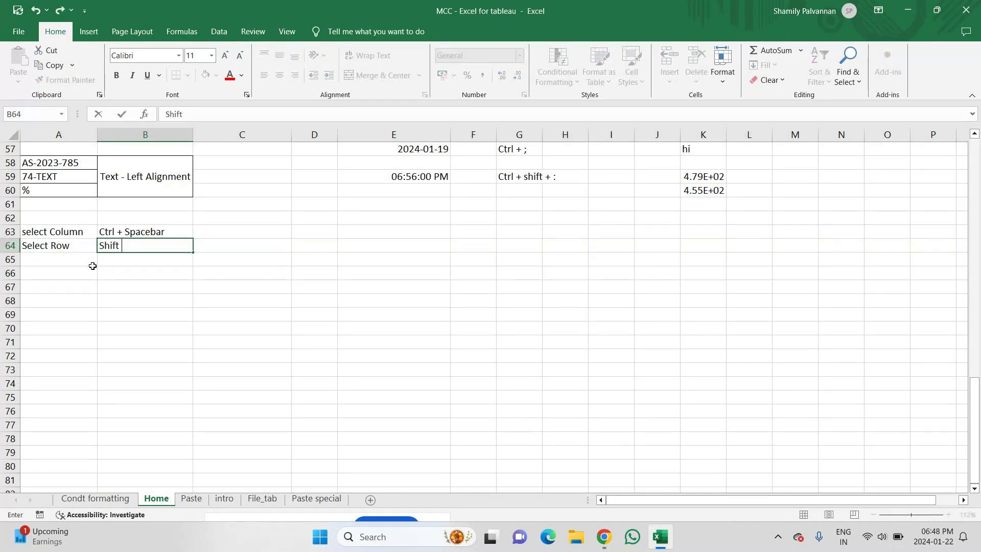
text(+ Spacebar)
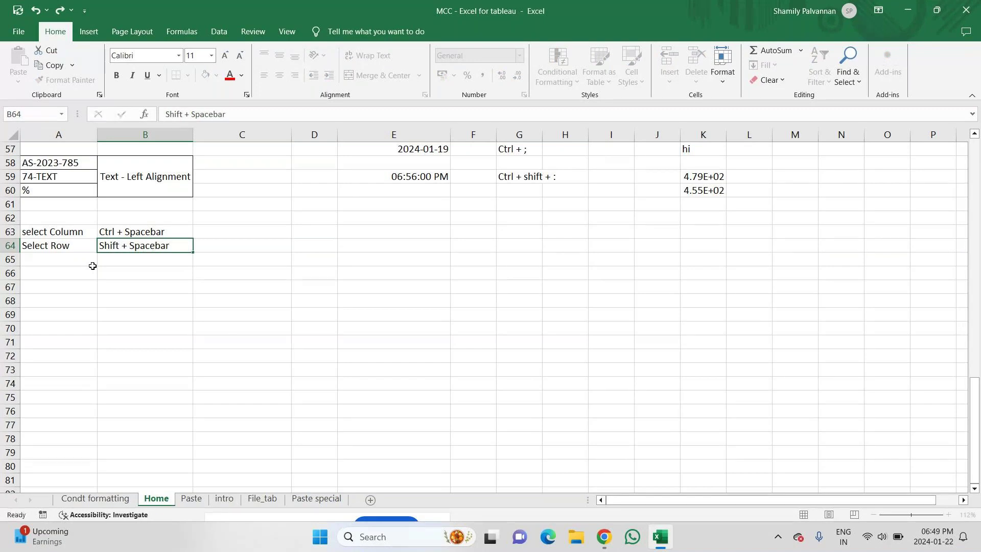
key(Return)
key(Return)
key(Left)
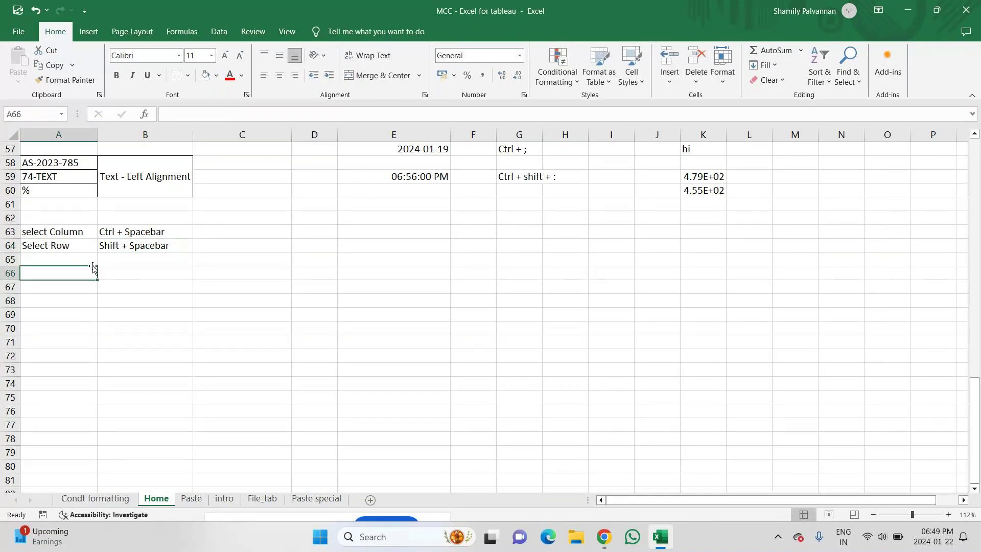
Enter 'Insert Row / Column' in A66 with the shortcut 'Ctrl + +' in B66
text(Inser)
text(t Ro)
text(w )
text(/ Cloum)
key(BackSpace)
key(BackSpace)
key(BackSpace)
key(BackSpace)
text(ol)
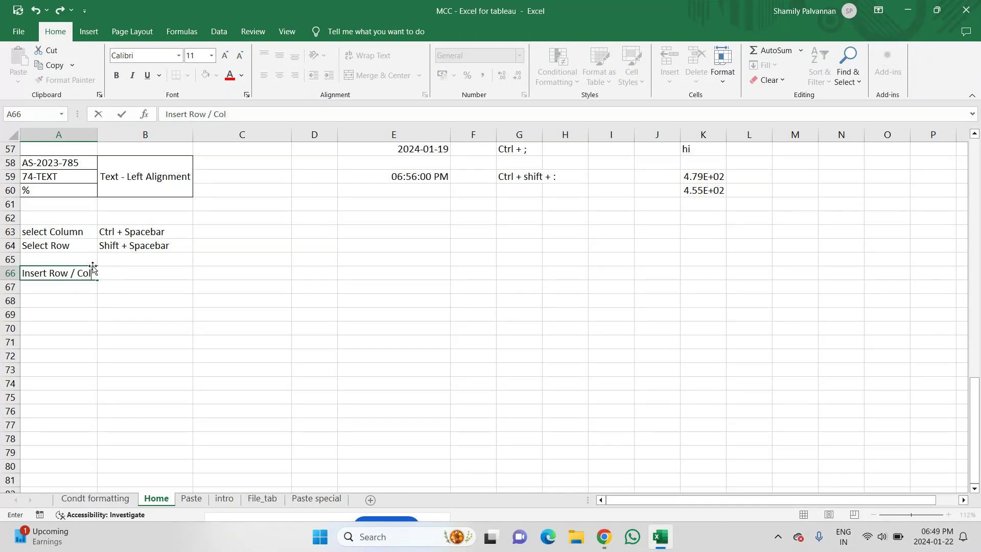
text(umn)
key(Tab)
key(F2)
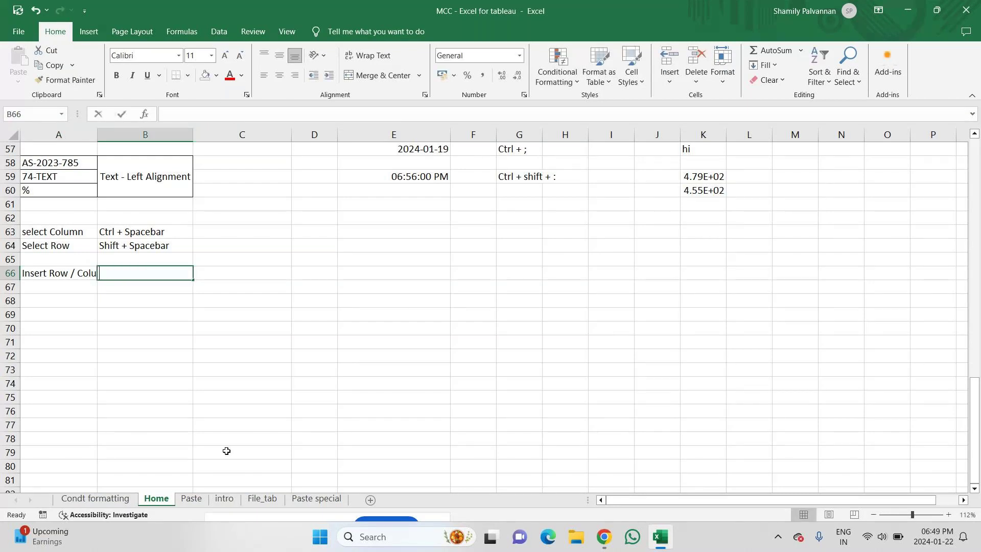
text(Ctrl + )
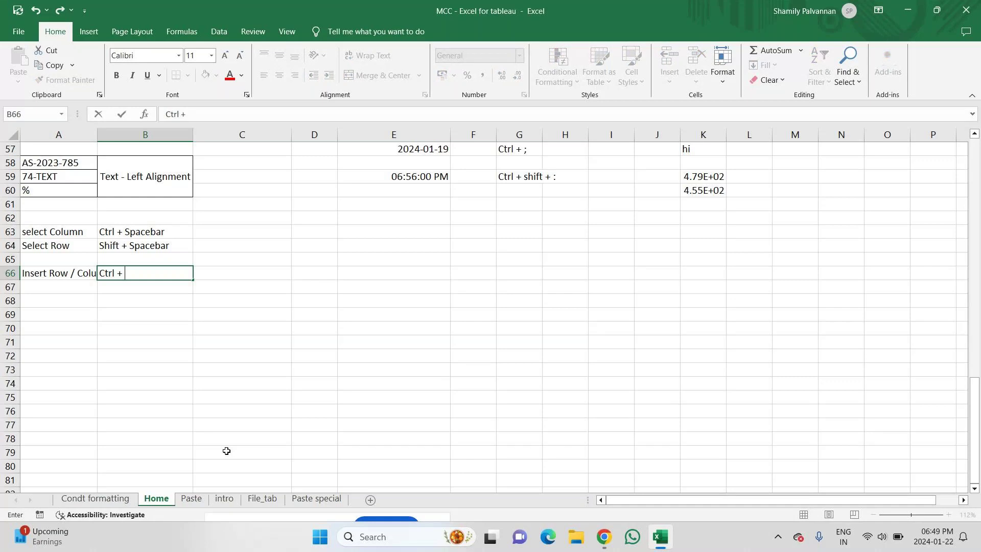
text(+)
key(Return)
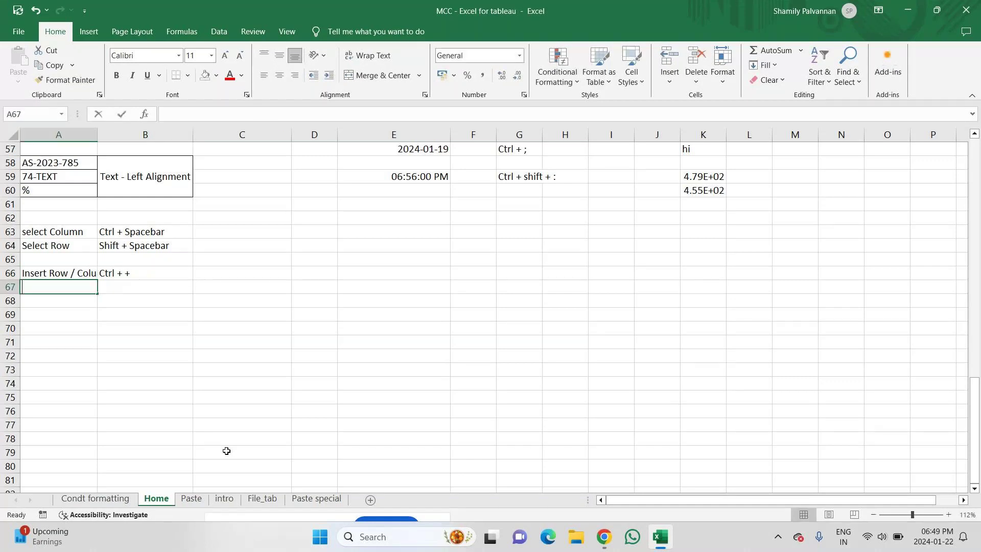
Enter 'Delete Row /Column' in A67 with the shortcut 'Ctrl + -' in B67
text(Delete)
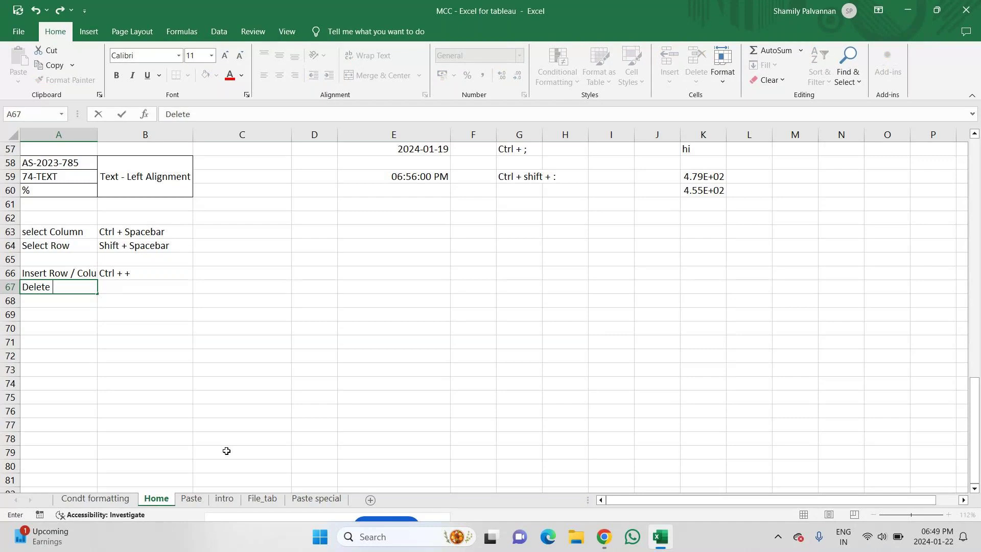
text( Row /Column)
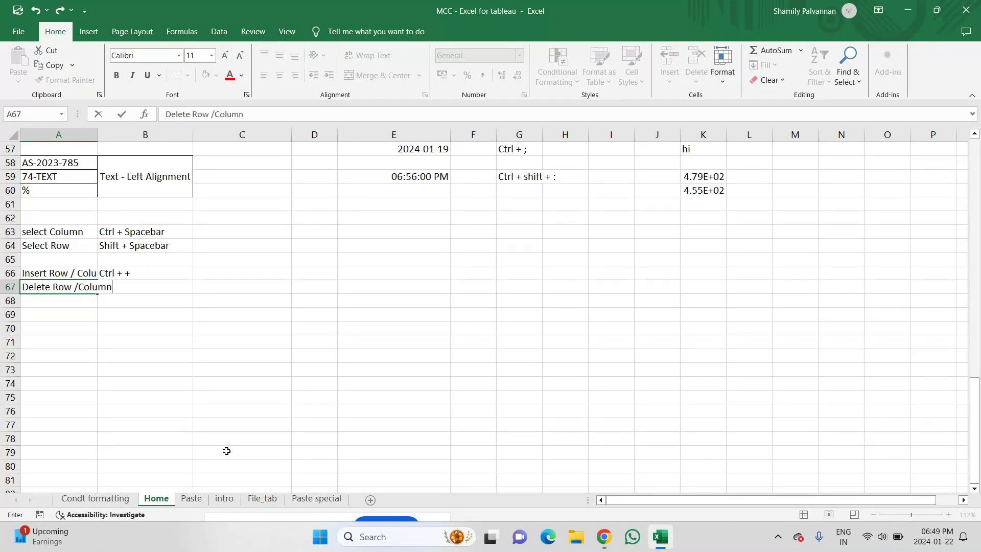
key(Tab)
text(Ctrl )
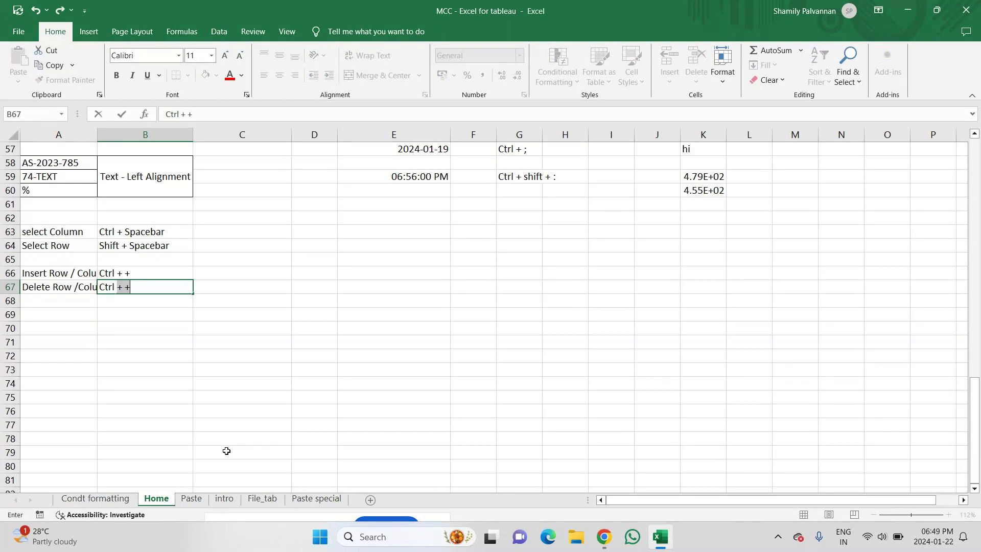
text(+ -)
key(Return)
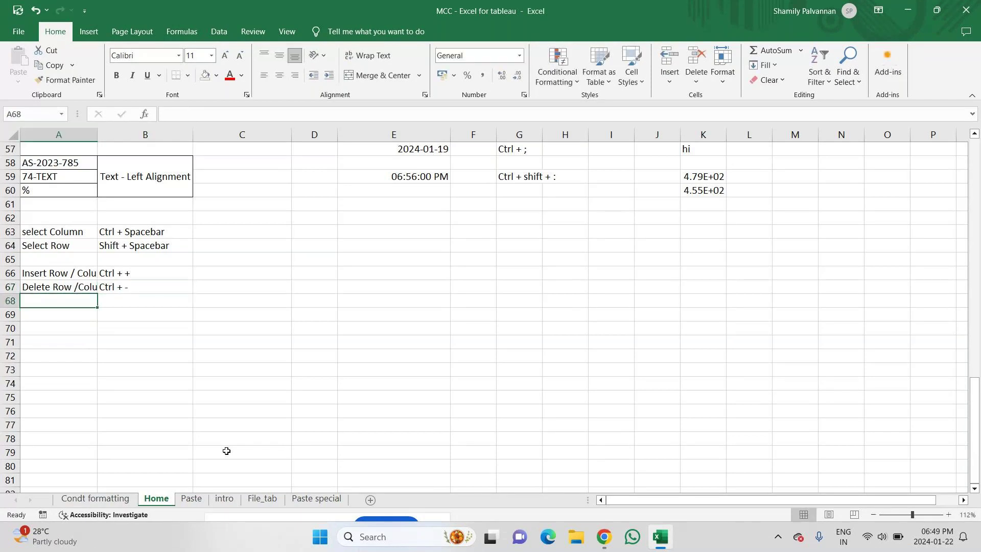
click(126, 286)
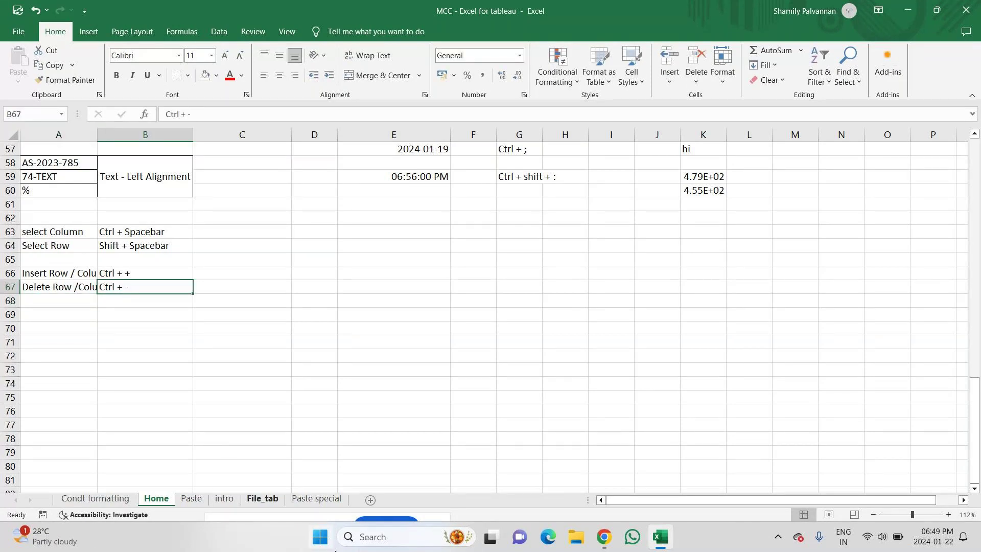
On the Paste special sheet, insert two more blank columns at H with Ctrl+Shift++
click(307, 500)
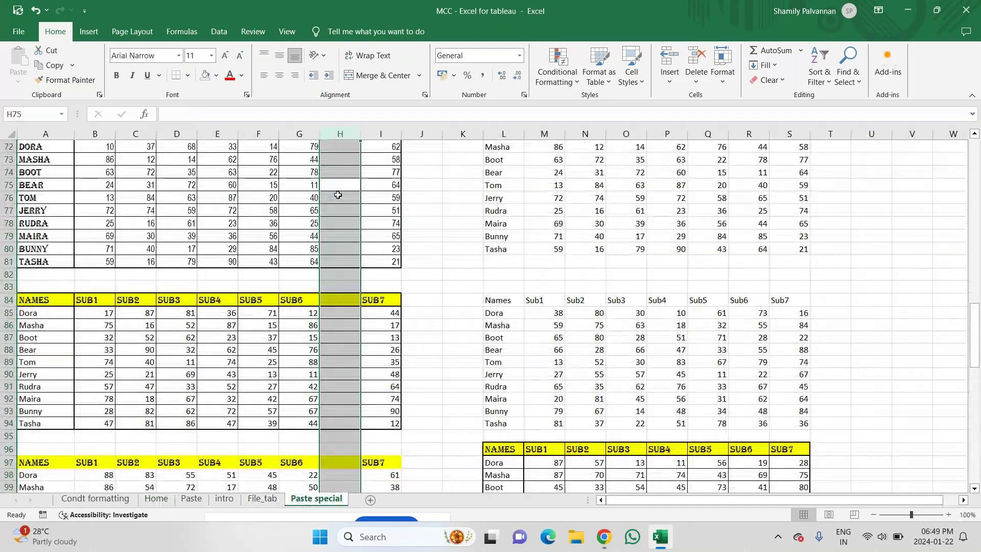
key(ctrl+shift+plus)
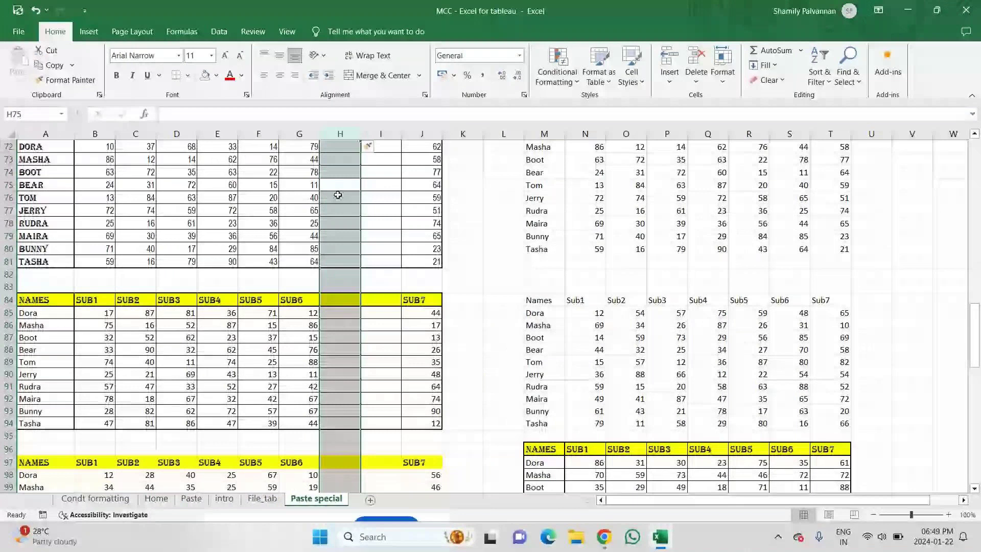
key(ctrl+shift+plus)
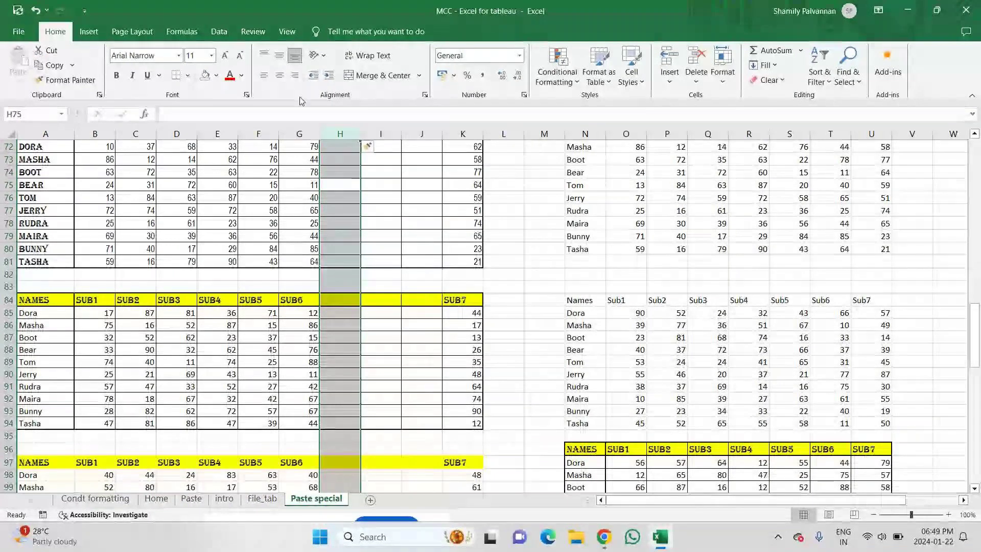
Select column H and delete the empty columns with Ctrl+- so SUB7 follows SUB6
click(298, 134)
click(329, 134)
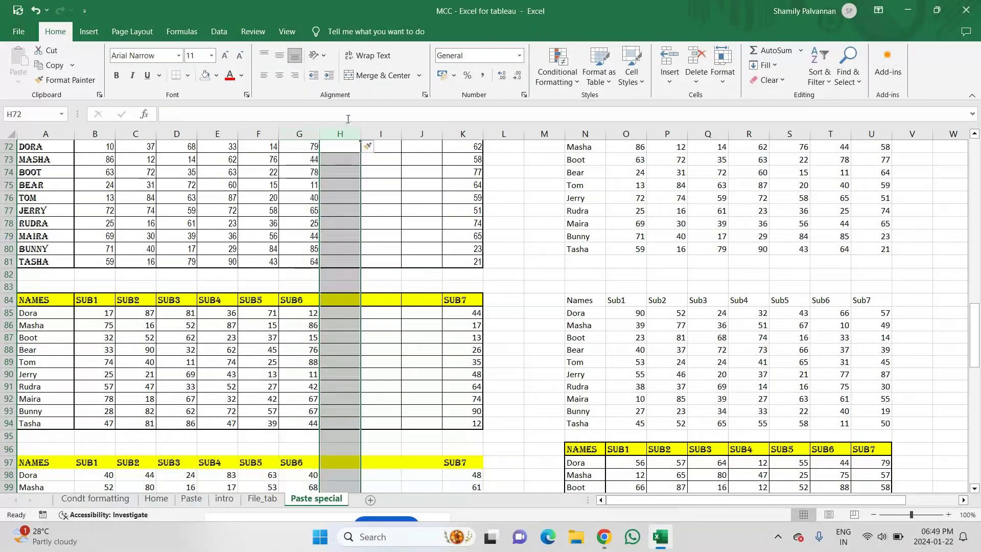
key(ctrl+minus)
key(ctrl+minus)
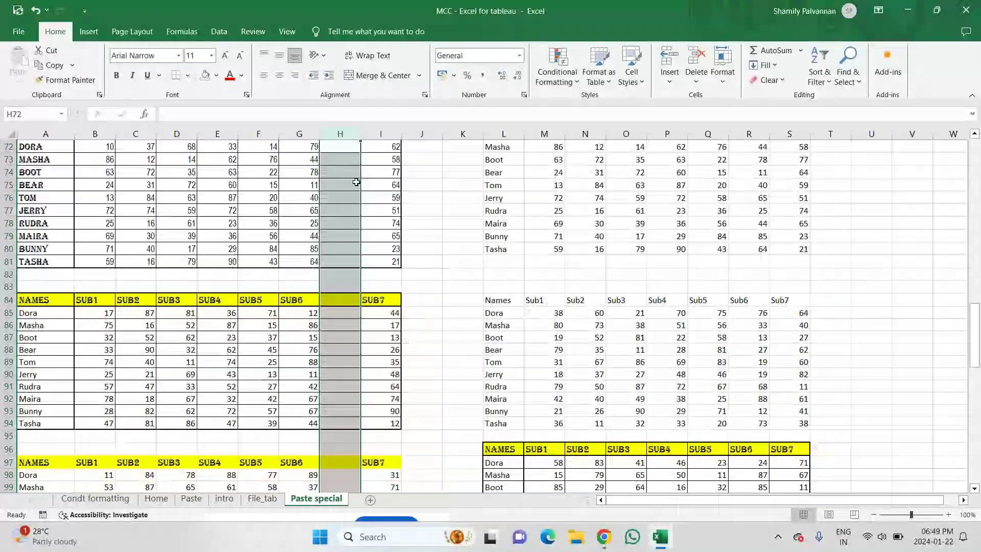
key(ctrl+minus)
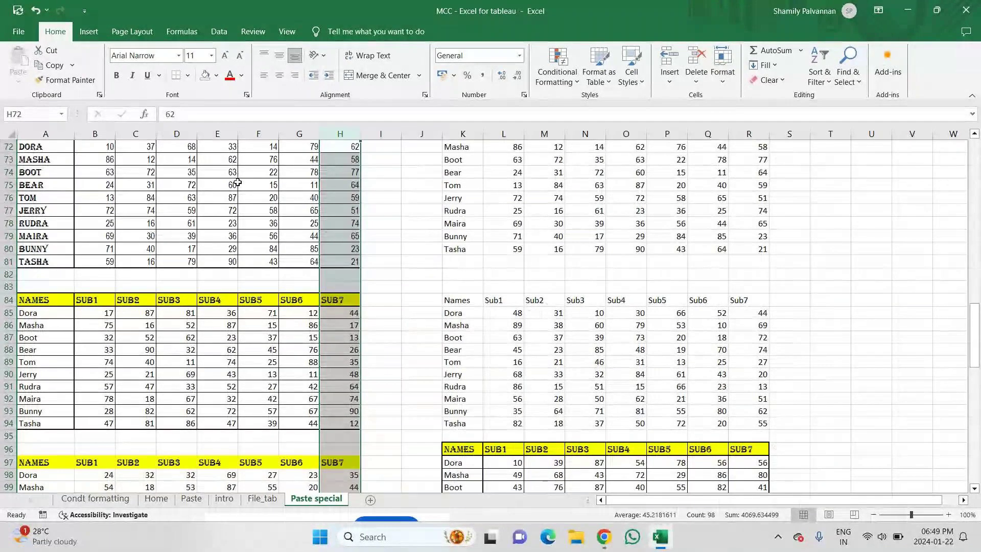
click(9, 173)
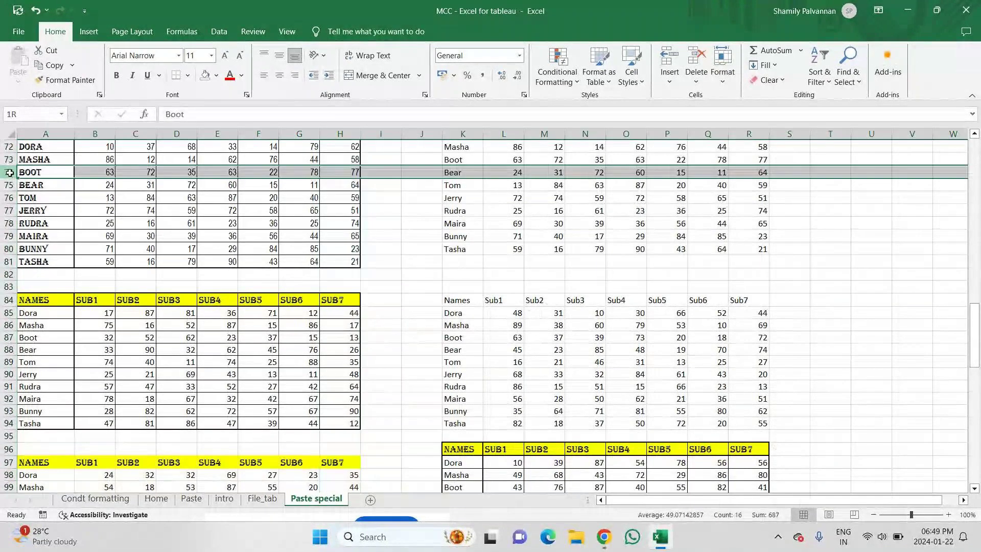
mouse_move(6, 172)
mouse_down()
mouse_move(5, 162)
mouse_move(5, 173)
mouse_up()
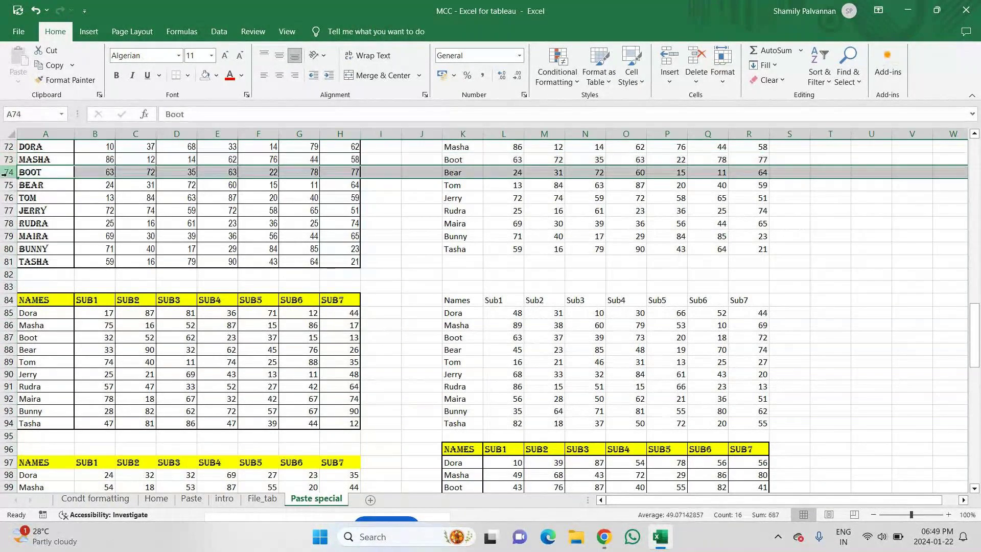
click(9, 159)
drag(8, 178, 7, 177)
click(5, 172)
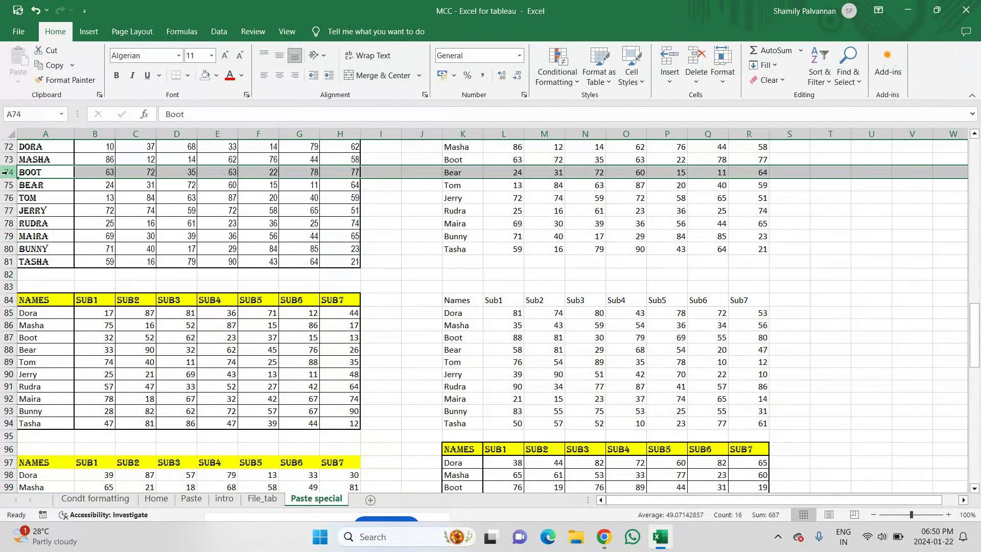
click(109, 171)
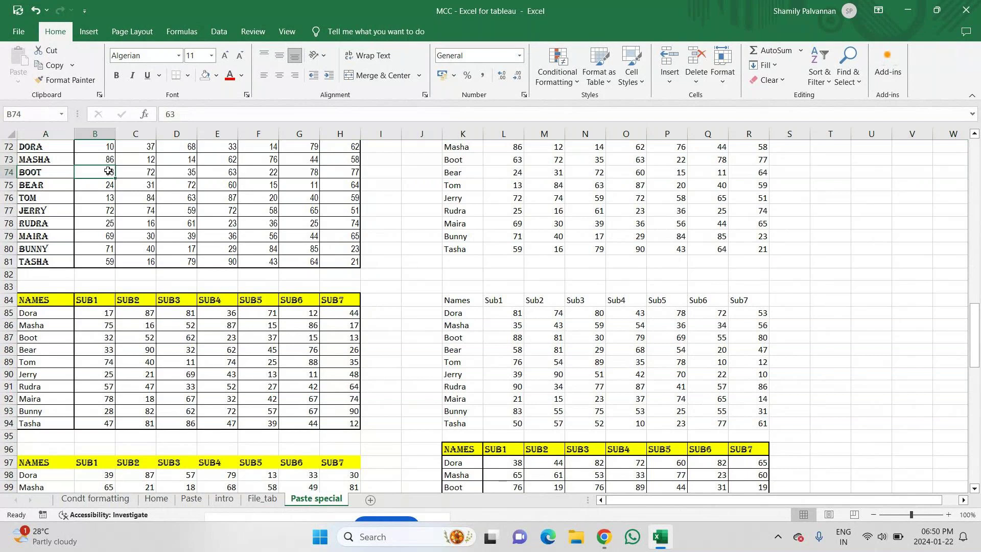
key(shift+space)
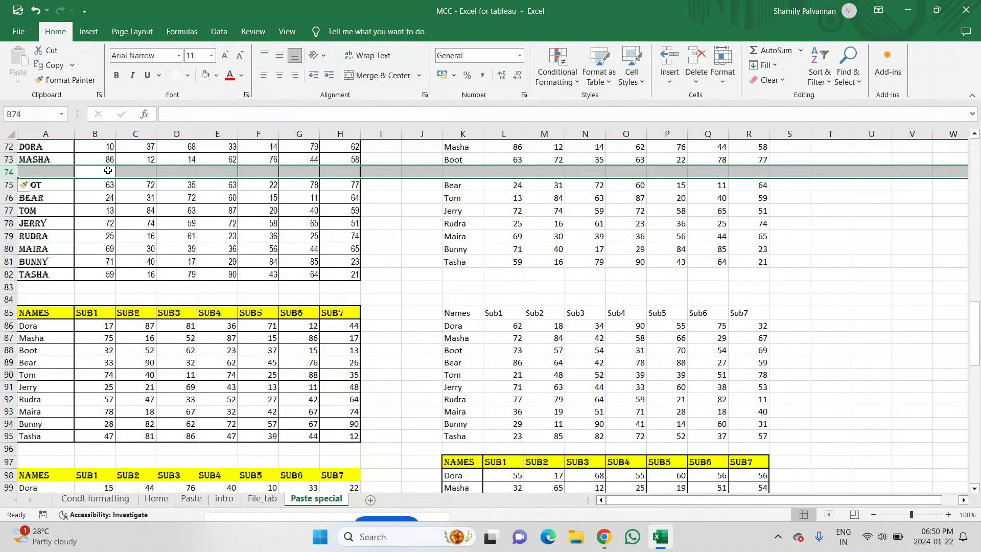
key(ctrl+shift+plus)
key(ctrl+shift+plus)
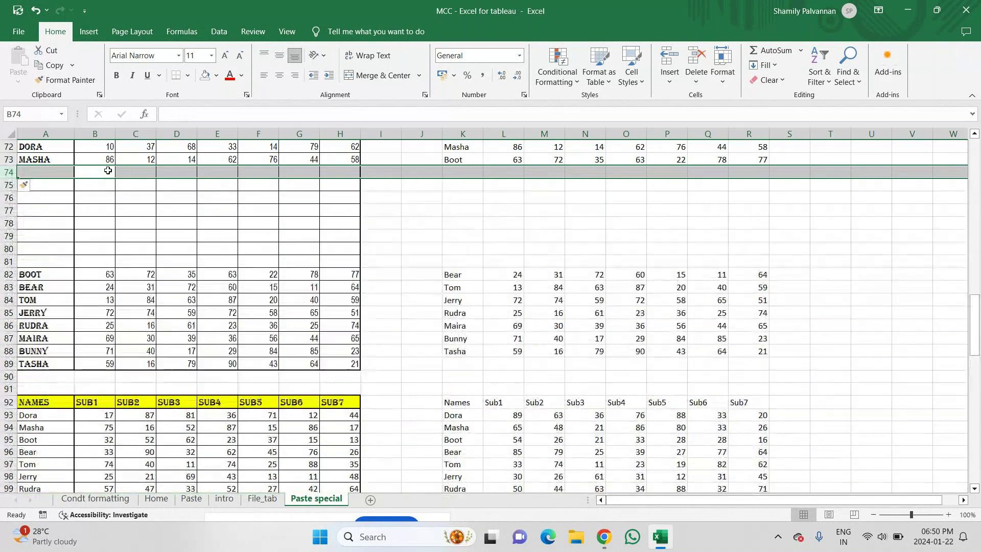
key(ctrl+z)
key(ctrl+z)
key(ctrl+z)
key(ctrl+z)
key(ctrl+z)
key(ctrl+z)
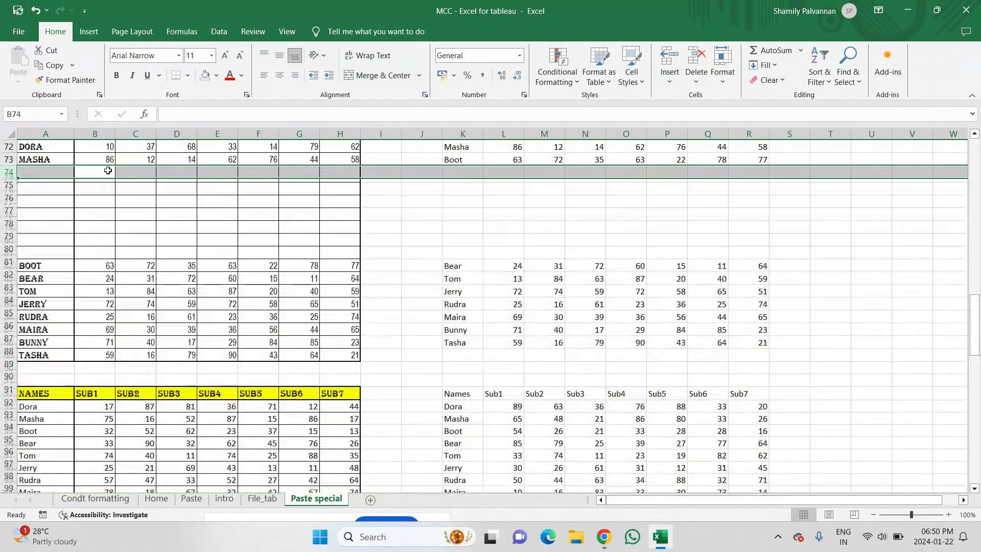
key(ctrl+y)
key(ctrl+y)
key(ctrl+y)
key(ctrl+y)
key(ctrl+y)
key(ctrl+z)
key(ctrl+z)
key(ctrl+z)
key(ctrl+z)
key(ctrl+z)
key(ctrl+z)
key(ctrl+z)
key(ctrl+z)
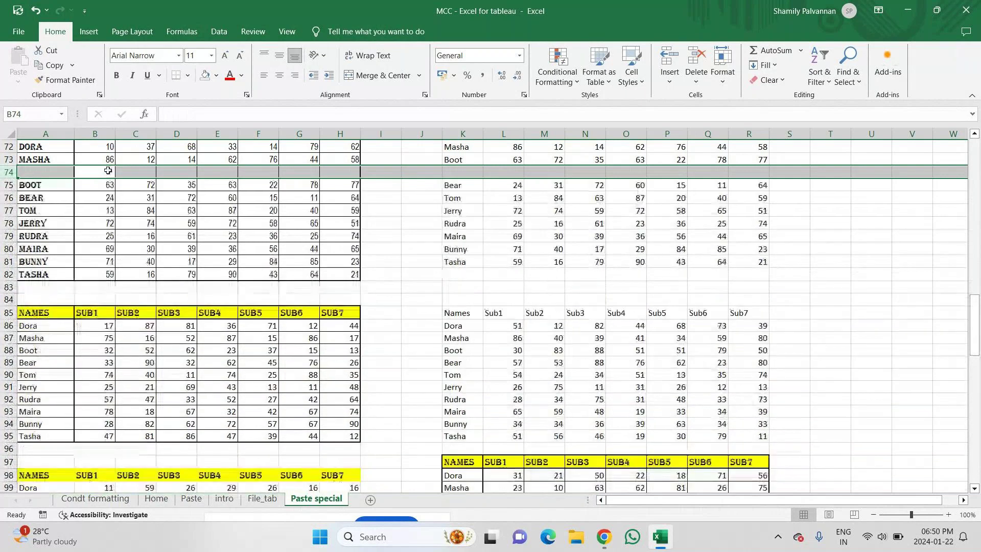
key(ctrl+z)
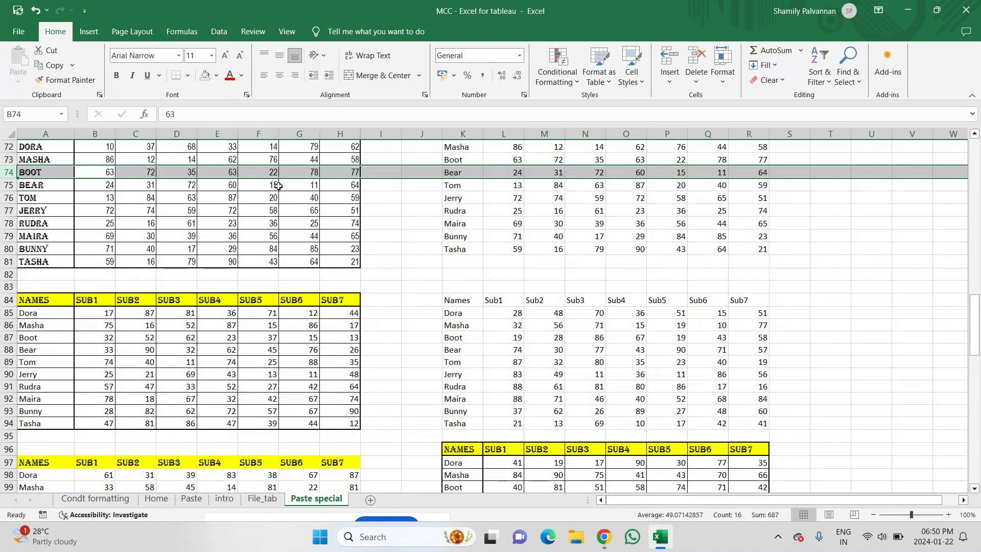
click(260, 184)
key(ctrl+space)
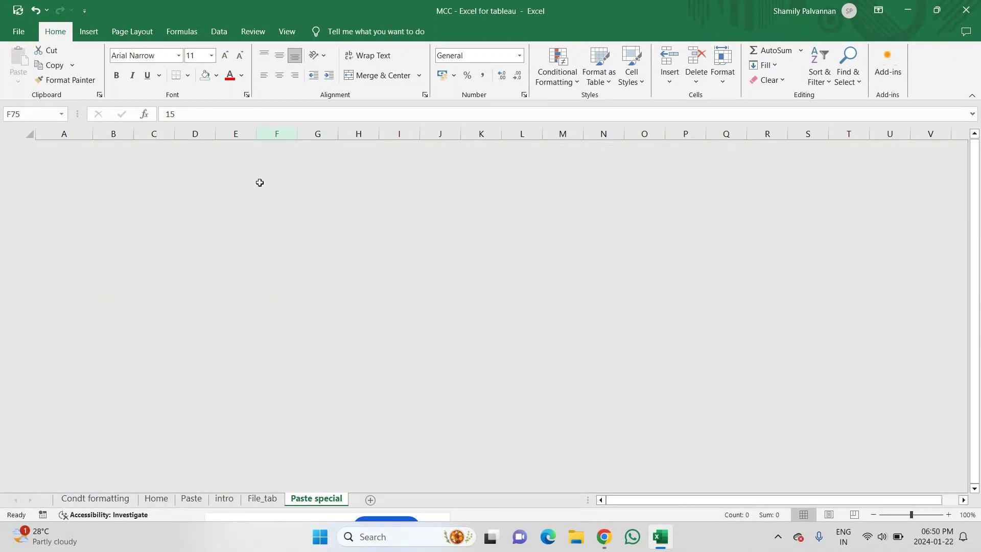
key(ctrl+z)
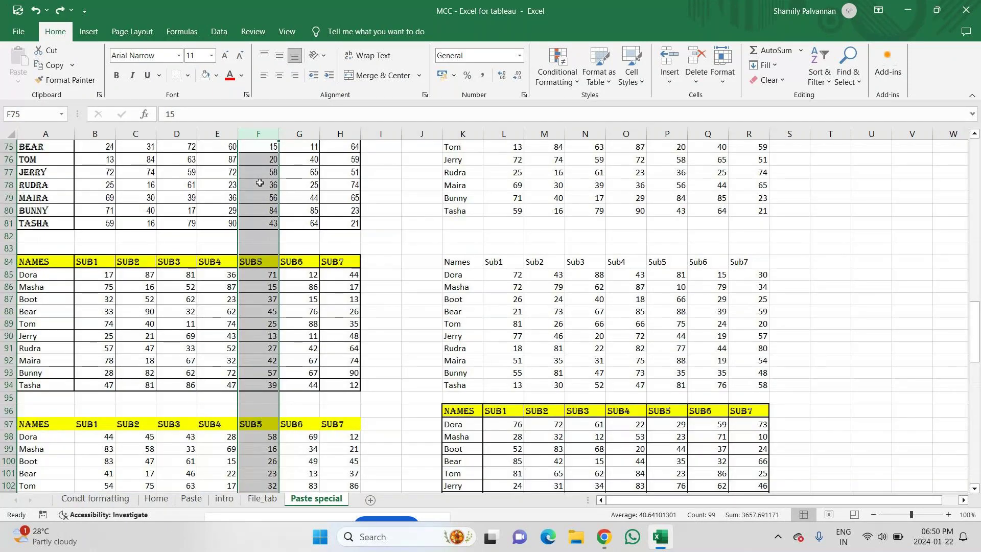
key(ctrl+minus)
key(ctrl+0)
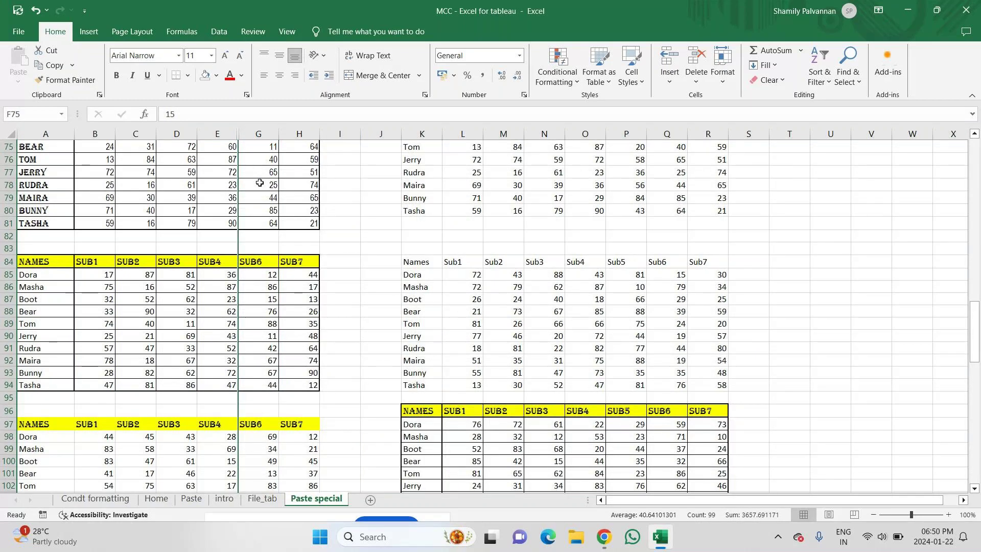
key(alt+Tab)
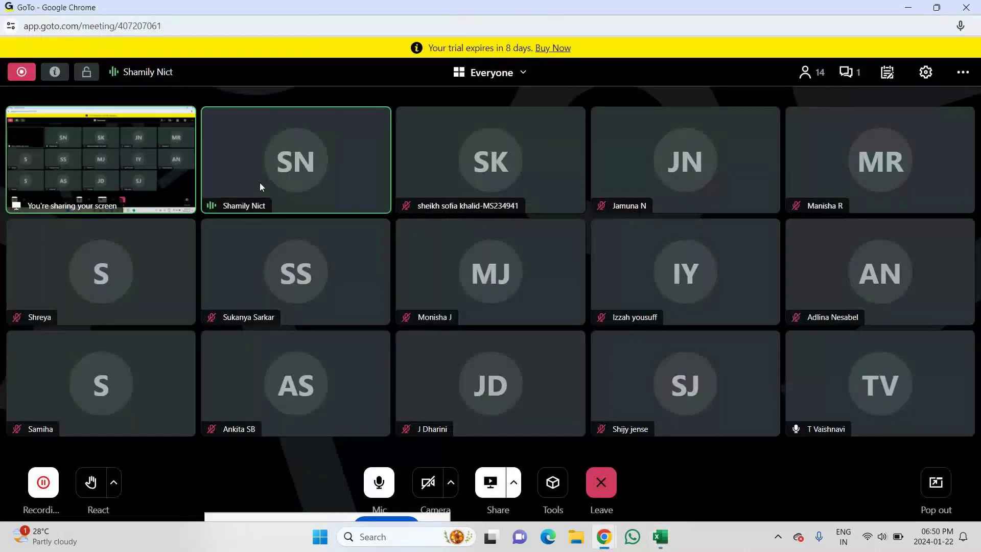
key(alt+Tab)
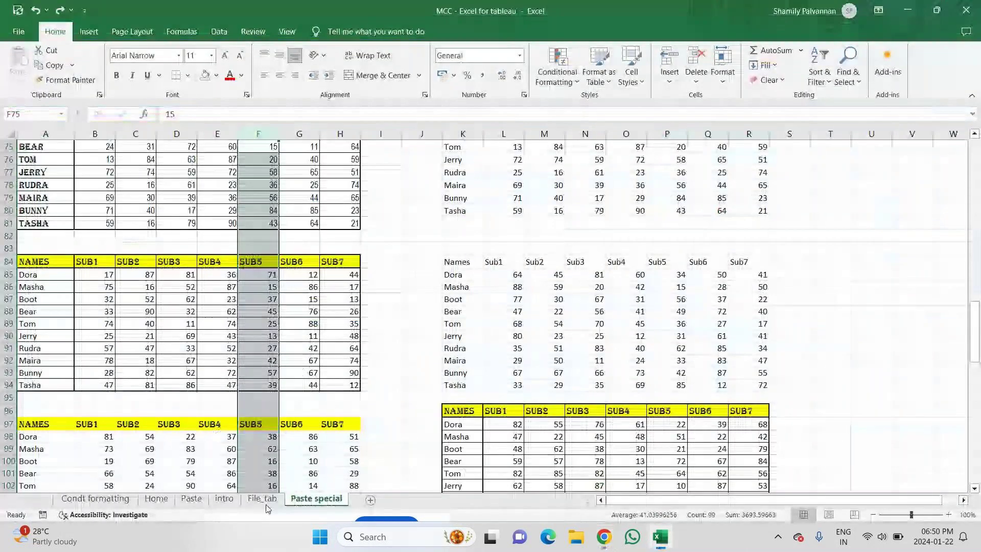
key(ctrl+Page_Up)
key(ctrl+Page_Up)
key(ctrl+Page_Up)
key(ctrl+Page_Up)
click(66, 300)
Enter 'Hide Column' in A69 with the shortcut 'Ctrl + 0' beside it
key(Down)
key(Down)
key(Up)
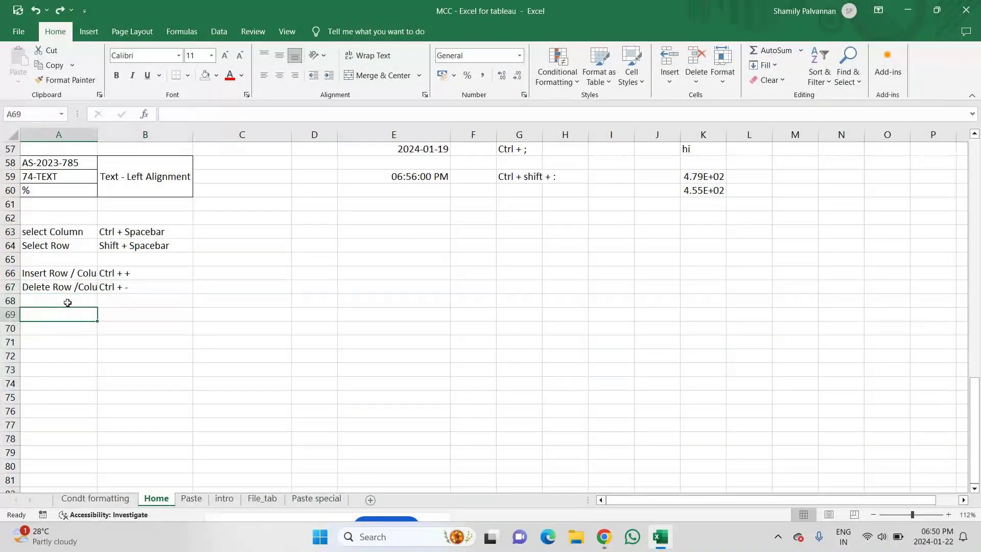
text(Hide )
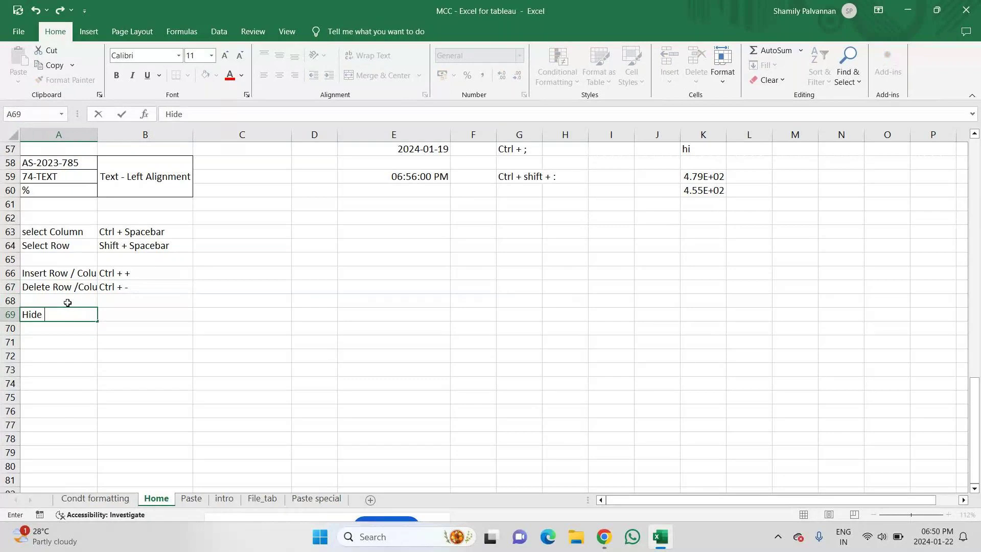
text(Column)
key(Tab)
text(Ctrl + 0)
key(Return)
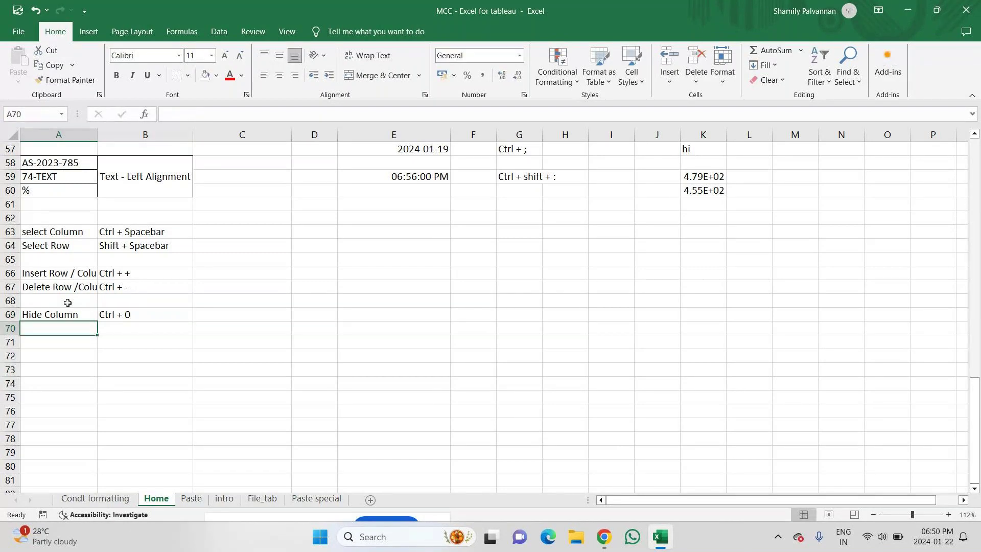
Enter 'Unhide Column' in A70 with the shortcut 'Ctrl + Shift + )' beside it
text(Unhide)
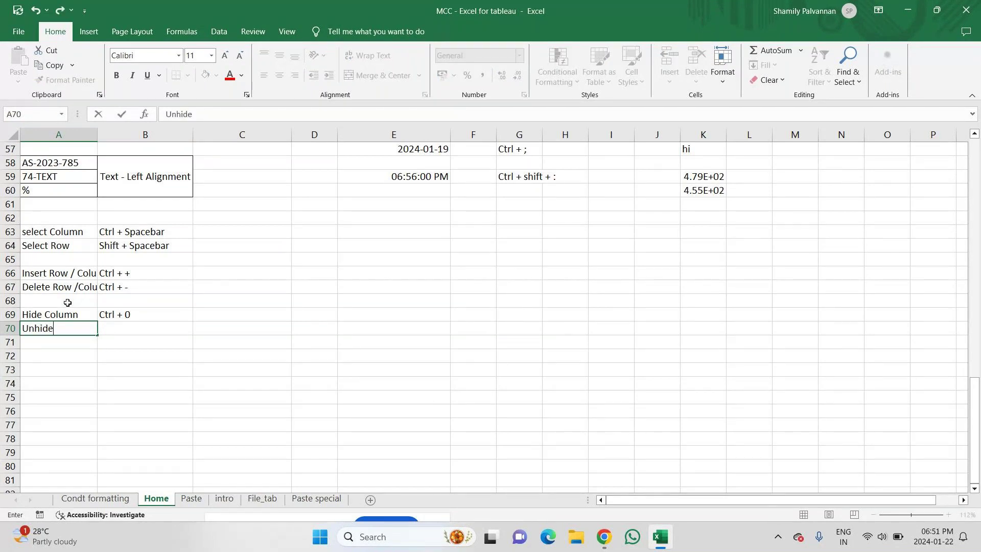
text( Column)
key(Tab)
text(Ctrl + 0)
text(tl)
key(BackSpace)
text(rl)
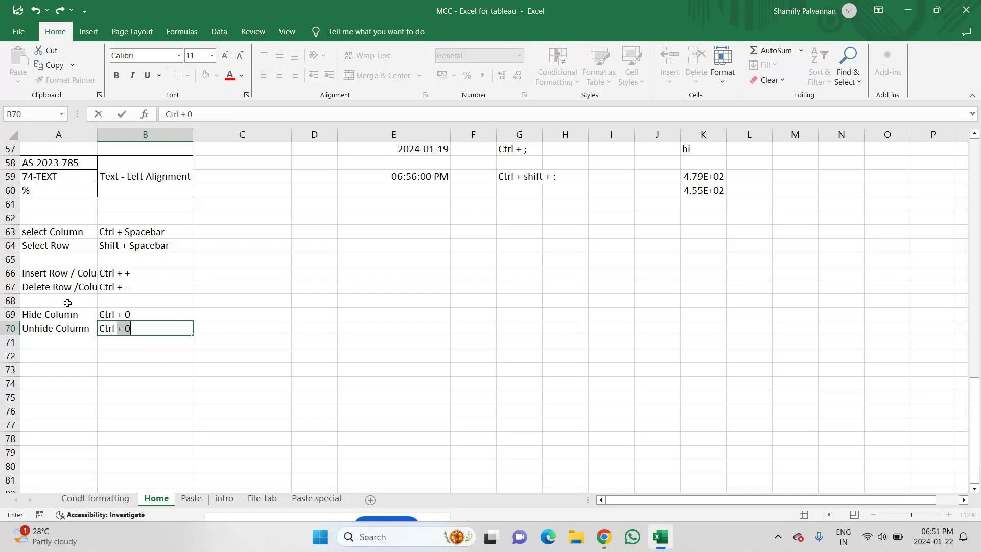
text( + Shift + ))
key(Return)
key(Return)
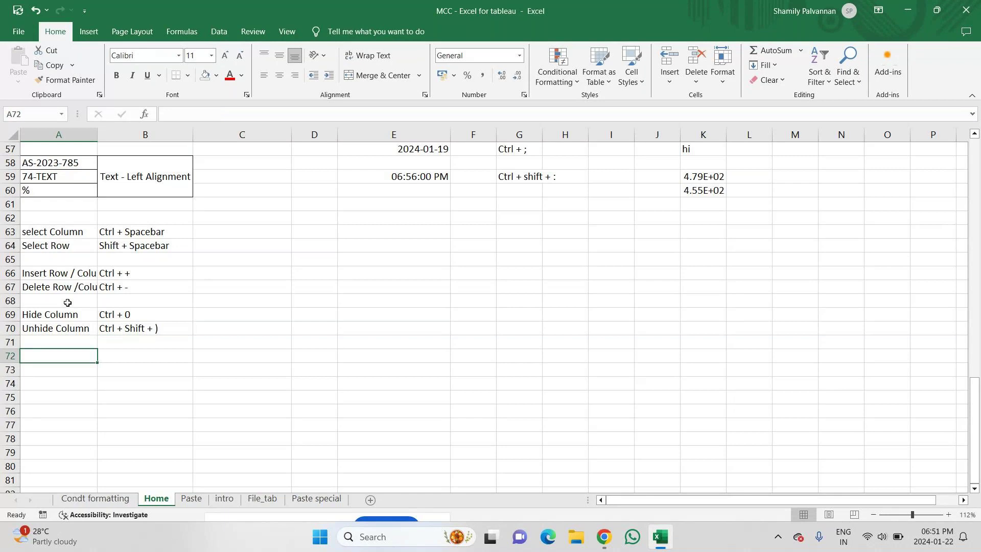
Copy the Hide Column label into A72 and edit it to 'Hide Row'
key(Up)
key(Up)
key(Up)
key(ctrl+c)
key(Down)
key(Down)
key(Down)
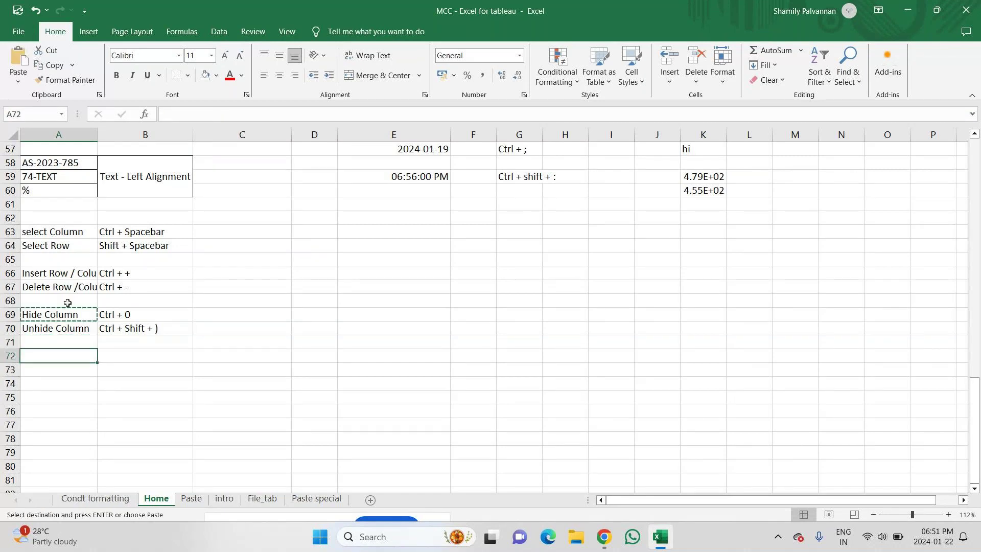
key(ctrl+v)
key(F2)
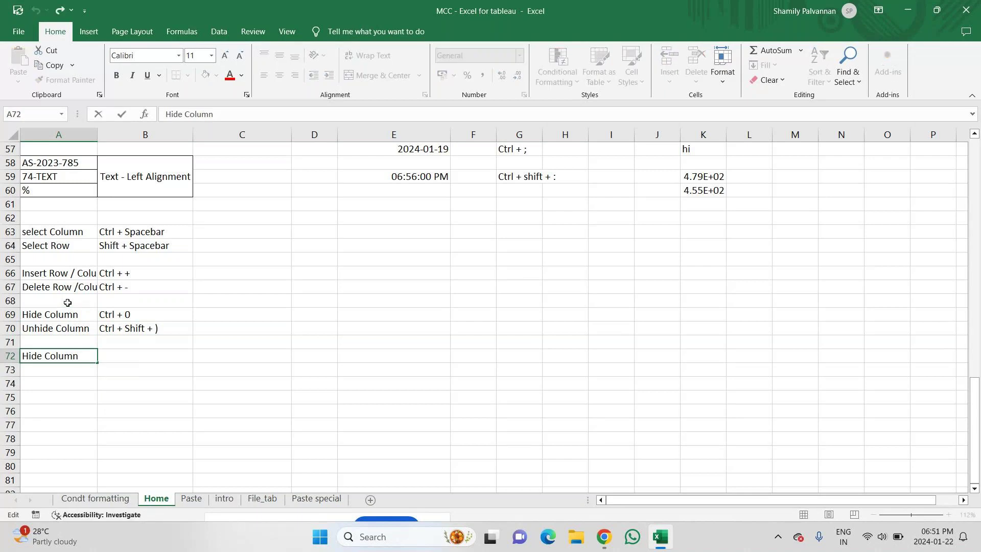
key(BackSpace)
key(BackSpace)
key(BackSpace)
key(BackSpace)
key(BackSpace)
key(BackSpace)
text(Row)
key(Return)
Copy the Unhide Column label into A73 and edit it to 'Unhide Row'
key(Up)
key(Up)
key(Up)
key(ctrl+c)
key(Down)
key(Down)
key(Down)
key(ctrl+v)
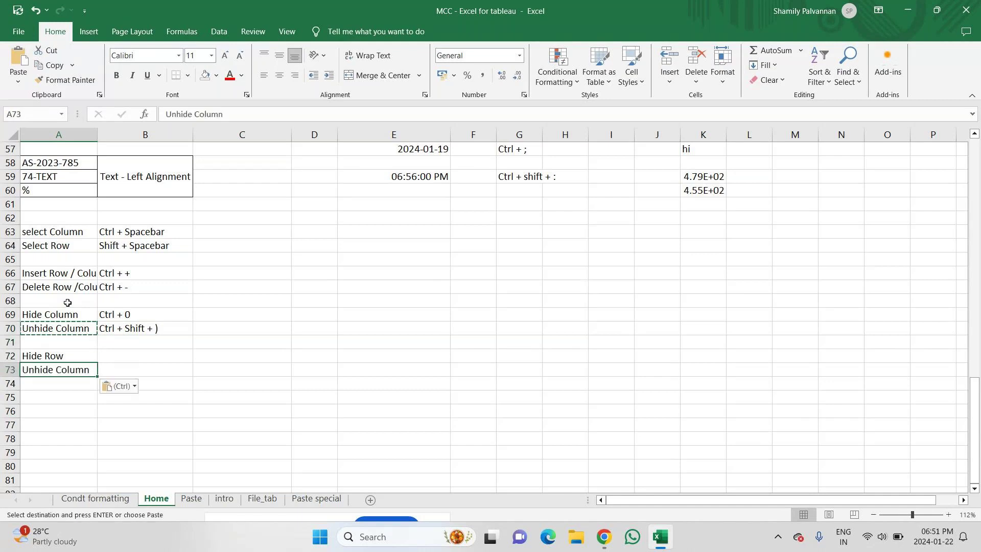
key(XF86AudioRaiseVolume)
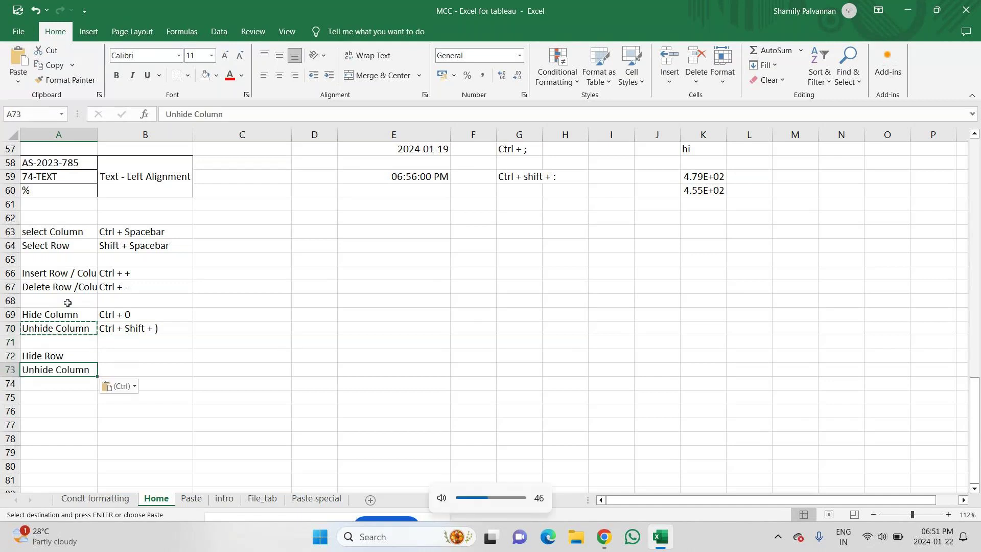
key(F2)
key(BackSpace)
key(BackSpace)
key(BackSpace)
key(BackSpace)
key(BackSpace)
key(BackSpace)
text(Row)
key(ctrl+Return)
Enter 'Ctrl + 9' beside Hide Row and 'Ctrl + Shift + (' beside Unhide Row
key(Up)
key(Right)
text(Ctrl +)
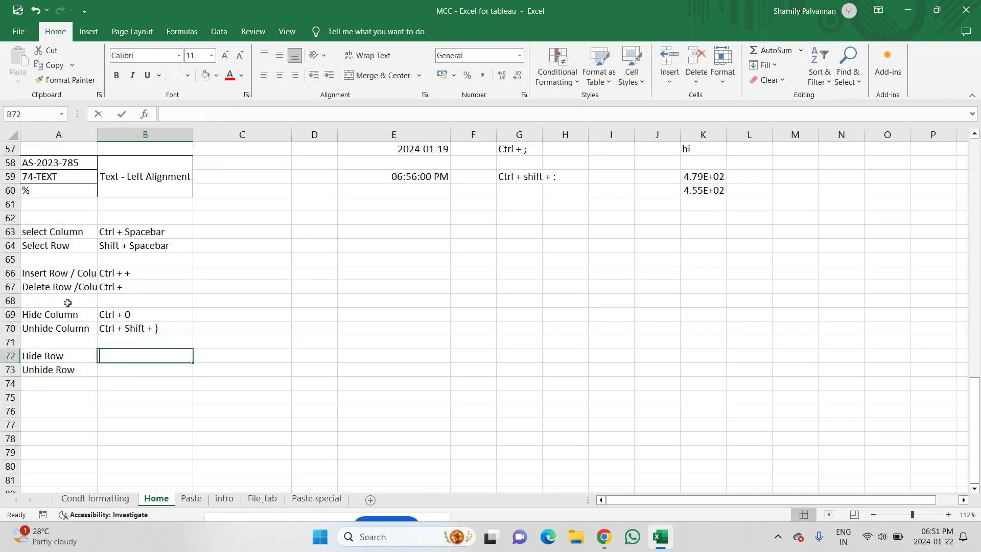
text( 9)
key(Return)
text(Ctrl +)
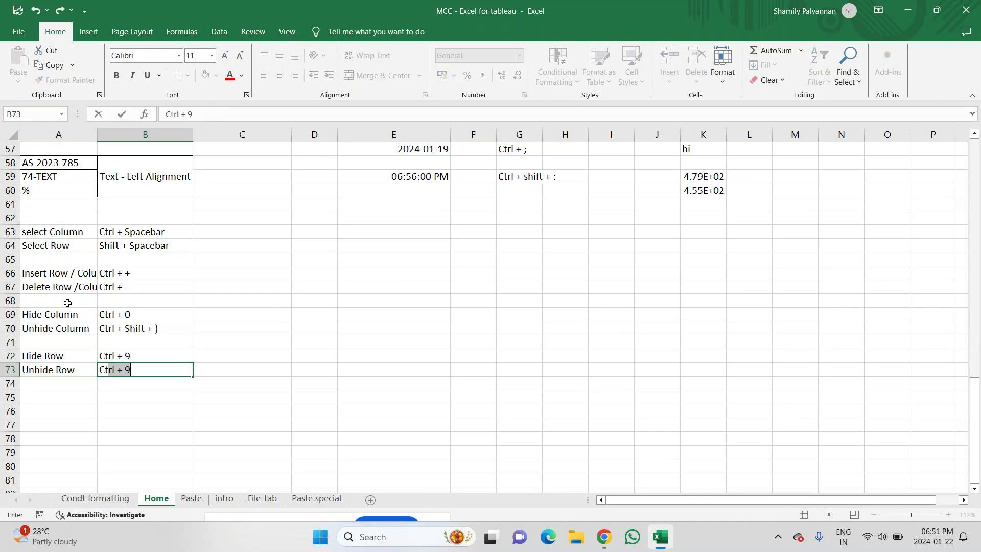
text( Shift + ()
key(Return)
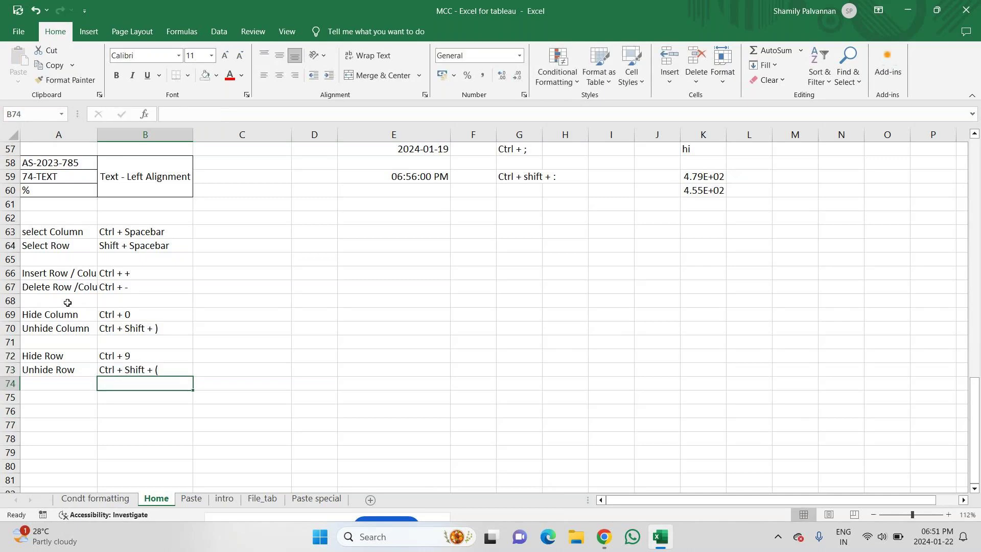
key(alt)
key(3)
click(215, 425)
click(112, 357)
key(shift+space)
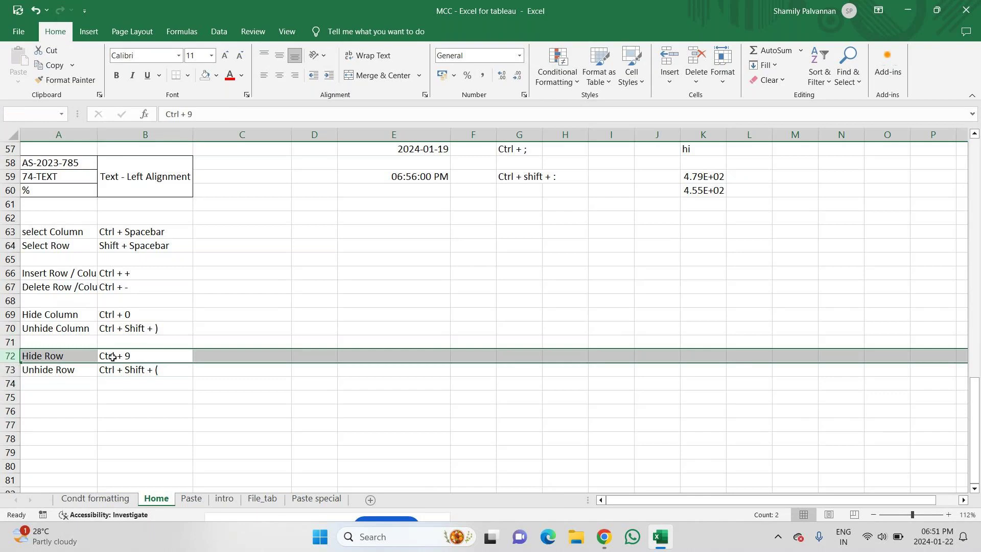
key(ctrl+9)
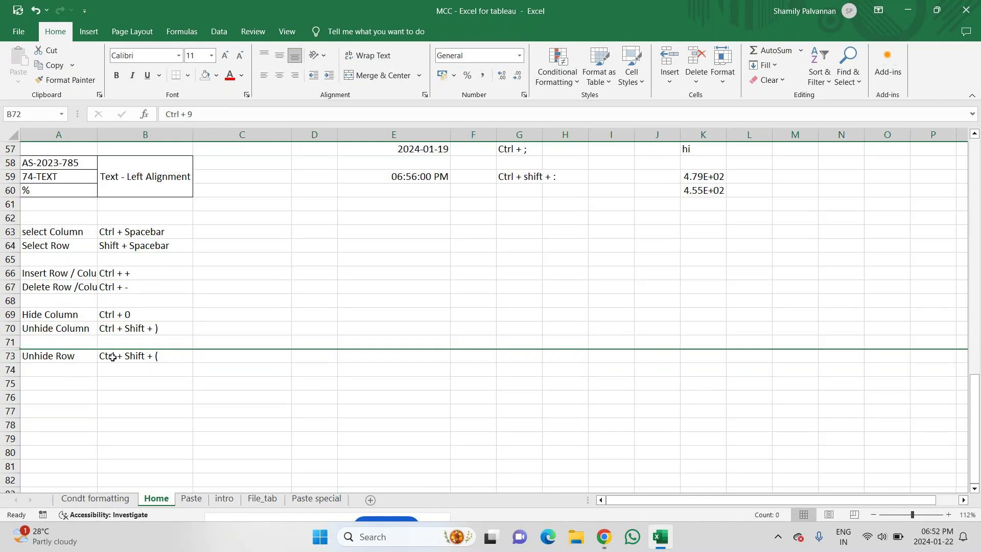
key(ctrl+shift+9)
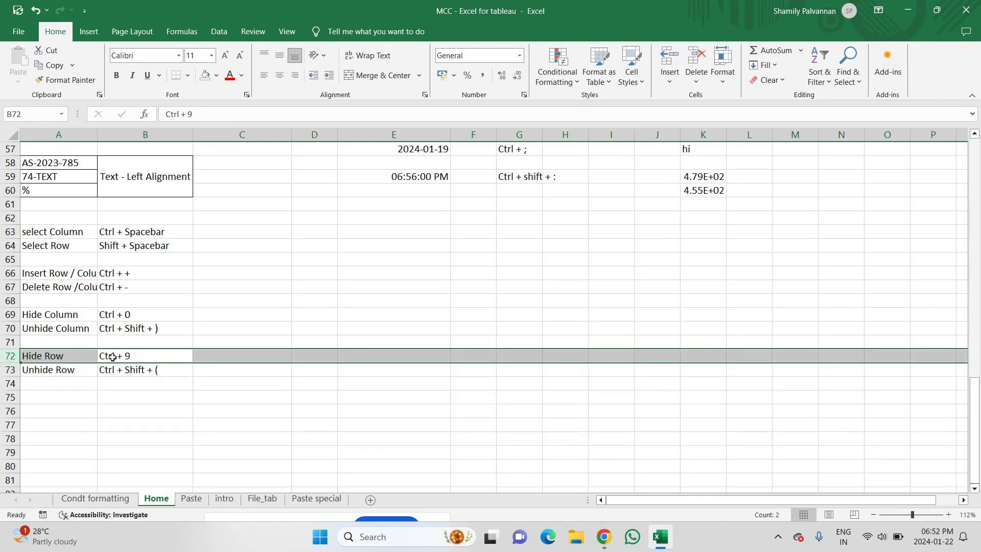
click(184, 420)
click(125, 355)
right_click(126, 356)
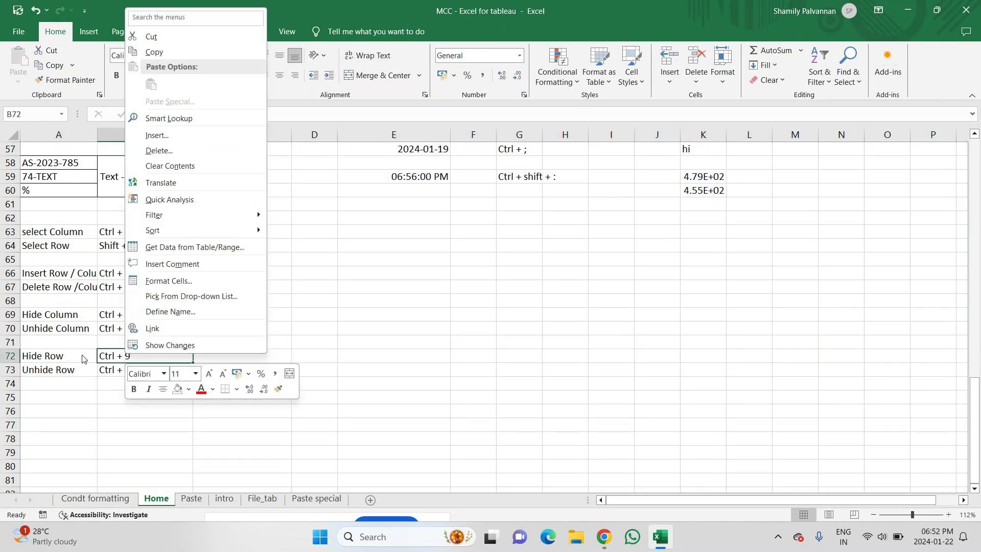
click(11, 358)
right_click(11, 357)
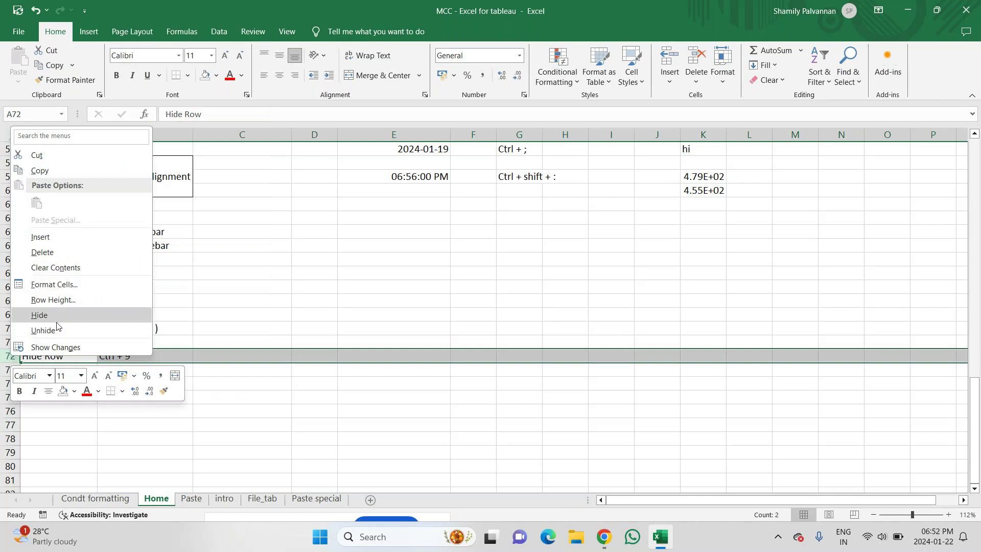
key(Escape)
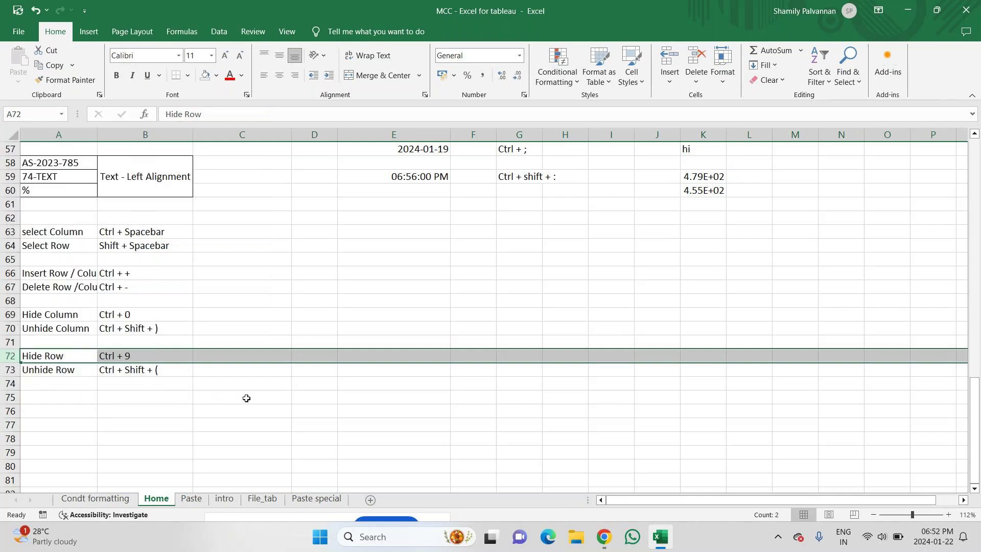
click(141, 399)
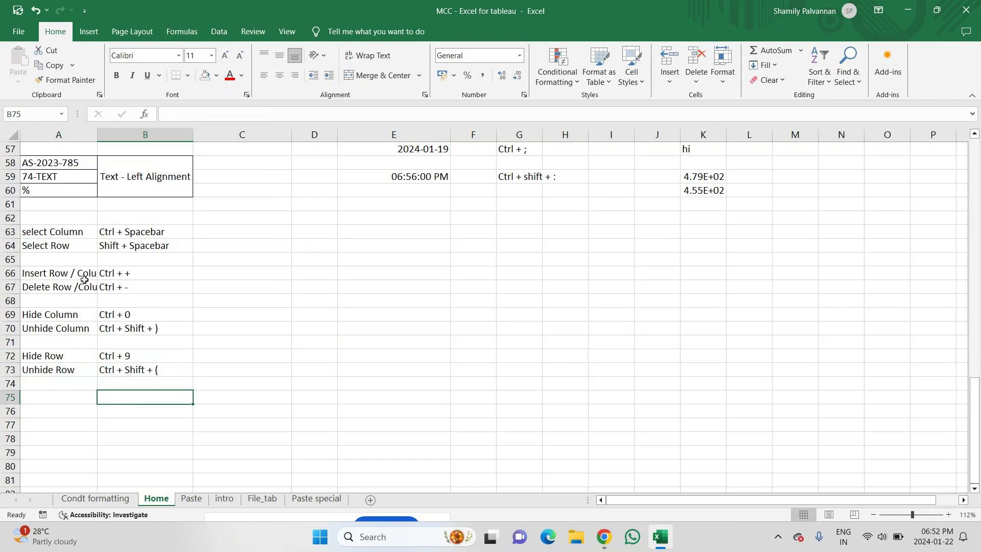
click(26, 217)
drag(26, 217, 165, 422)
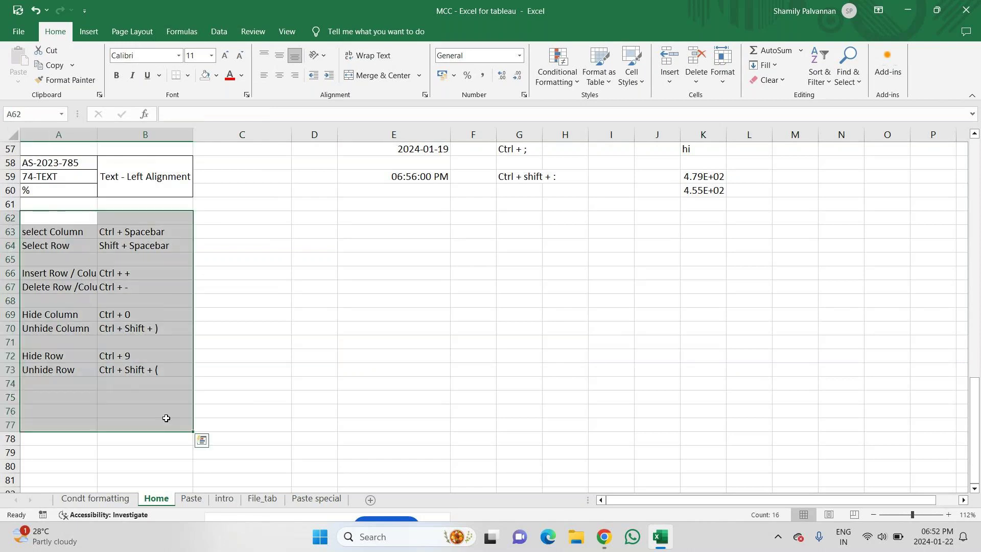
click(728, 82)
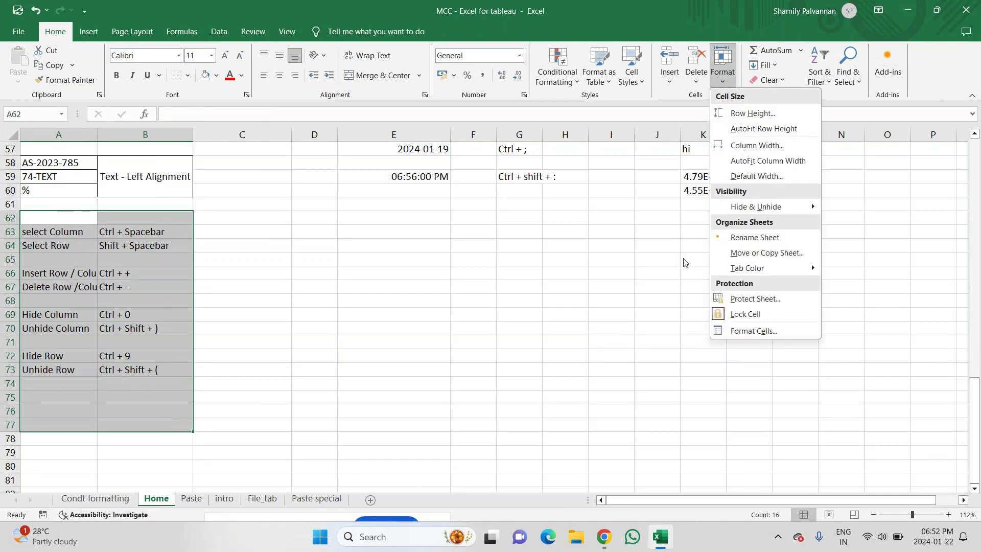
mouse_move(749, 204)
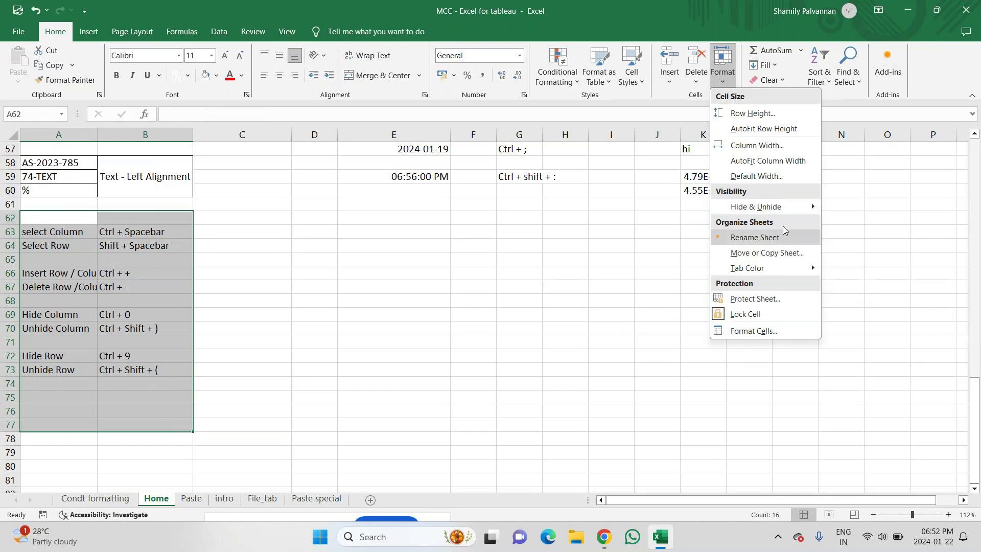
click(775, 239)
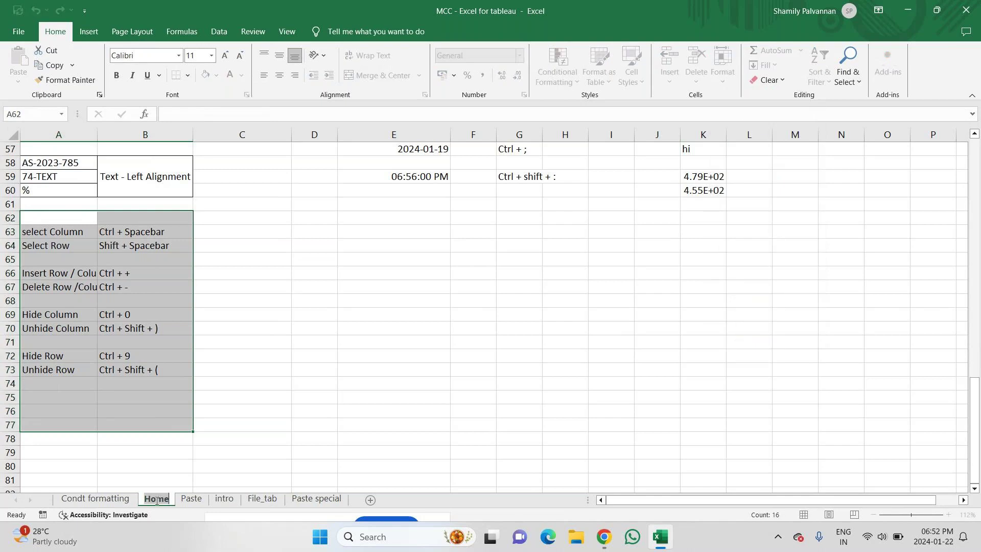
click(342, 463)
click(187, 503)
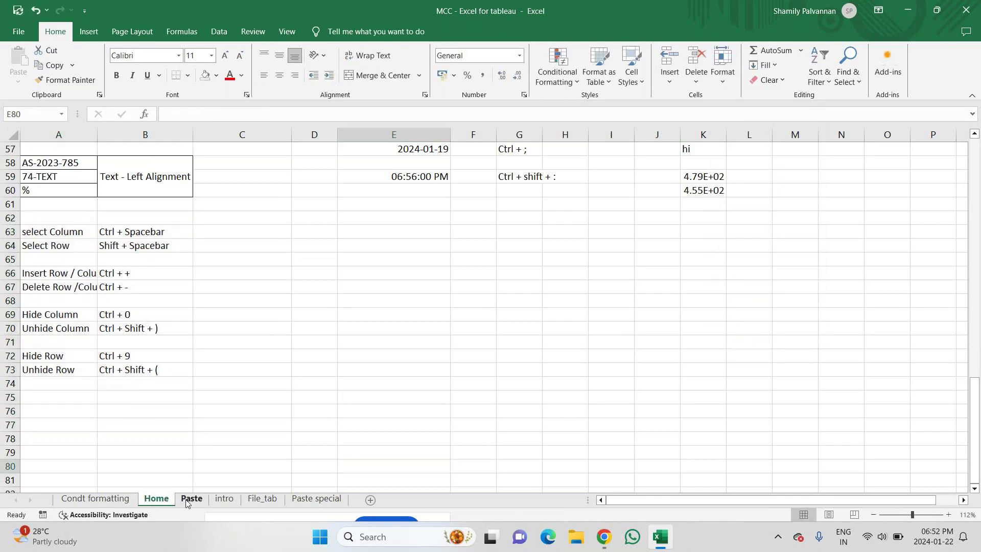
Open Move or Copy for the Paste sheet and pick intro as the Before sheet
right_click(186, 503)
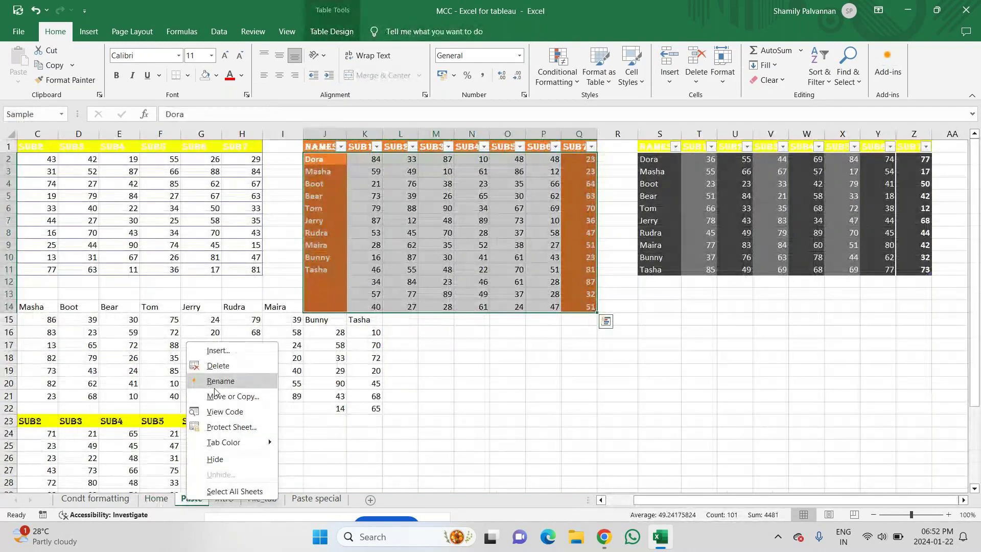
key(Escape)
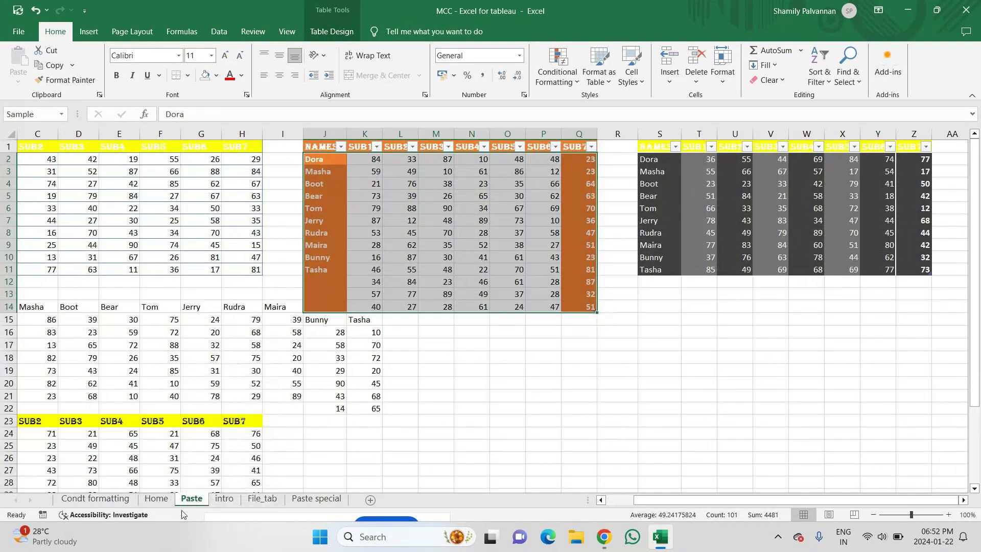
right_click(197, 500)
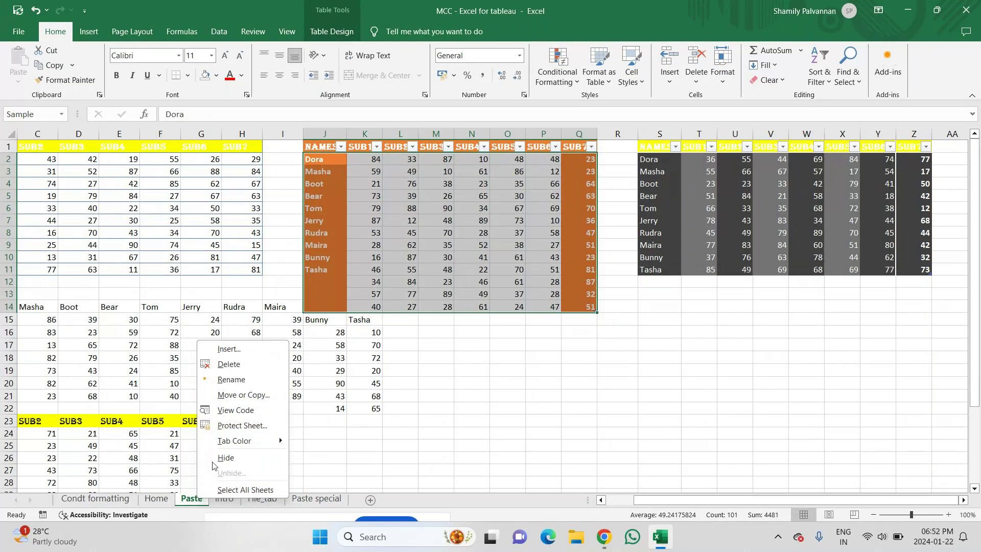
click(244, 395)
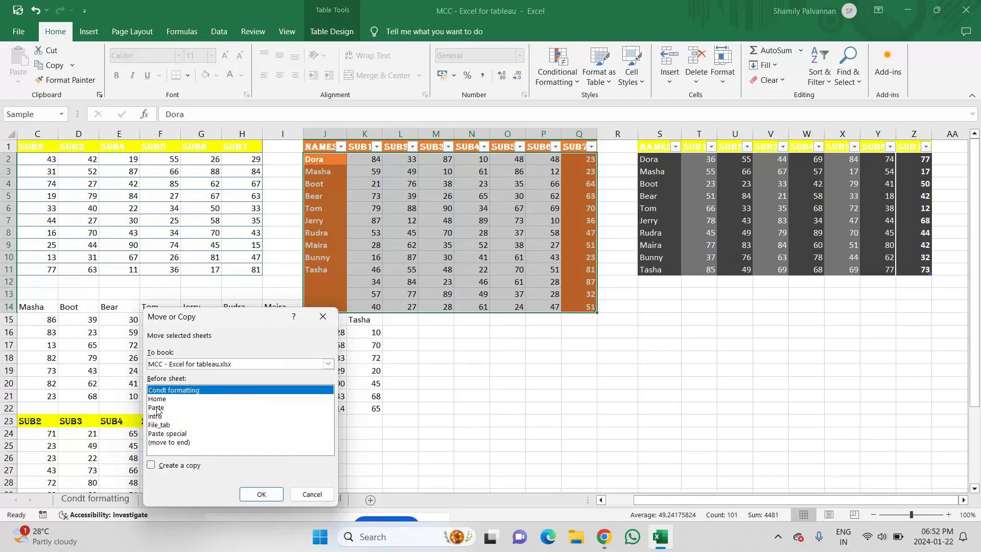
click(156, 416)
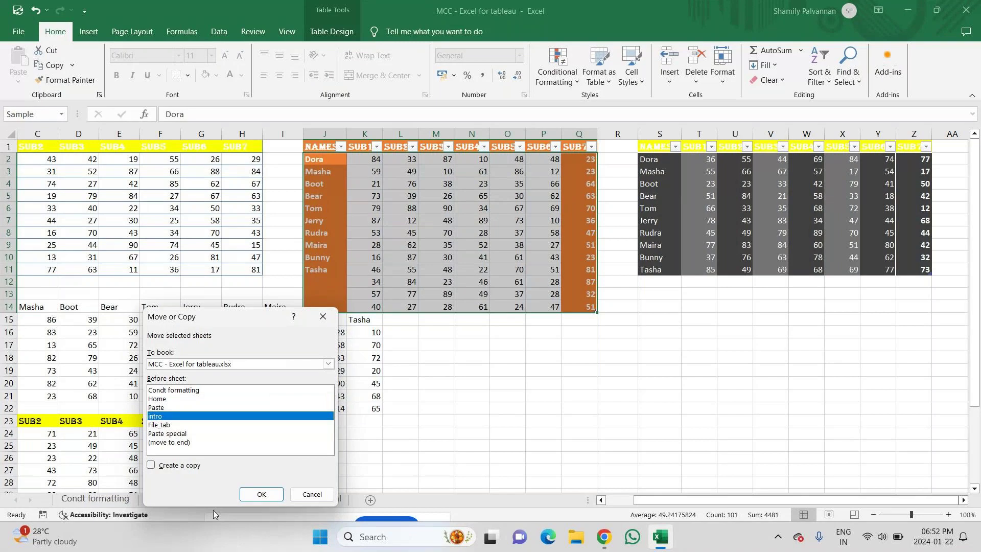
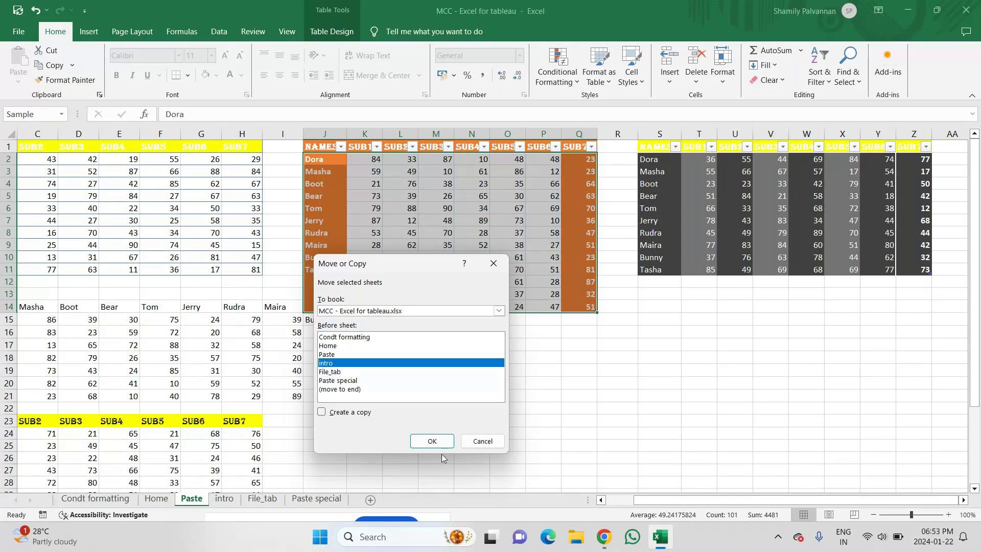
Confirm placing the Paste sheet before intro, then clear the range selection
click(434, 442)
drag(365, 445, 205, 506)
click(519, 358)
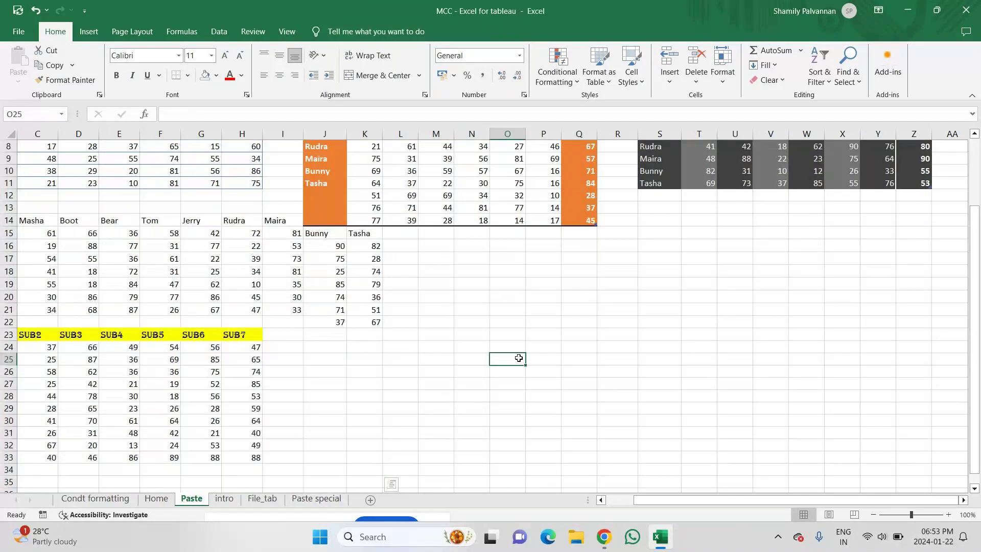
Move the Paste sheet to the end of the workbook, after Paste special
right_click(192, 498)
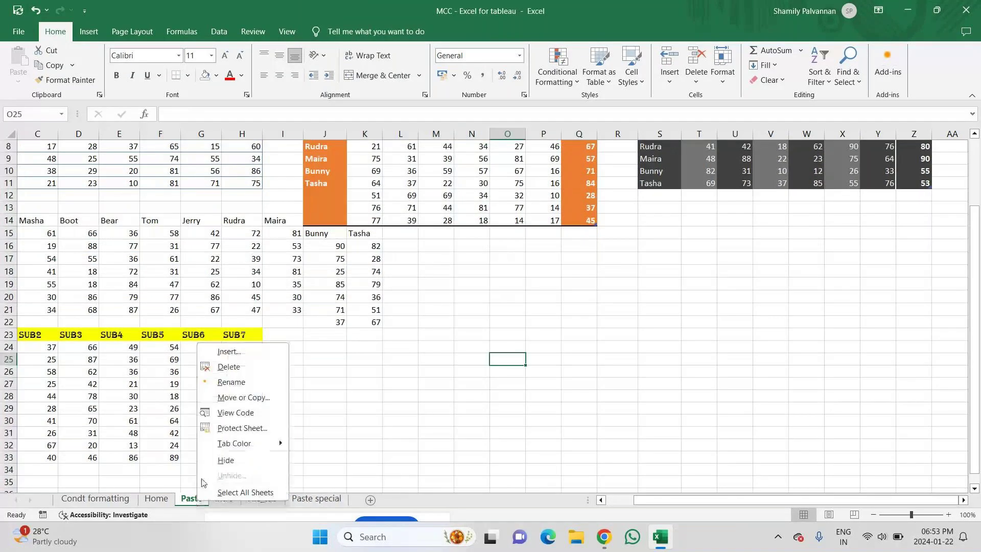
click(231, 400)
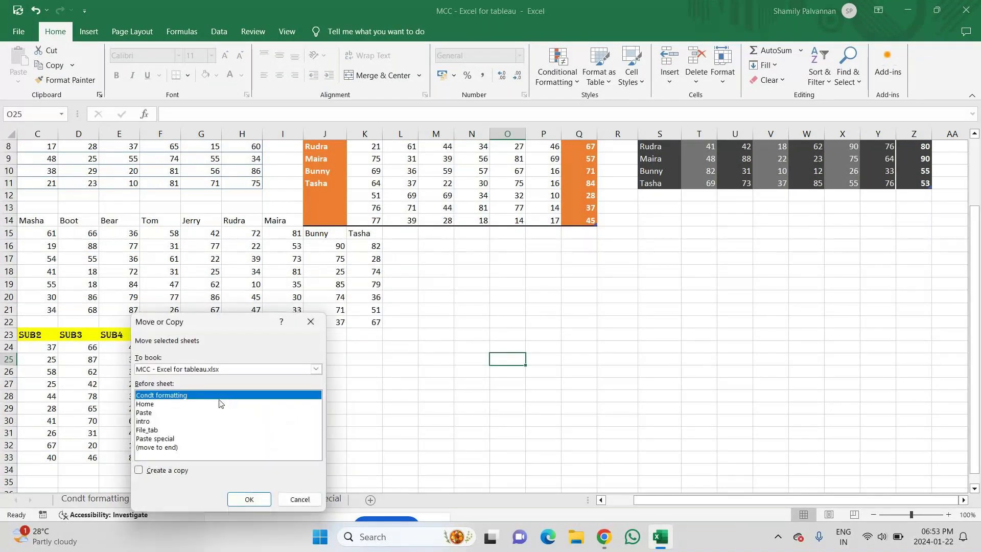
click(145, 413)
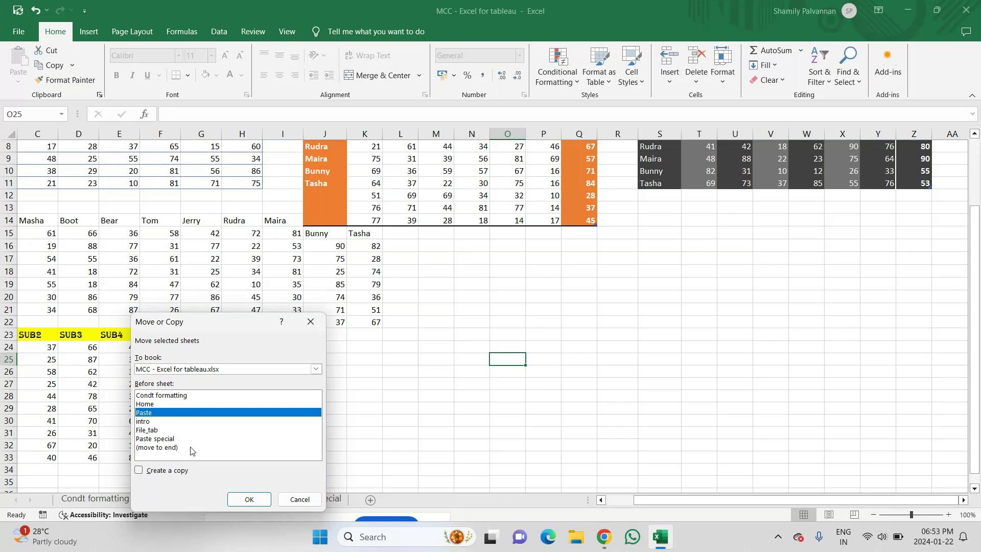
click(149, 448)
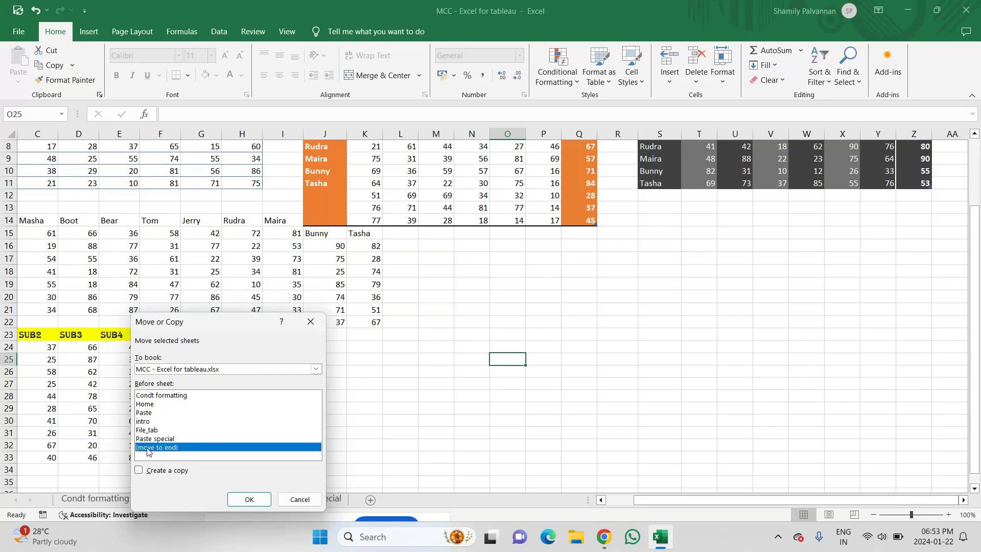
click(254, 499)
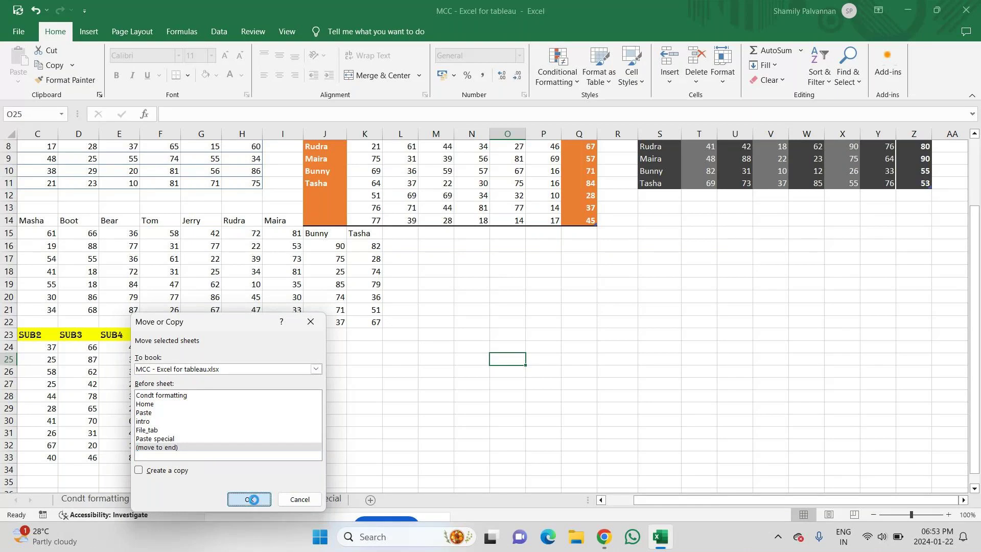
click(283, 500)
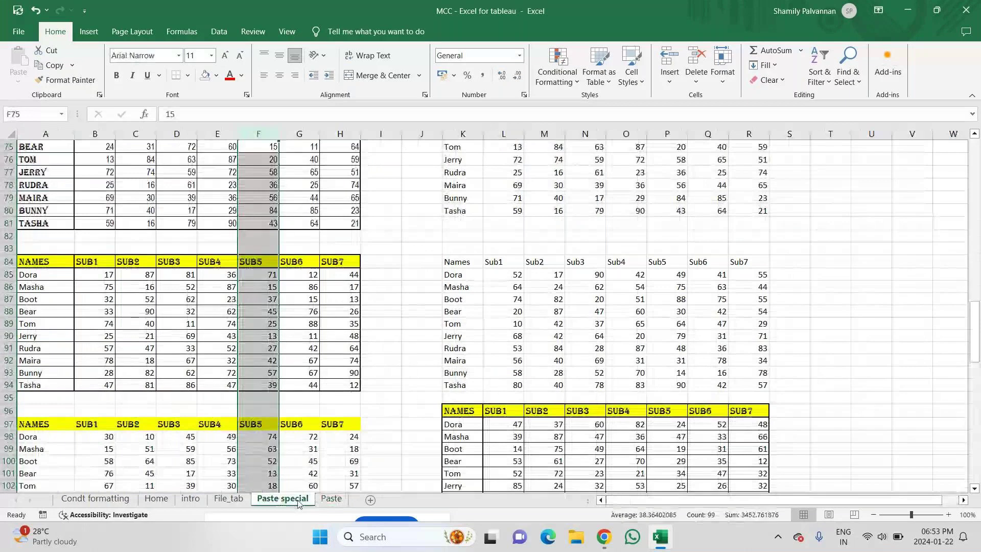
Create a copy of the Paste special sheet, Paste special (2), before the original
right_click(299, 501)
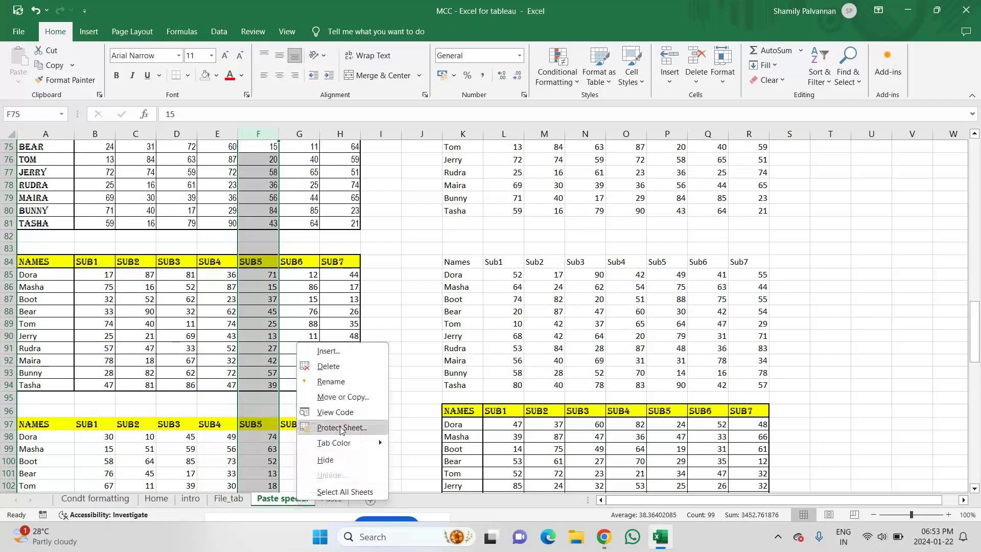
click(336, 398)
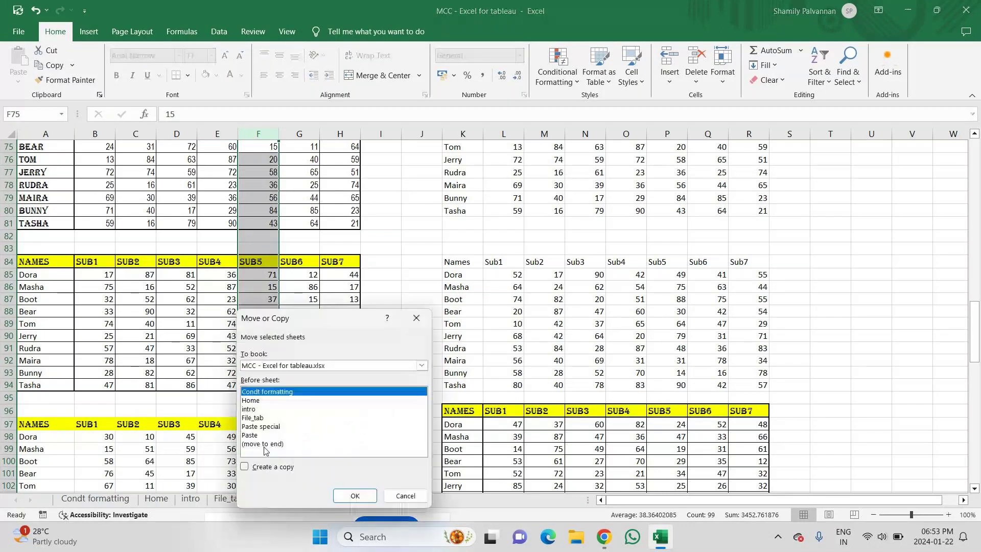
click(254, 427)
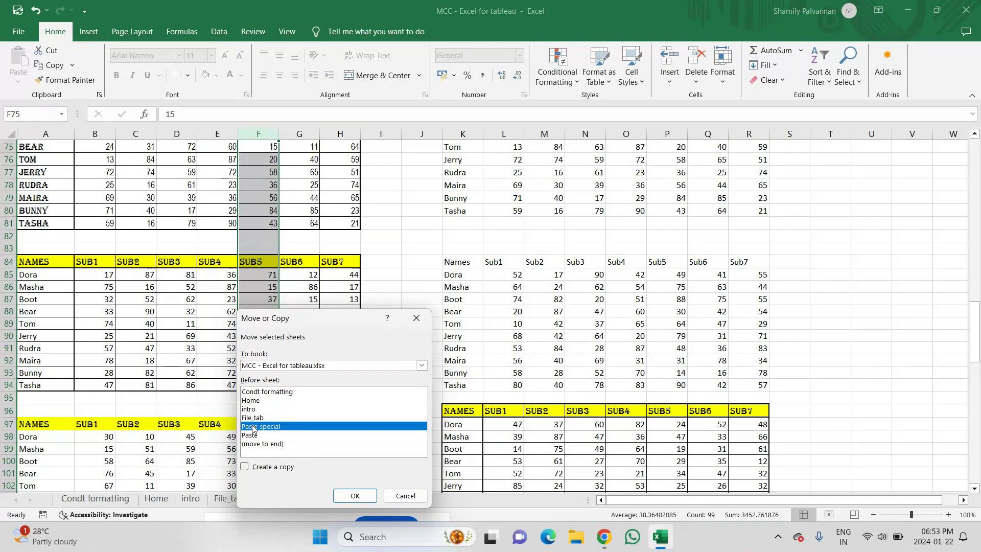
click(245, 467)
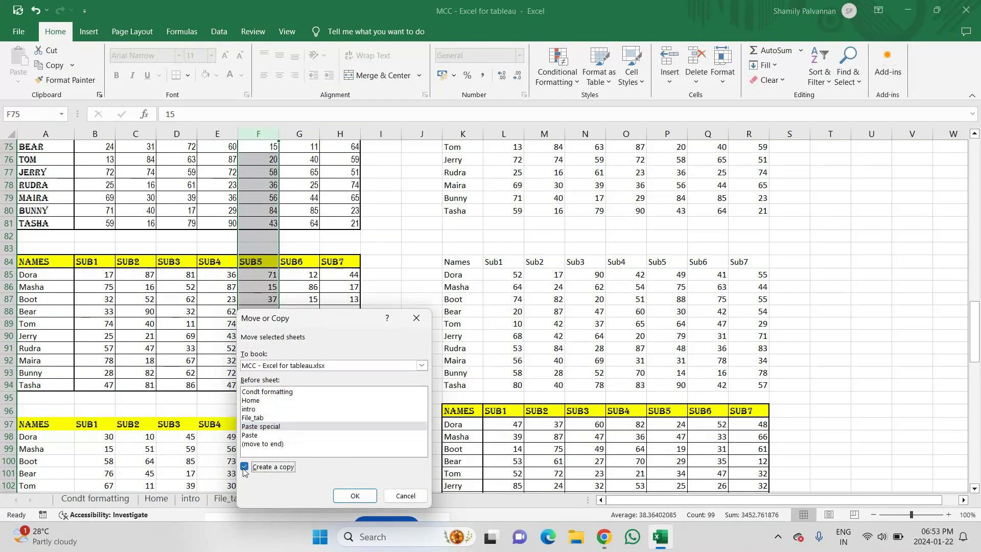
click(355, 498)
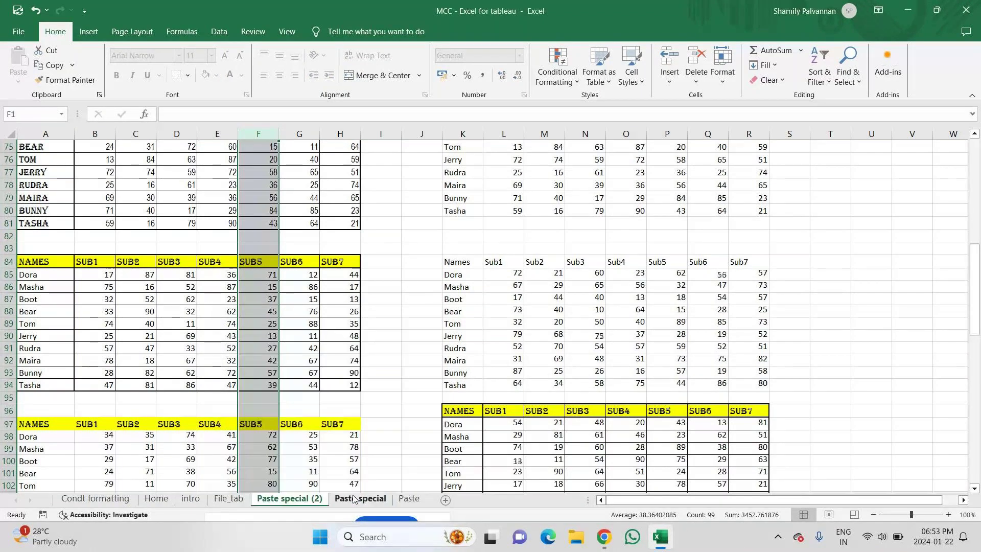
Delete the Paste special (2) copy and go to the Condt formatting sheet
right_click(283, 499)
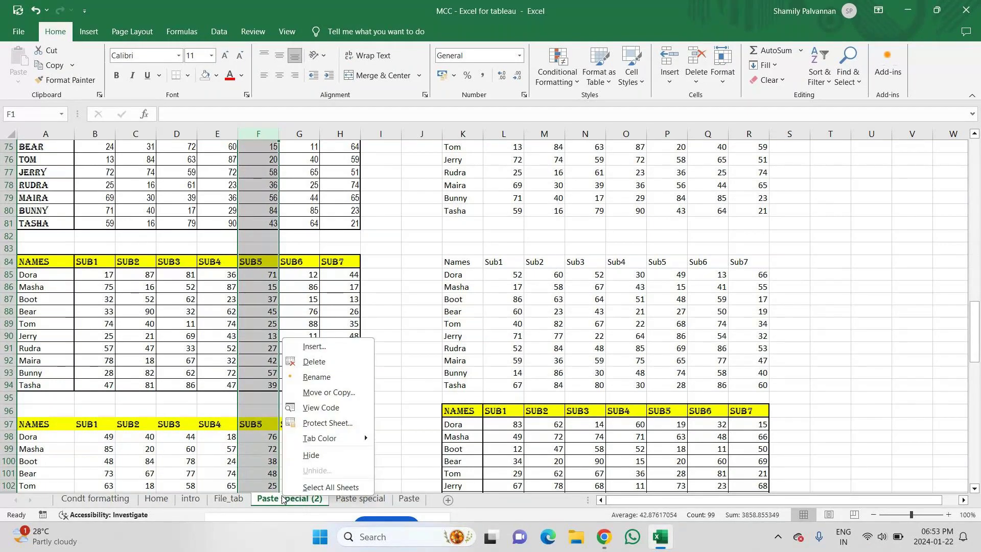
click(321, 363)
click(467, 305)
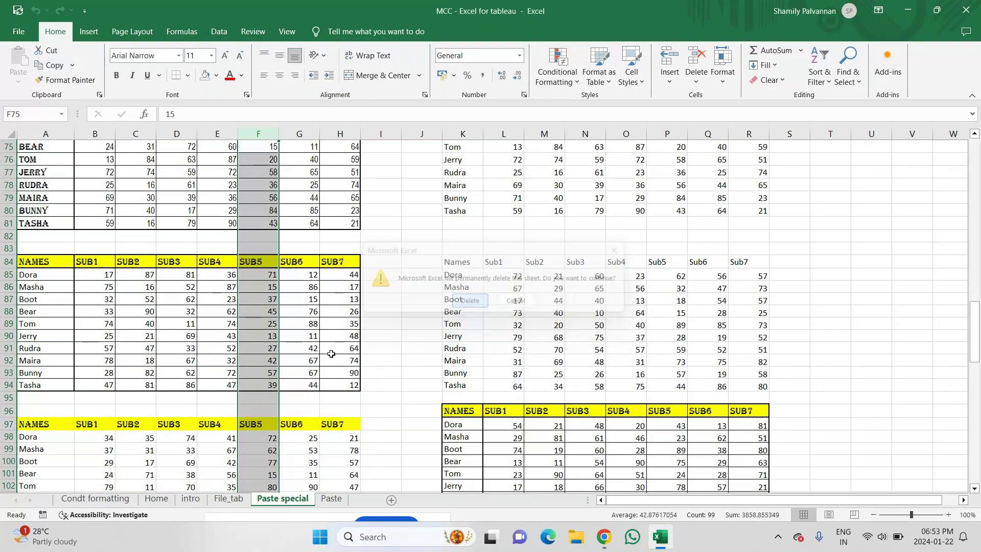
click(131, 499)
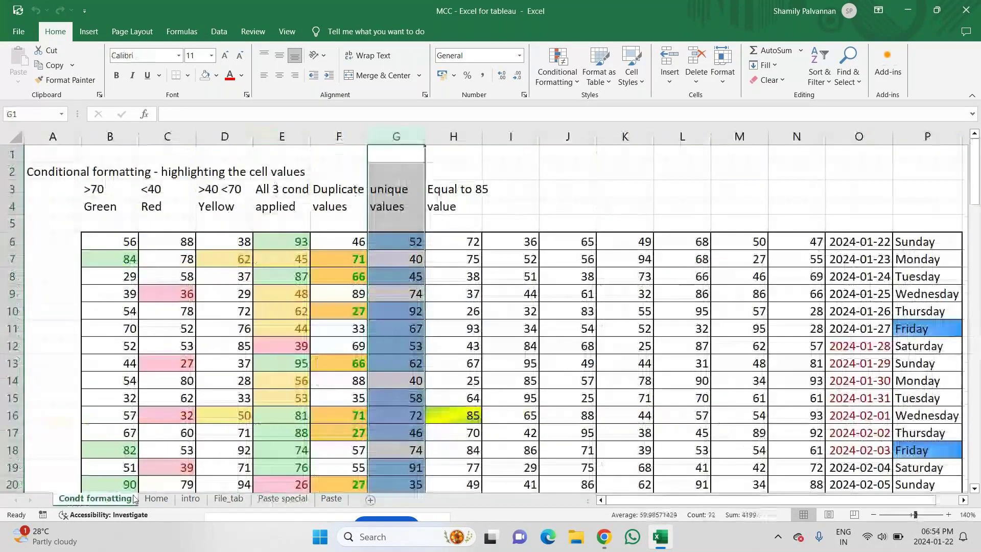
Reorder the tabs: intro, File_tab, Home, Paste, Paste special, Condt formatting
click(153, 499)
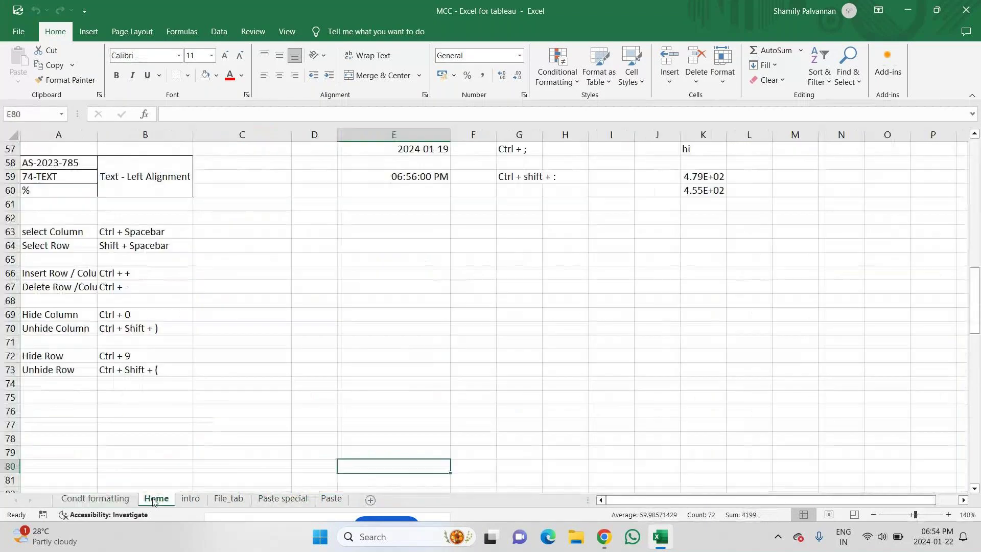
drag(154, 501, 82, 500)
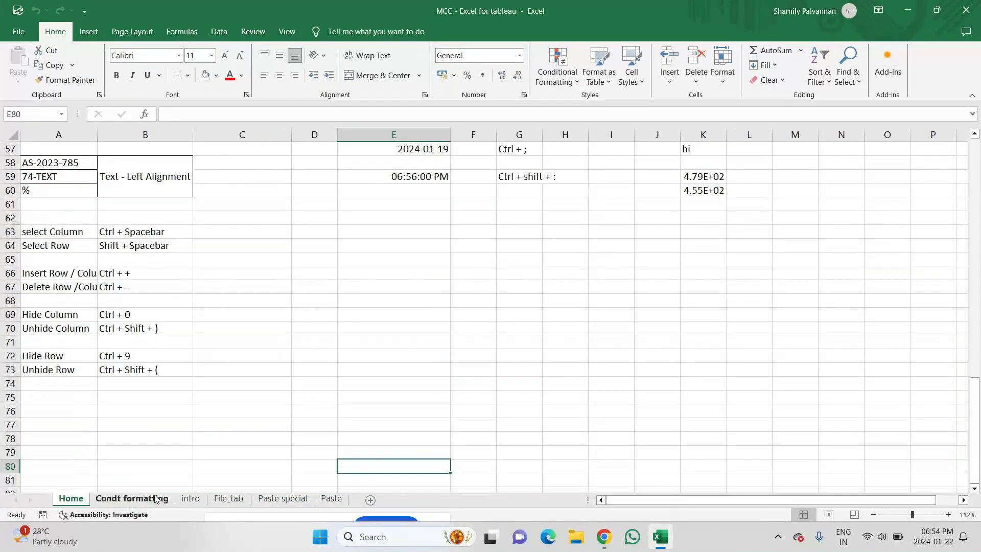
click(332, 500)
drag(334, 500, 94, 504)
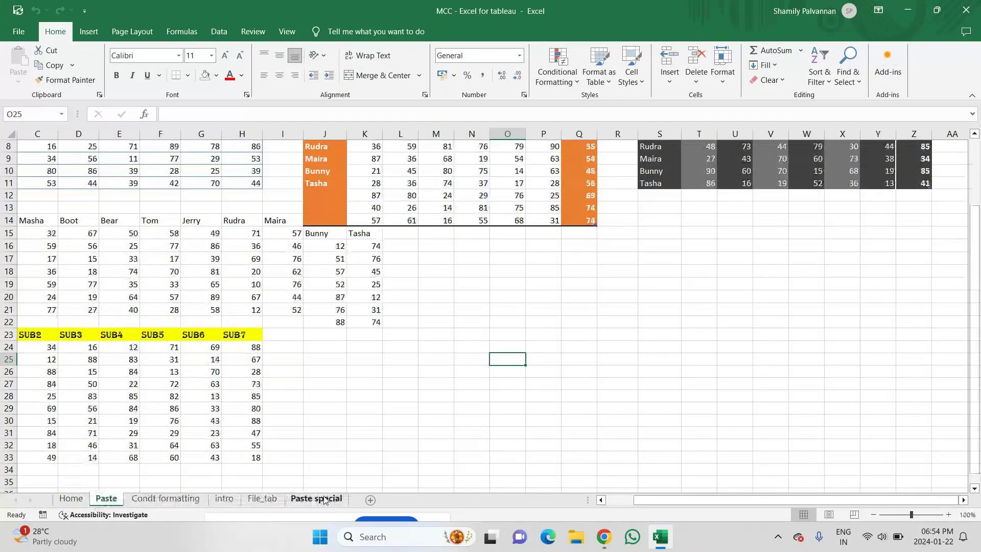
click(326, 500)
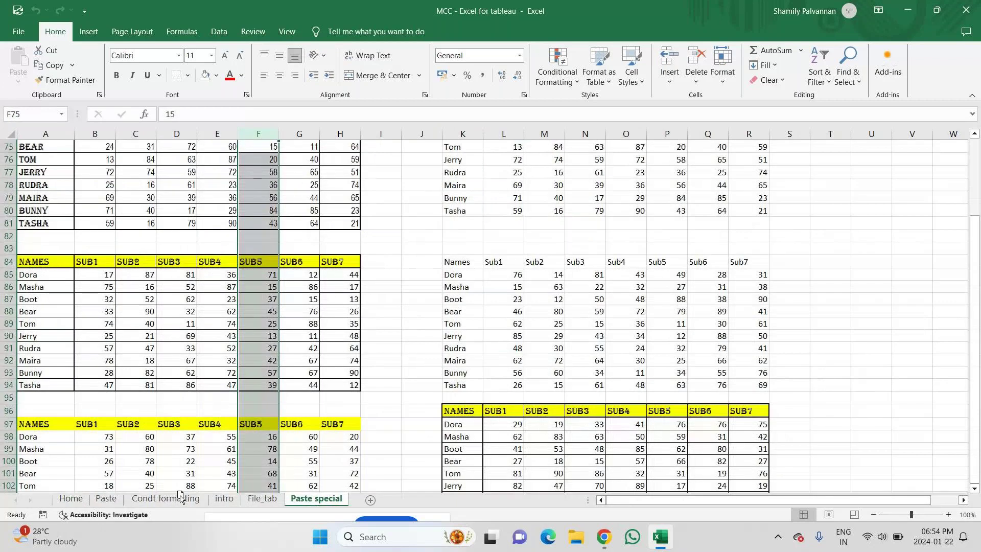
drag(180, 496, 54, 499)
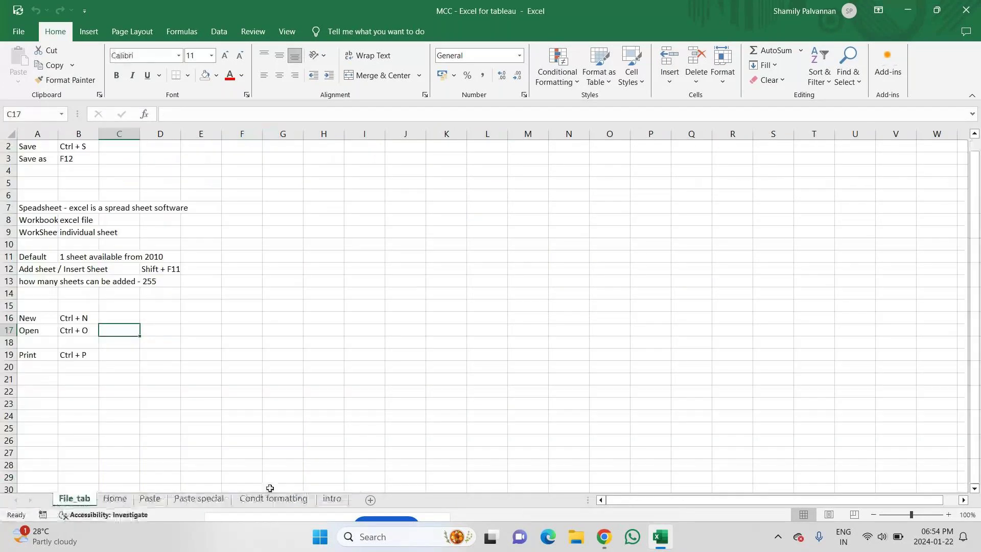
click(331, 499)
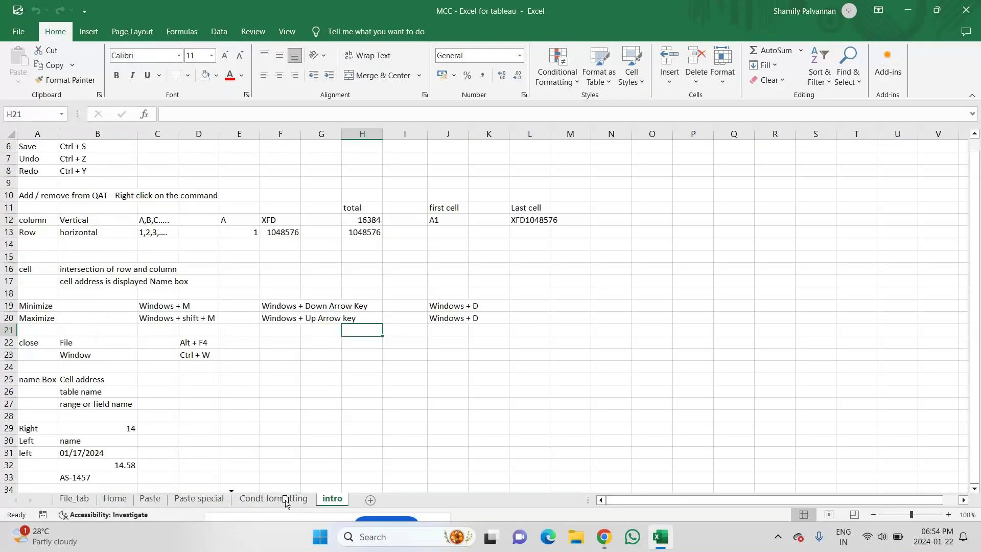
drag(7, 498, 53, 503)
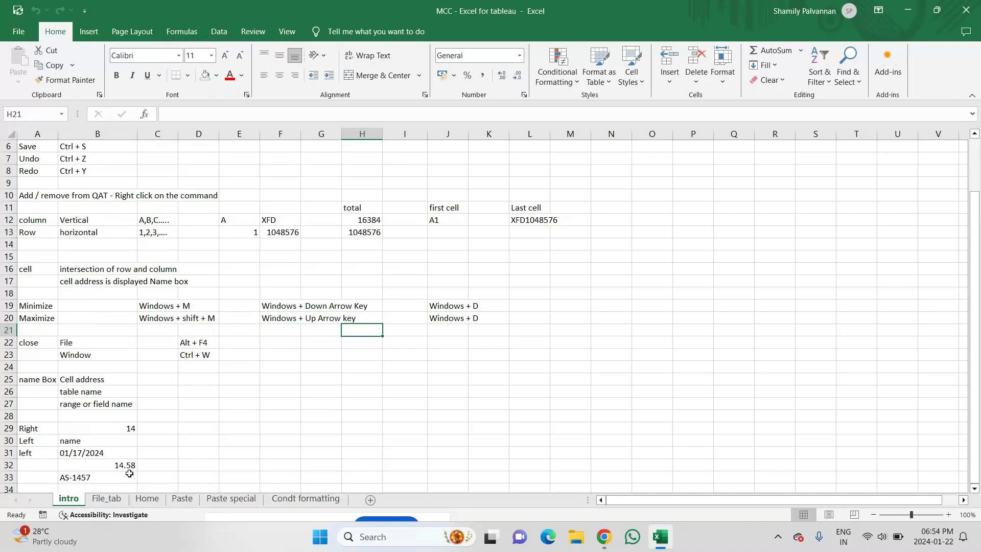
right_click(73, 501)
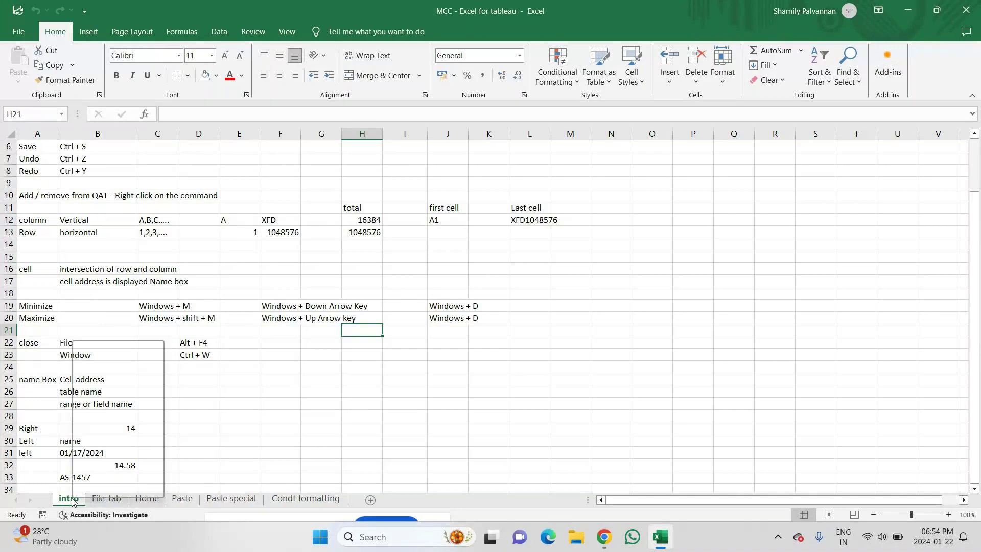
Colour the intro tab red and the File_tab tab purple
mouse_move(155, 436)
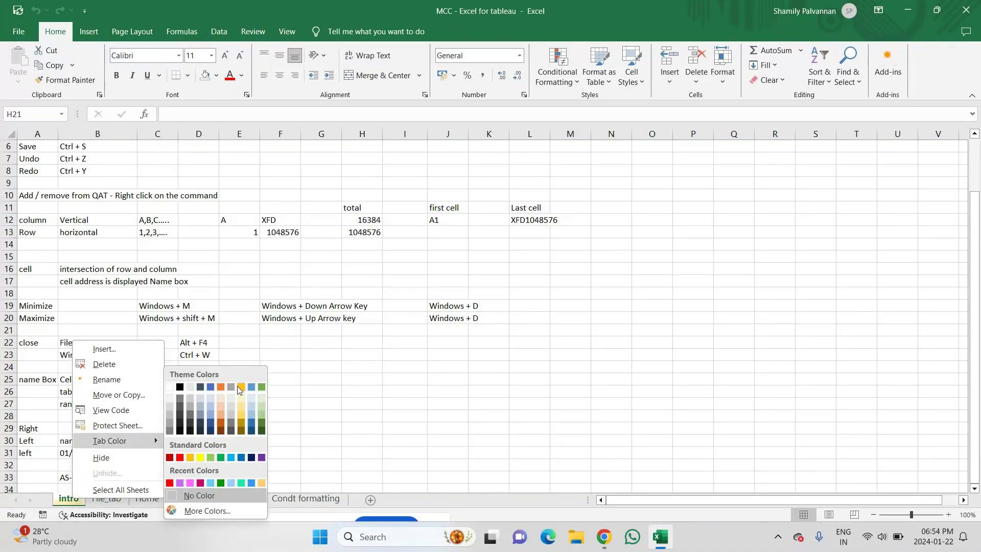
click(169, 484)
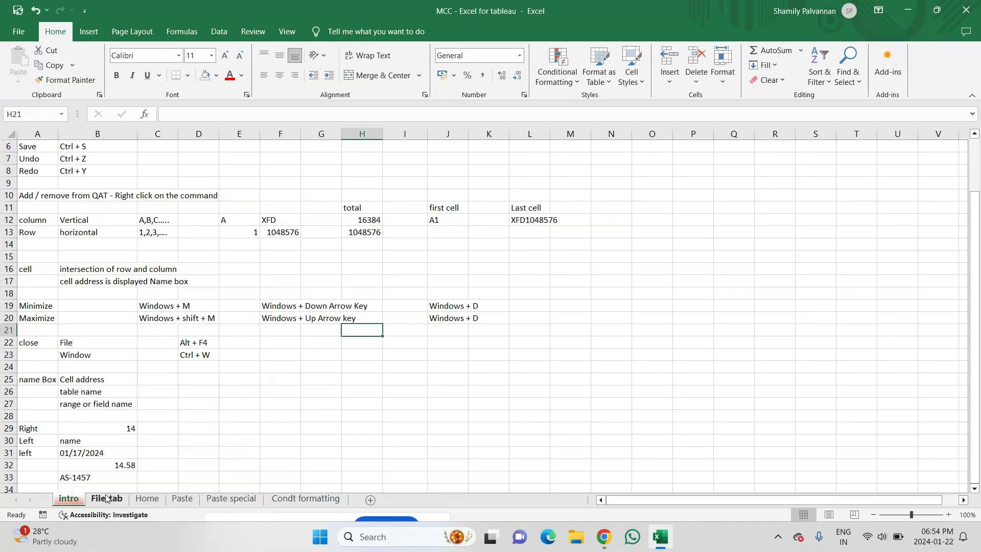
click(106, 499)
right_click(106, 498)
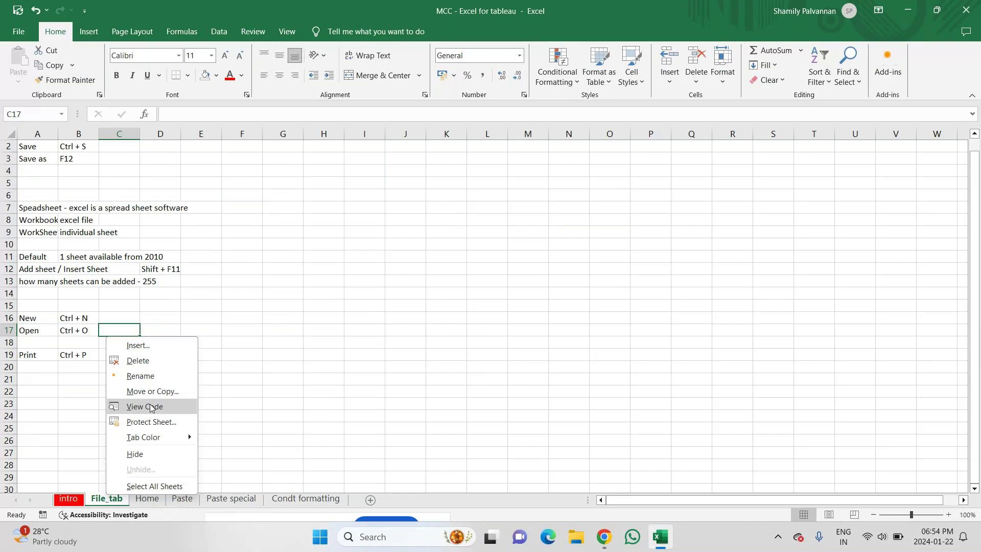
mouse_move(143, 437)
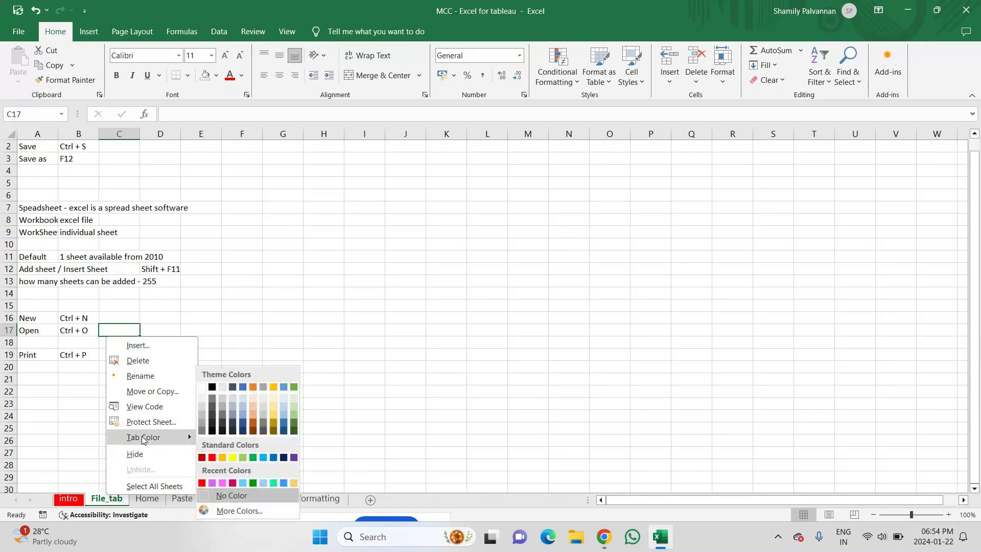
click(214, 483)
Give the Home sheet tab a pink colour
click(148, 498)
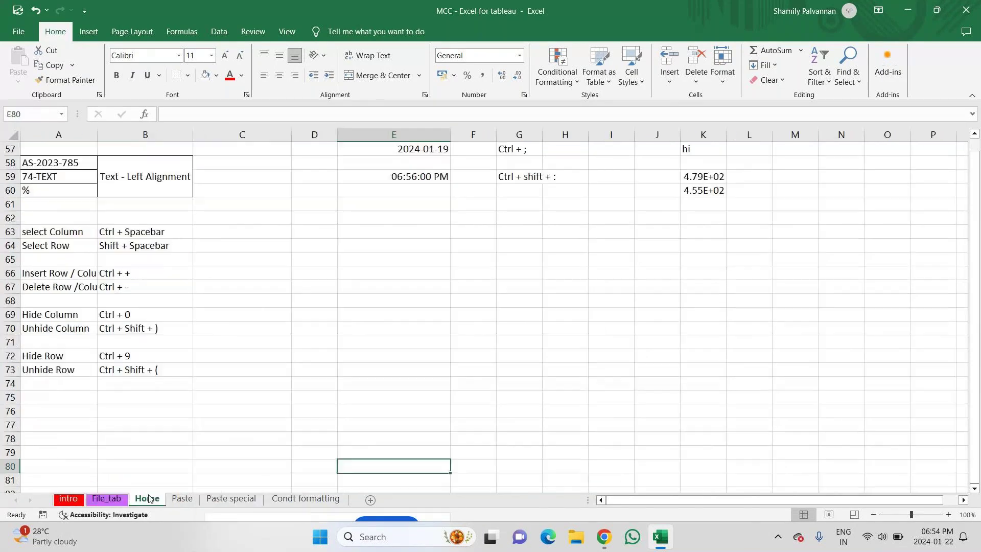
right_click(150, 492)
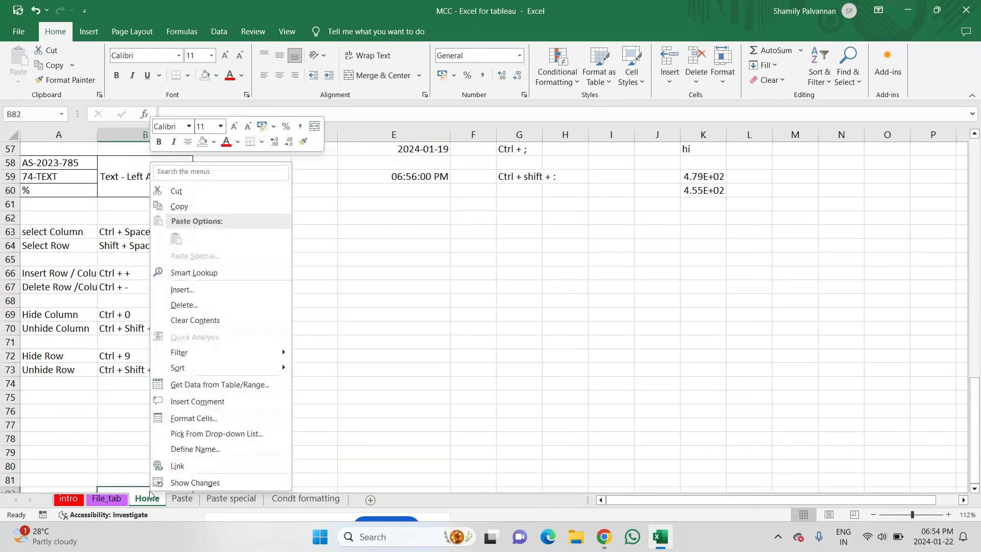
click(152, 499)
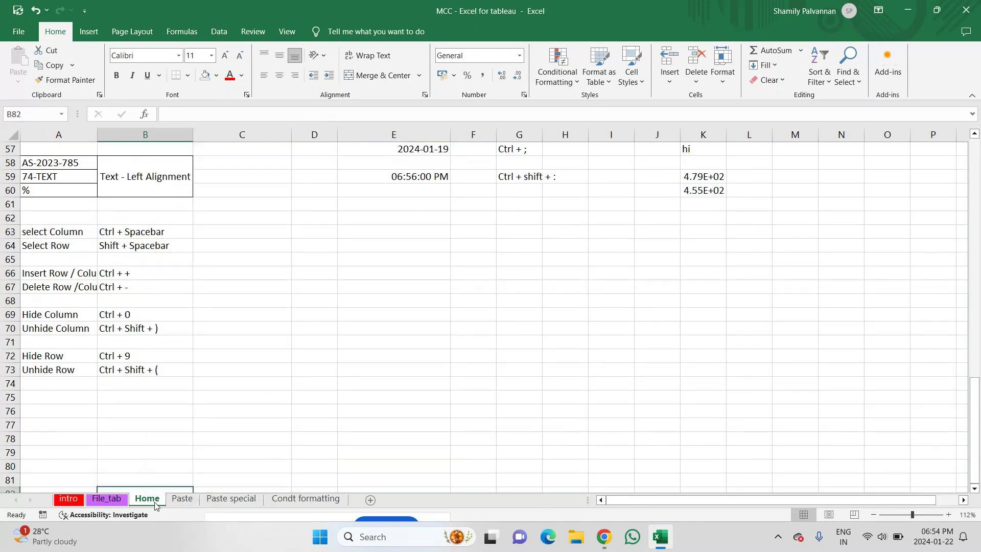
right_click(154, 503)
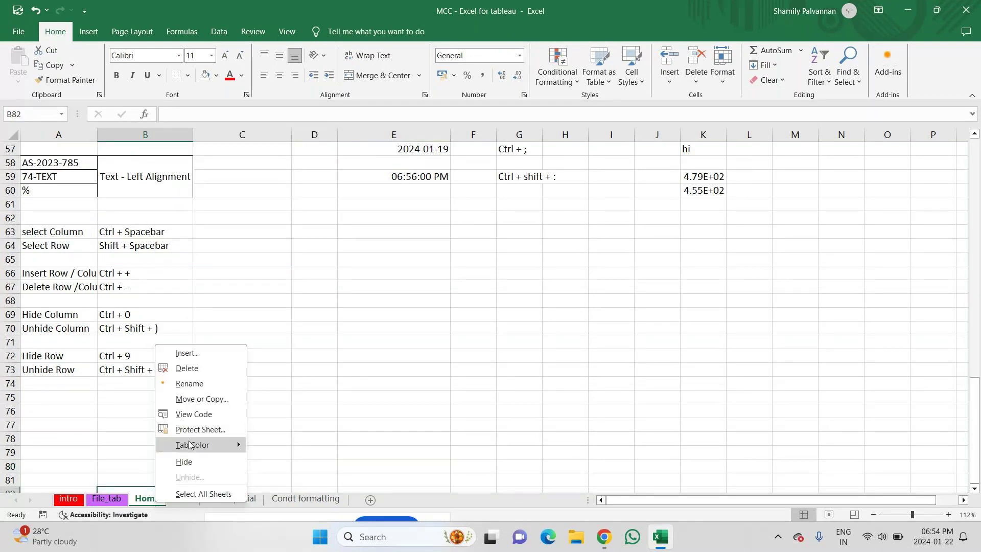
click(236, 444)
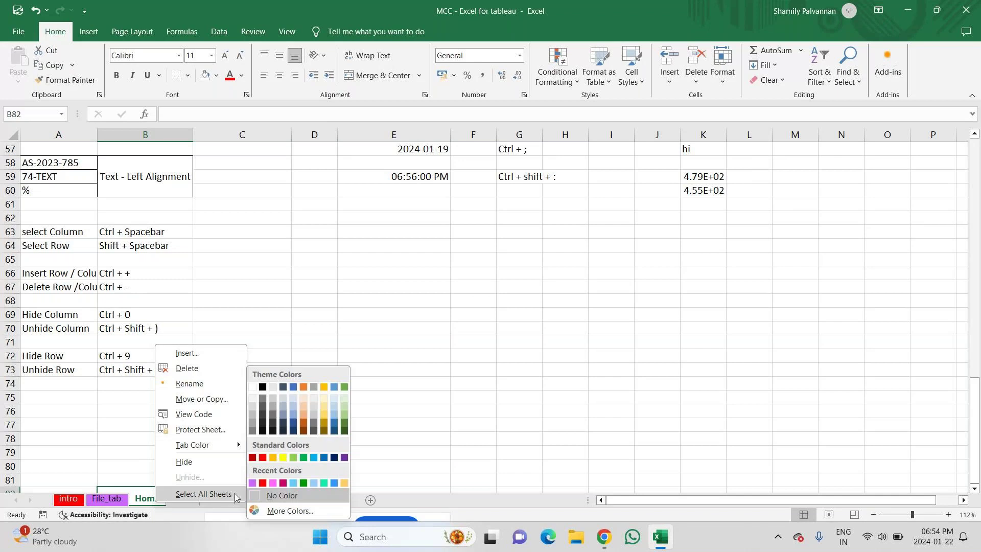
click(274, 484)
Colour the Paste tab crimson and the Paste special tab light blue
click(183, 501)
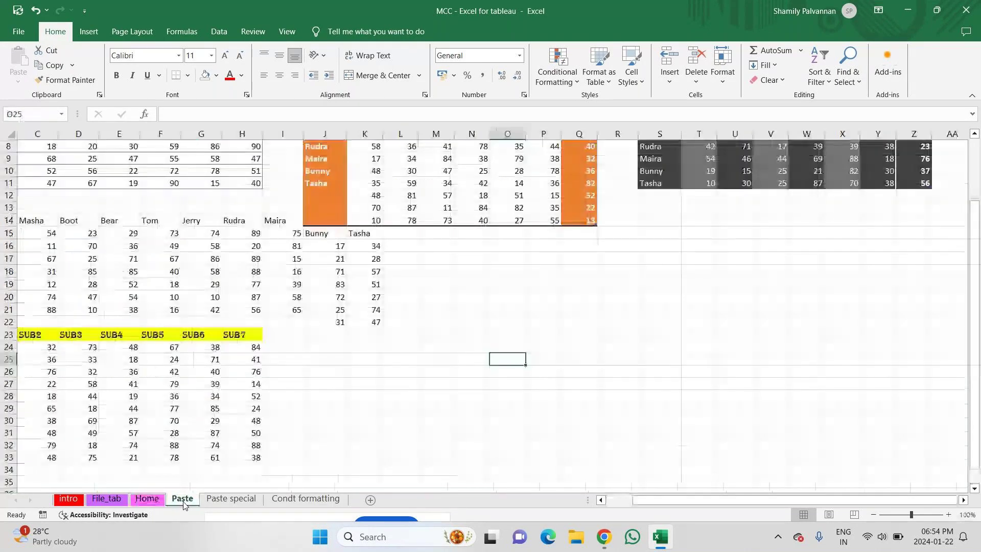
right_click(184, 501)
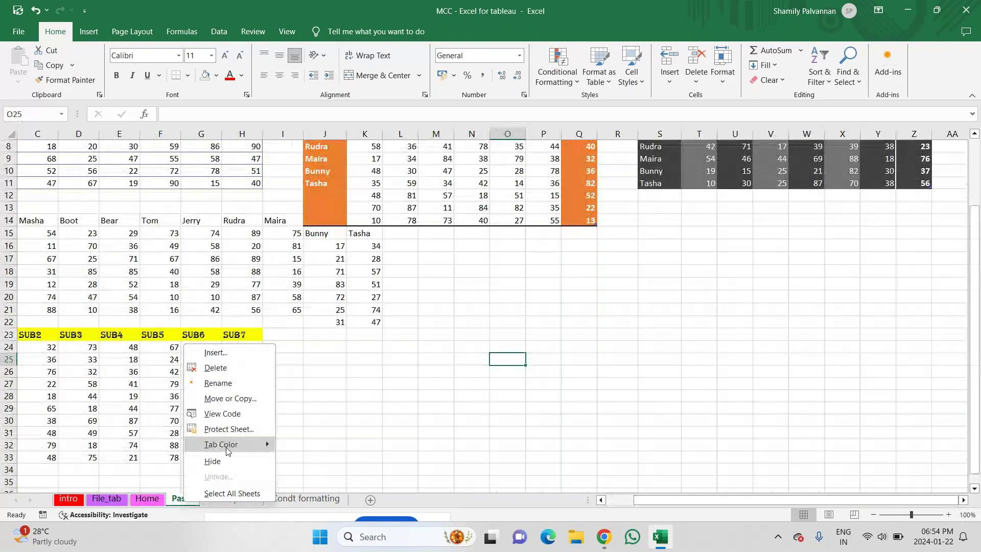
mouse_move(268, 450)
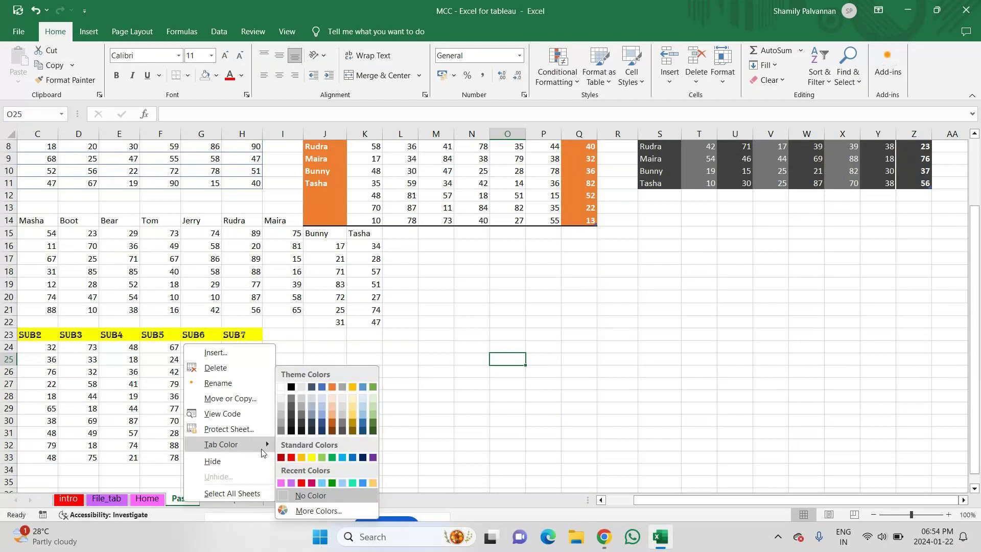
click(311, 483)
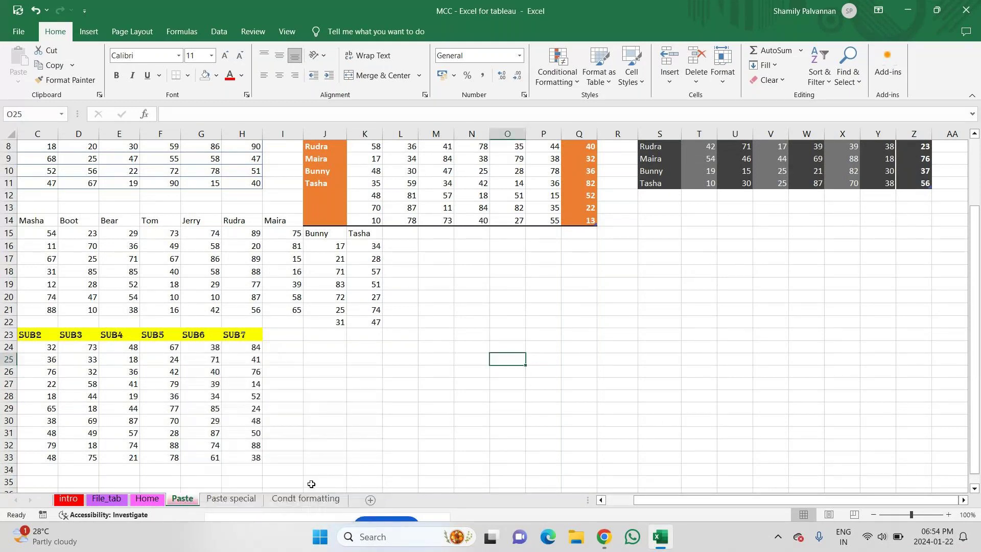
right_click(225, 498)
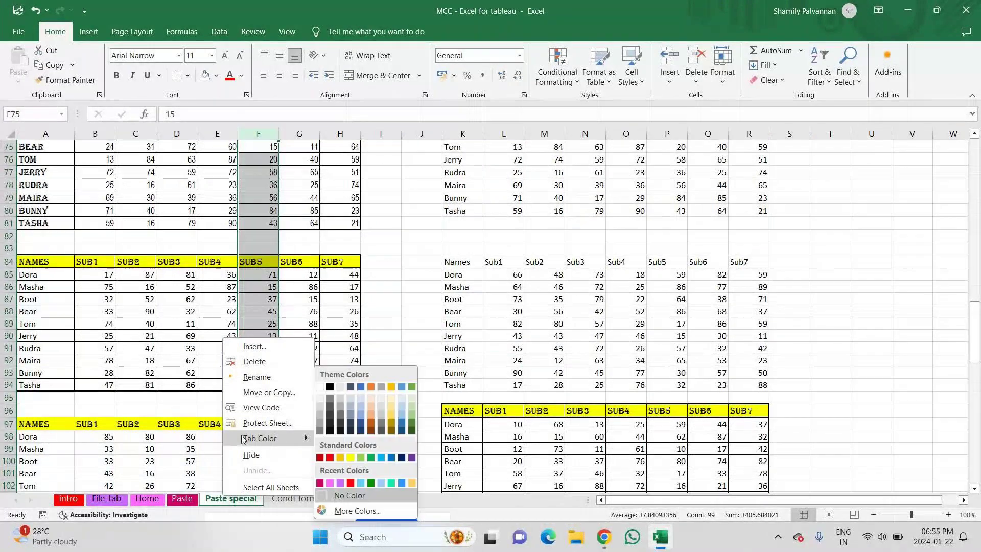
click(296, 500)
Colour the Condt formatting sheet tab green
click(296, 500)
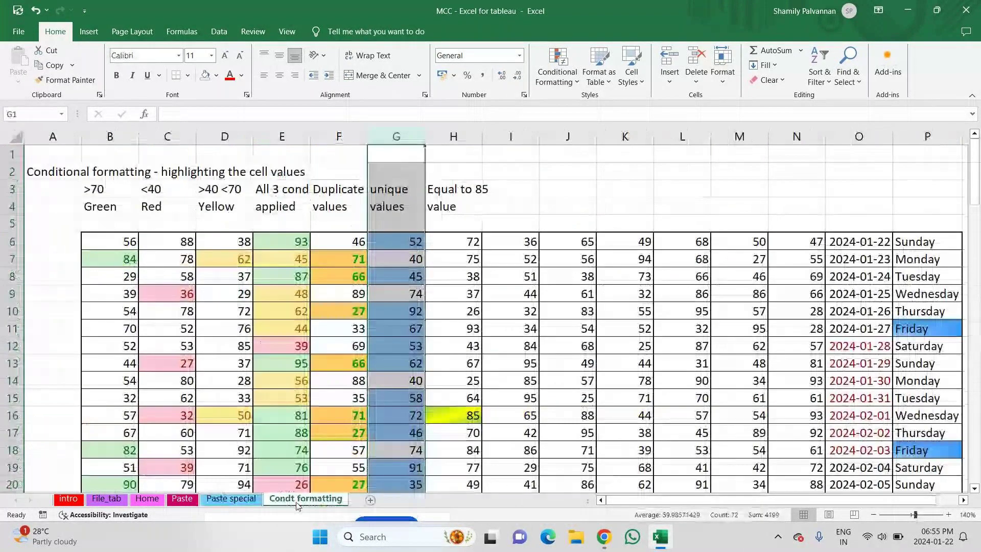
right_click(298, 505)
mouse_move(379, 442)
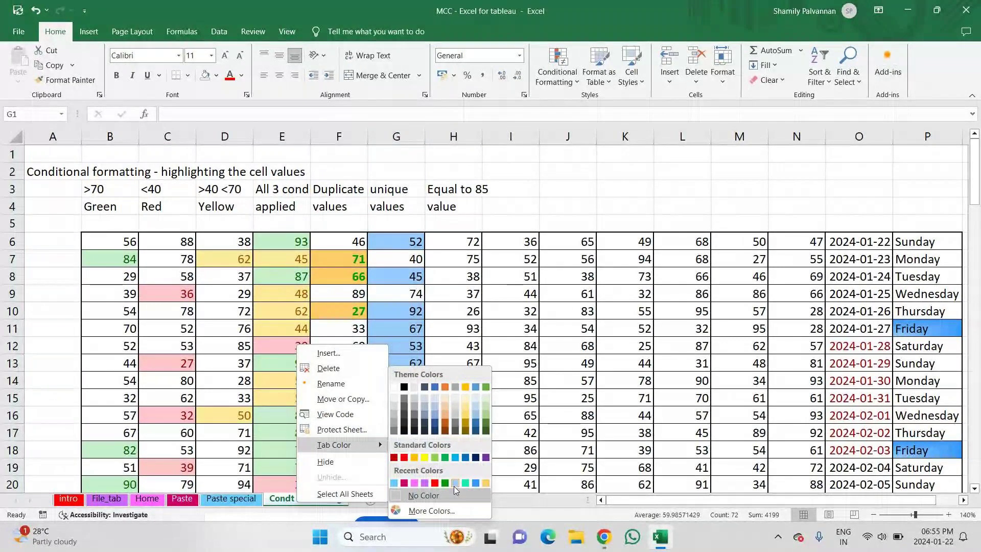
click(444, 483)
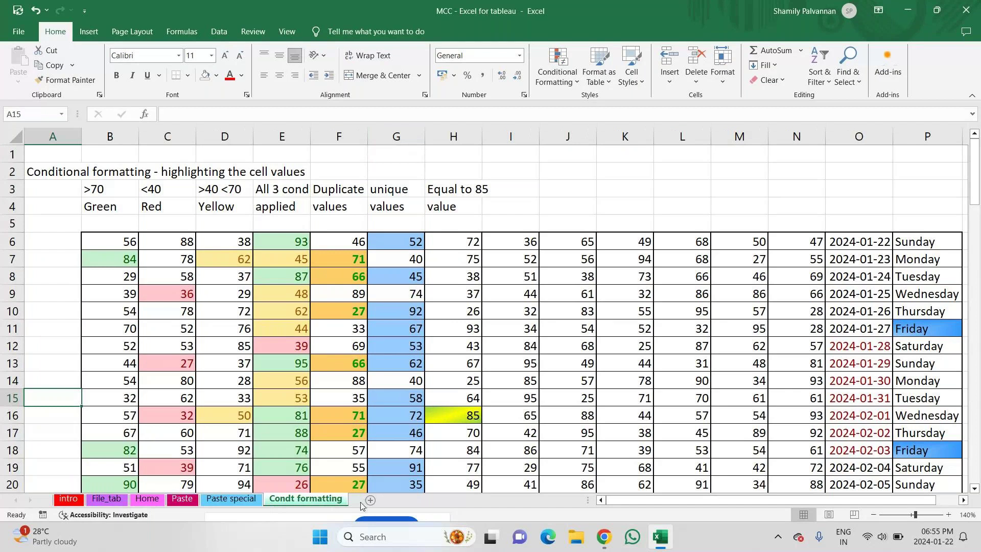
Insert a new blank Sheet2 and place it after Condt formatting
click(231, 500)
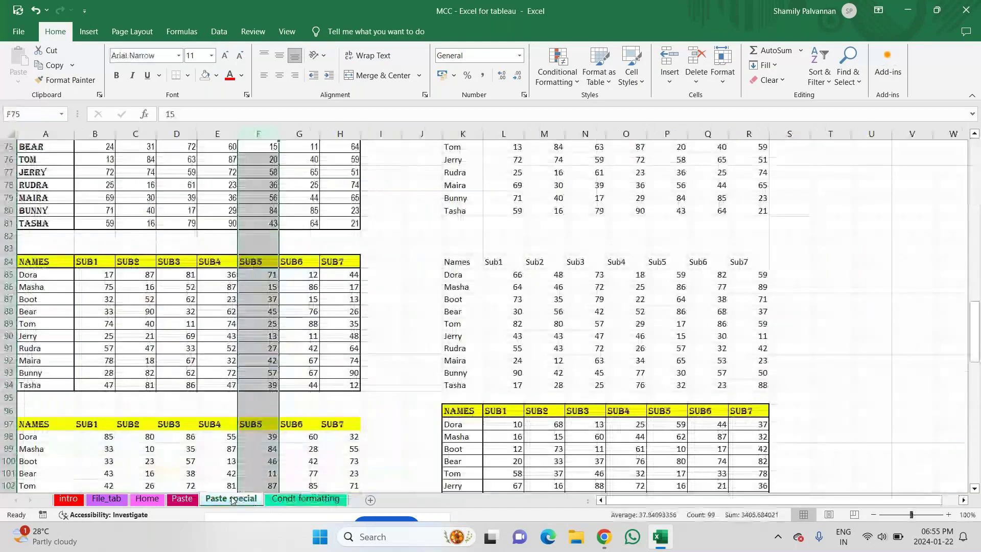
click(146, 499)
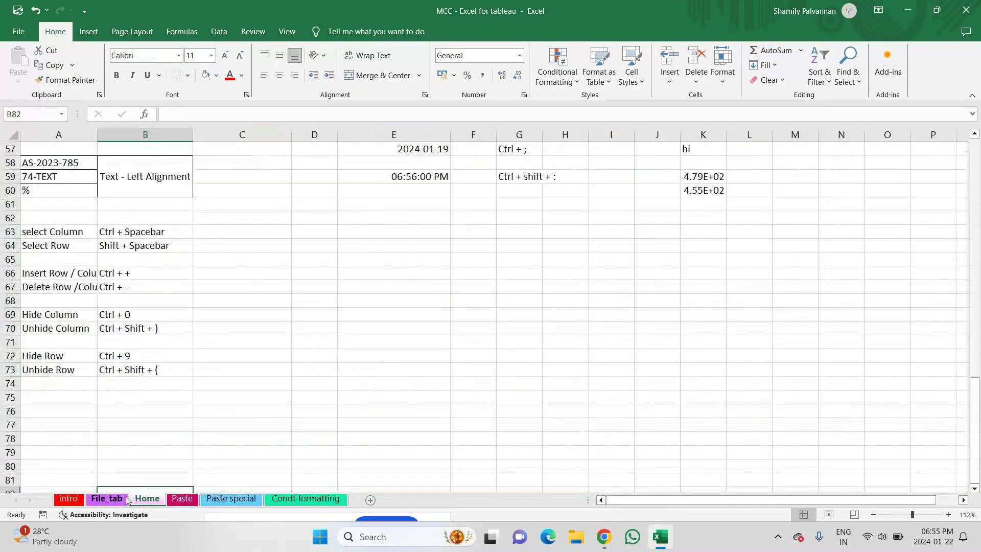
click(107, 500)
click(72, 500)
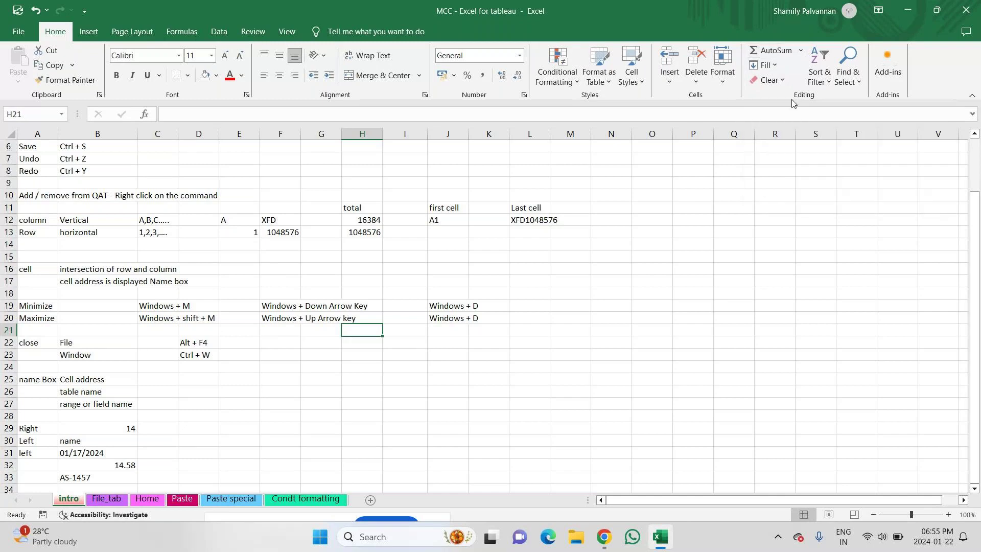
click(370, 500)
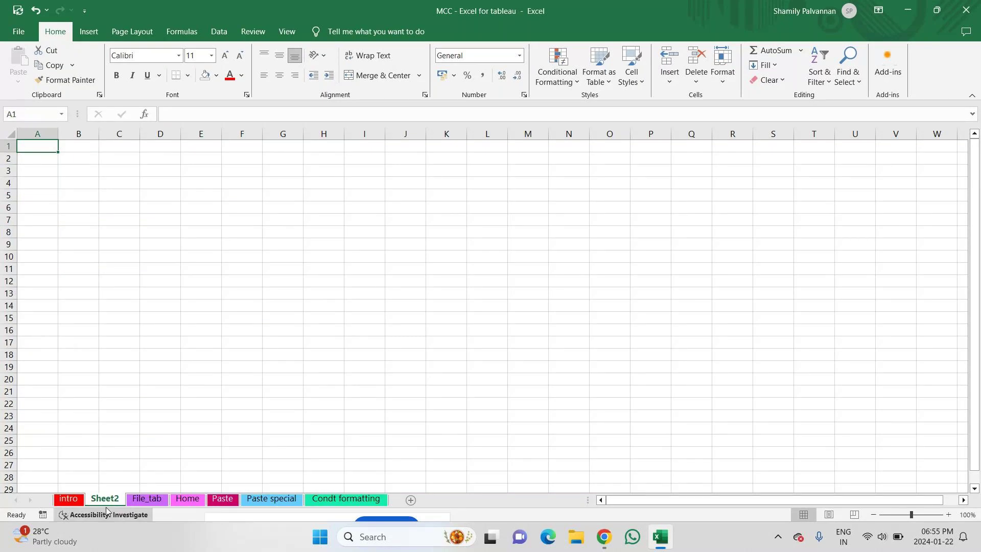
drag(107, 501, 406, 504)
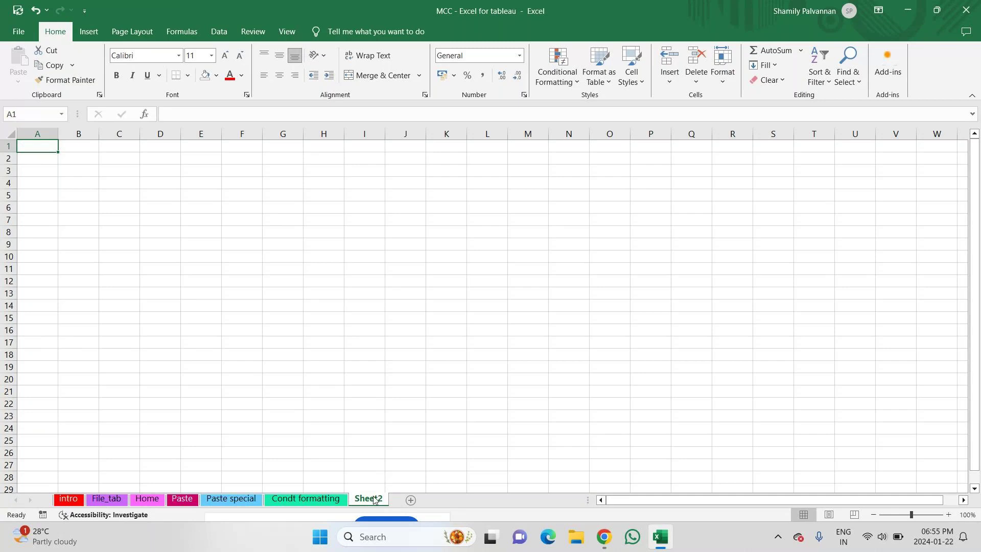
Fill B3:B21 with the value 1
click(92, 170)
key(Down)
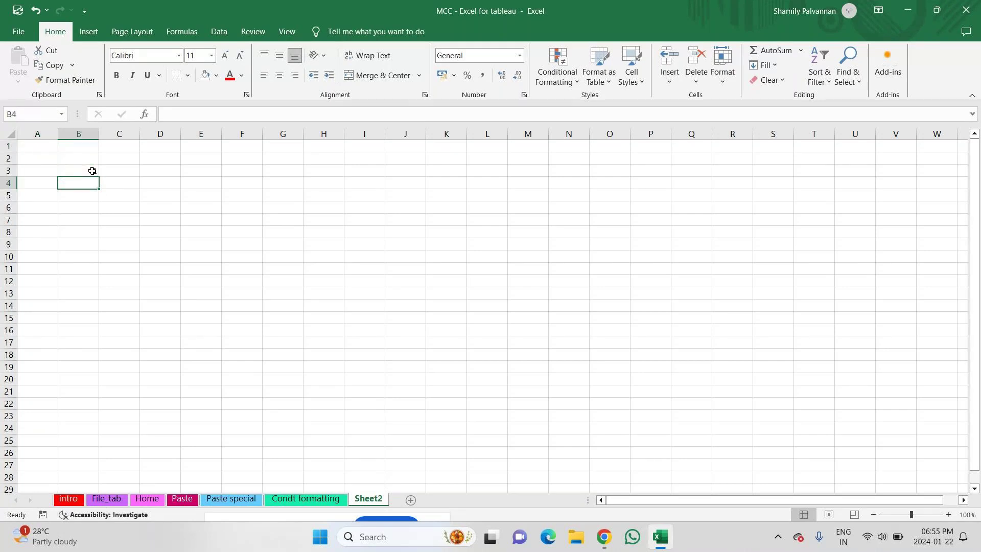
text(2)
key(BackSpace)
key(Return)
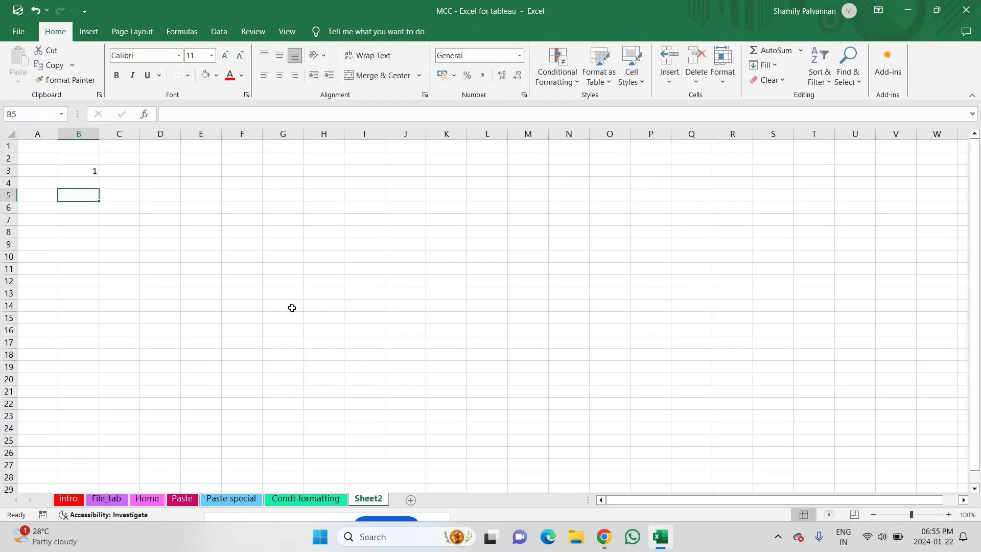
click(83, 171)
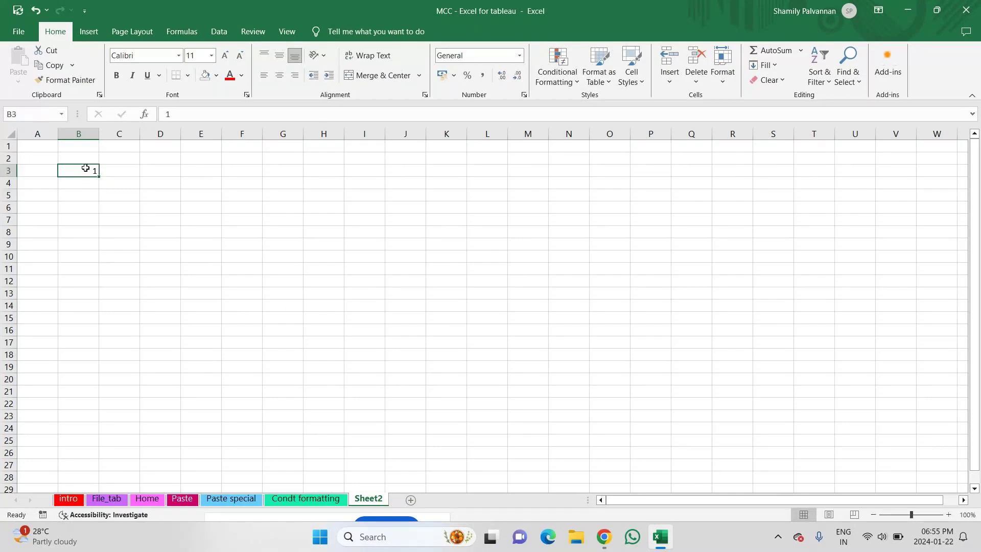
drag(99, 178, 99, 400)
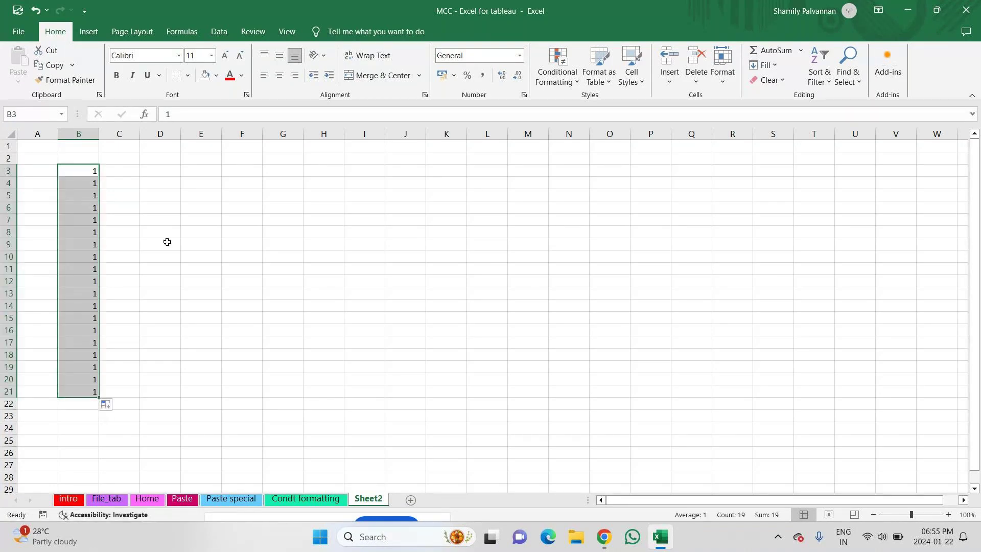
Turn C3:C21 into a series counting 1 to 19 using Fill Series
click(124, 172)
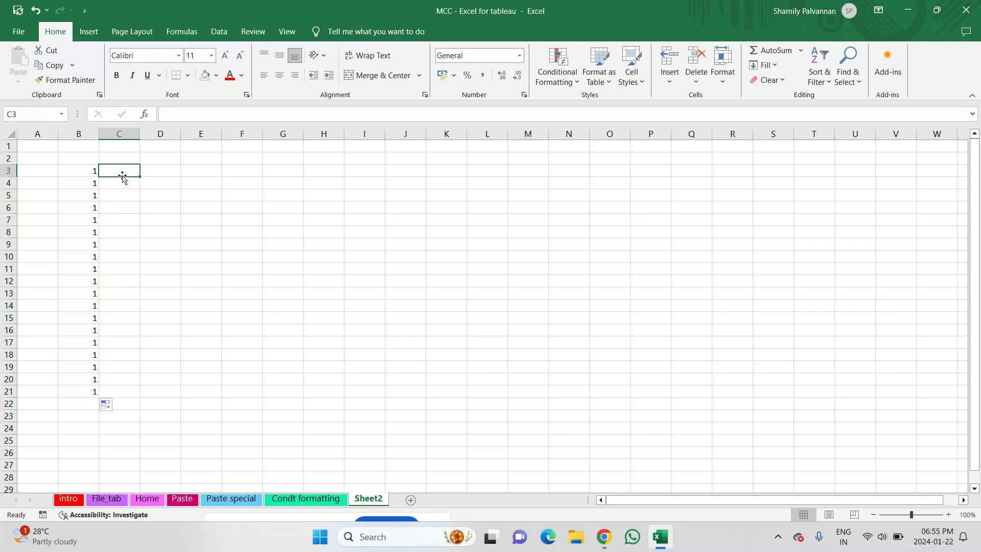
text(1)
key(Return)
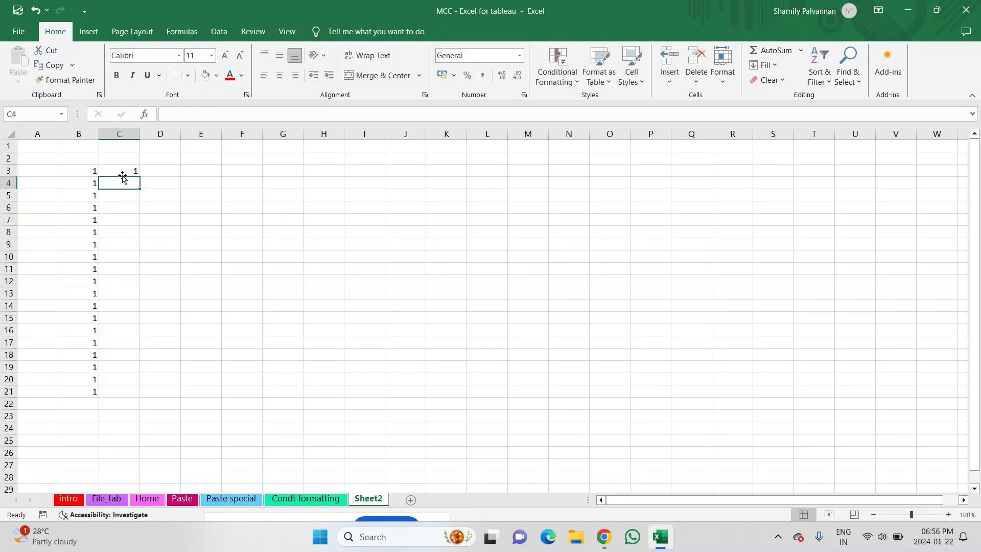
click(121, 169)
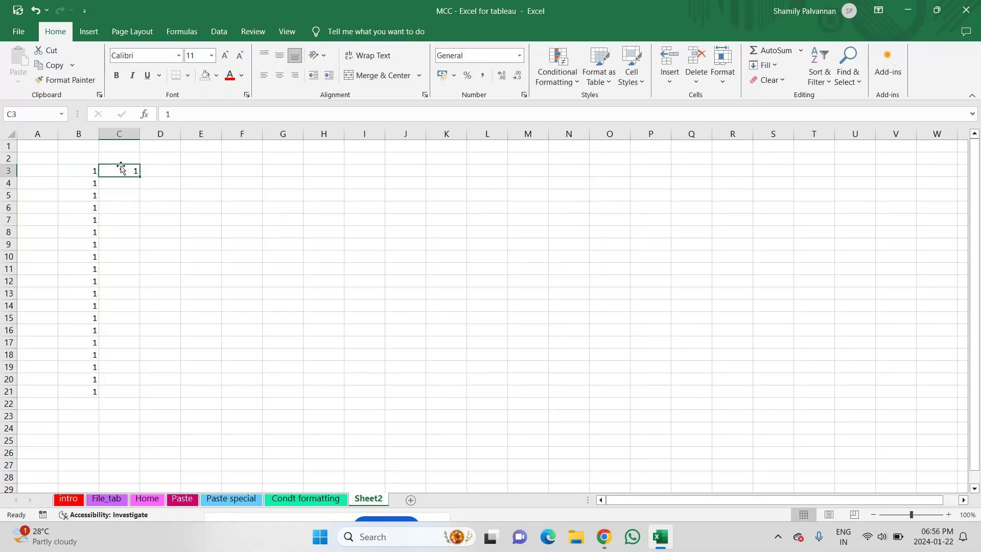
drag(139, 176, 145, 398)
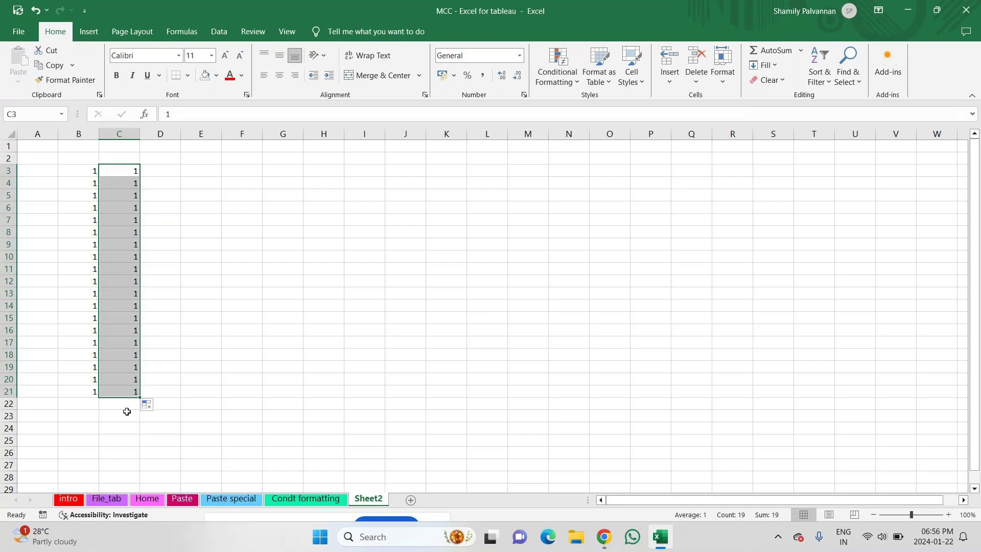
click(159, 407)
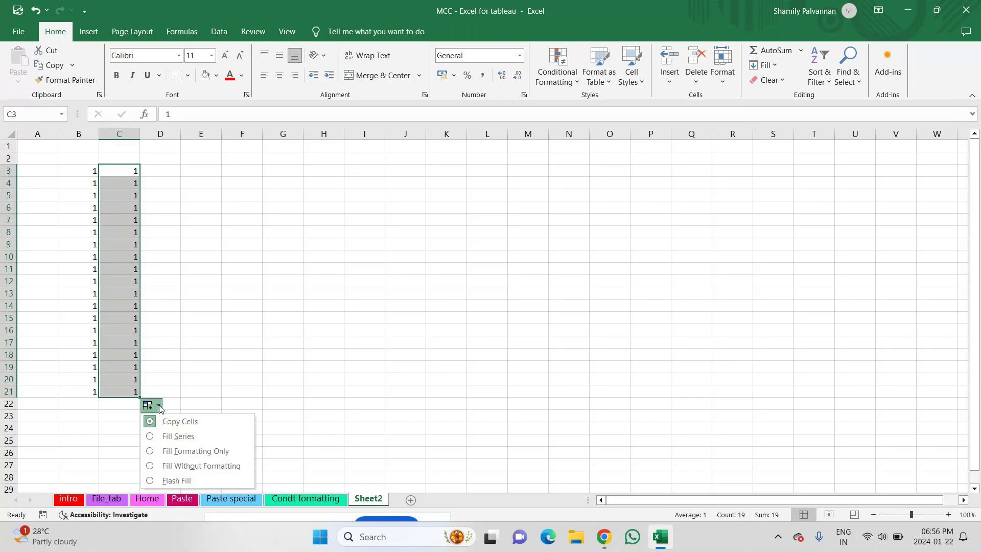
click(174, 437)
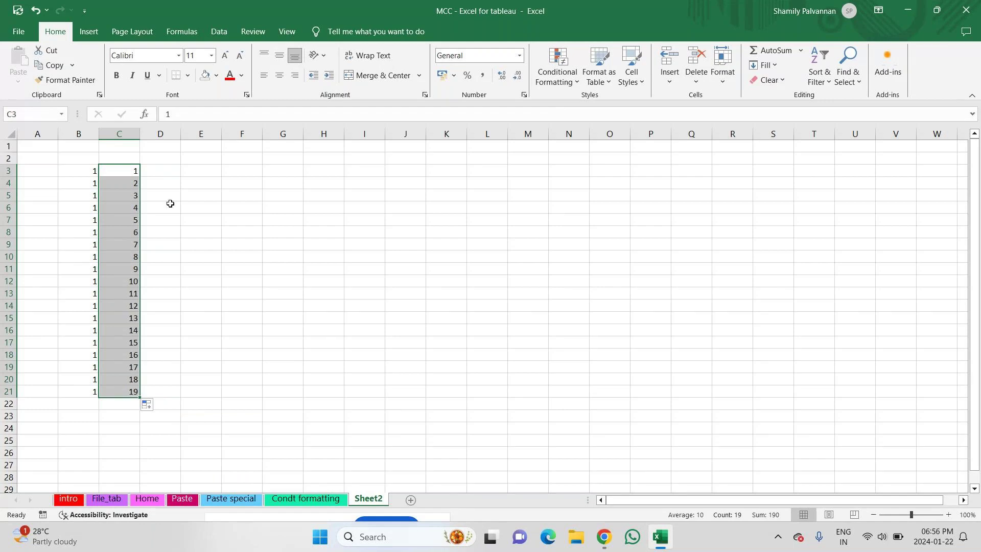
click(158, 171)
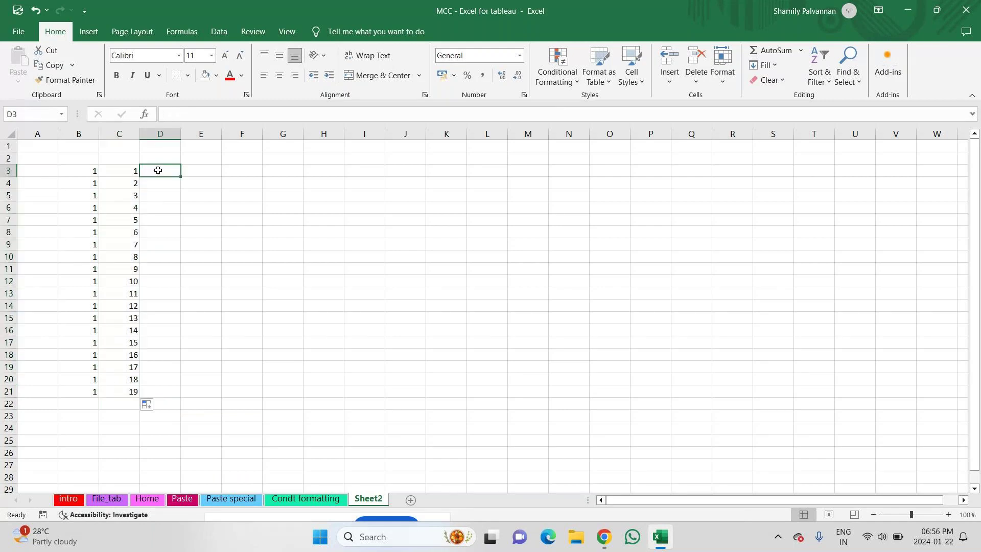
Fill D3:D21 with the series 1 to 19, removing the extra 20 in D22
text(1)
key(Return)
text(2)
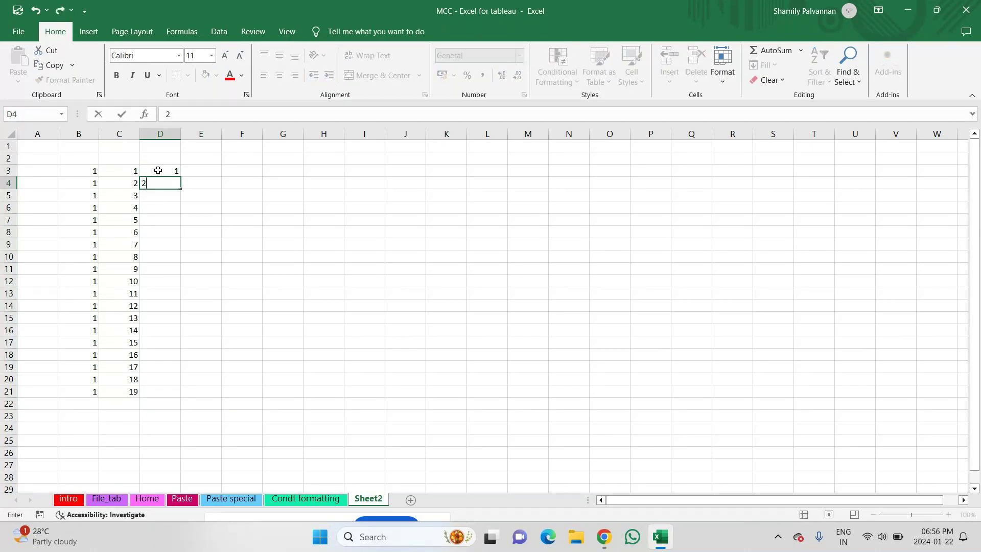
key(Return)
drag(163, 170, 183, 405)
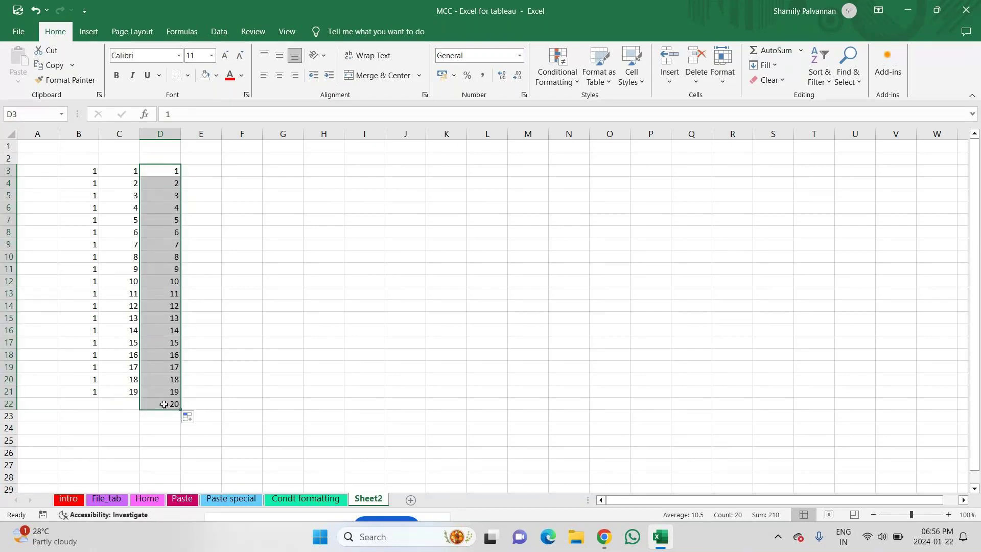
click(252, 396)
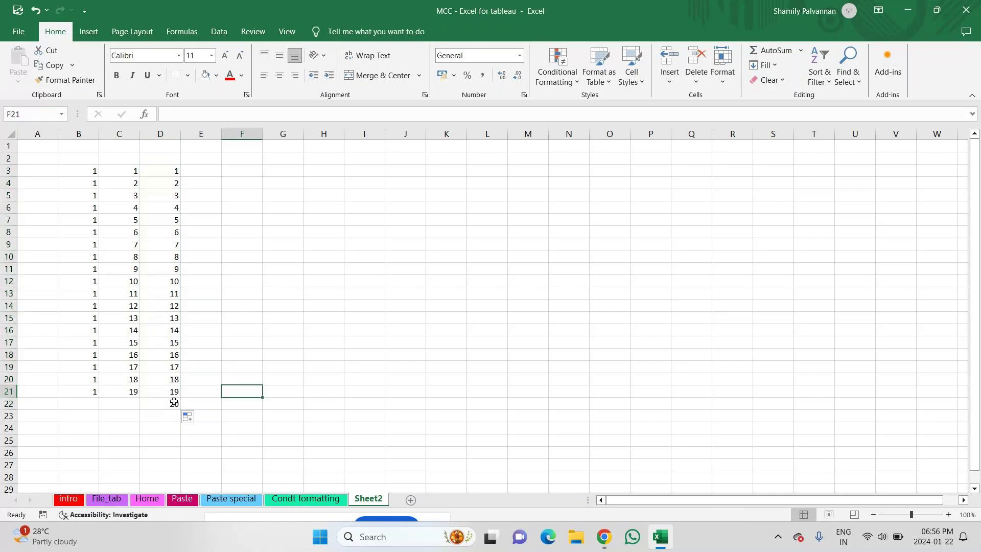
click(162, 404)
key(BackSpace)
key(Return)
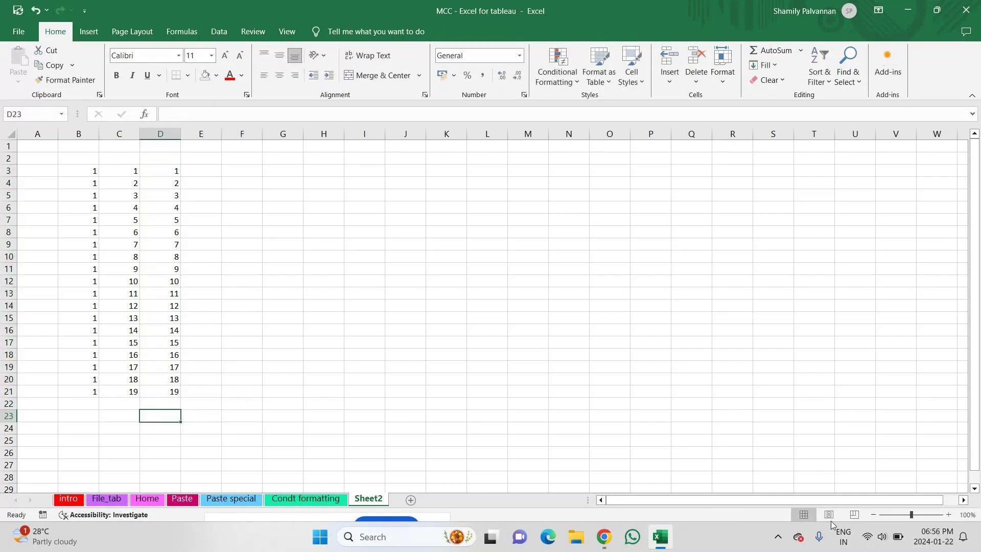
At 130% zoom, fill E3:E21 with even numbers 2 to 38 from a 2, 4 pattern
click(949, 514)
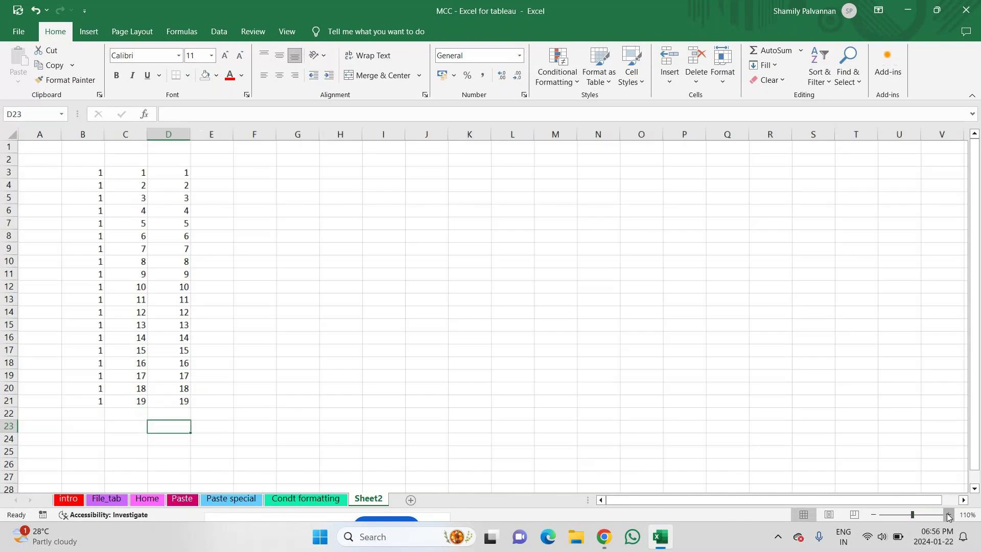
click(949, 514)
click(949, 515)
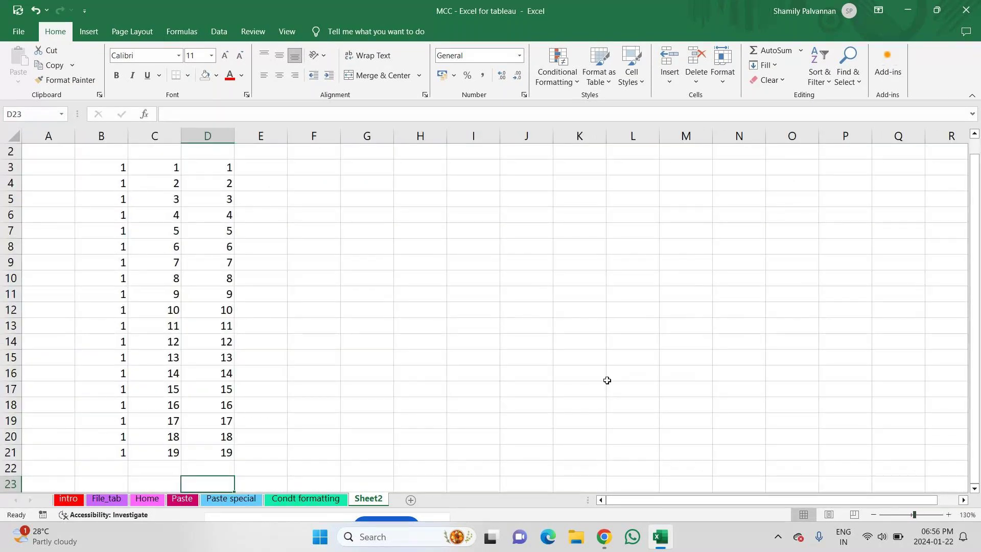
click(245, 169)
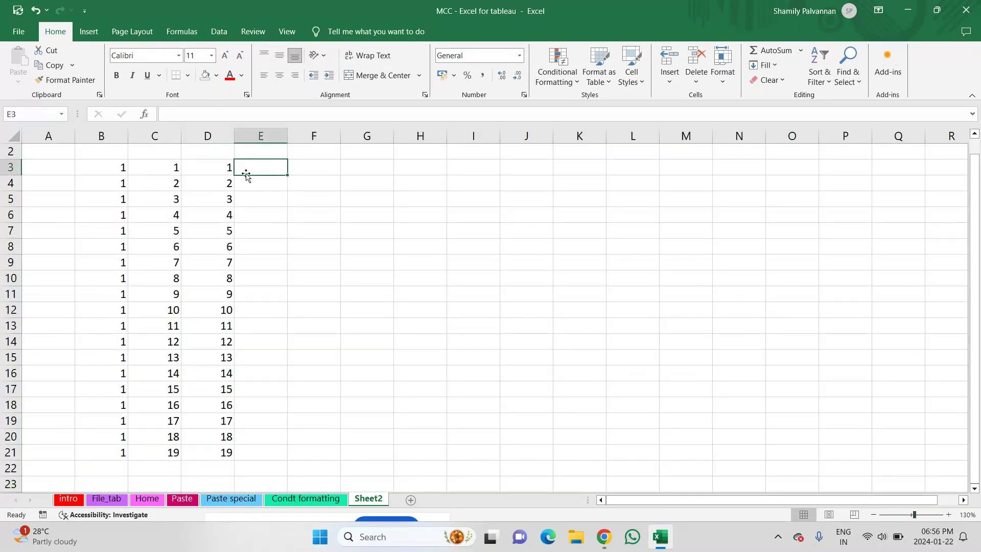
text(2)
key(Return)
text(4)
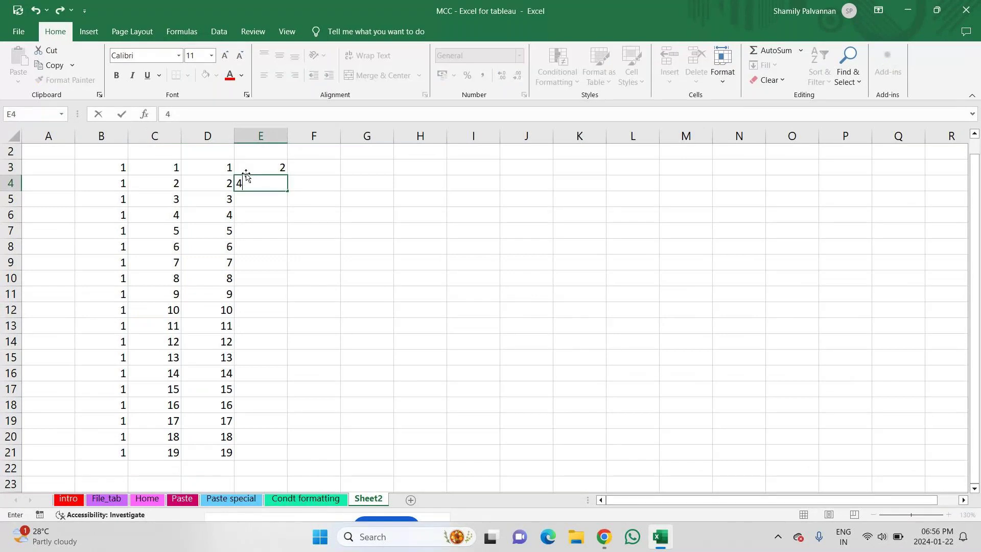
key(Return)
click(272, 168)
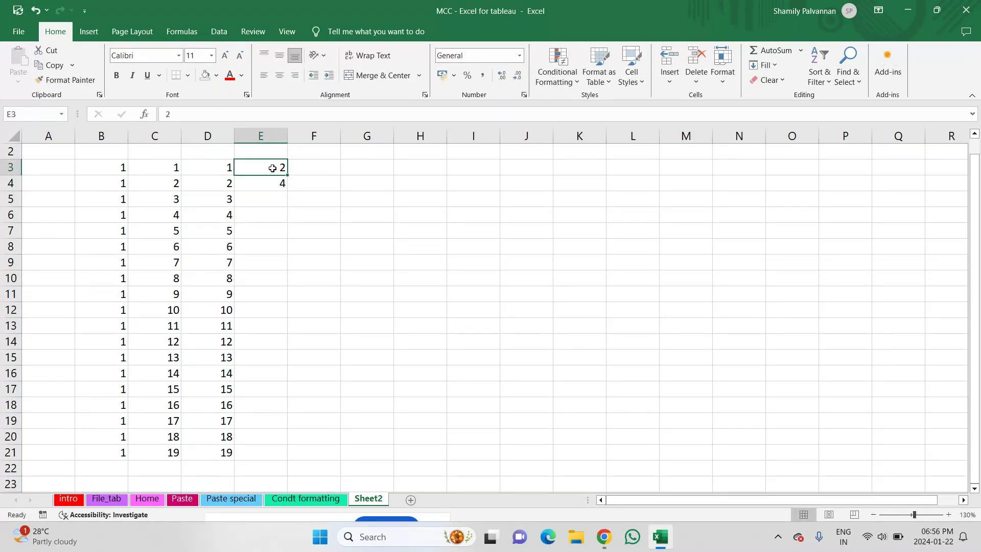
key(shift+Down)
drag(286, 187, 288, 459)
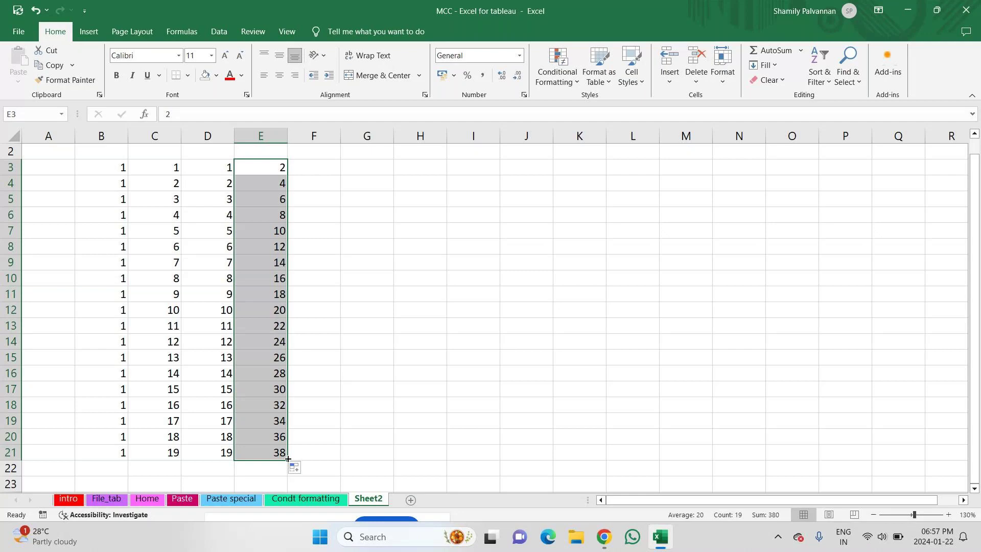
Fill F3:F21 with odd numbers 1 to 37 from a 1, 3 pattern
click(307, 163)
text(1)
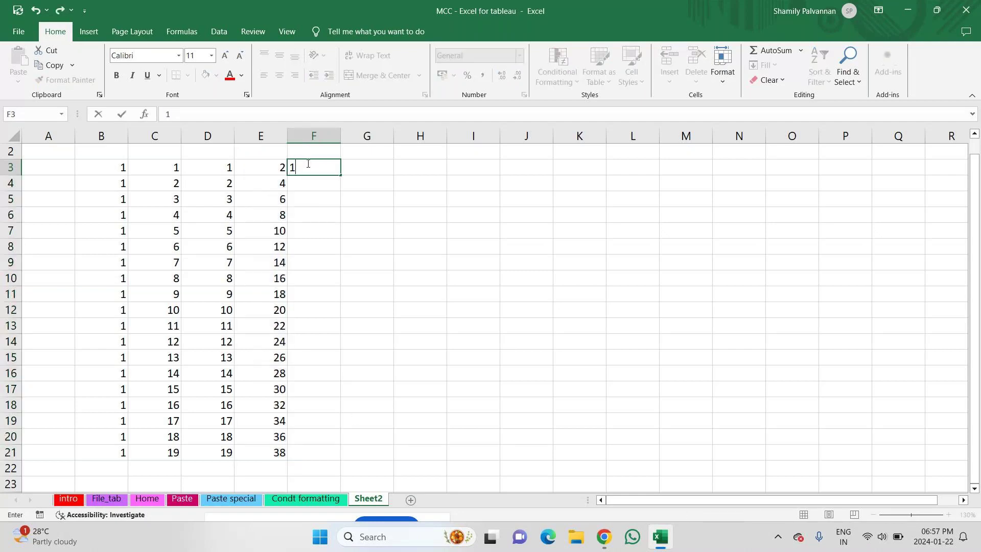
key(Return)
text(3)
key(Return)
click(314, 169)
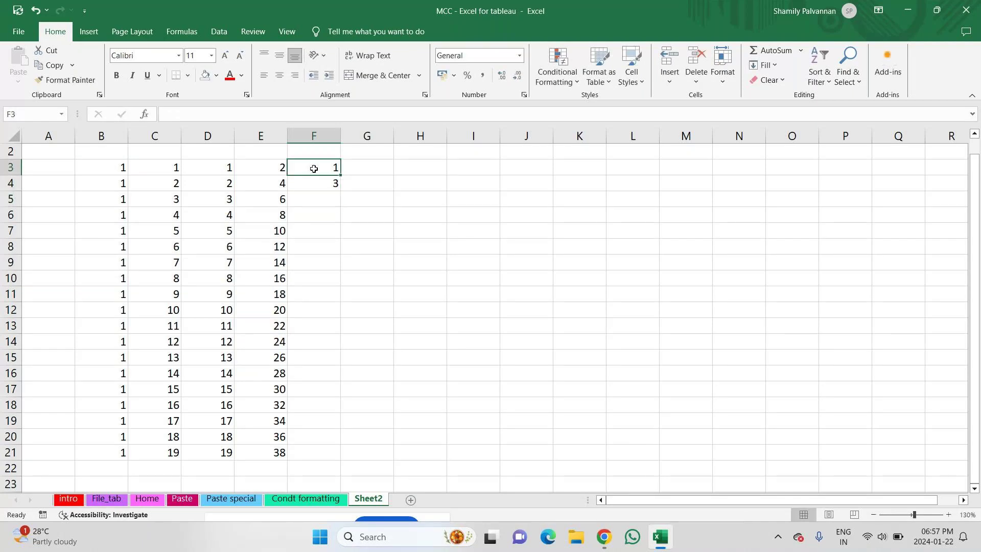
drag(314, 169, 318, 454)
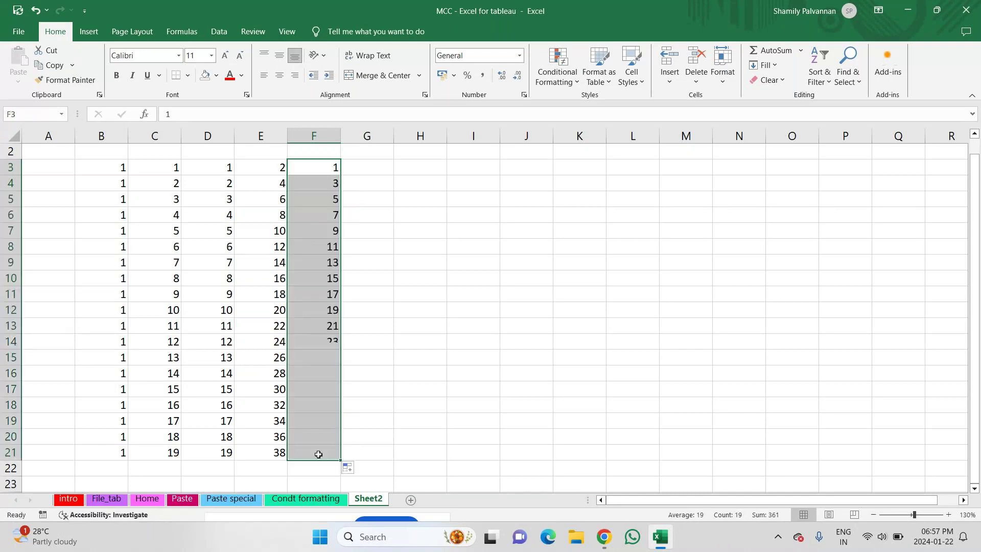
Fill G3:G21 with multiples of 11 up to 209
click(360, 167)
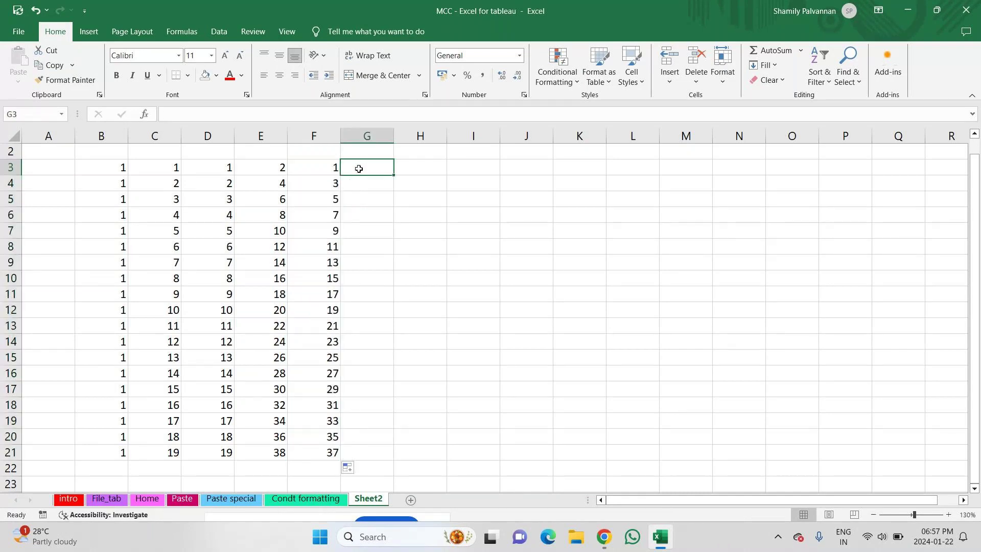
text(11)
key(Return)
text(22)
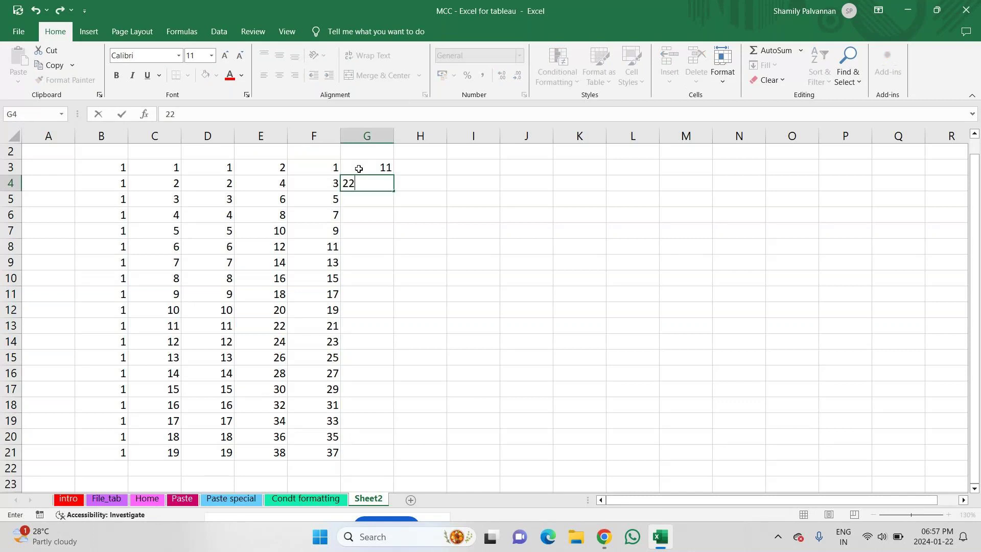
key(Return)
drag(384, 166, 394, 459)
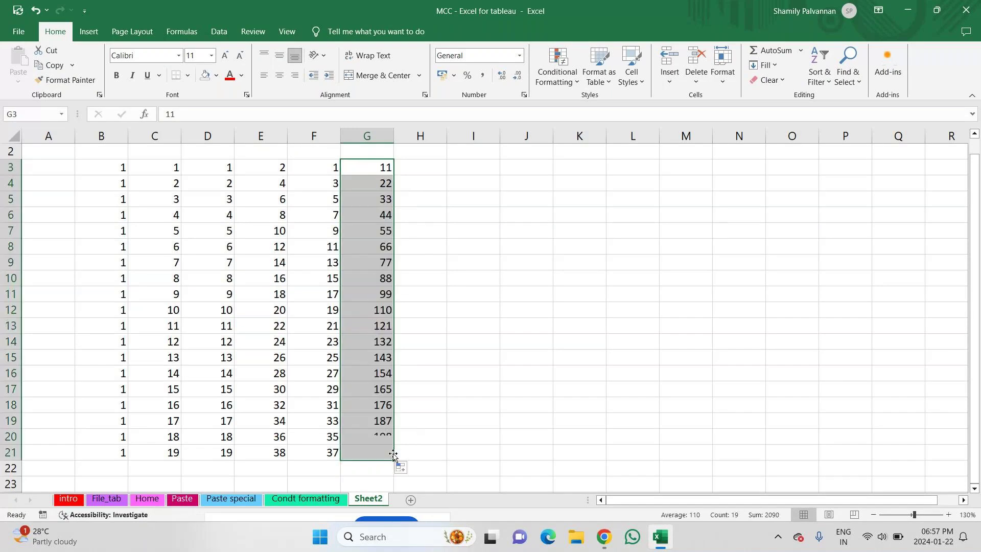
click(379, 173)
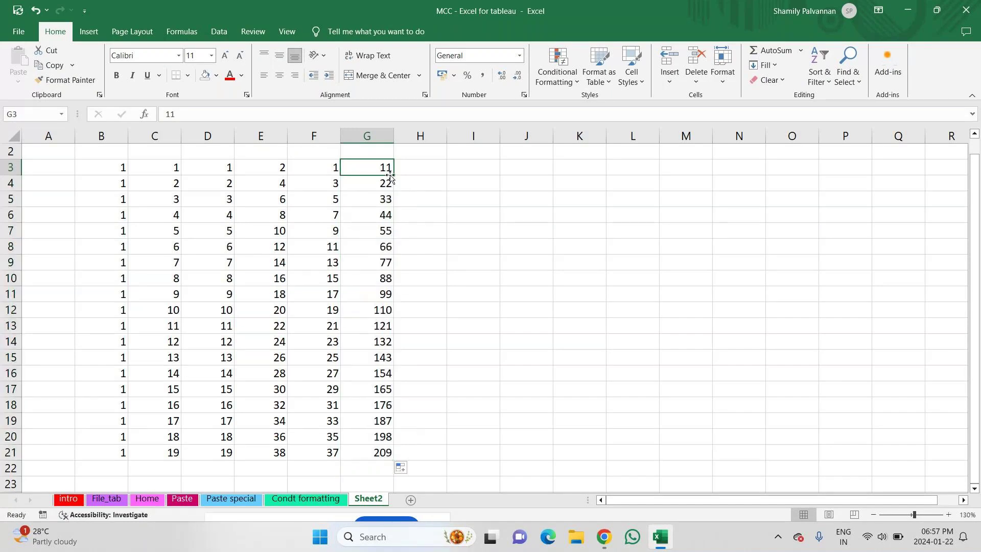
Enter 22 in H3 and extend the 11, 22 pattern across row 3 to N3
double_click(411, 172)
text(22)
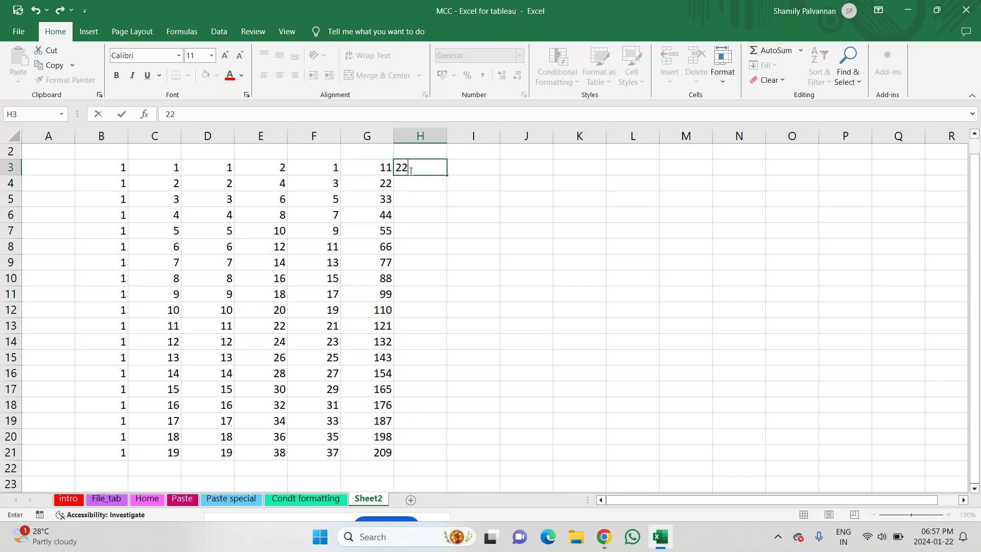
key(Return)
drag(379, 167, 751, 175)
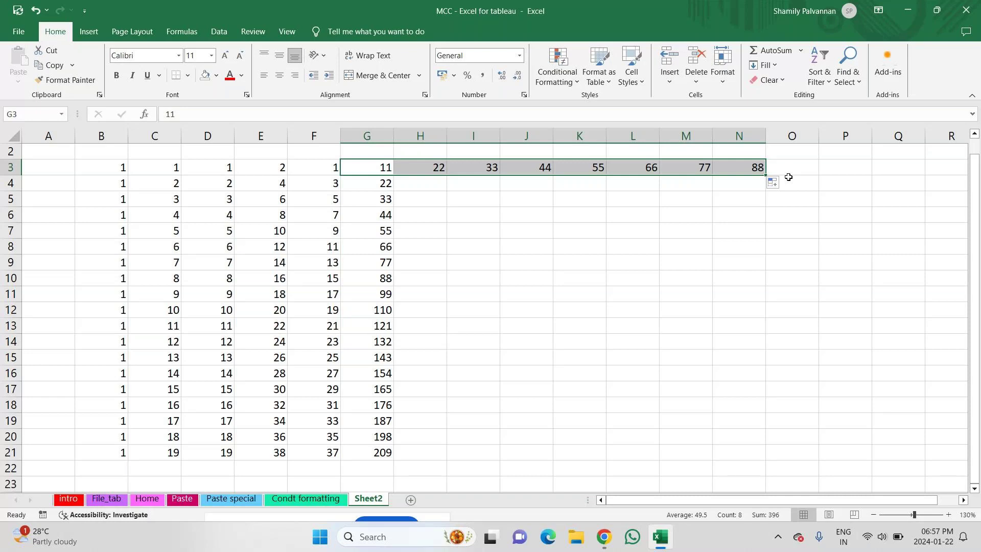
click(418, 162)
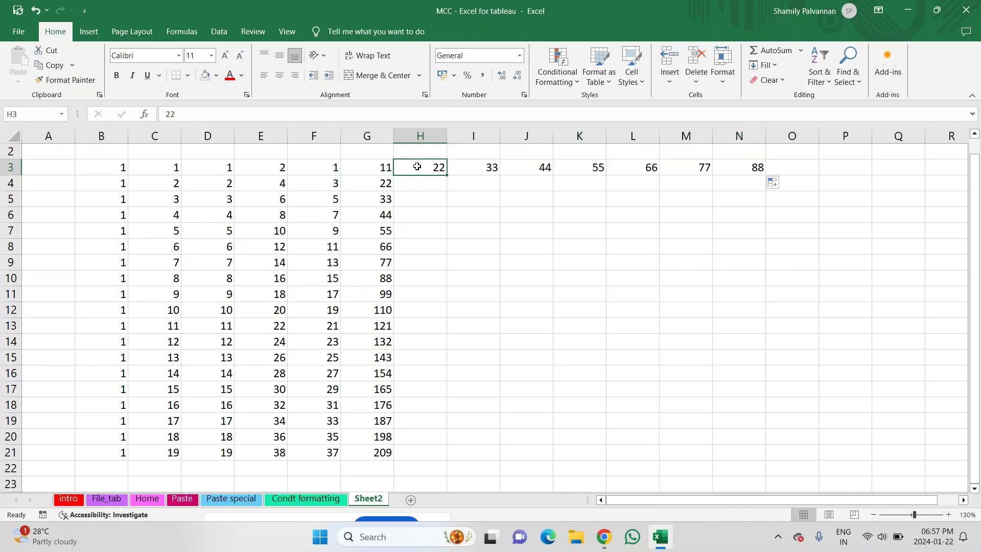
Autofill weekday names from Sunday down column H and from SUN down column I
text(Sunday)
key(Return)
click(417, 167)
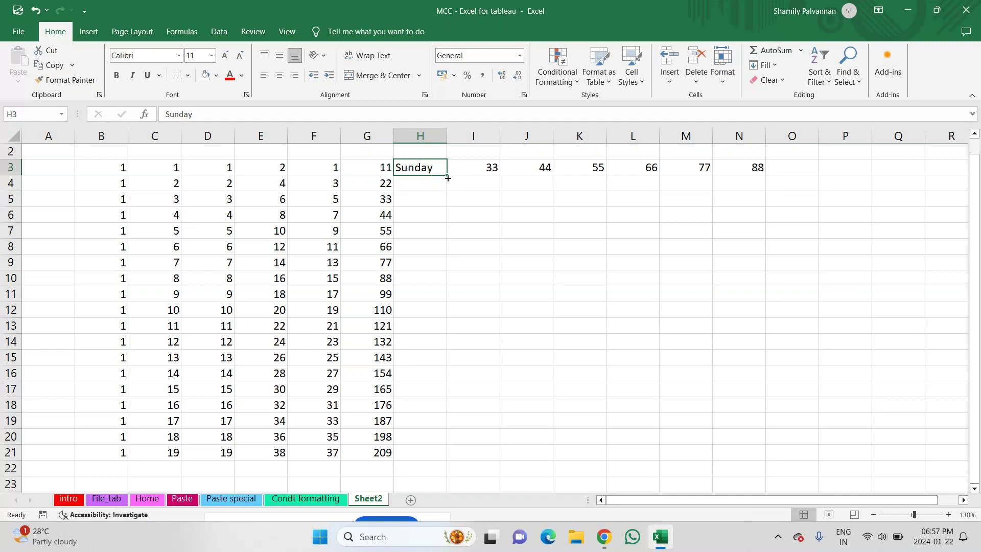
double_click(447, 178)
click(484, 163)
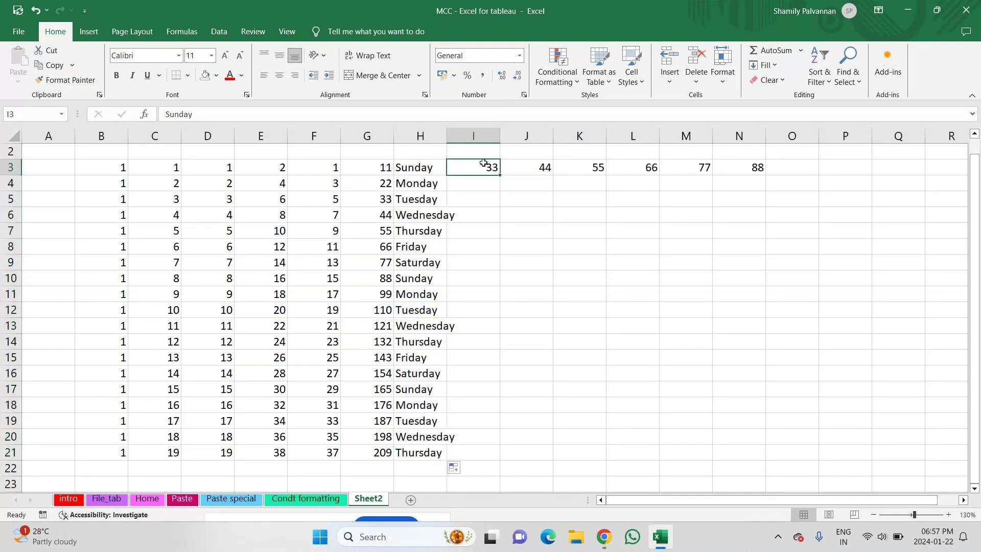
text(SUM)
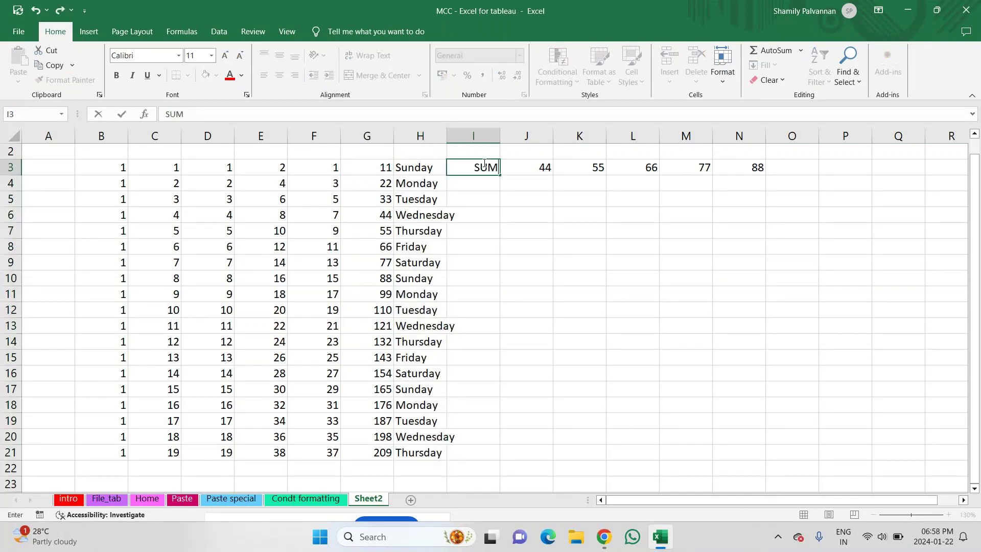
key(Return)
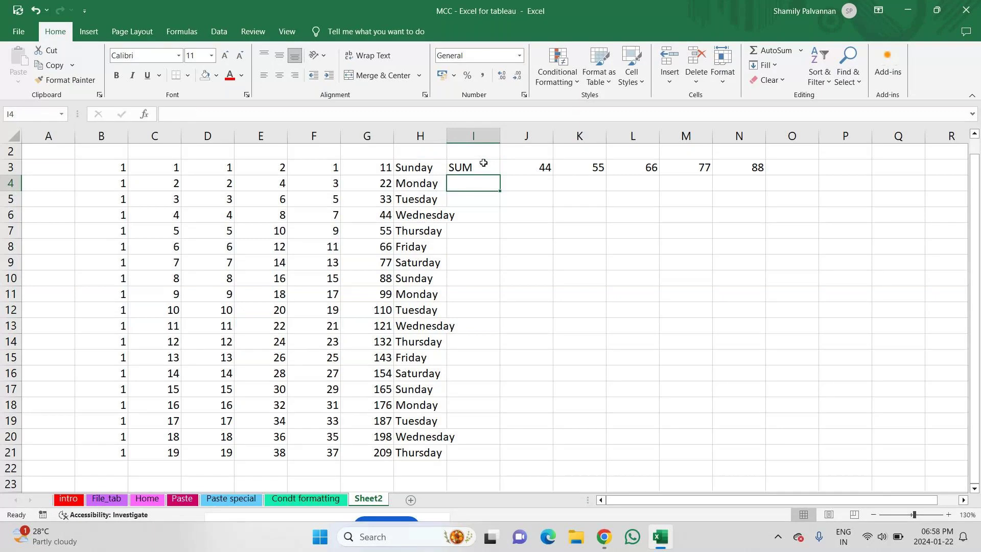
click(484, 163)
text(SUN)
key(Return)
click(482, 166)
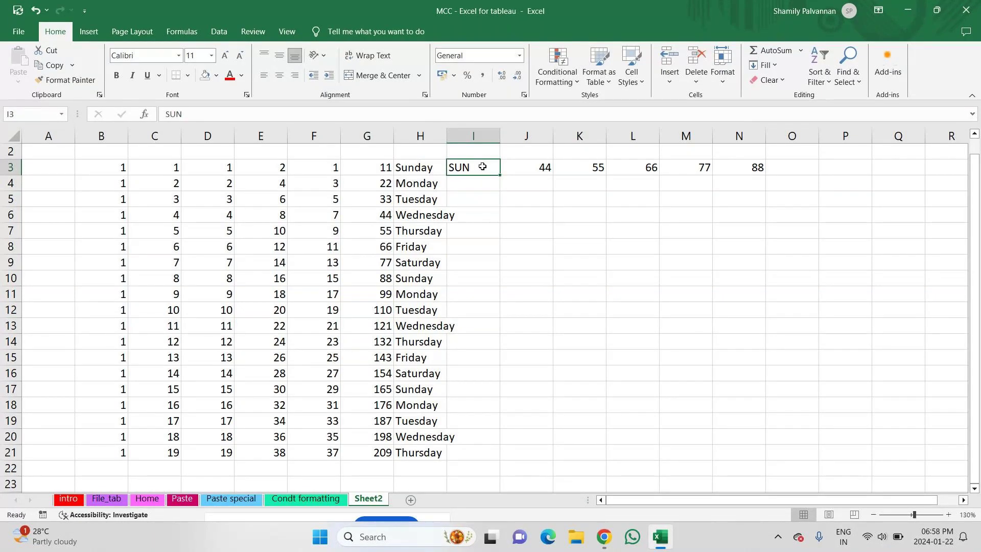
double_click(500, 175)
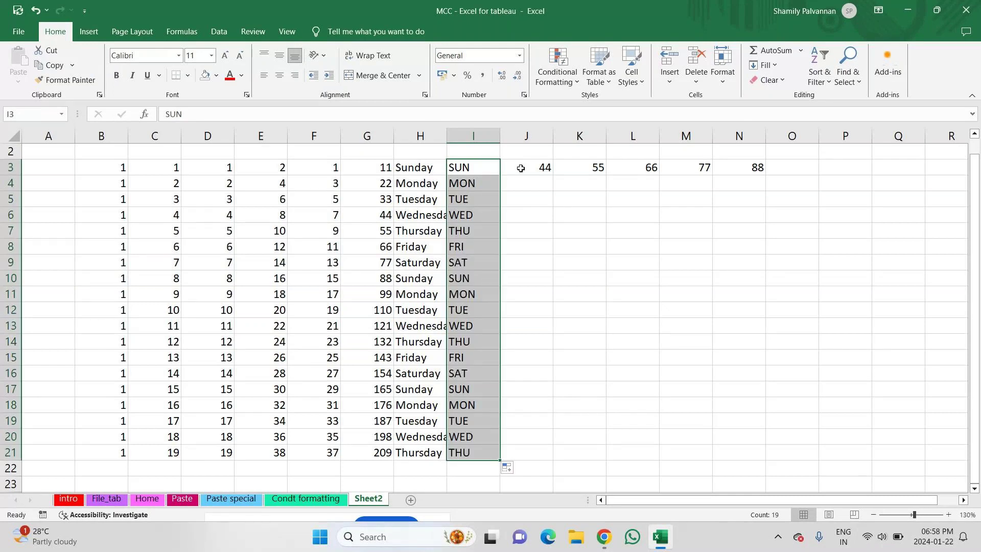
Autofill month names from January in column J and from JAN in column K to row 21
click(521, 168)
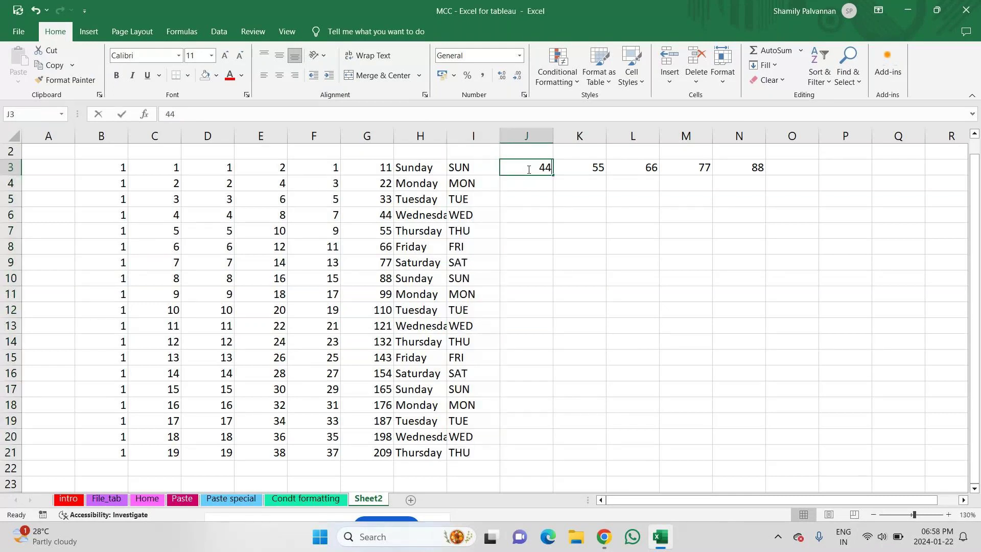
text(January)
key(Return)
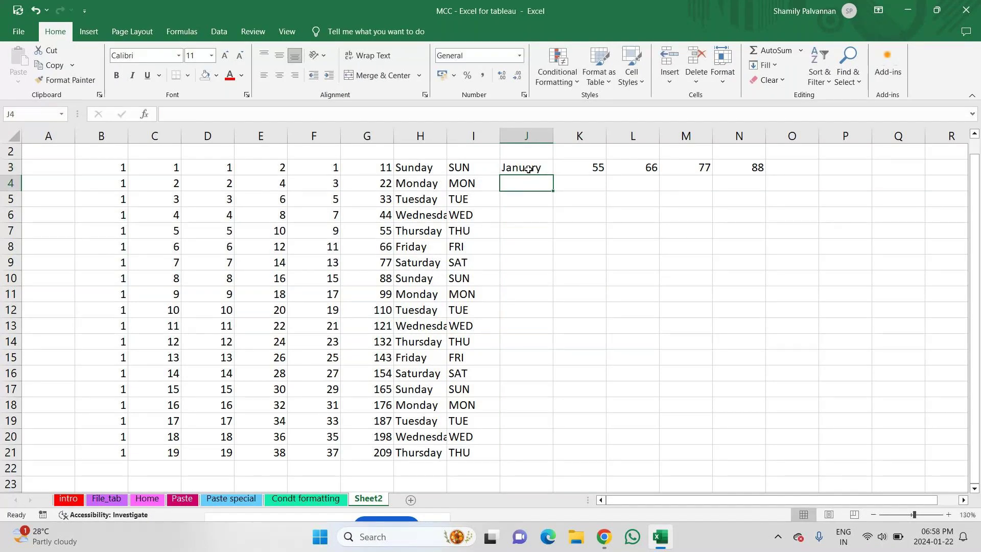
click(529, 169)
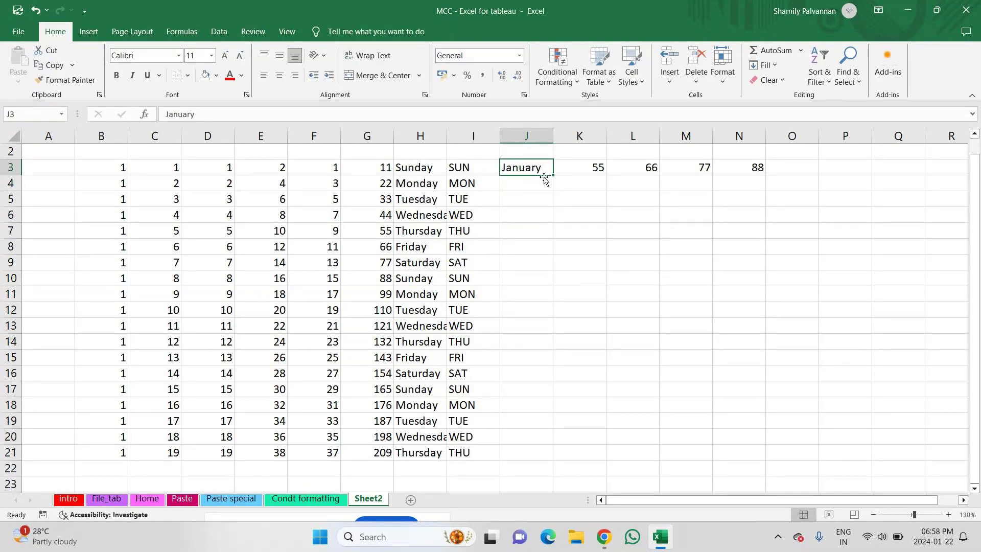
drag(552, 175, 544, 457)
click(586, 170)
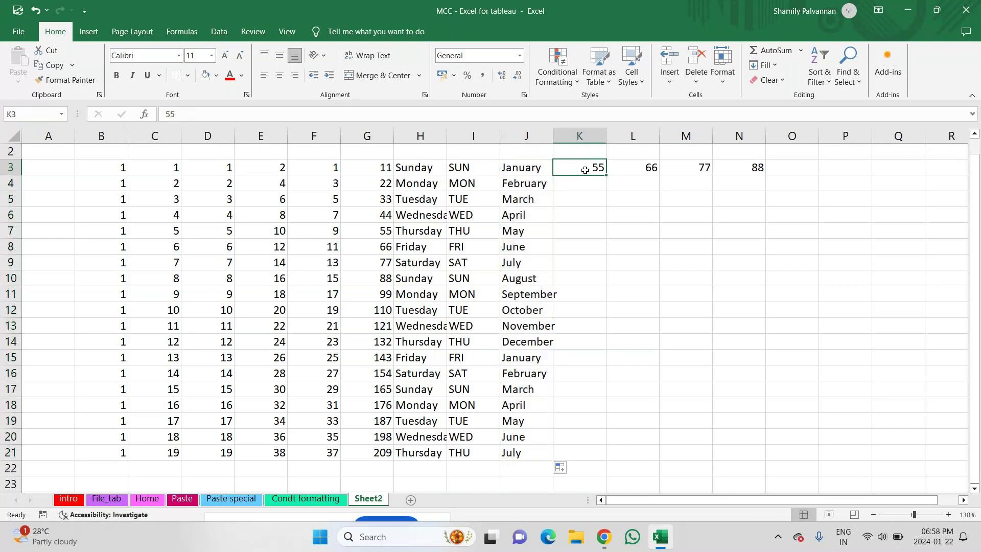
text(JAN)
key(Return)
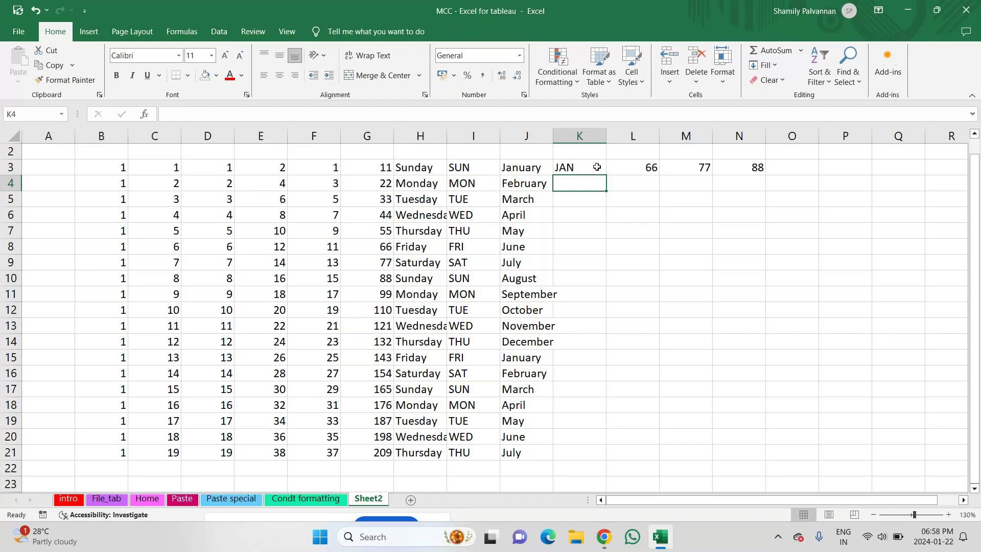
click(597, 167)
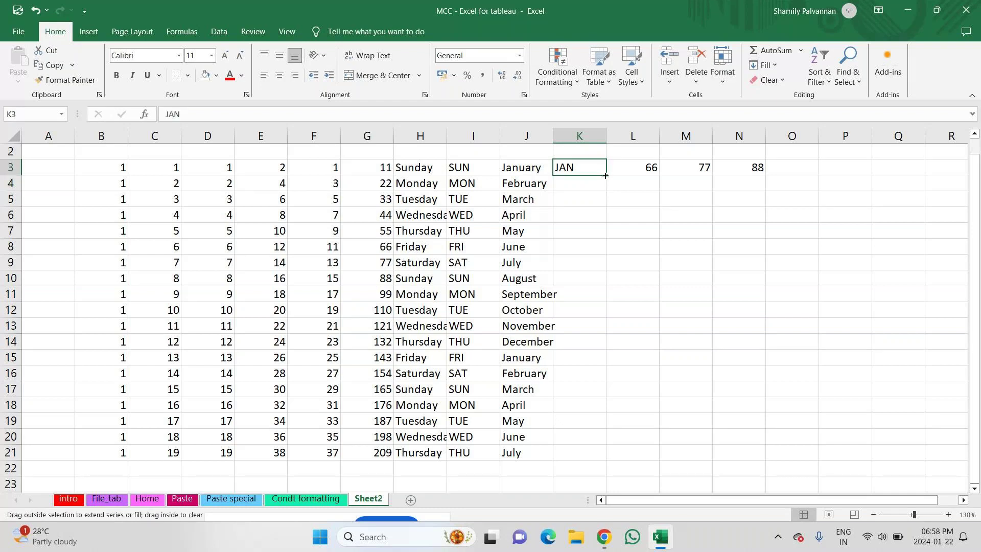
drag(605, 175, 583, 467)
click(637, 171)
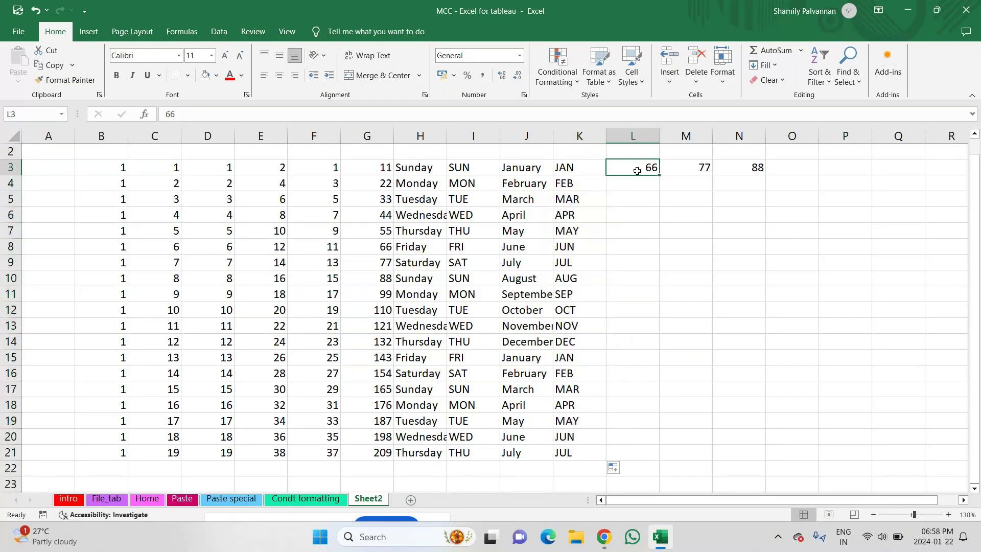
Enter the year 2024 in cell L3
text(200)
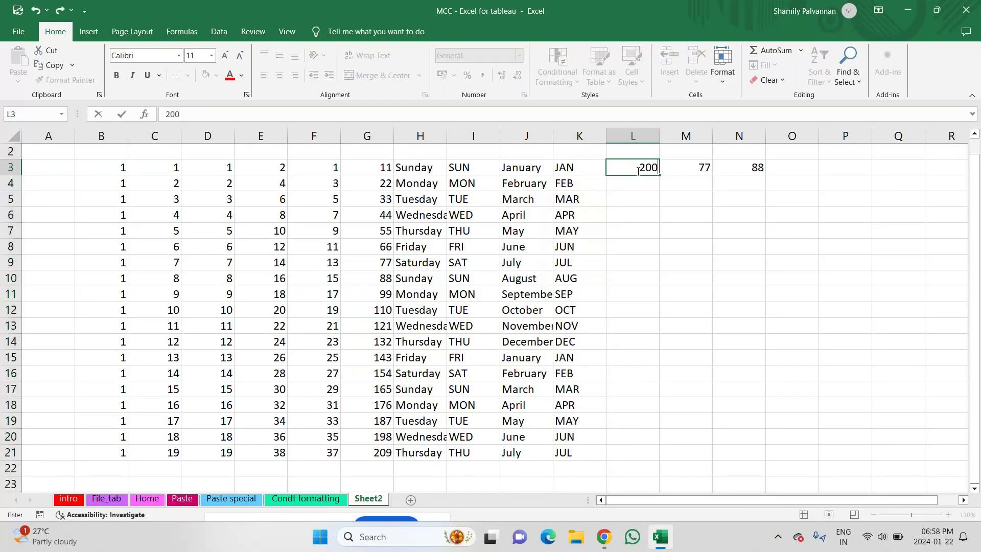
key(BackSpace)
text(2)
text(4)
key(Return)
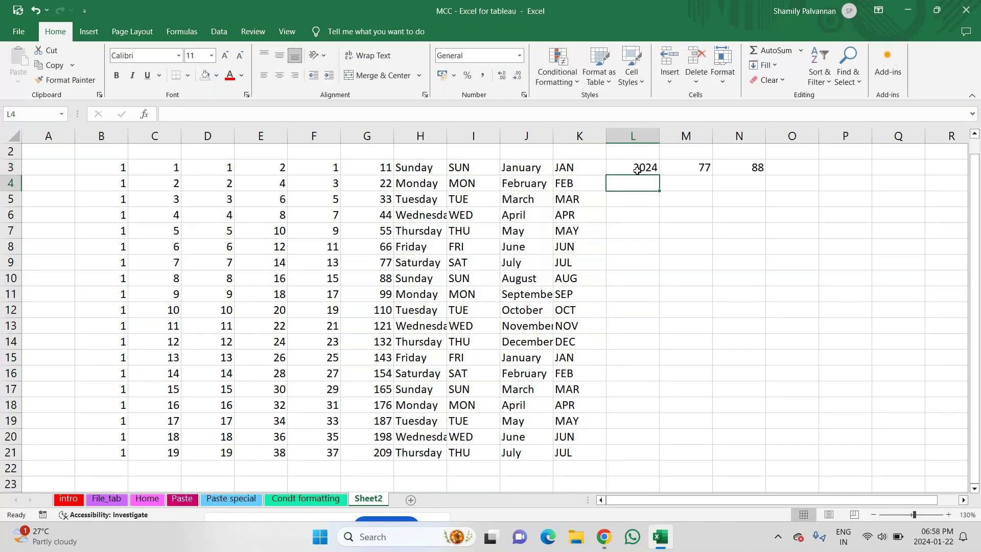
Fill L3:L21 as a series from 2024 to 2042, then select B3:B21
click(649, 170)
drag(659, 174, 656, 456)
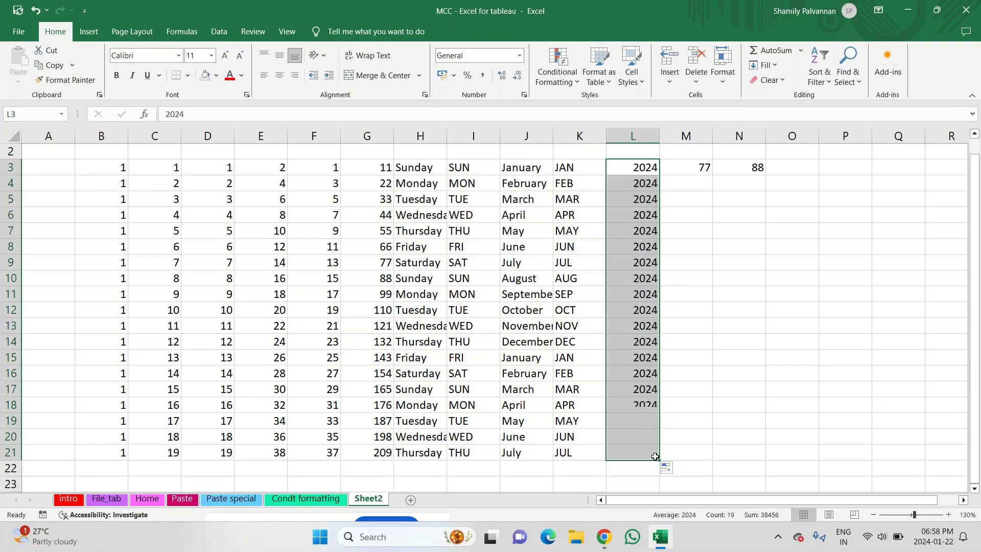
click(676, 468)
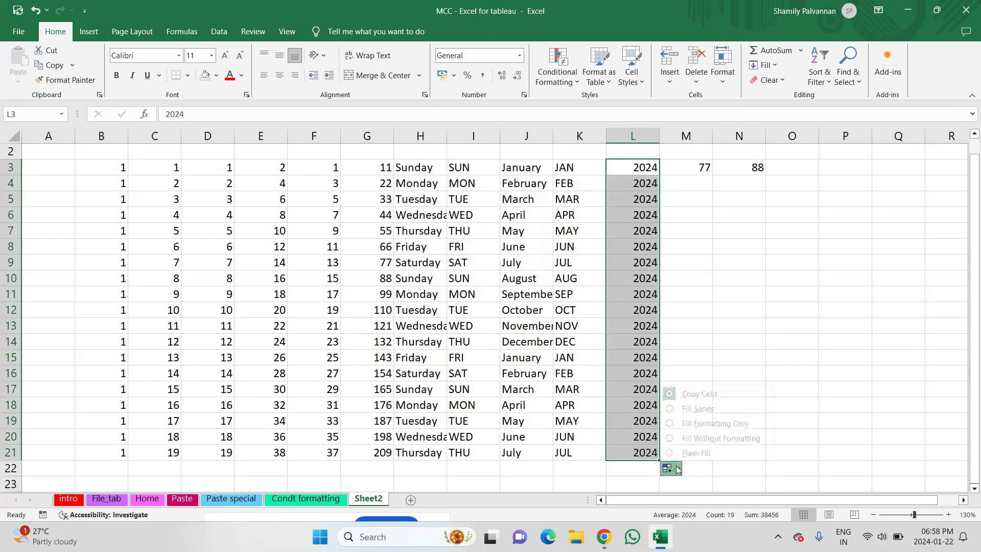
click(692, 409)
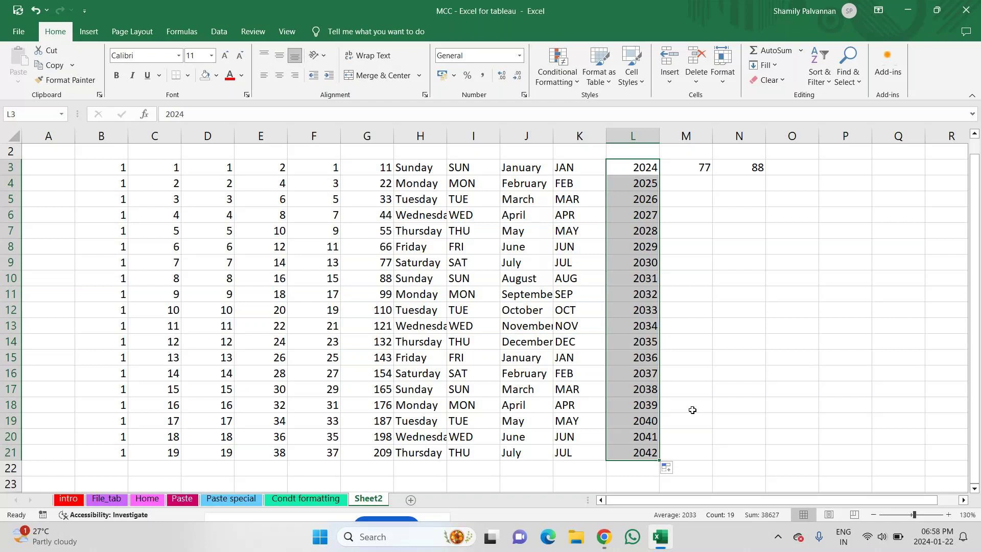
click(124, 169)
double_click(127, 174)
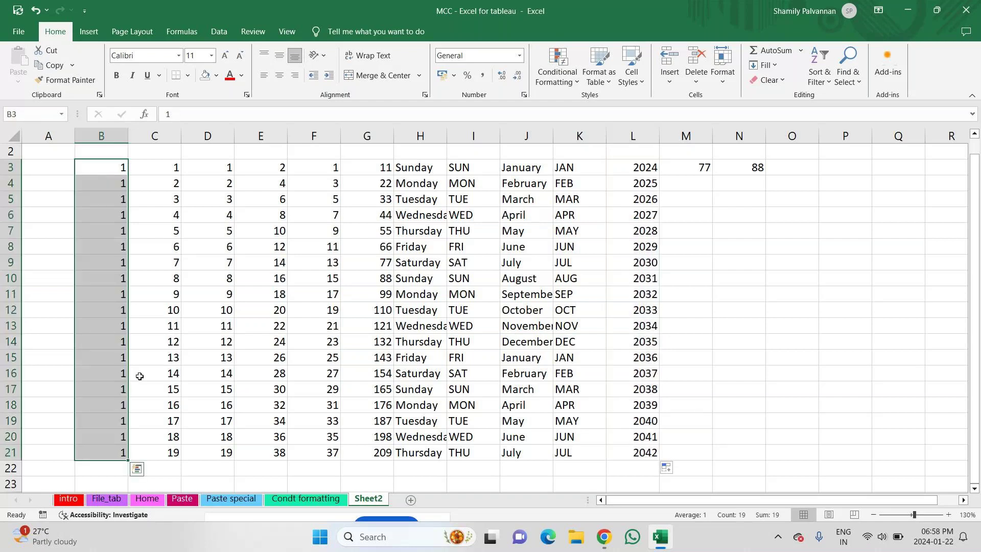
Bold the B3:B21 values, italicise C3:C21 and underline D3:D21
click(116, 75)
drag(163, 167, 166, 454)
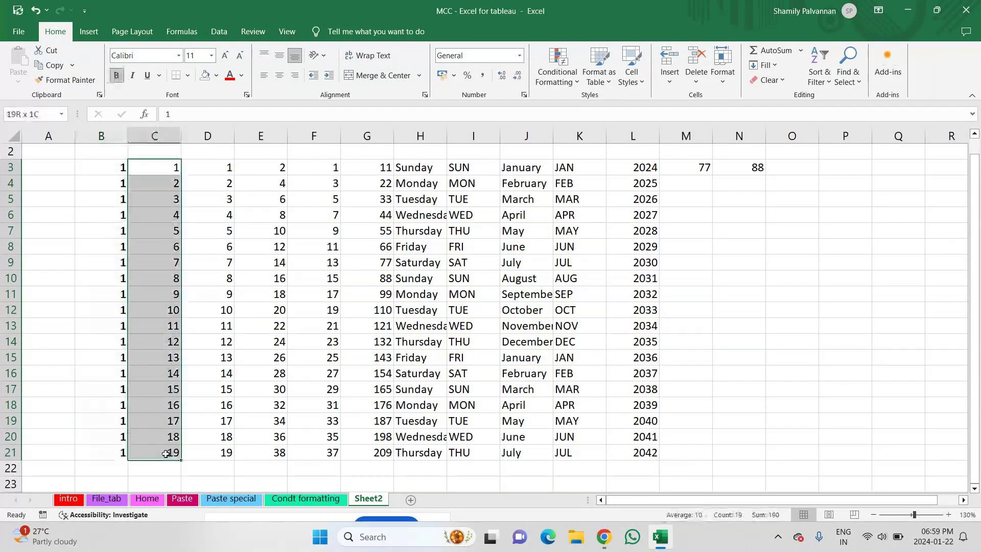
click(132, 76)
drag(208, 168, 225, 452)
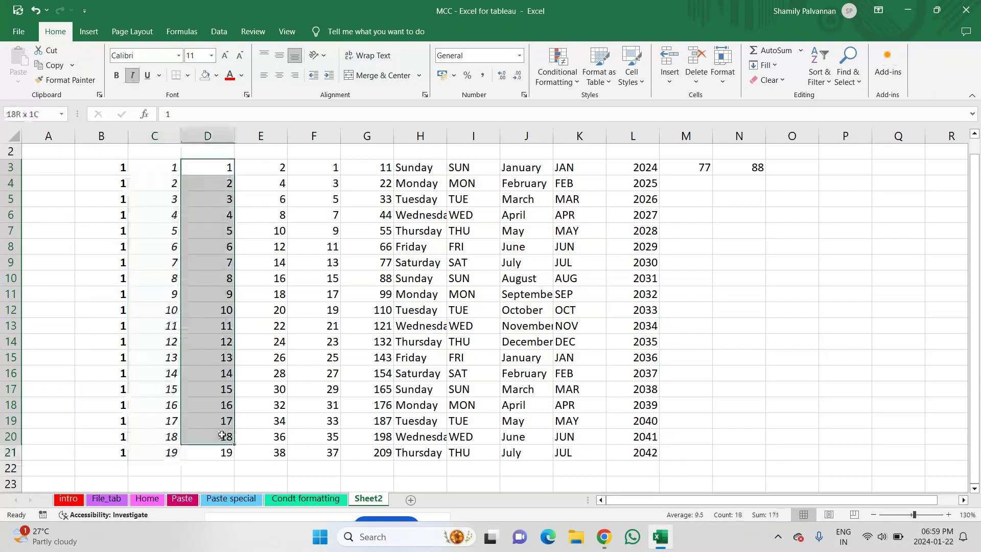
click(147, 76)
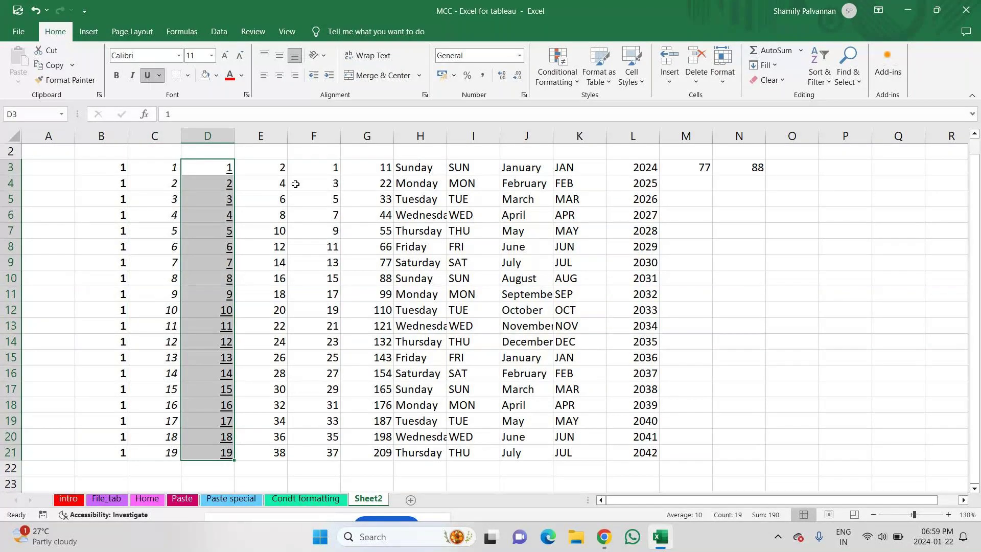
Set E3:E21 to Bahnschrift SemiBold and increase the font size of F3:F21
drag(271, 168, 281, 453)
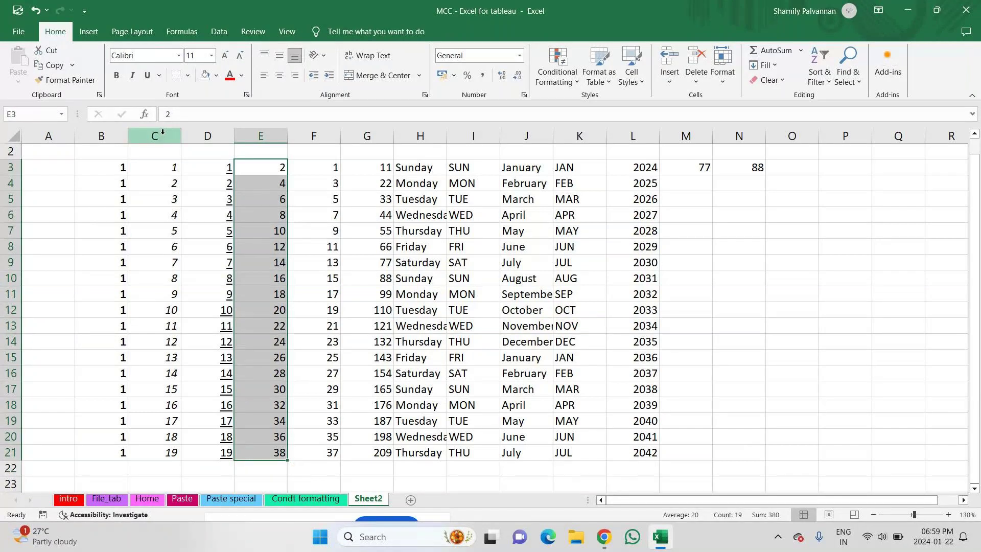
click(179, 55)
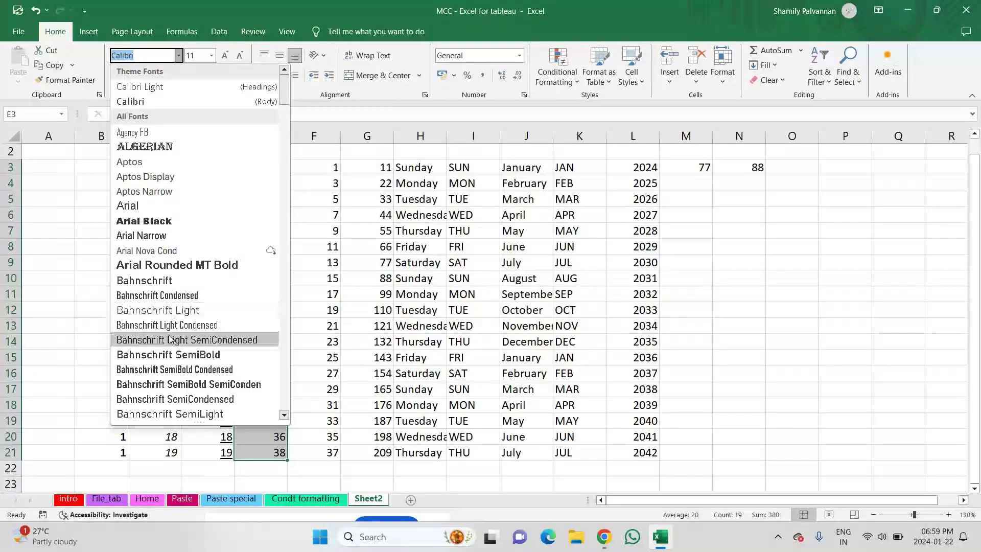
click(170, 354)
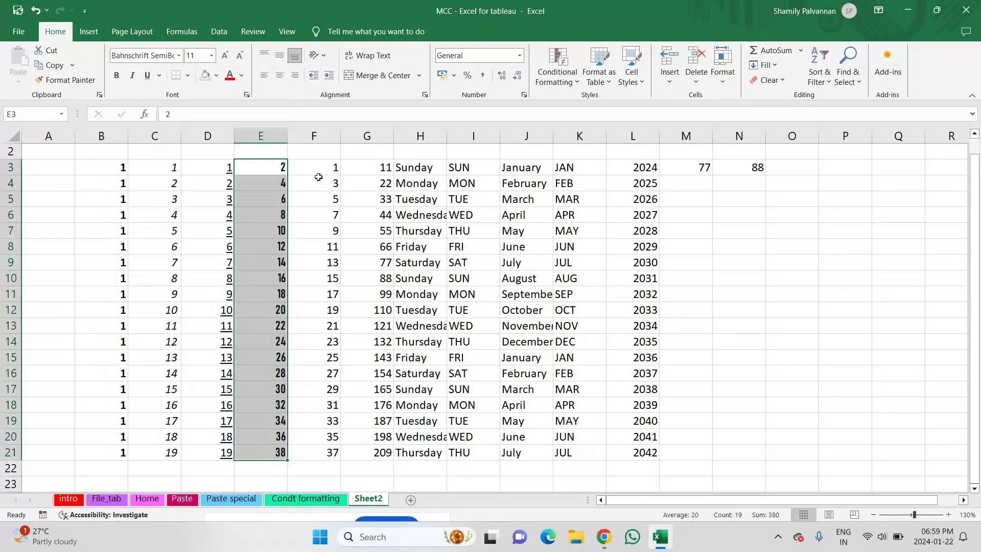
click(319, 177)
drag(321, 169, 329, 452)
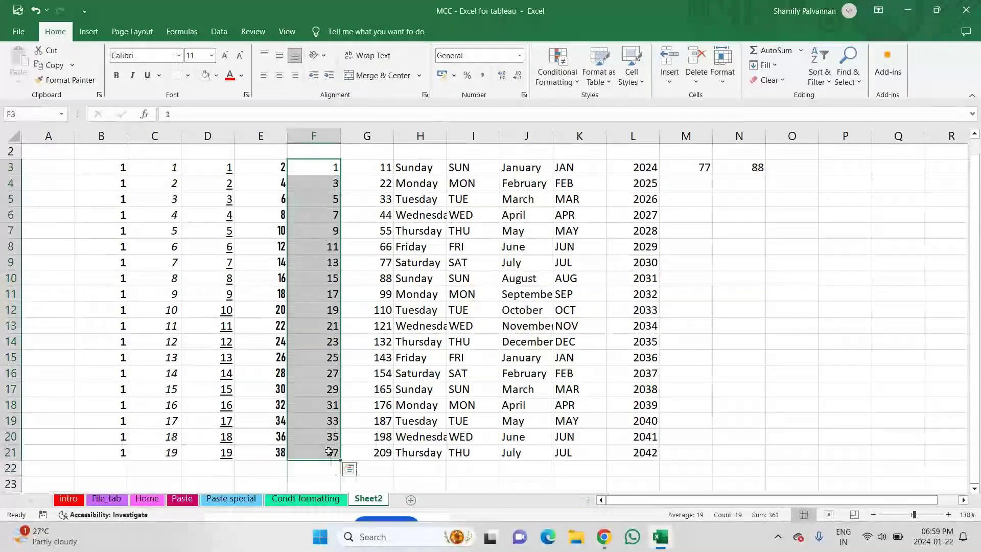
click(224, 56)
click(224, 56)
drag(419, 171, 418, 531)
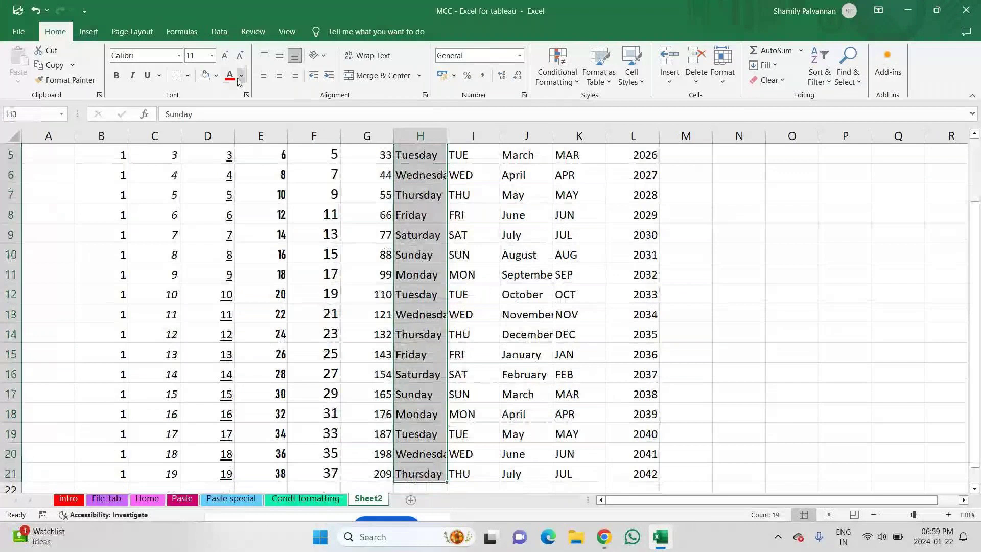
Make the weekday names in H3:H21 bold and purple
click(240, 76)
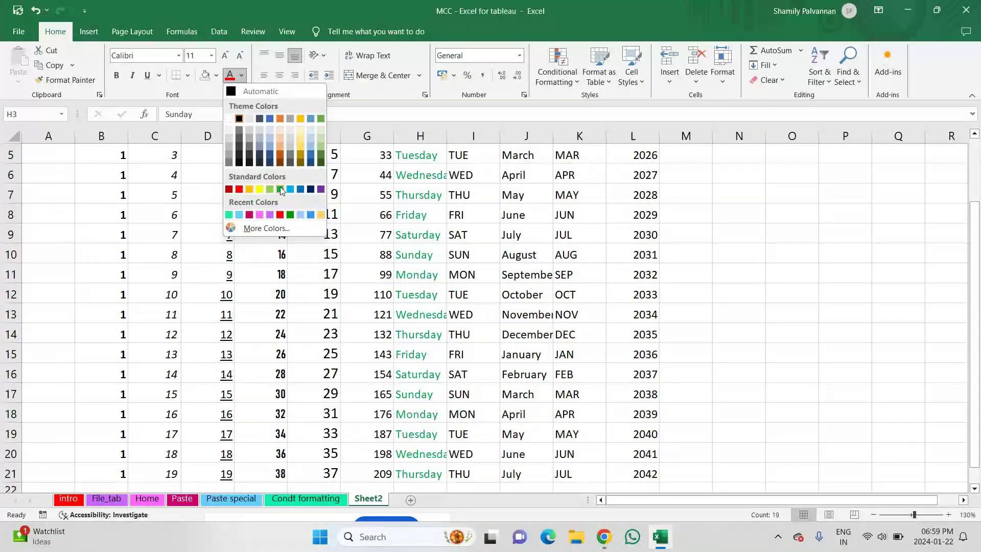
click(318, 192)
scroll(318, 192, up, 2)
click(116, 76)
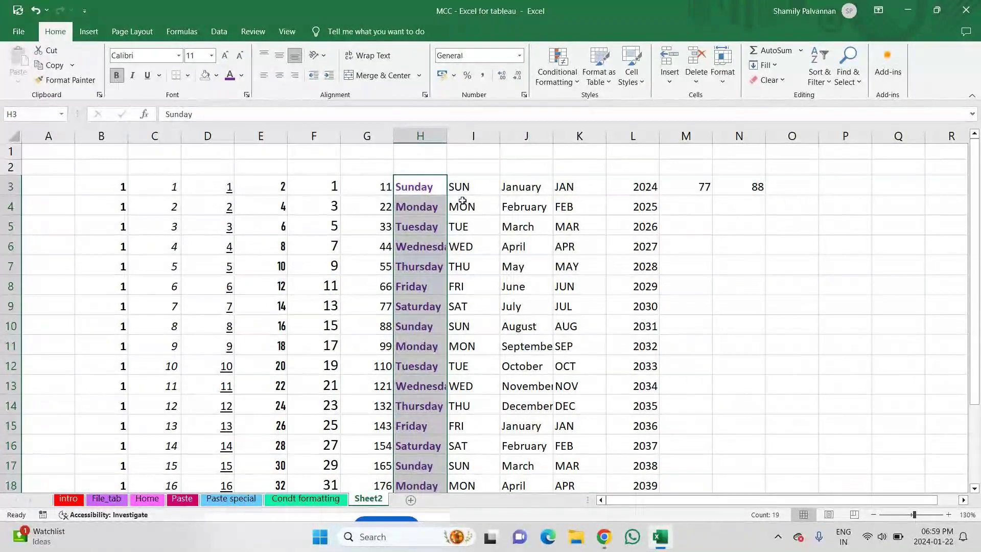
Give the month names in J3:J21 a yellow fill
drag(508, 188, 526, 478)
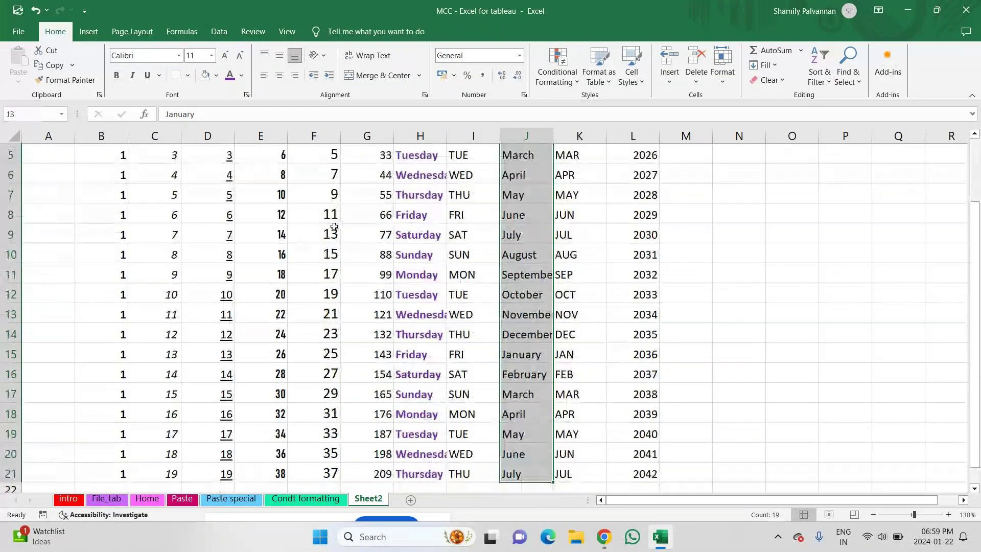
click(217, 75)
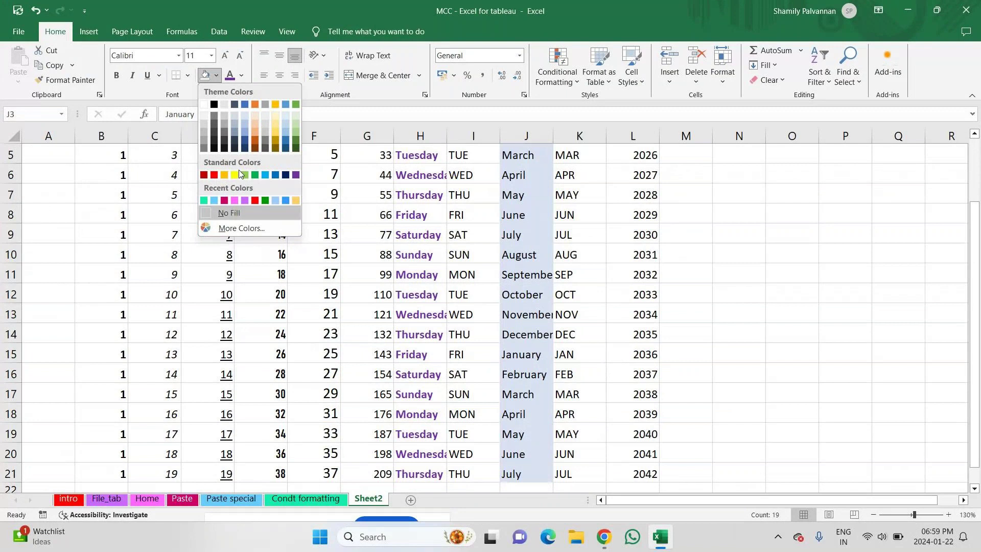
click(238, 172)
scroll(396, 321, up, 2)
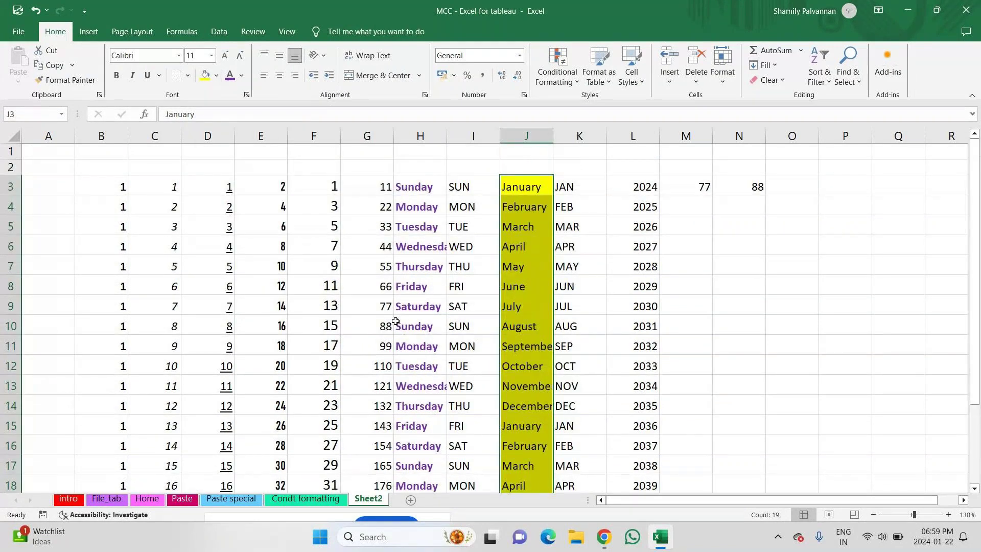
click(784, 81)
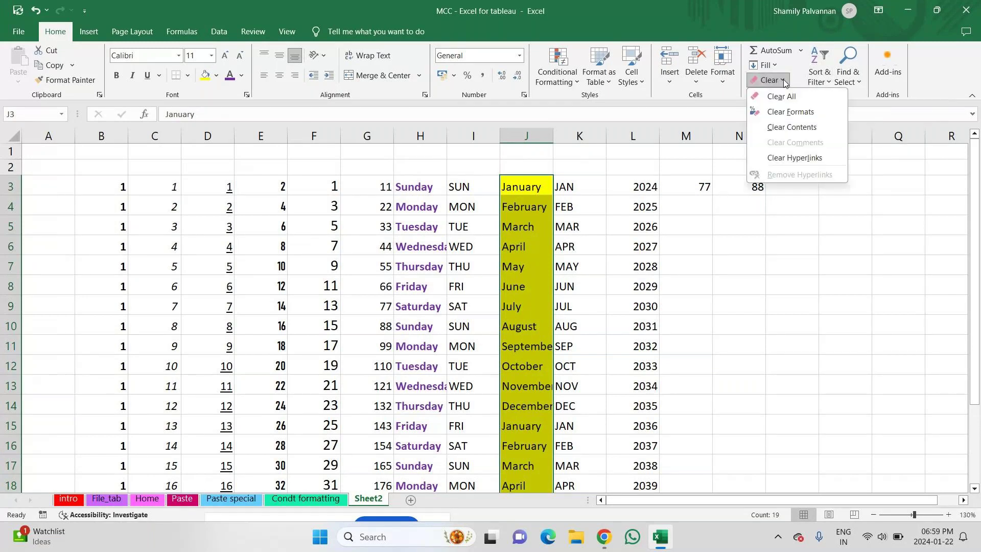
click(802, 111)
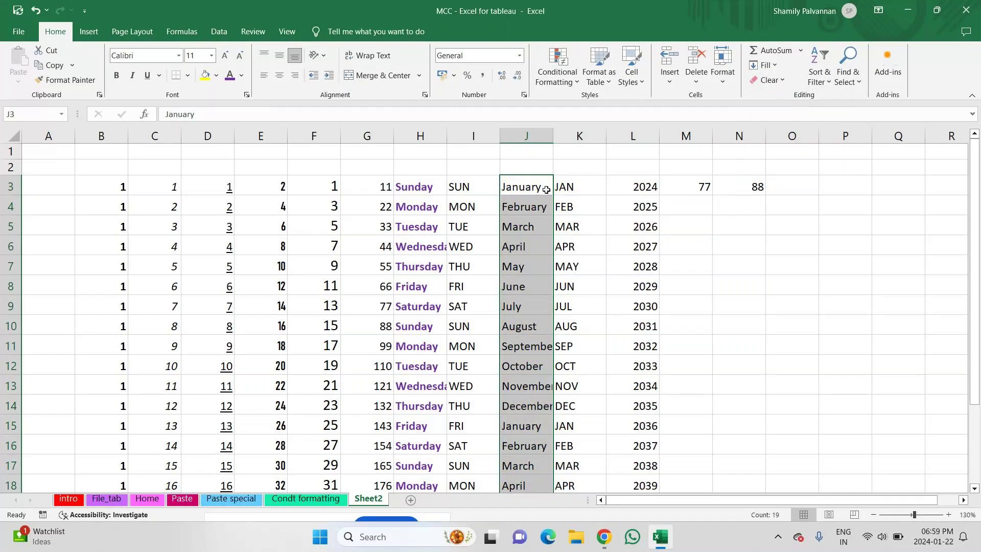
key(ctrl+z)
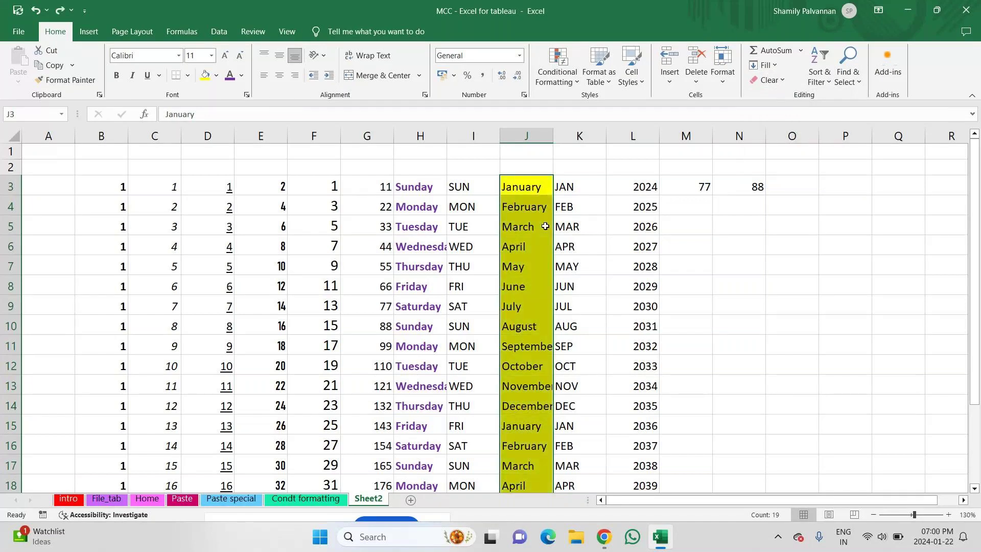
key(ctrl+a)
scroll(853, 147, down, 1)
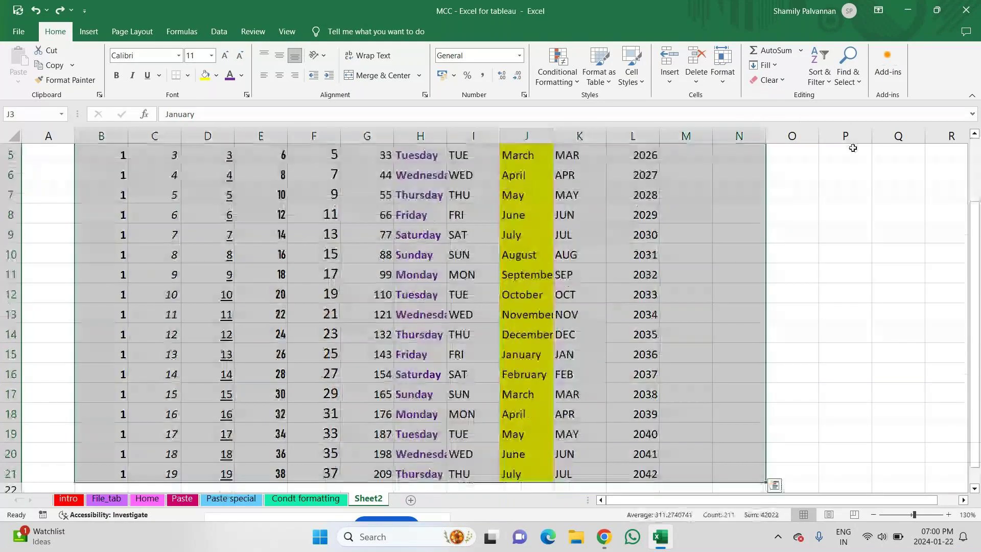
click(770, 80)
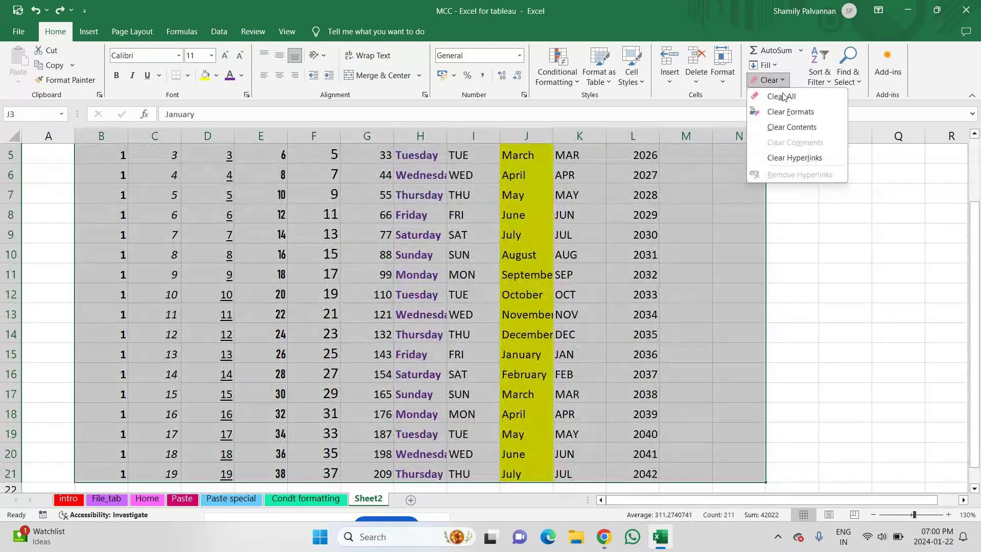
click(787, 111)
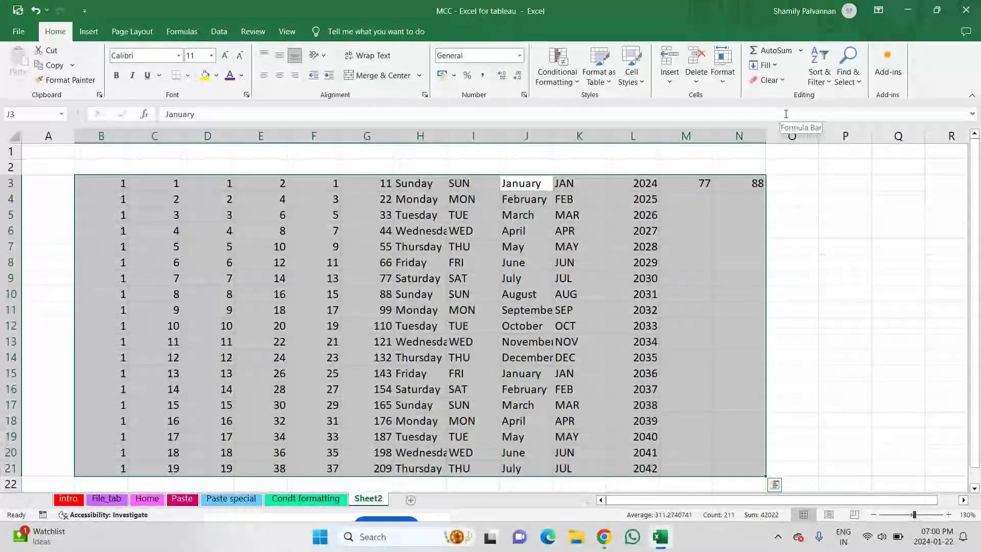
key(ctrl+z)
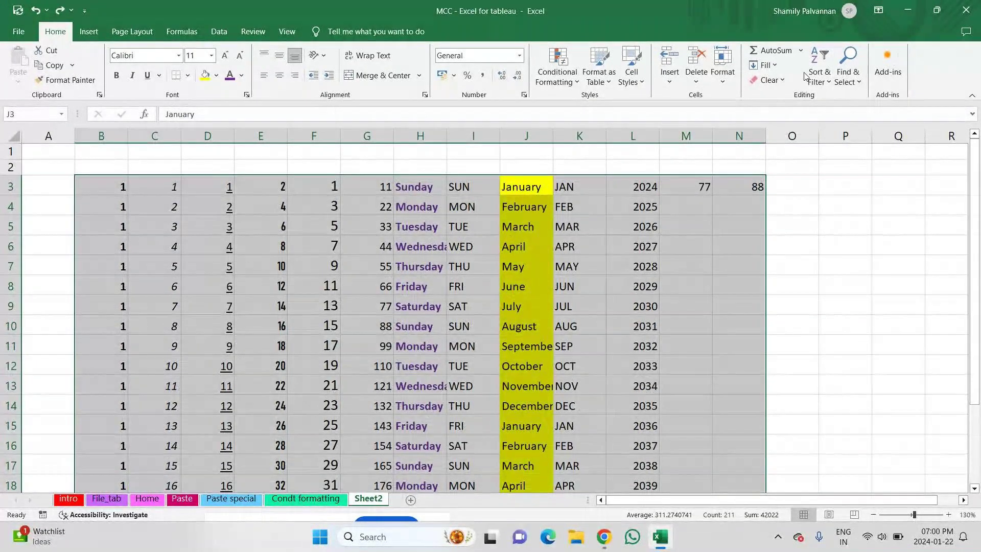
click(783, 81)
click(781, 111)
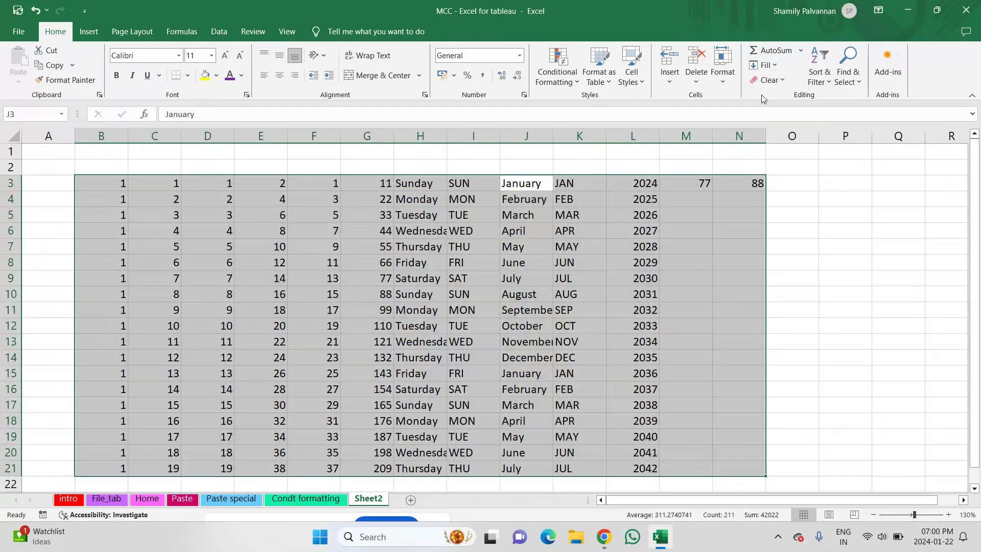
key(ctrl+z)
click(775, 79)
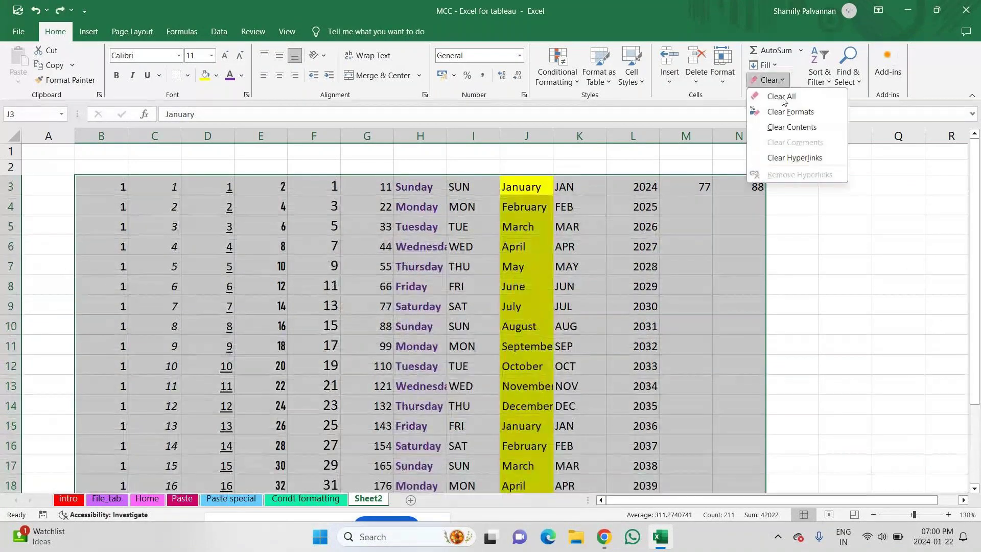
click(792, 127)
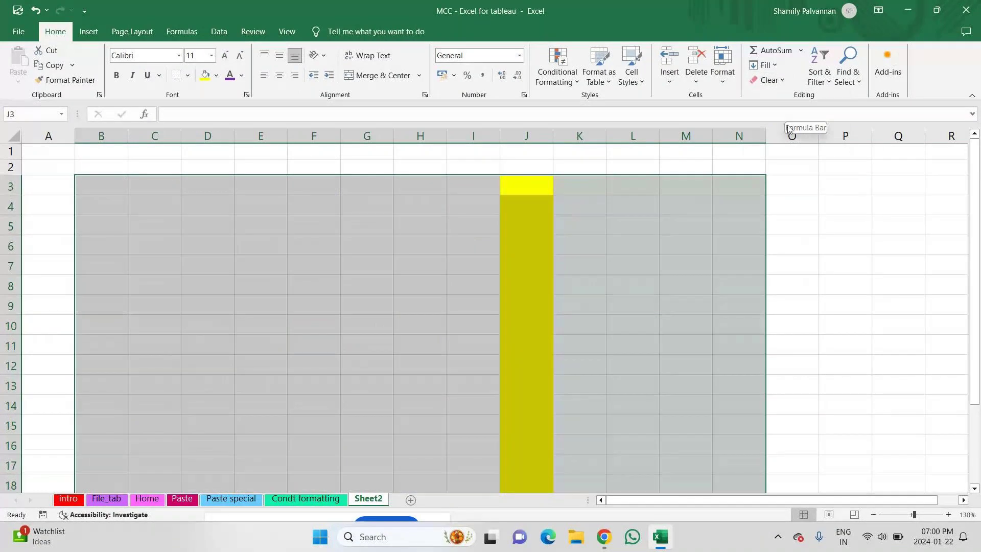
click(779, 81)
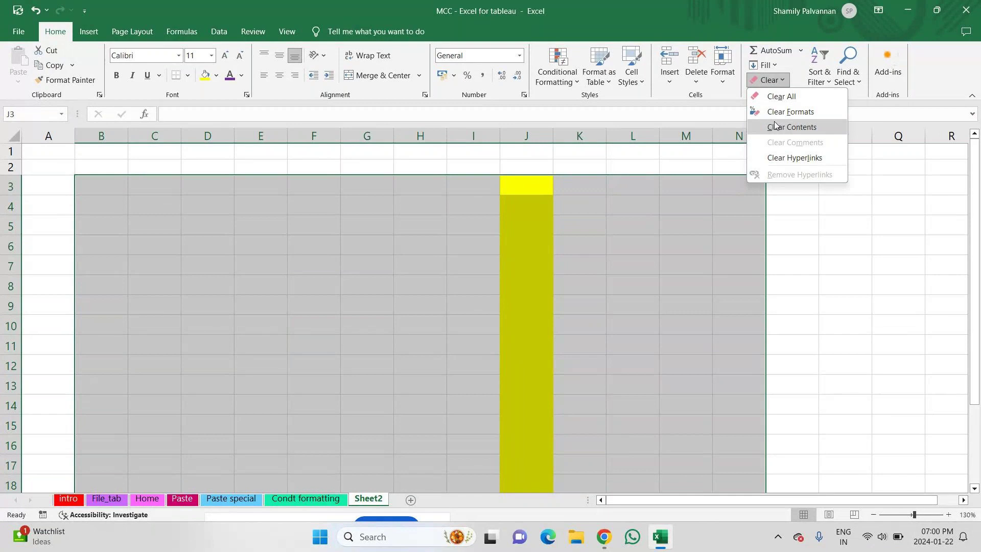
click(776, 126)
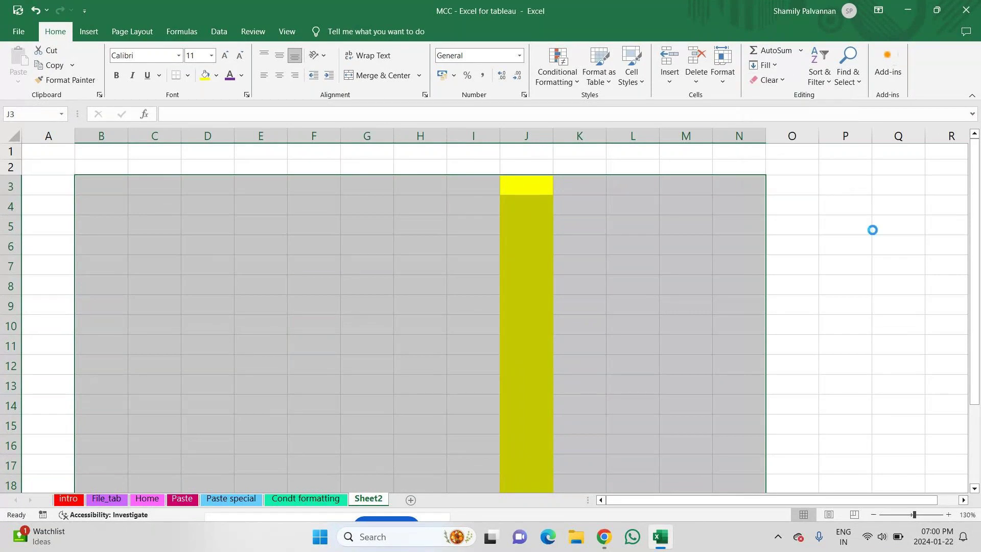
key(ctrl+z)
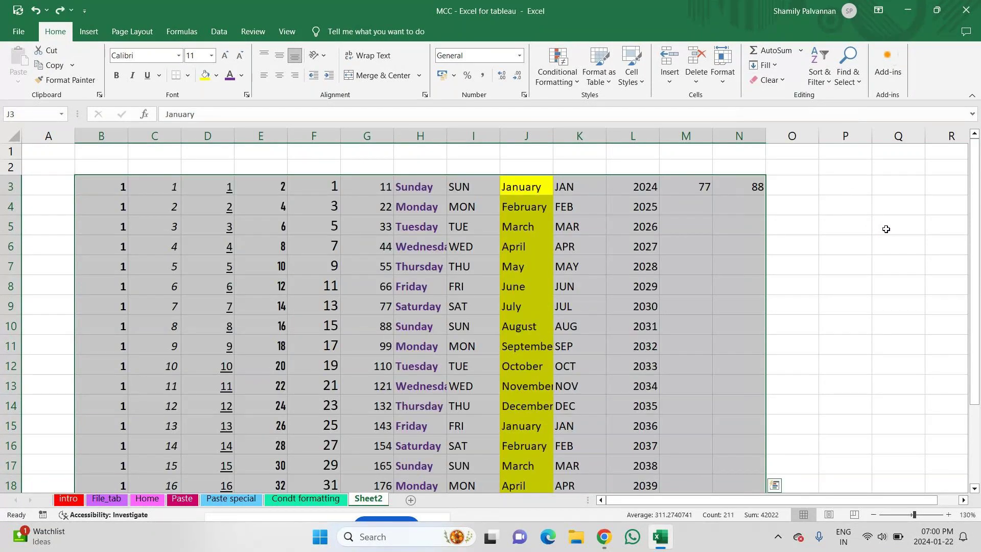
click(774, 82)
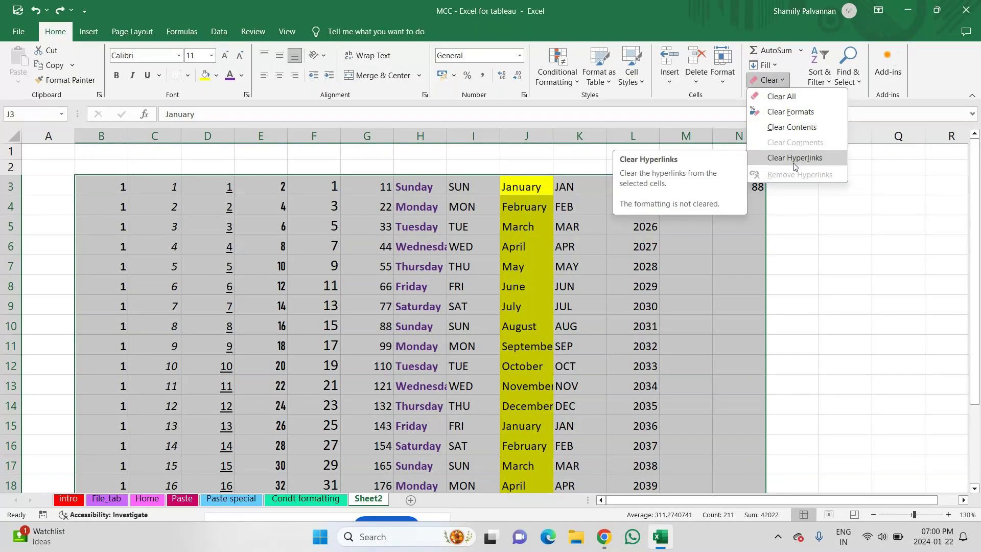
click(784, 97)
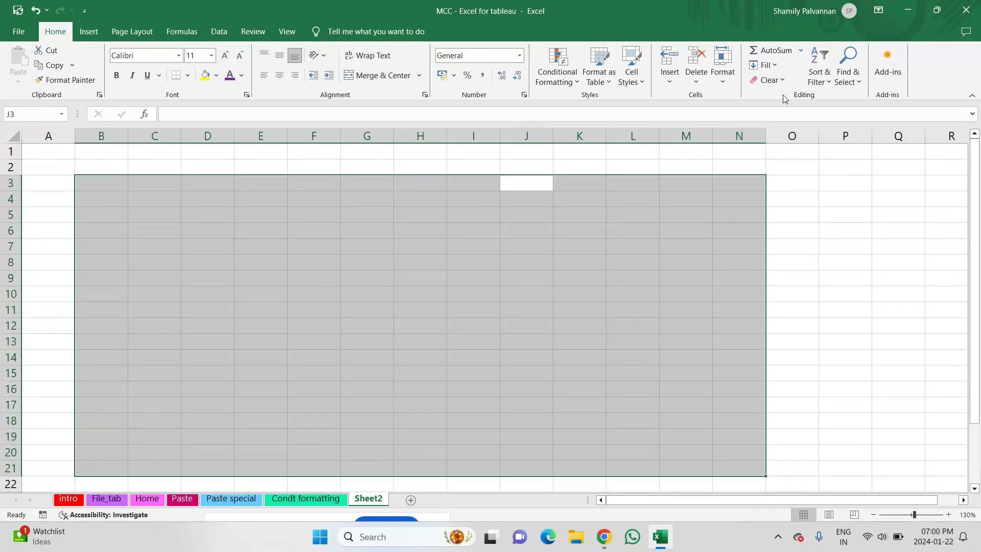
key(ctrl+z)
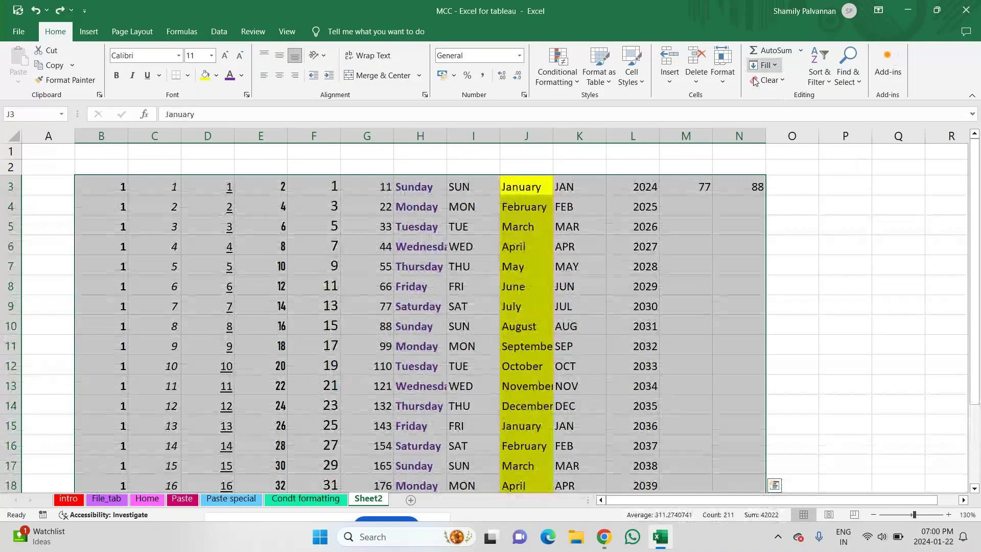
click(826, 336)
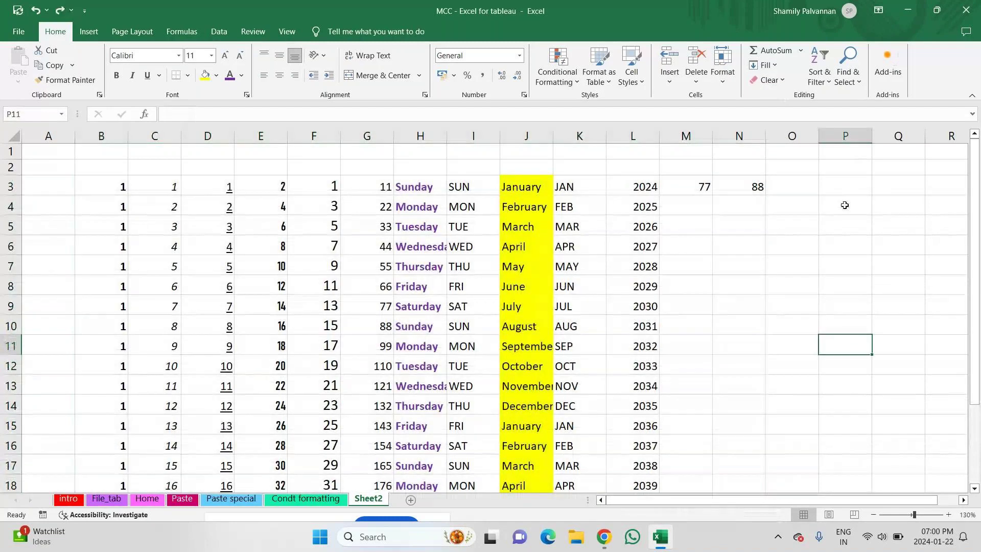
key(ctrl+a)
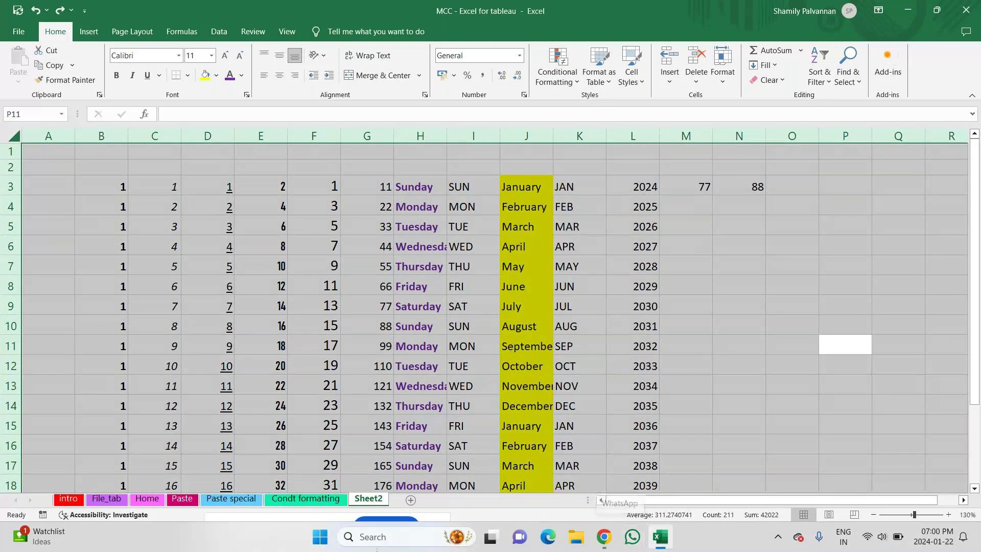
click(147, 498)
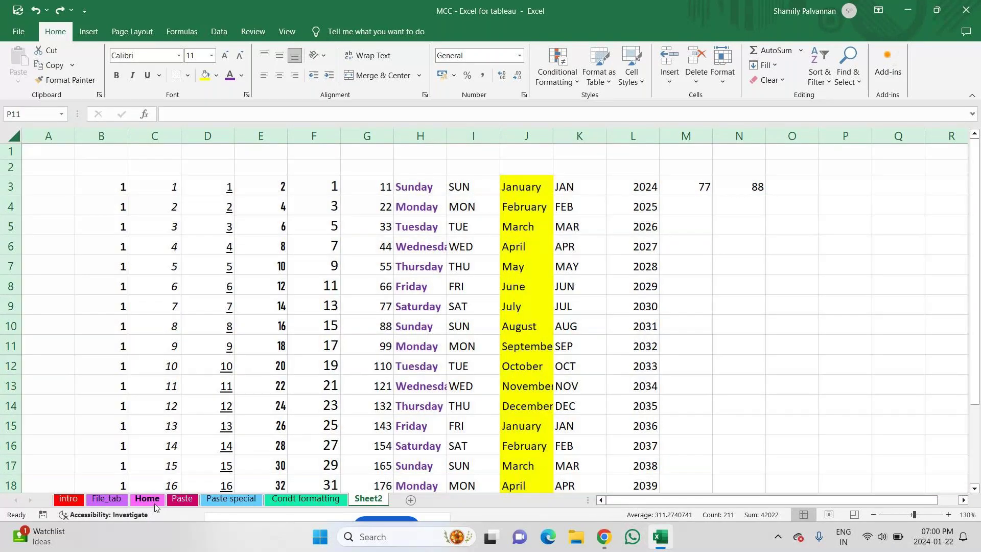
Put Select All in A76 with its shortcut Ctrl + A in B76
text(C)
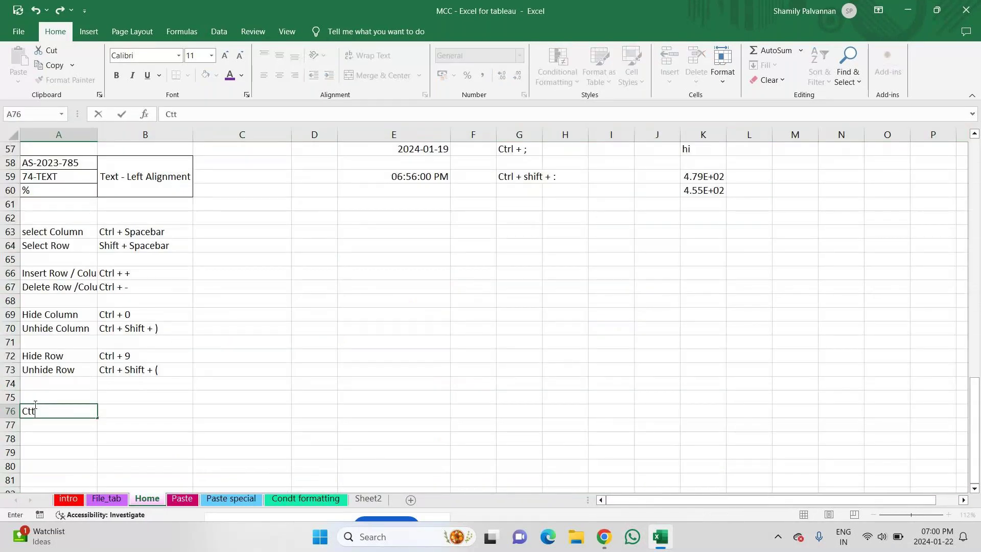
text(trl + A)
key(ctrl+Return)
key(Tab)
click(37, 407)
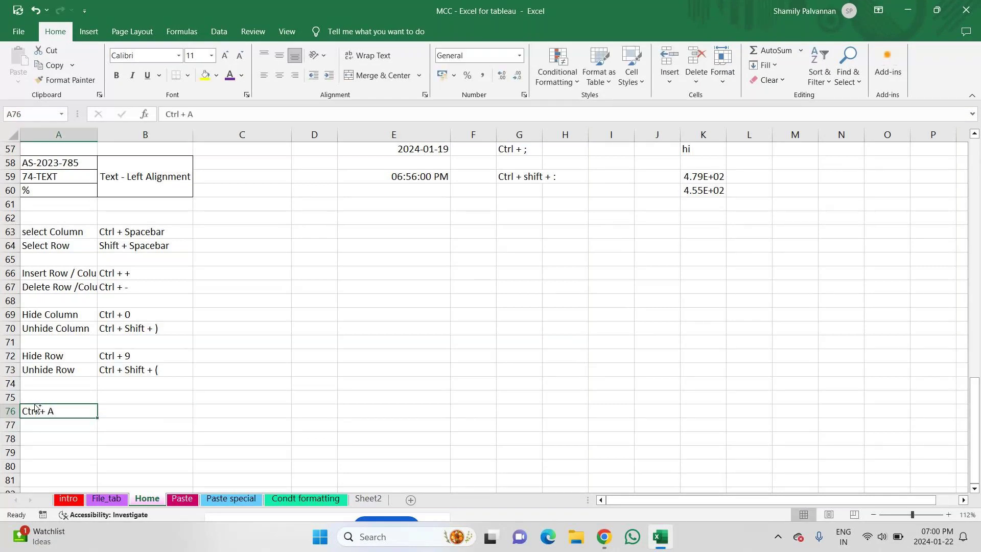
key(ctrl+x)
key(Tab)
key(ctrl+v)
click(34, 406)
text(Select All)
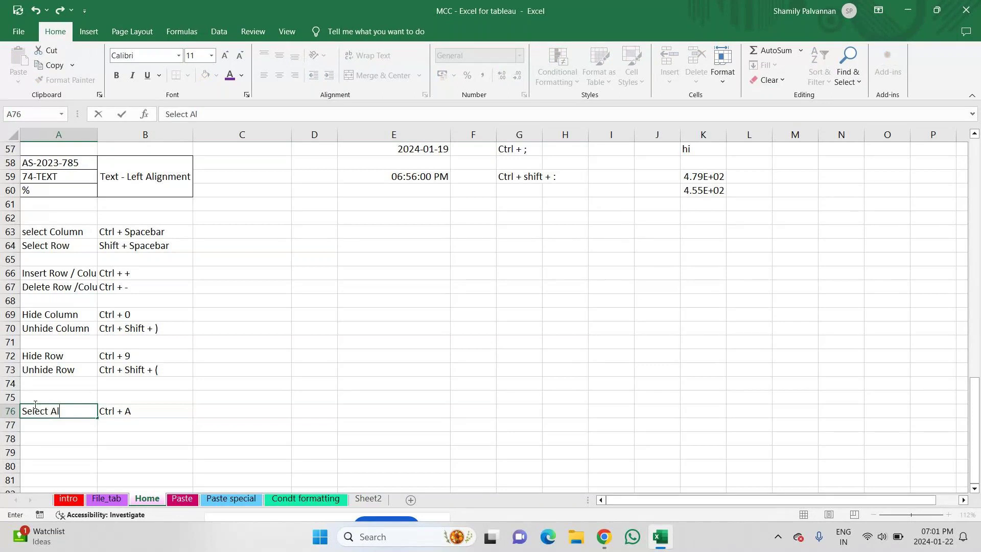
key(Return)
Add Find with Ctrl + F in row 77 and Replace with Ctrl + H in row 78
text(Find)
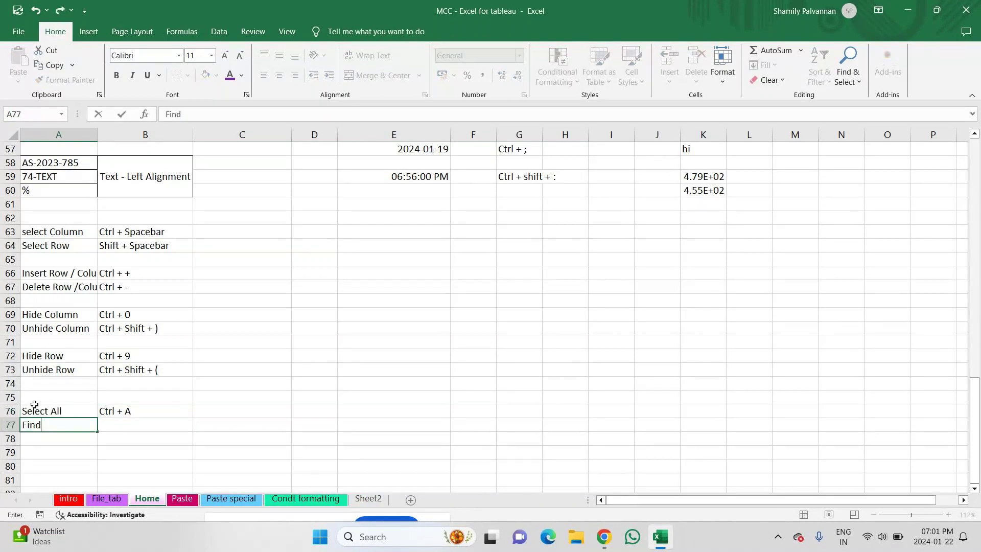
key(Tab)
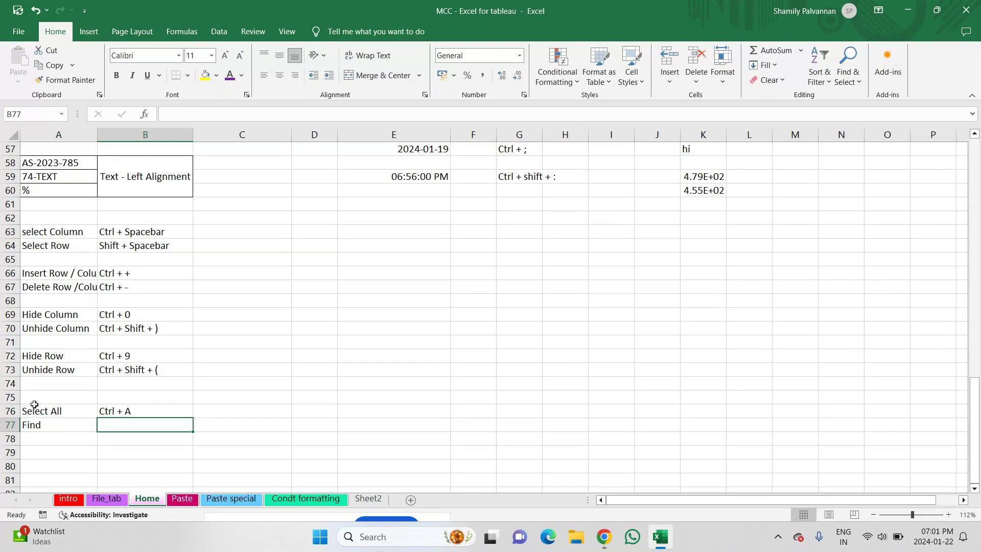
text(Ctrl )
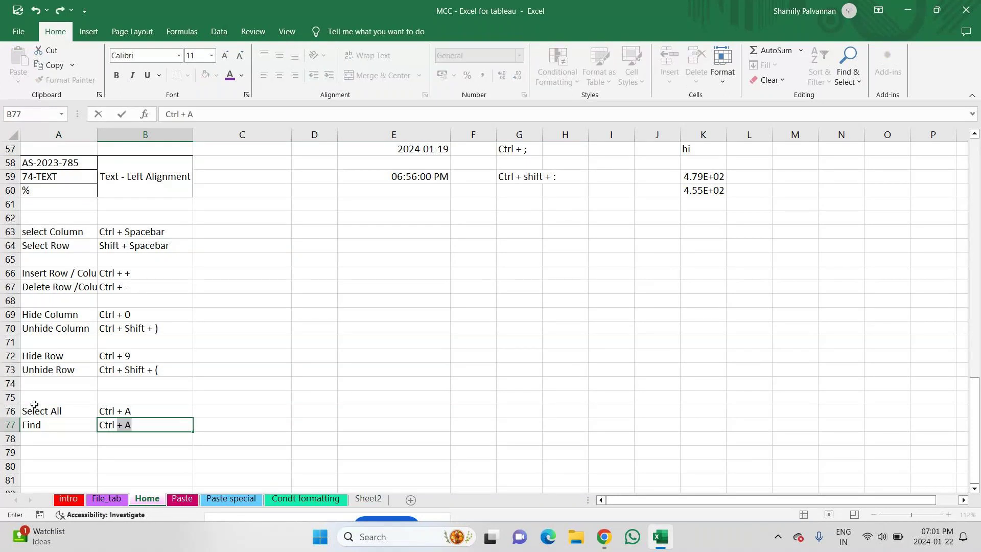
text(+ F)
key(Return)
text(Replace)
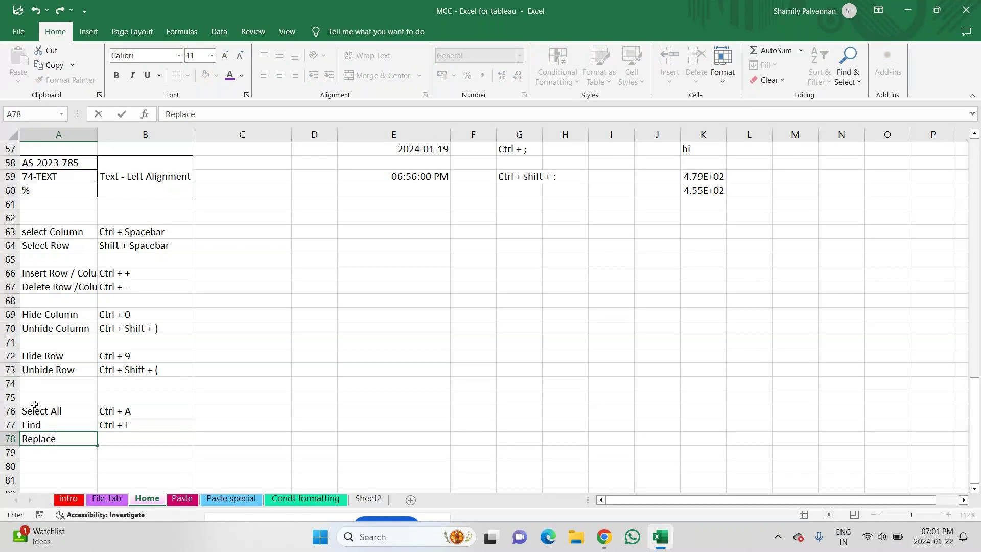
key(Tab)
text(C)
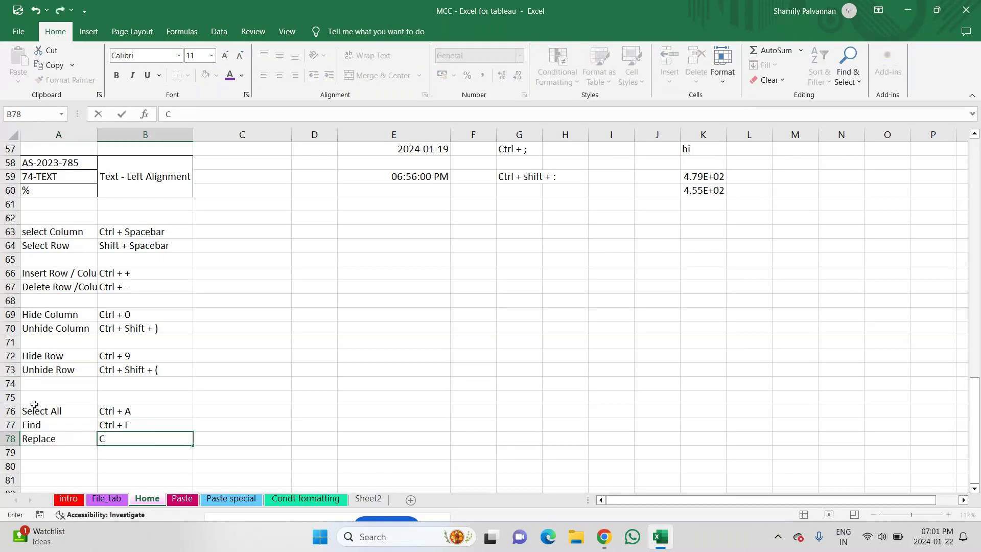
text(trl + H)
key(Return)
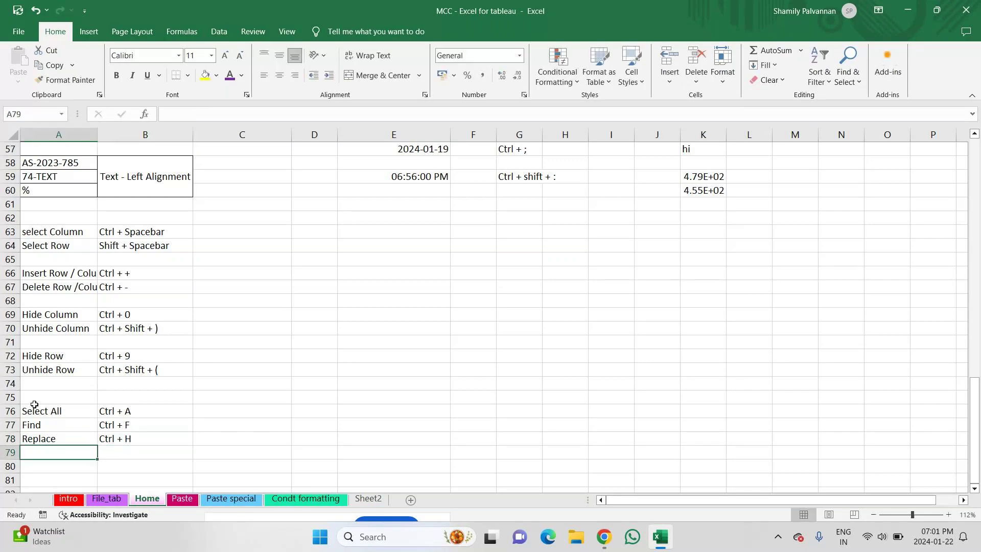
Add Go to with Ctrl + G in row 79, then switch to the Condt formatting sheet
text(Go to)
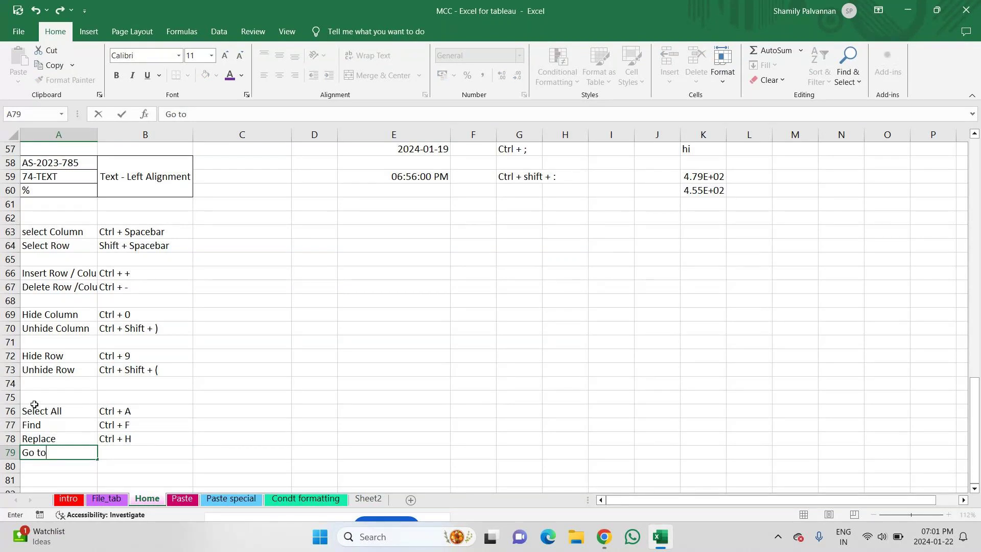
key(Tab)
text(Ct)
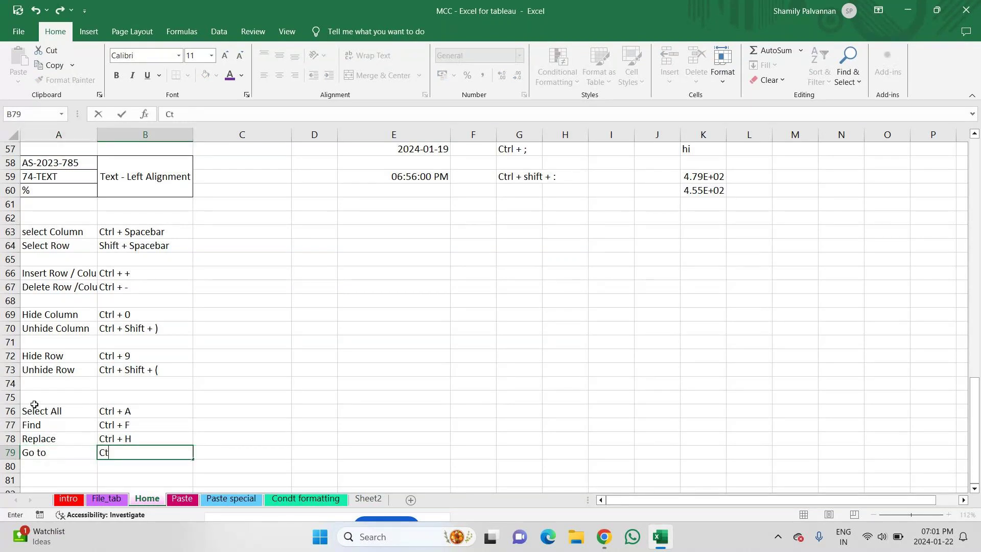
text(rl + G)
key(Return)
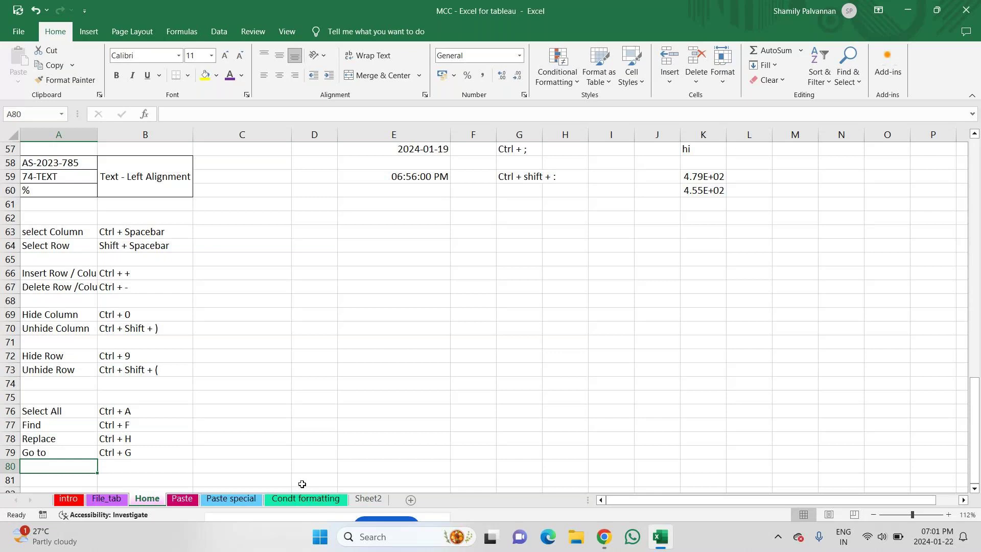
click(305, 500)
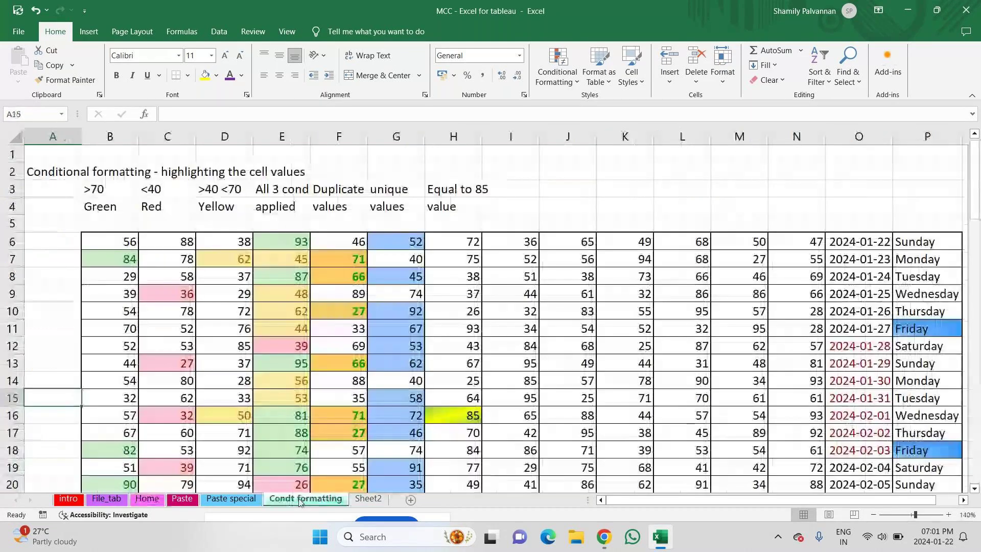
Rename Sheet2 to Fills
right_click(369, 501)
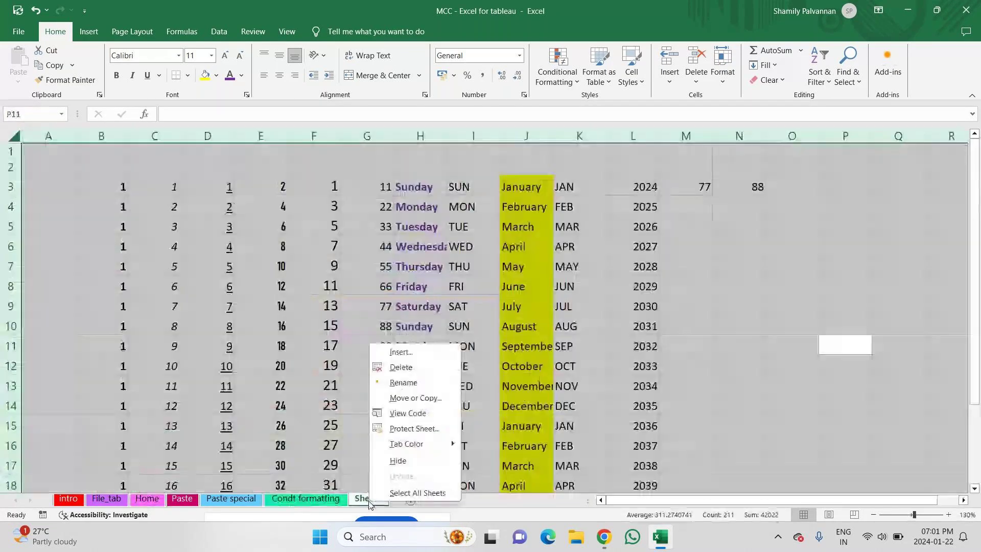
click(404, 382)
text(Fills)
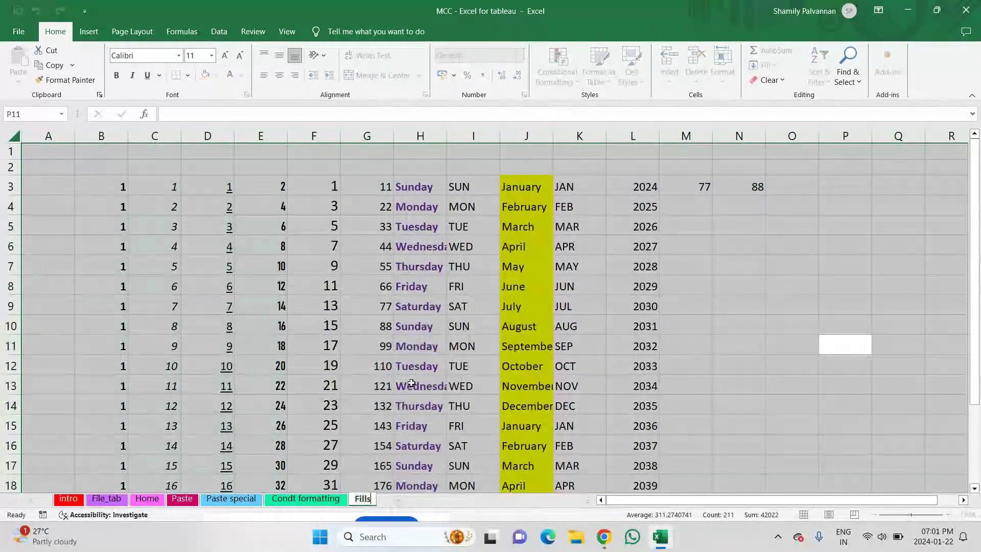
key(Return)
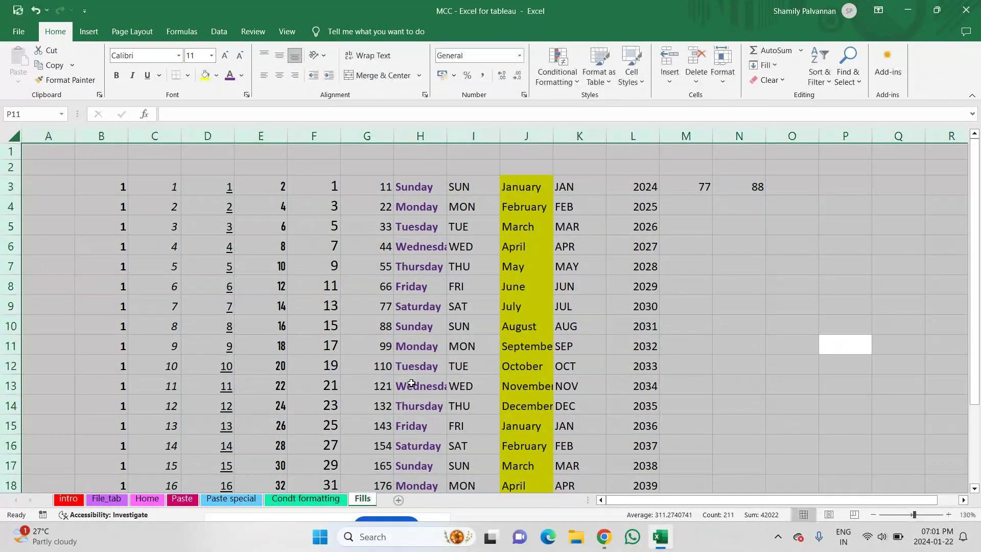
Copy Thursday from H7 down into H8 and open Find
click(443, 288)
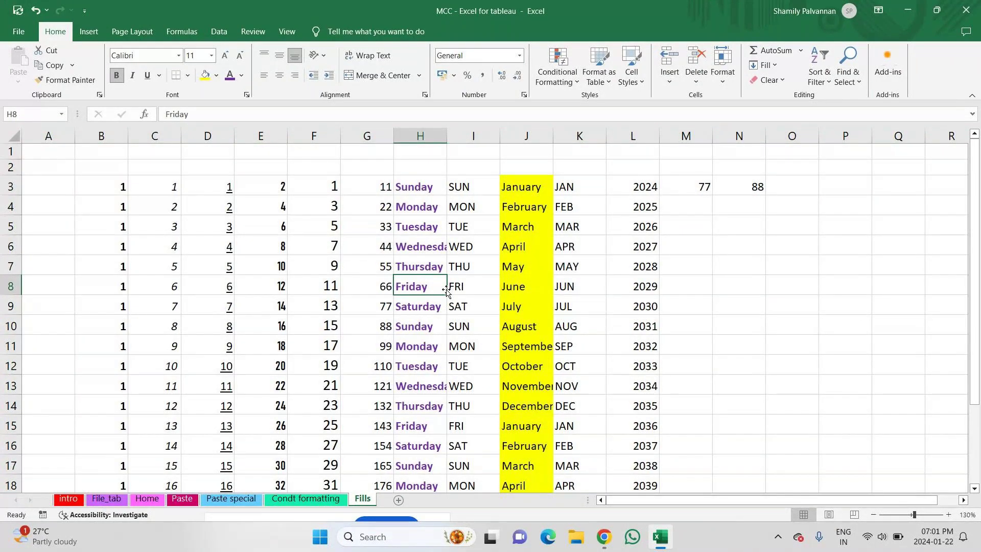
key(ctrl+d)
key(ctrl+f)
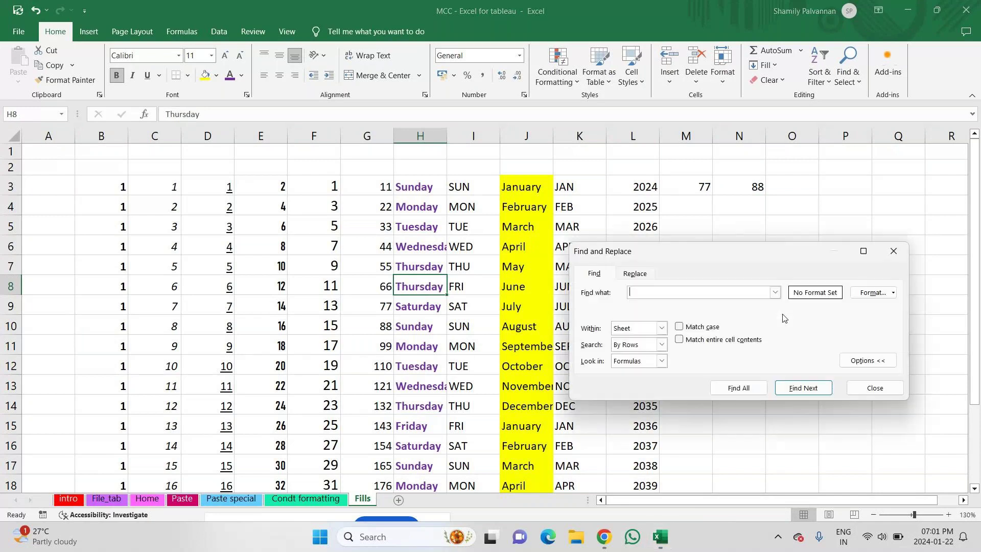
Search the current sheet for sunday, stepping through the Sunday cells in H10 and H17
text(sunday)
click(657, 330)
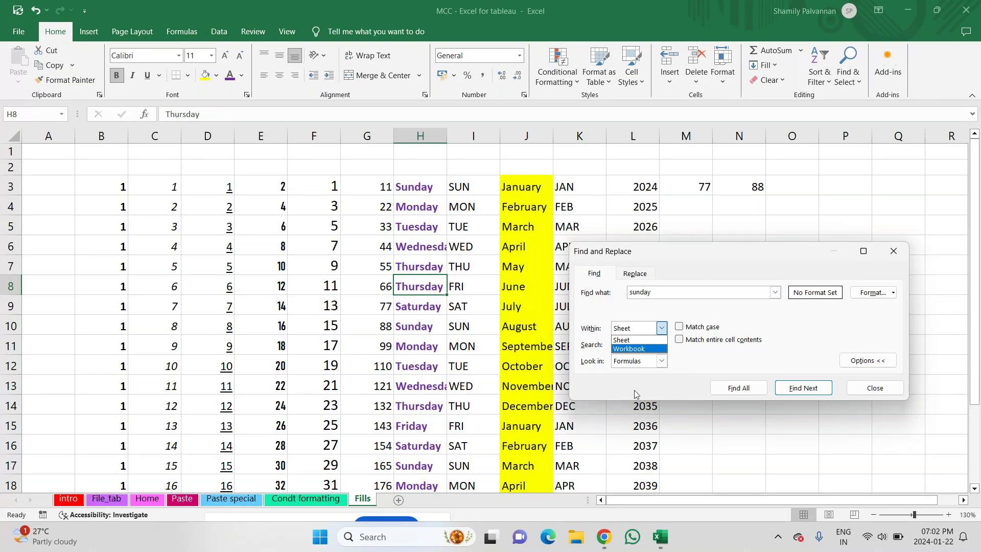
click(625, 341)
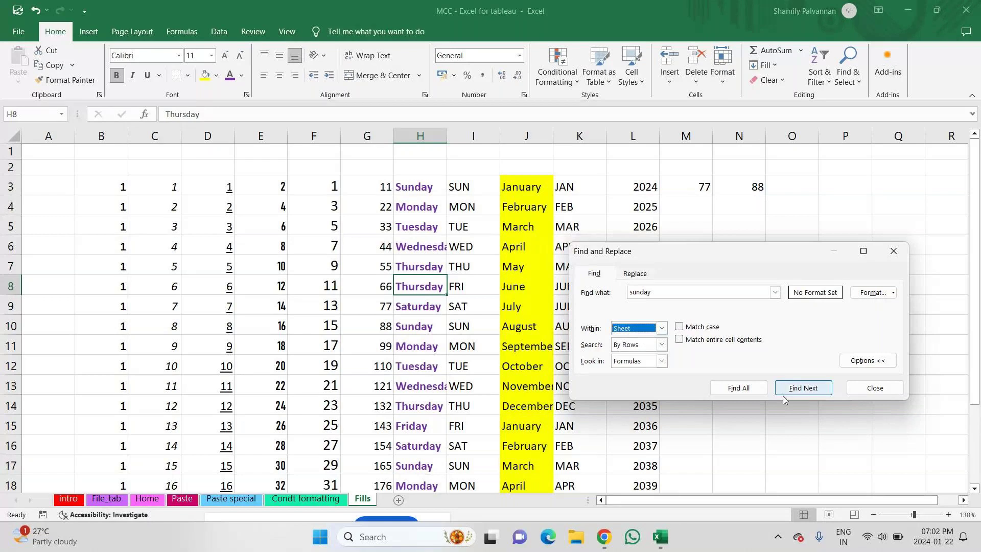
click(800, 390)
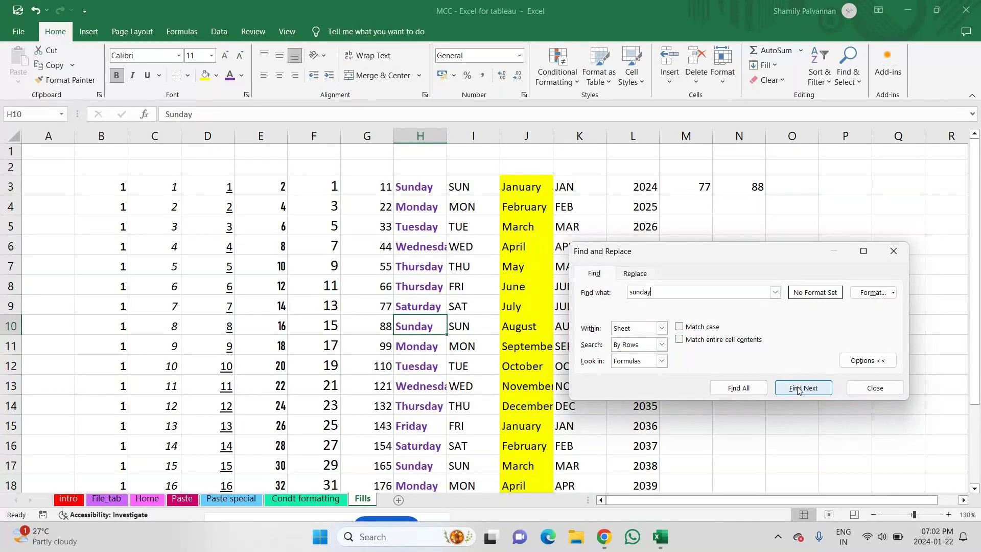
click(800, 390)
click(800, 390)
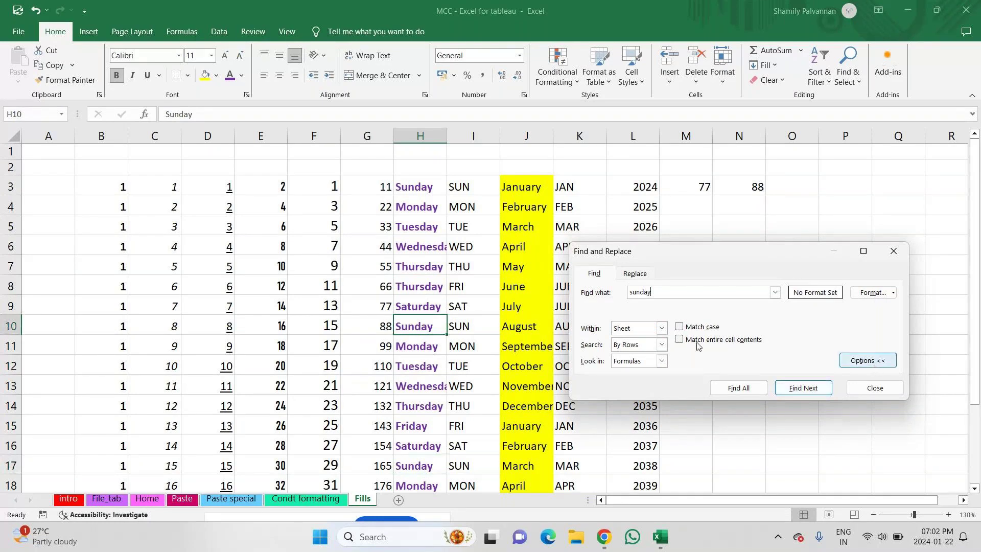
click(807, 391)
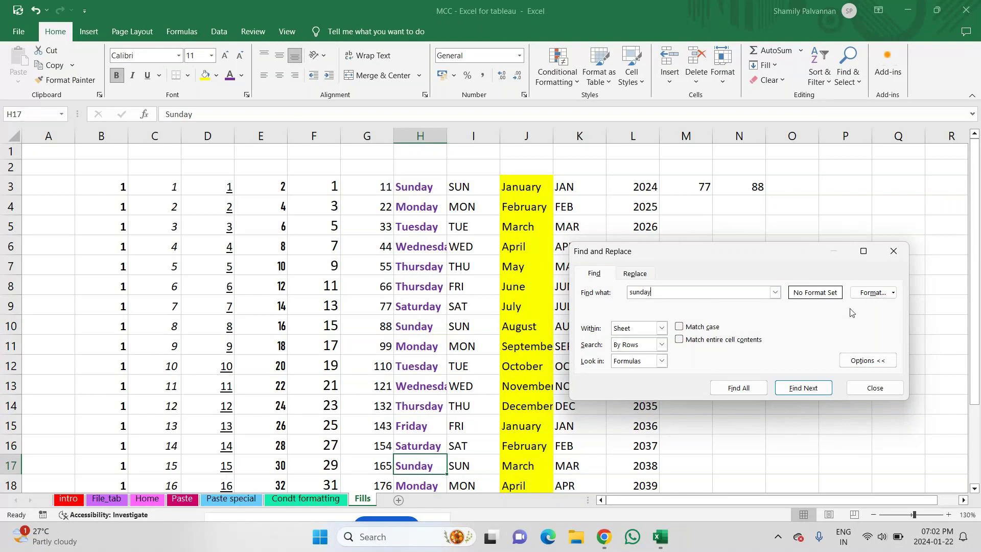
Close the Find dialog and reopen it on the Replace page
click(894, 252)
key(ctrl+h)
click(731, 323)
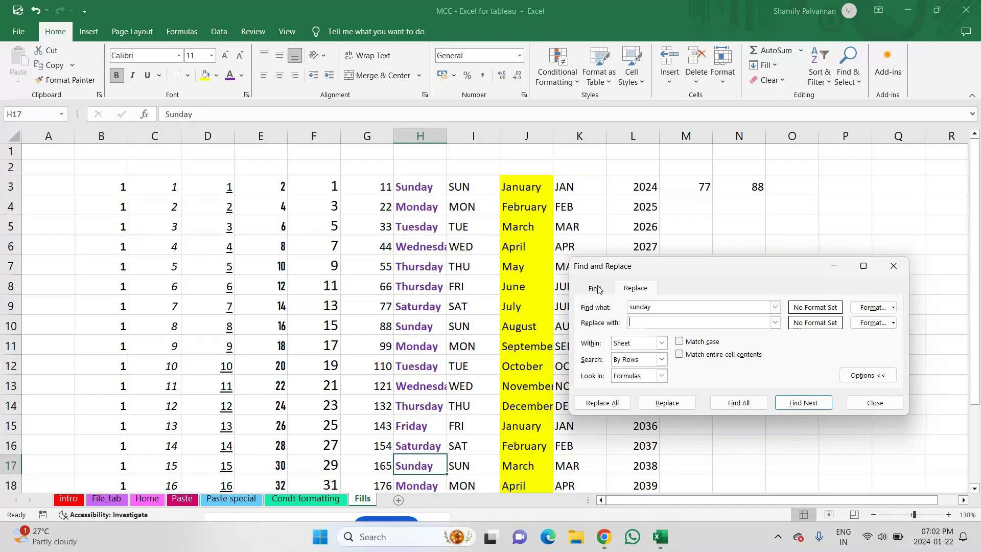
Set Weekend as the replacement for sunday and replace the Sunday in H3
click(630, 307)
click(647, 323)
text(Weekend)
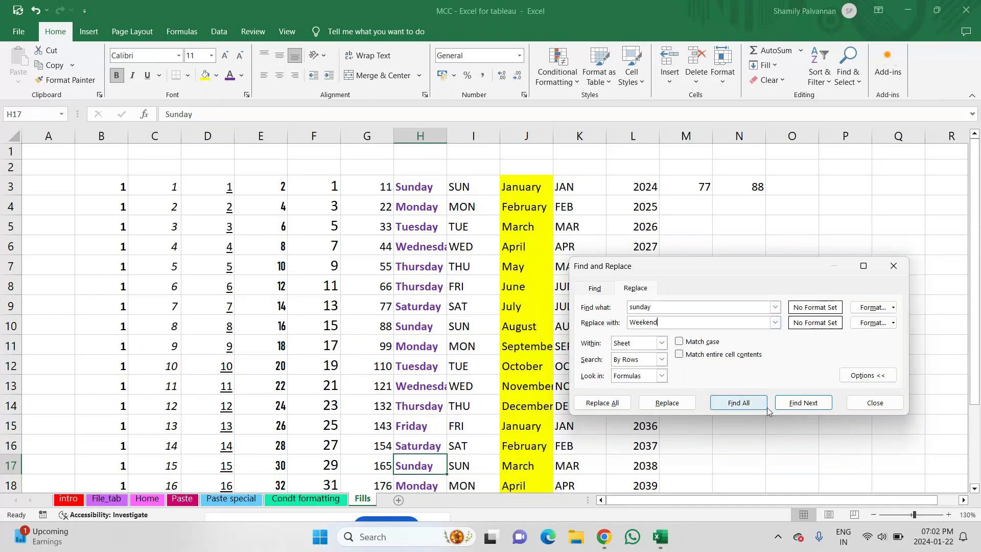
click(794, 403)
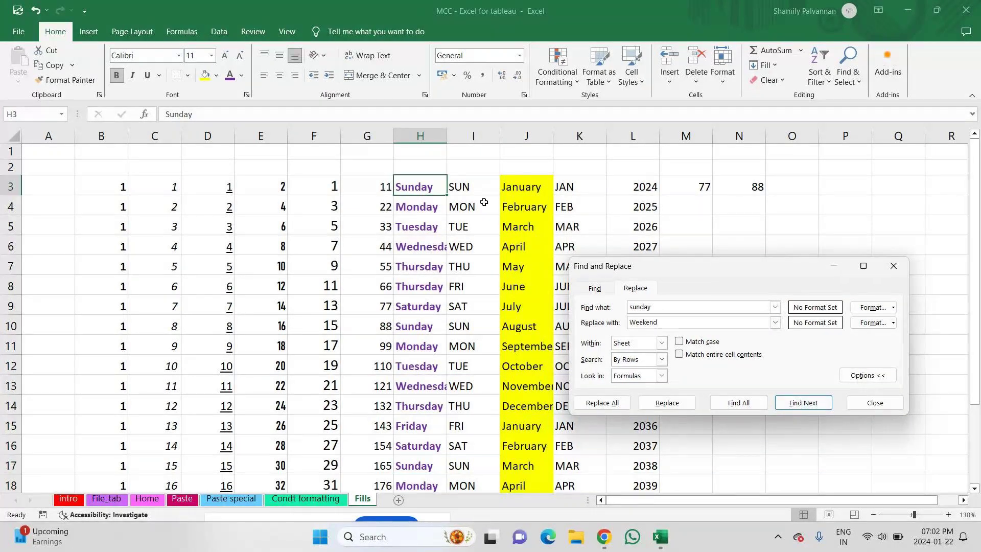
click(667, 403)
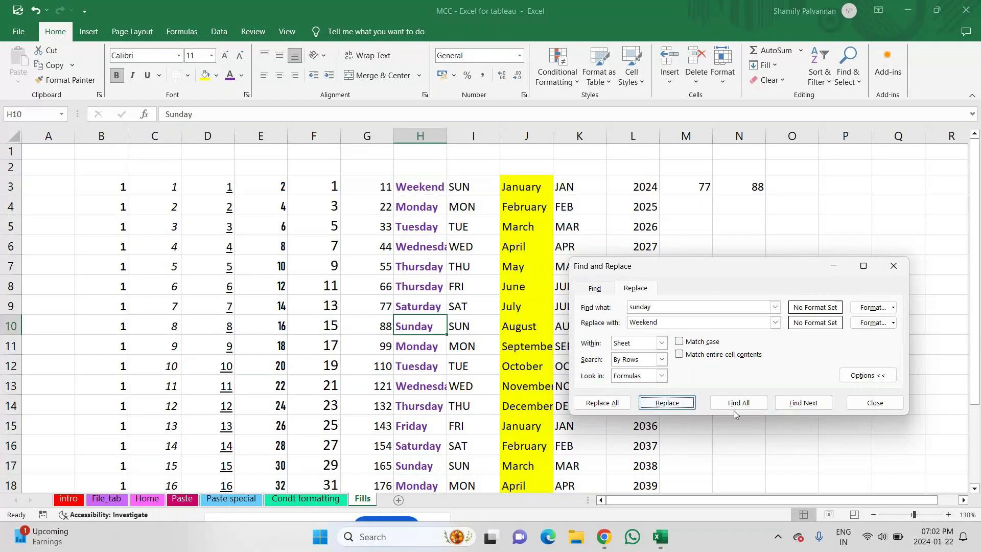
Replace all remaining Sundays with Weekend, check H3, H10 and H17, and close the dialog
click(803, 403)
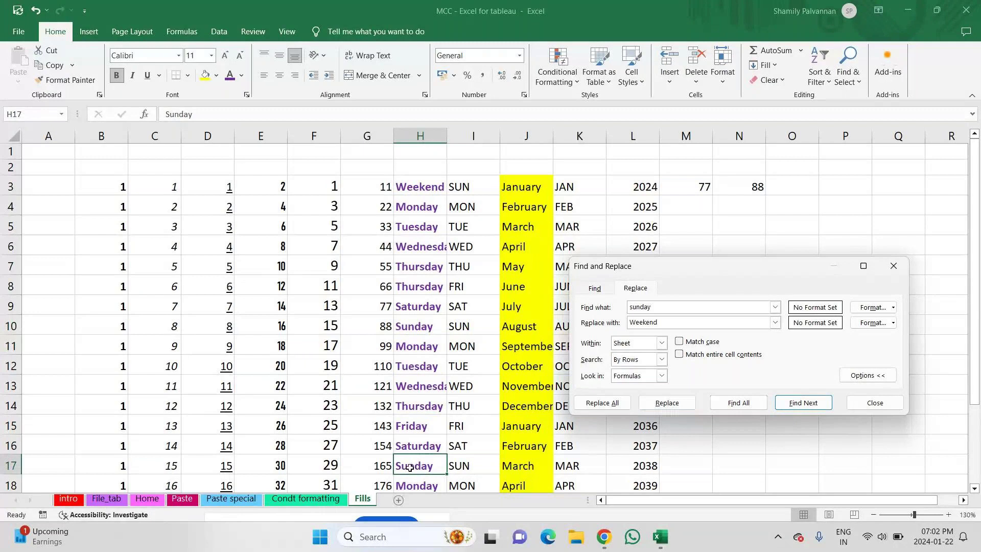
click(803, 404)
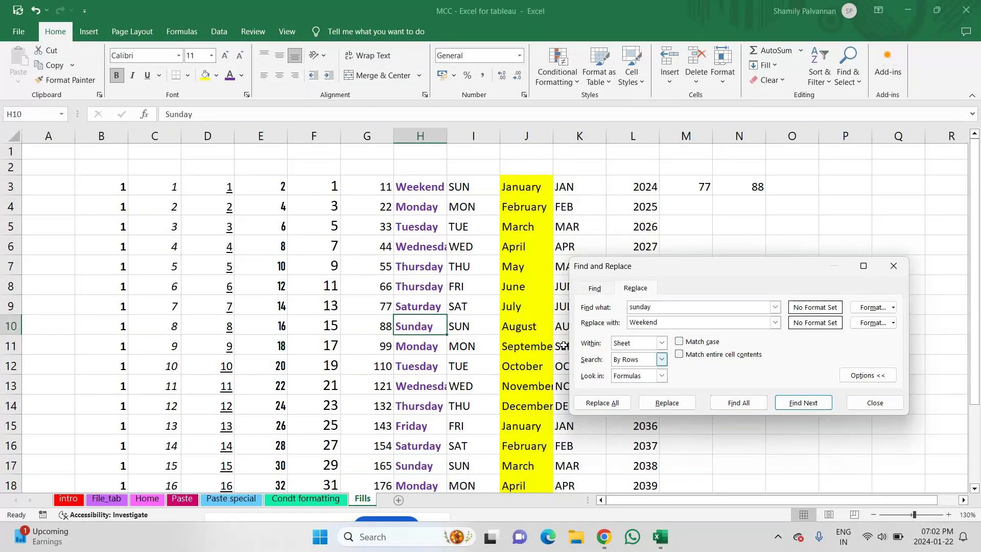
click(606, 409)
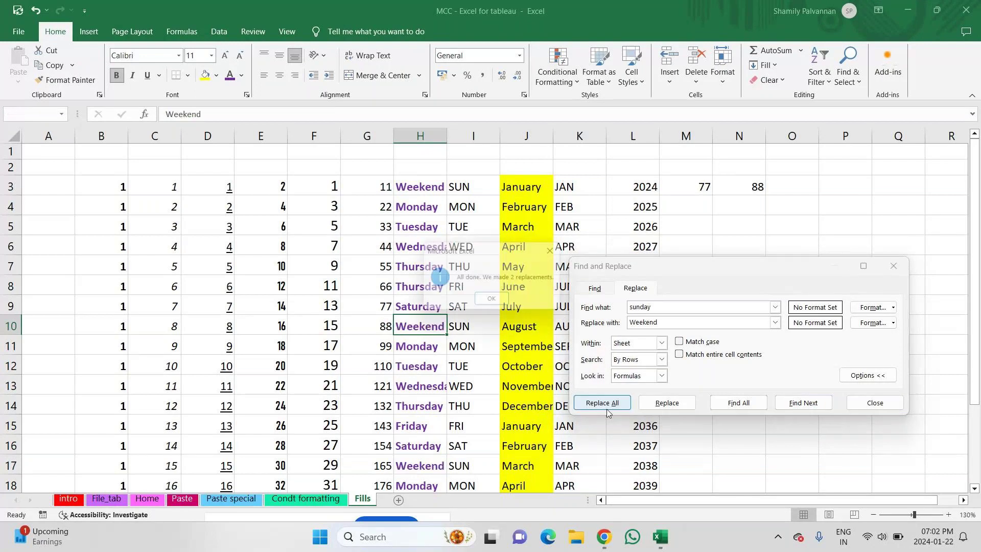
click(491, 302)
click(412, 187)
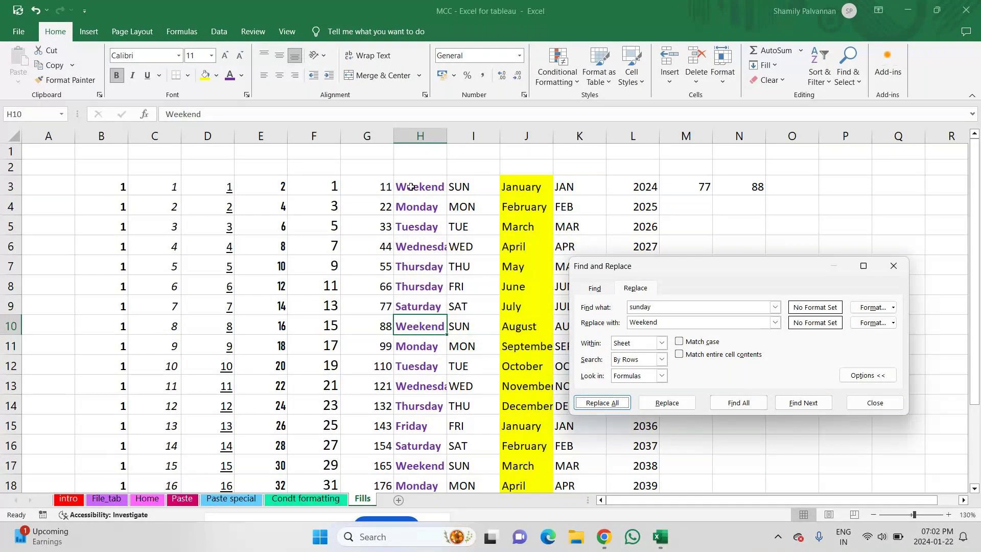
click(425, 325)
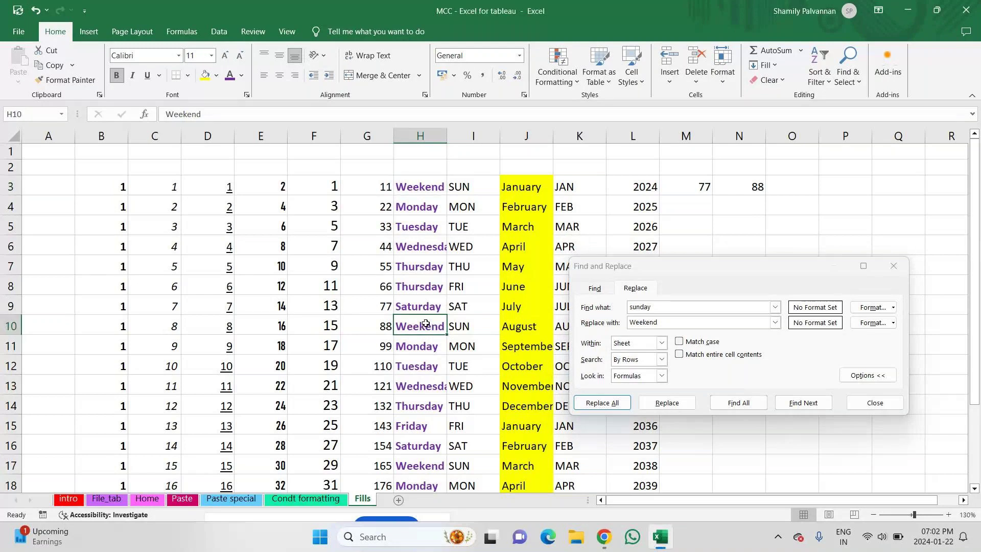
click(424, 469)
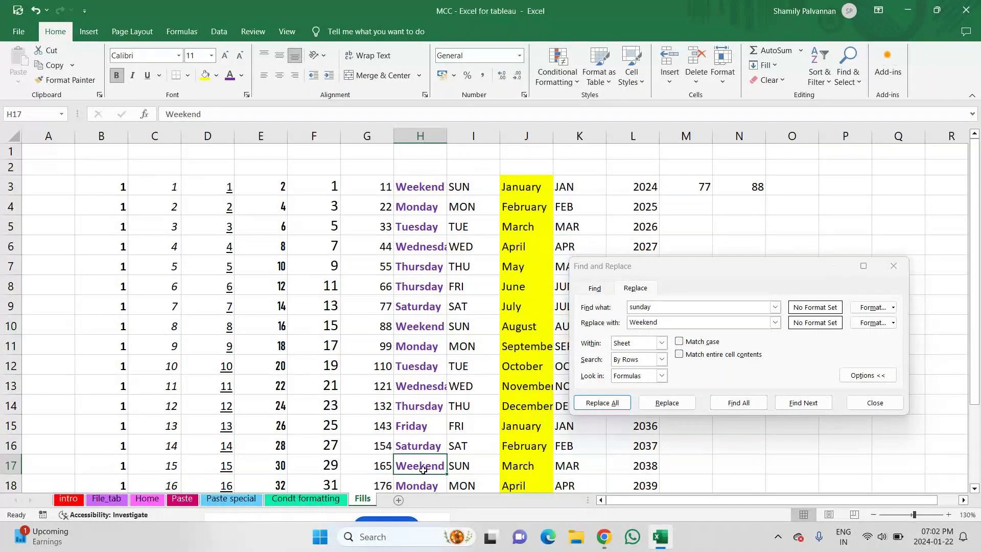
click(894, 266)
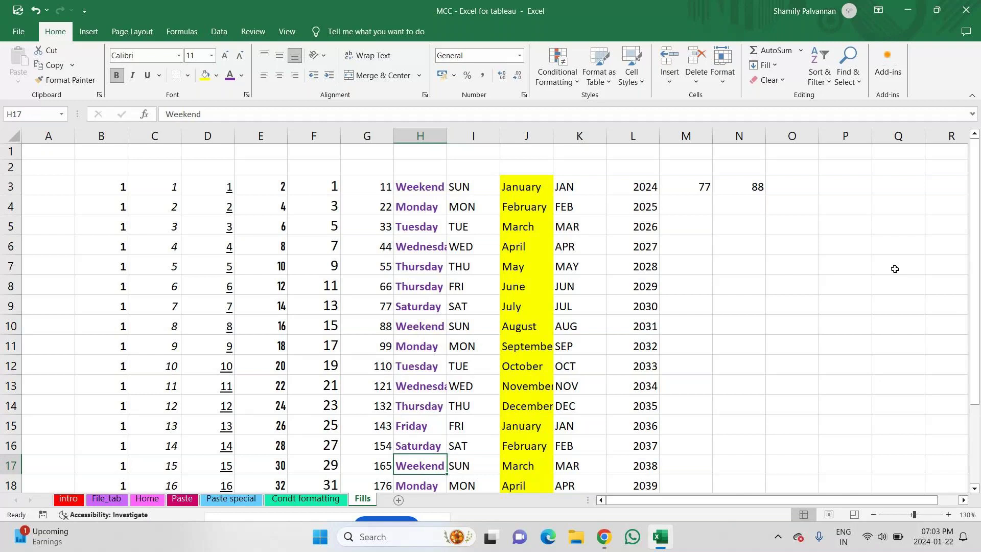
Browse the Insert, Page Layout and Formulas ribbon tabs, then add a new blank worksheet
click(86, 37)
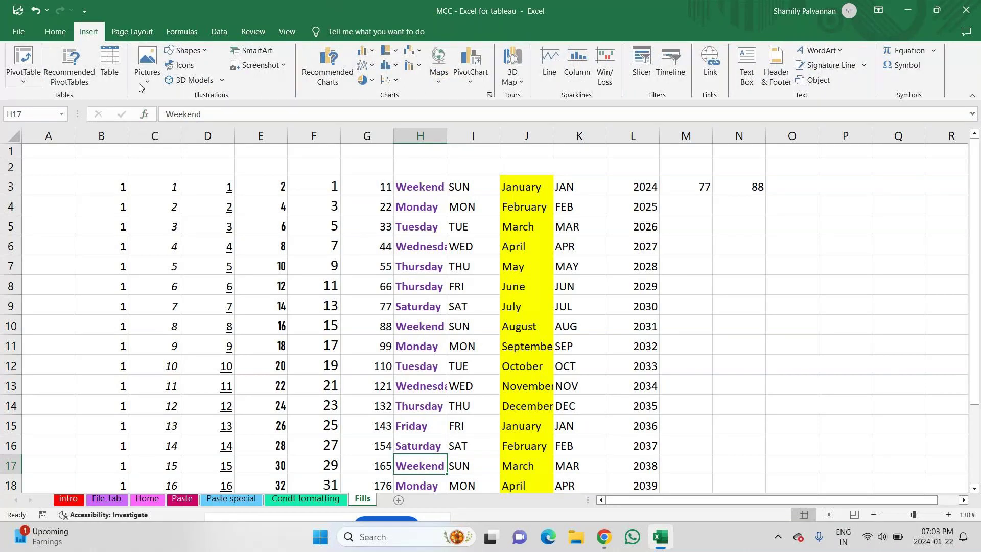
click(132, 32)
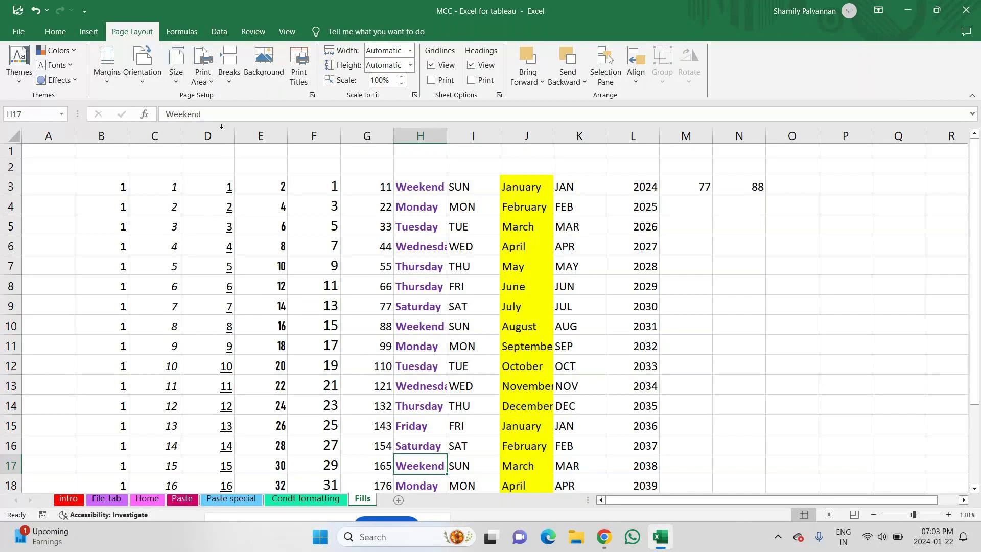
click(172, 32)
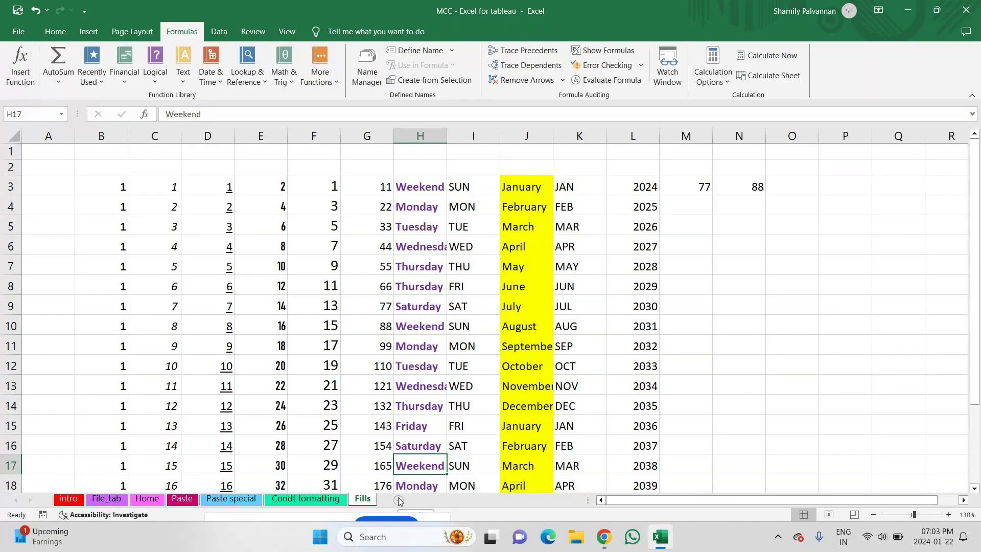
click(398, 500)
Rename the new sheet to BODMAS
right_click(393, 500)
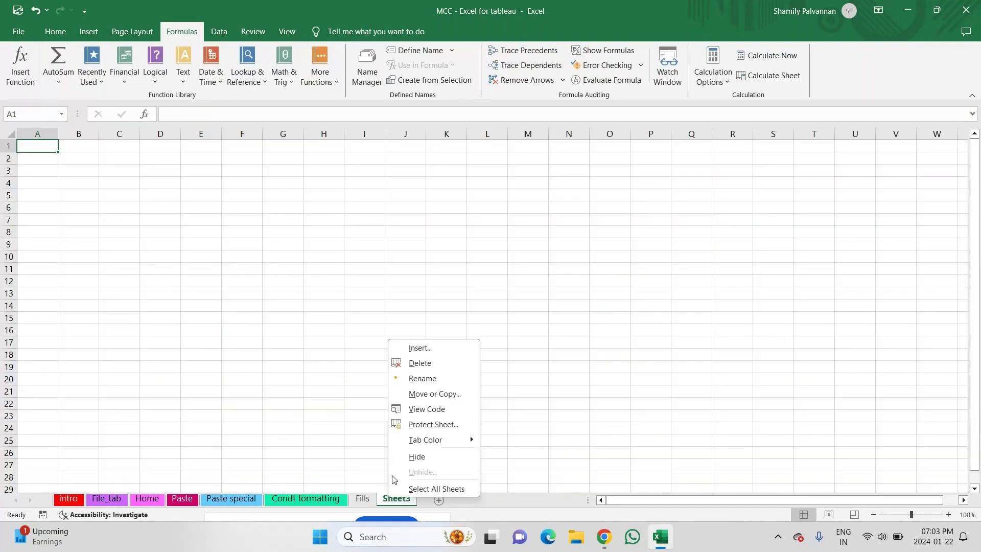
click(423, 379)
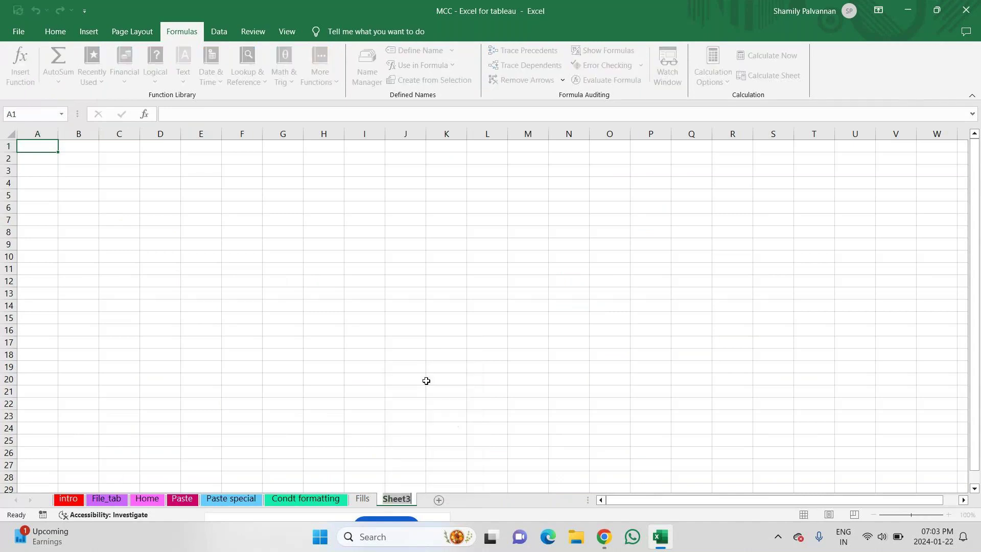
text(BODMAS)
key(Return)
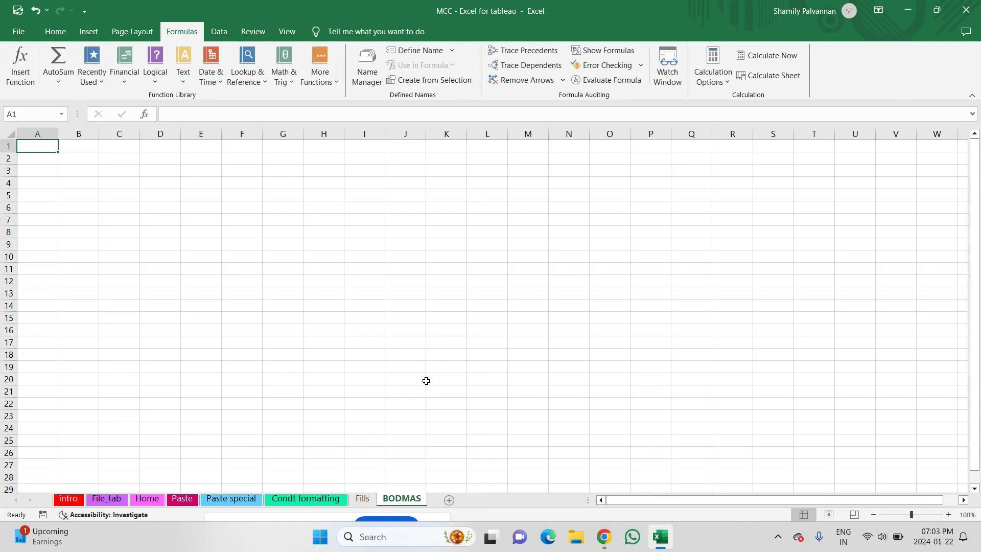
Enter the heading BODMAS in B2 at 160% zoom, then switch to the meeting window
click(68, 155)
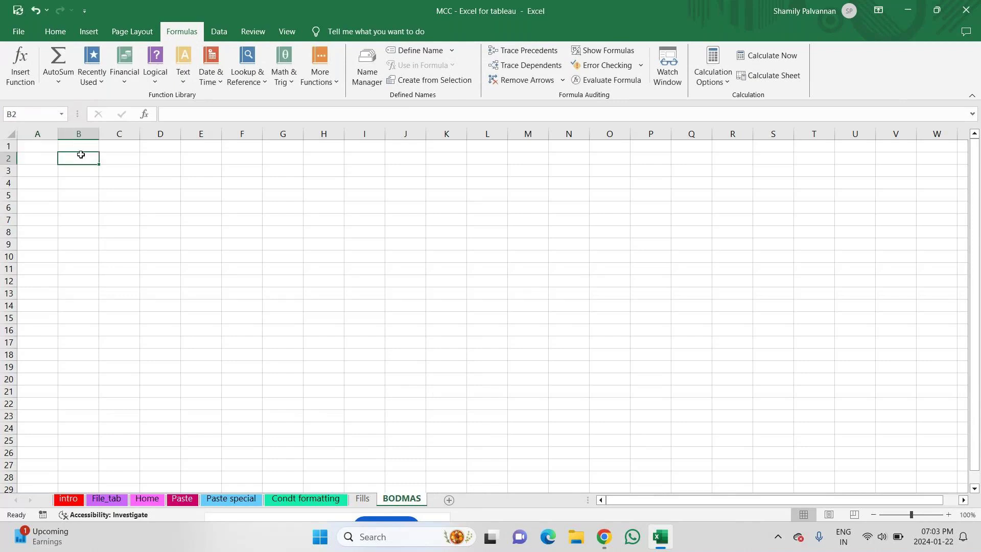
click(948, 515)
click(948, 515)
click(949, 515)
click(948, 515)
click(948, 515)
click(948, 514)
text(BODMAS)
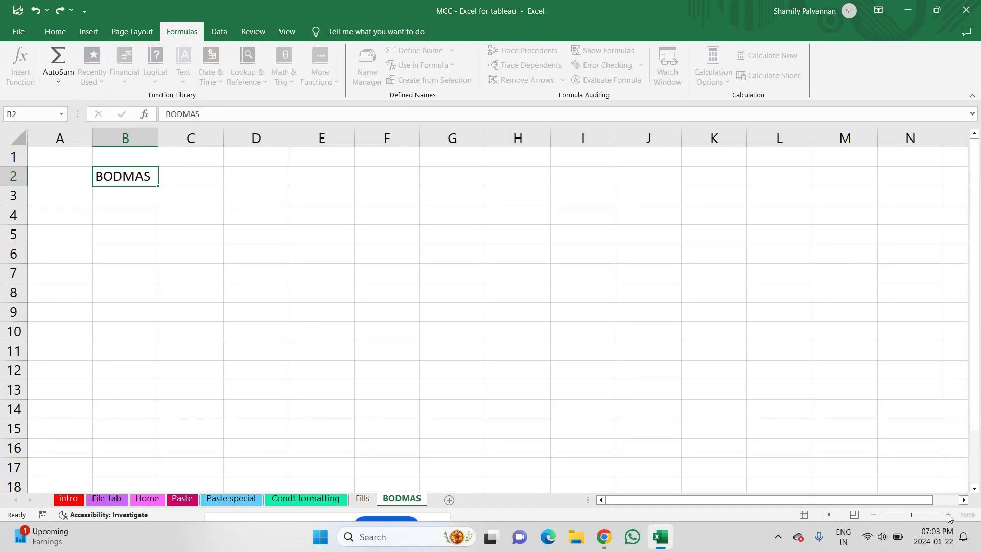
key(Return)
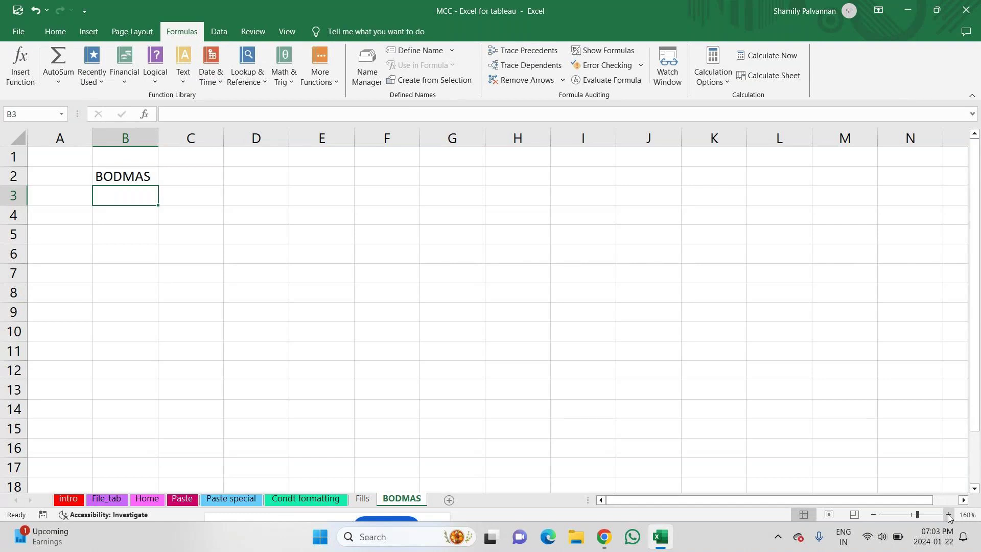
key(alt+Tab)
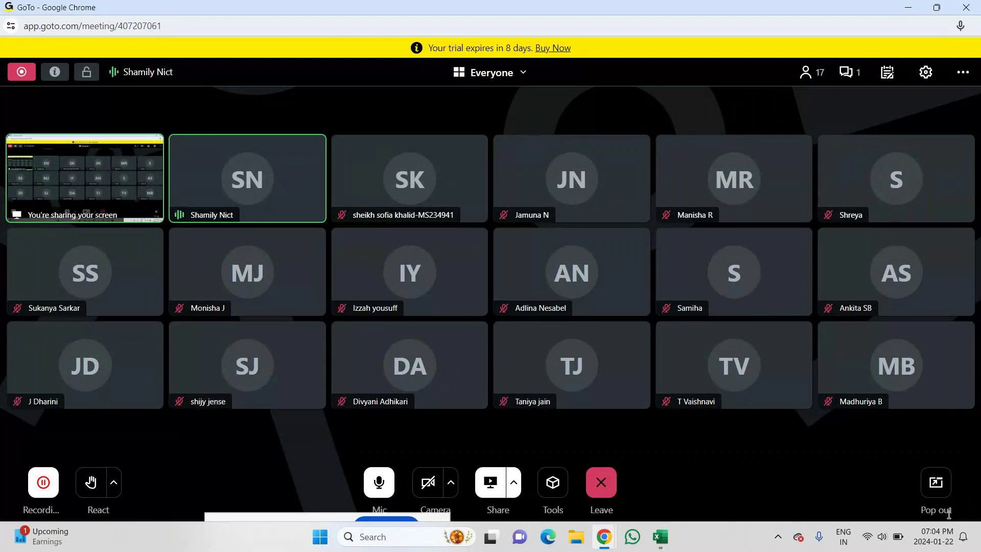
Read the GoTo Meeting chat, close it, and return to Excel's BODMAS sheet
key(alt+Tab)
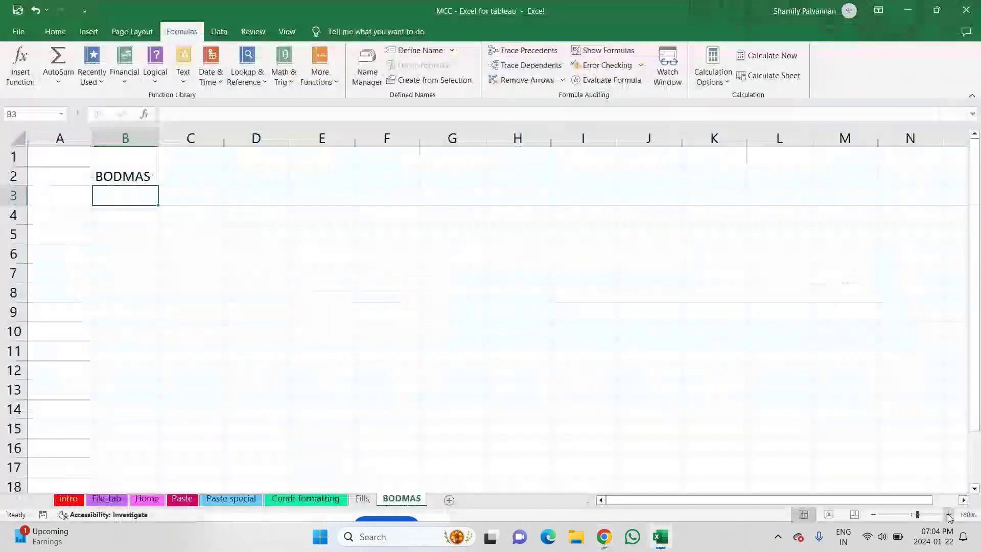
key(alt+Tab)
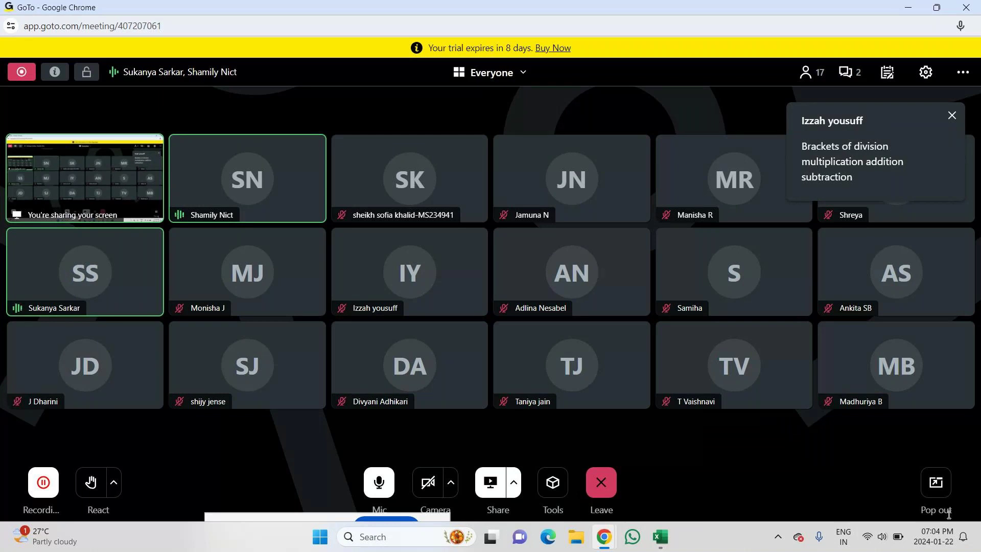
mouse_move(949, 239)
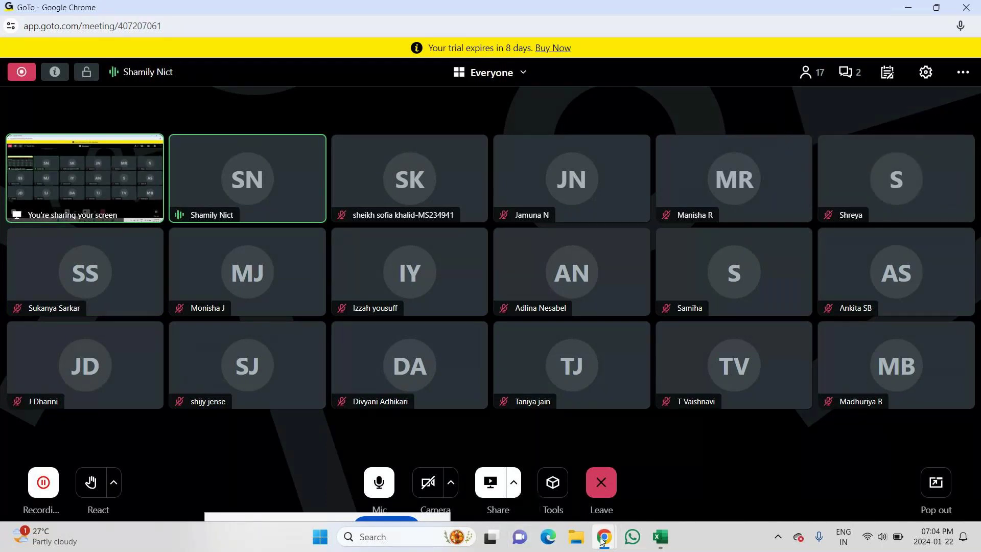
mouse_move(602, 541)
mouse_move(660, 537)
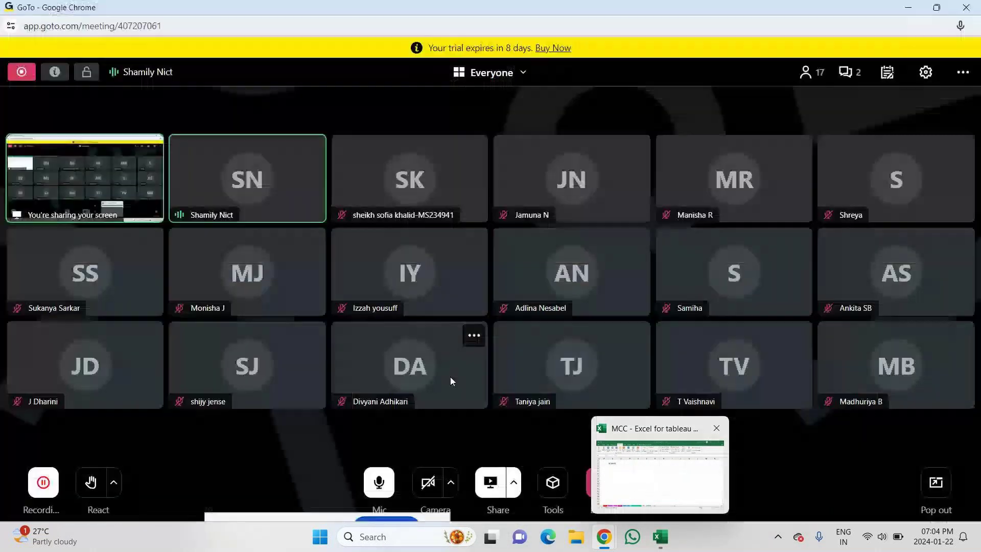
click(850, 72)
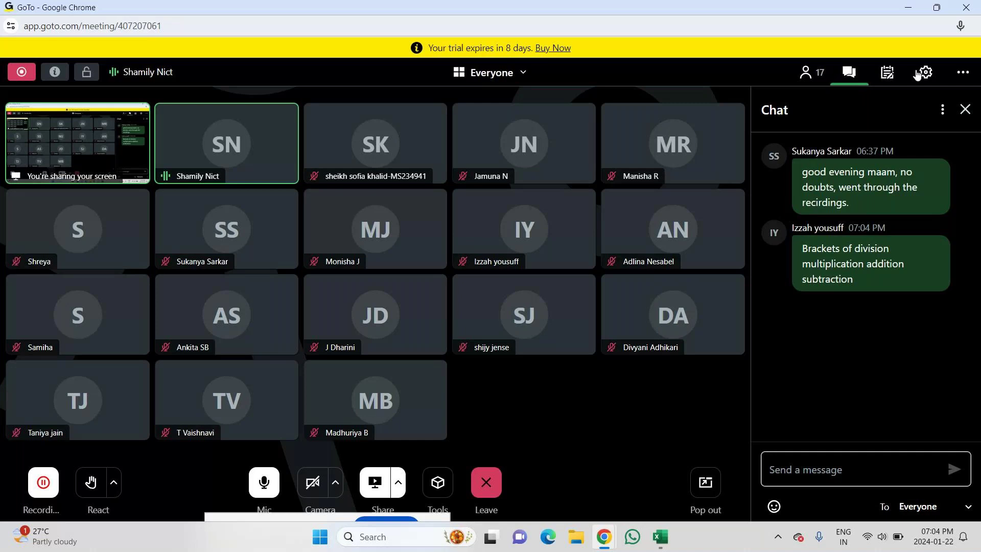
click(849, 72)
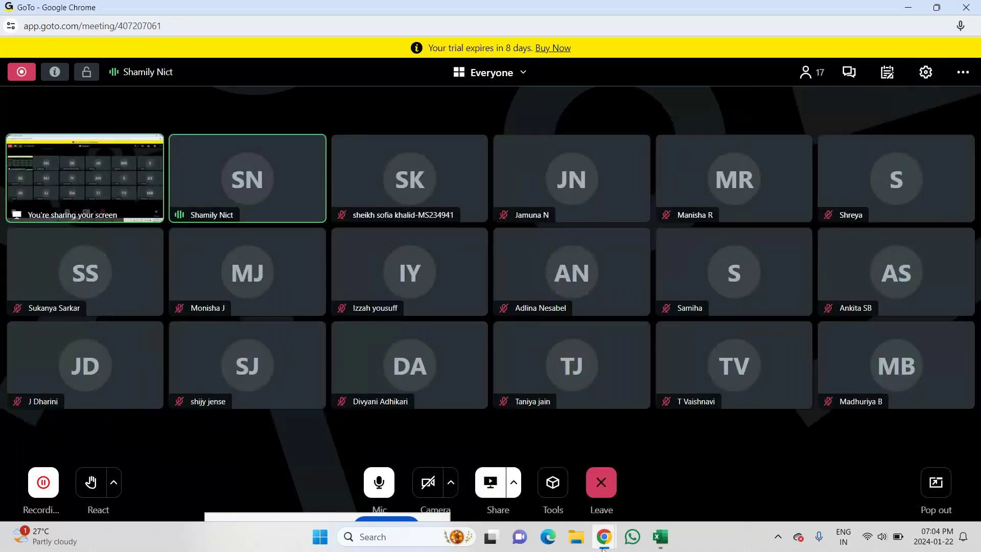
click(661, 537)
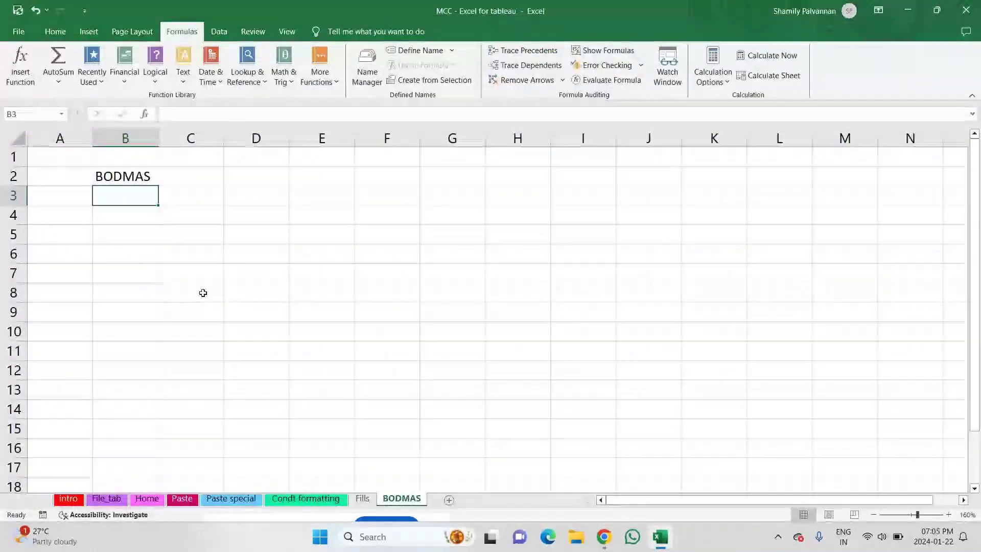
Enter the letters B, O, D, M, A, S down cells B4:B9
key(Return)
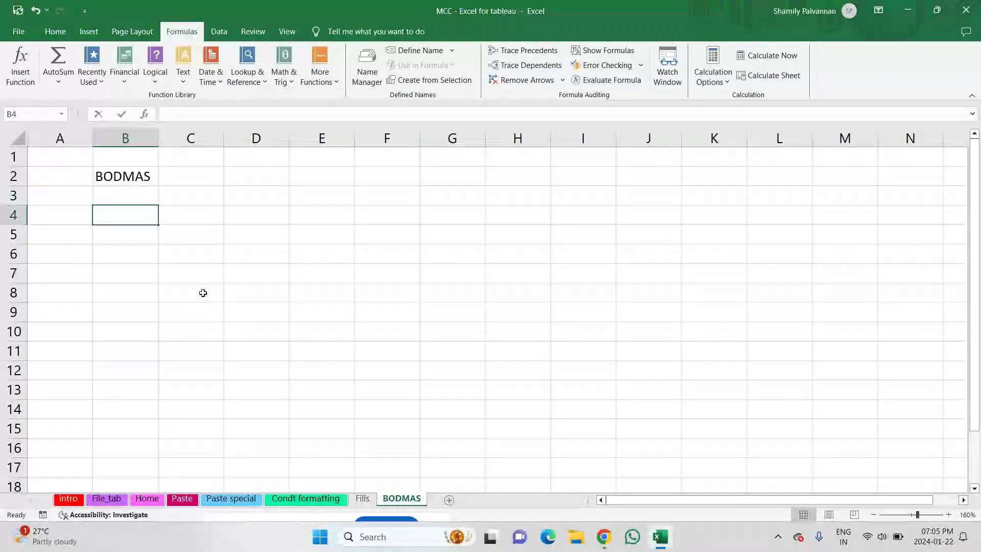
text(B)
key(Return)
text(O)
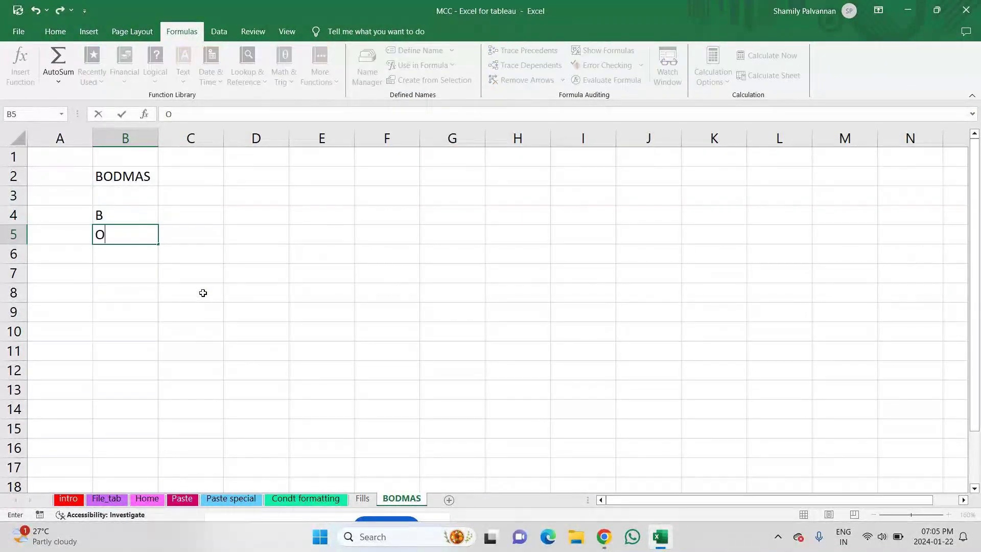
key(Return)
text(D)
key(Return)
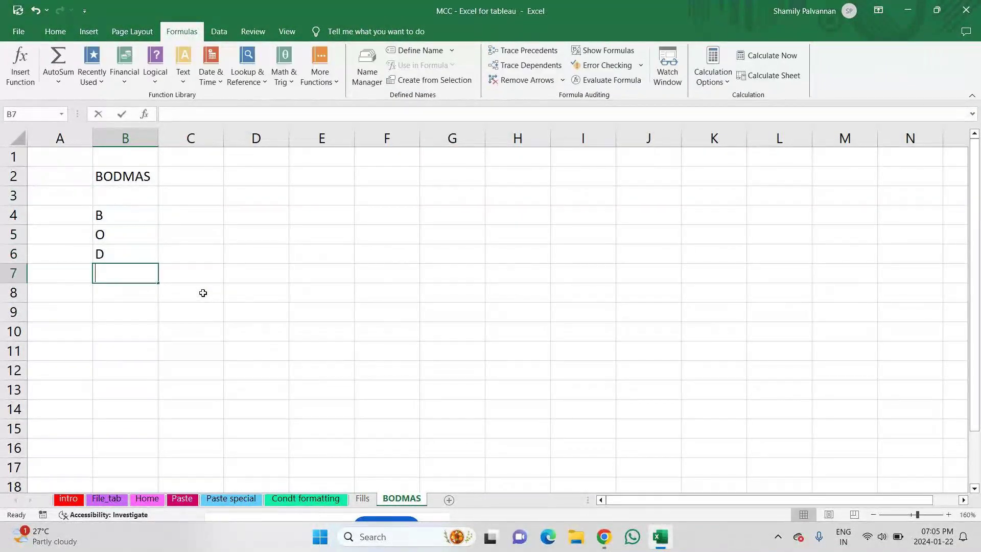
text(M)
key(Return)
text(A)
key(Return)
text(S)
key(Return)
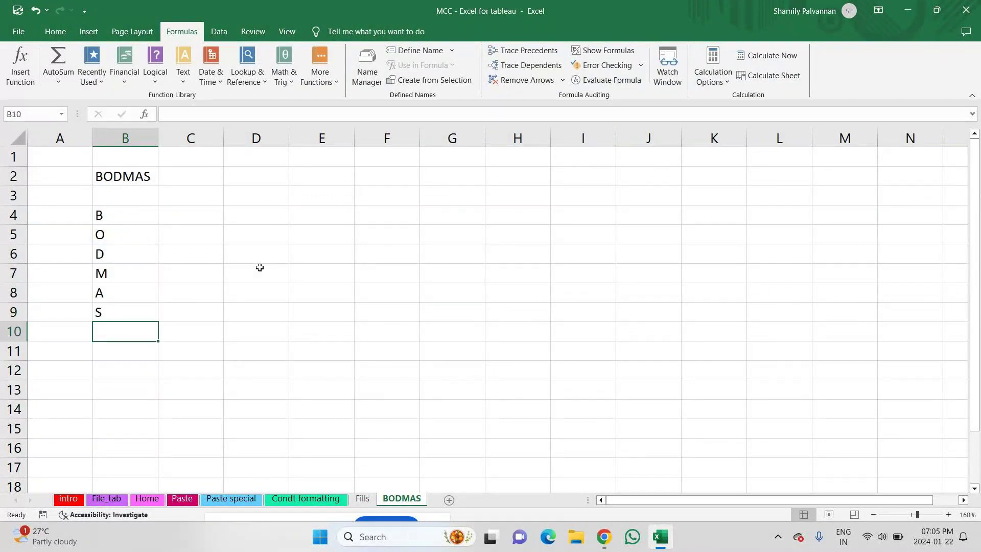
Enter the matching symbols (), () to (), /, *, +, - down cells C4:C9
click(198, 217)
text(())
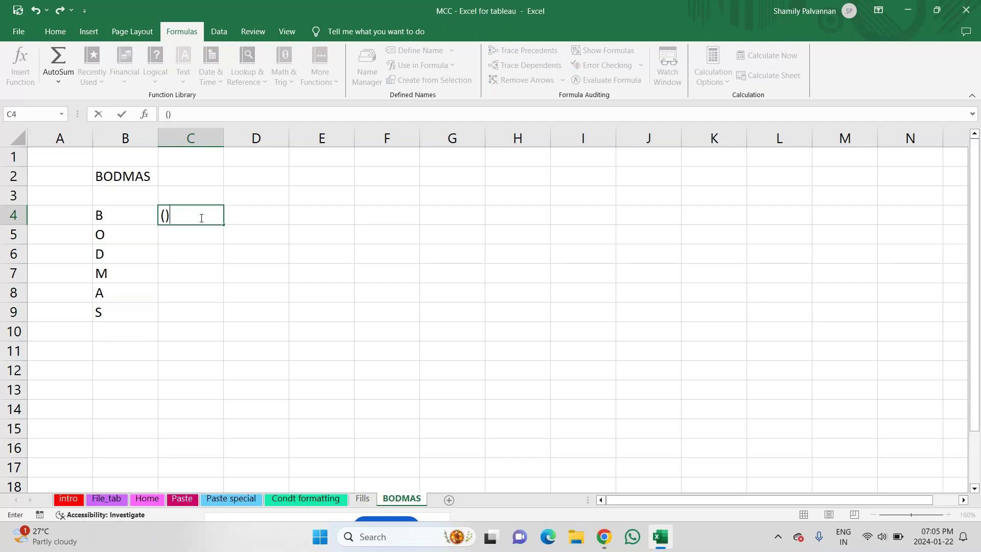
key(Return)
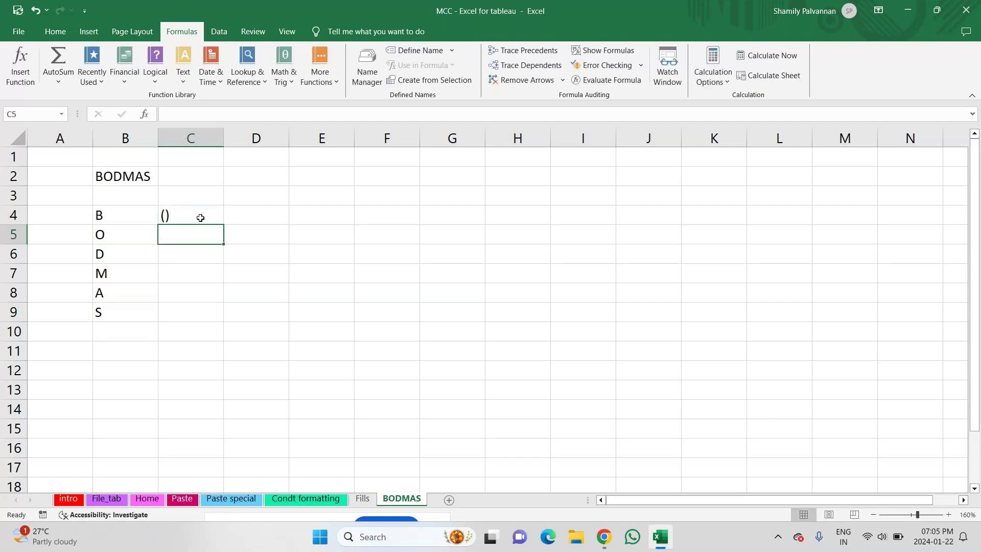
text((0)
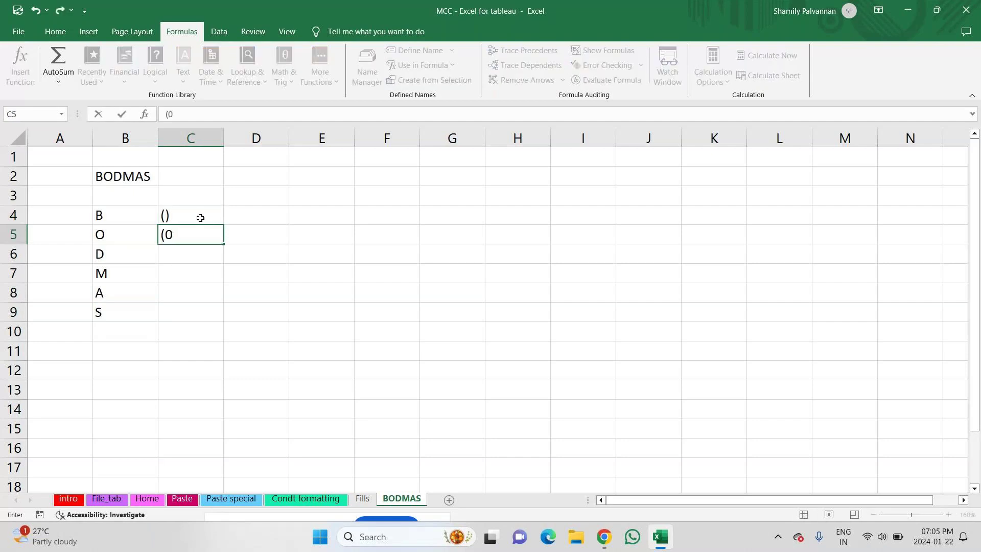
key(BackSpace)
text() to ())
key(Return)
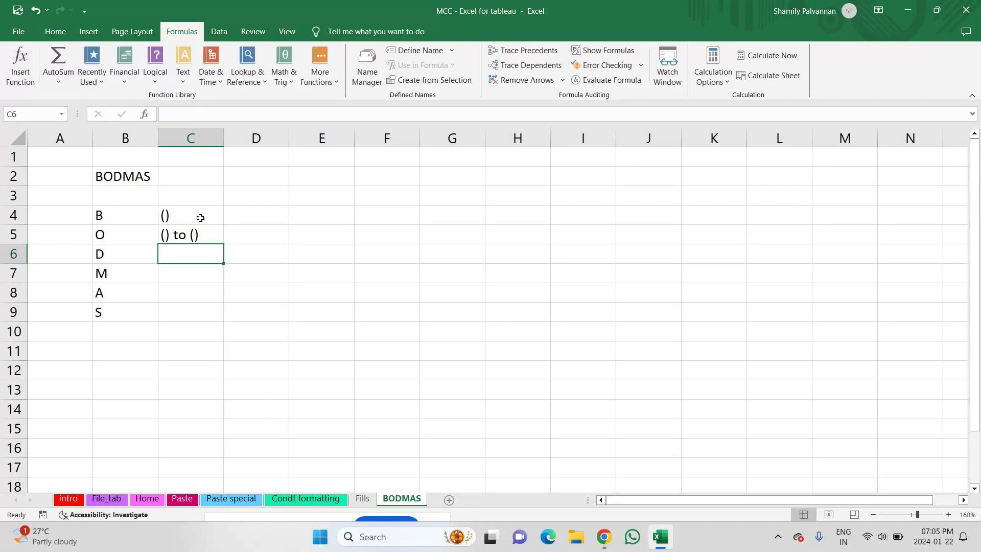
text(/)
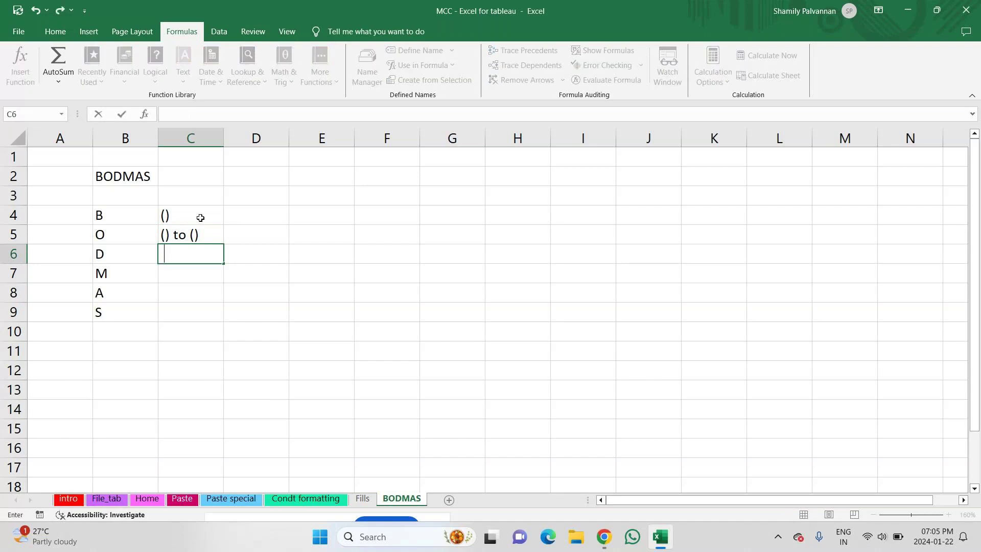
key(Return)
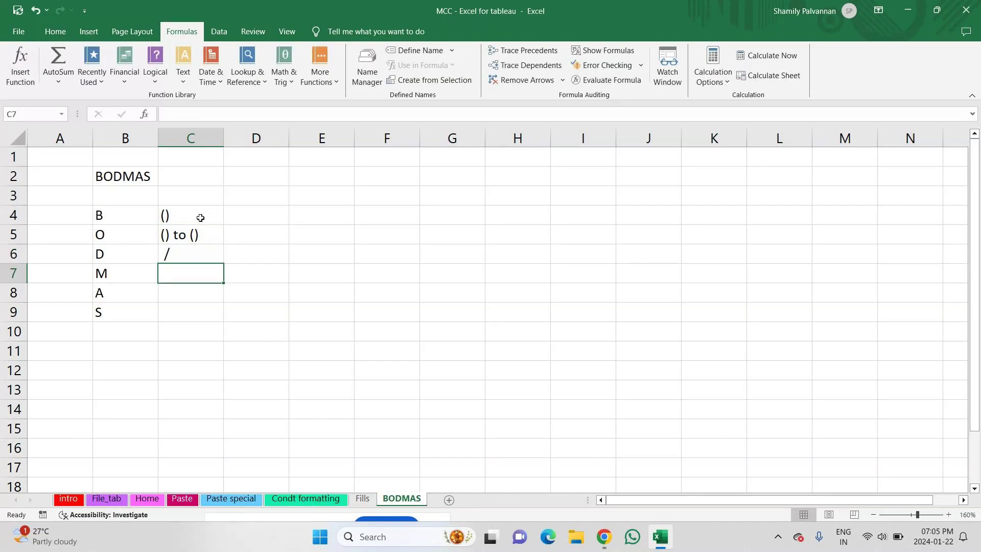
text(*)
key(Return)
text(+)
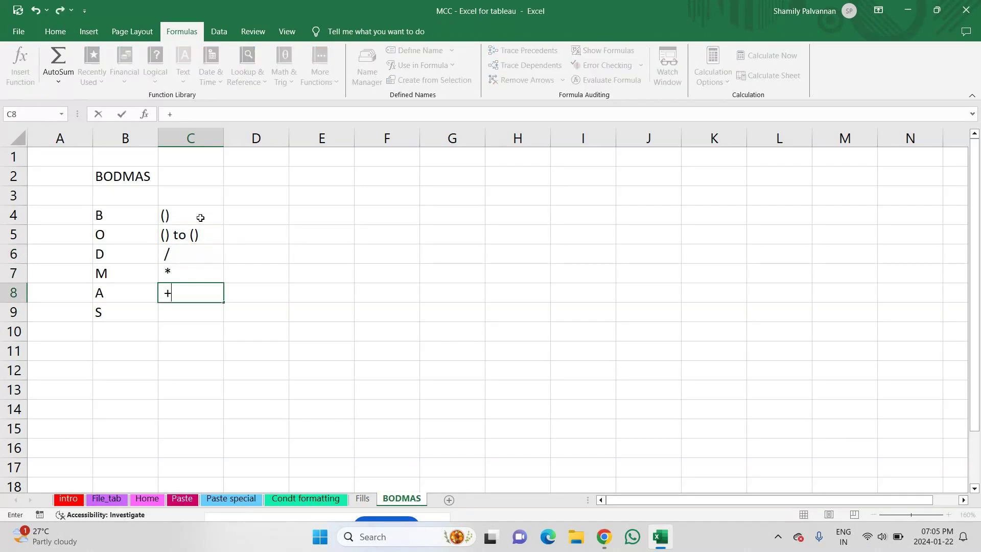
key(Return)
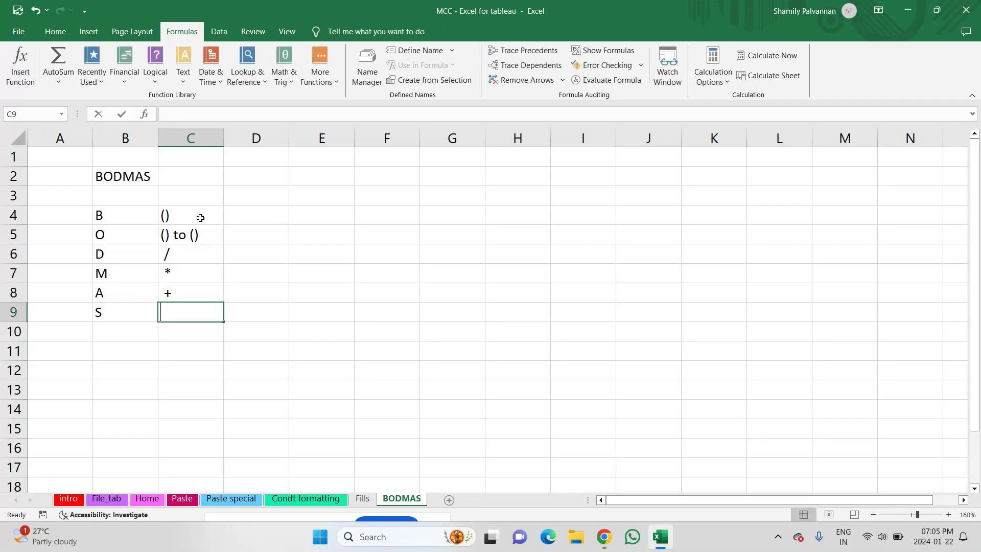
text(-)
key(Return)
click(101, 215)
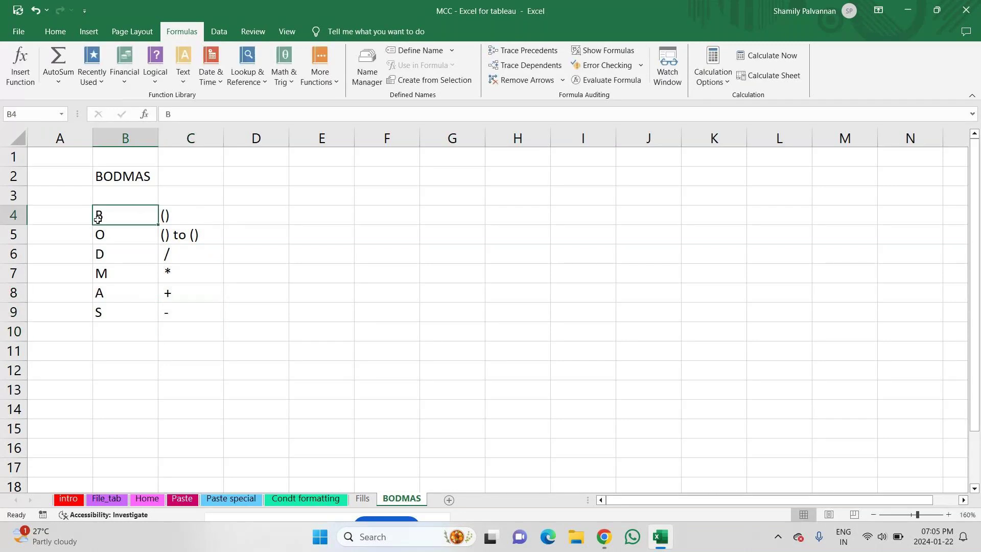
Apply All Borders to the B4:C9 letter–symbol table
drag(104, 218, 203, 318)
click(55, 31)
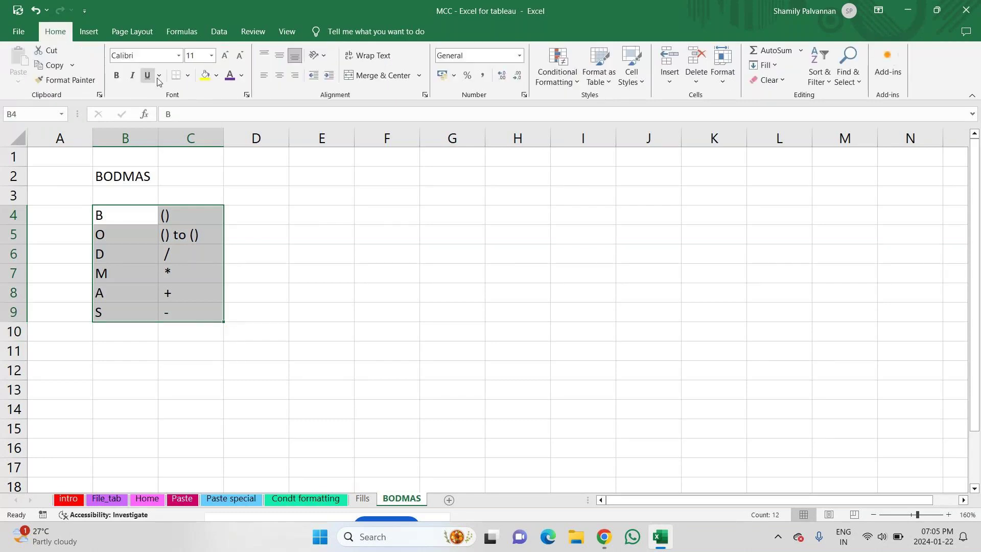
click(188, 75)
click(199, 187)
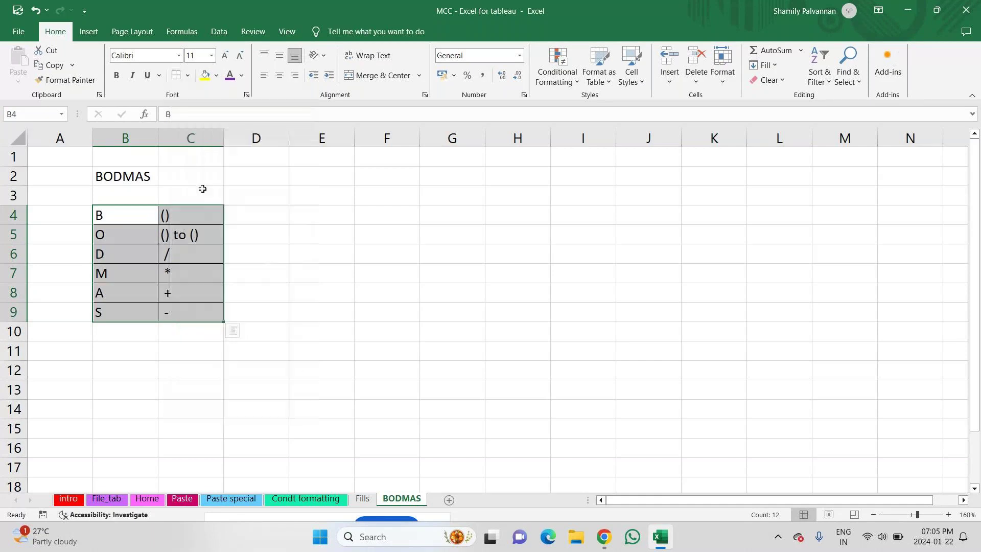
drag(381, 292, 153, 332)
click(138, 332)
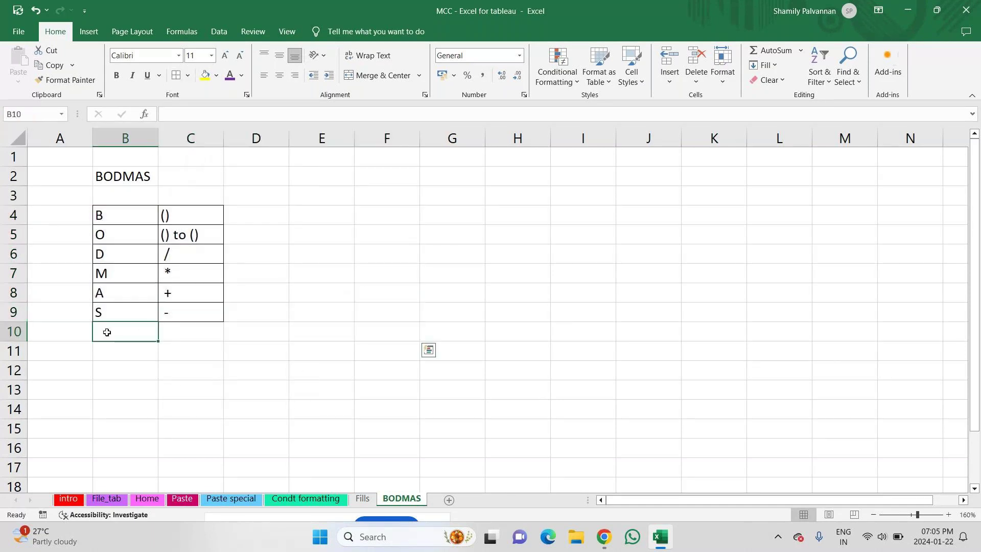
click(372, 221)
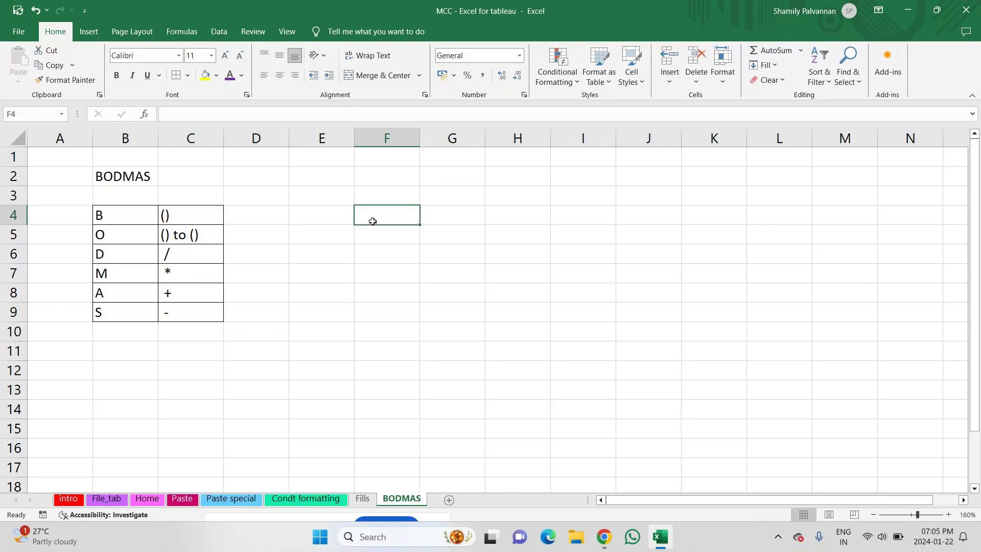
Enter 2+2*5-1 in F4, correcting the mistyped 22+5-1
text(22+5-1)
key(Return)
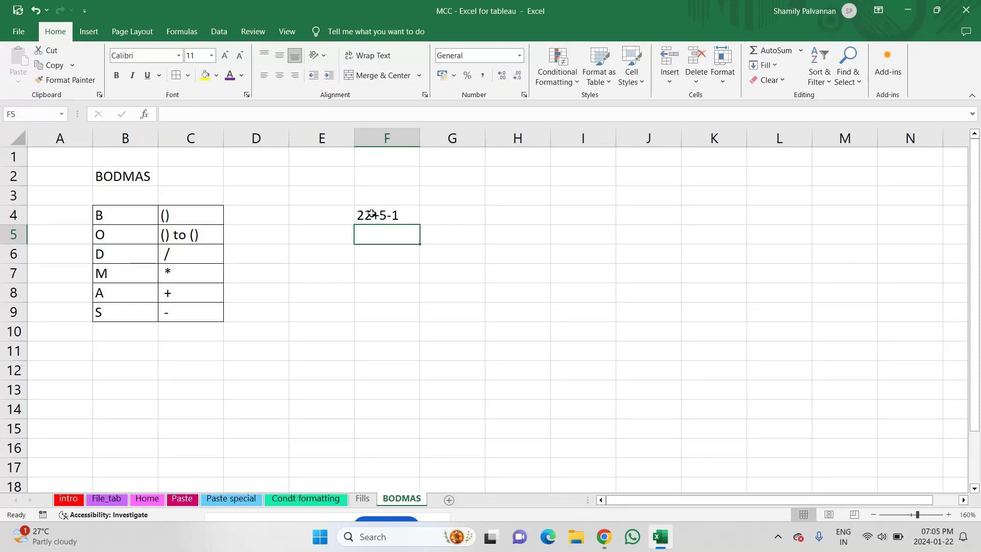
click(369, 215)
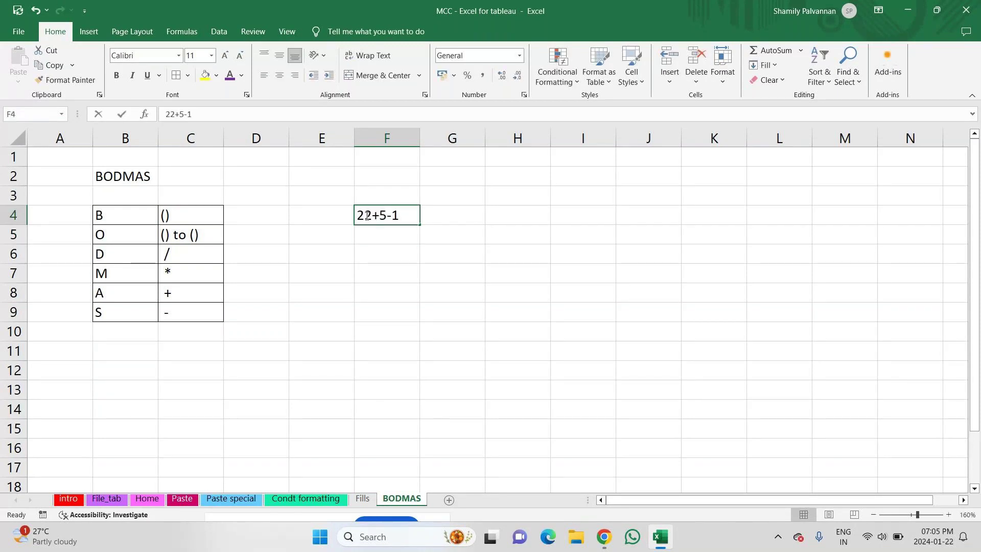
double_click(368, 215)
text(+)
key(Right)
key(Right)
key(BackSpace)
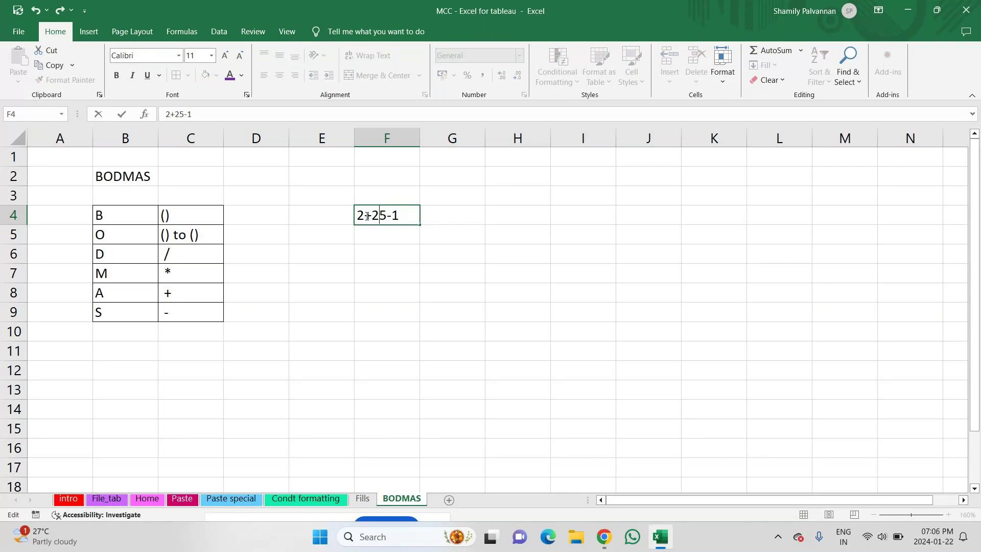
text(*)
key(Return)
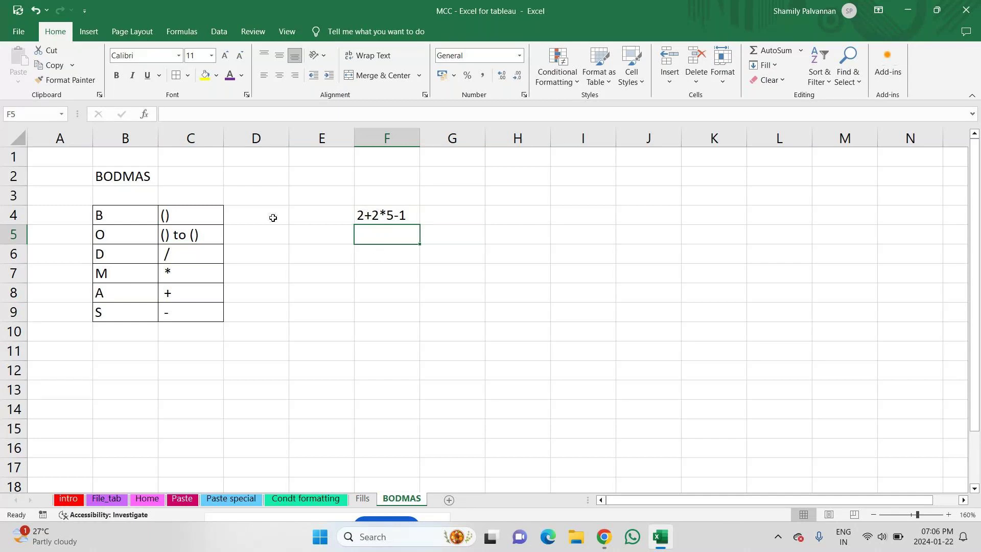
Walk through the table rows, then enter =2*5 in F5, giving 10
click(403, 215)
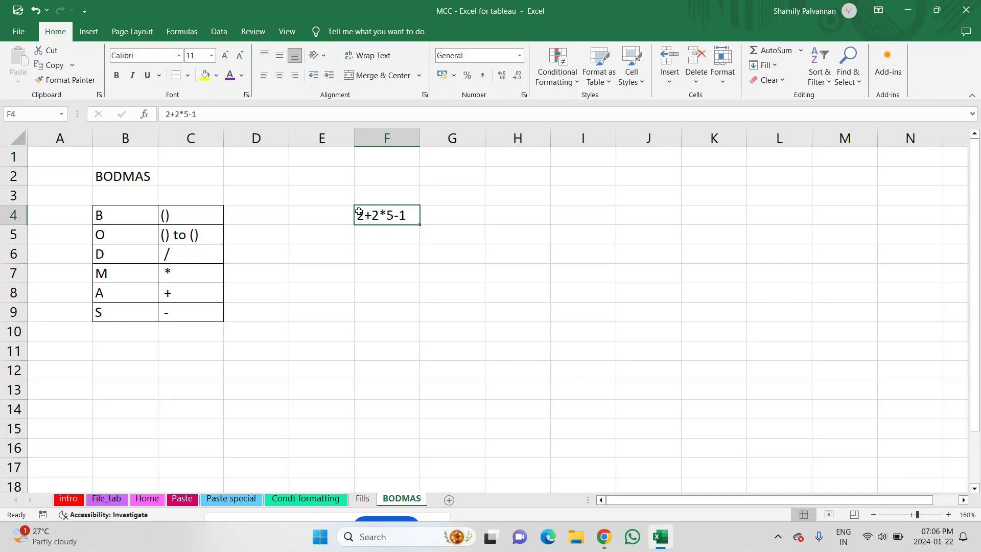
drag(114, 218, 201, 215)
drag(123, 232, 213, 238)
drag(140, 255, 167, 254)
click(102, 273)
drag(103, 274, 189, 274)
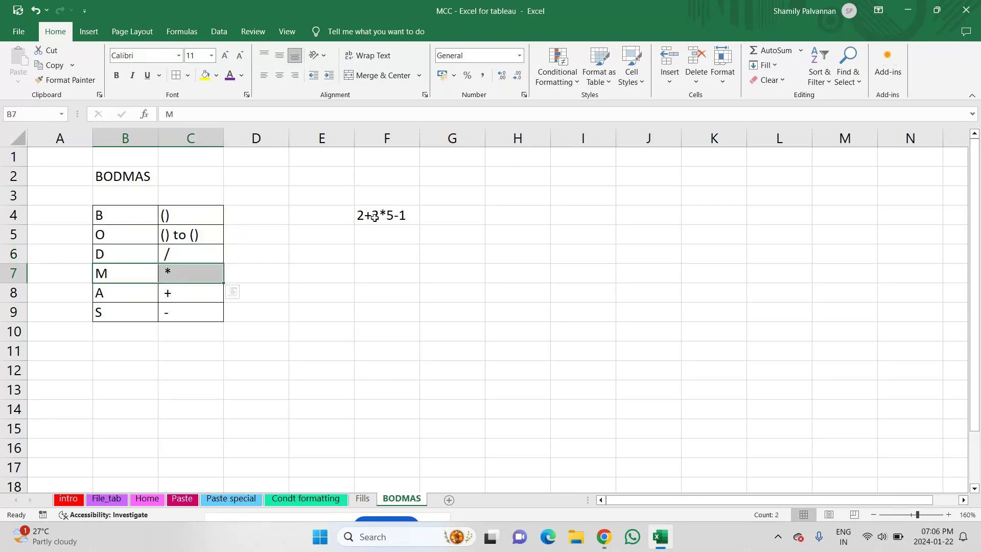
double_click(370, 237)
text(=2.)
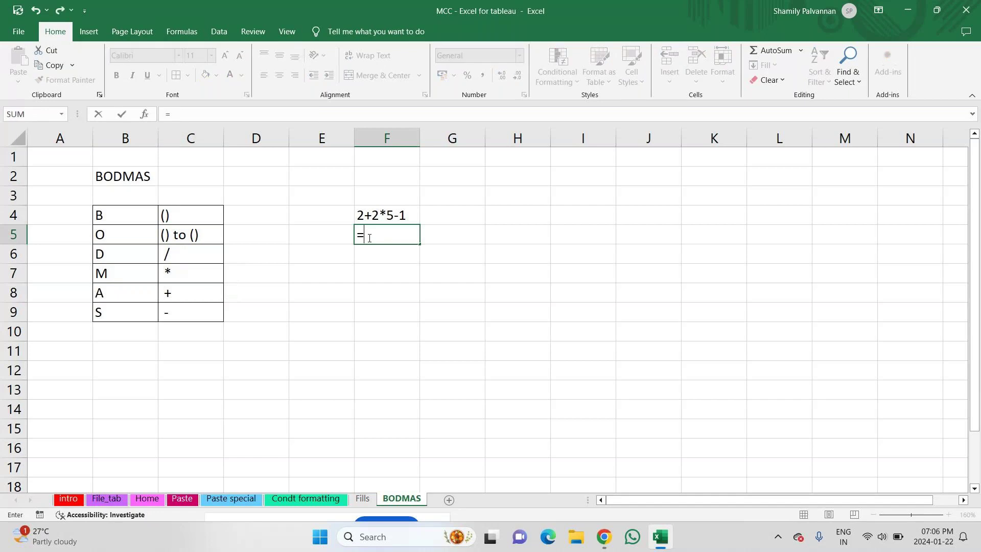
key(BackSpace)
text(*5)
key(Return)
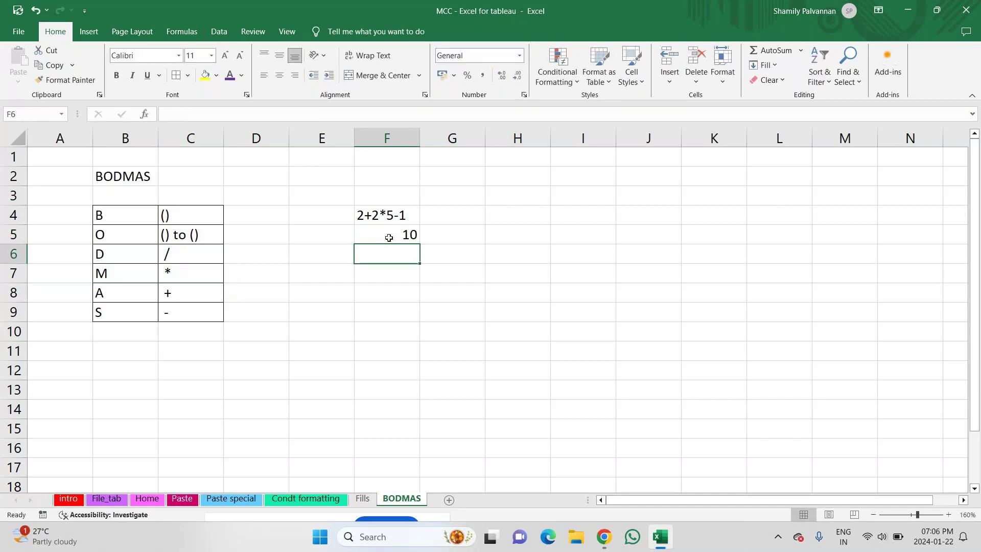
Enter the addition step =F5+2 in F6, giving 12
drag(107, 280, 182, 283)
click(106, 292)
drag(105, 292, 207, 293)
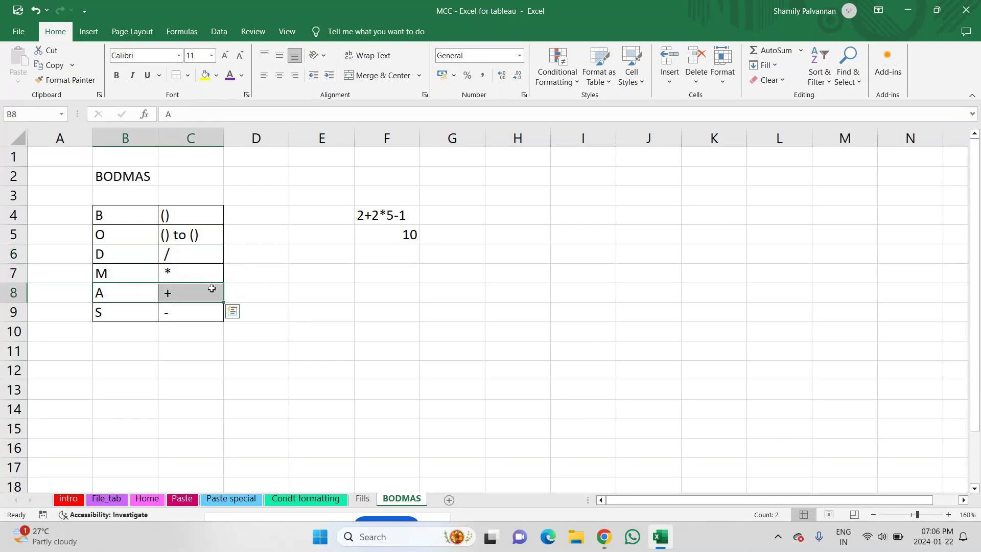
click(396, 254)
text(=)
click(402, 236)
text(+ 2)
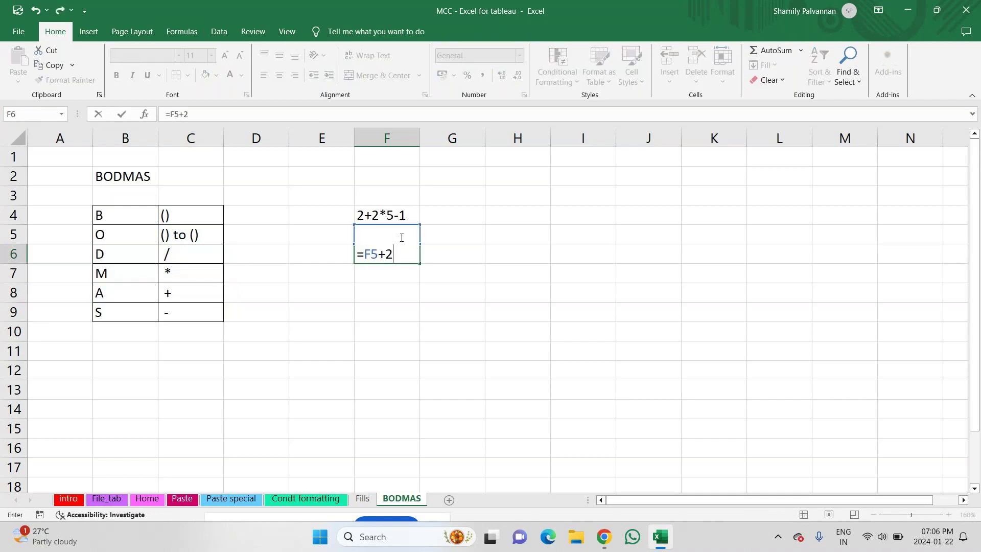
key(Return)
Enter the subtraction step =F6-1 in F7, giving 11
drag(136, 313, 191, 313)
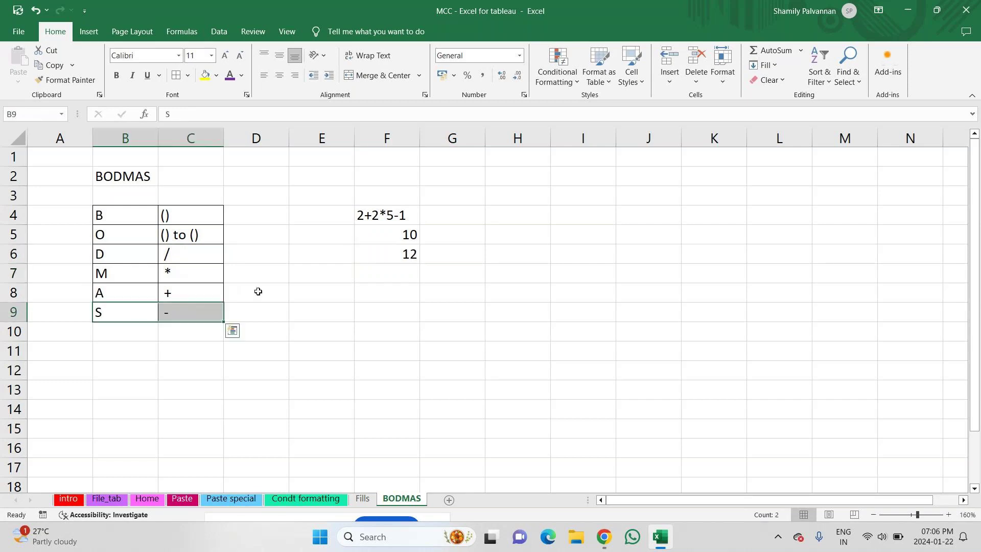
click(406, 274)
text(=)
click(401, 257)
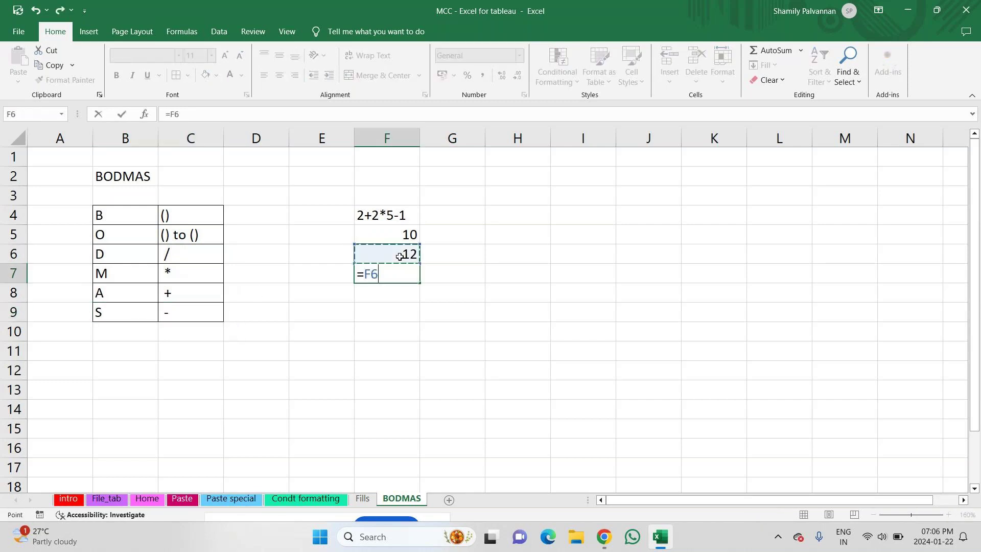
text(-1)
key(Return)
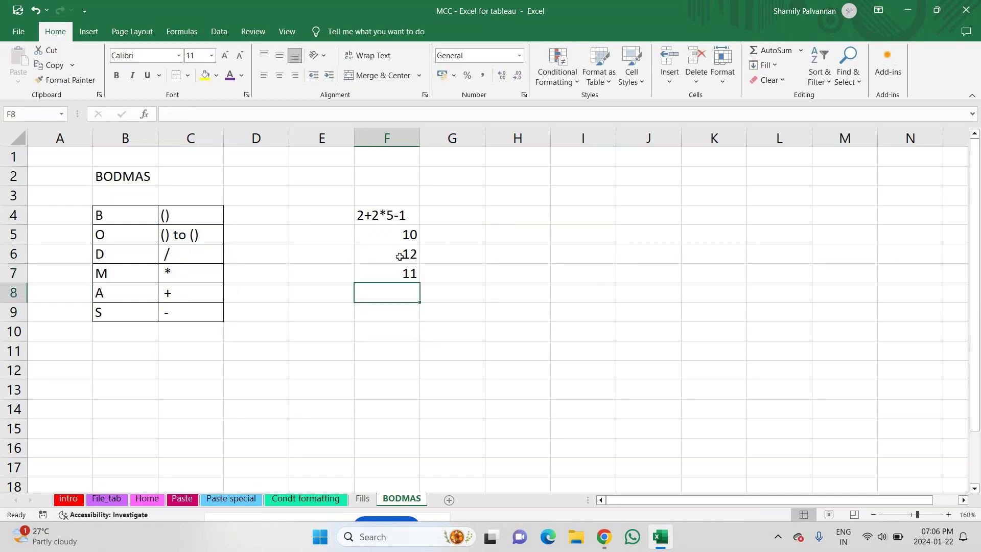
Evaluate the whole expression =2+2*5-1 in F9, giving 11
key(Down)
text(=)
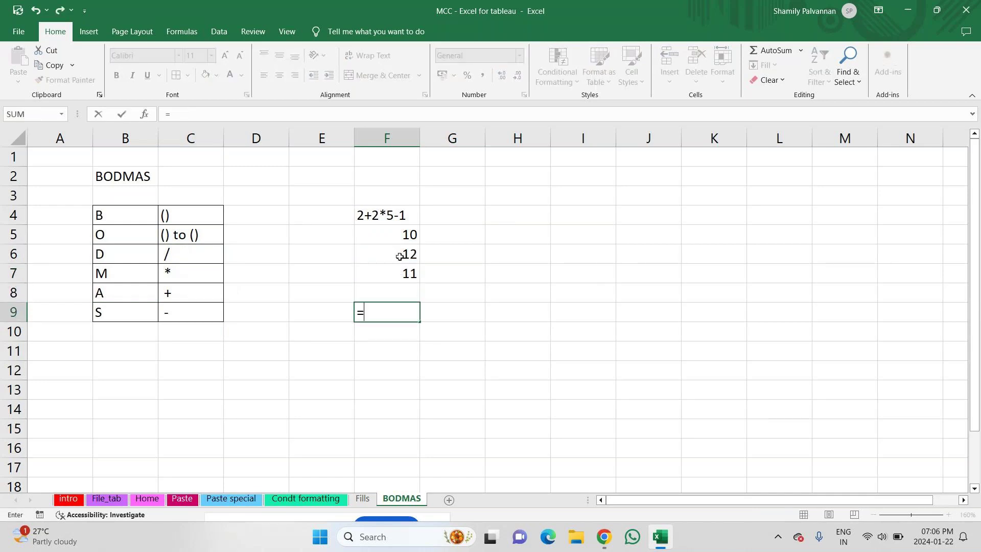
text(2+2*5- 1)
key(Return)
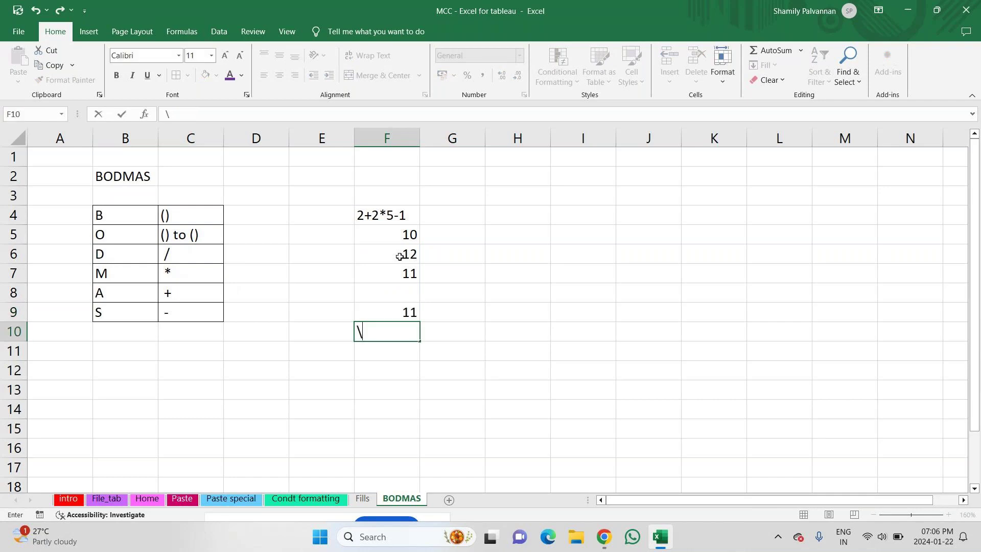
key(Return)
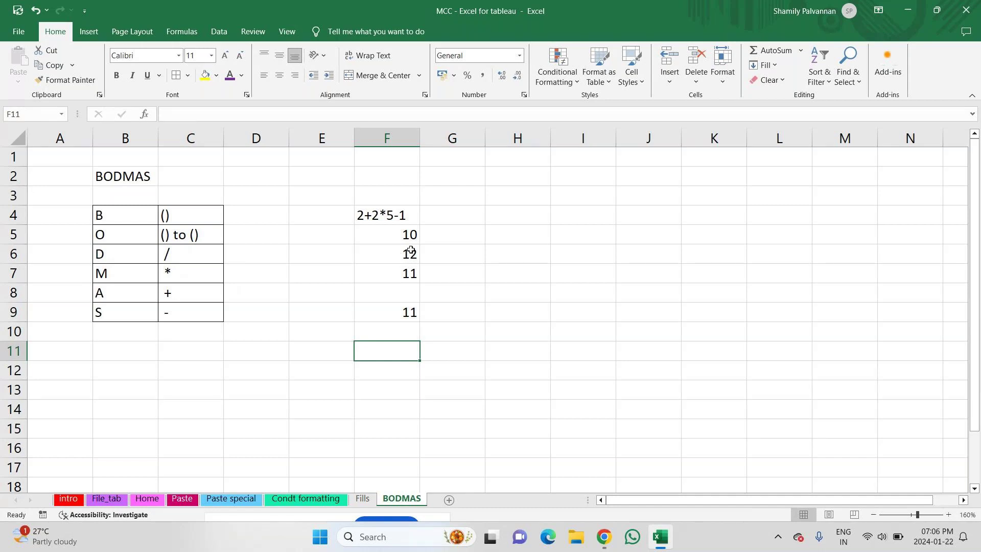
click(519, 226)
Type the second expression (2+2)/(10+20)*5-1 into H4, fixing typos
text(()
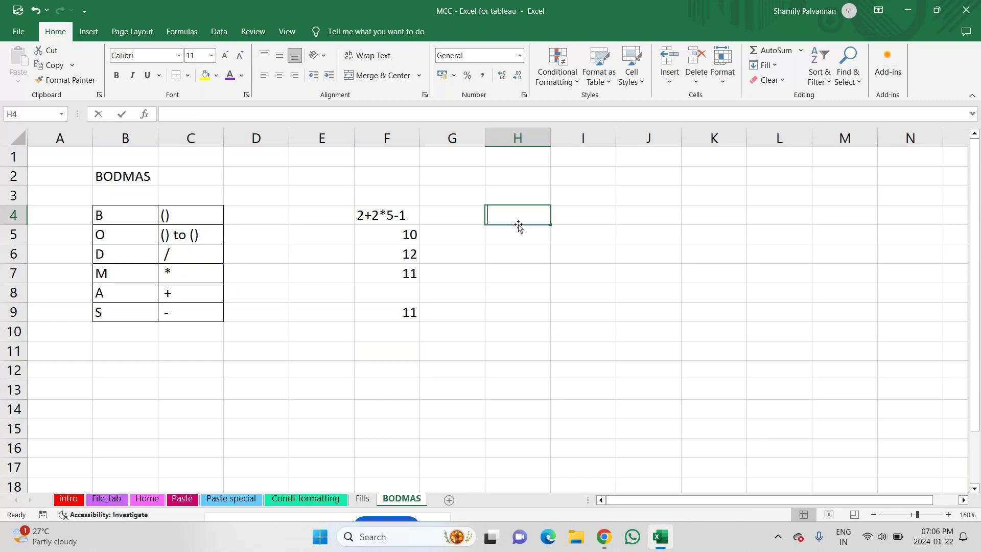
text(2+20)
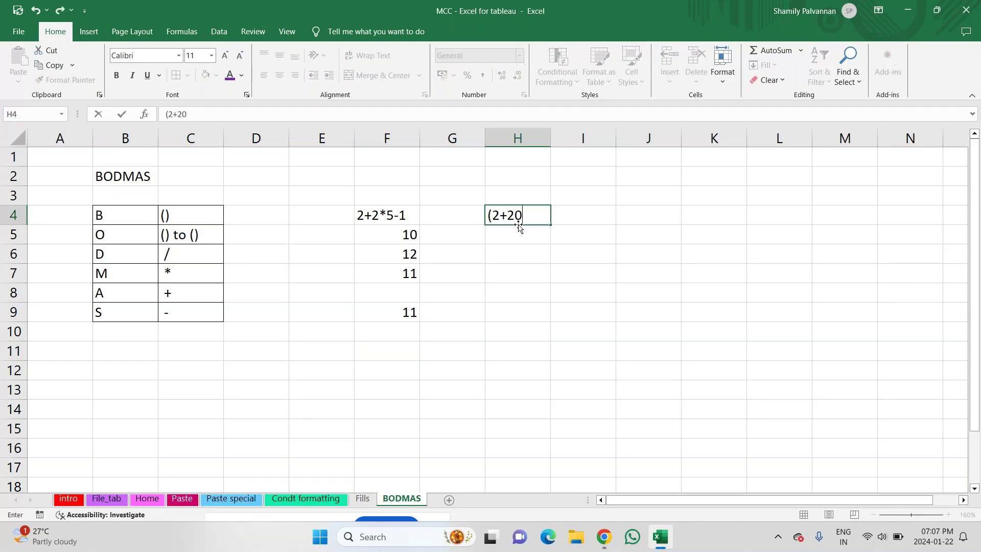
key(BackSpace)
text()()
key(BackSpace)
text(/(10+20))
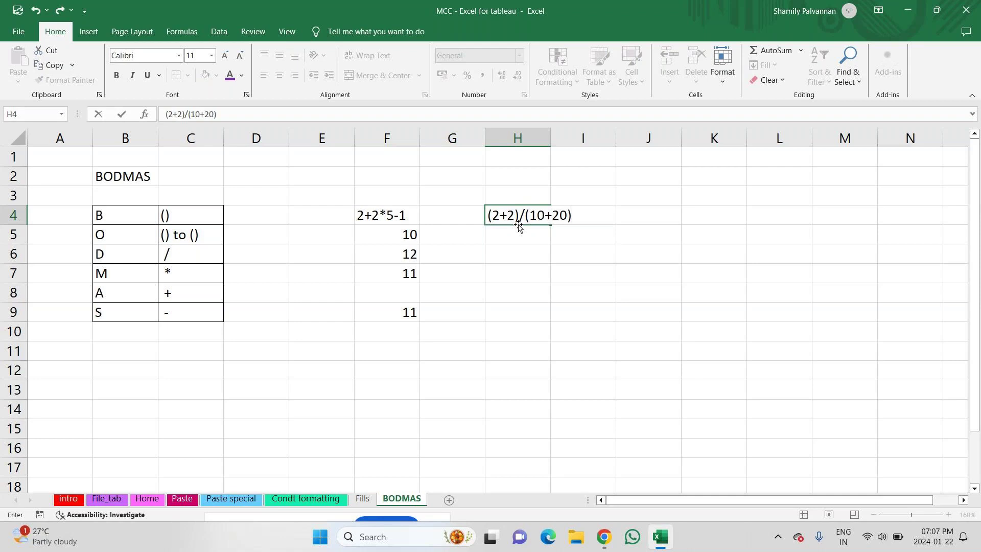
text(*5-1)
key(ctrl+Return)
key(Return)
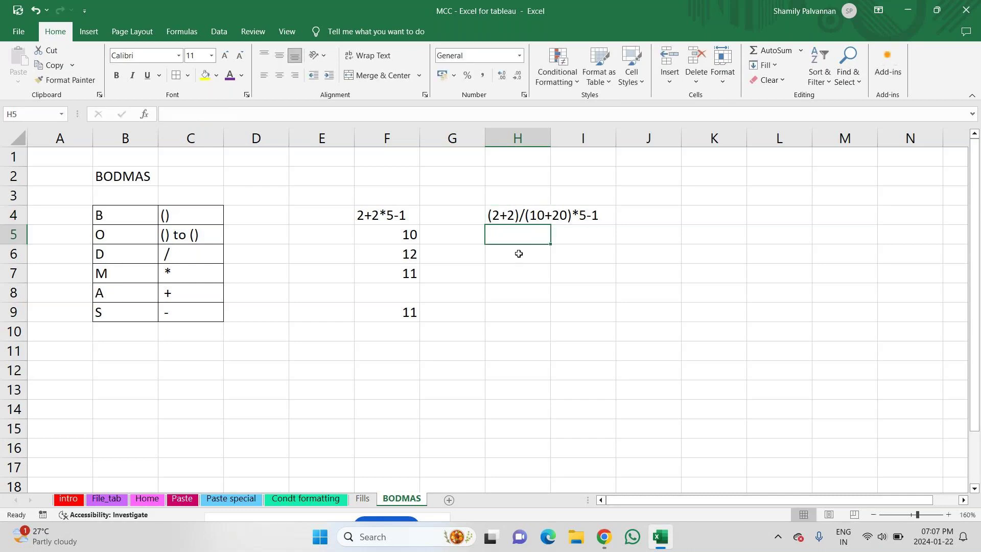
click(519, 253)
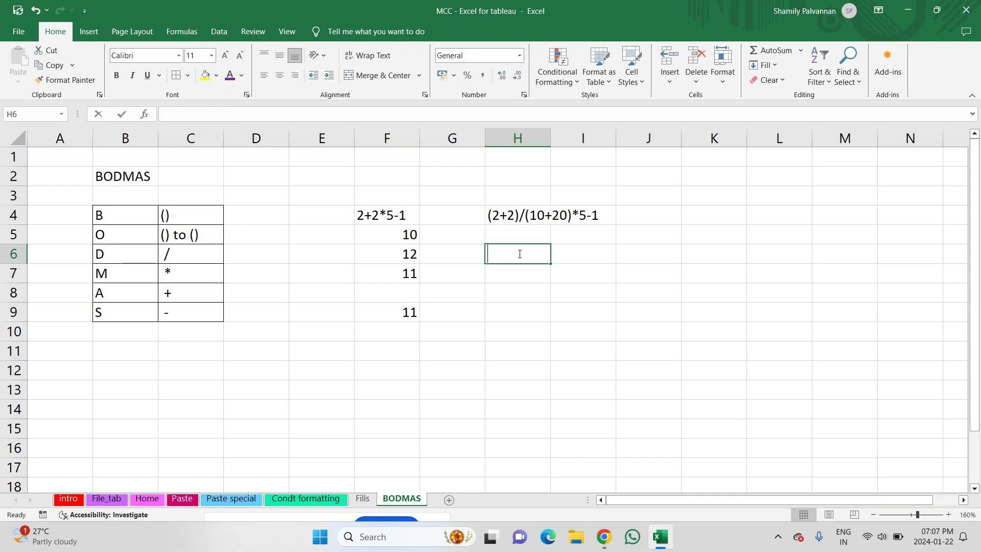
Enter =2+2 in H6 (giving 4) and =10+20 in I6 (giving 30)
text(=)
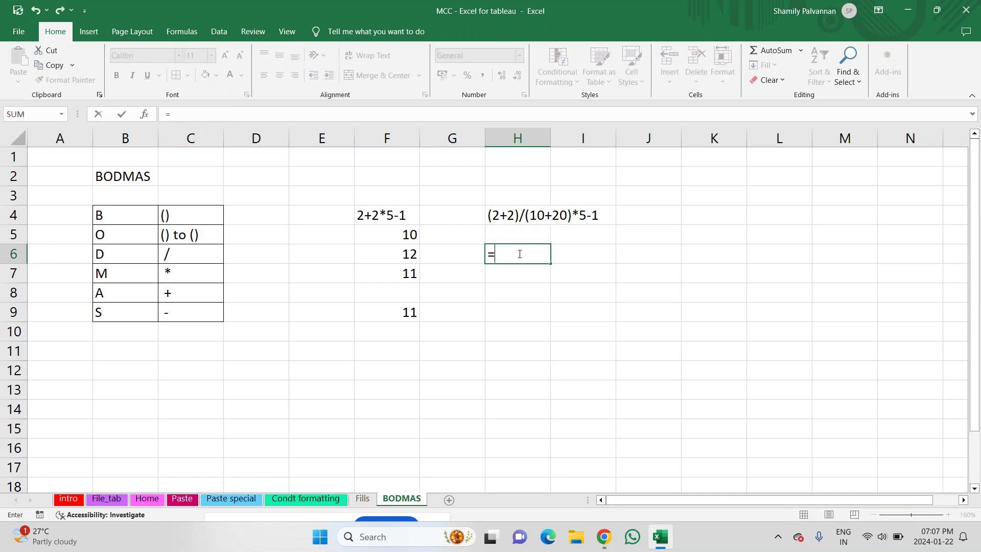
text(2+2)
key(Return)
click(518, 254)
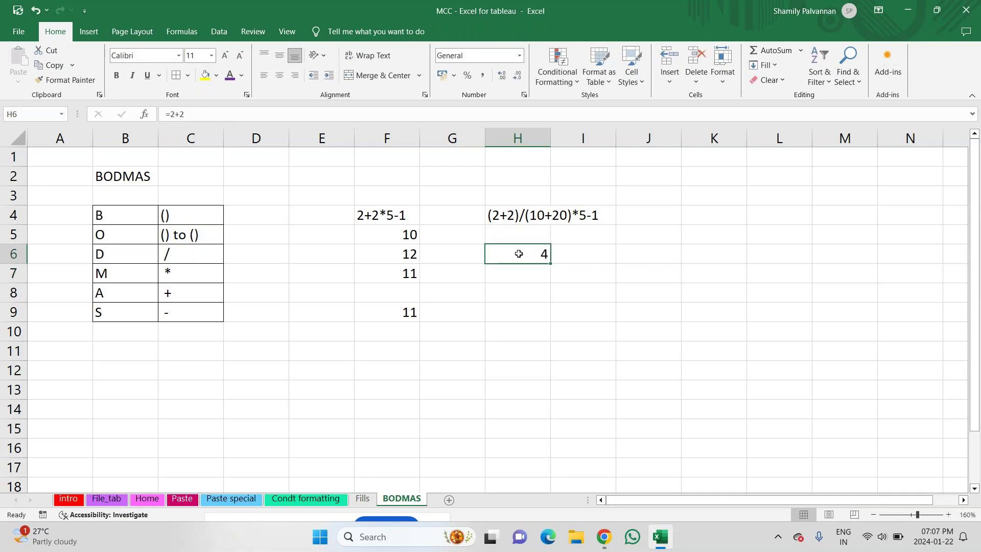
key(Right)
key(F2)
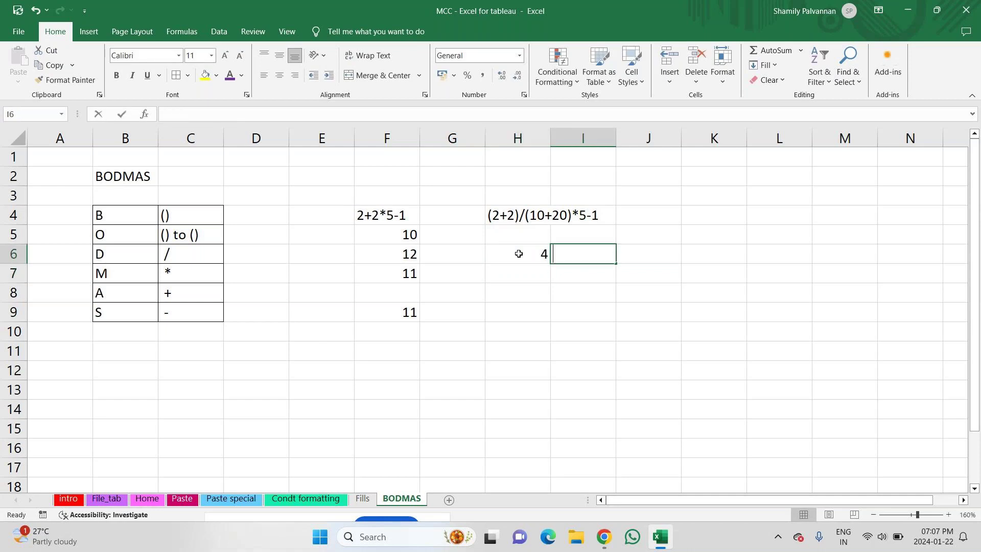
text(-)
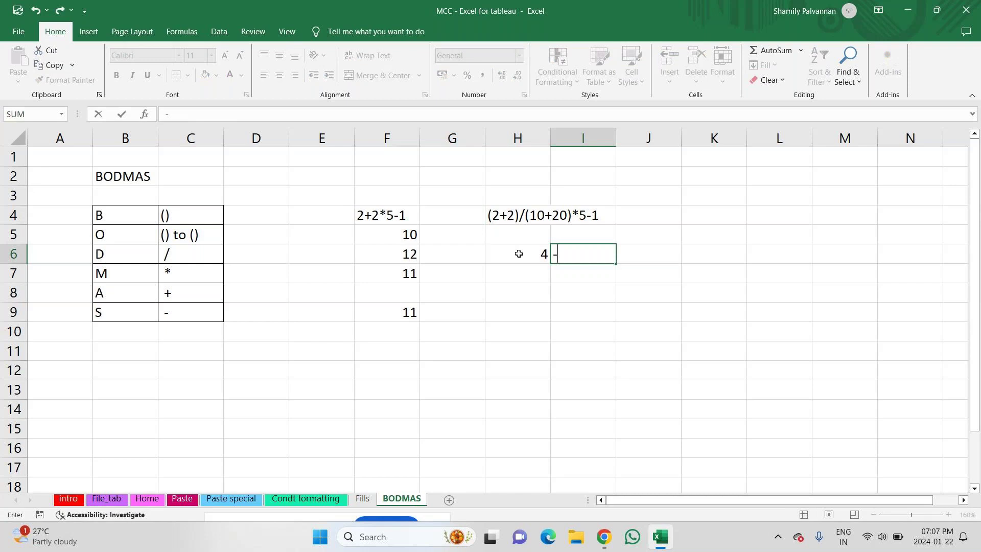
key(BackSpace)
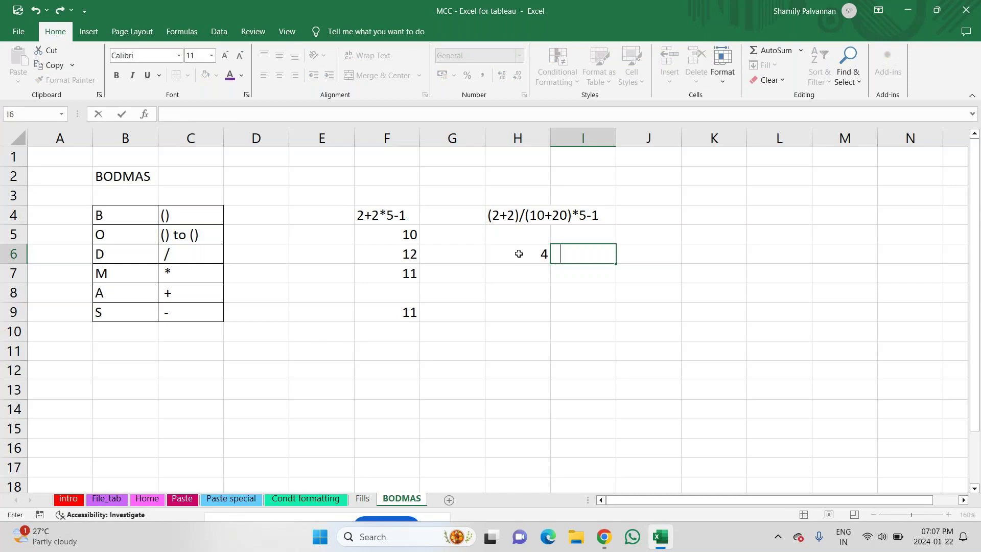
text(=10+20)
key(Return)
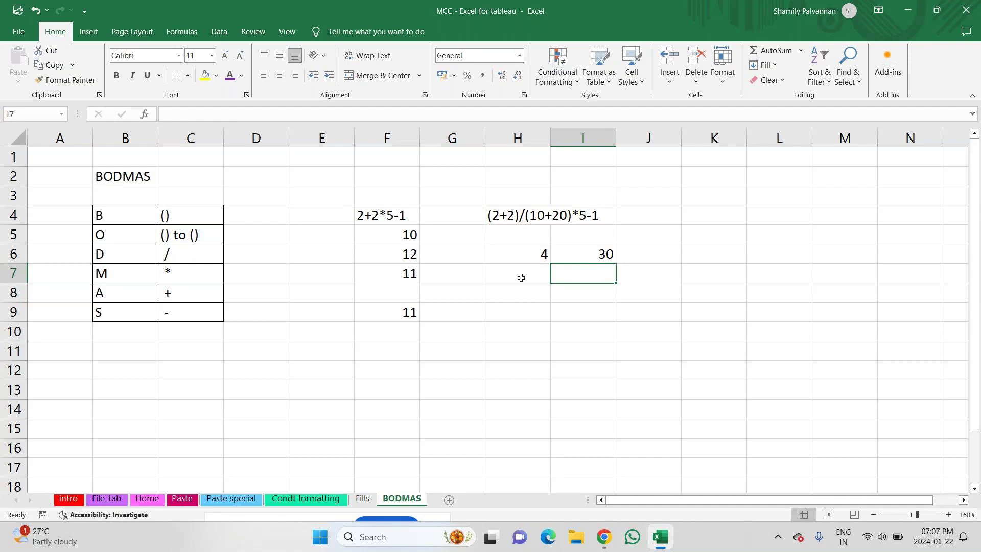
Enter =4/30 in I7 so it shows 0.13333
text(=)
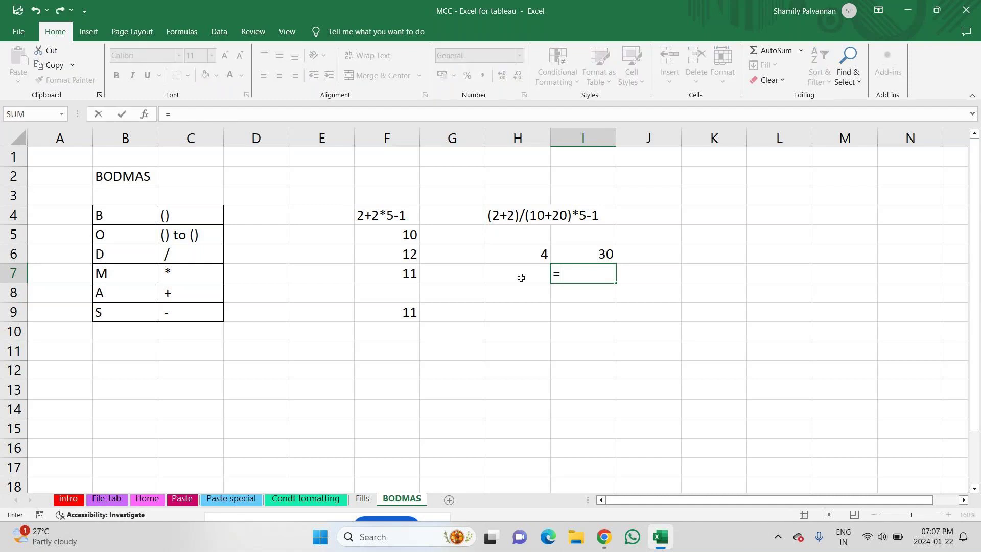
text(4/30)
key(Return)
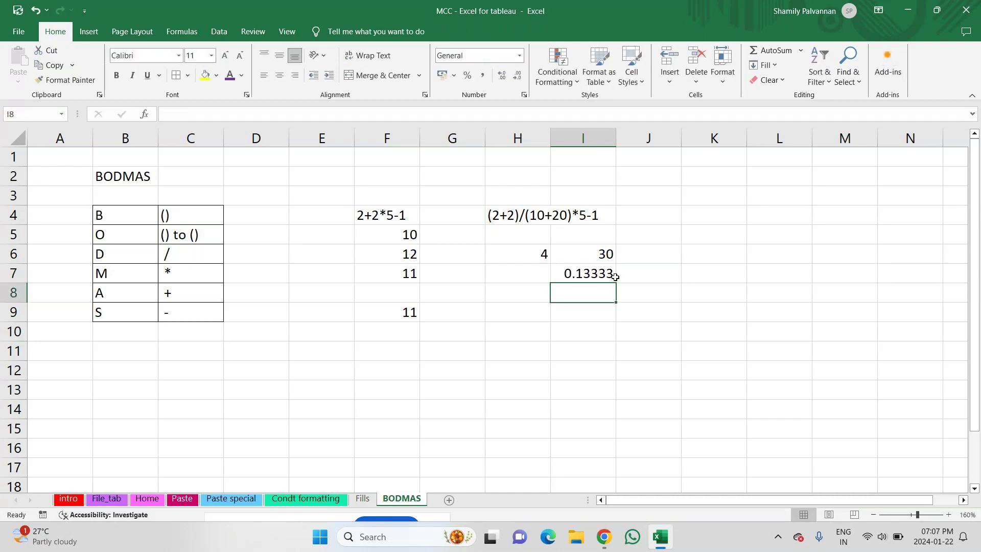
text(*)
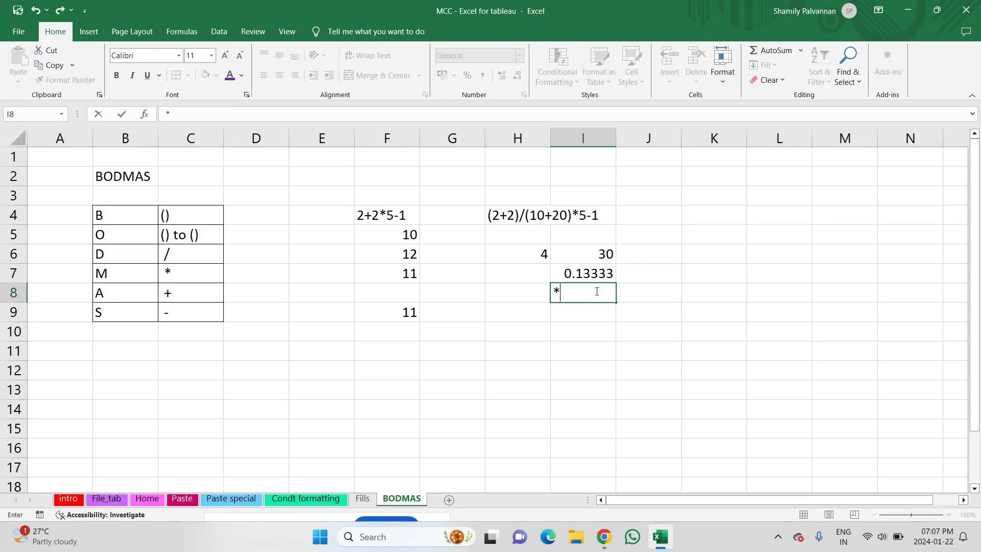
key(Up)
text(=4/30)
key(ctrl+Return)
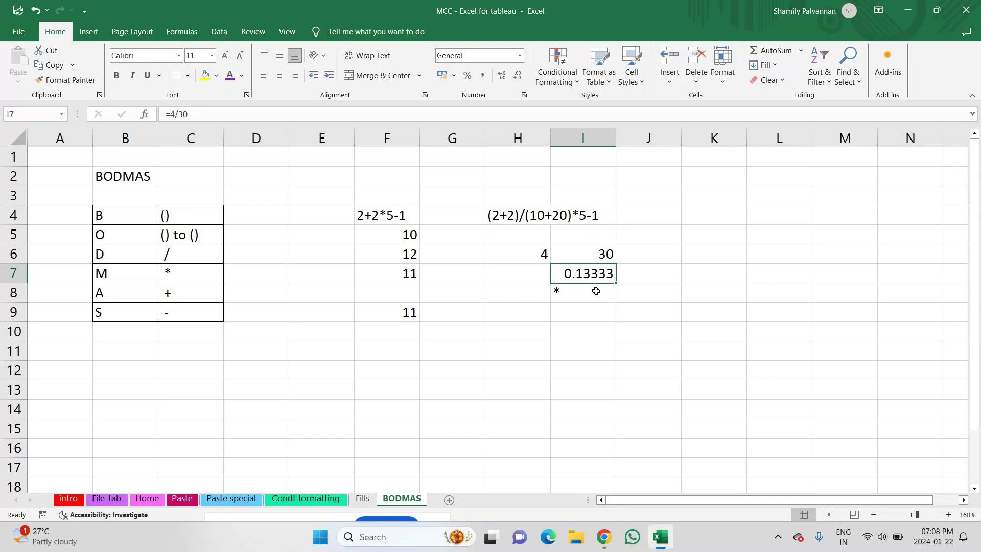
Enter =I7*5 in I8, then replace it with -1
click(595, 291)
text(=I7*)
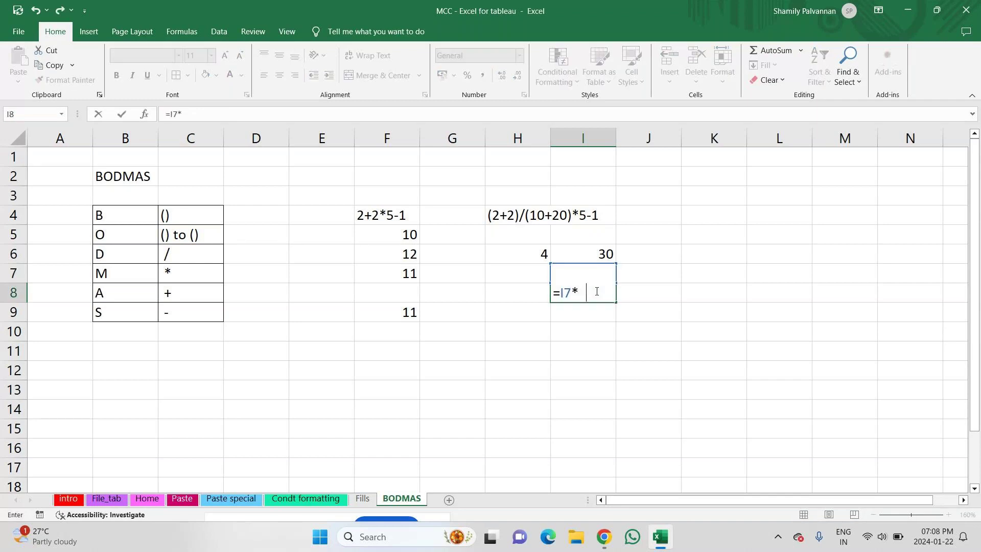
text(5)
key(ctrl+Return)
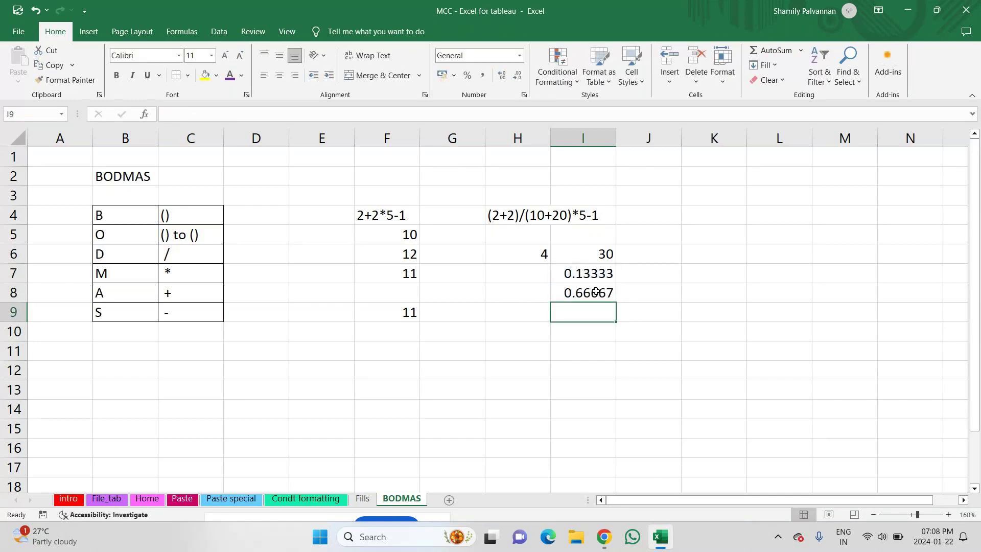
key(BackSpace)
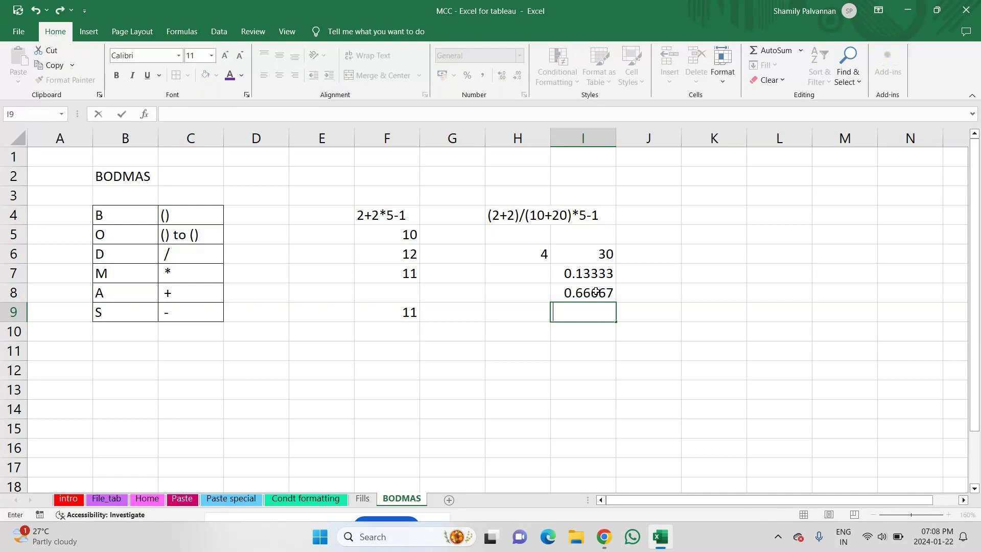
click(596, 292)
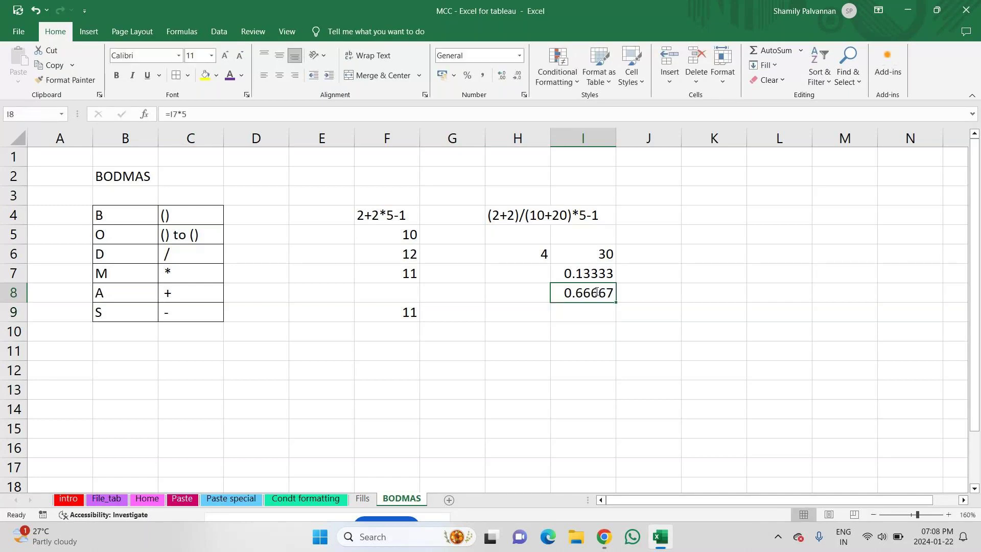
text(-1)
key(Return)
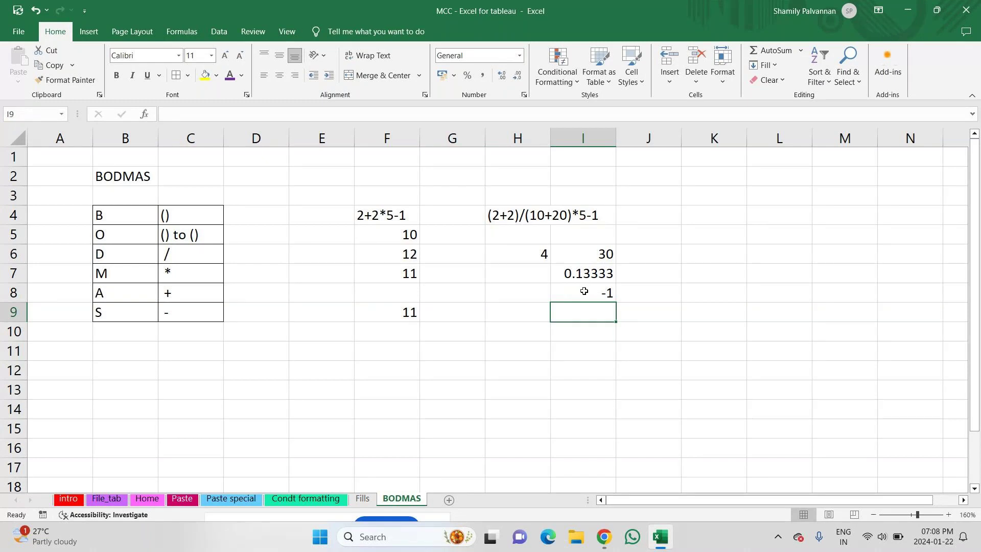
Edit I8 to =I7-1 so it returns -0.86667
click(584, 292)
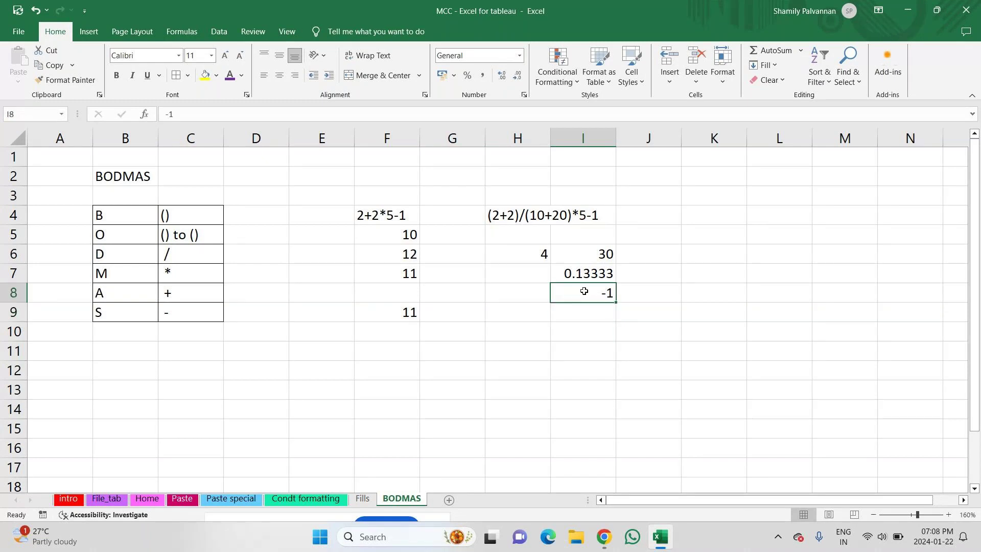
double_click(584, 291)
key(Left)
key(Left)
text(=)
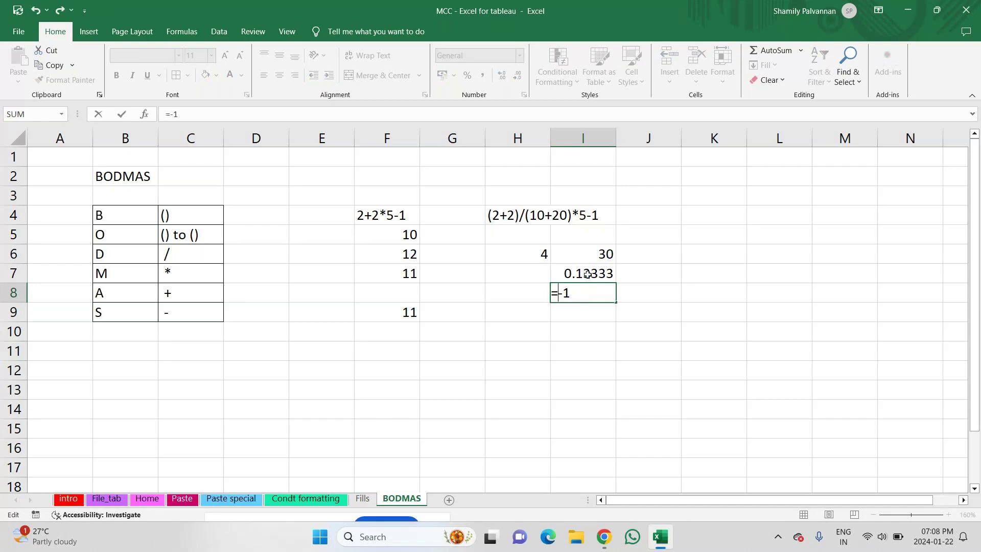
click(588, 274)
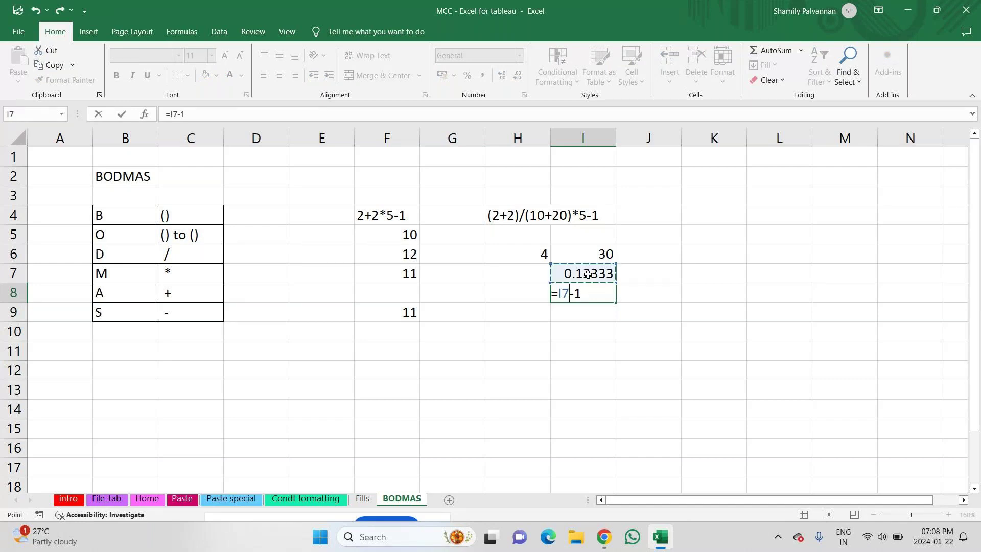
key(Return)
click(587, 290)
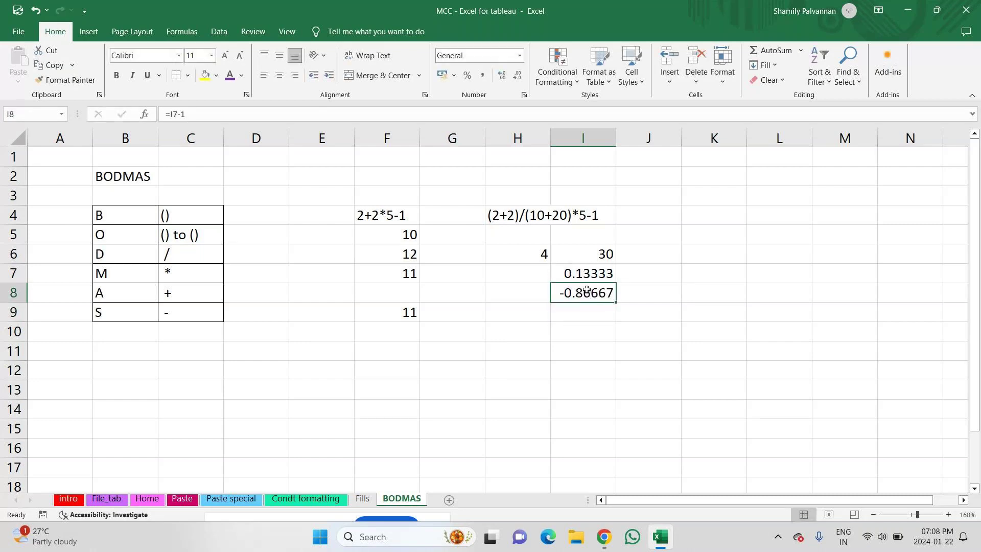
click(499, 215)
double_click(499, 214)
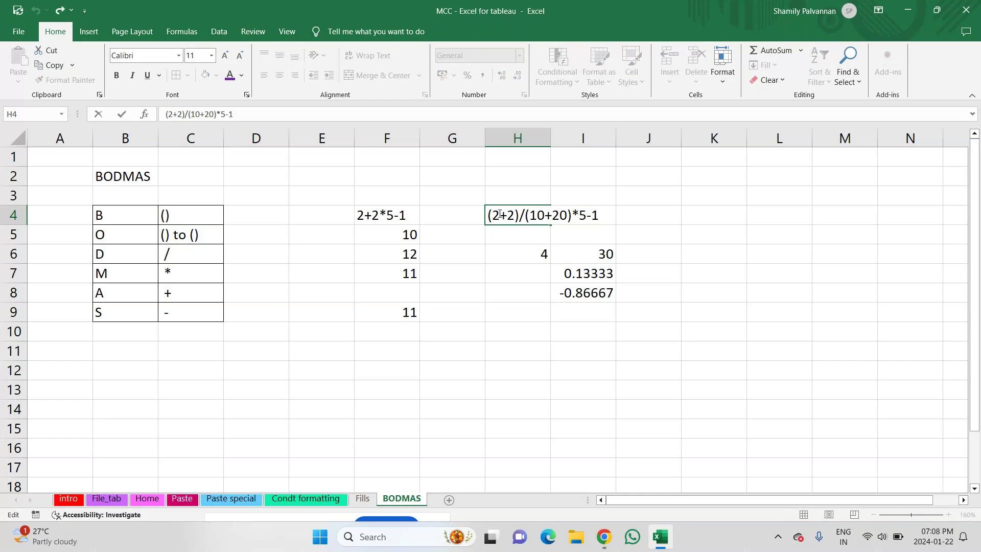
Change the H4 expression to read (20+60)/(10+20)*5-1
text(0)
key(Delete)
text(60)
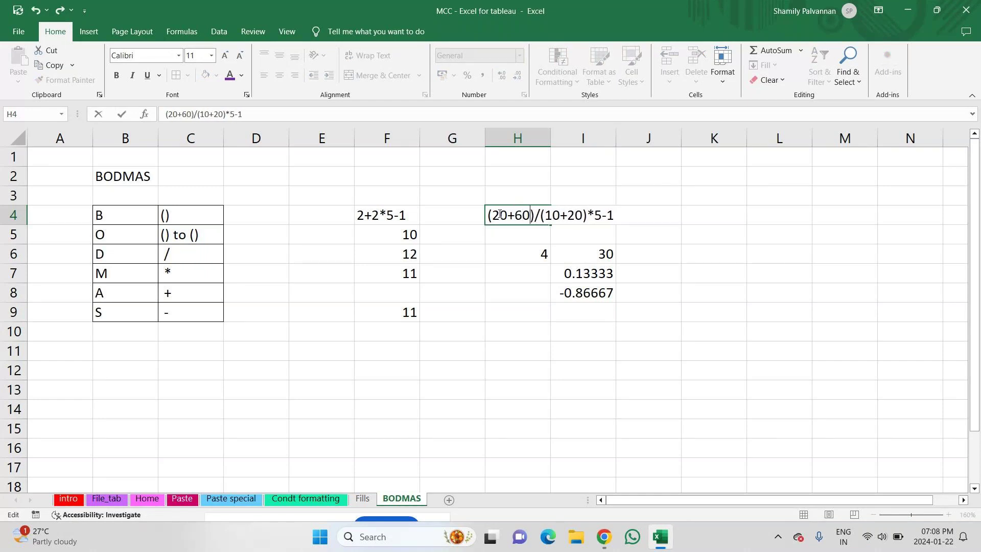
key(Return)
Change H6's formula from =2+2 to =20+60, showing 80
click(511, 255)
double_click(511, 255)
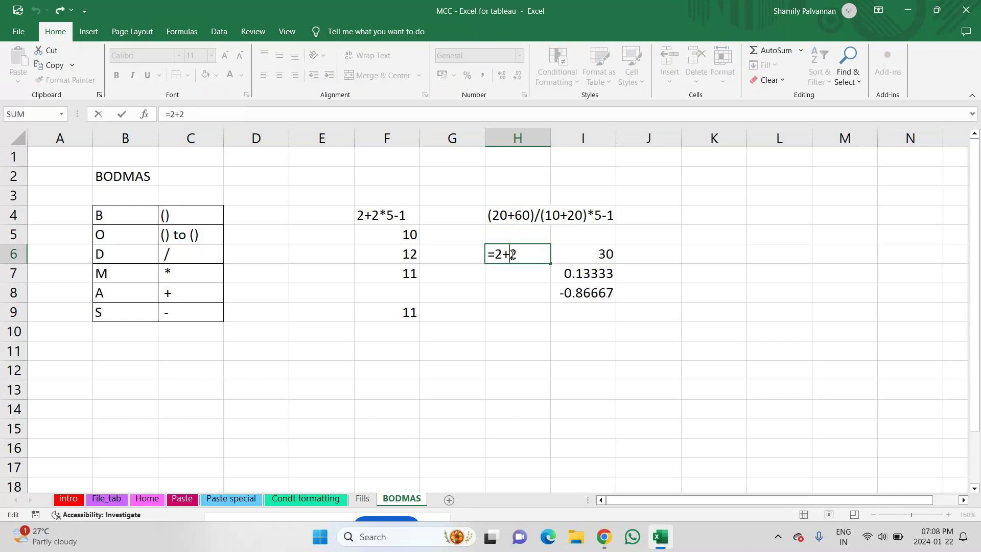
key(Left)
text(0)
key(End)
key(BackSpace)
text(60)
key(Return)
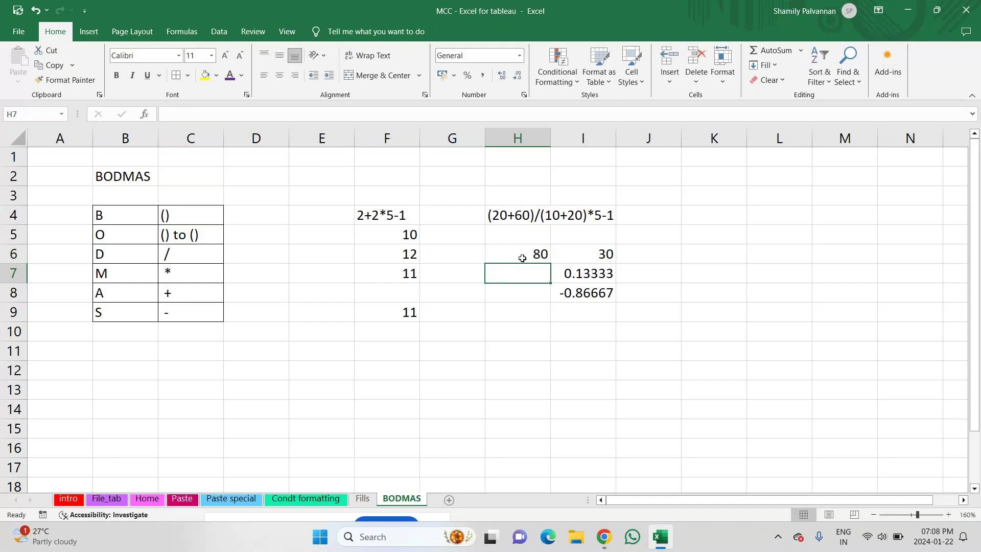
Replace I7's formula with =H6/I6, giving 2.66667
click(599, 259)
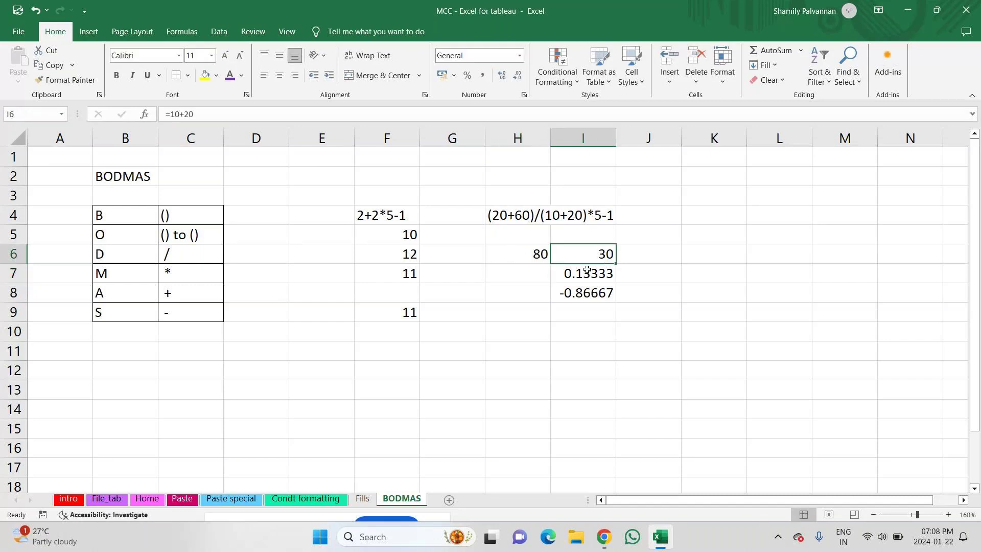
click(582, 276)
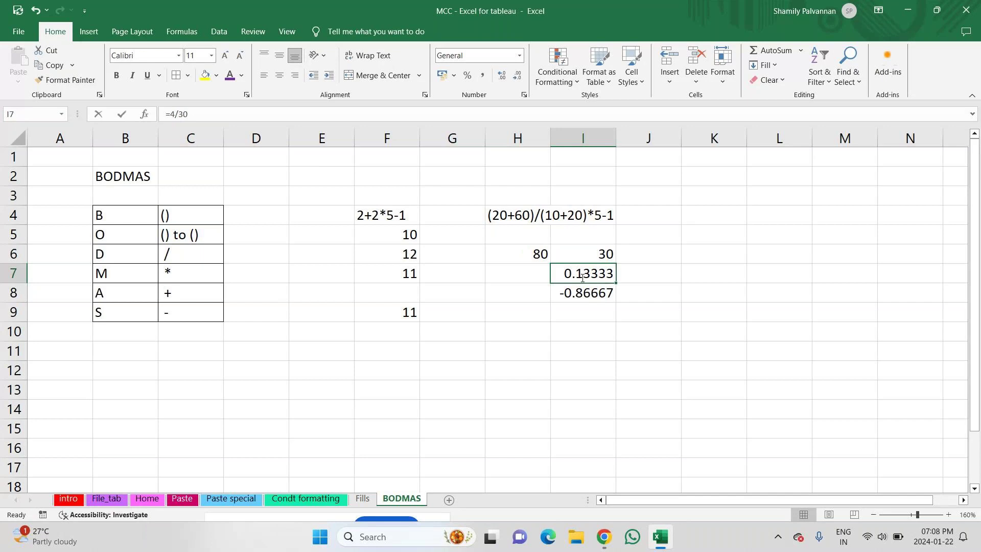
key(F2)
key(BackSpace)
key(BackSpace)
key(BackSpace)
key(BackSpace)
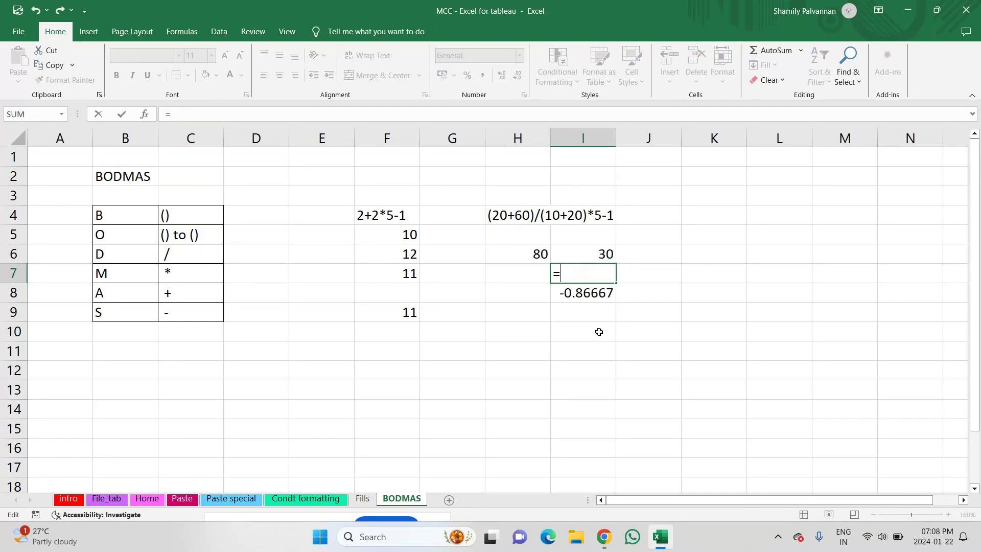
click(537, 260)
text(/)
click(580, 257)
key(Return)
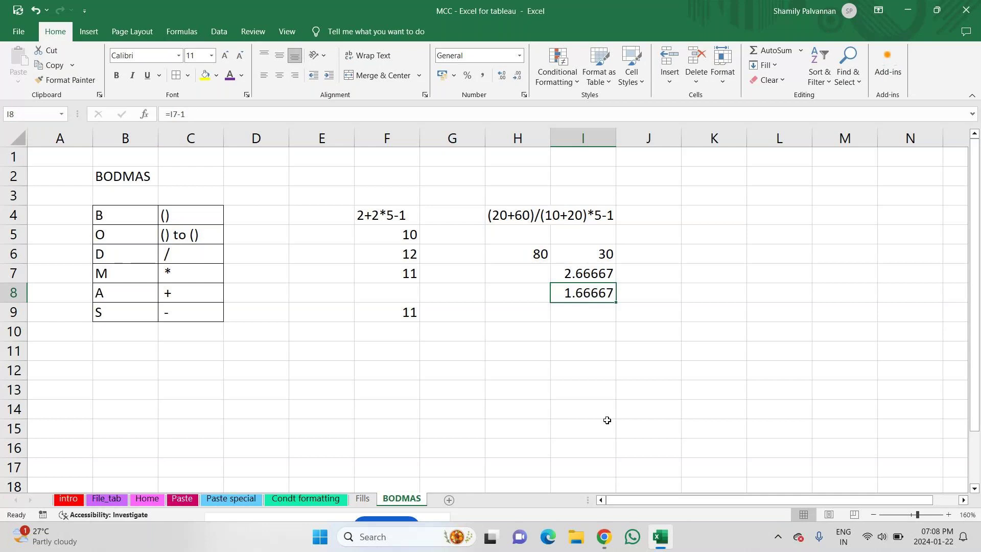
click(542, 327)
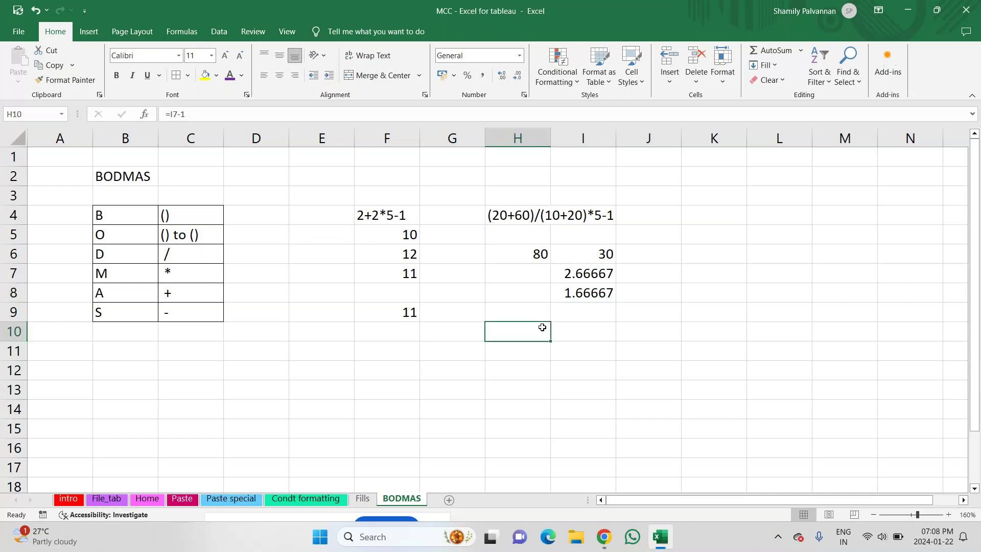
Enter =(20+60)/(10+20)*5-1 in H10 as one formula, returning 12.3333
text(=(20+)
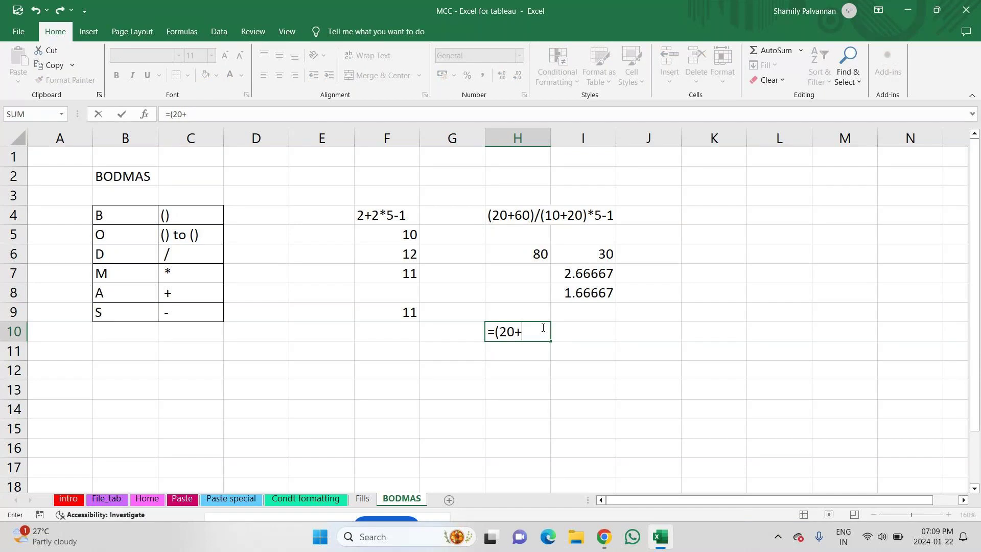
text(60)/(10)
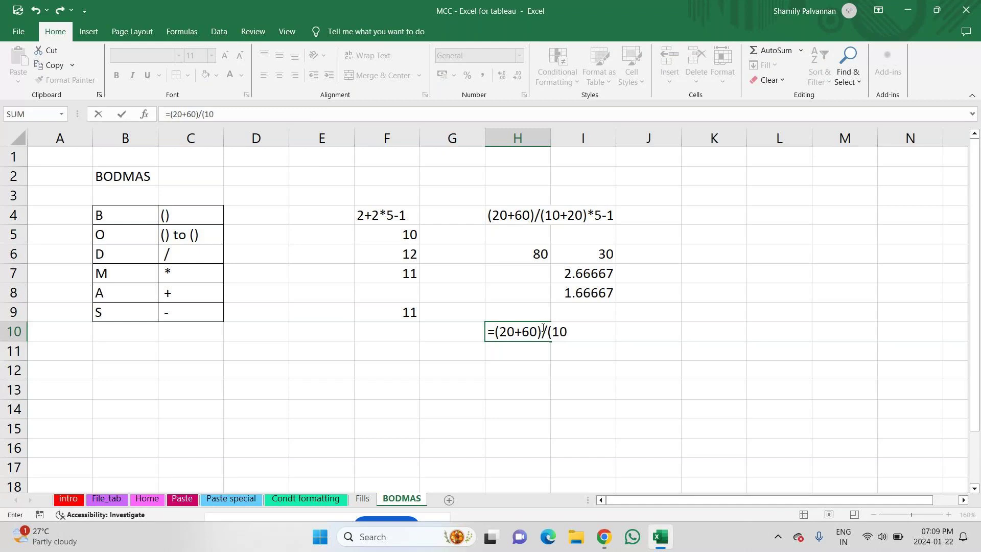
text(+20)*5-1)
key(Return)
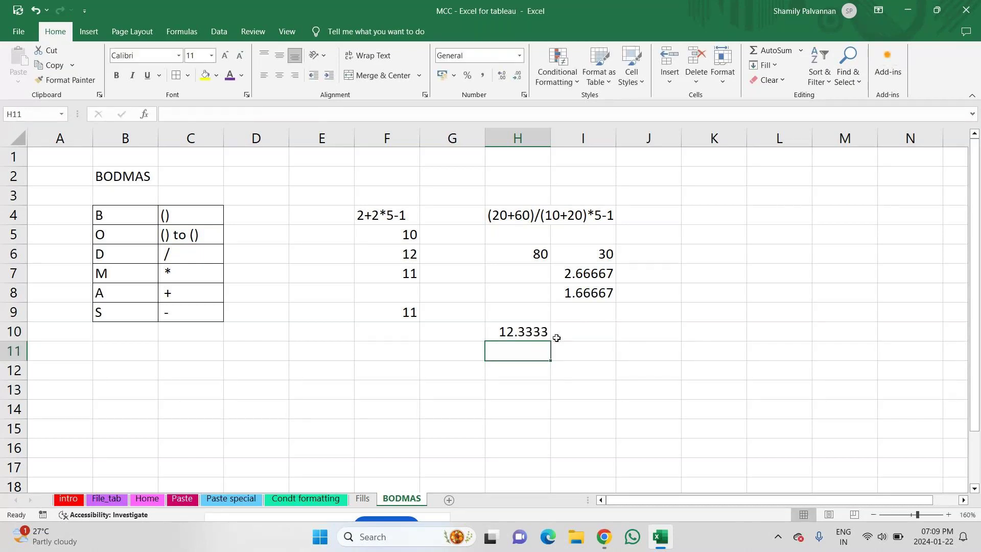
Clear the calculated results in I7 and I8
click(502, 334)
drag(580, 275, 575, 304)
key(BackSpace)
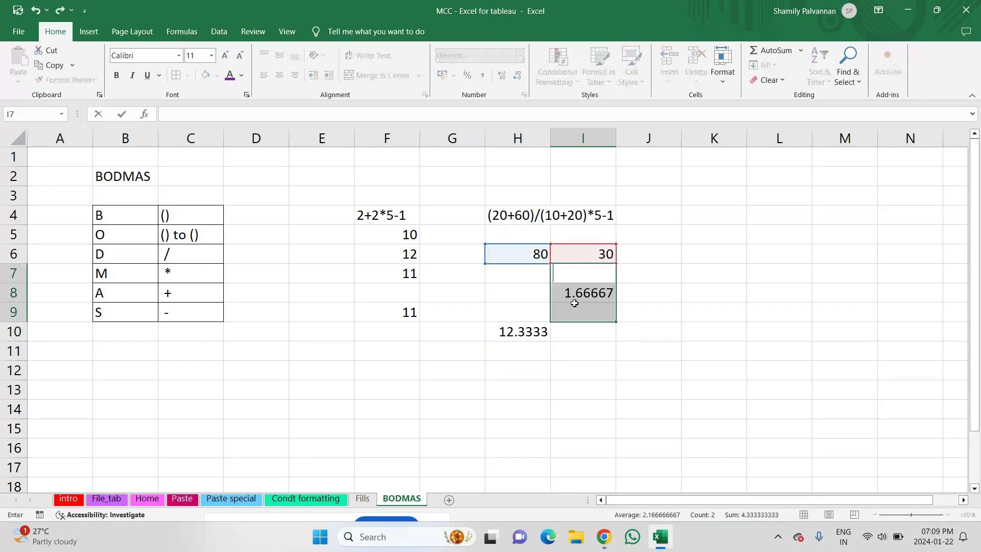
key(Return)
key(BackSpace)
key(Return)
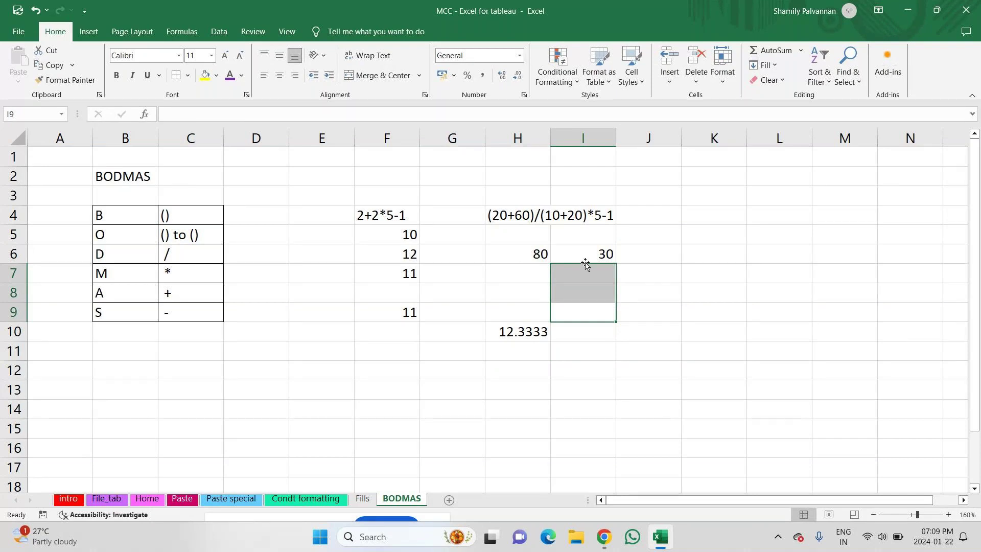
Enter =H6/I6 in I7, giving 2.66667
key(Up)
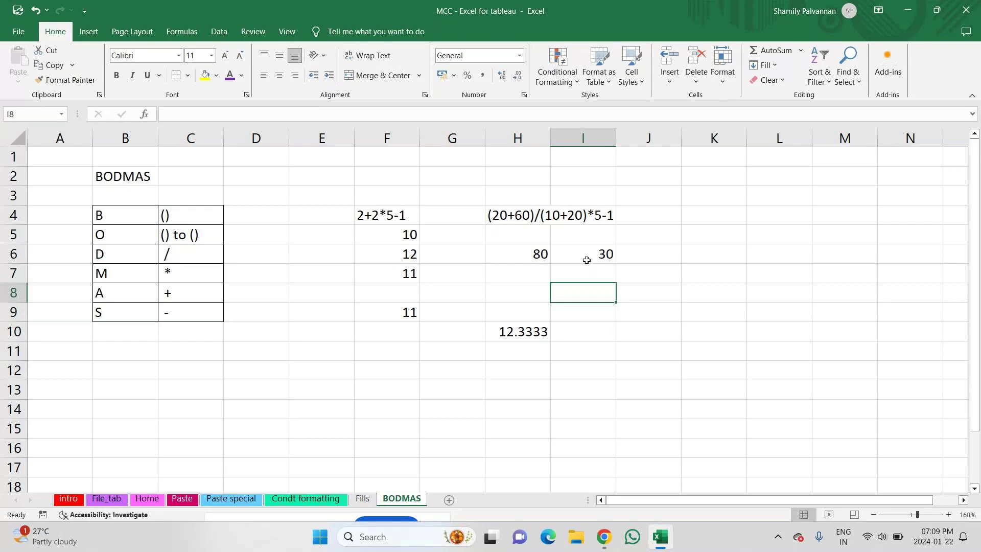
key(Up)
text(=)
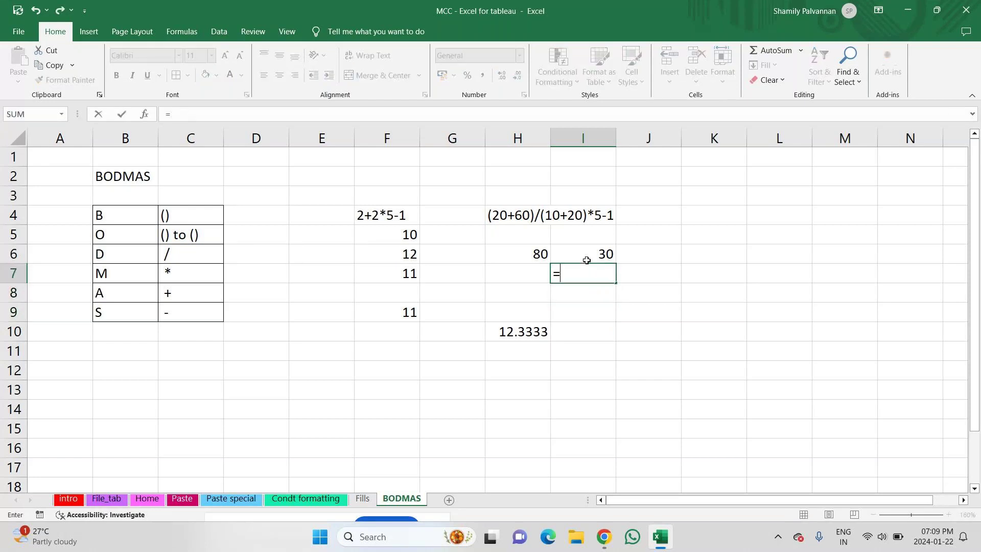
click(542, 254)
text(/)
click(559, 255)
key(Return)
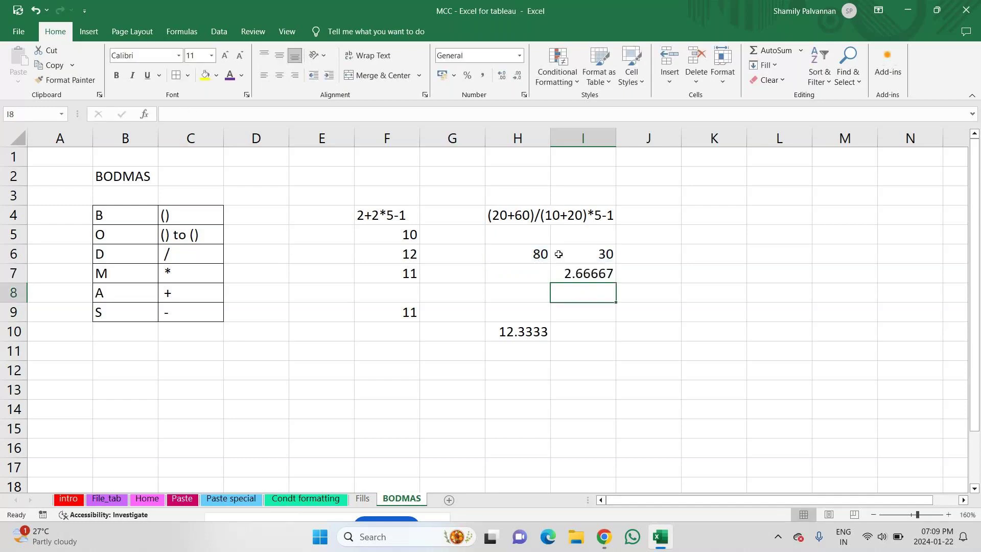
Enter =I7*5 in I8, giving 13.3333
text(*)
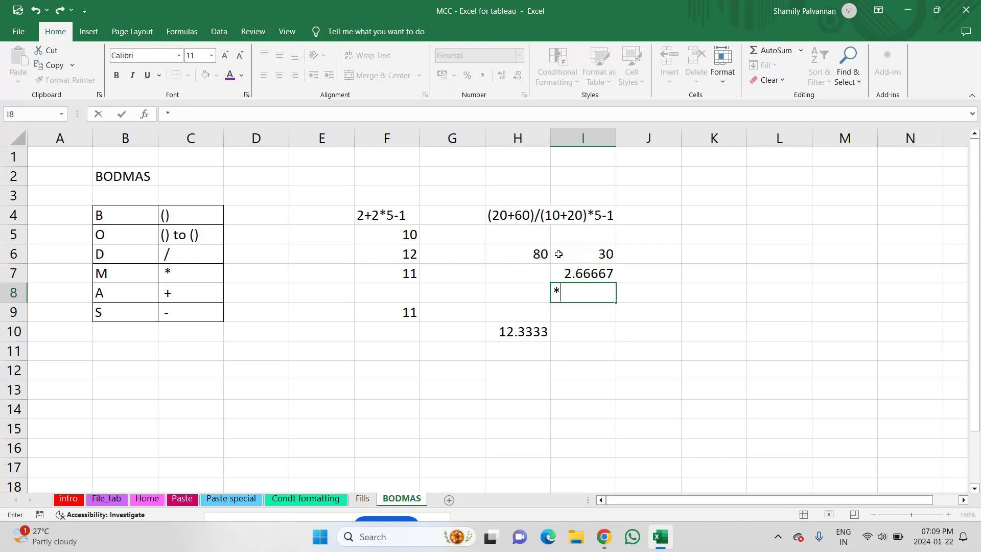
key(BackSpace)
text(=)
key(Up)
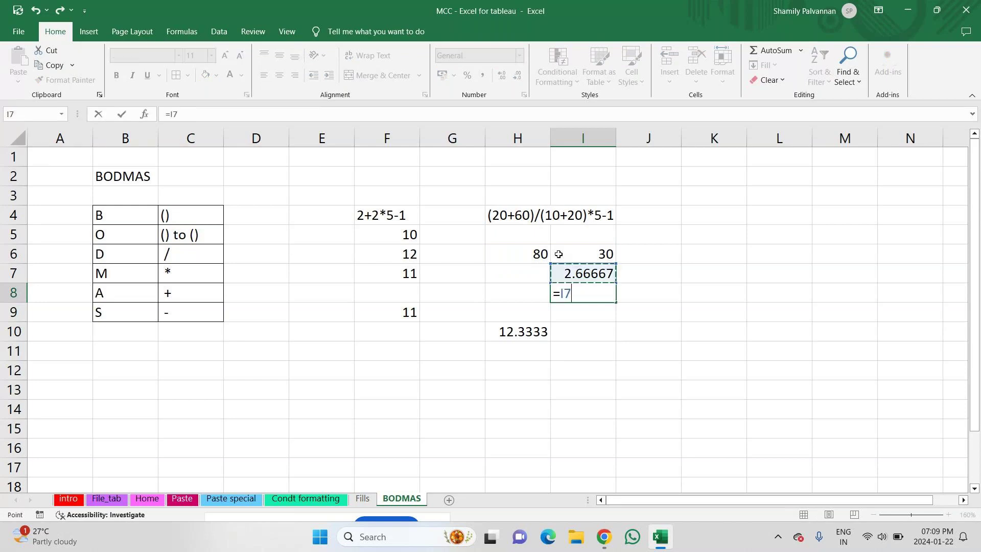
text(*5)
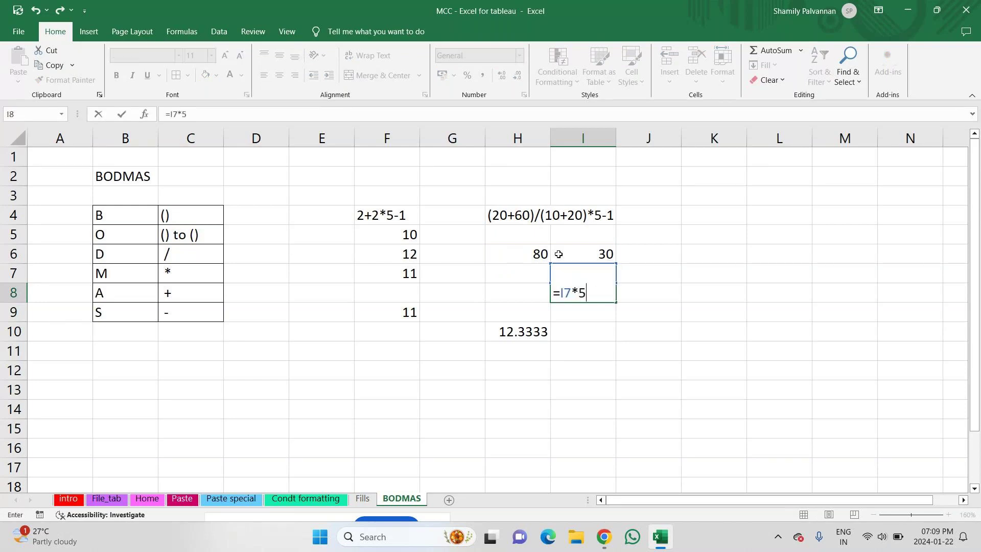
key(Return)
Enter =I8-1 in I9, giving 12.3333
text(-)
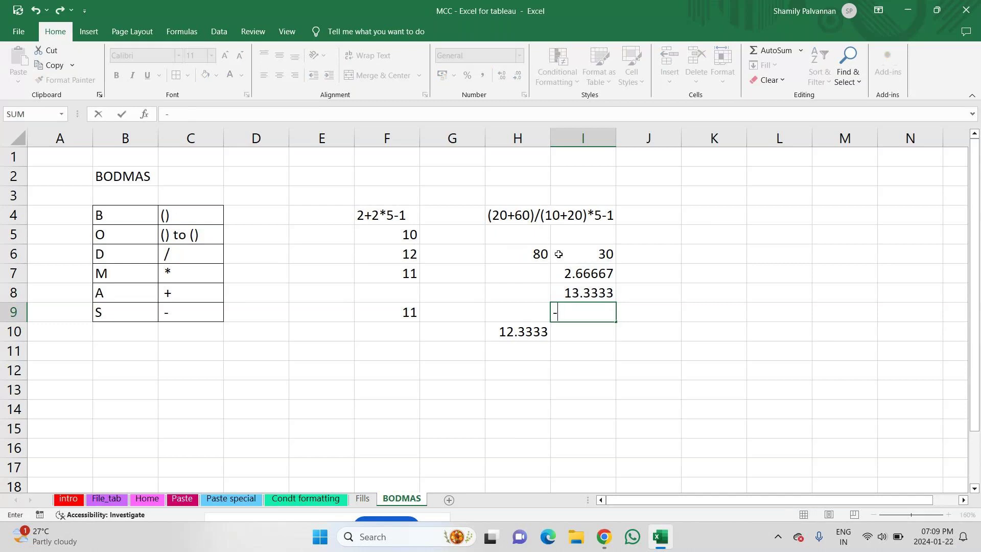
key(BackSpace)
text(=)
key(Up)
text(-1)
key(Return)
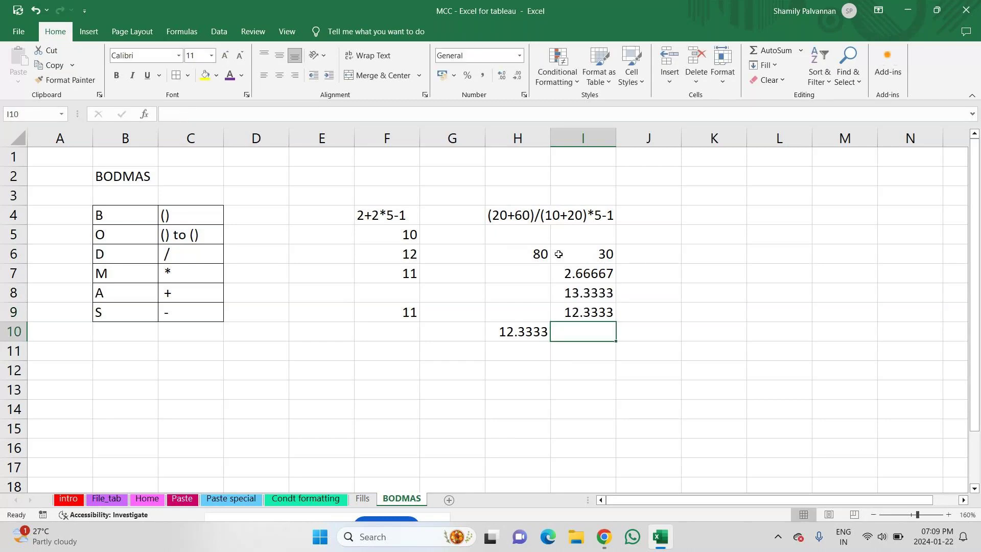
Give the BODMAS heading in B2 a yellow fill and bold text
drag(516, 215, 628, 353)
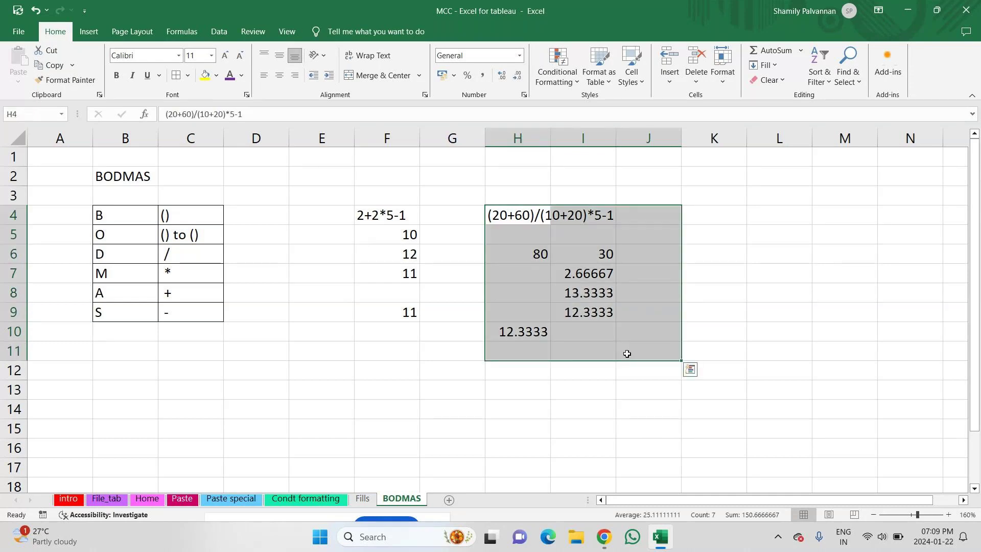
click(569, 320)
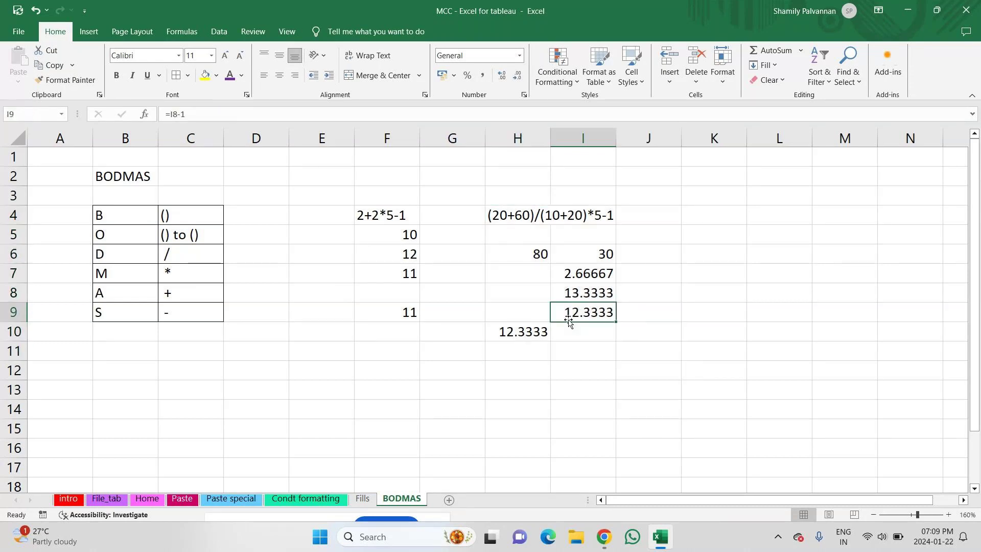
click(527, 215)
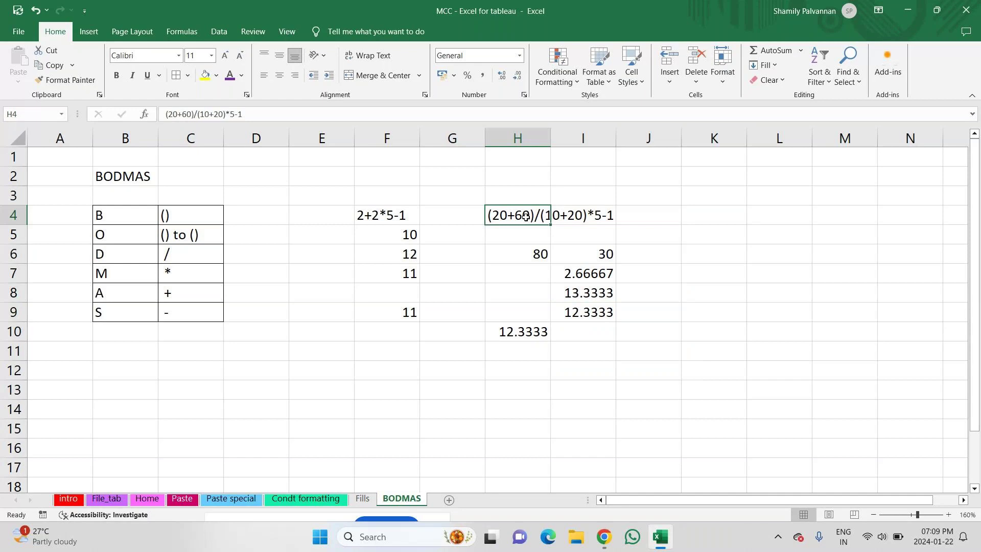
click(113, 176)
click(205, 75)
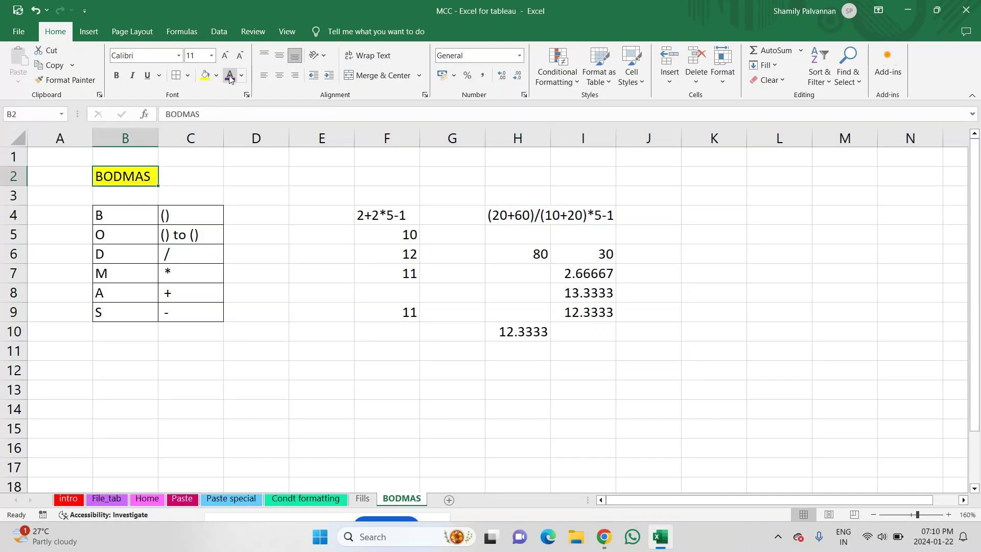
click(116, 75)
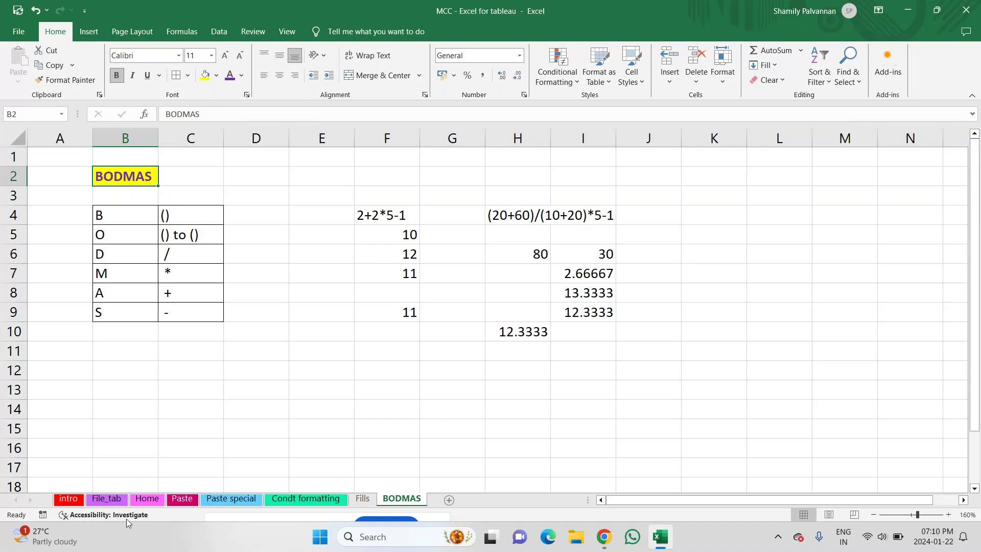
click(128, 396)
key(Left)
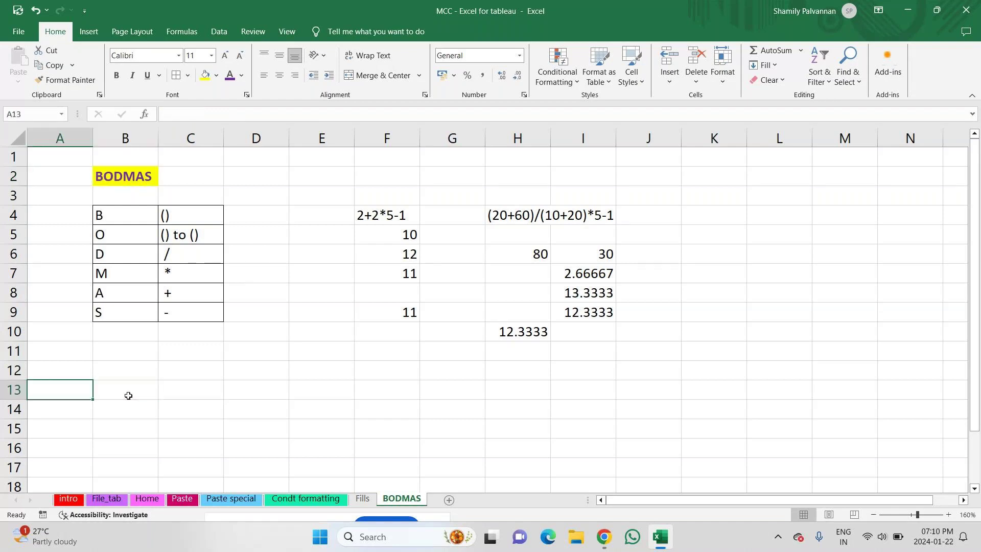
Title the new section 'Addition' in A13
text(ad)
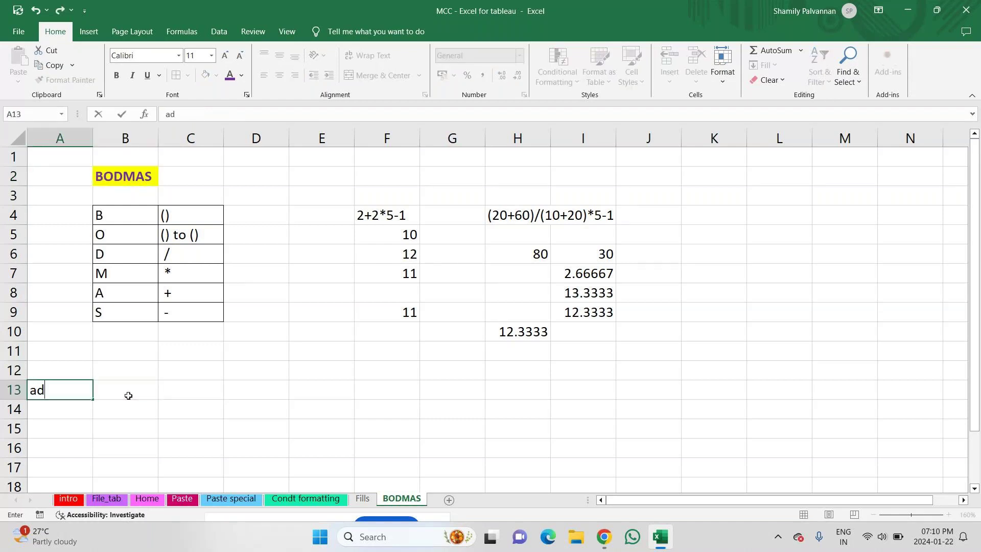
text(dtion)
key(Return)
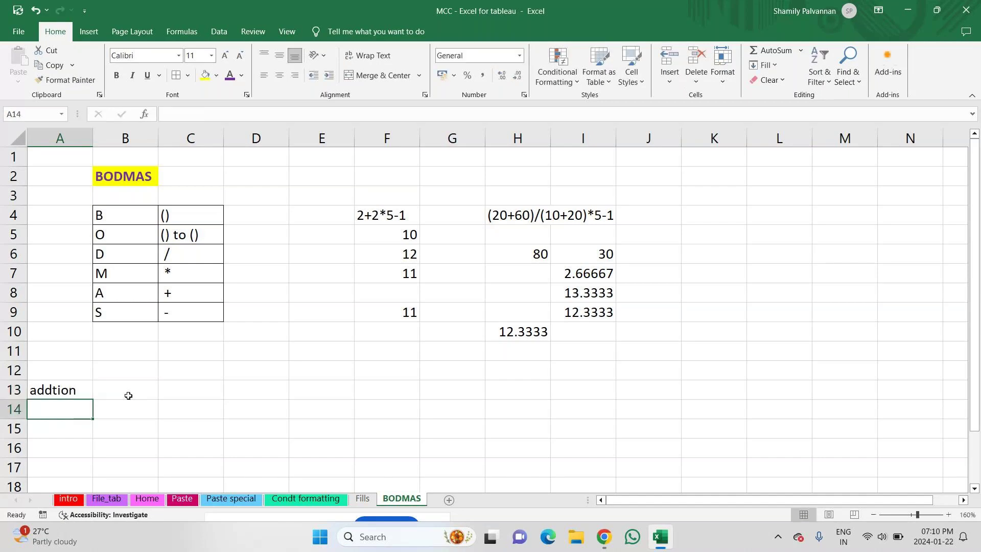
key(Up)
text(Addition)
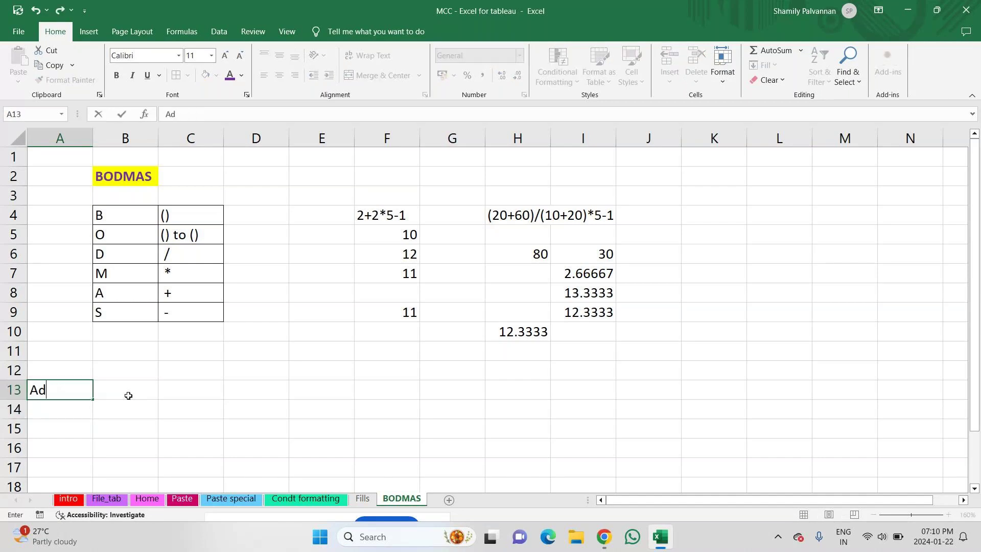
key(Return)
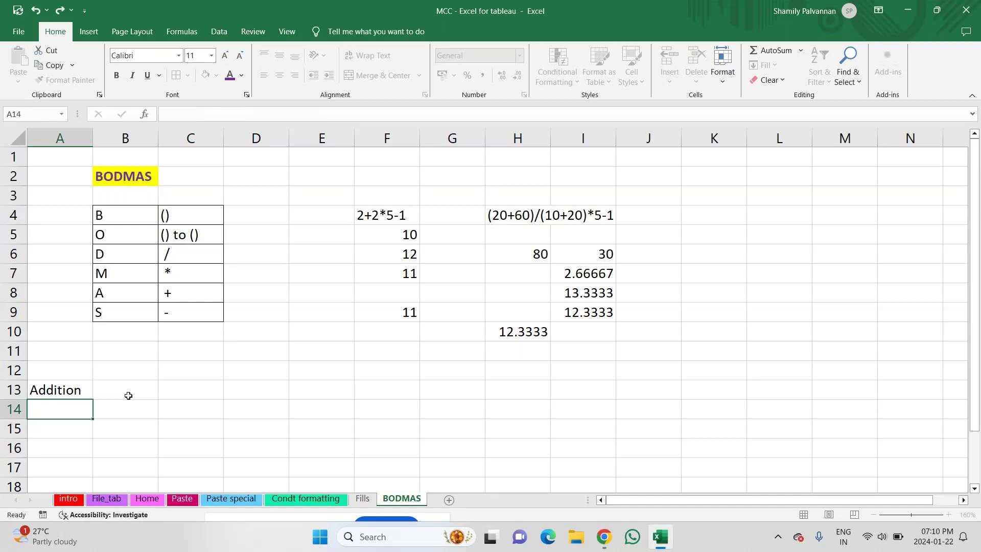
key(Return)
key(Right)
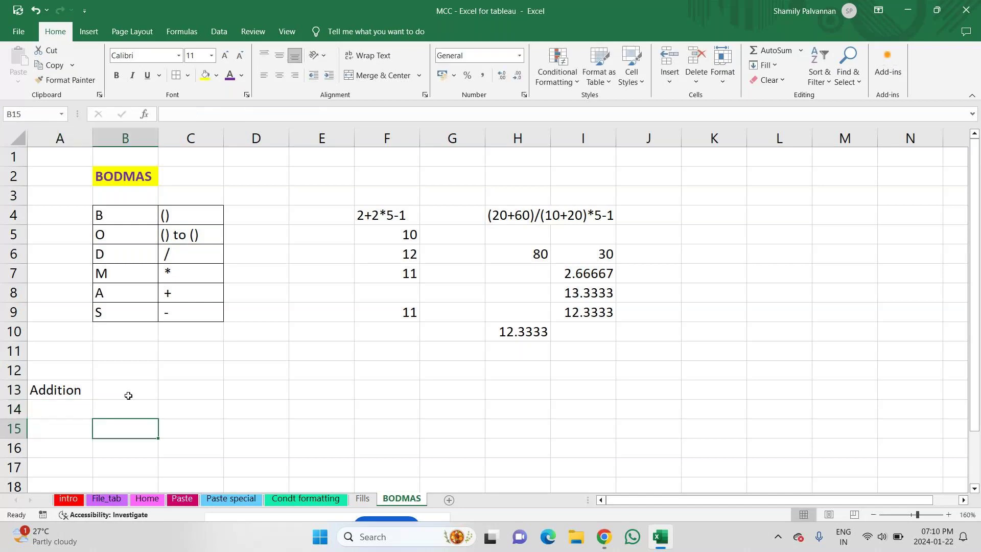
Enter the header 'Names' in B15
text(Drad)
key(BackSpace)
key(BackSpace)
key(BackSpace)
text(a)
key(BackSpace)
key(Up)
key(Down)
text(S)
key(BackSpace)
text(names)
key(BackSpace)
key(BackSpace)
key(BackSpace)
key(BackSpace)
key(BackSpace)
text(Names)
key(Tab)
Enter headers Sub1 through Sub6 across C15:H15
text(Sun)
text(1)
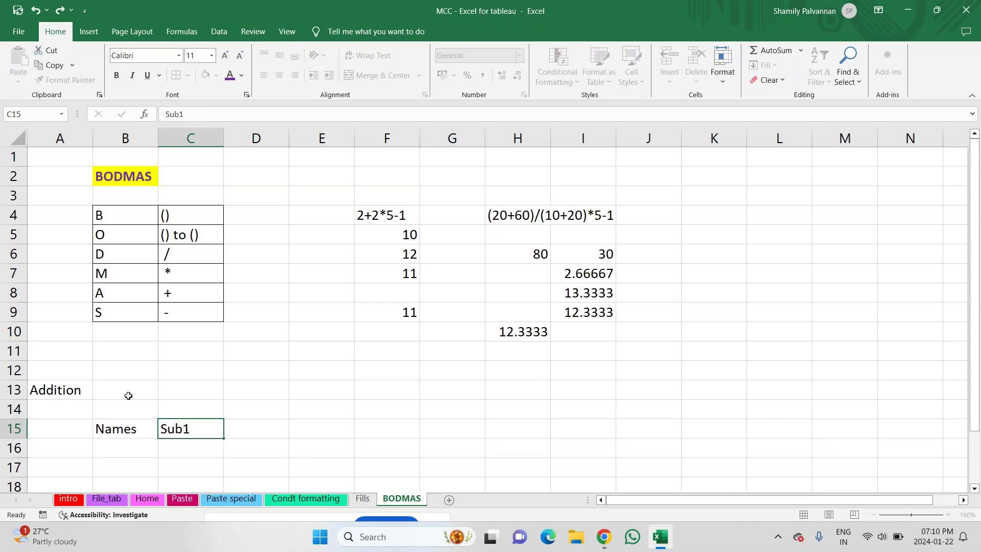
key(Tab)
text(Sub2)
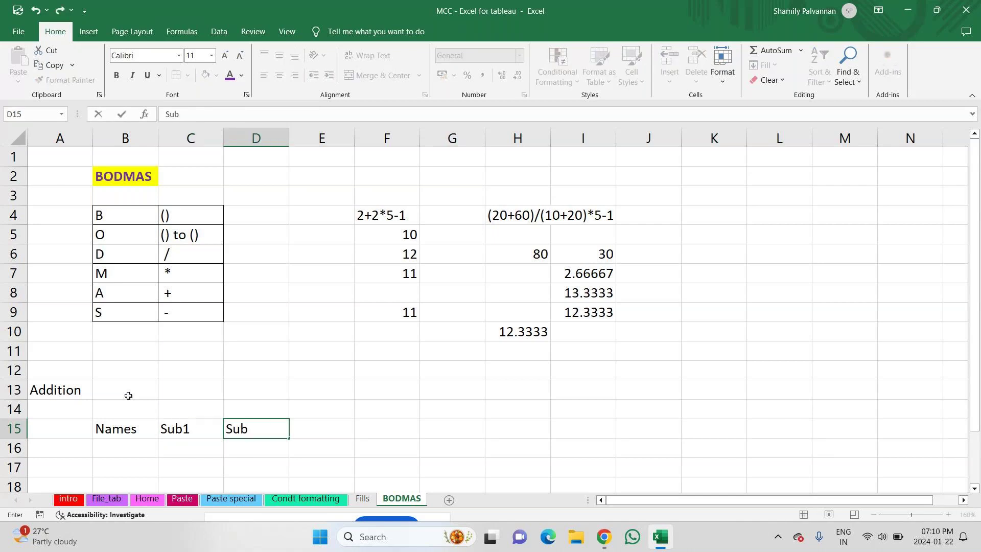
key(Tab)
text(Sub3)
key(Tab)
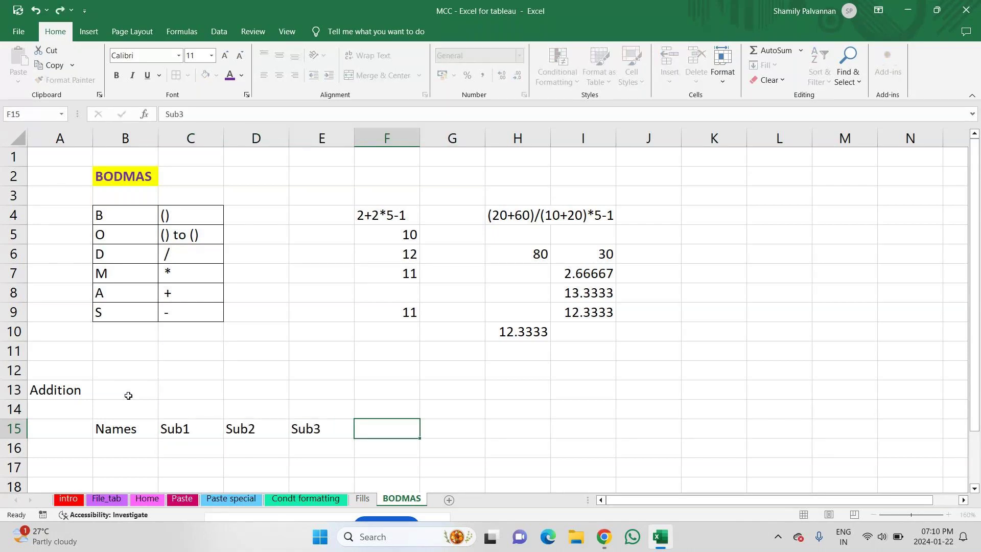
text(Sub)
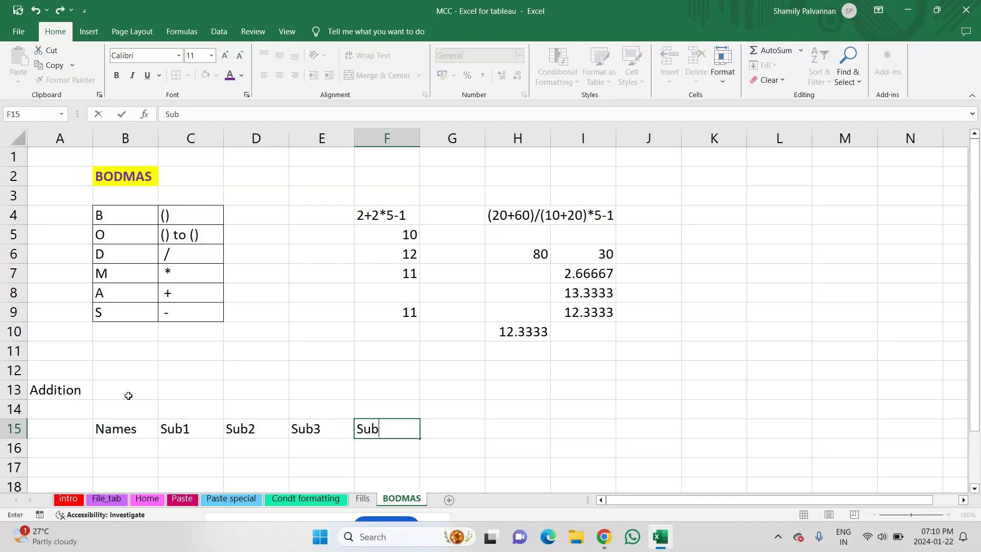
text(4)
key(Tab)
text(Sub5)
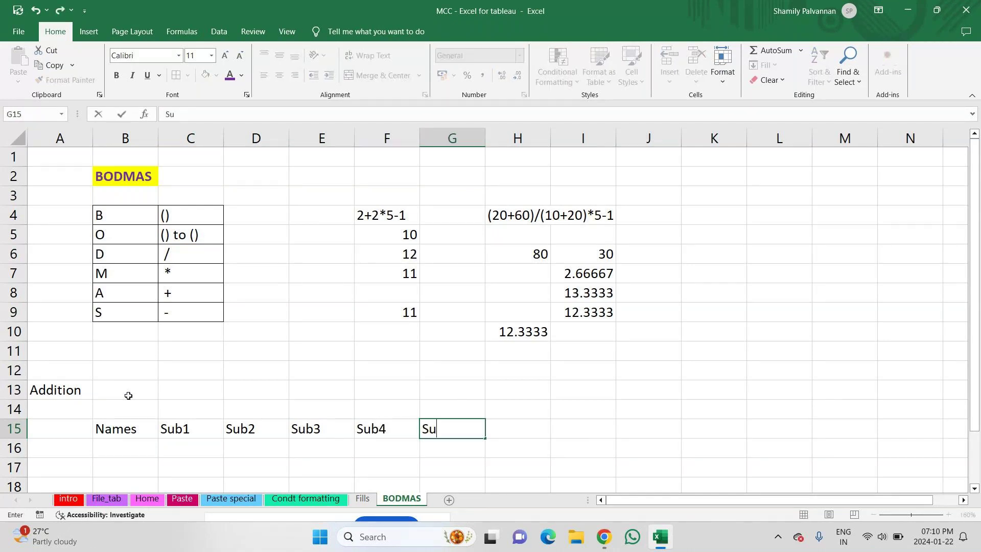
key(Tab)
text(Su)
text(nb)
key(BackSpace)
key(BackSpace)
text(b6)
key(Return)
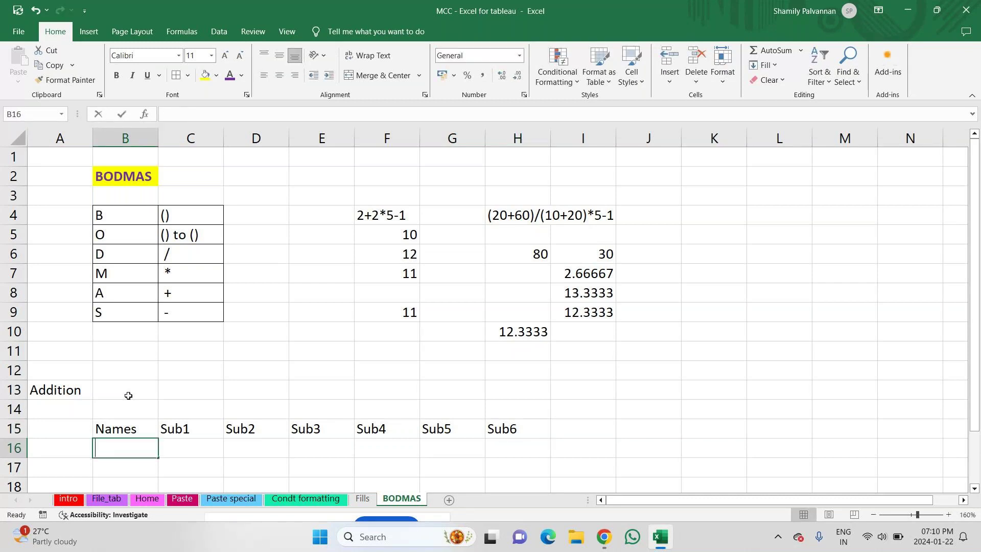
Enter the names Dora, Boots, Masha, Bear, Bunny, Rudra and maira down column B, fixing typos
text(Dora)
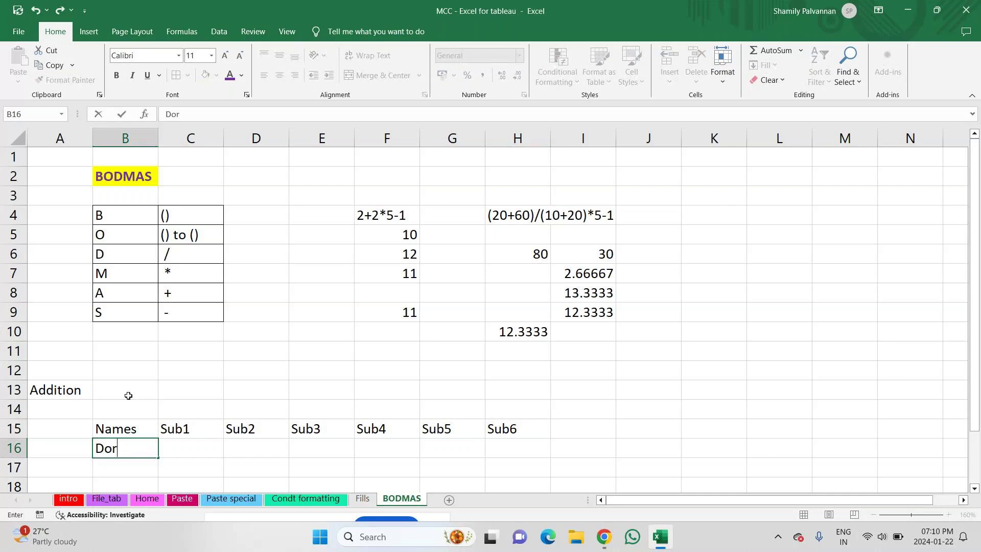
key(Return)
text(Boots)
key(Return)
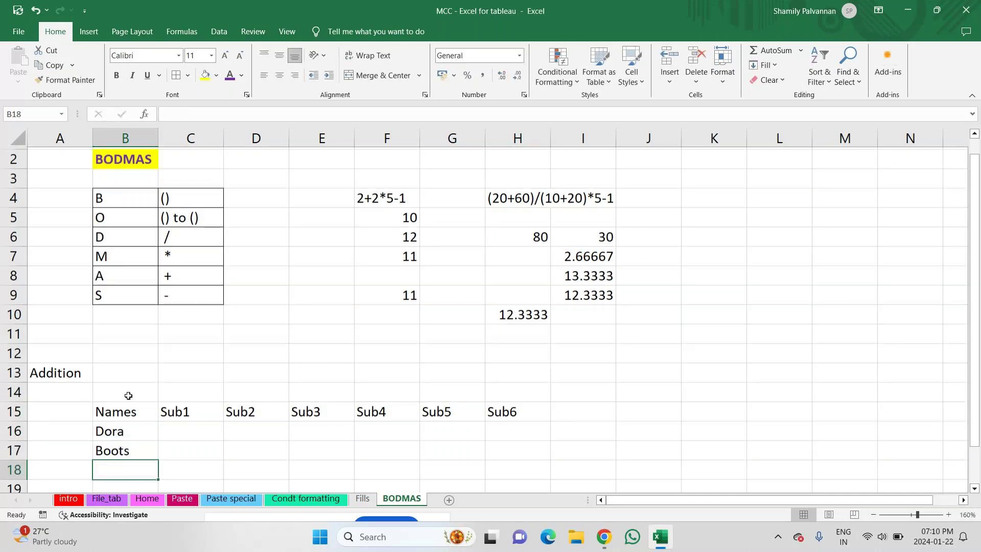
text(Masha)
key(Return)
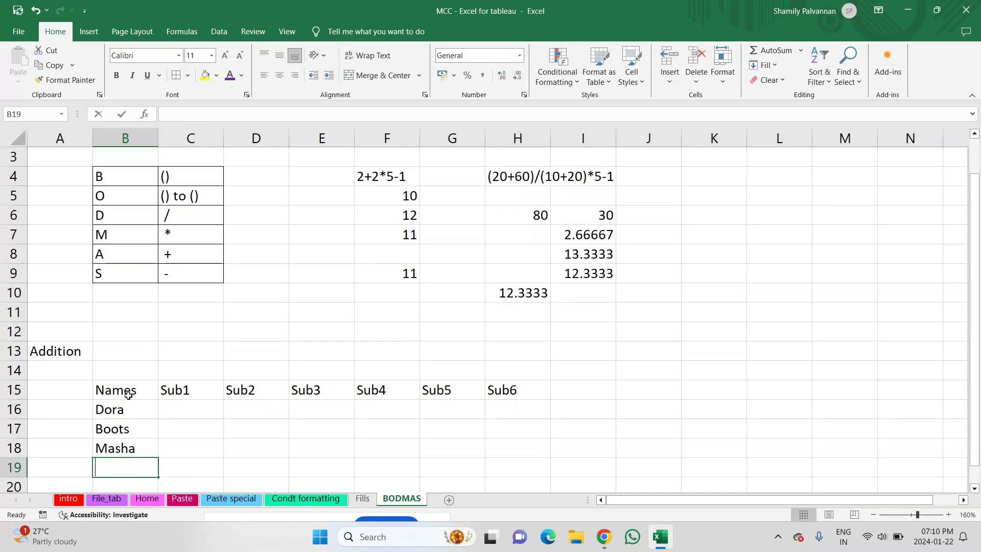
text(N)
key(BackSpace)
key(BackSpace)
text(D)
key(BackSpace)
key(BackSpace)
text(Bear)
key(Return)
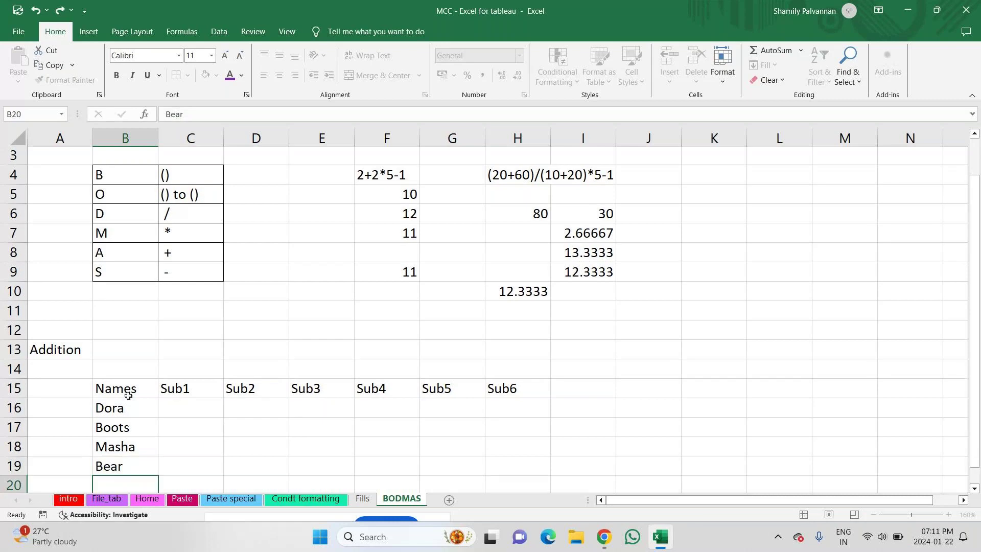
text(NBunn)
key(BackSpace)
key(BackSpace)
key(BackSpace)
key(BackSpace)
key(BackSpace)
text(B)
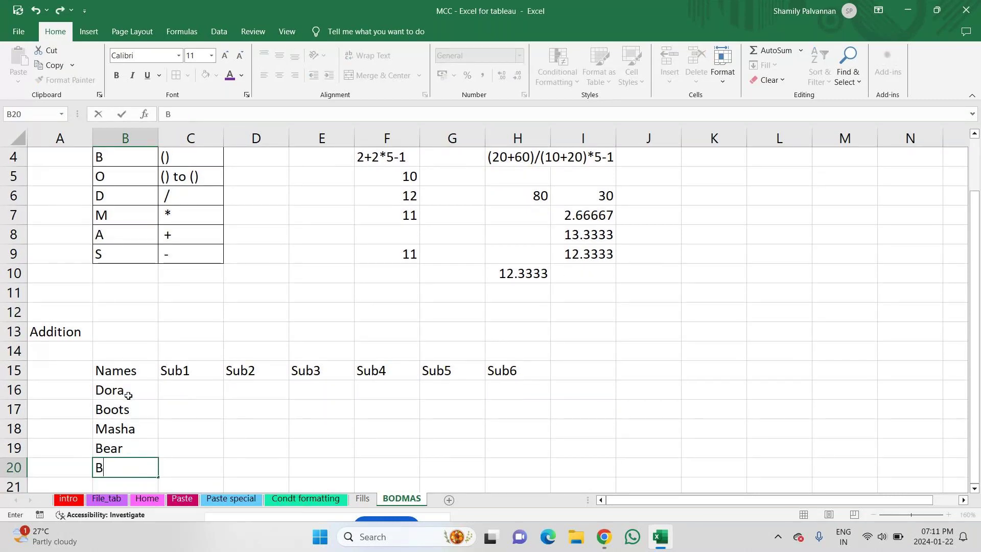
text(unny)
key(Return)
text(Rudra)
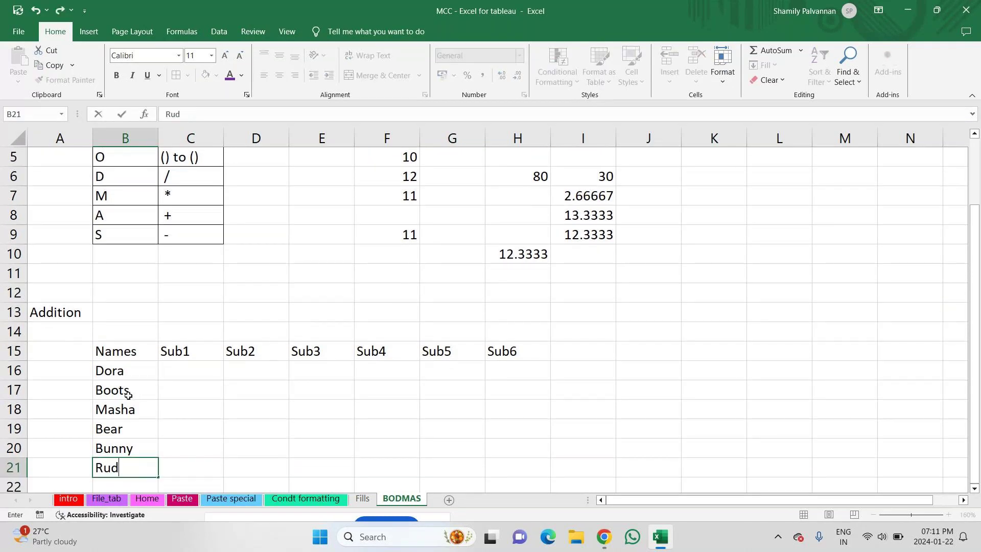
key(Return)
text(maira)
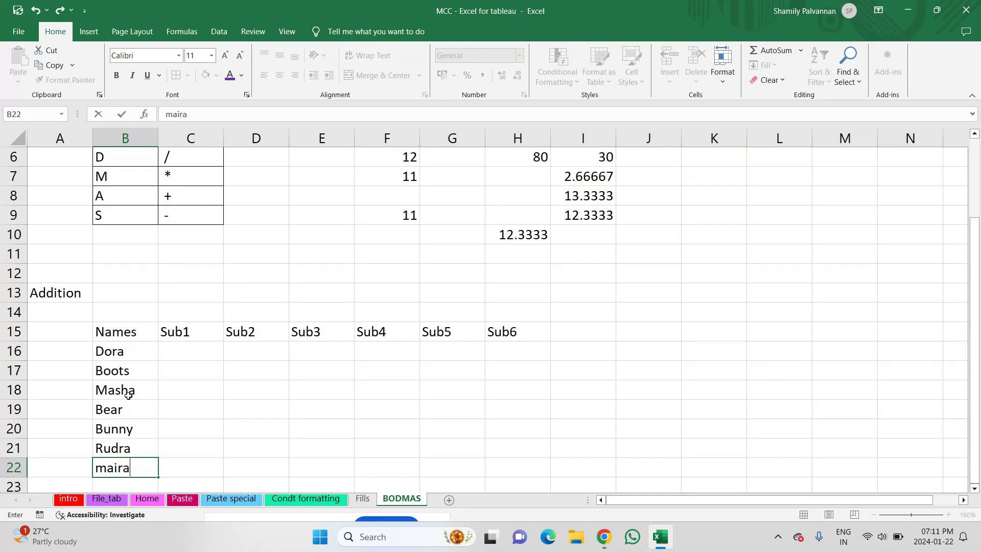
key(Return)
Fill B23:B26 with the last four names, including Sharko, Varun and Rangeela, correcting misspellings
text(marr)
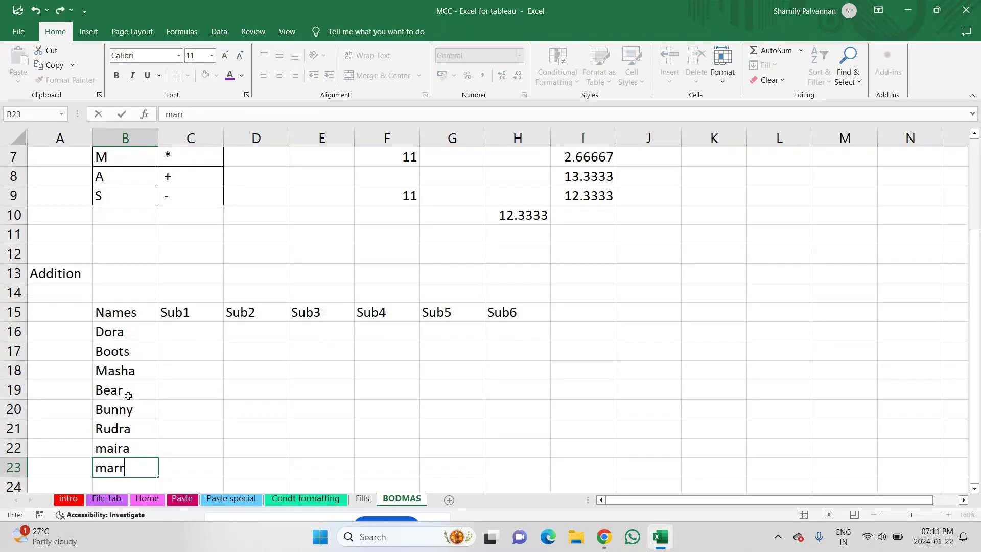
key(BackSpace)
text(ee)
key(BackSpace)
key(BackSpace)
key(BackSpace)
key(BackSpace)
key(BackSpace)
text(Ma)
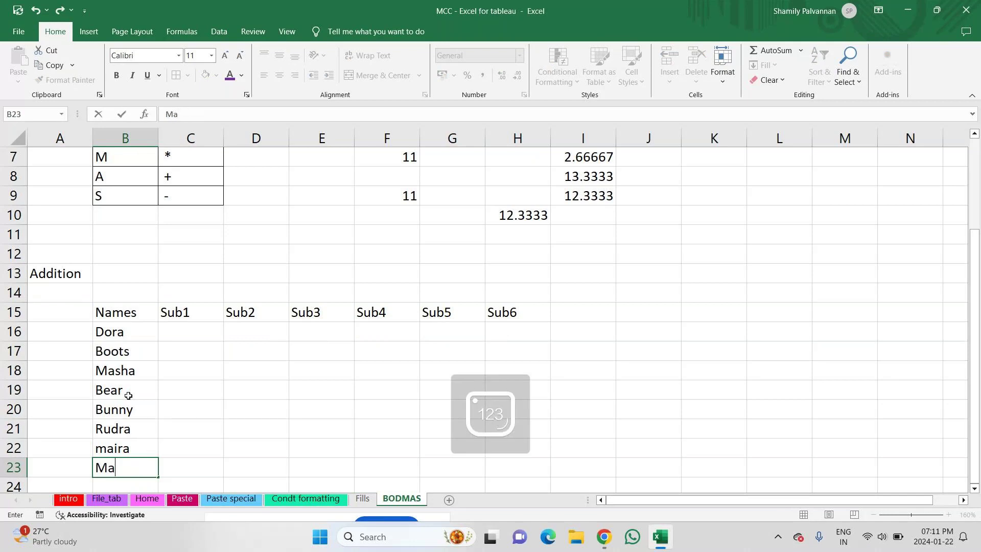
text(reena)
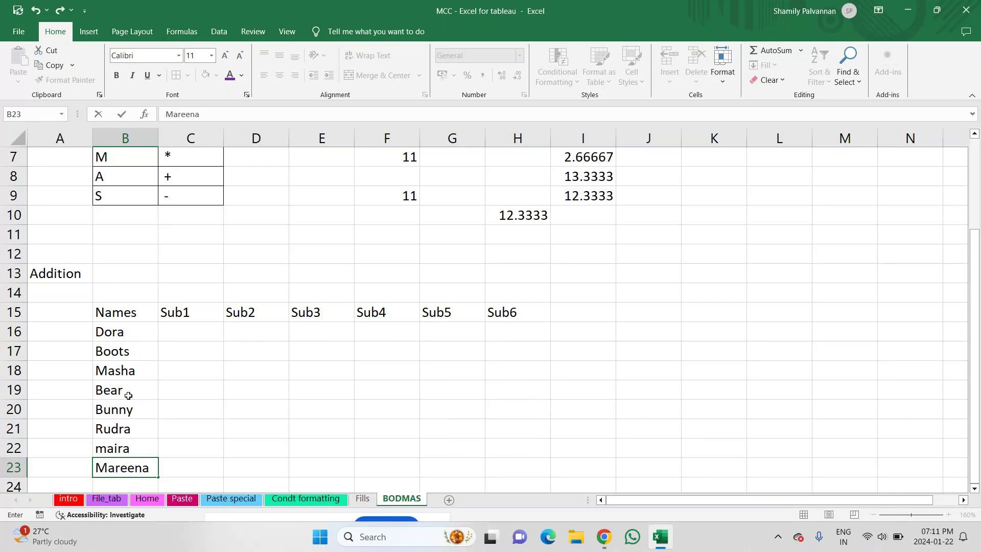
key(BackSpace)
key(BackSpace)
key(BackSpace)
key(BackSpace)
text(ina)
key(Return)
text(S)
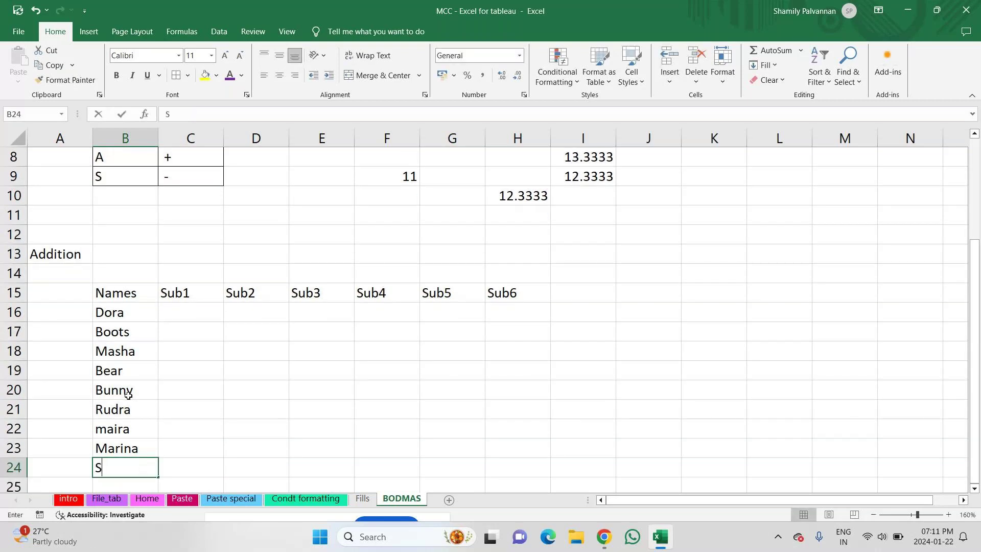
text(harka)
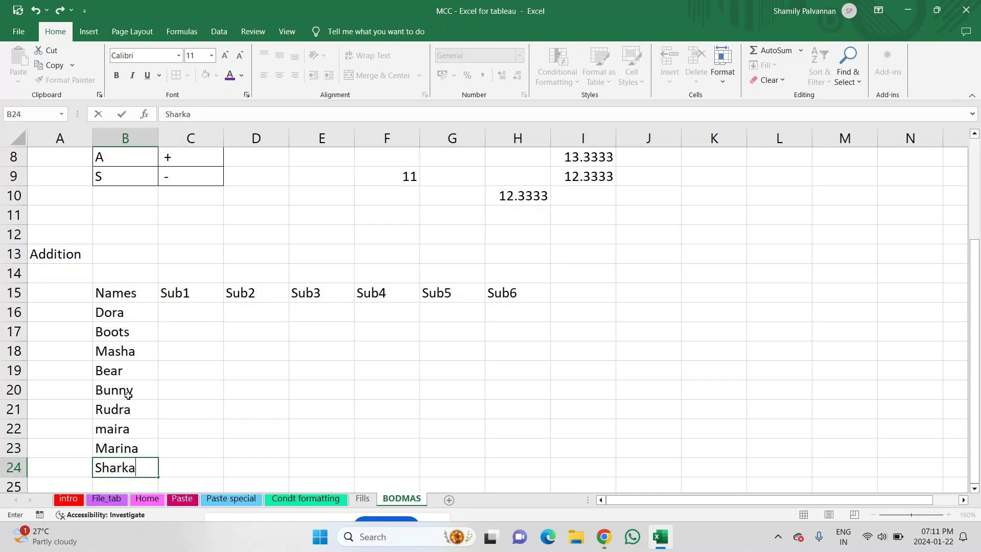
key(BackSpace)
text(o)
key(Return)
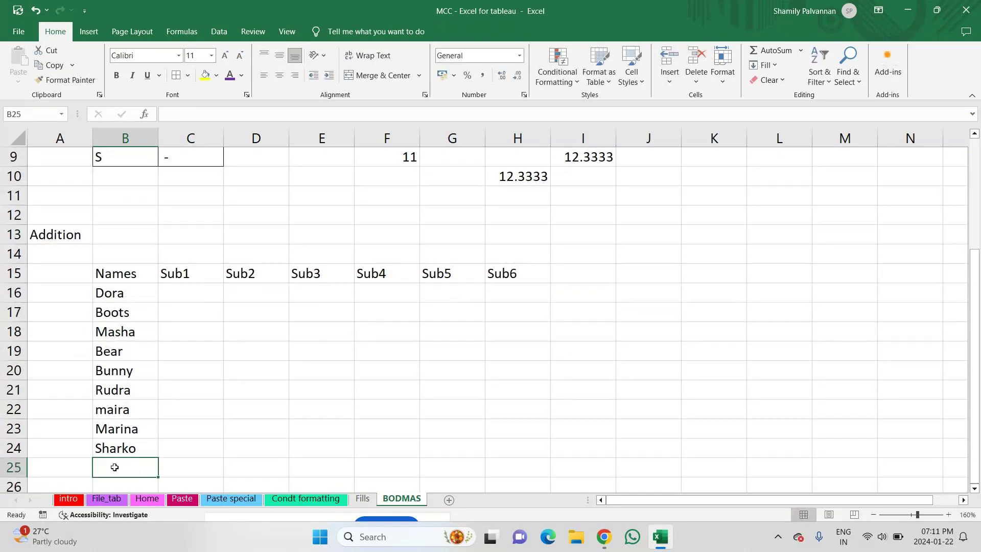
text(Varun)
key(Return)
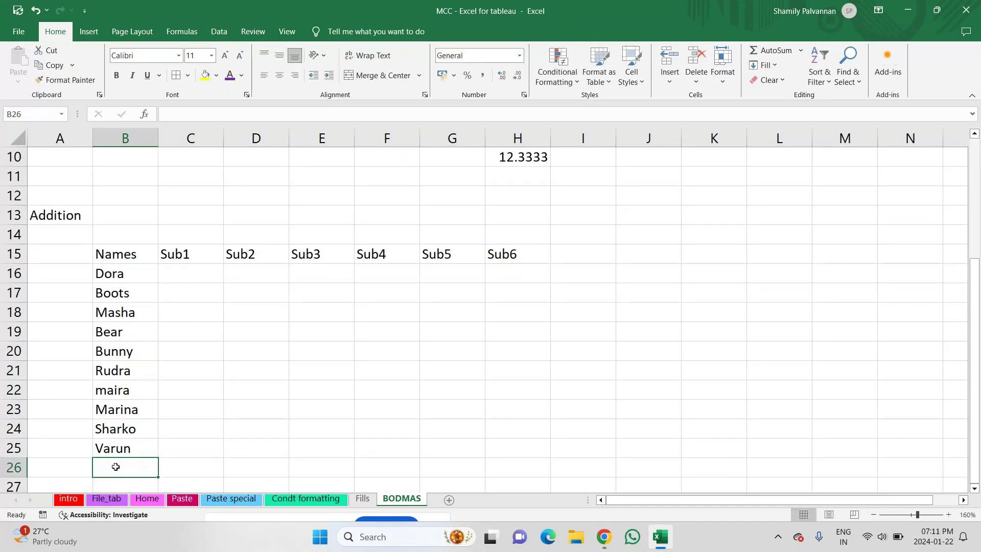
text(Rangeela)
key(Return)
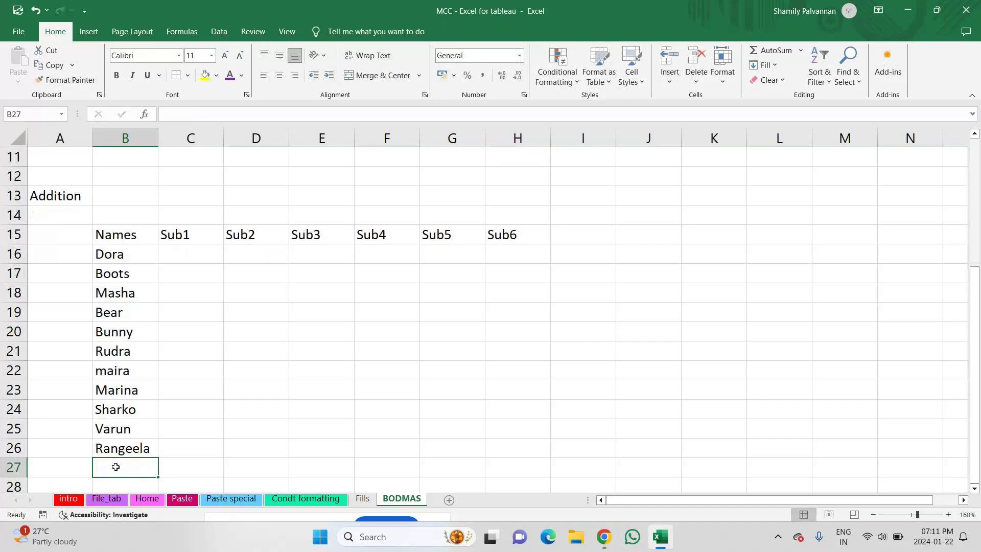
click(179, 254)
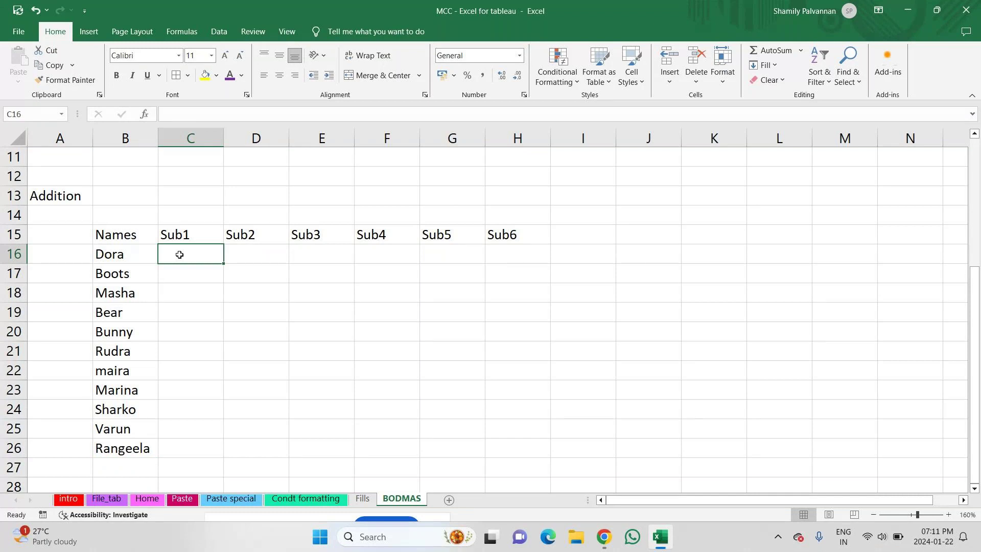
Enter =RANDBETWEEN(20,95) in cell C16
text(=r)
key(BackSpace)
text(rand)
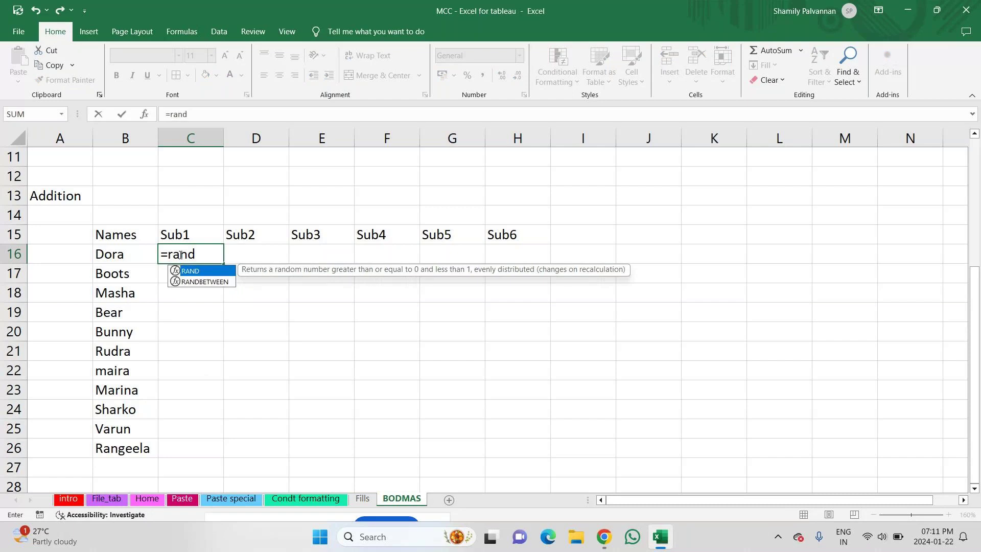
key(Down)
key(Tab)
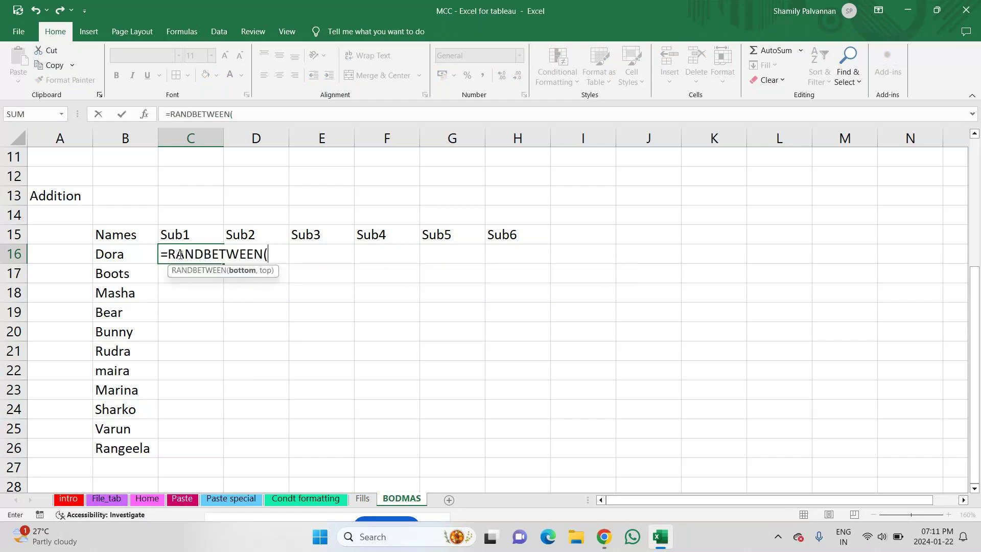
text(20,95)
key(Return)
Fill the random formula across C16:H26 and paste it back over itself as fixed values
click(201, 252)
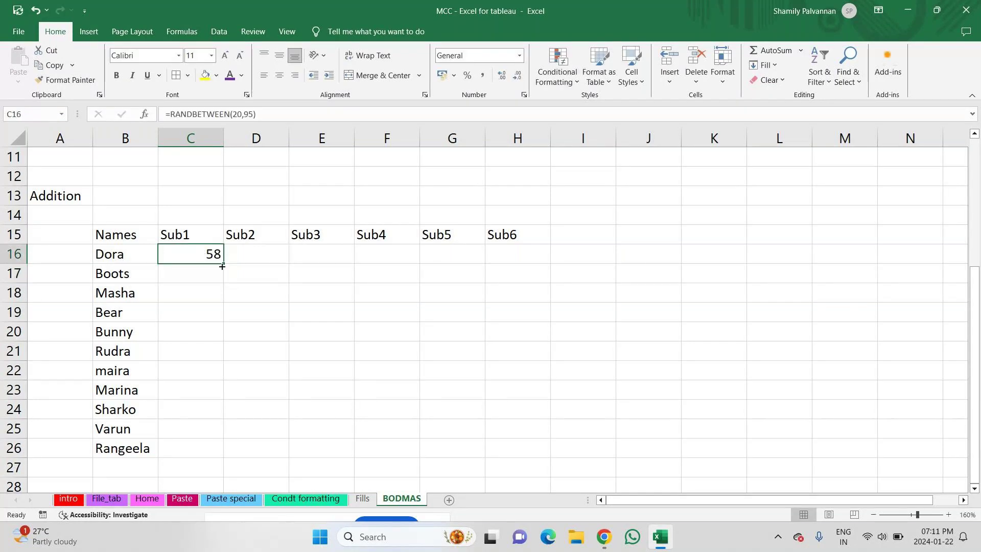
drag(222, 266, 520, 456)
key(ctrl+c)
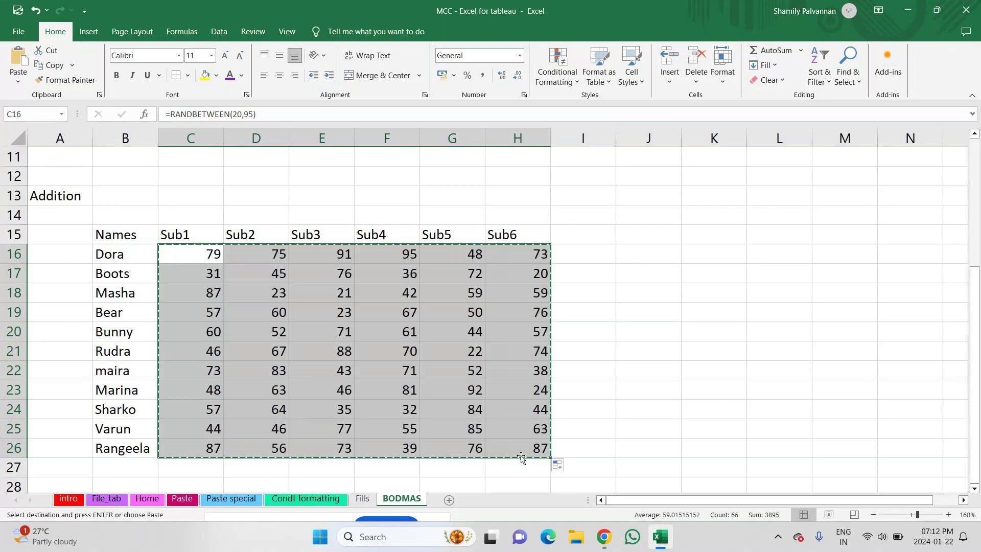
key(ctrl+alt+v)
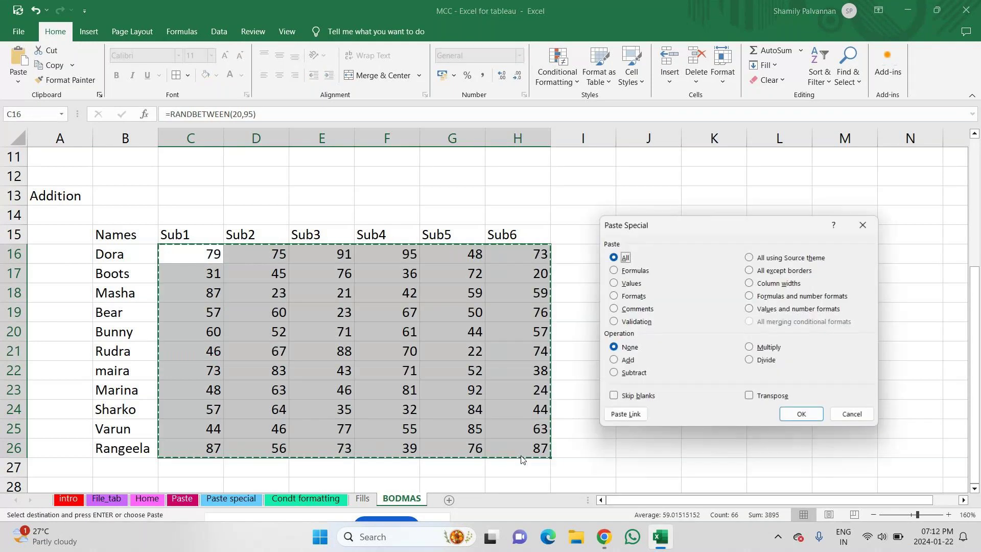
key(v)
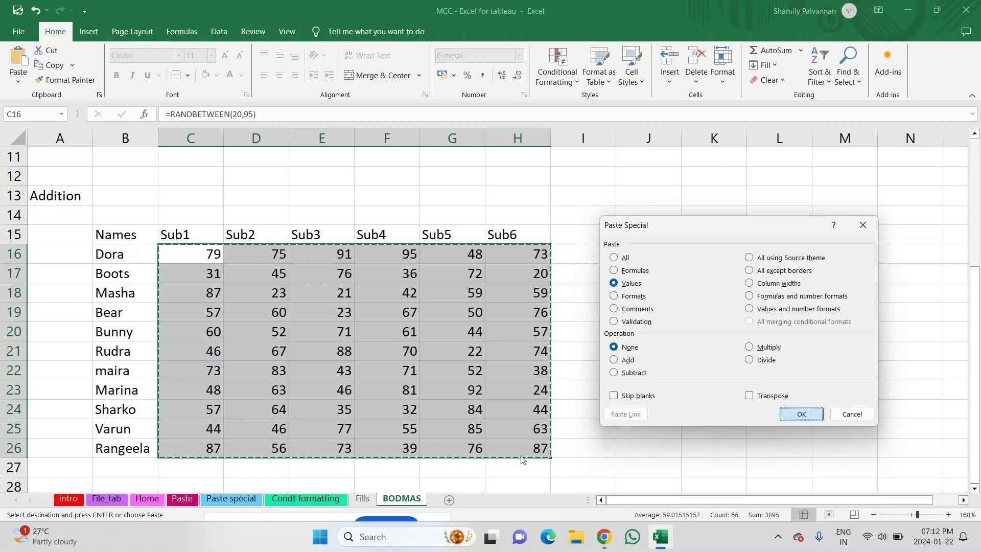
key(Return)
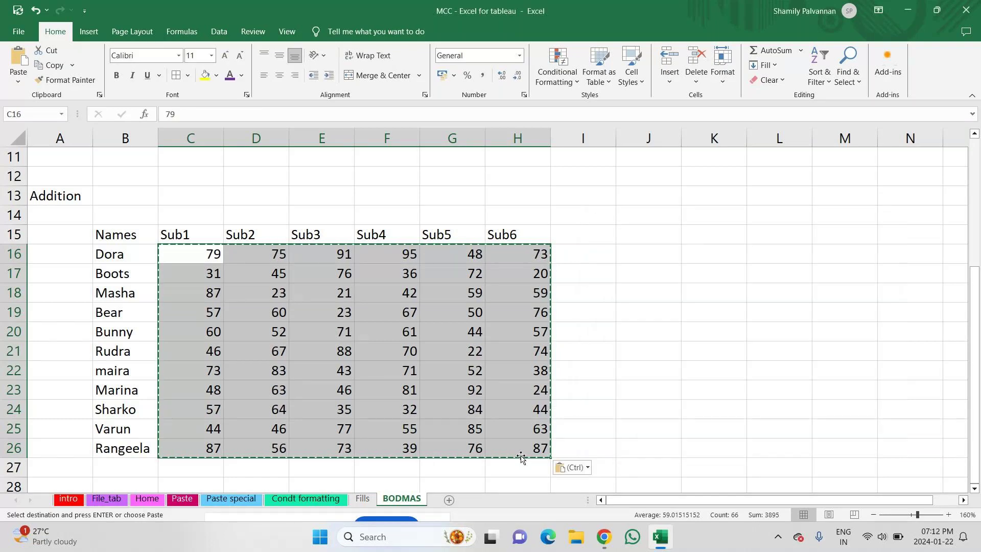
key(Escape)
Apply All Borders to the table range B15:H26
drag(125, 240, 506, 449)
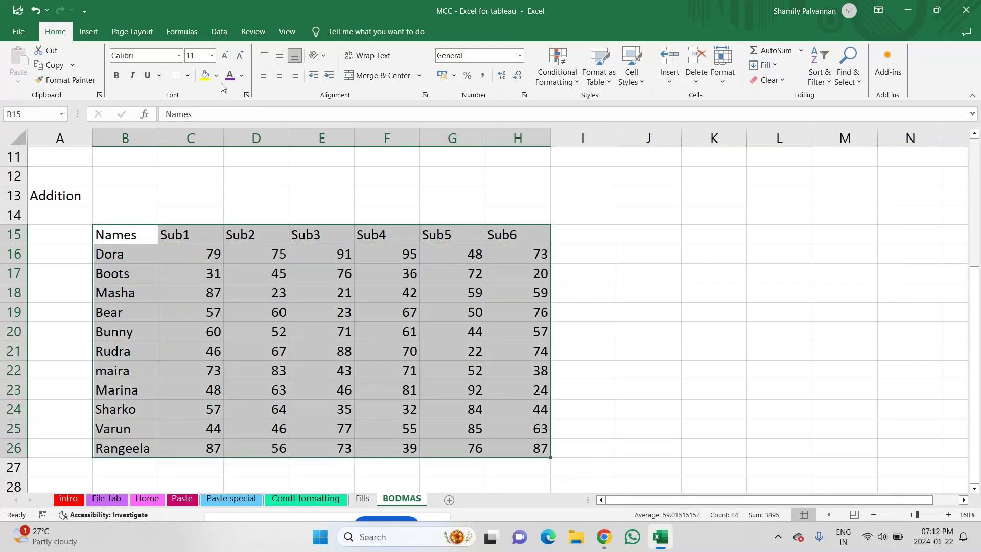
key(alt+h)
key(b)
key(a)
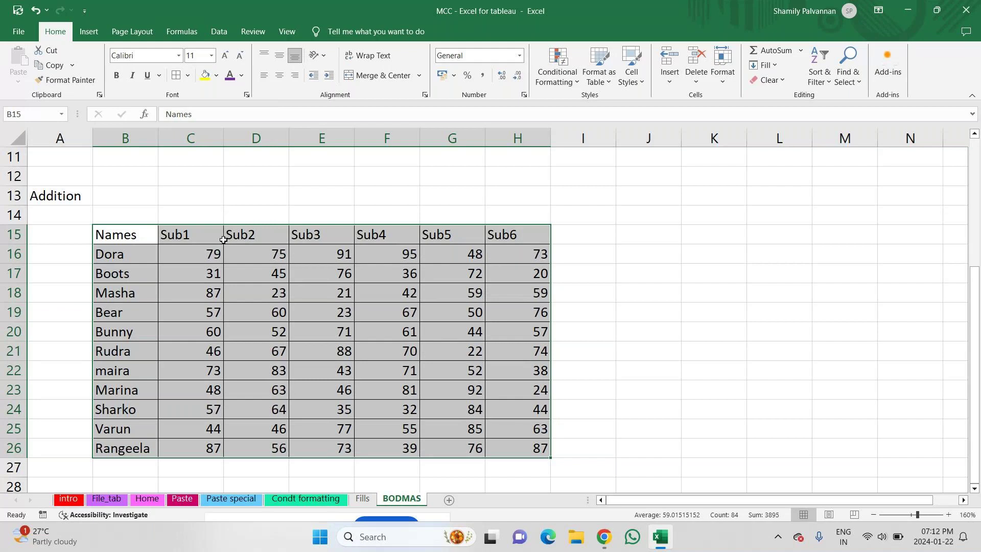
click(88, 233)
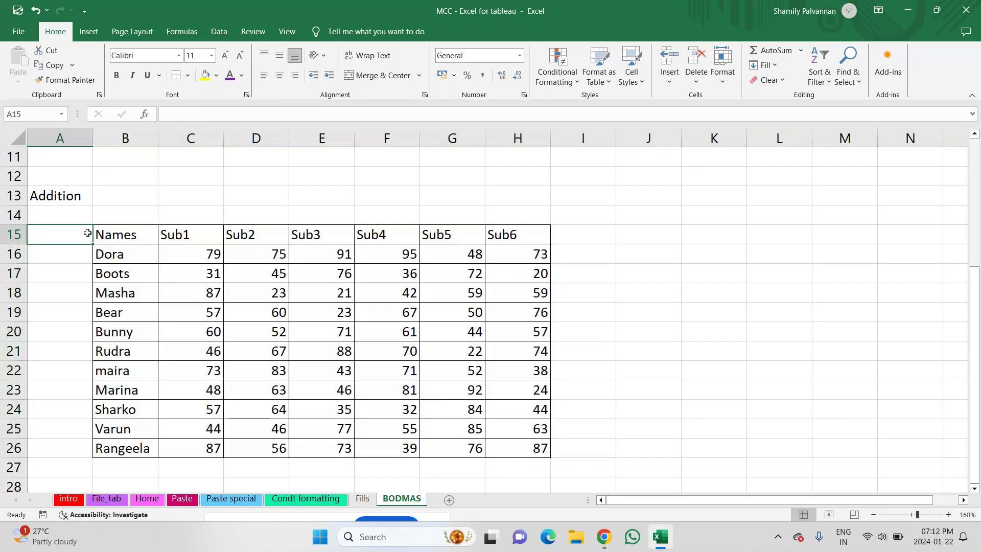
Give the header row B15:H15 a blue fill and white font
drag(113, 235, 516, 232)
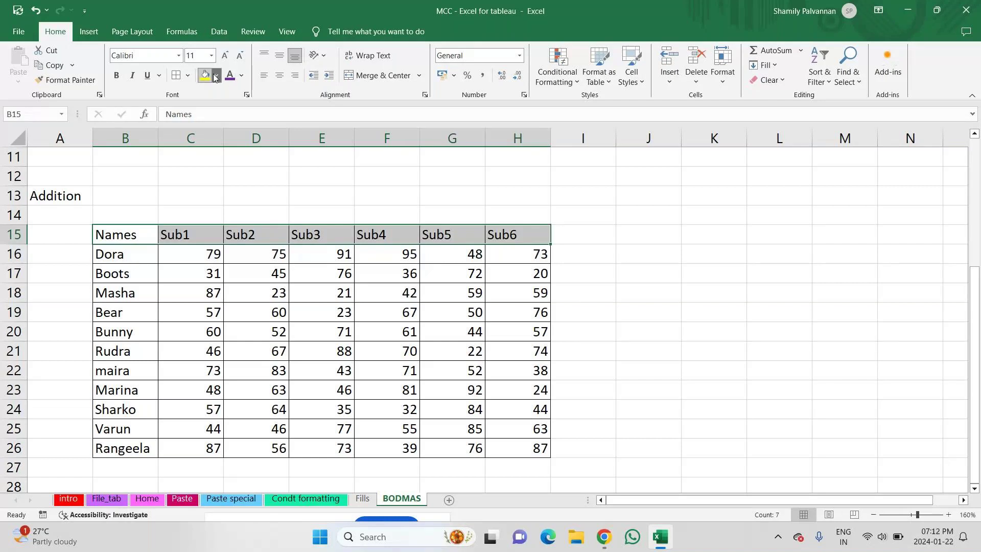
click(215, 77)
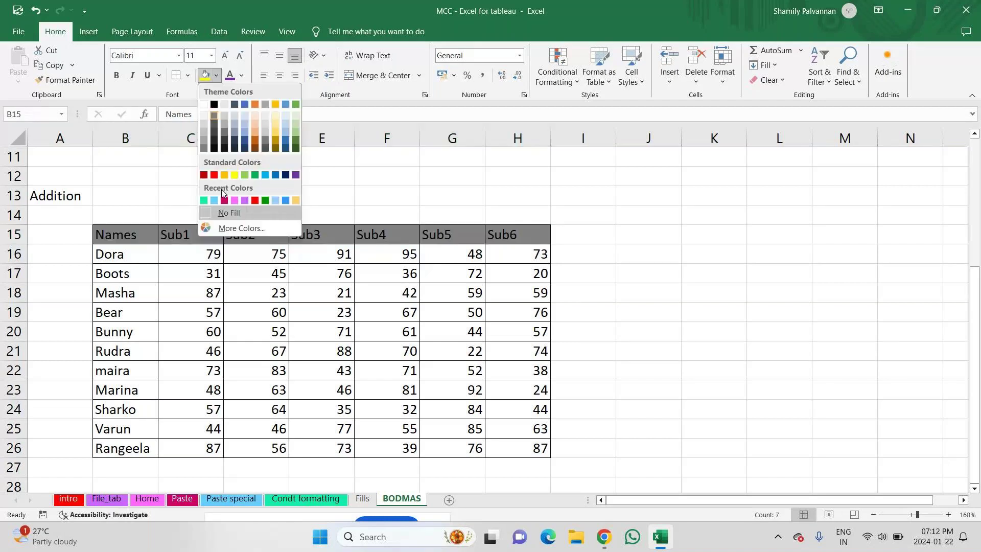
click(275, 175)
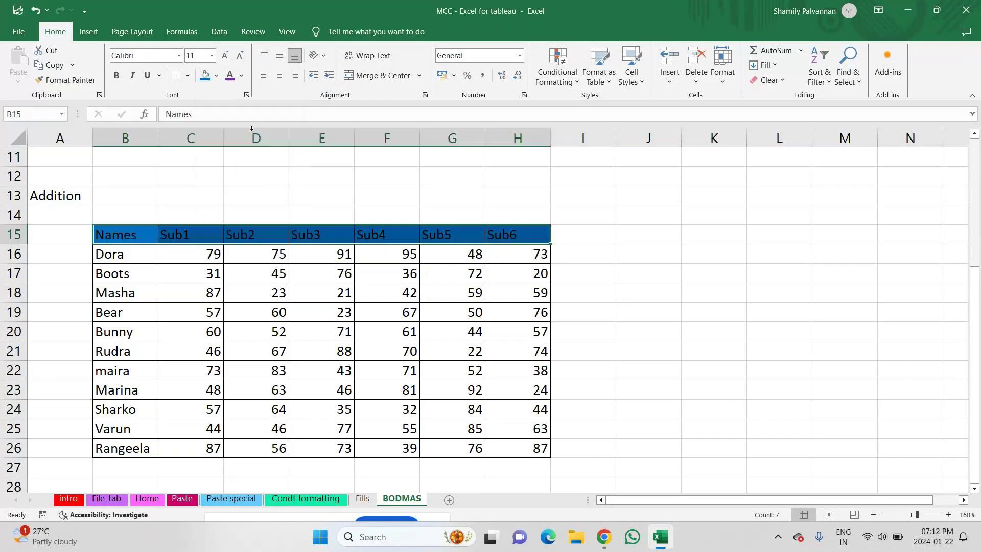
click(241, 76)
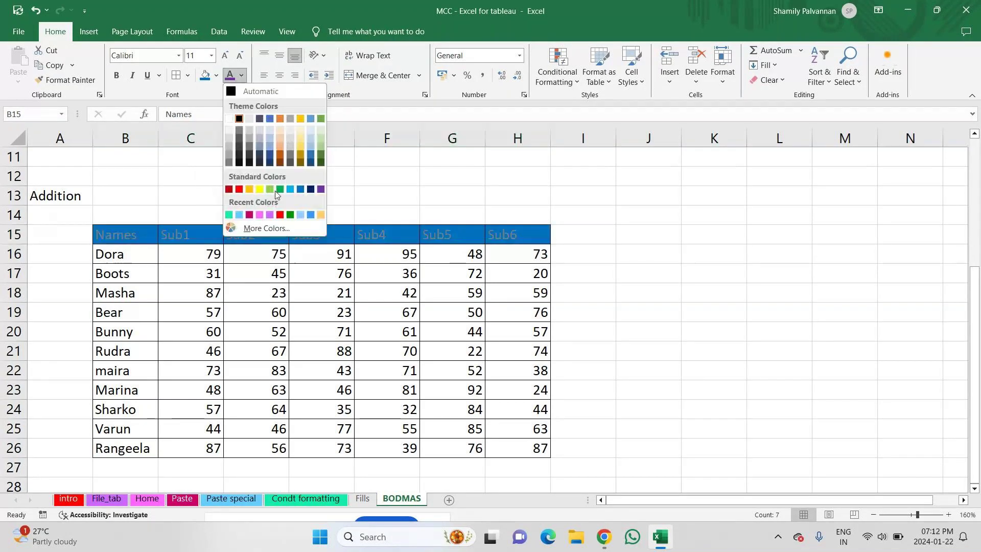
click(229, 120)
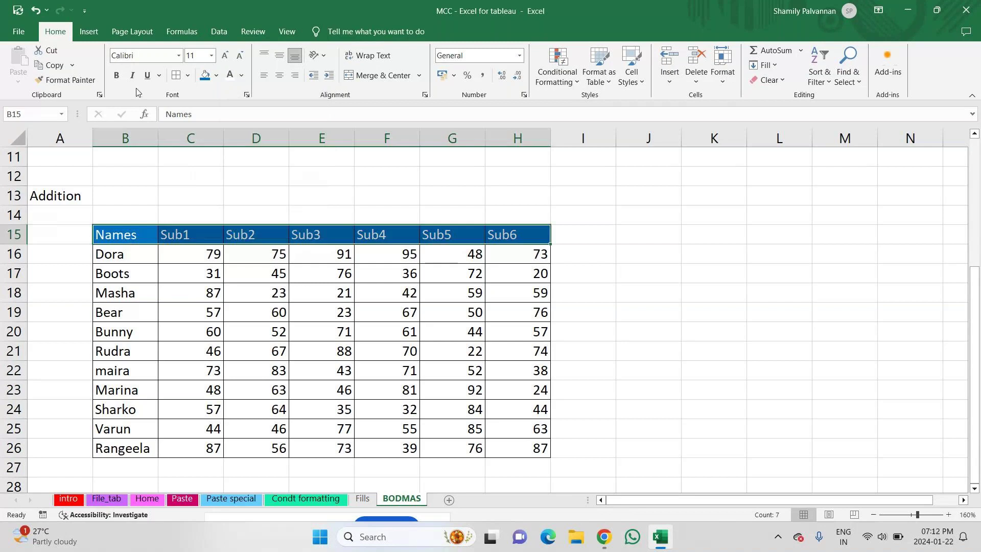
Bold the header row and add a 'Total' heading in I15
click(117, 76)
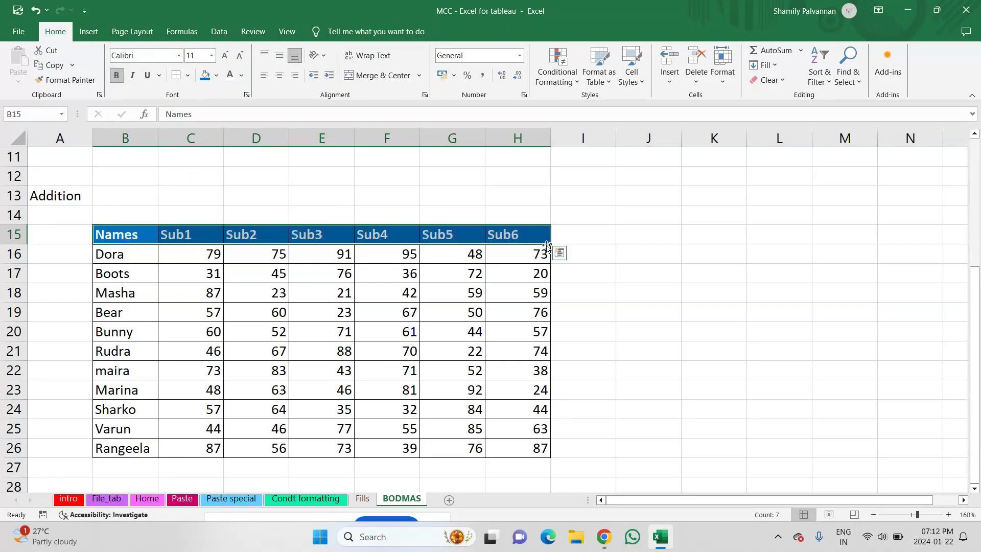
click(565, 236)
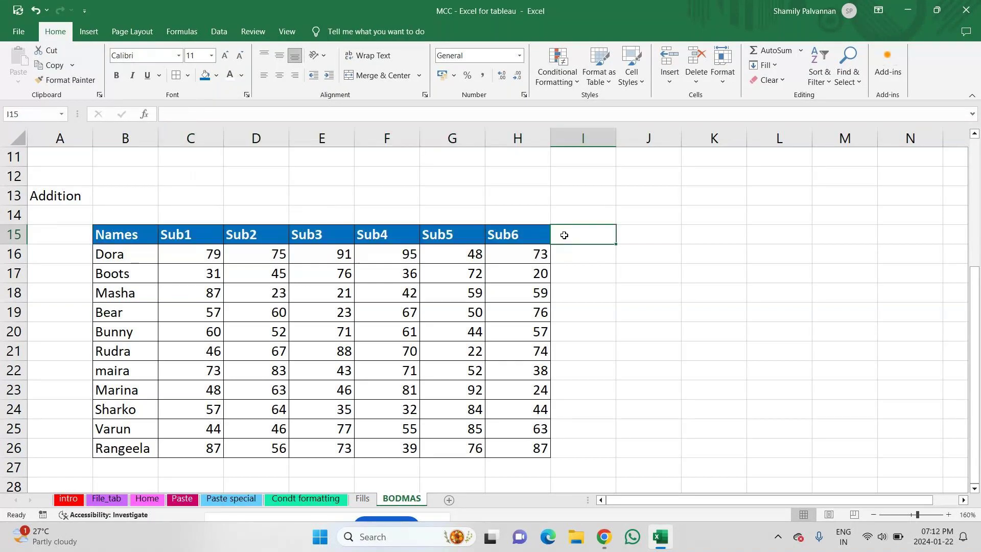
click(516, 235)
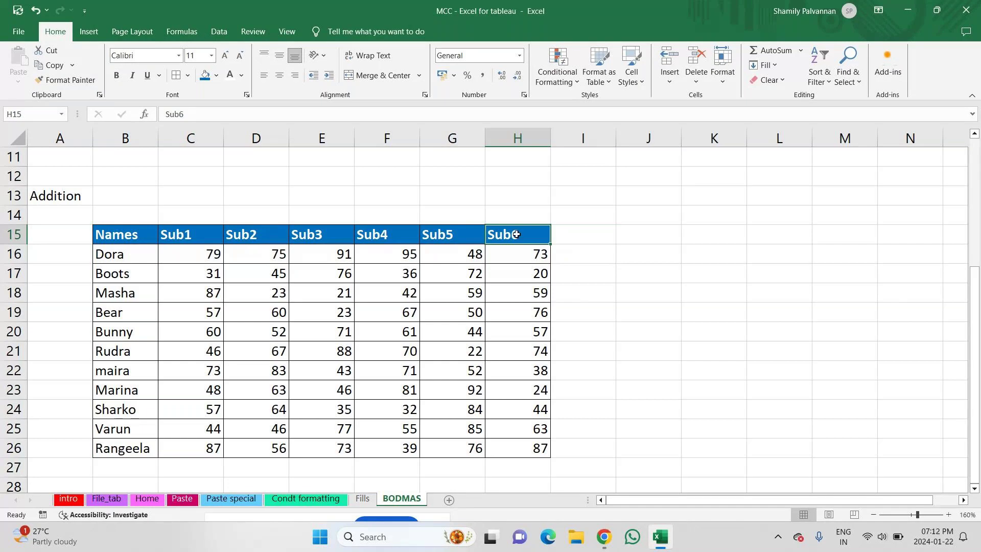
key(Right)
text(Total)
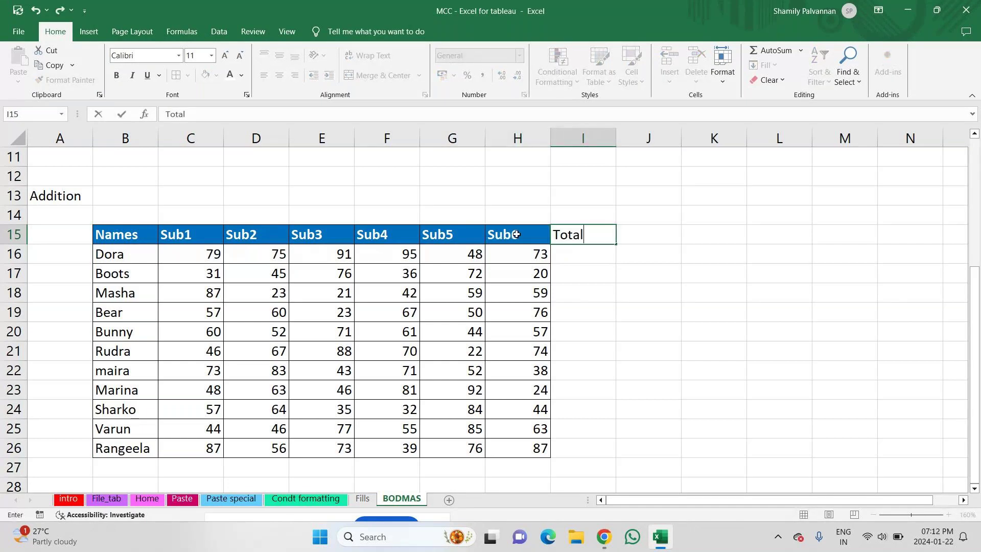
key(Return)
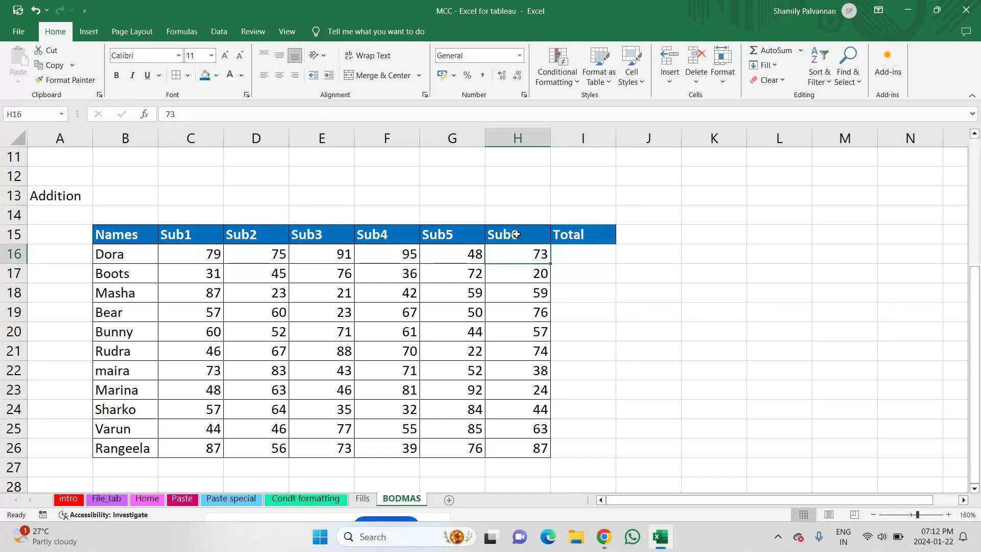
Extend the A13 title to read 'Addition - Different methods'
click(73, 195)
key(F2)
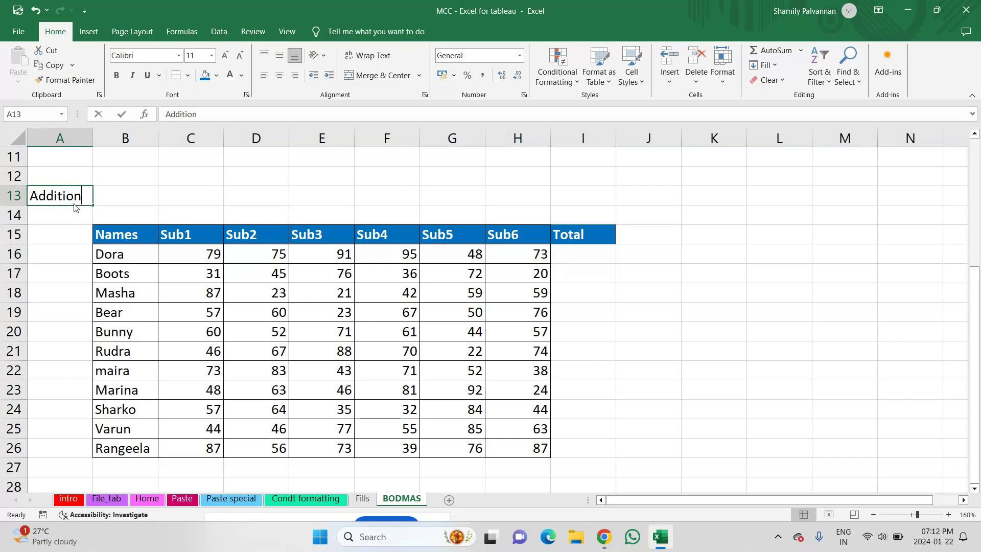
text(- Different methods)
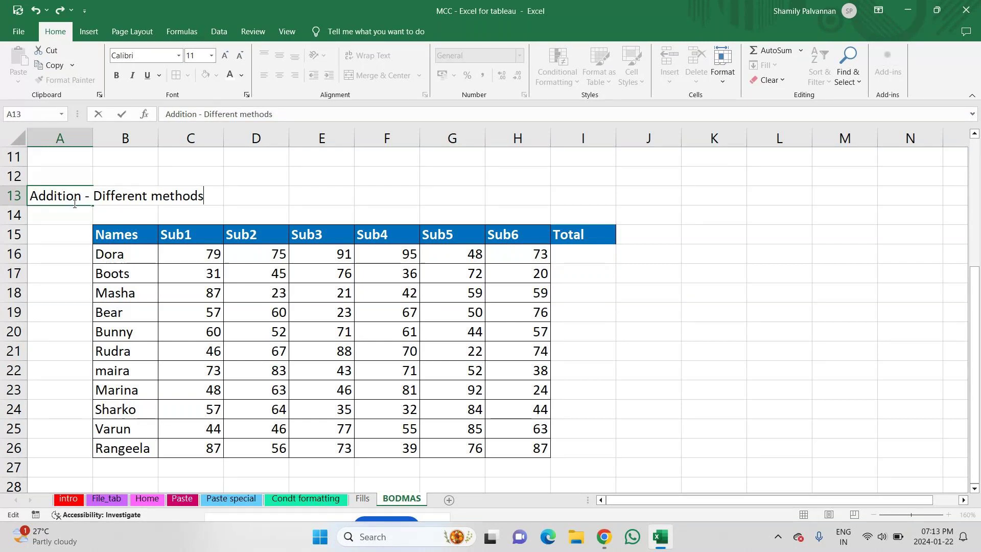
key(Return)
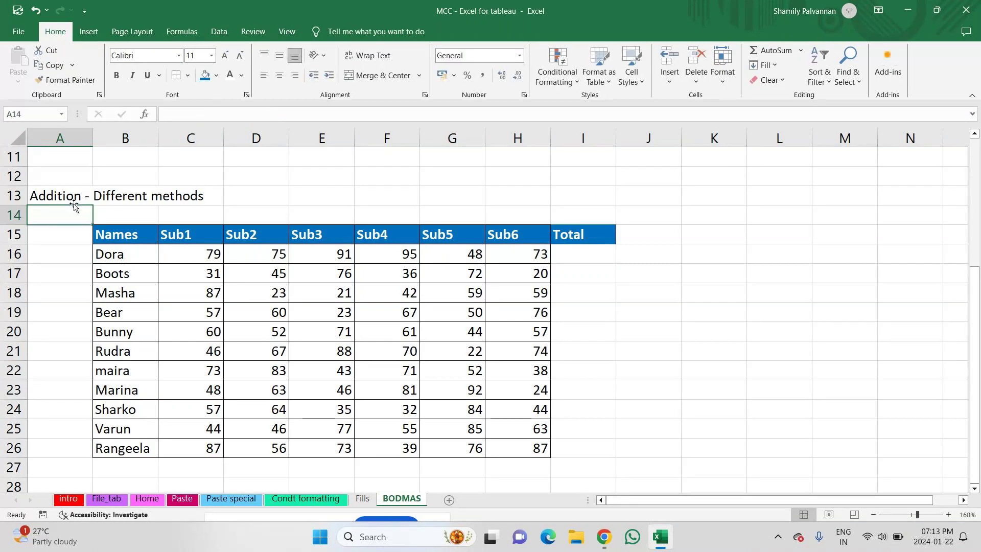
Move across and down to cell J17 beside Boots' total
click(74, 203)
key(Right)
key(Right)
key(Right)
key(Right)
key(Right)
key(Right)
key(Right)
key(Right)
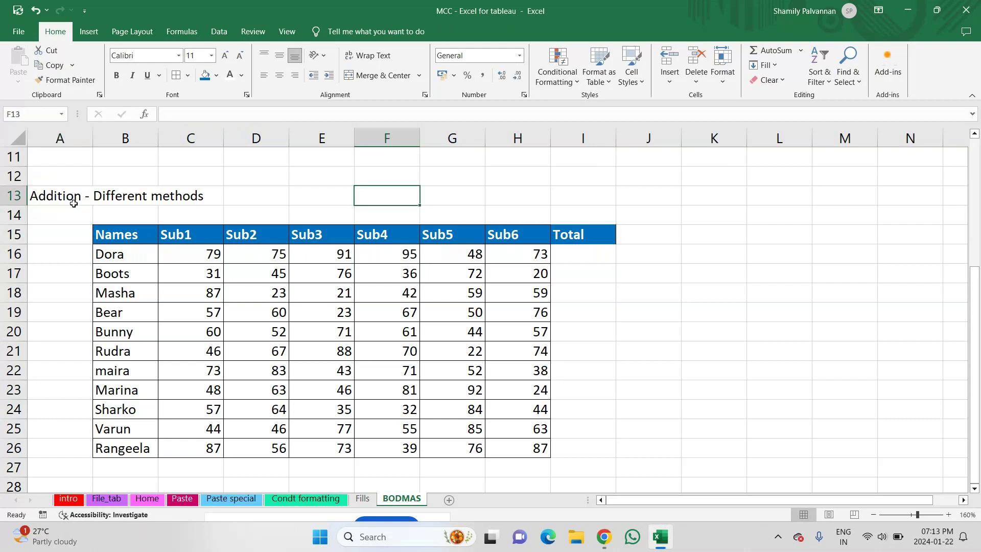
key(Down)
key(Down)
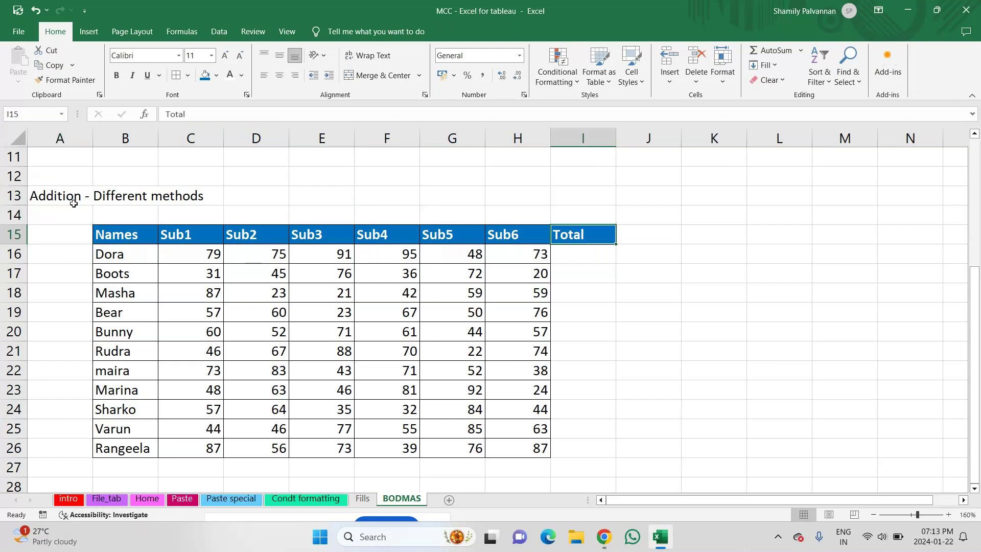
key(Down)
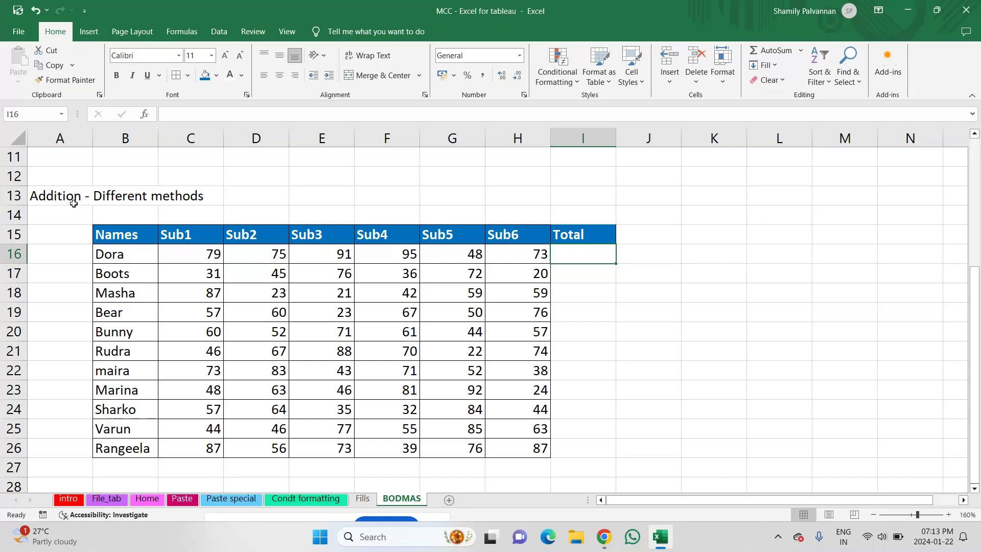
key(Down)
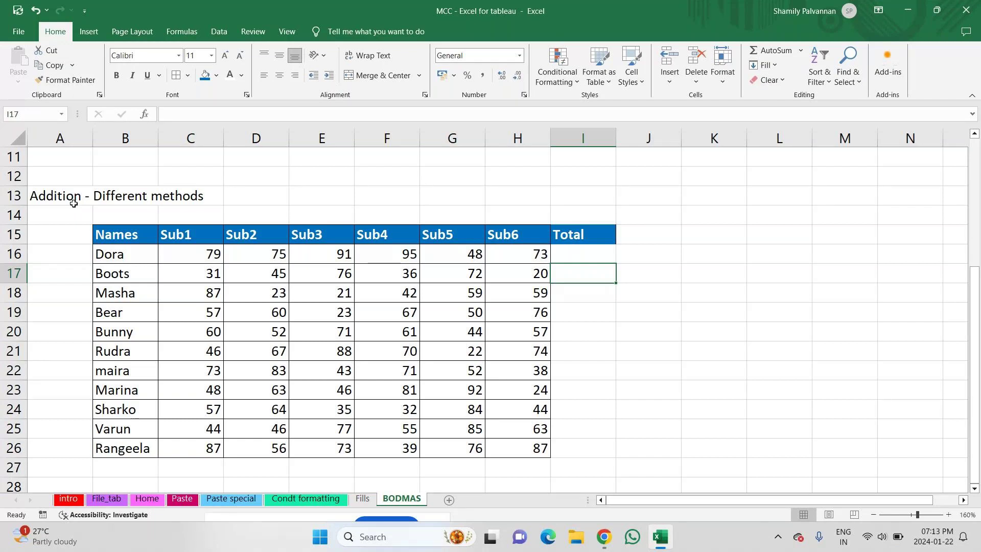
key(Right)
Label J17 "using ' + ' sign"
text(us)
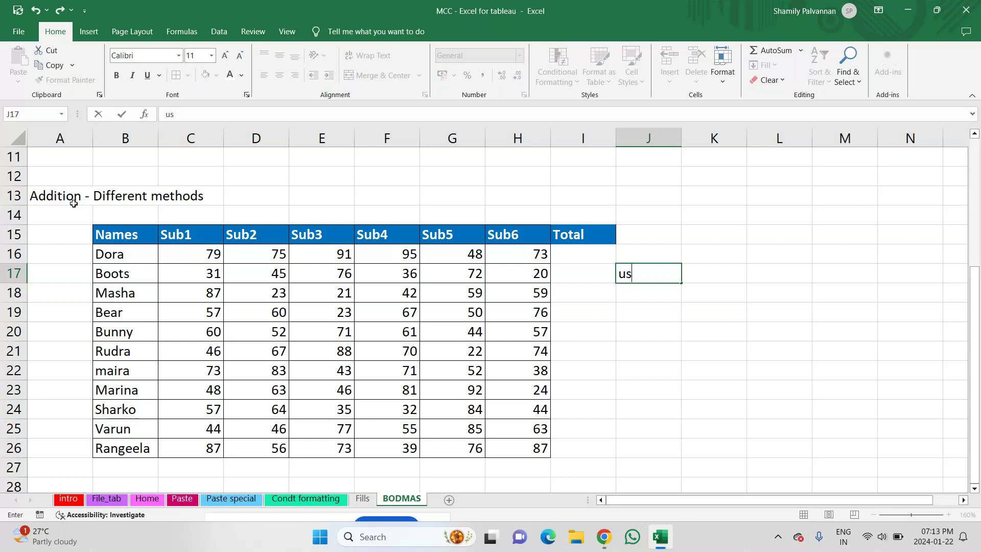
text(ing ' + ' s)
key(BackSpace)
key(BackSpace)
text(sing)
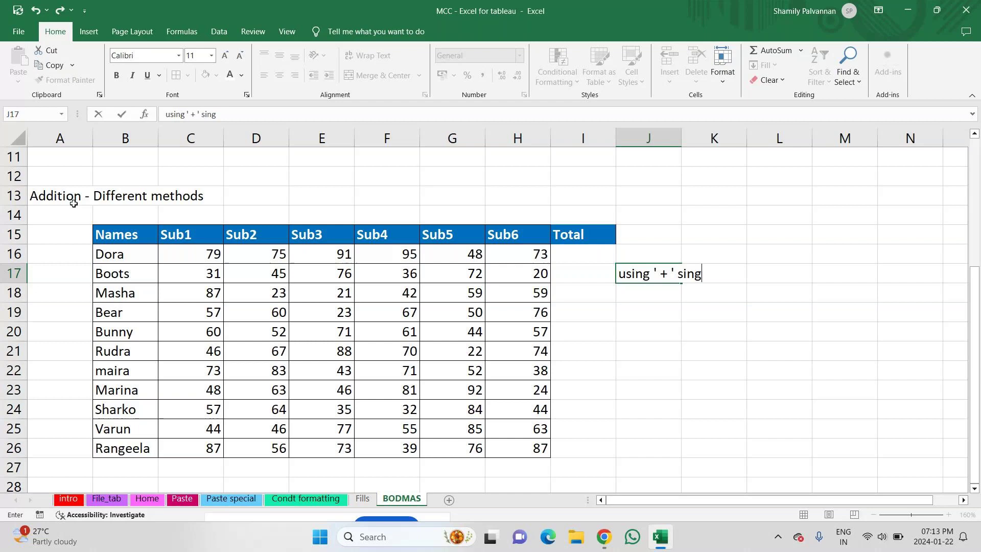
key(BackSpace)
key(BackSpace)
text(gn)
key(Left)
Total Boots' scores in I17 with =C17+D17+E17+F17+G17+H17 (280), then begin the J18 comma label
text(=)
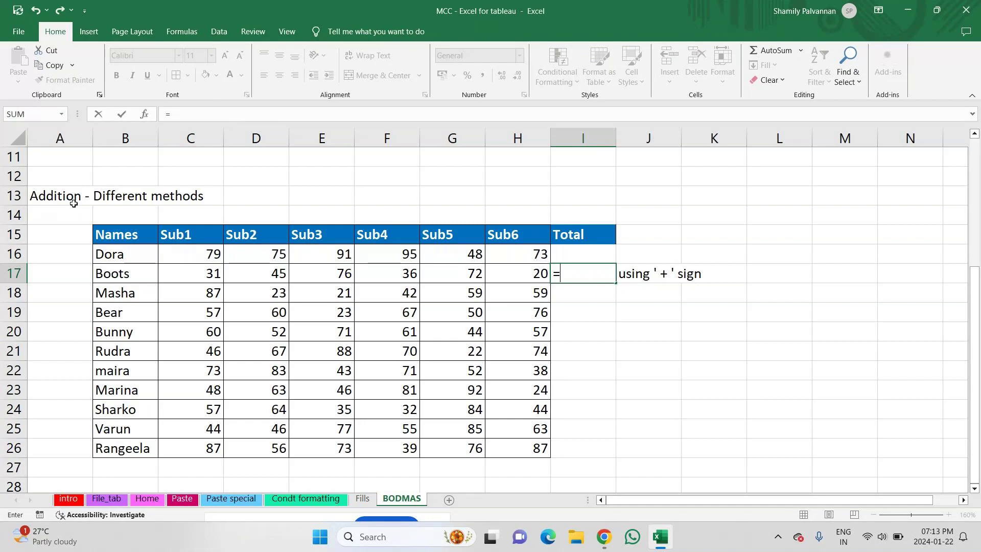
text( c17)
key(Return)
key(Up)
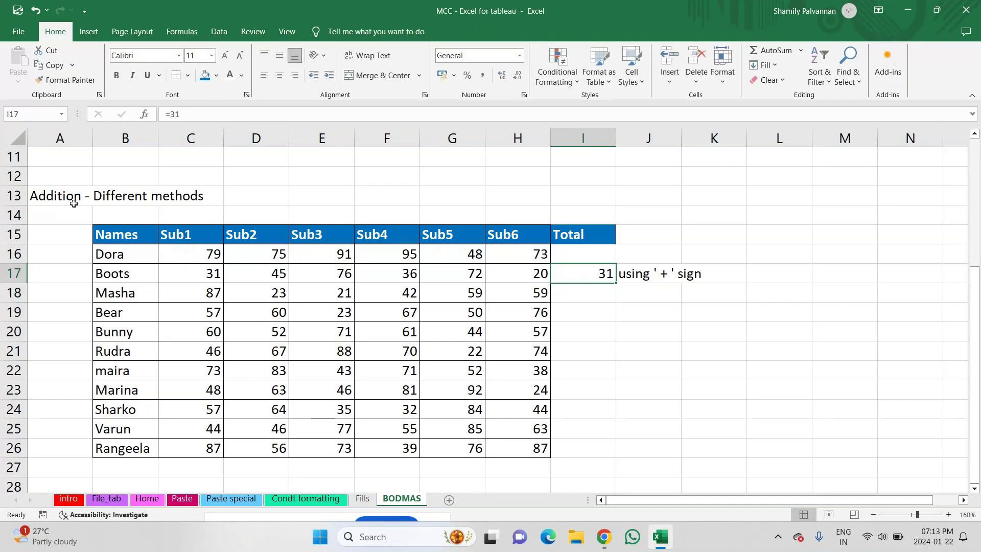
text(=)
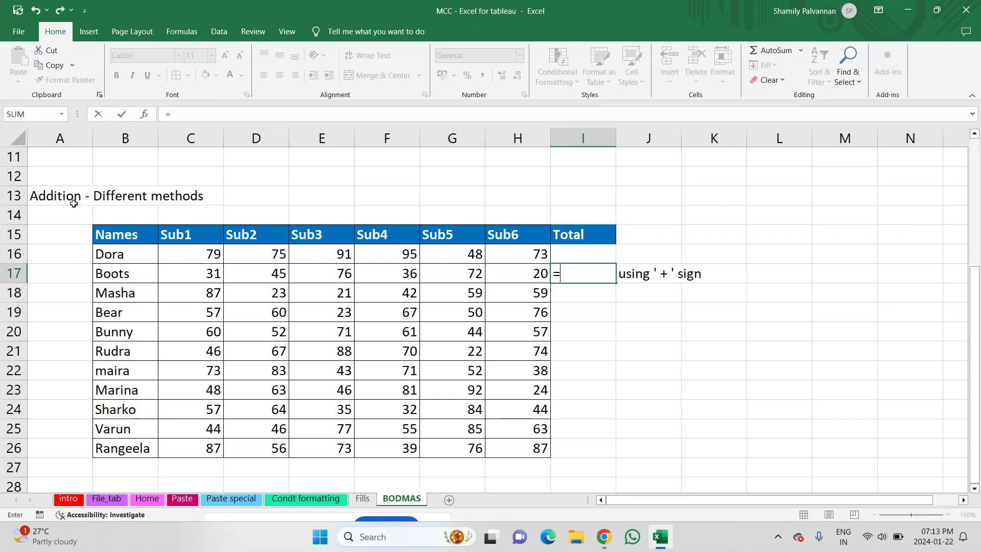
key(Left)
key(Left)
key(Left)
key(Left)
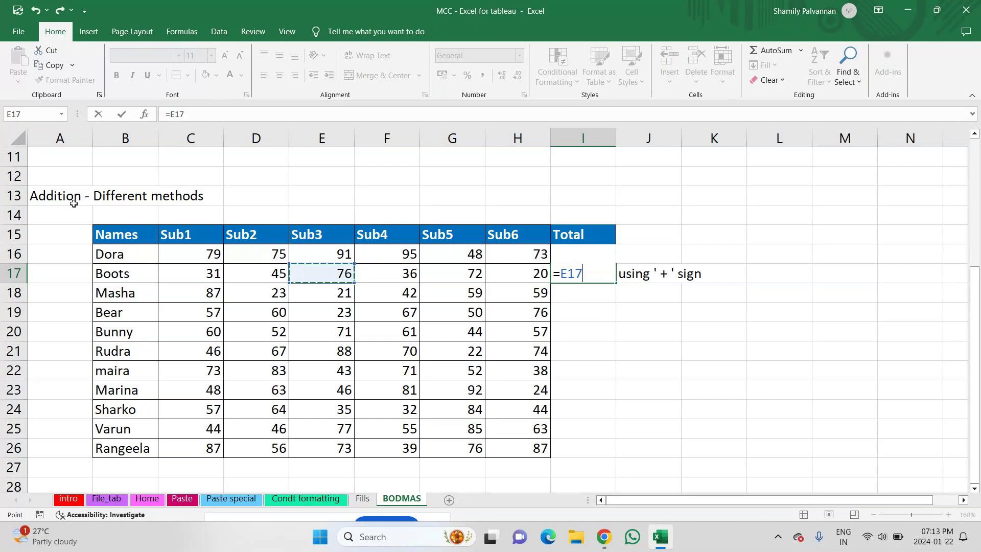
key(Left)
key(Left)
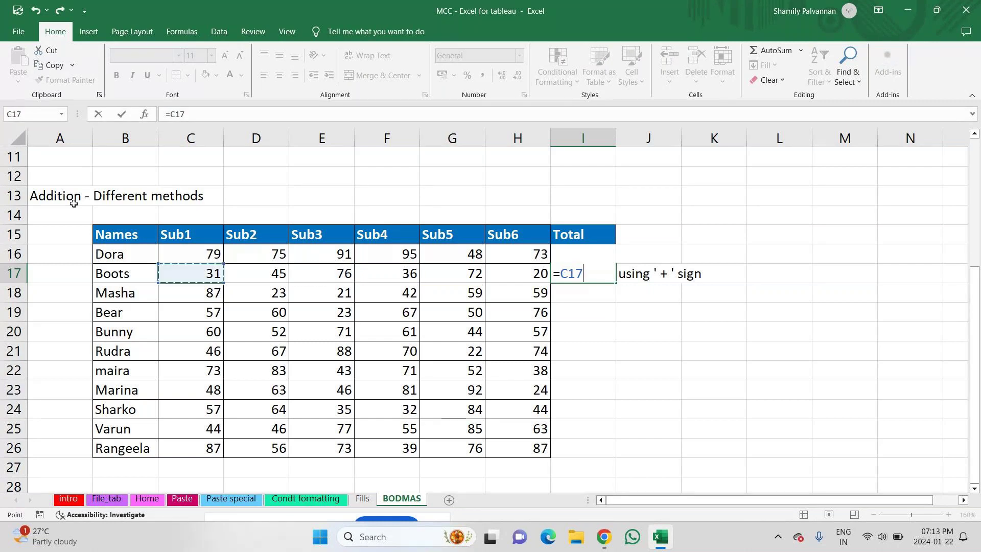
text(+)
key(Left)
key(Left)
key(Left)
key(Left)
key(Left)
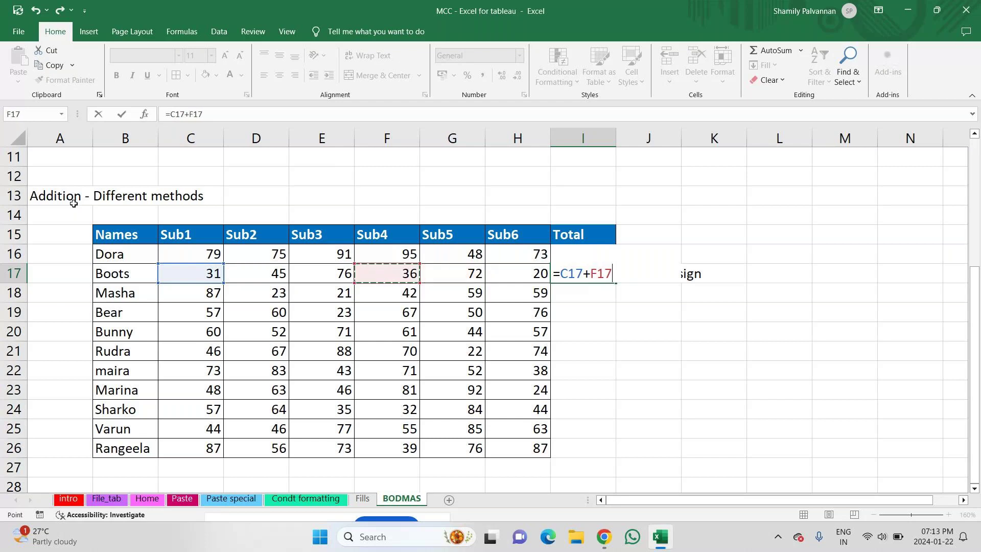
text(+)
key(Left)
key(Left)
key(Left)
key(Left)
text(+)
key(Left)
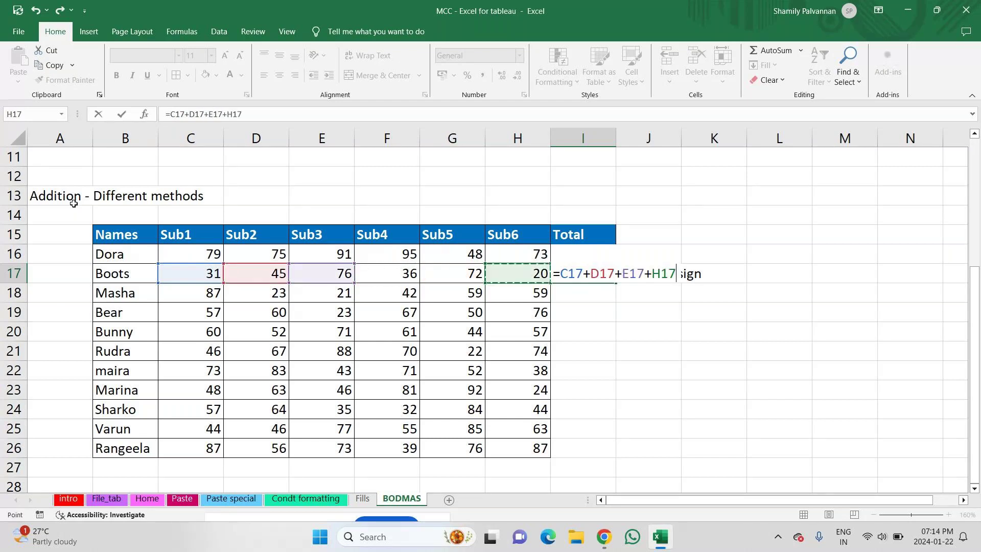
key(Left)
key(Left)
text(+)
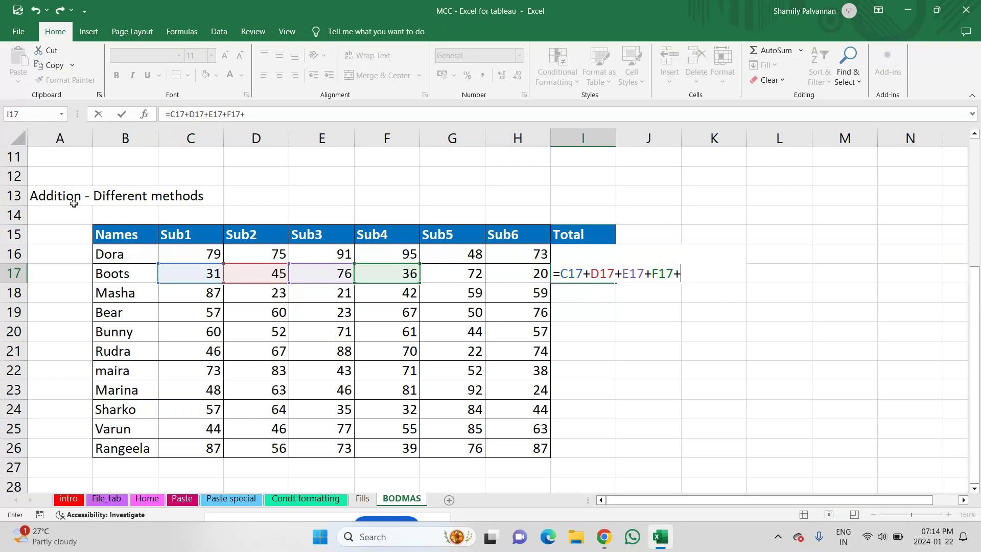
key(Left)
key(Left)
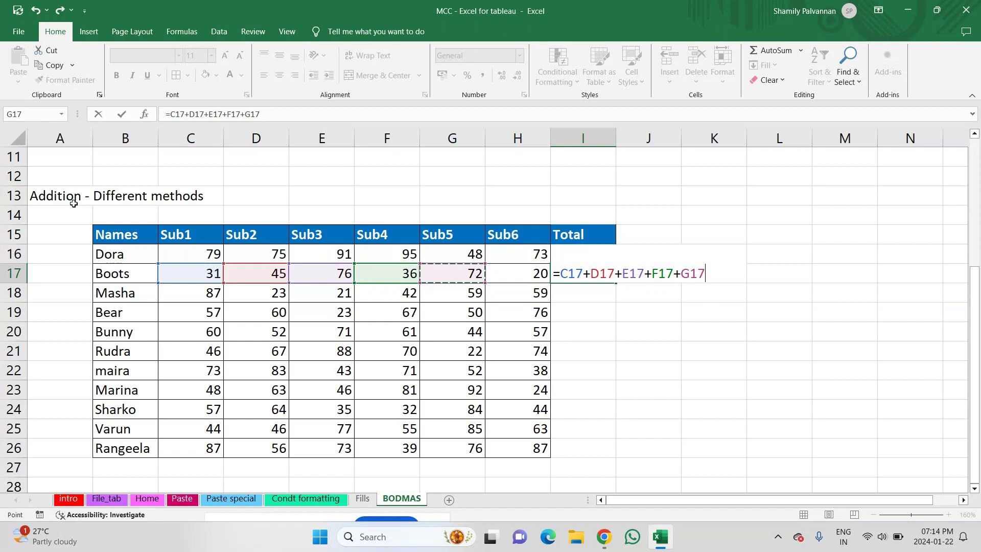
text(+)
key(Left)
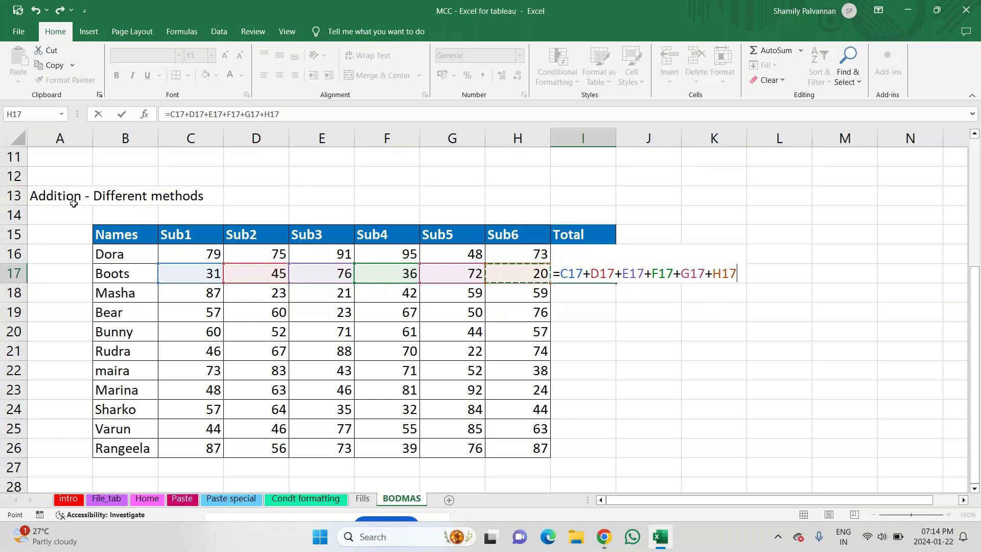
key(Return)
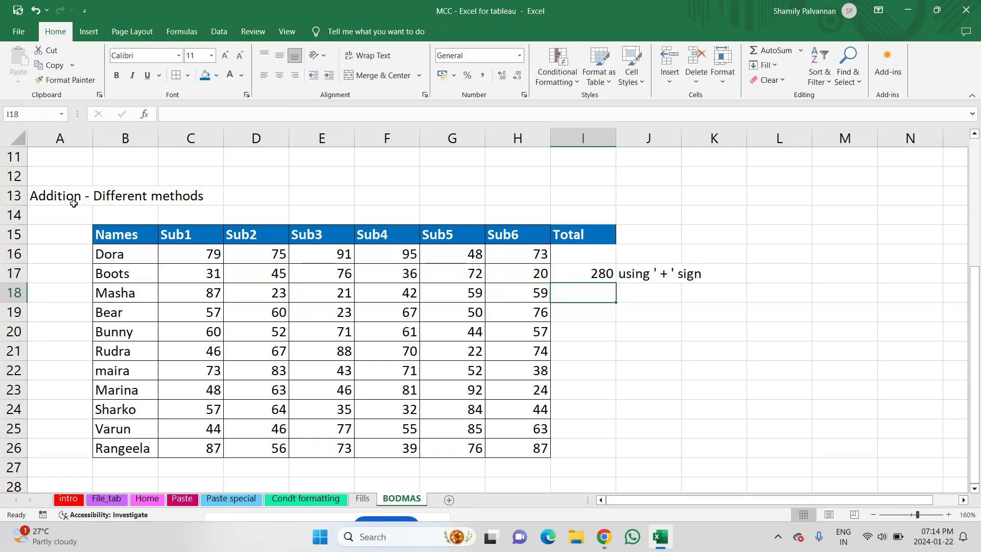
key(Right)
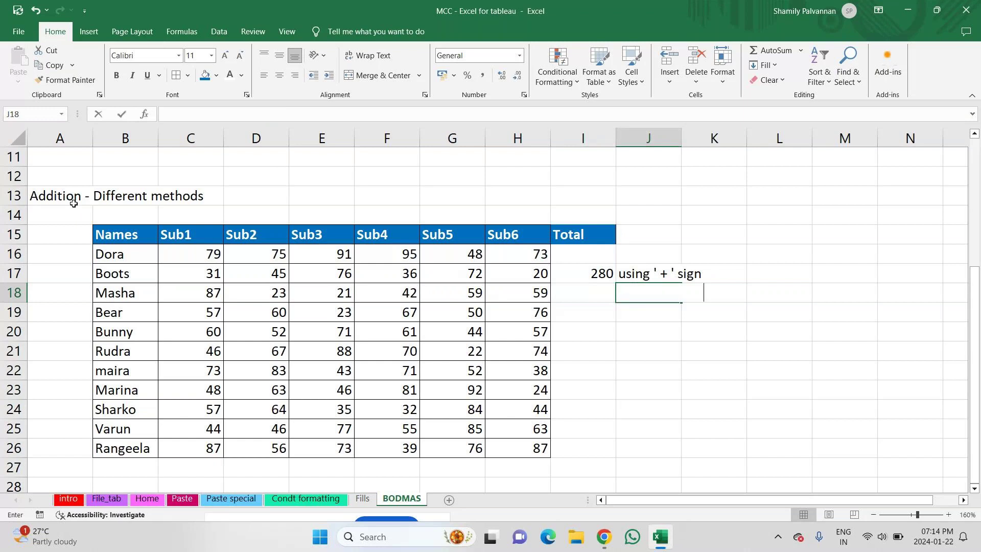
text(Using)
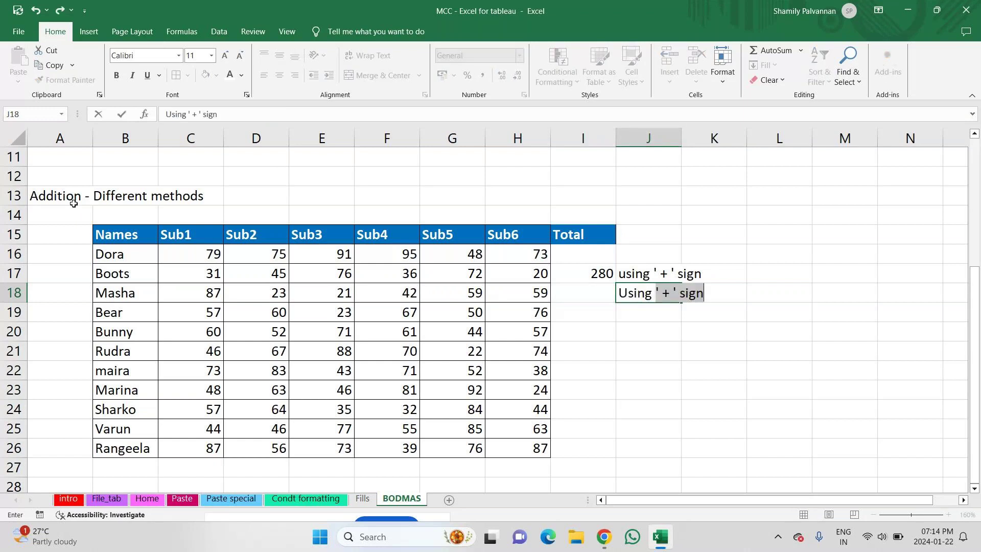
text( ' ,)
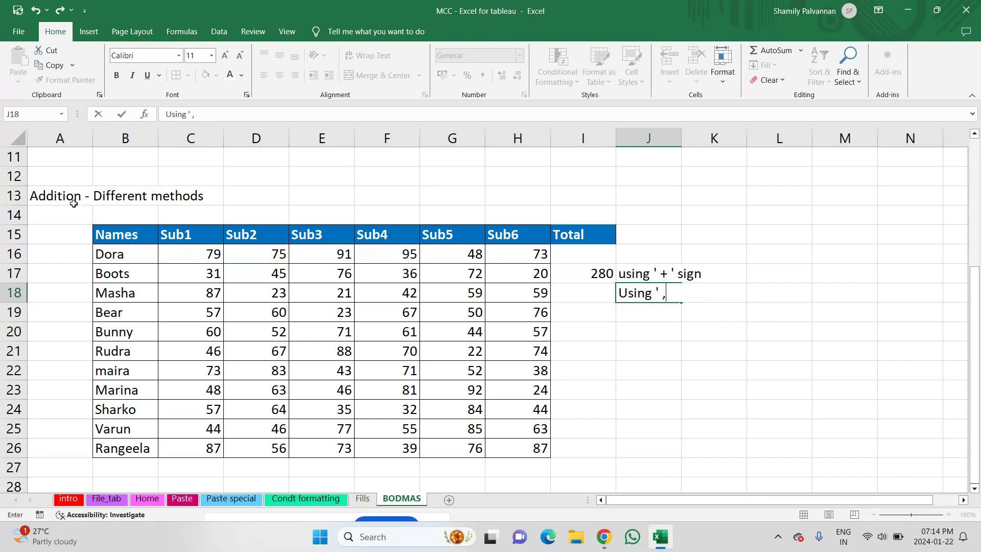
text( comma ')
Finish the J18 label as "Using ' , comma' sign" and return to I18
key(BackSpace)
key(BackSpace)
text(' sin)
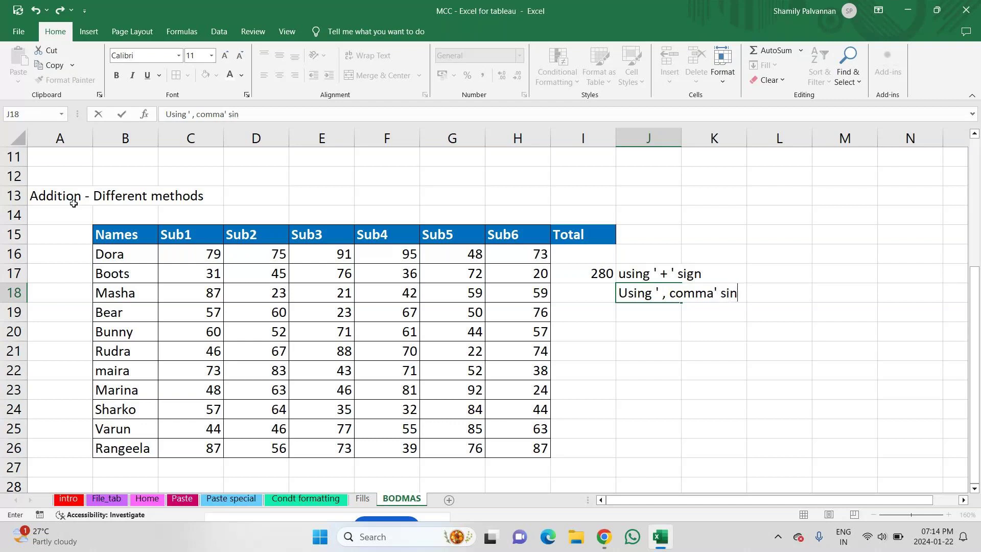
key(BackSpace)
text(gn)
key(Return)
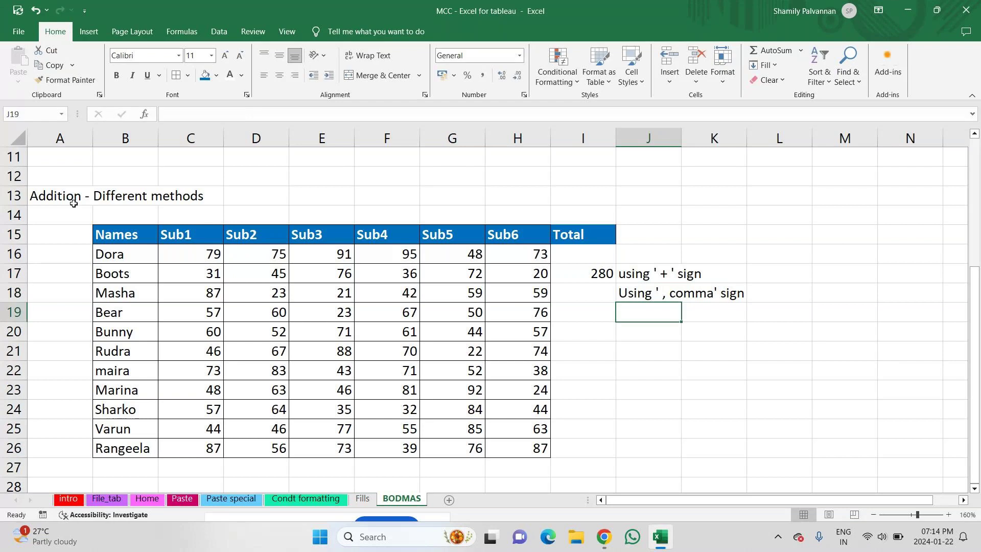
key(Up)
key(Left)
key(F2)
Enter =SUM(C18,D18,E18,F18,G18,H18) in I18, giving 291
text(=)
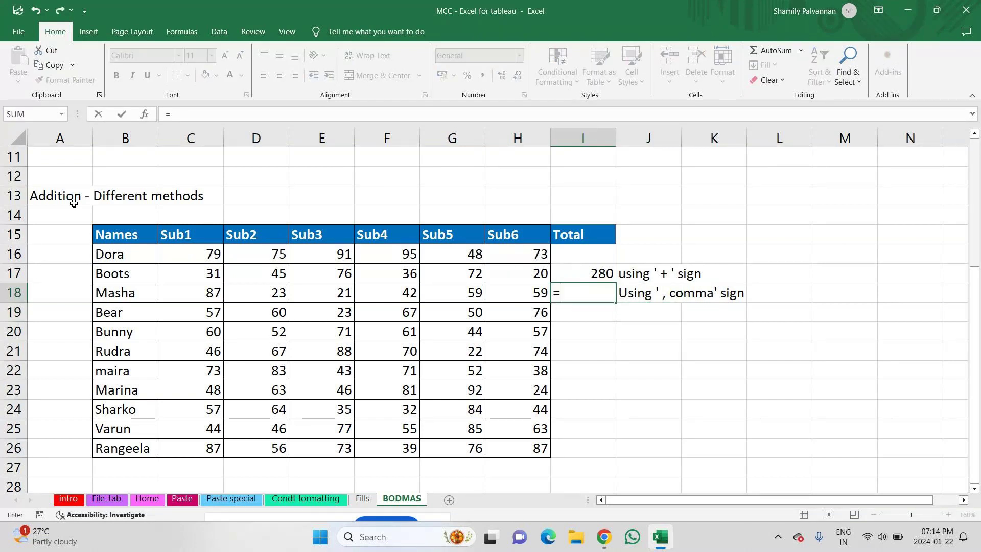
text(sum)
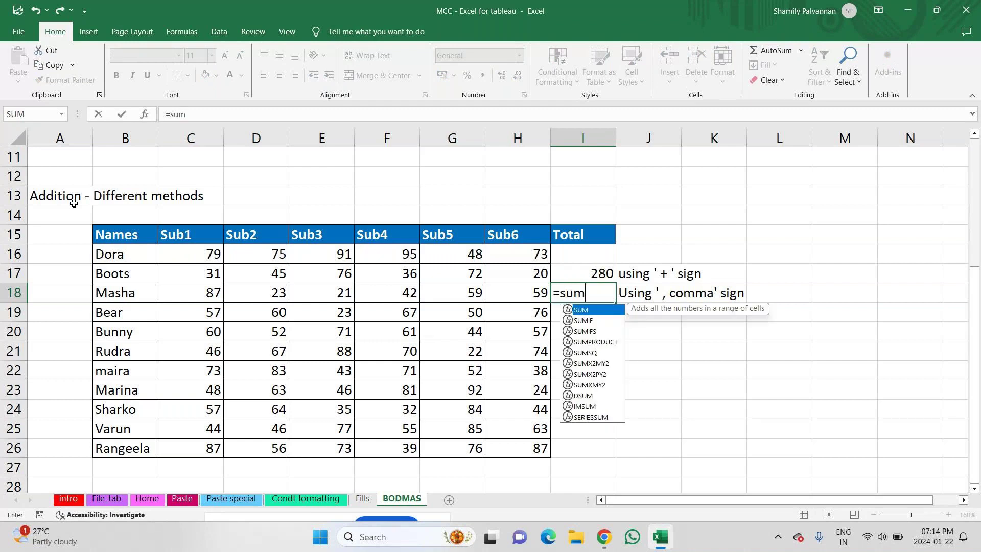
key(Tab)
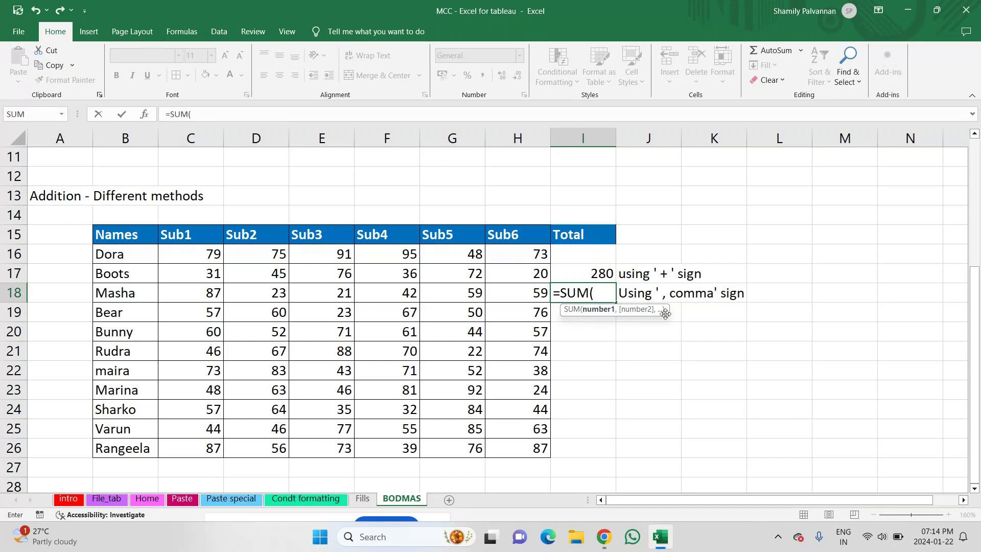
key(Left)
key(Left)
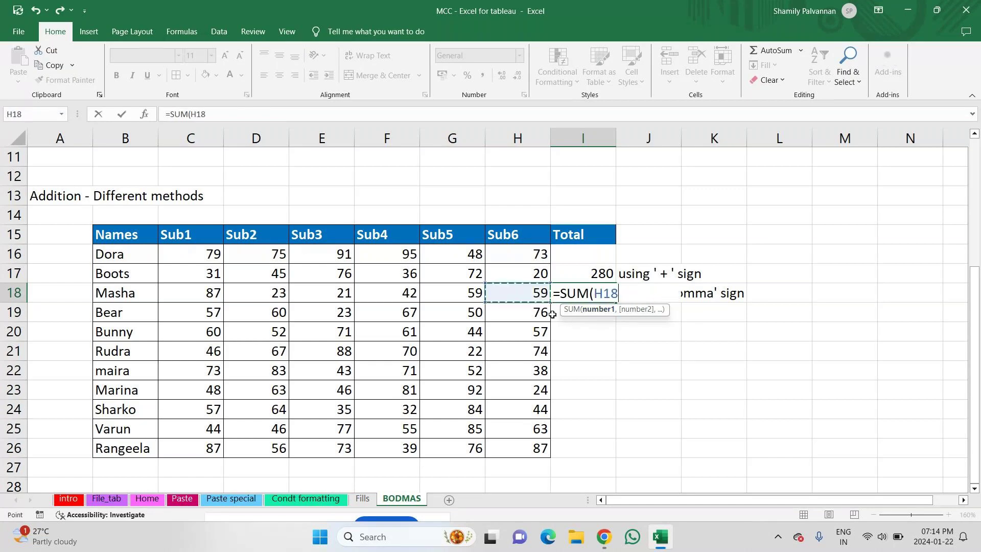
key(Left)
key(Left)
key(Left)
key(Left)
text(,)
key(Left)
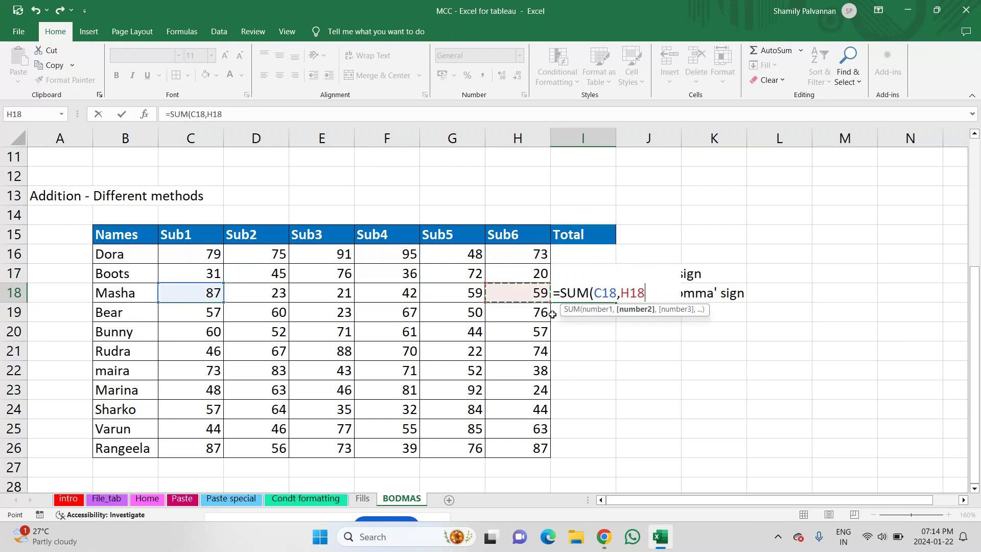
key(Left)
key(Left)
key(Left)
key(Left)
text(,)
key(Left)
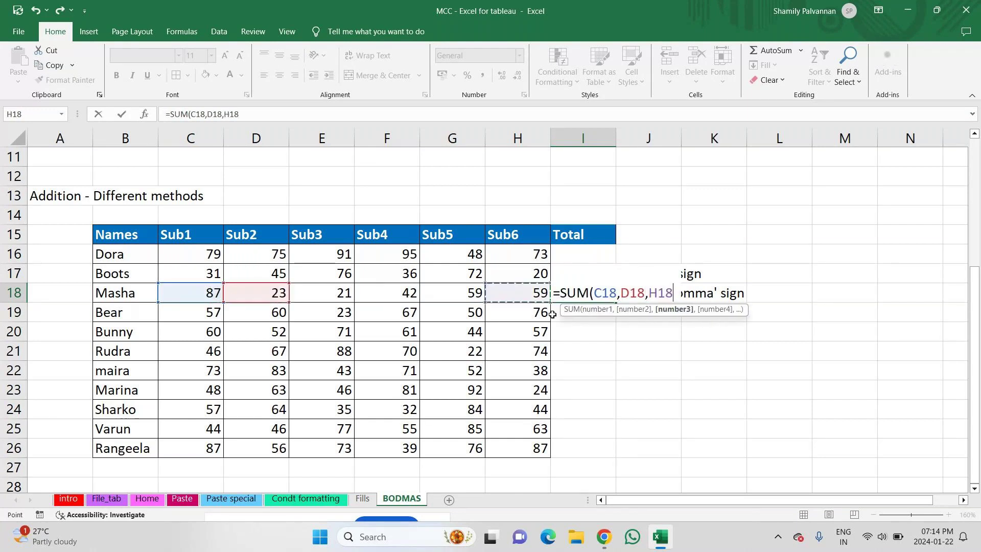
key(Left)
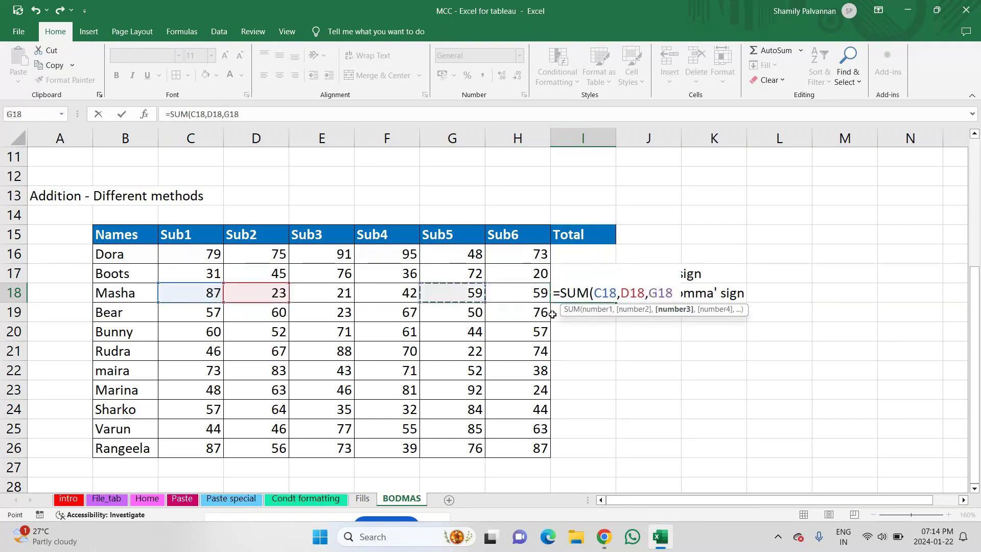
key(Left)
key(Left)
text(,)
key(Left)
key(Left)
key(Left)
text(,)
key(Left)
key(Left)
key(Left)
key(Right)
text(,)
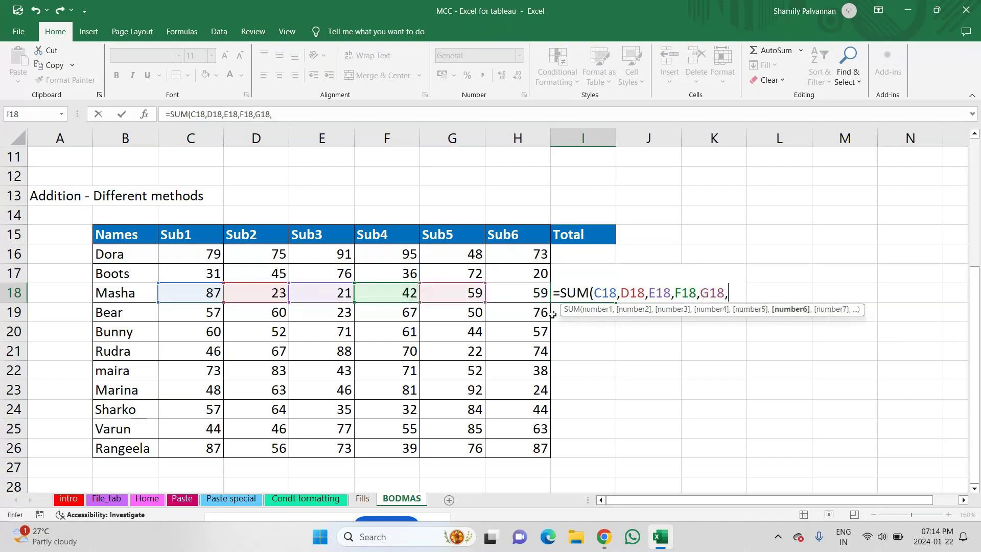
key(Left)
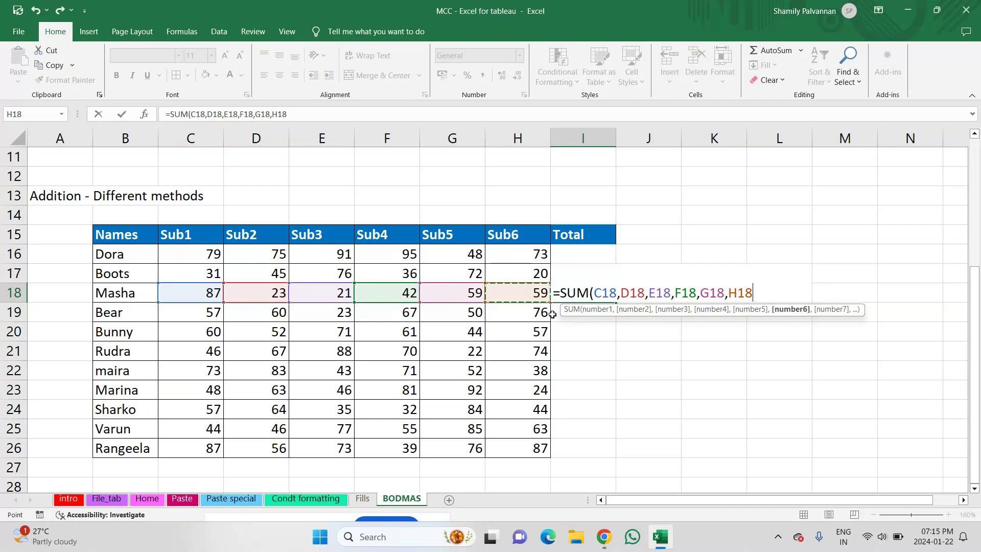
text())
key(Return)
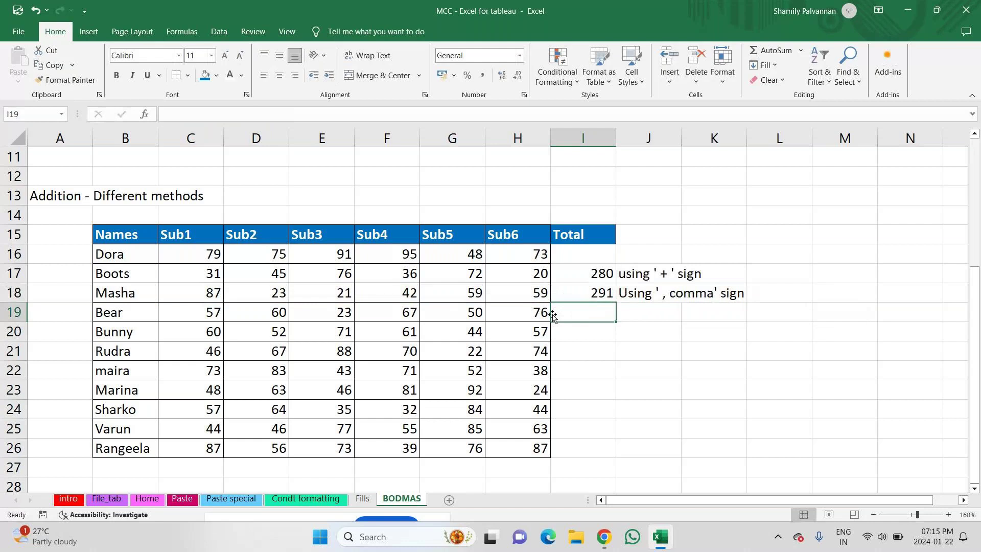
Check the formula behind the 291 total and clear a stray letter in J19
click(596, 294)
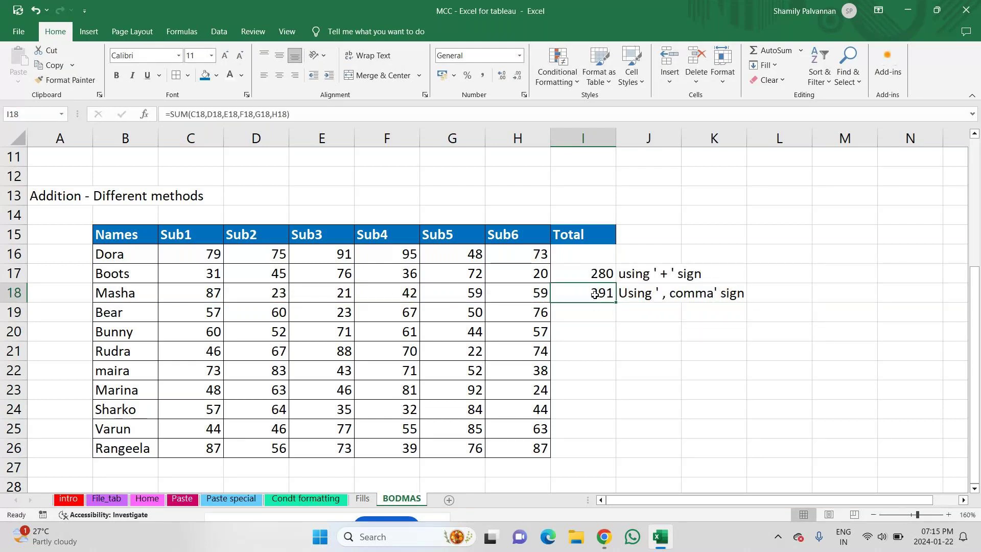
click(634, 313)
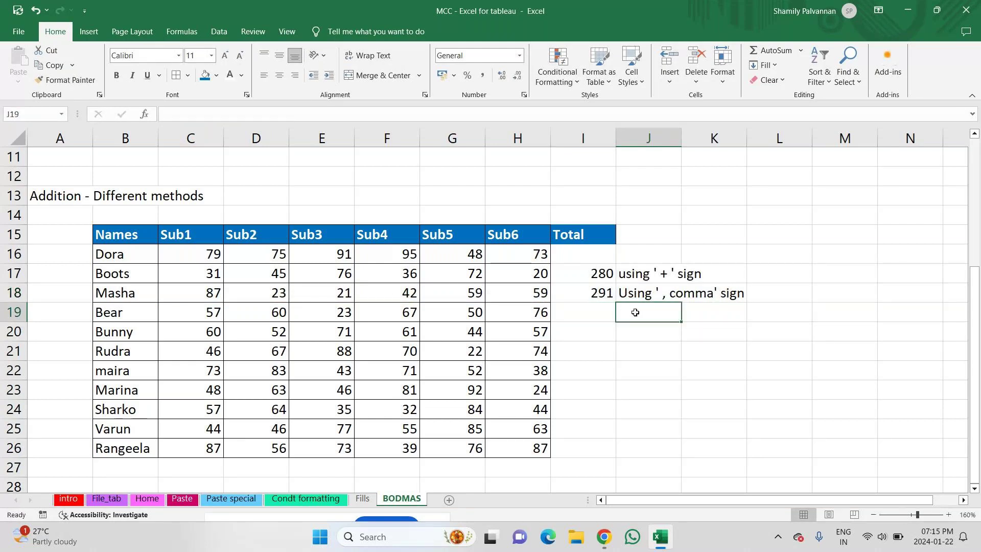
text(S)
key(BackSpace)
Label J19 'using range'
text(using )
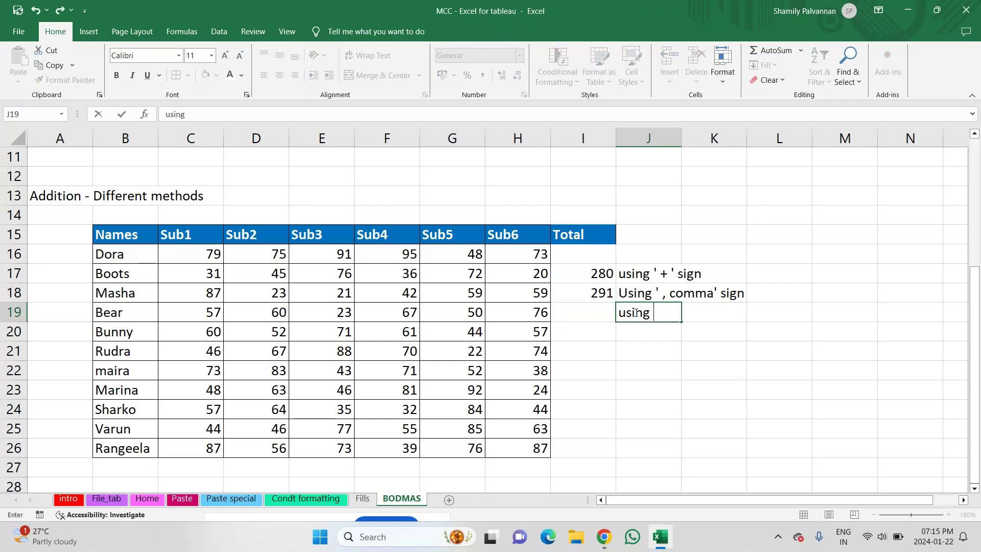
text(range)
key(Return)
click(635, 312)
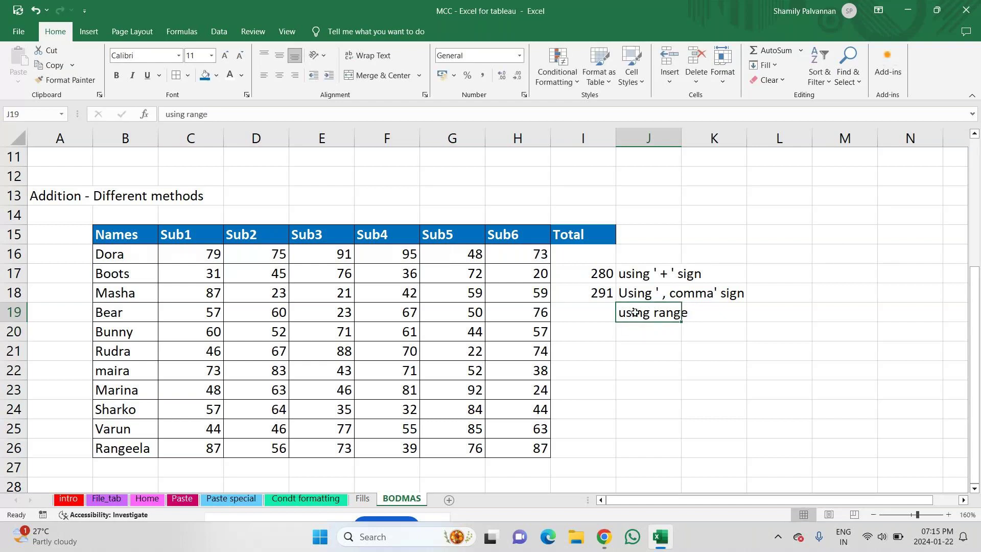
Enter =SUM(C19:H19) in I19 so Bear's total shows 333
key(Left)
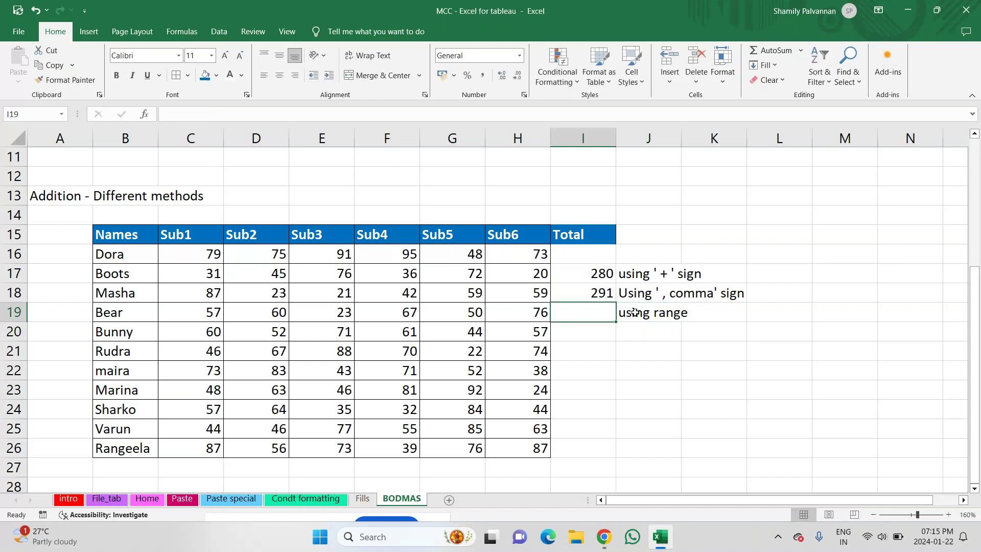
text(=sum)
key(Tab)
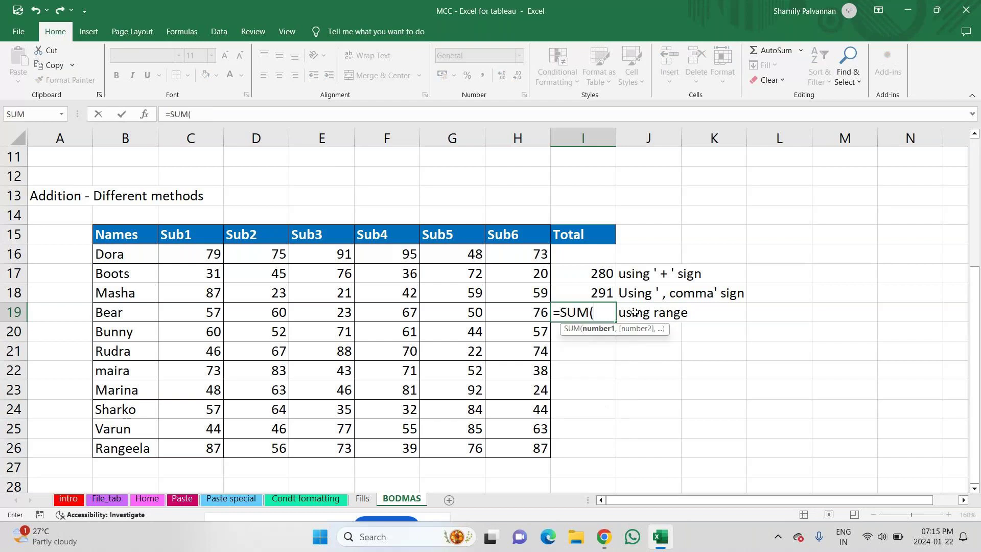
key(Left)
key(Left)
key(Left)
key(Left)
key(Left)
key(Left)
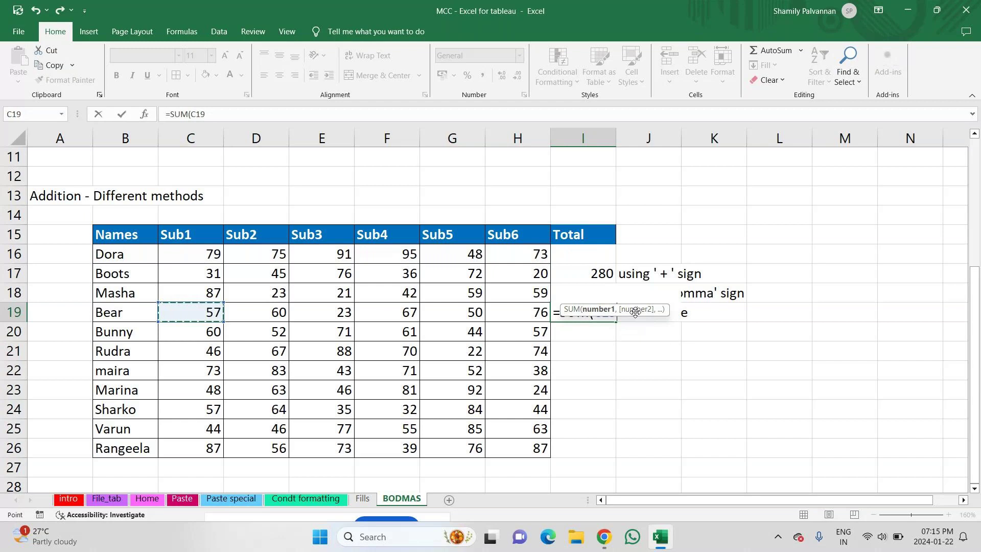
key(shift+Right)
key(shift+Right)
key(shift+Right)
key(shift+Right)
key(shift+Right)
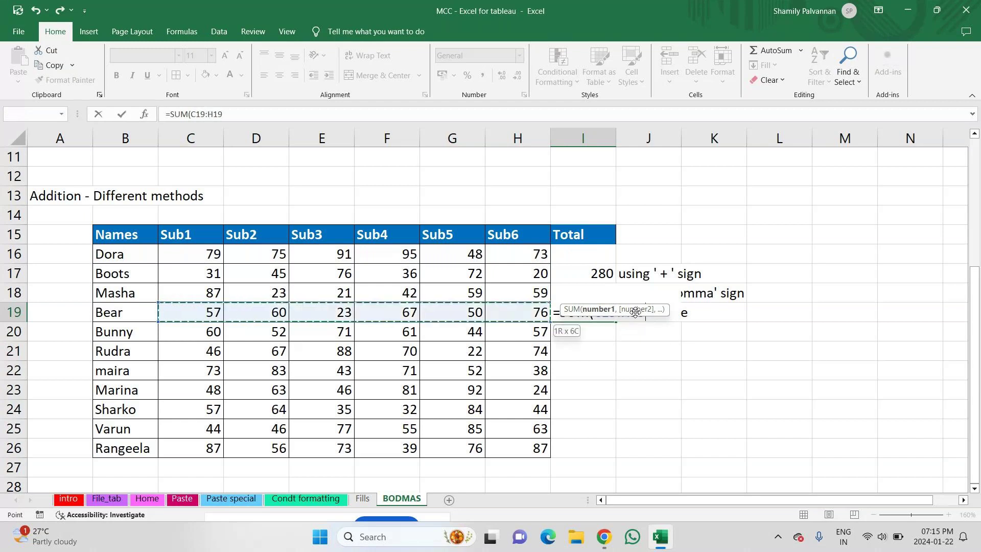
text())
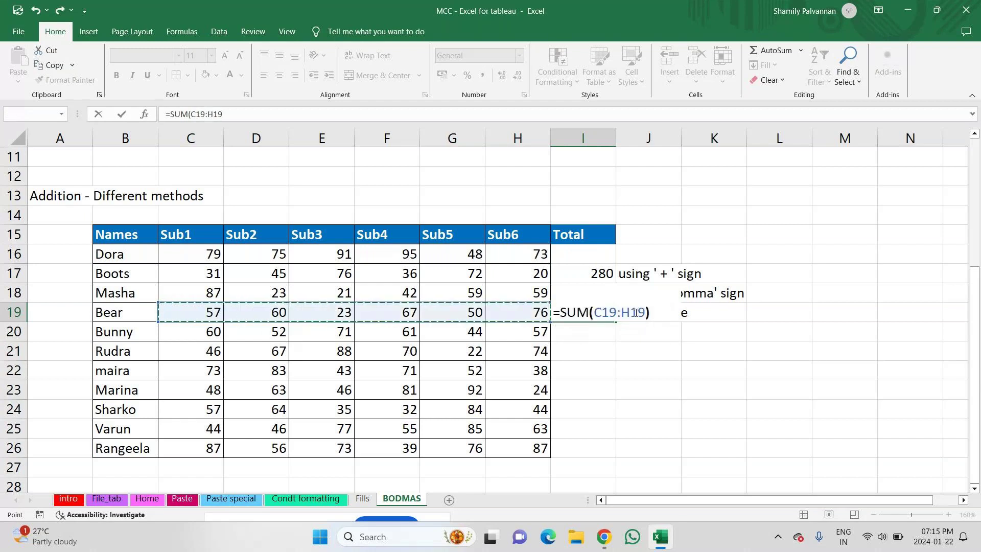
key(Return)
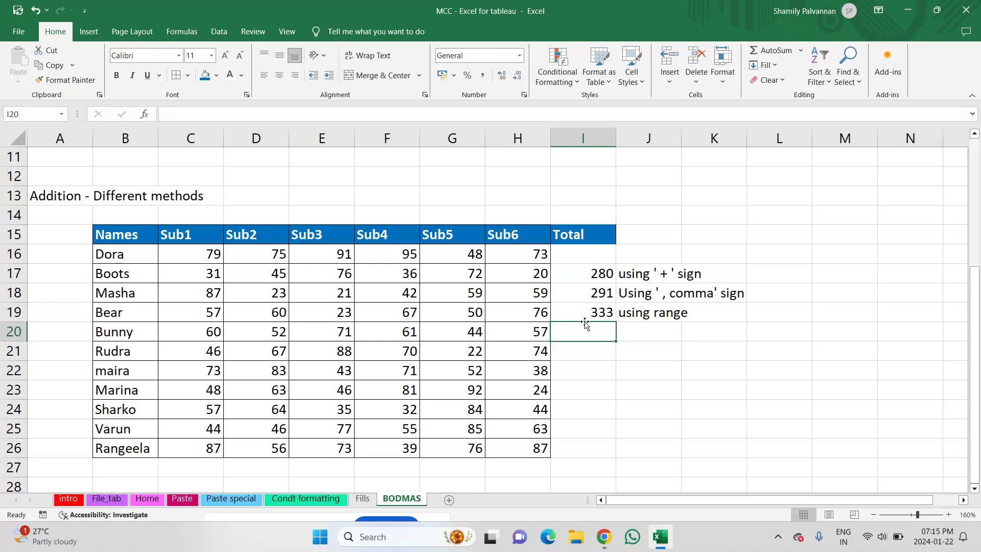
click(630, 332)
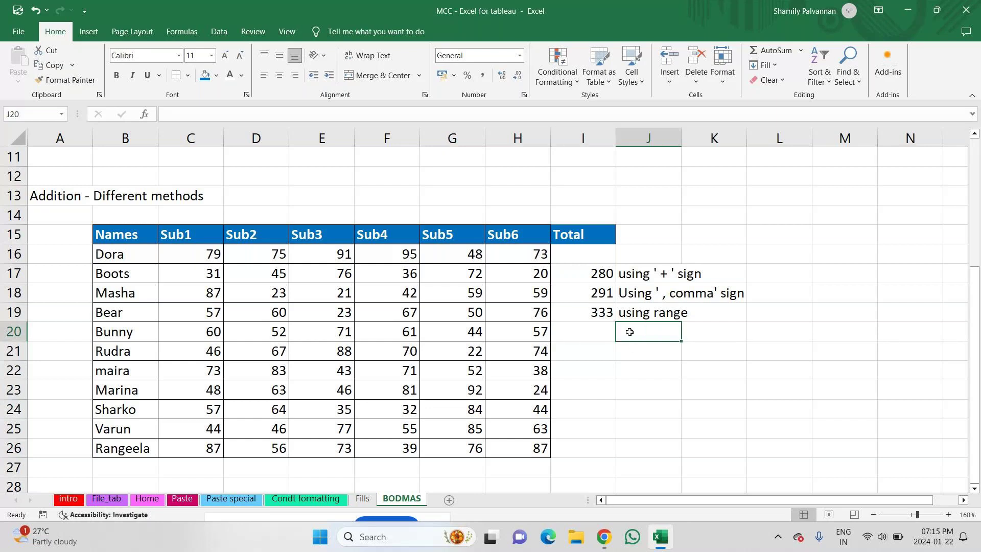
Write the label 'using insert function' in J20
double_click(630, 332)
text(u)
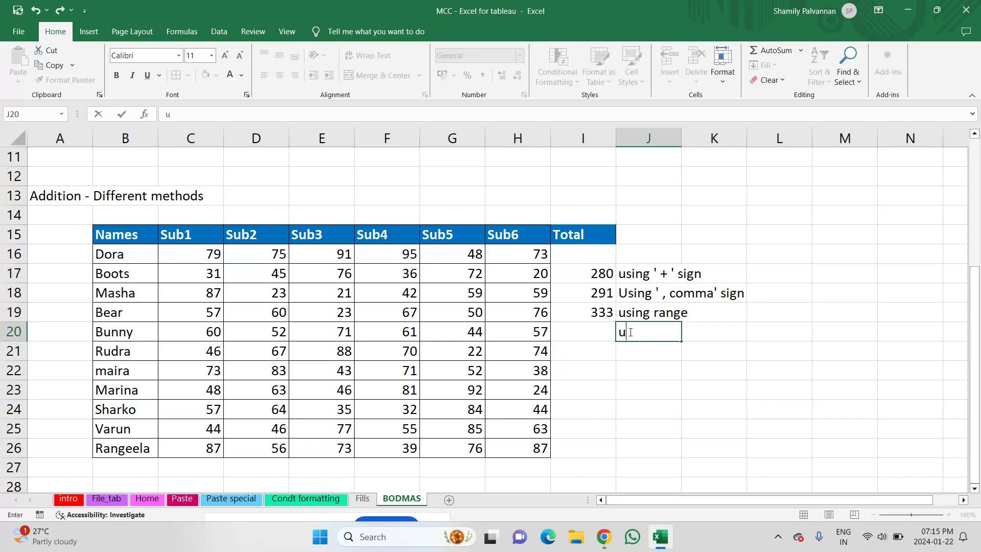
text(sing insert funct)
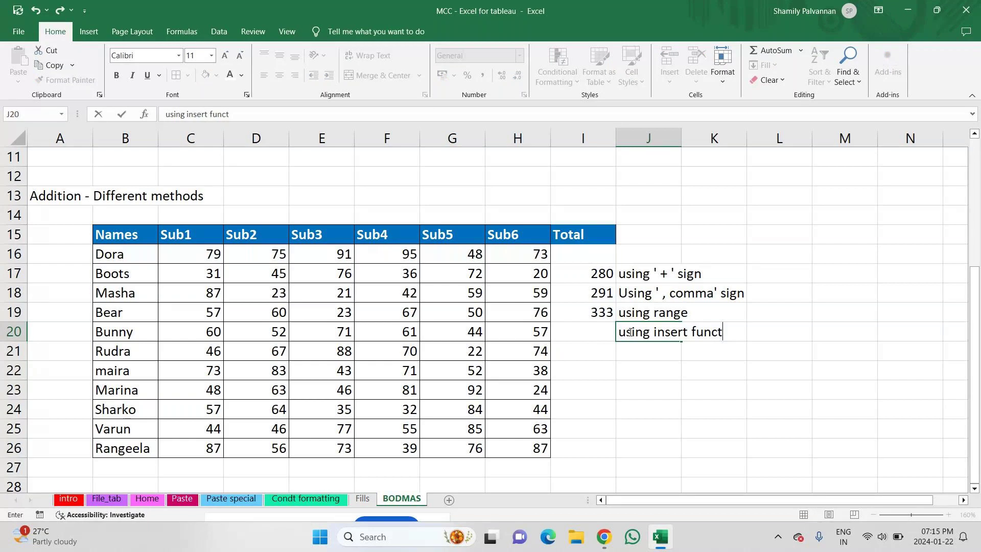
text(ion)
key(Left)
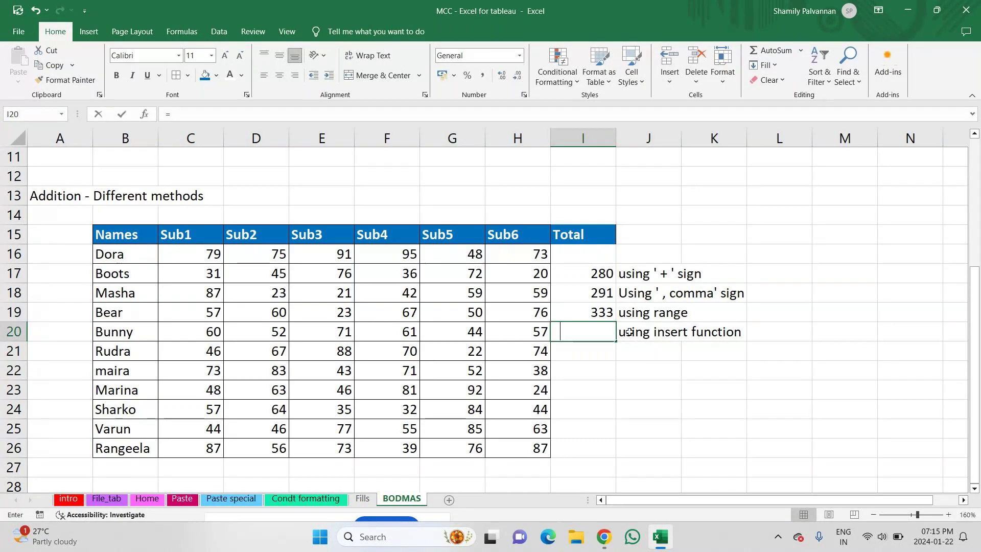
Open Insert Function for I20, then close it without choosing a function
text(=)
key(BackSpace)
key(Return)
key(Up)
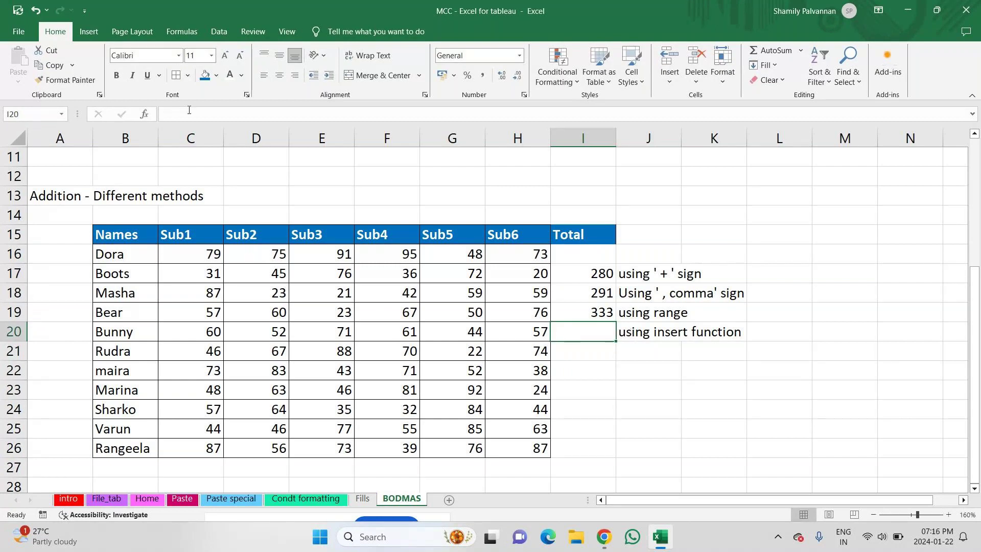
click(144, 116)
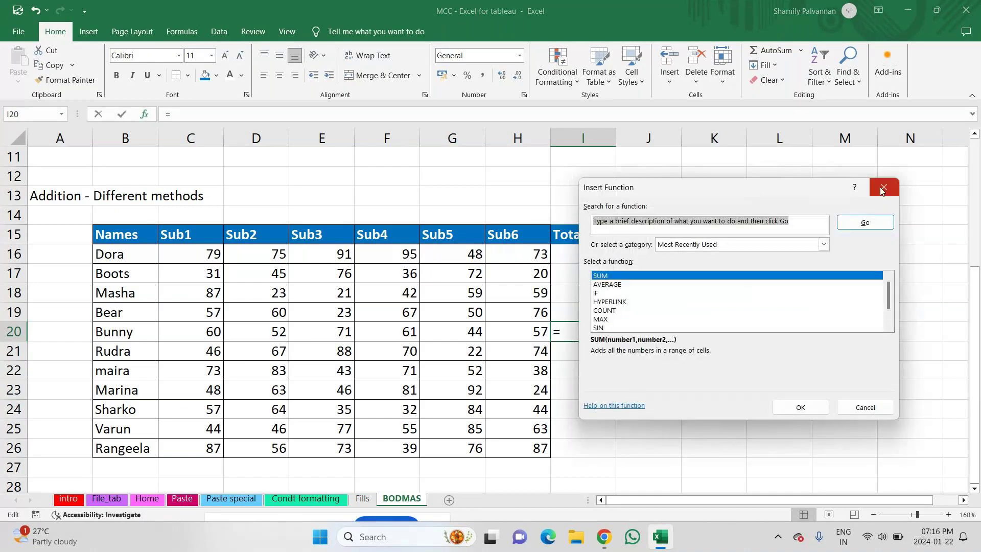
click(883, 188)
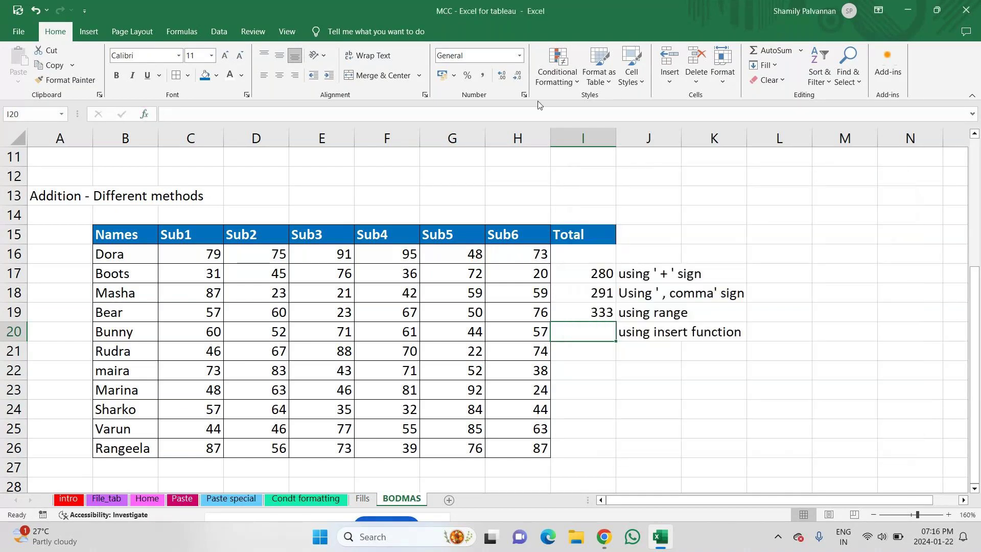
click(184, 33)
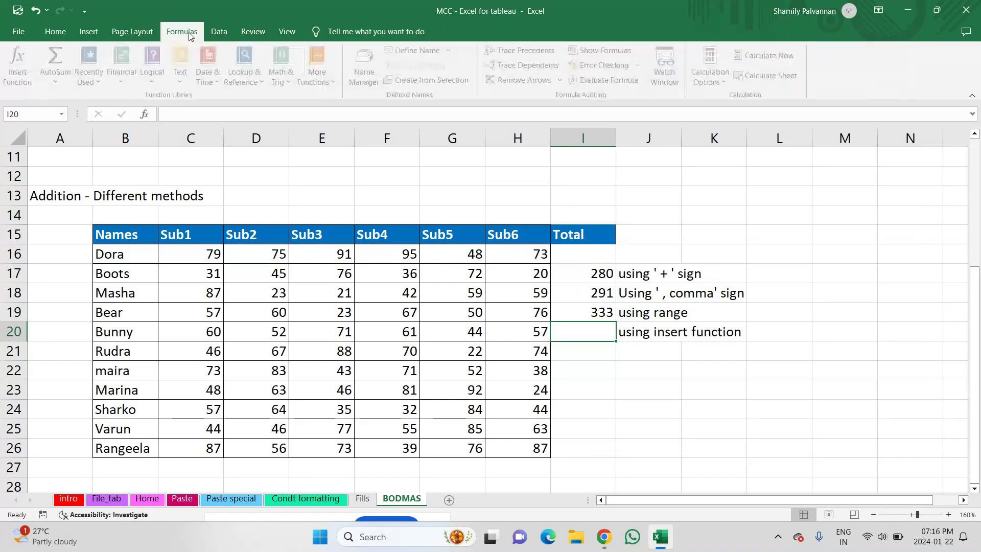
Find SUM via Insert Function's search for I20 and delete the prefilled I17:I19 argument
click(32, 64)
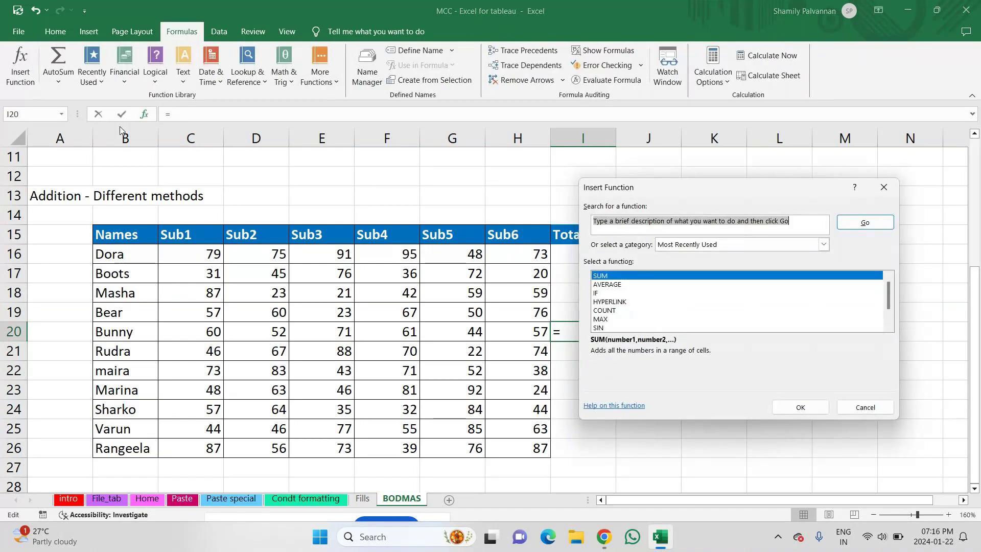
text(su)
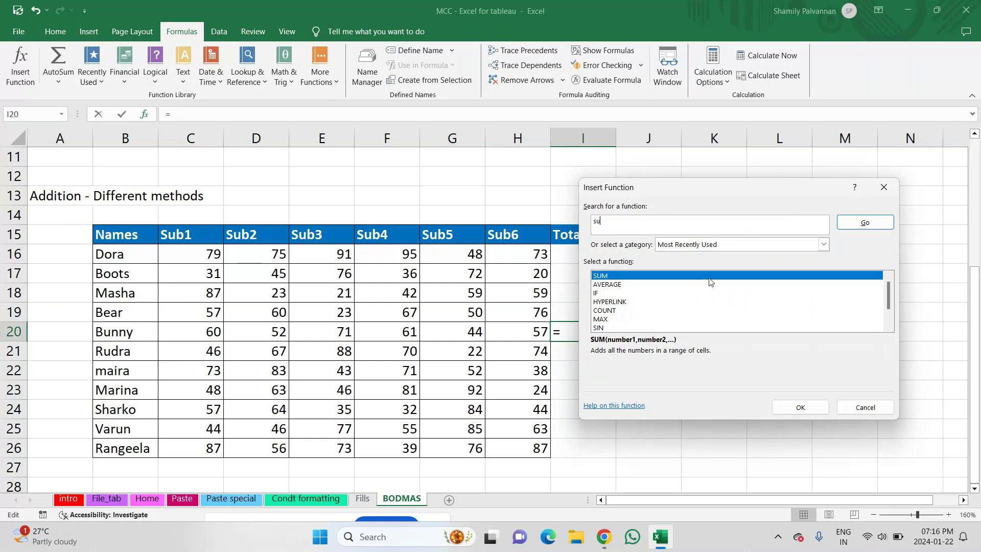
text(m)
click(869, 222)
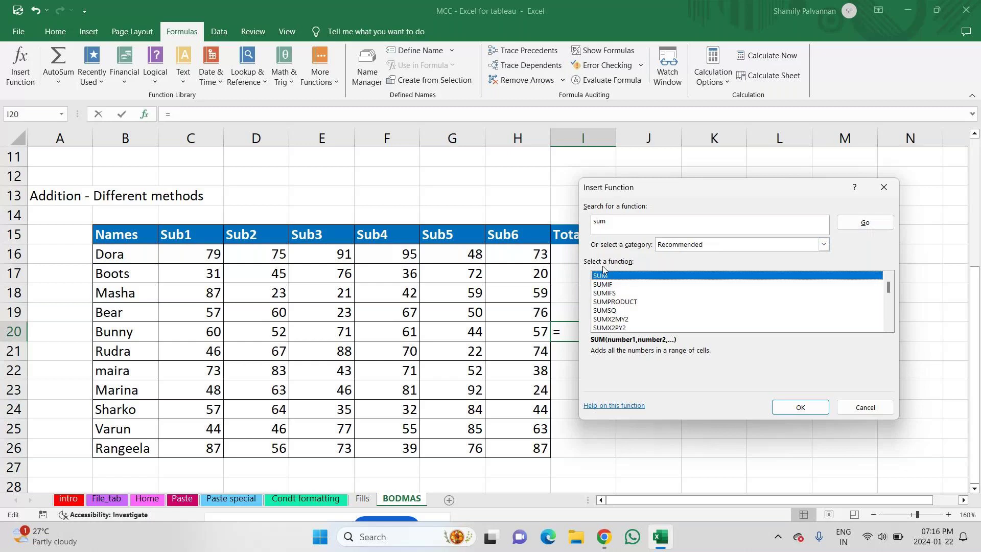
mouse_move(649, 539)
double_click(601, 277)
drag(660, 193, 667, 87)
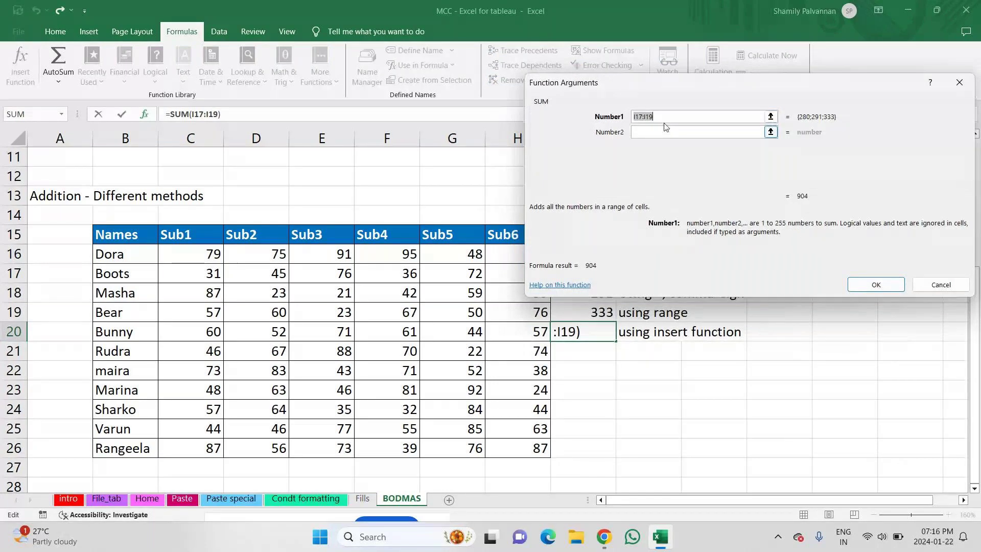
key(BackSpace)
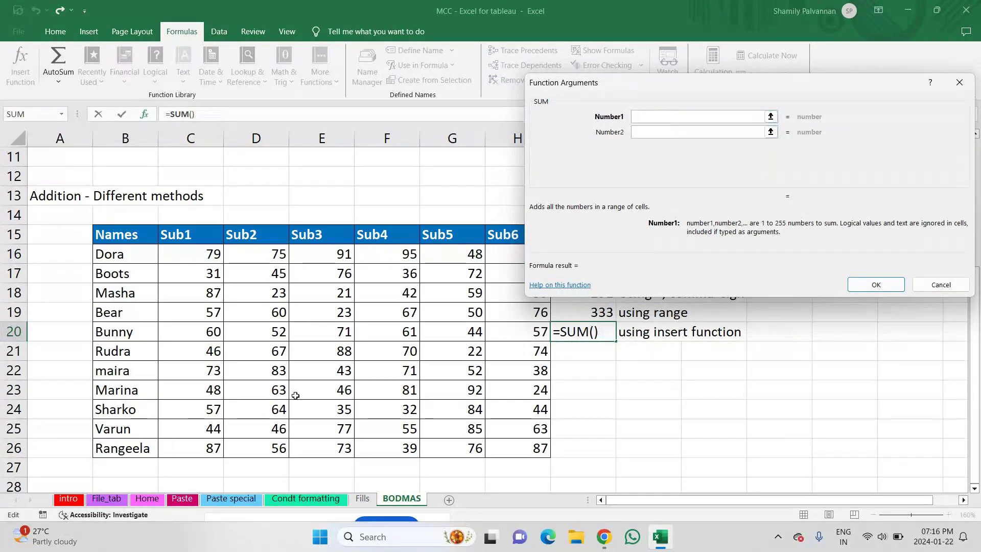
click(200, 337)
Add D20 and E20 as the second and third SUM arguments, correcting a mistaken E19
click(636, 131)
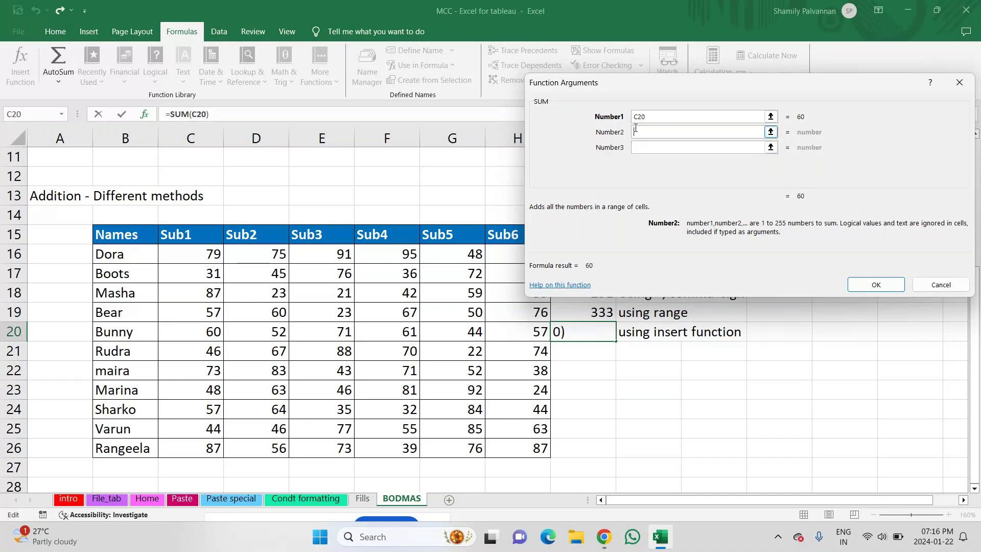
click(246, 328)
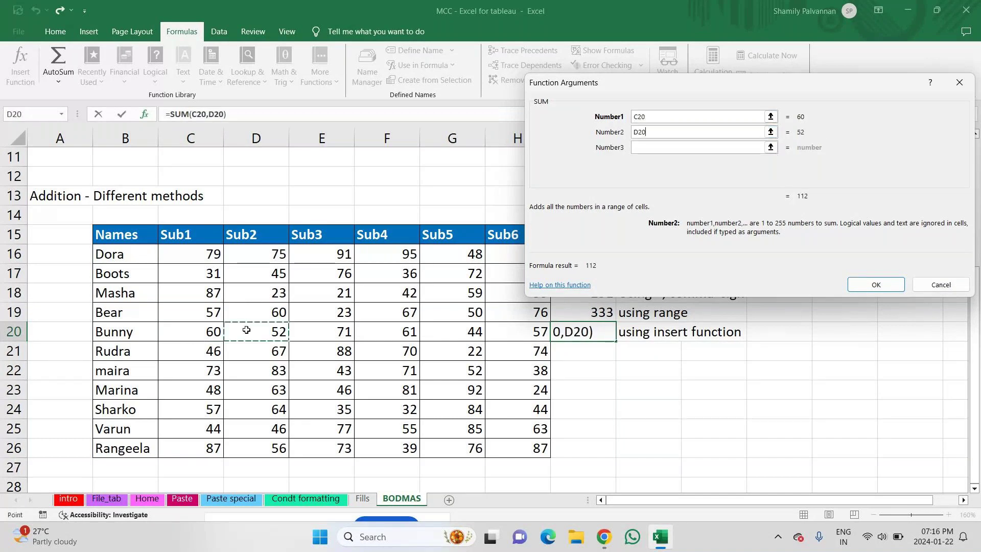
click(663, 147)
click(321, 314)
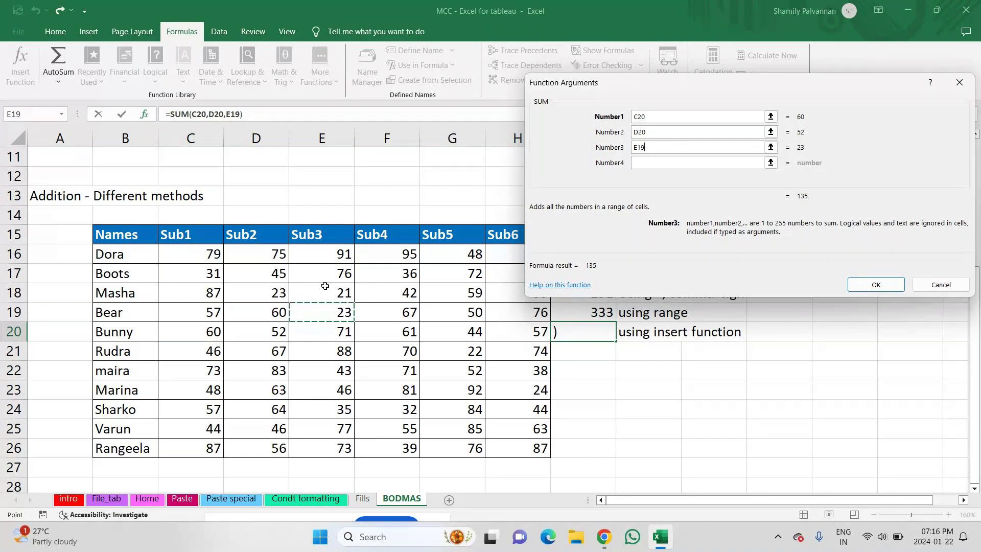
key(BackSpace)
key(BackSpace)
key(BackSpace)
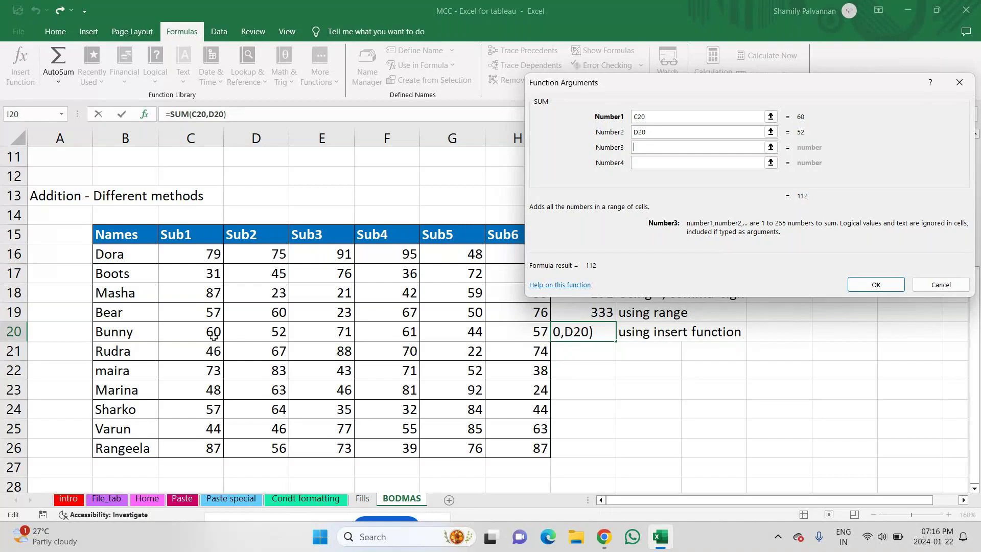
click(318, 332)
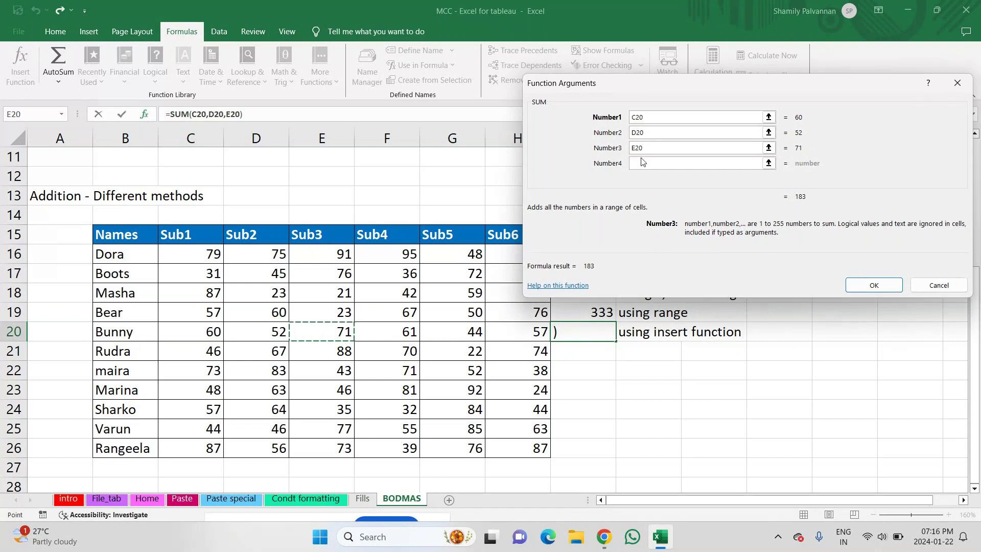
Add F20, G20 (fixed from G21) and +H20 as the next SUM arguments
click(644, 162)
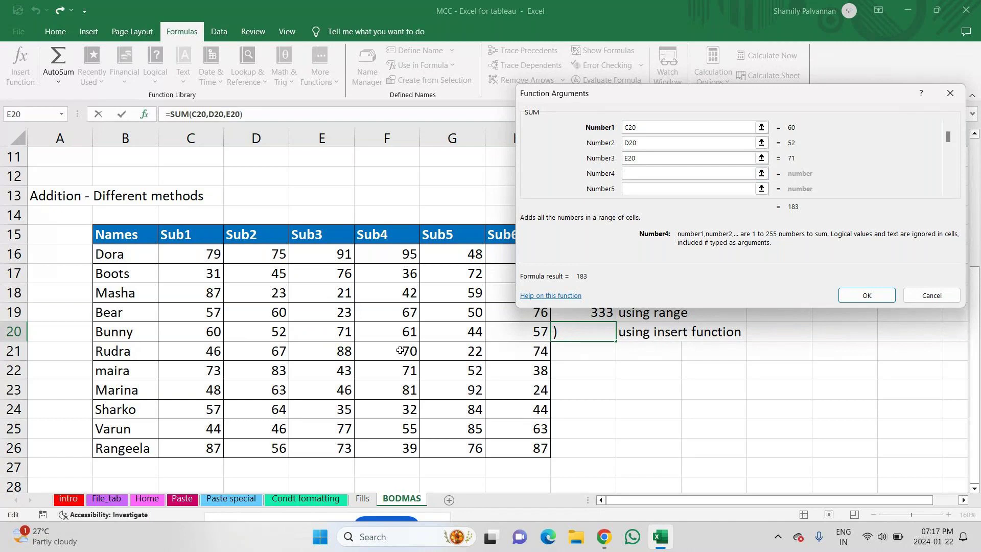
click(397, 332)
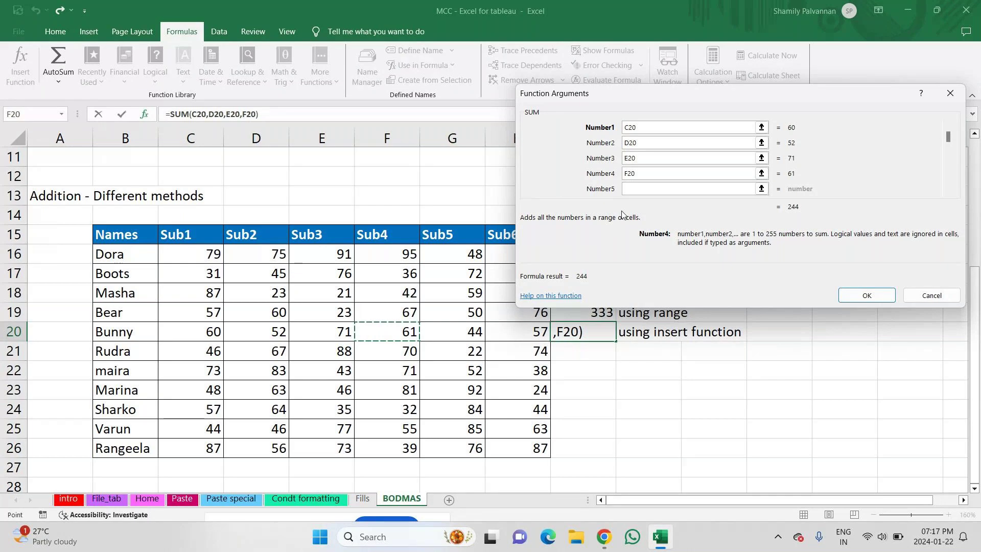
click(463, 349)
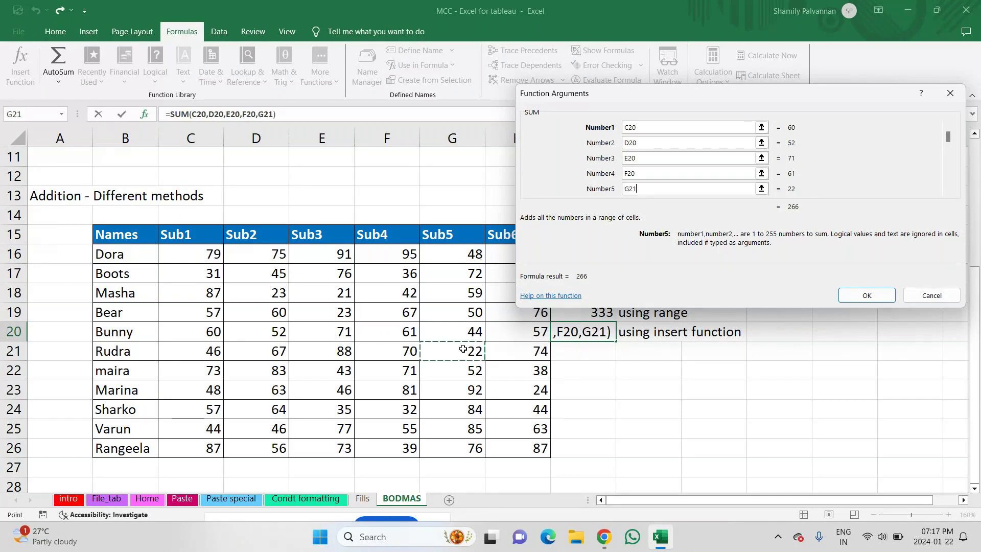
click(642, 190)
key(BackSpace)
text(0)
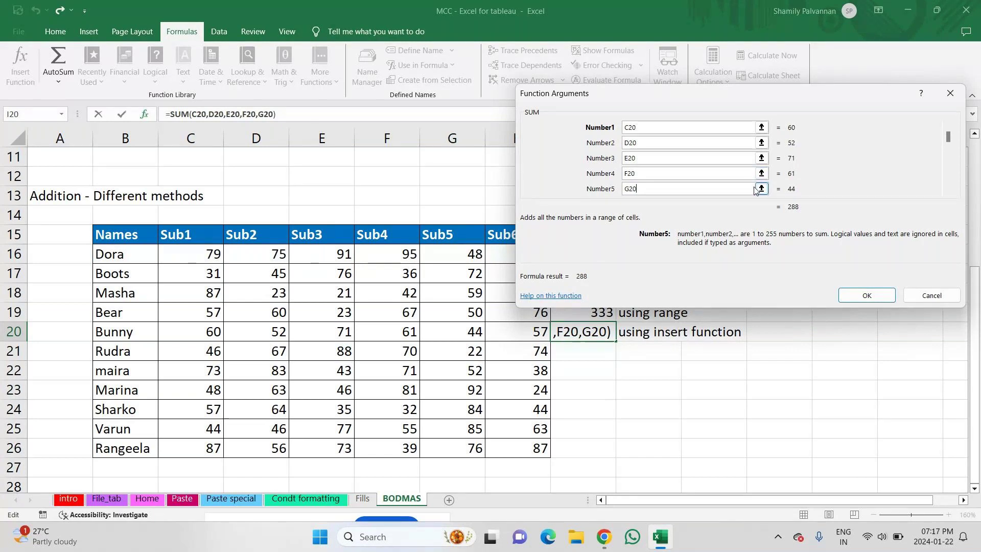
key(Tab)
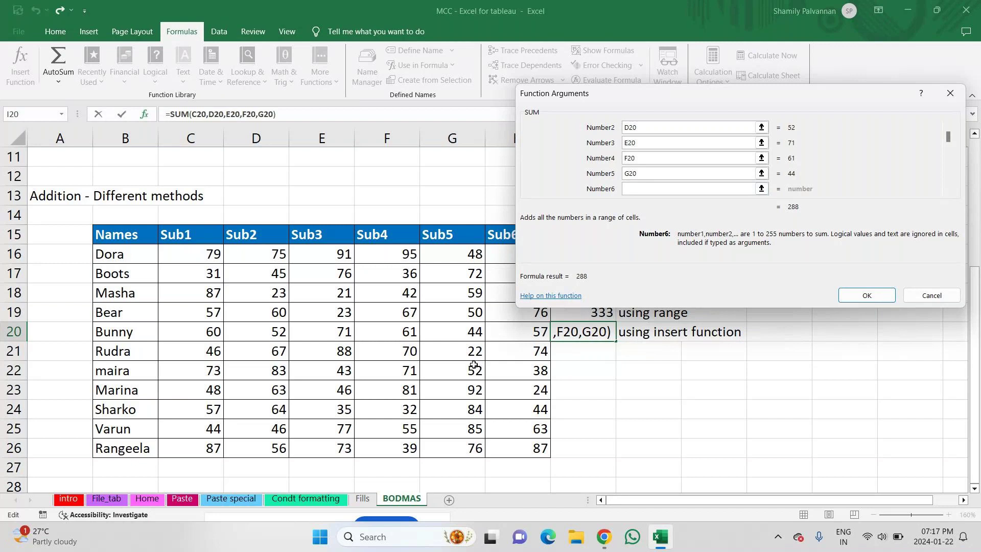
text(+)
click(528, 332)
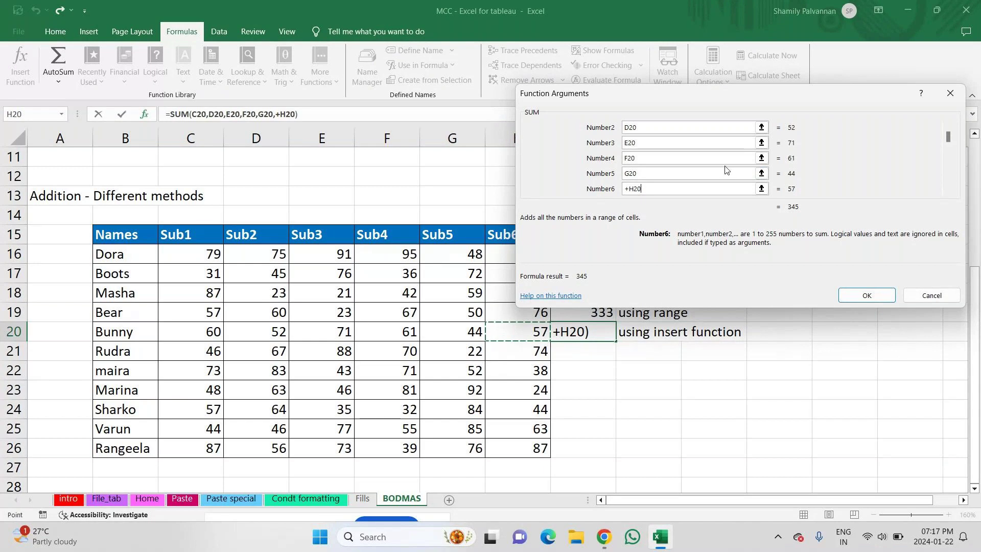
Strip the plus signs, add C20 as Number7, and confirm I20's SUM showing 405
click(628, 188)
key(BackSpace)
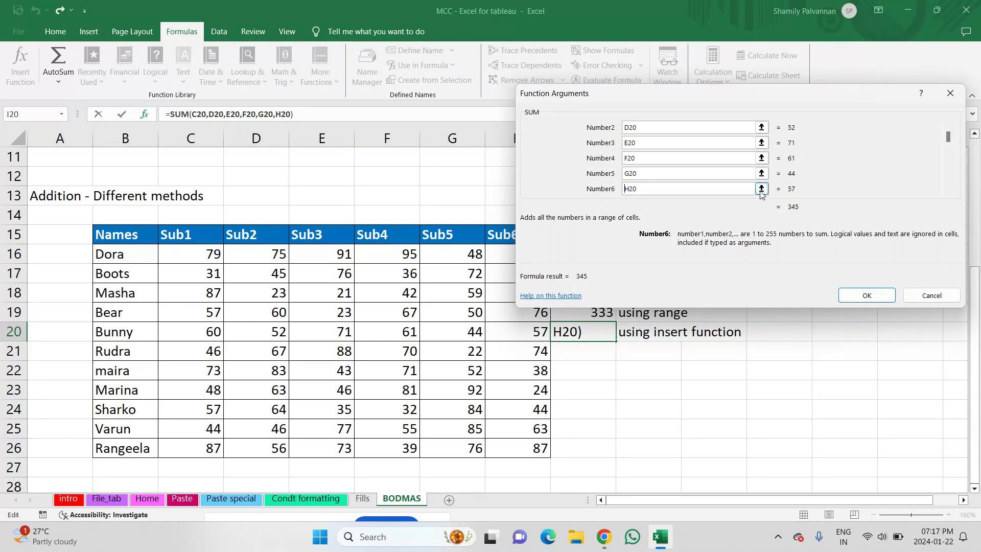
key(Tab)
text(+)
click(196, 336)
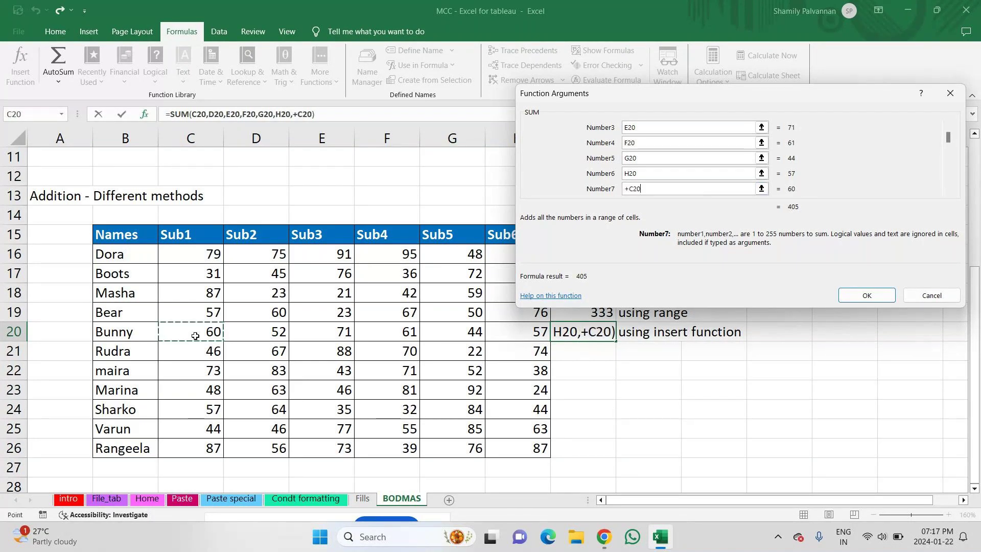
click(629, 188)
key(BackSpace)
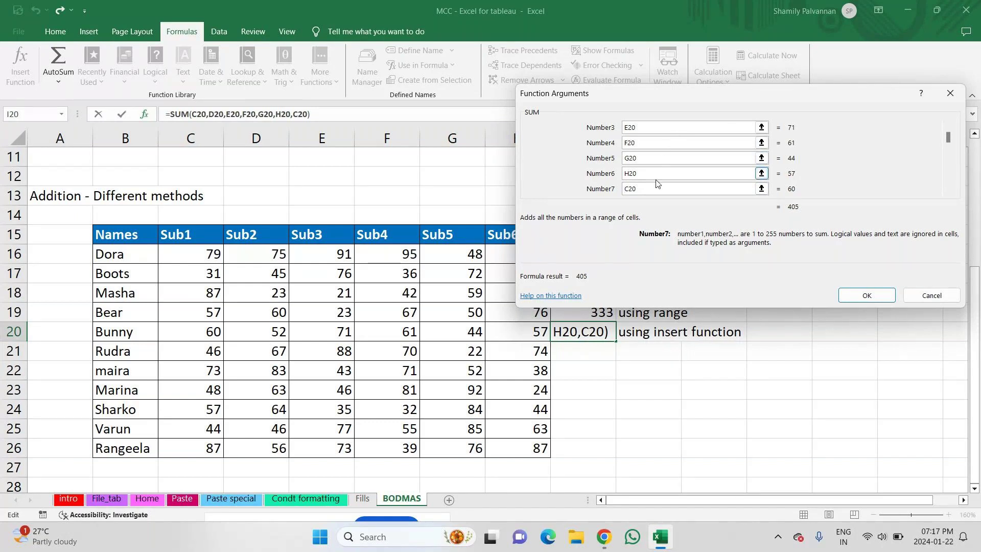
click(870, 298)
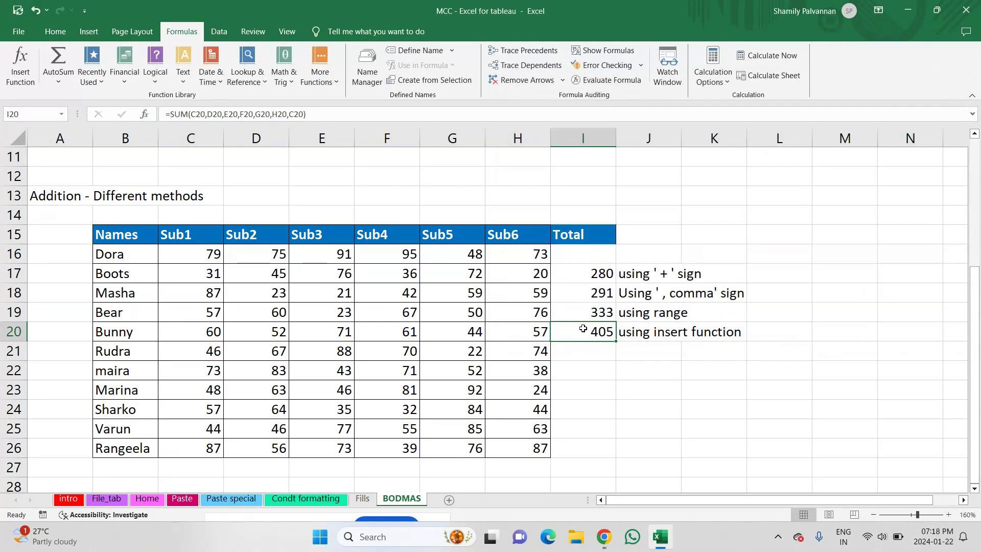
Enter =SUM(C21:H21) in I21 through Insert Function, giving 367
key(Return)
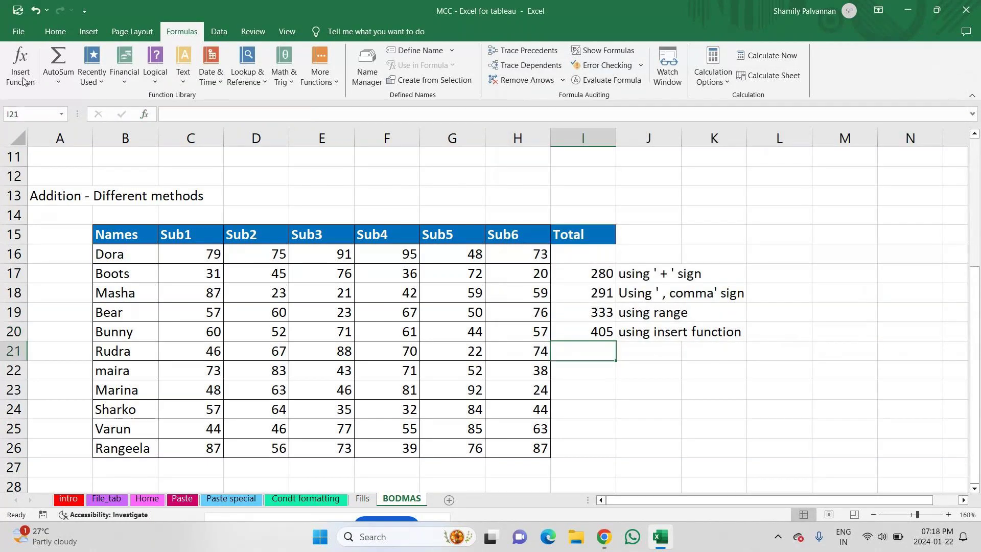
click(16, 61)
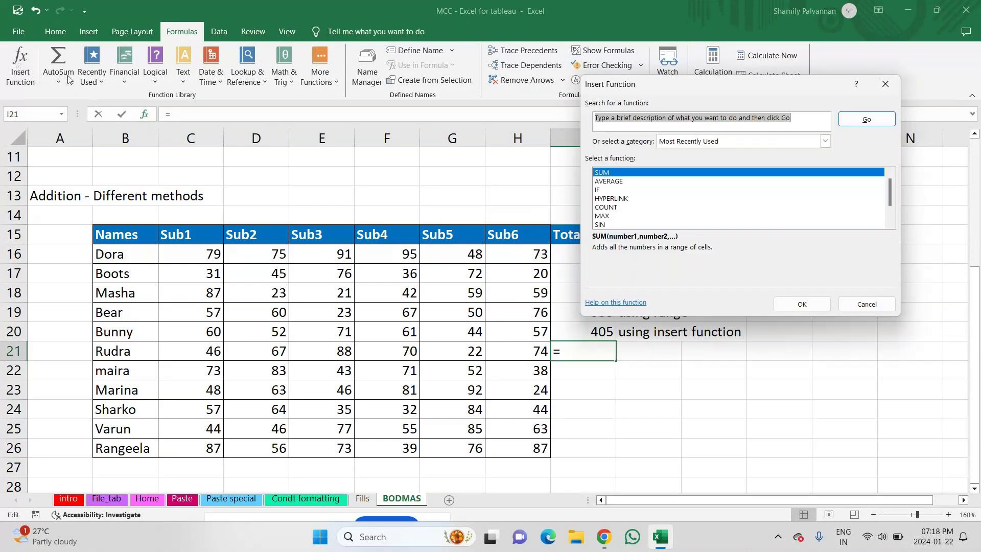
text(sum)
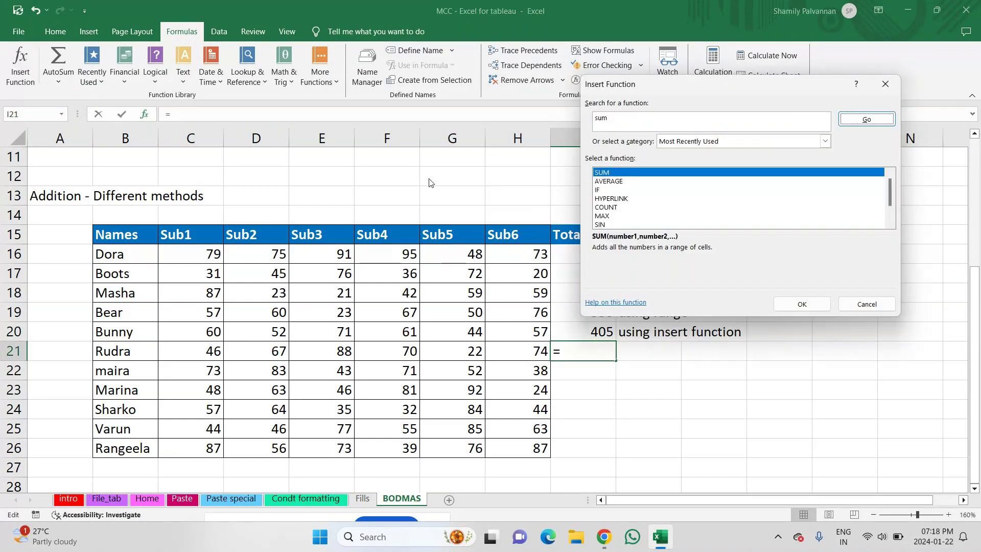
key(Return)
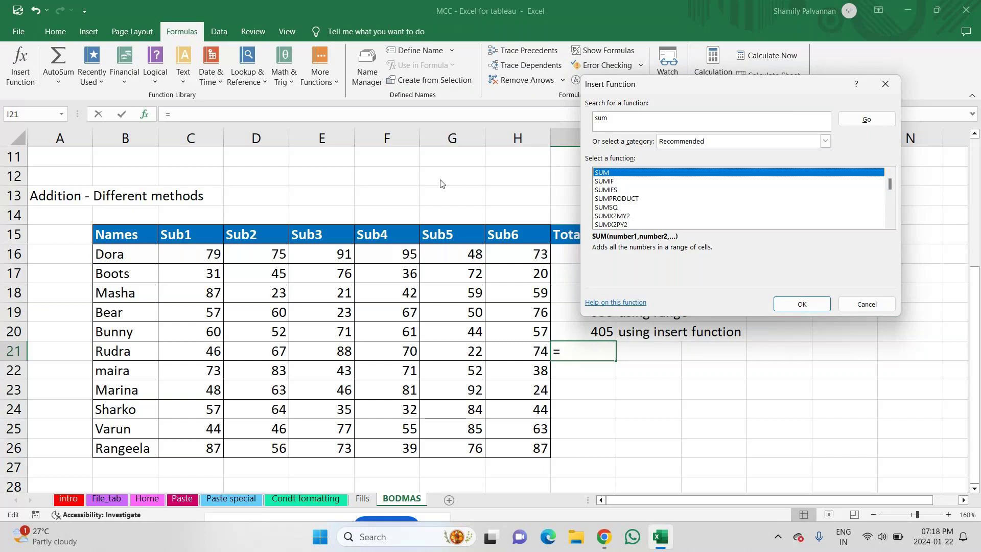
key(Return)
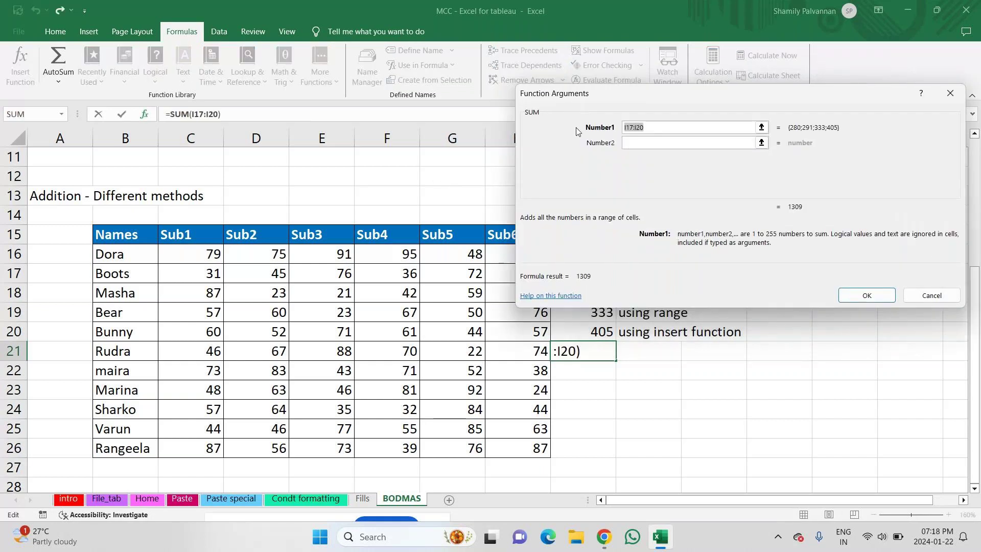
key(BackSpace)
drag(201, 353, 518, 348)
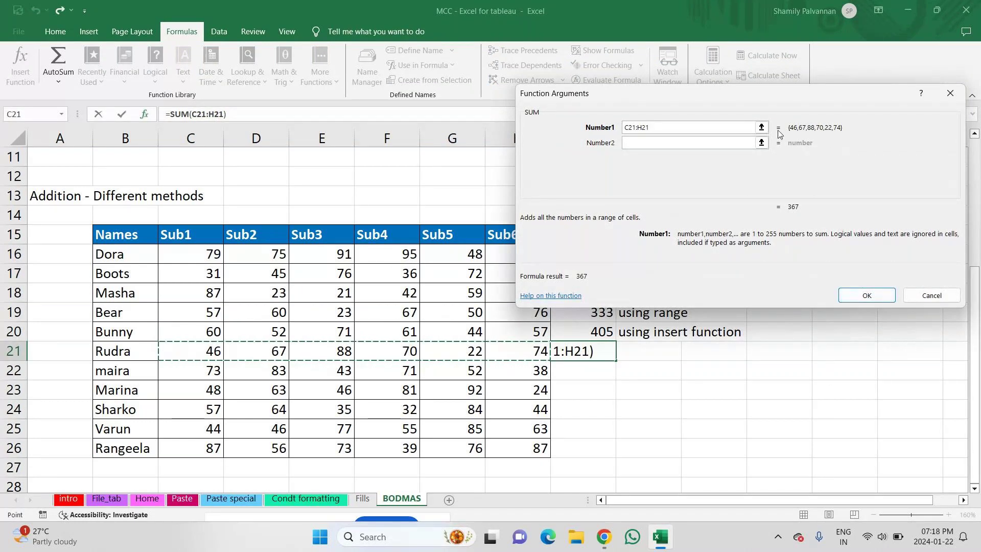
click(869, 298)
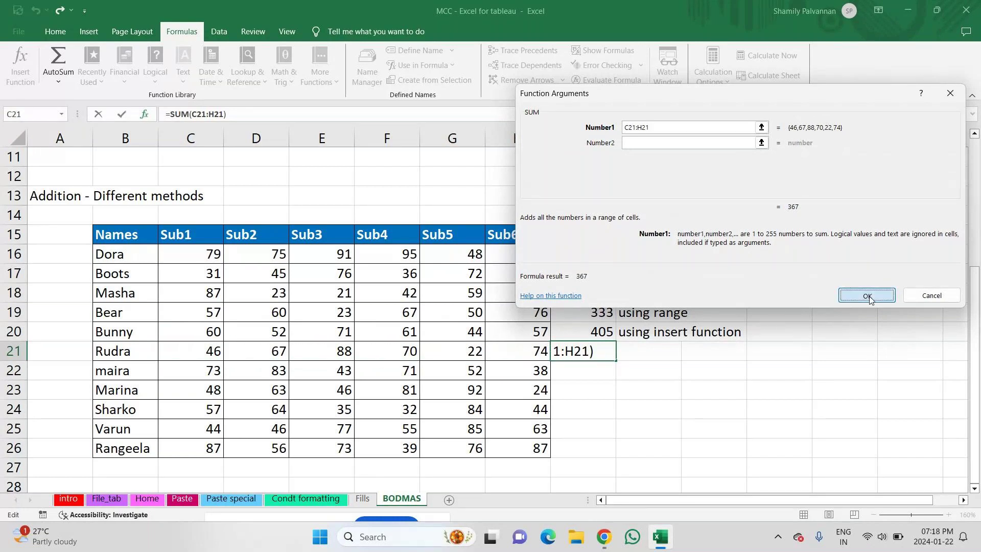
Copy the 'using insert function' label from J20 into J21
click(640, 354)
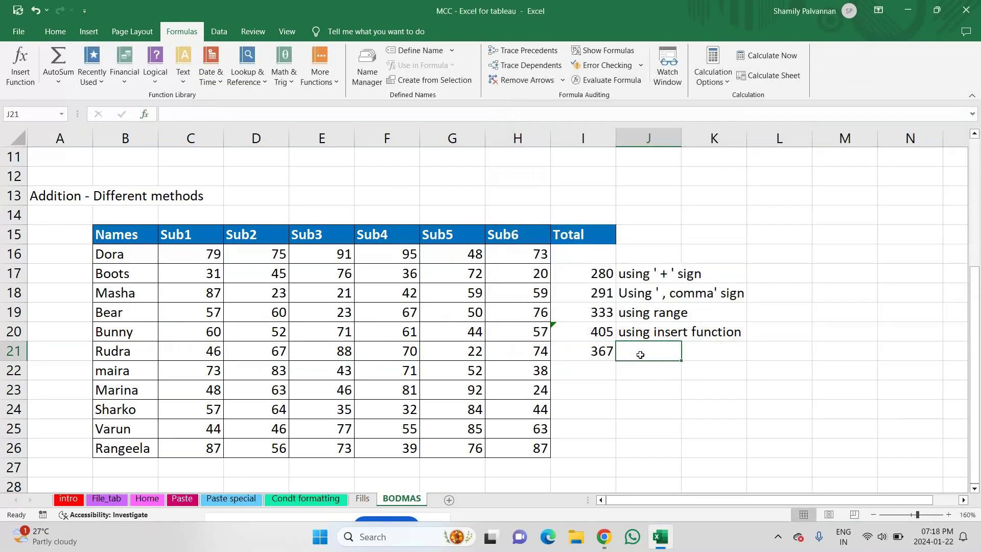
click(636, 334)
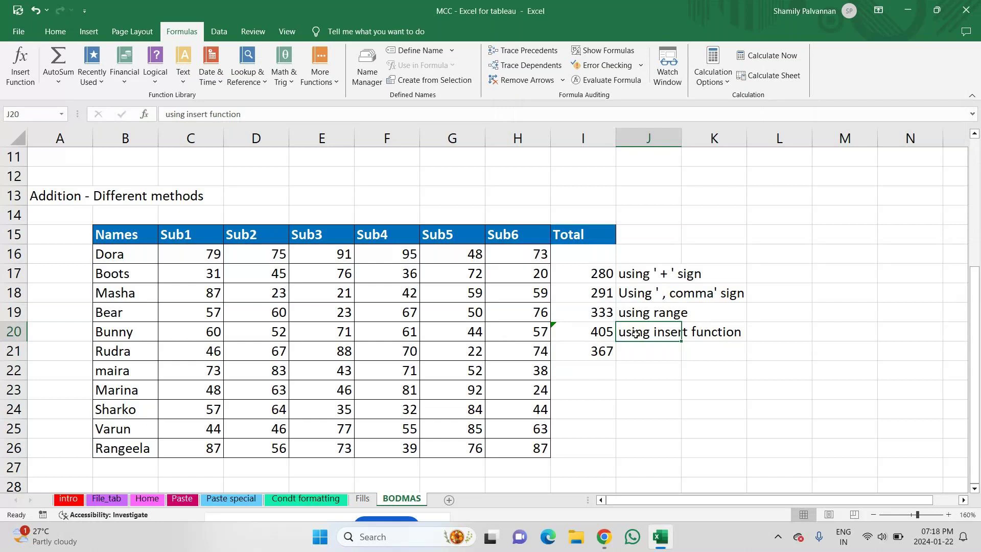
key(ctrl+c)
key(Down)
key(ctrl+v)
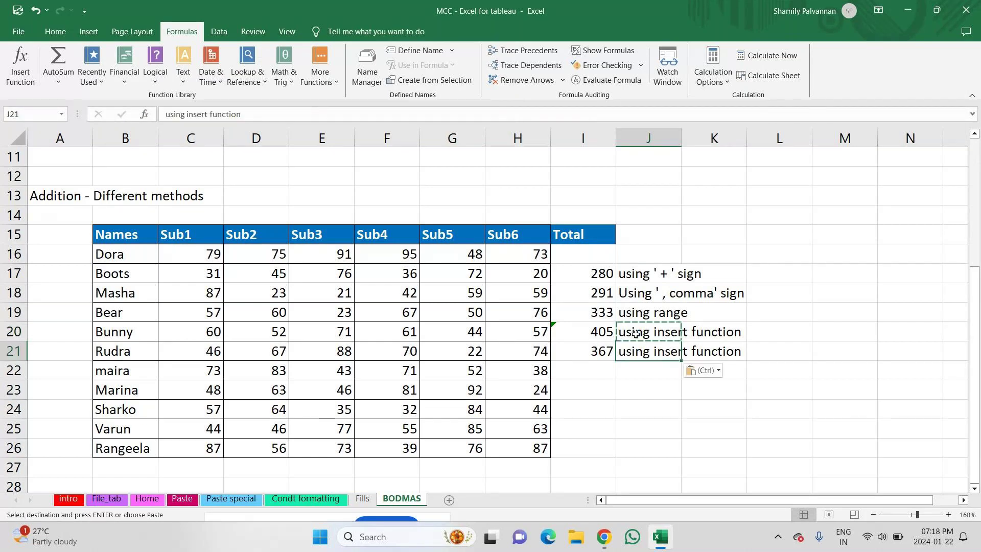
key(Return)
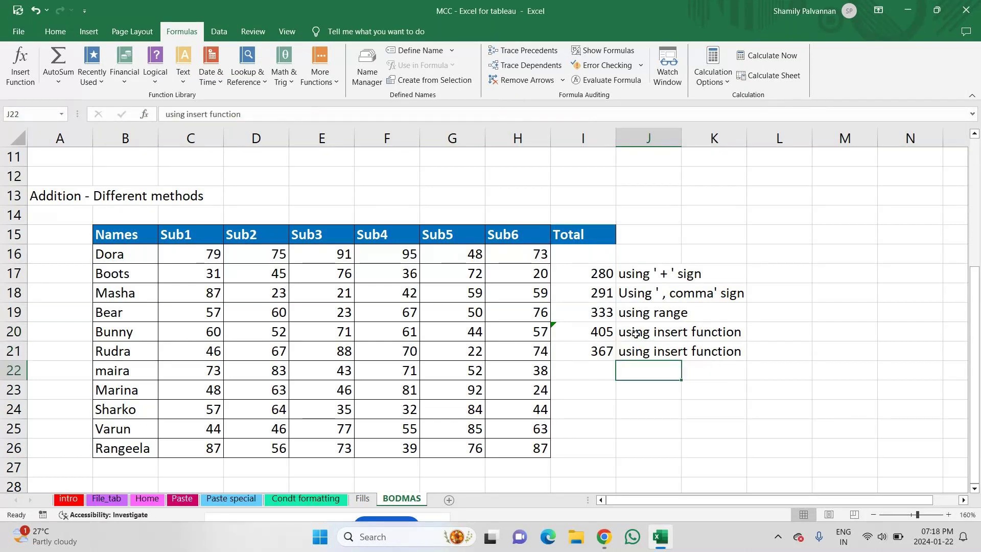
key(Left)
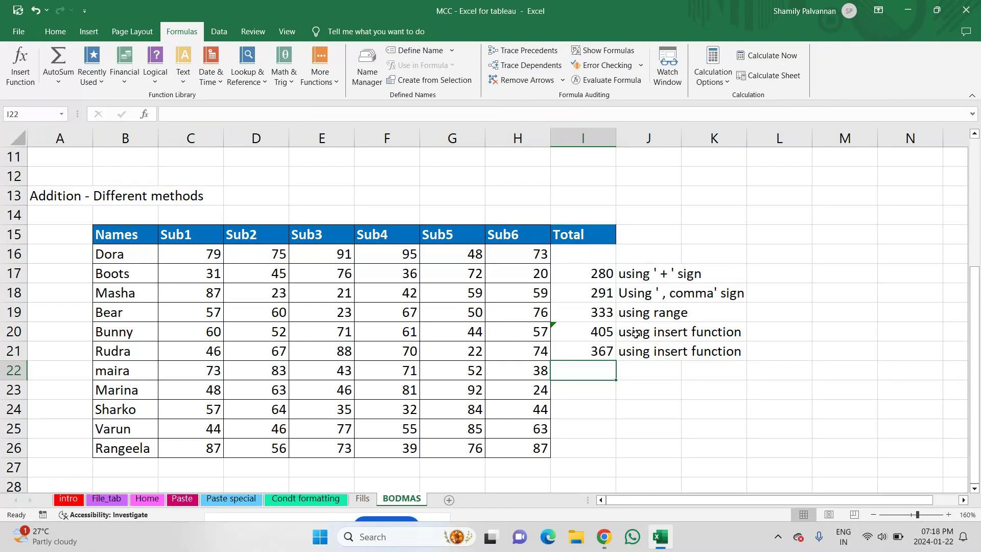
Label J22 'auto sum'
key(Right)
text(auto )
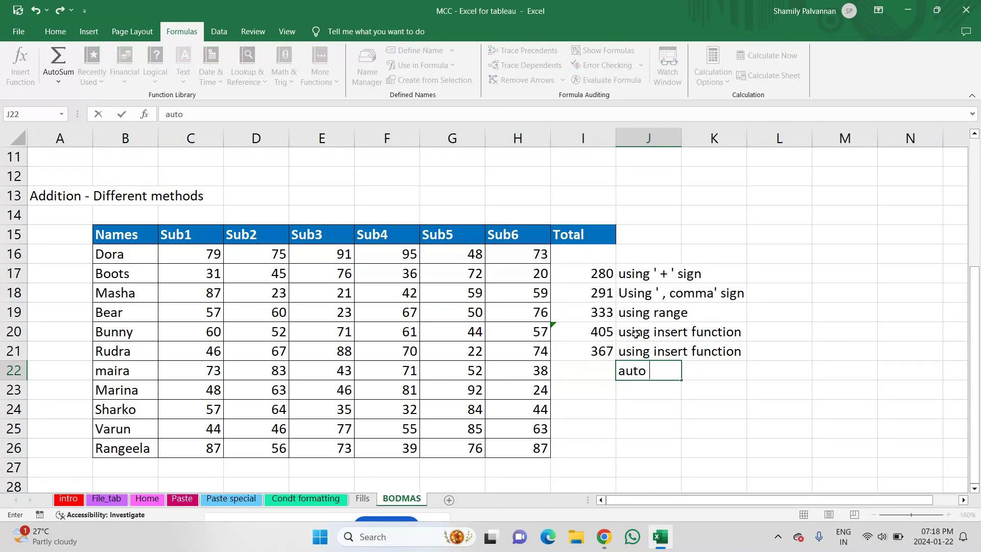
text(sum)
key(ctrl+Return)
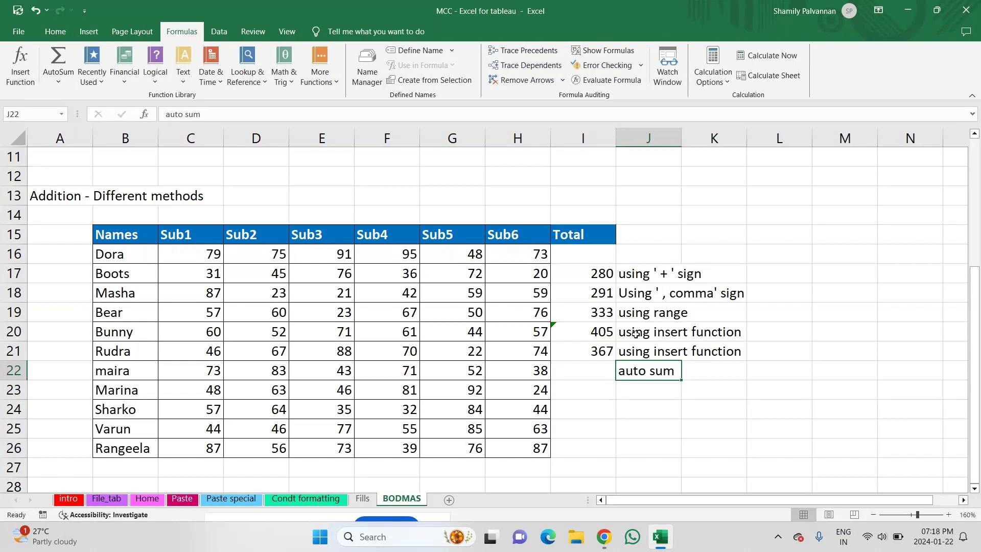
key(Left)
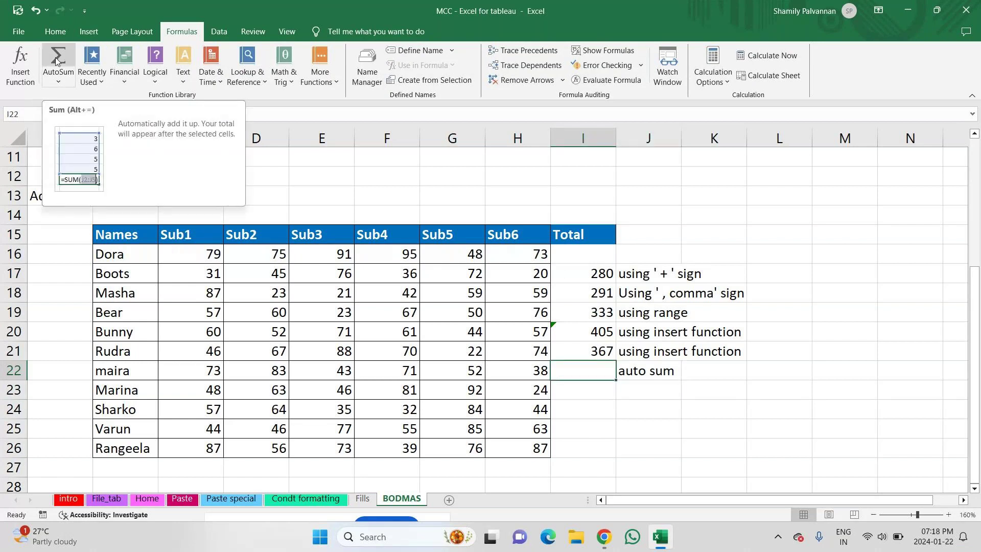
AutoSum I22 over C22:H22 so it shows 360
click(55, 34)
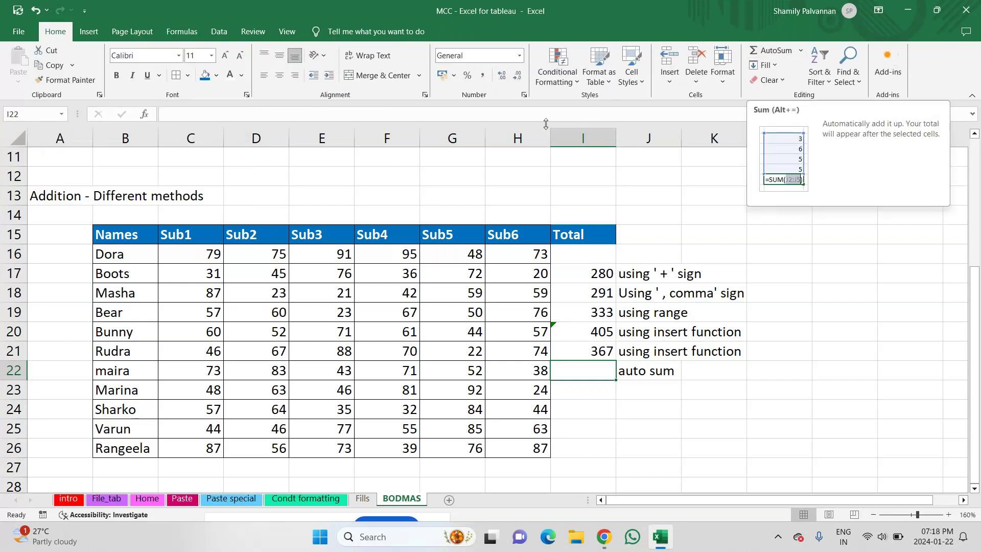
click(774, 51)
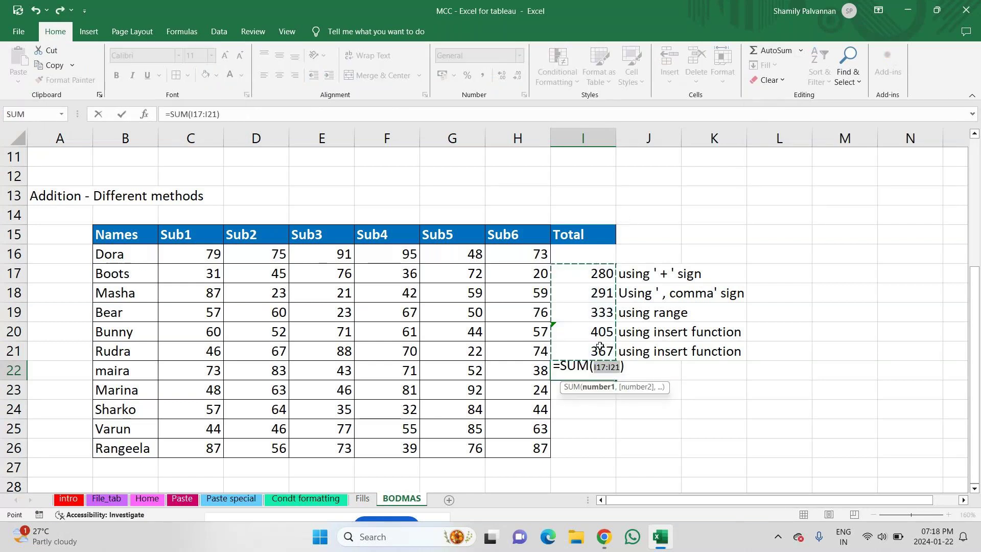
click(185, 374)
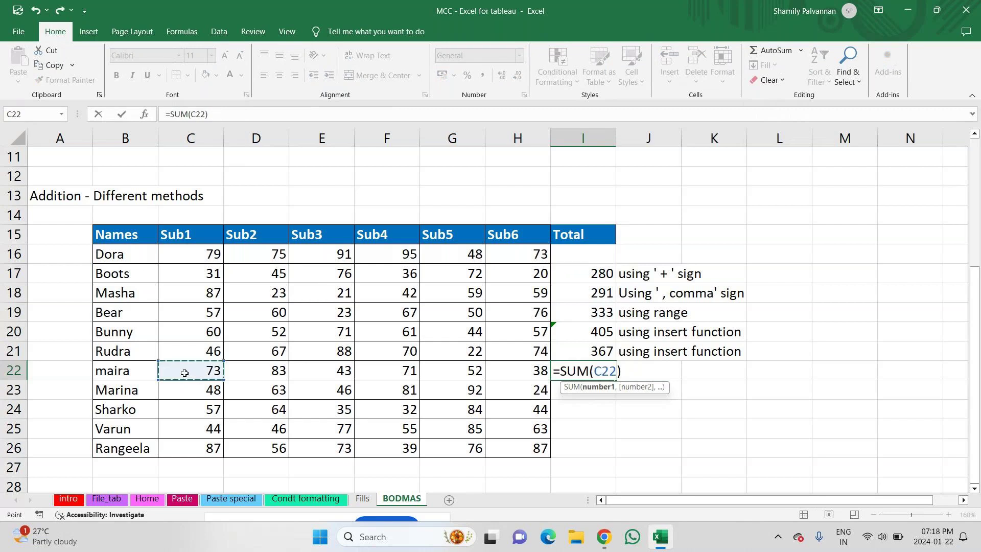
drag(185, 373, 497, 366)
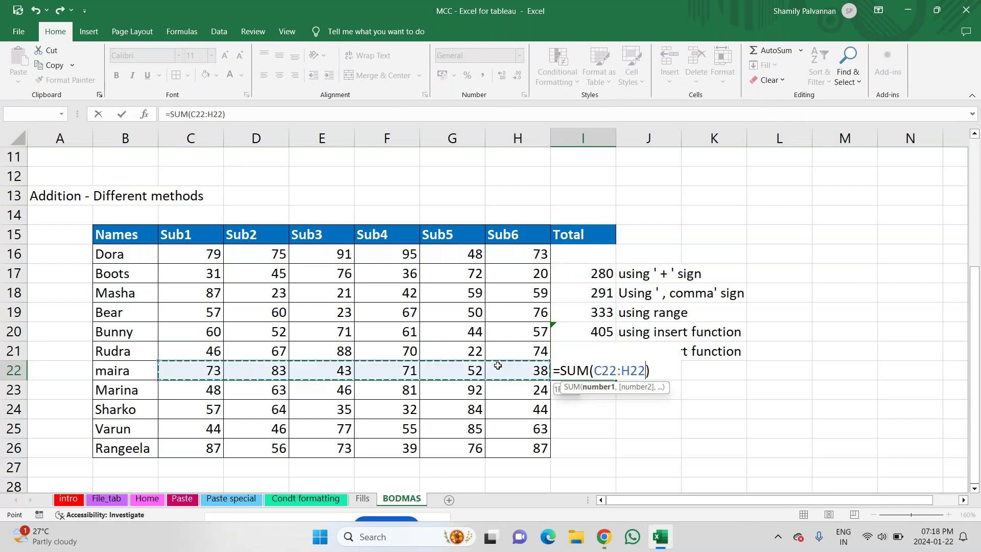
key(Return)
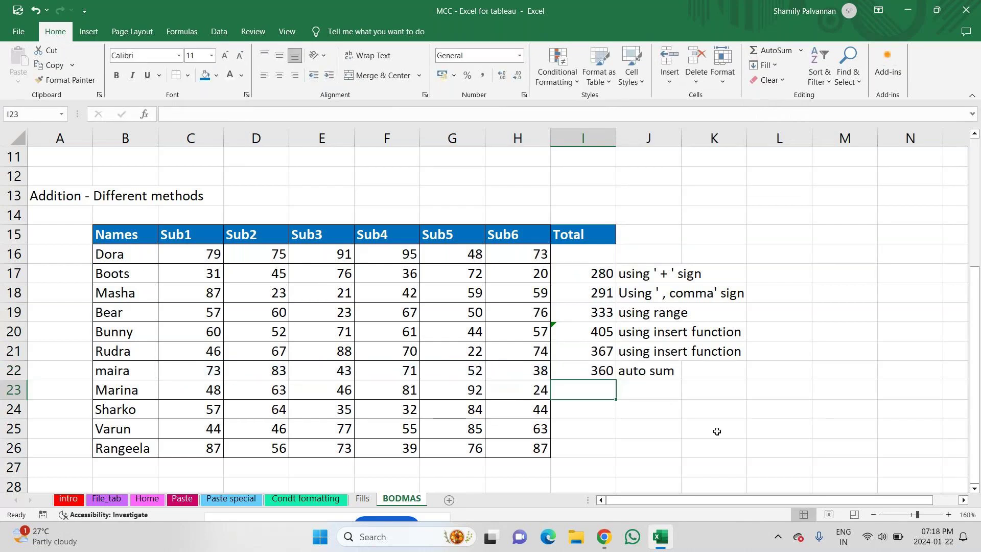
click(658, 388)
Write the label 'auto sum - Alt + =' in J23
text(A)
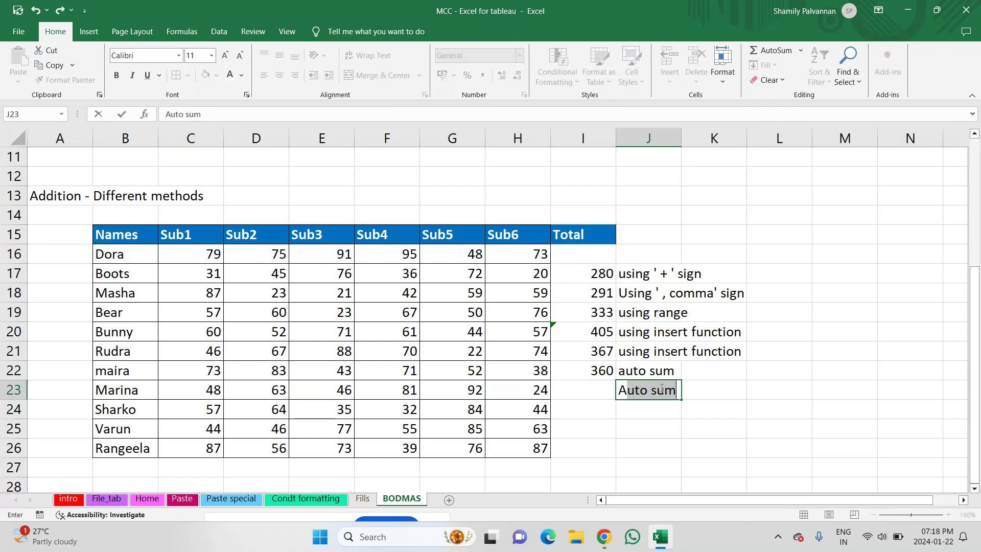
key(Tab)
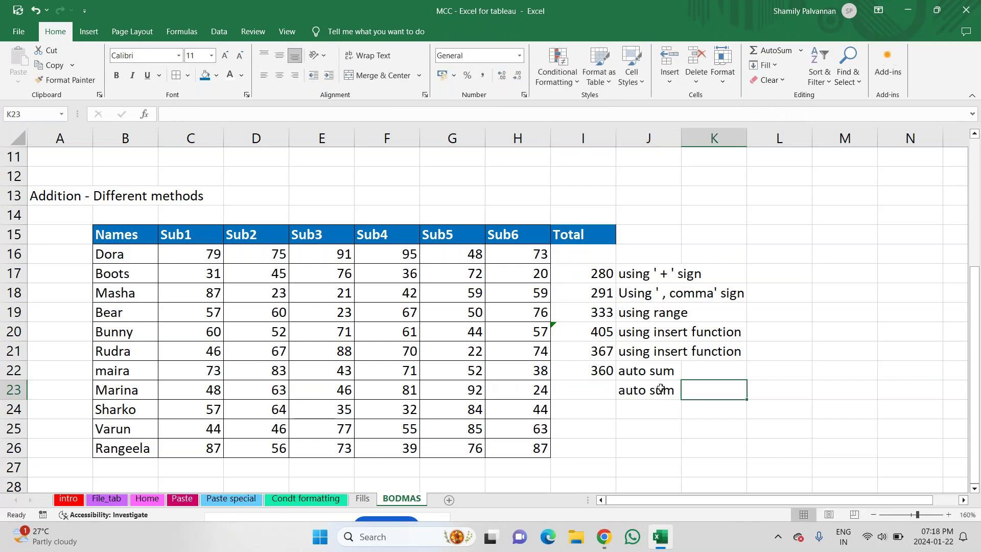
click(661, 389)
key(F2)
text(=)
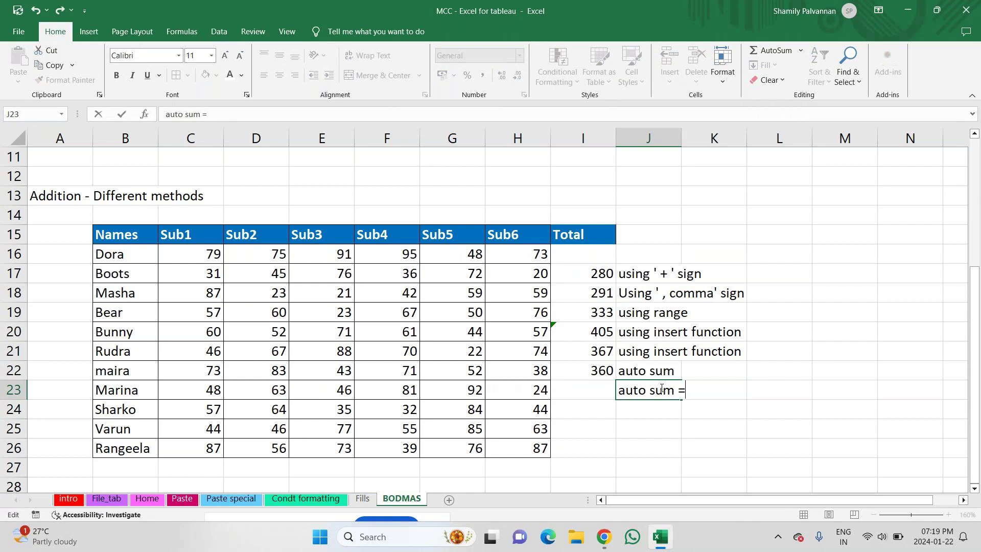
key(BackSpace)
text(- Alt + +)
key(BackSpace)
text(=)
key(Return)
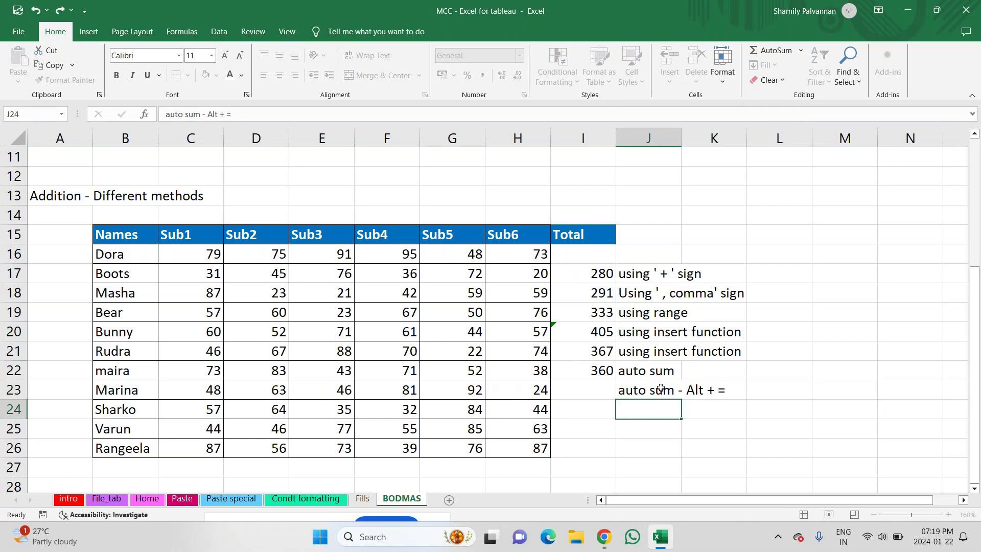
Undo a stray sum in J24, then Alt+= in I23 over C23:H23 to show 354
key(F2)
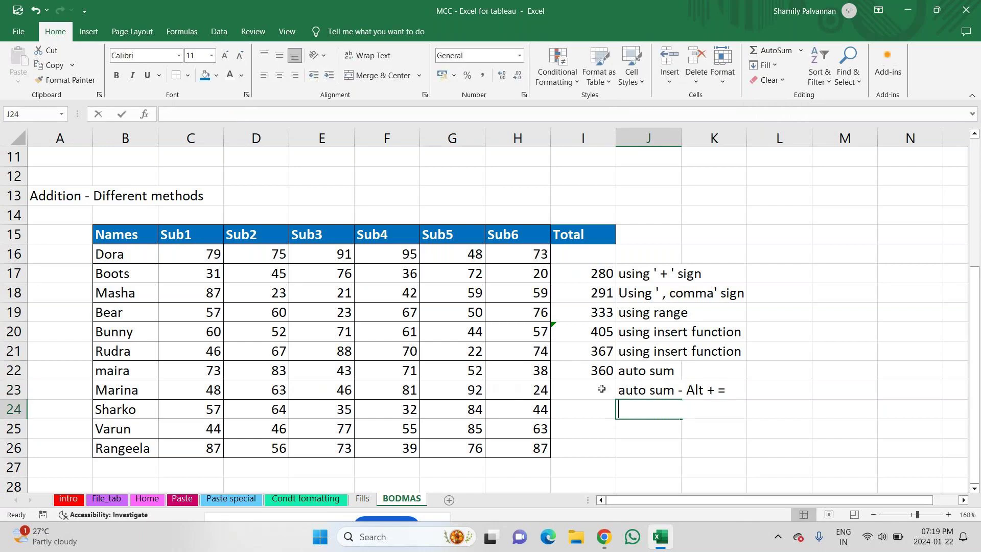
key(alt+equal)
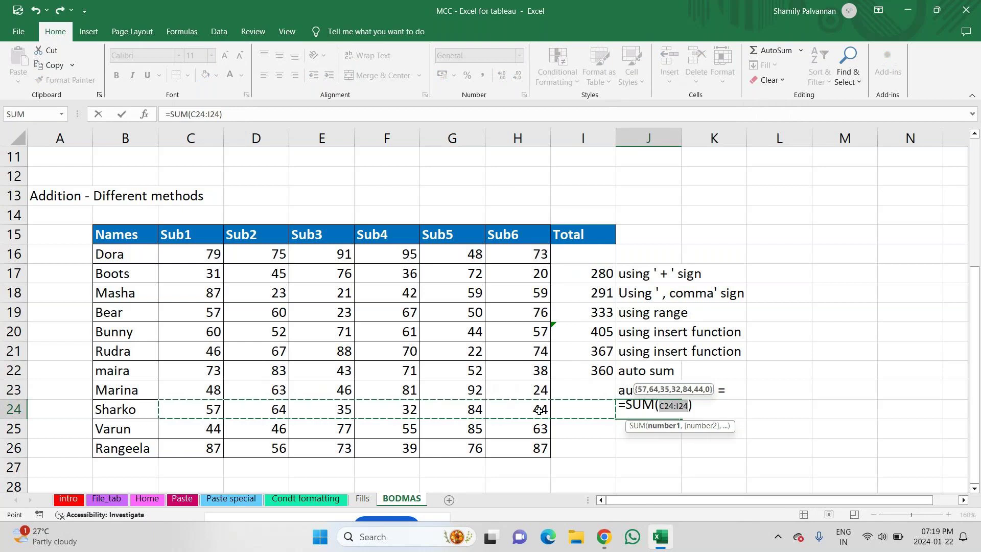
key(Return)
key(ctrl+z)
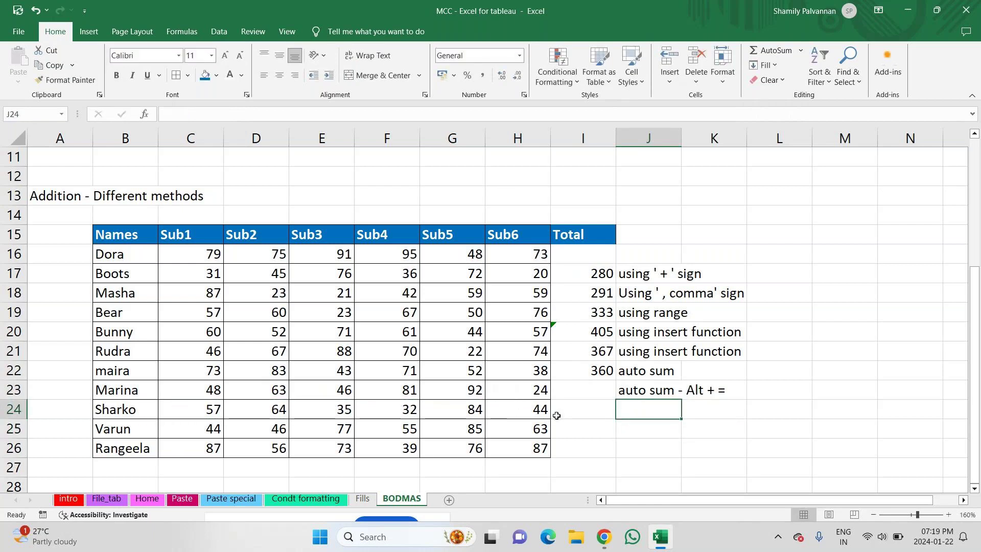
key(BackSpace)
key(Left)
key(Up)
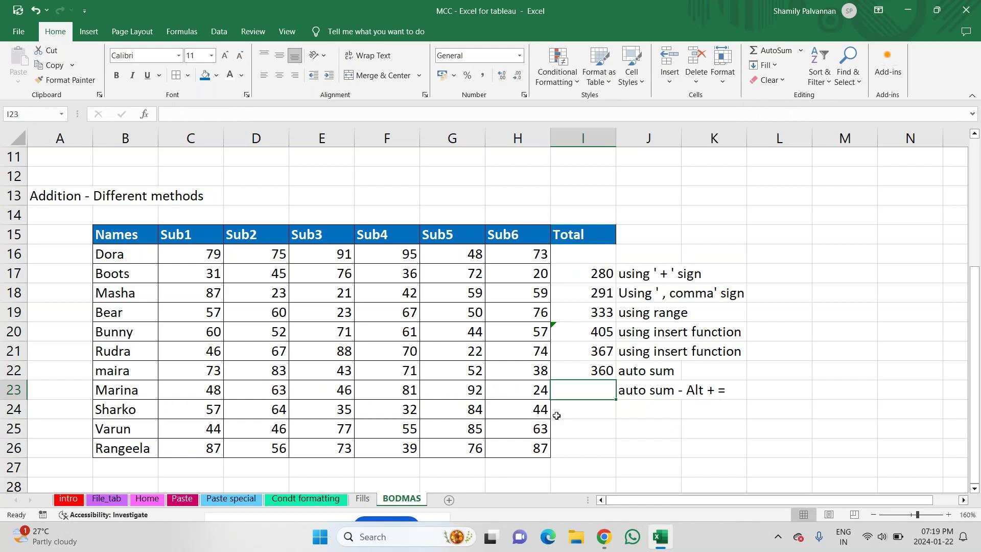
key(alt+equal)
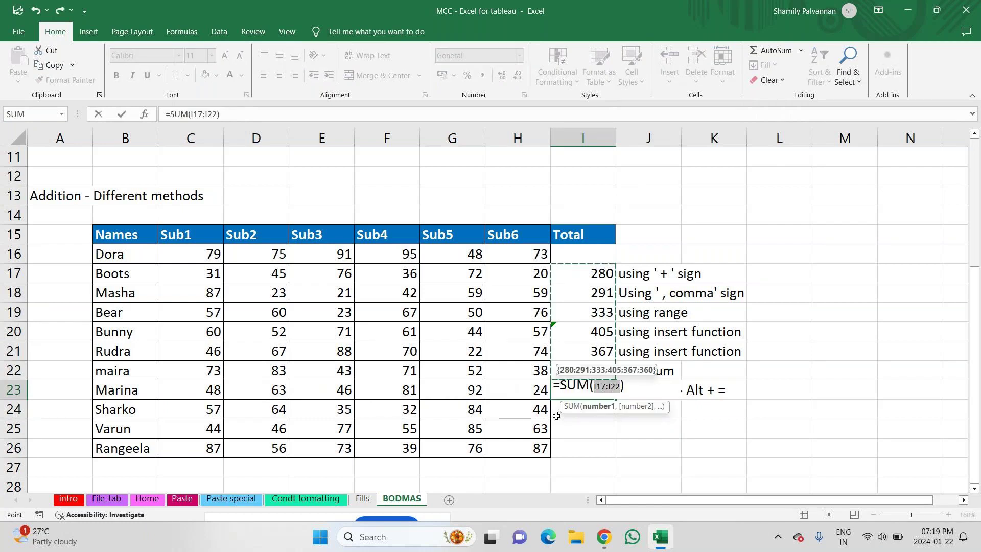
drag(205, 385, 522, 394)
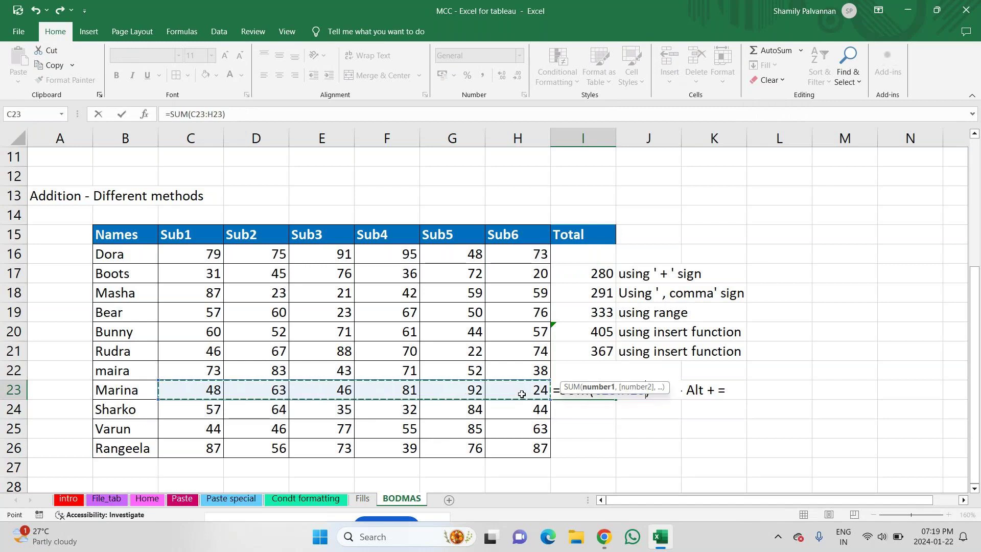
key(Return)
Fill I16 with Alt+= summing C16:H16, showing 461
click(588, 262)
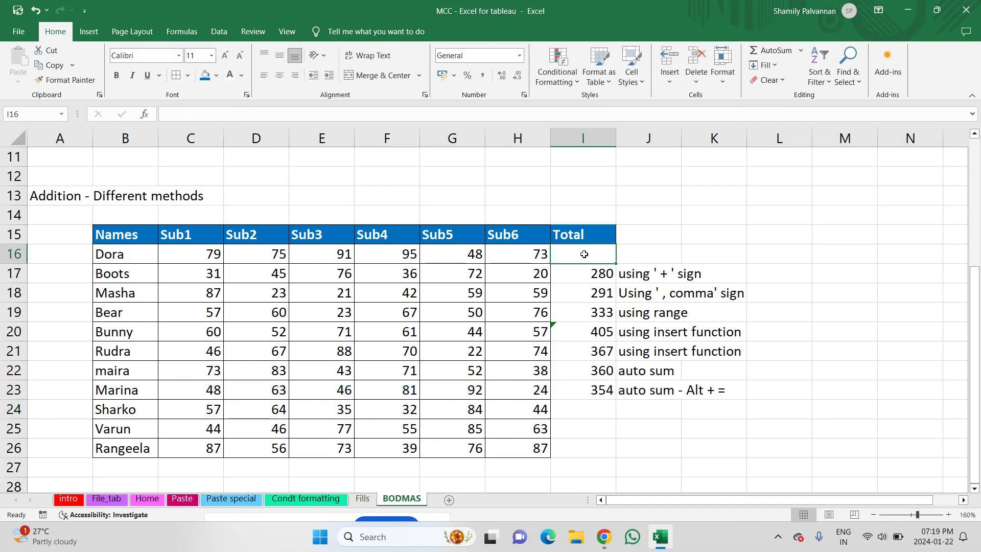
double_click(571, 258)
key(alt+equal)
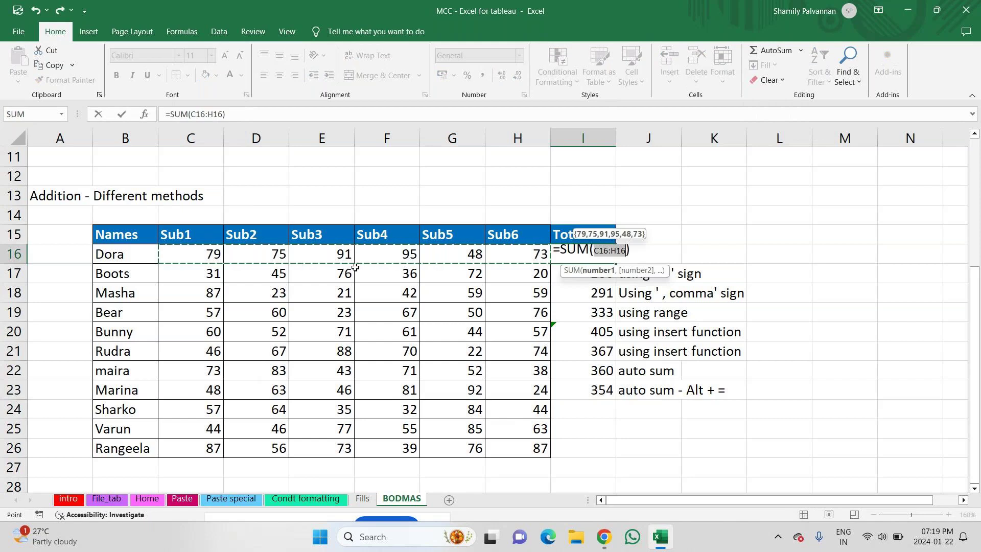
key(Return)
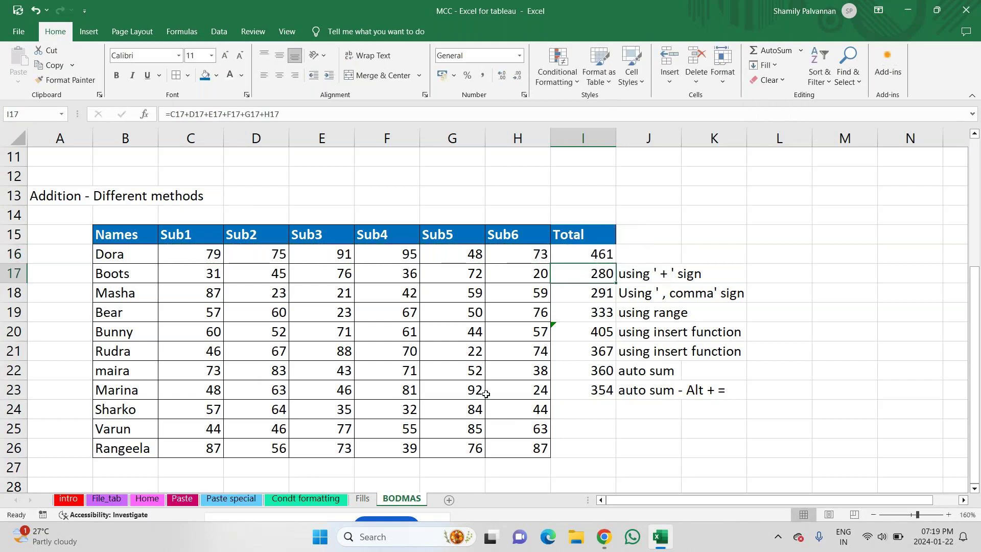
Sum C24:H24 in I24 with Alt+= and fill down to I26 (316, 370, 418)
click(572, 410)
key(alt+equal)
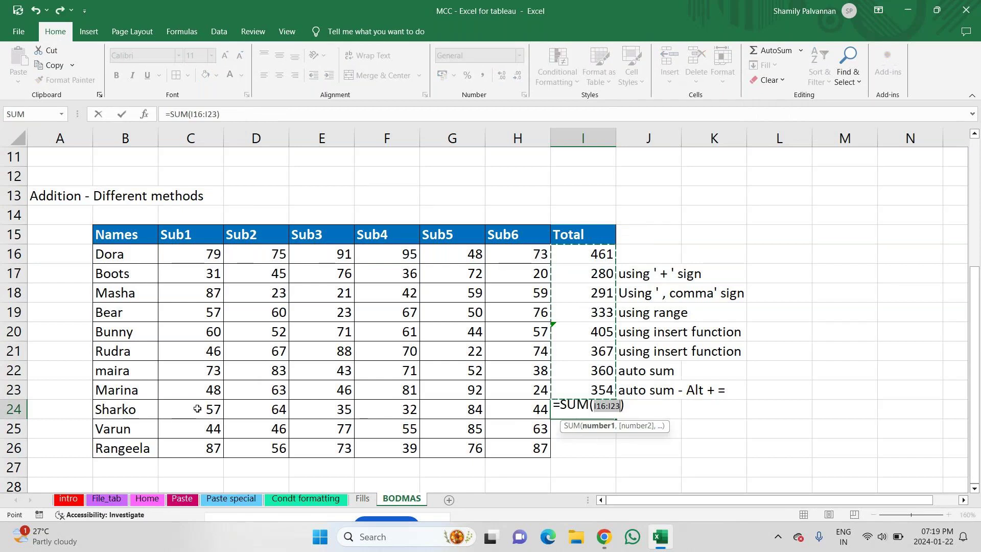
drag(198, 408, 489, 409)
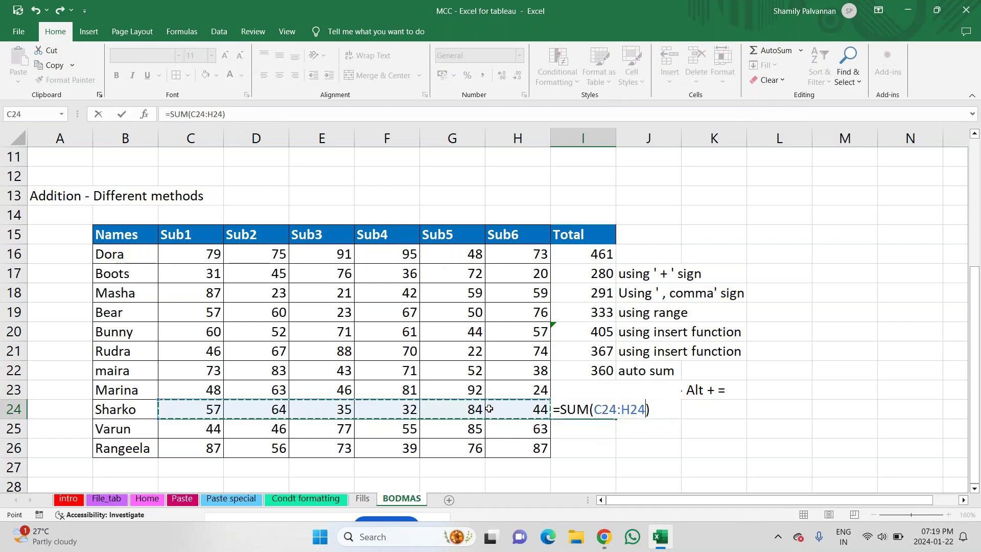
key(Return)
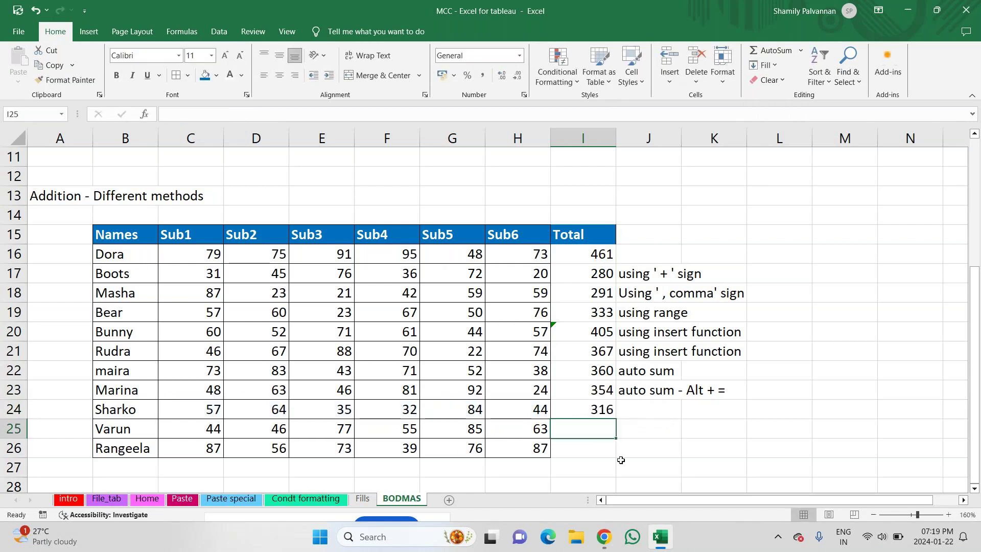
click(594, 409)
drag(617, 422, 608, 457)
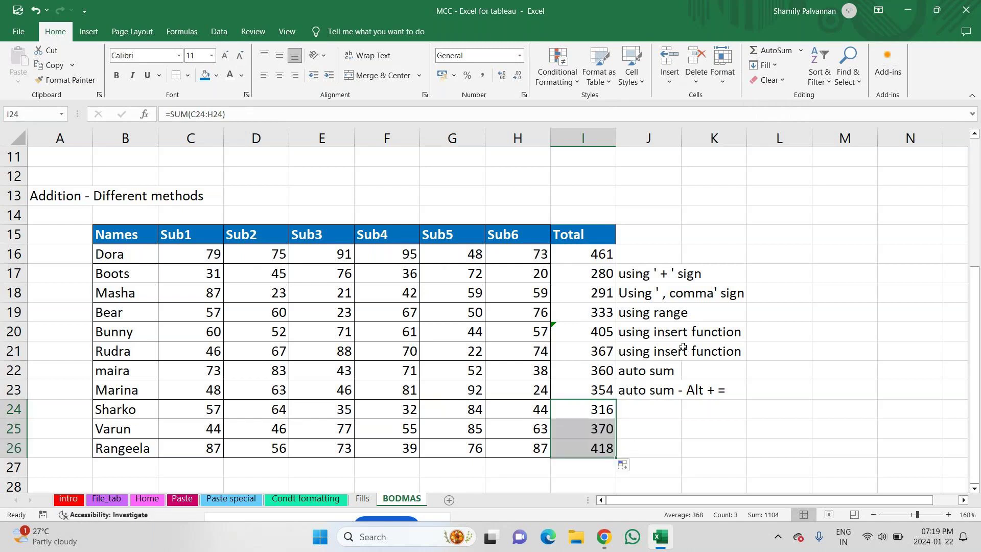
Fill J19 and J22:J23 orange, then switch to the Chrome meeting window
click(655, 316)
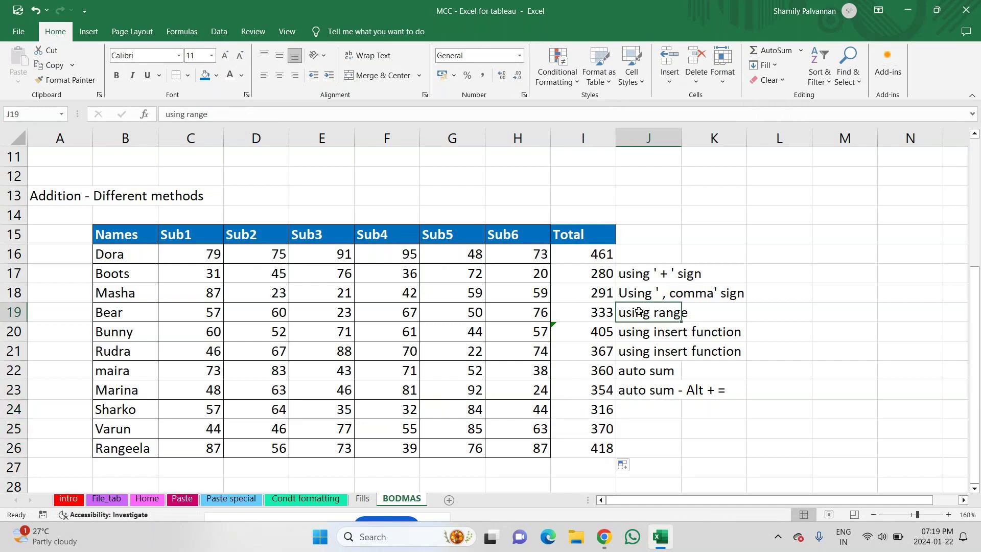
click(217, 75)
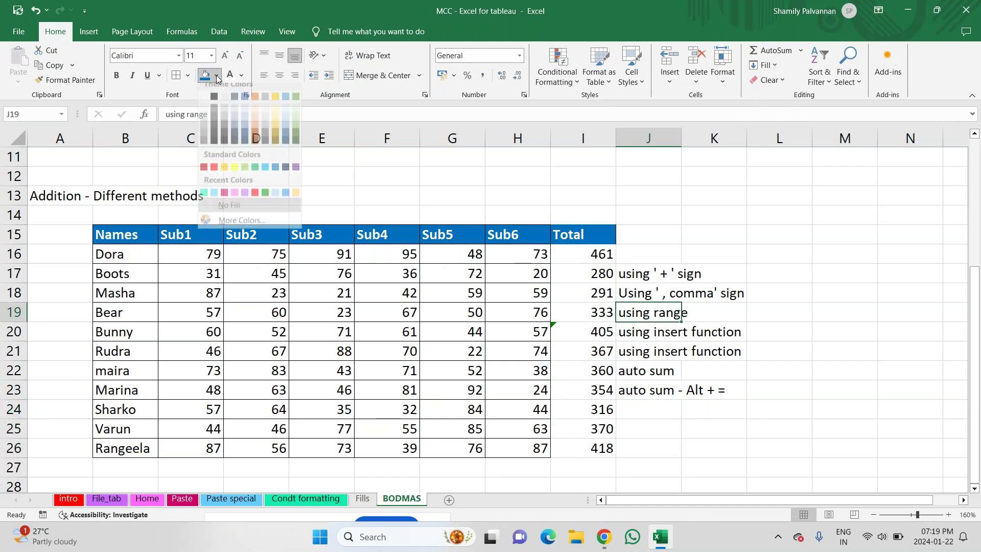
click(225, 177)
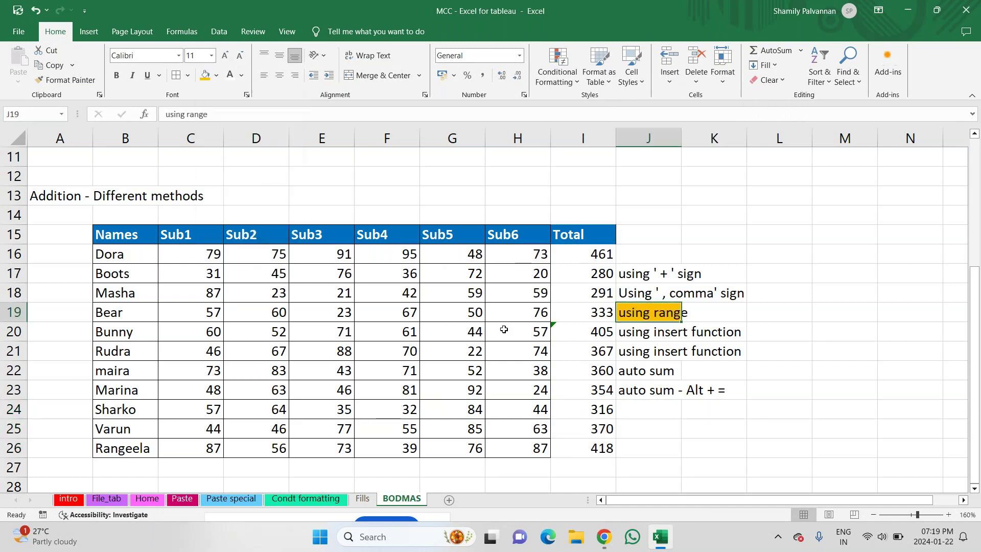
click(632, 369)
drag(632, 369, 636, 392)
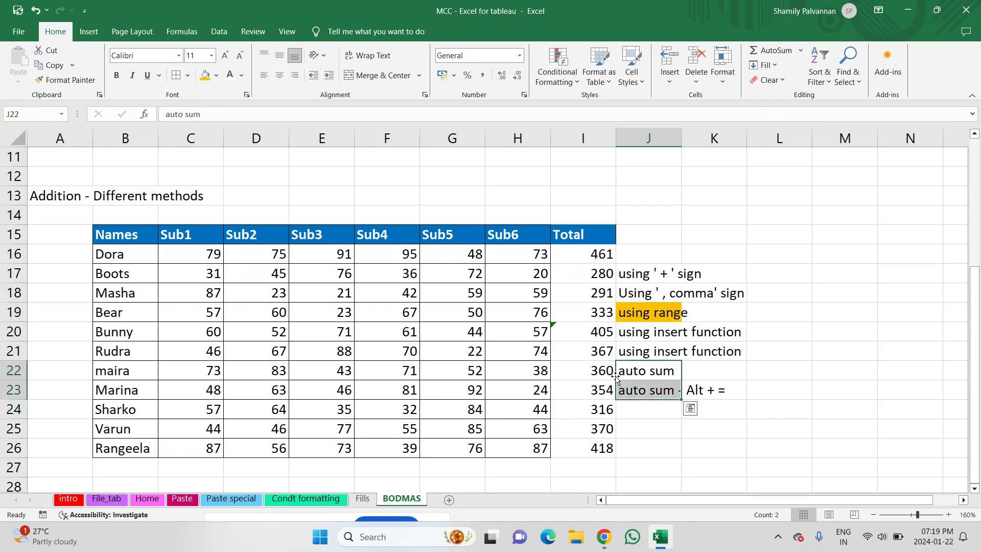
click(205, 75)
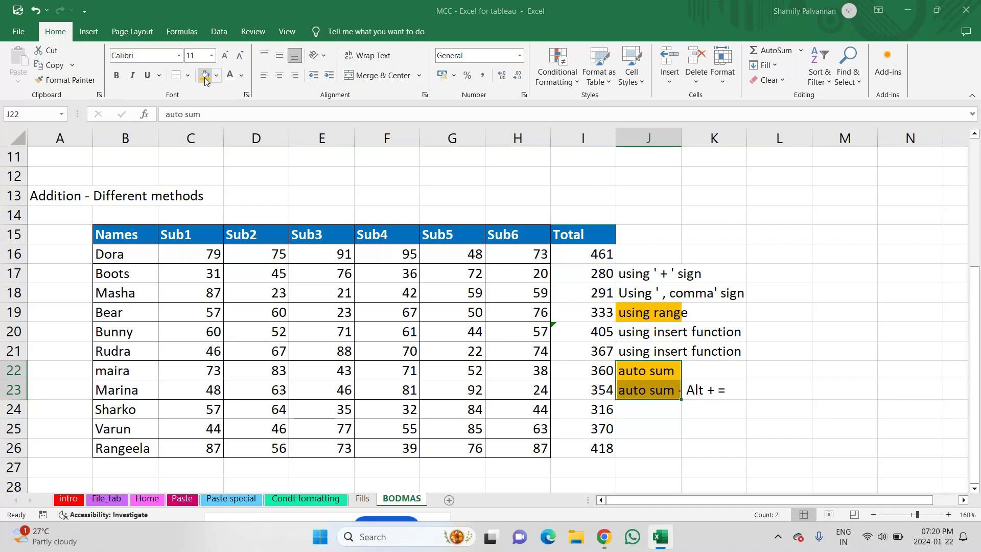
key(alt+Tab)
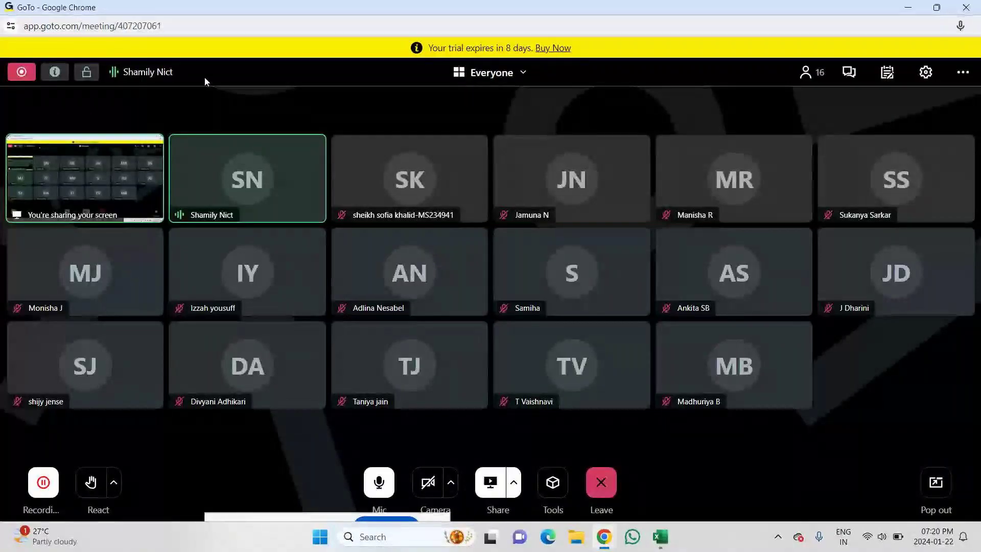
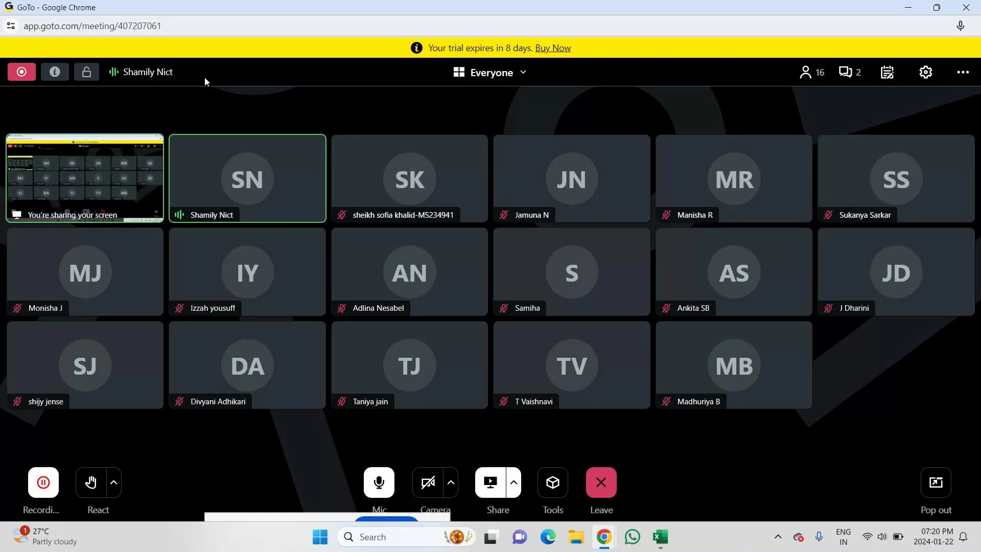
Switch from GoTo Meeting to the Excel workbook's BODMAS sheet
key(alt+Tab)
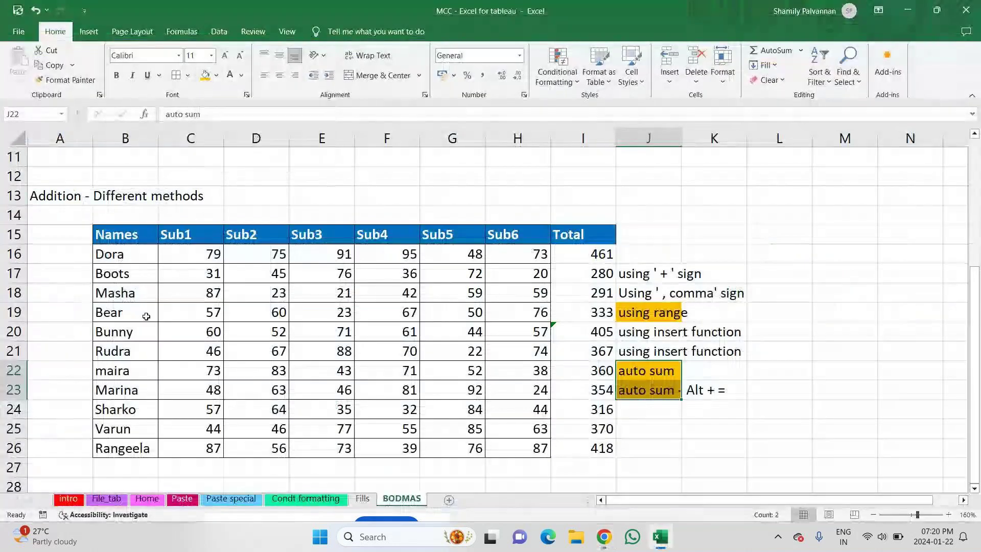
Label cell A29 'Subration' below the addition table, correcting the typo
key(Down)
key(Down)
key(Down)
key(Down)
key(Down)
key(Down)
key(Down)
key(Down)
key(Down)
key(Page_Up)
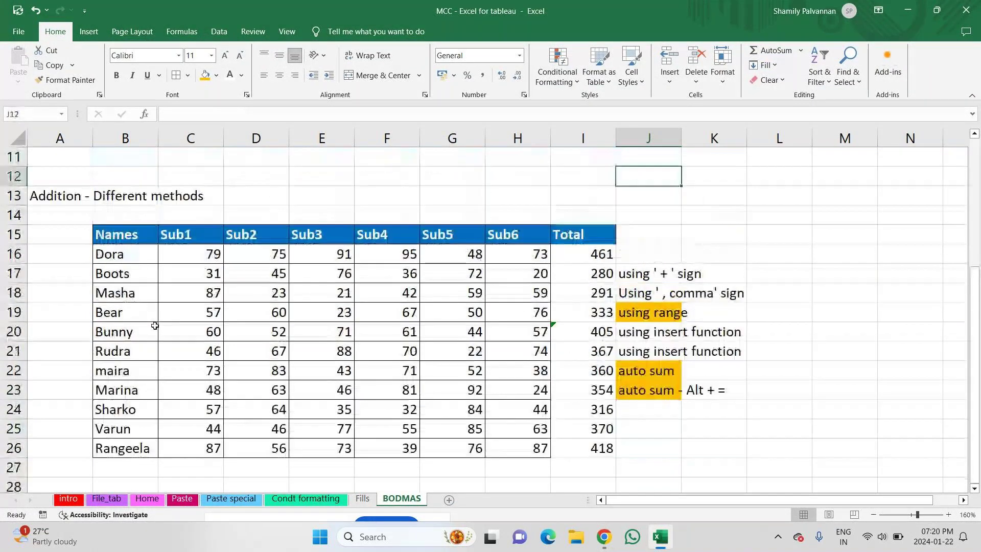
key(Down)
key(Down)
key(Down)
key(Down)
key(Down)
key(Down)
key(Down)
key(Down)
key(Down)
key(Down)
key(Down)
key(Down)
key(Down)
key(Down)
key(Down)
key(Down)
key(Down)
key(Down)
key(Down)
key(Down)
key(Down)
key(Down)
key(Down)
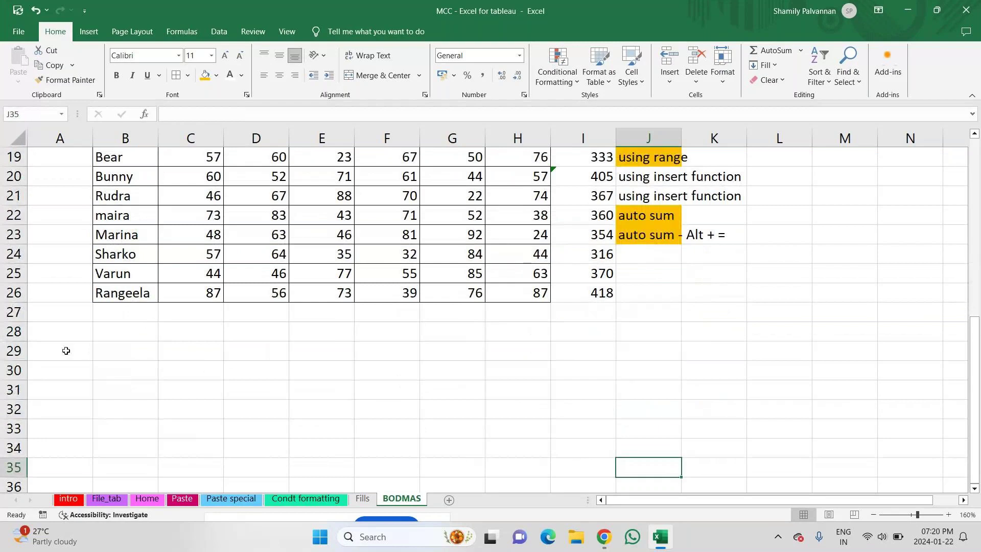
click(66, 351)
text(Sunbration)
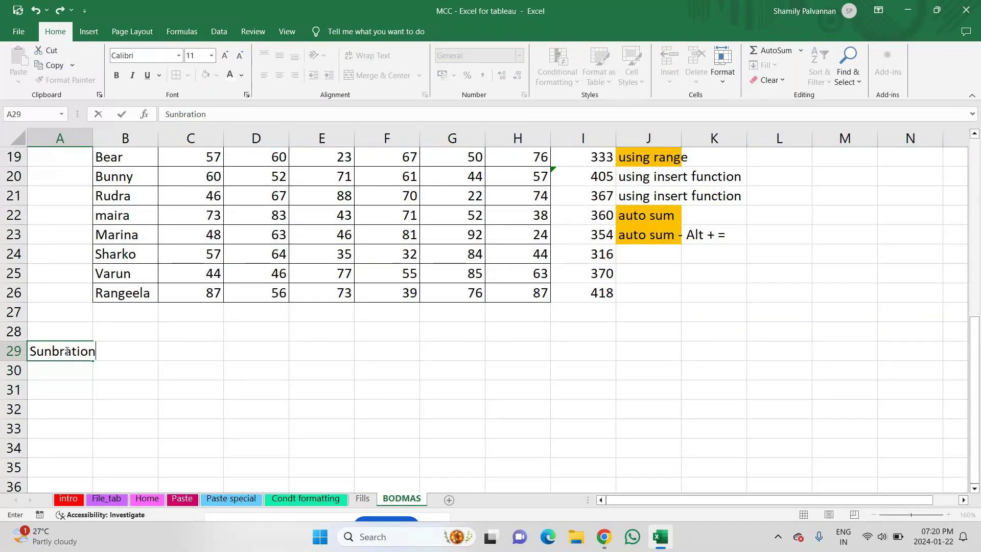
click(67, 351)
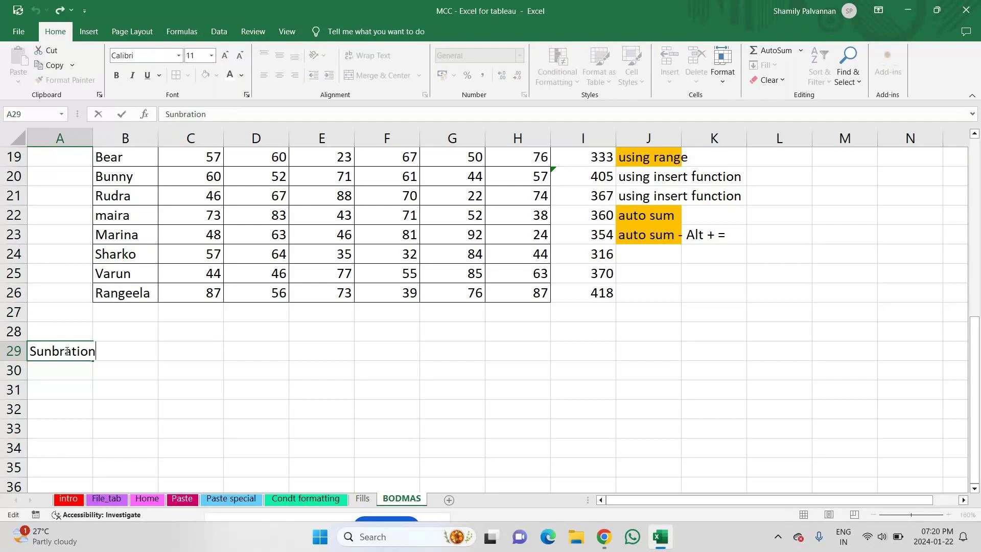
click(67, 351)
key(Left)
key(Left)
key(Left)
key(BackSpace)
key(Return)
key(Return)
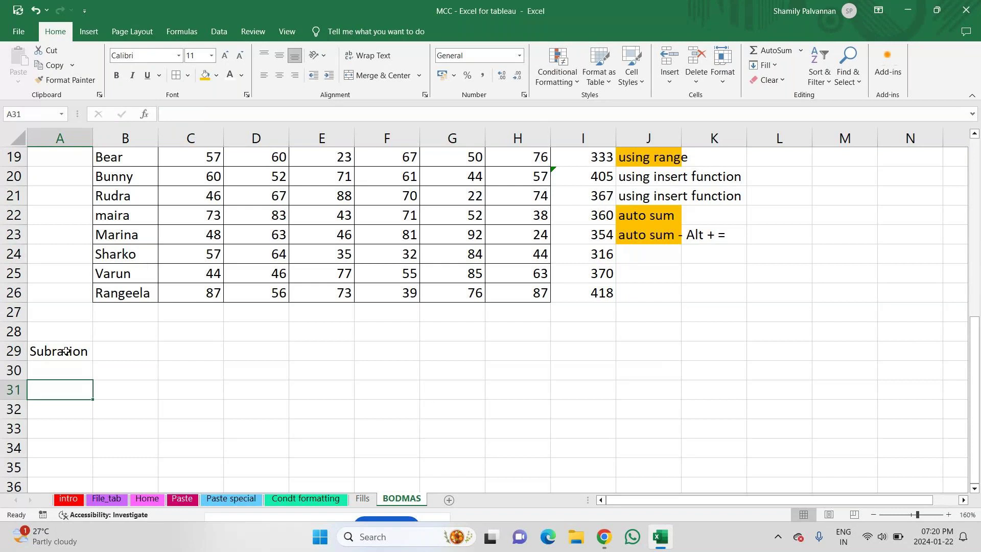
Enter the headers 'Product Name' in B31 and 'COGS' in C31
key(Right)
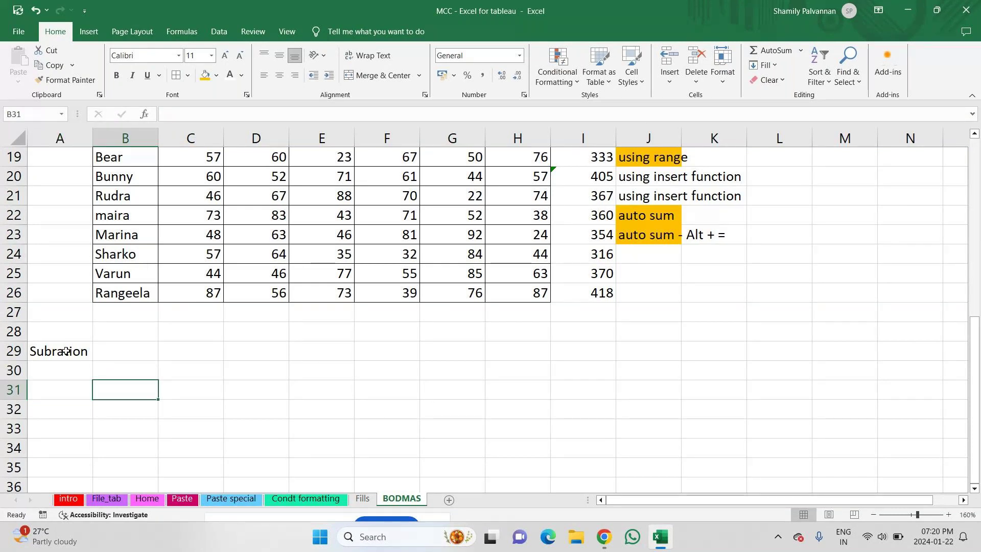
text(Product)
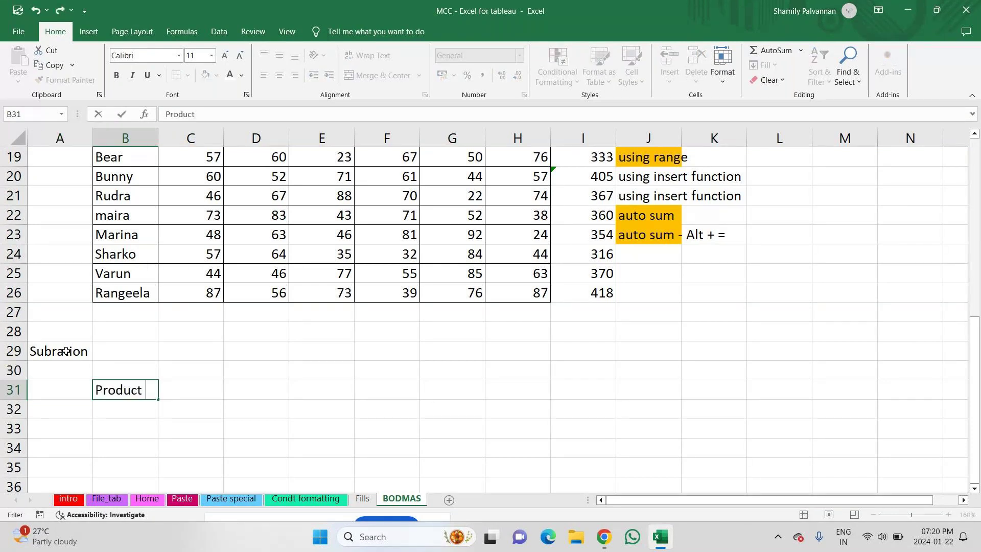
text( Name)
key(Tab)
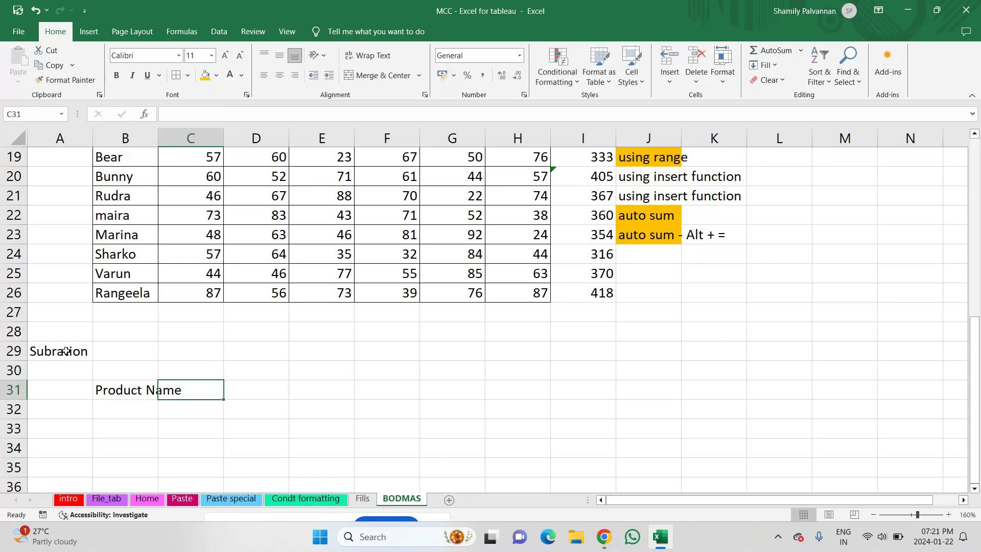
text(COGs)
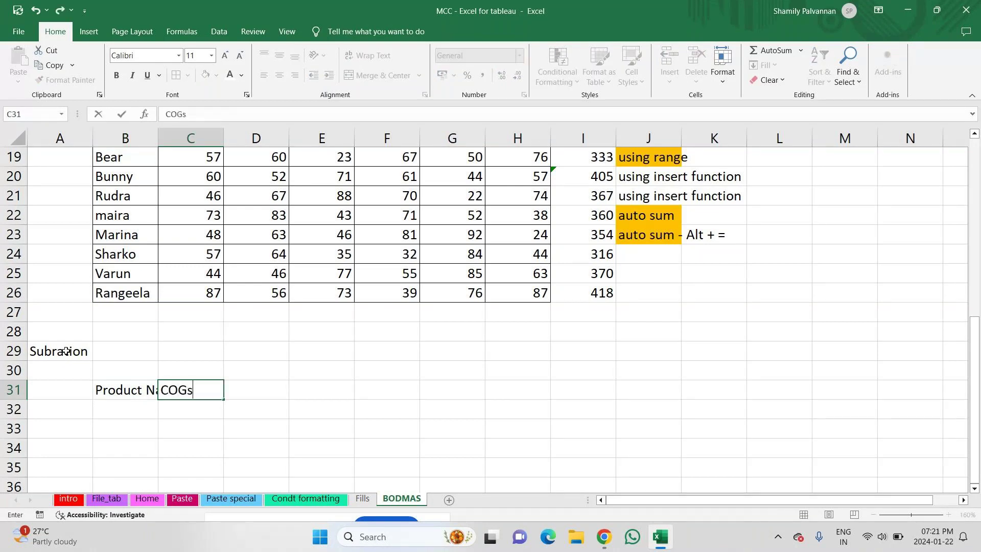
key(Tab)
key(Left)
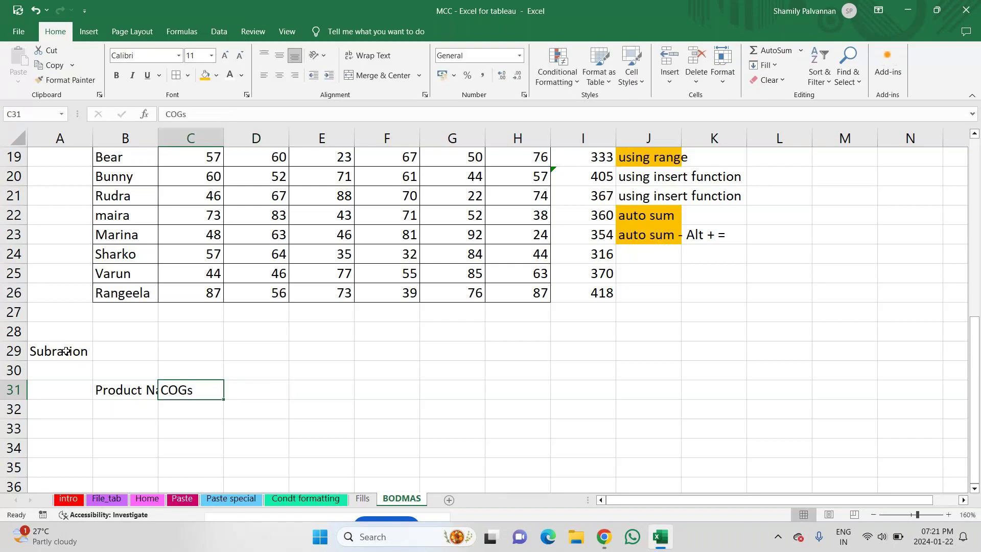
key(F2)
key(BackSpace)
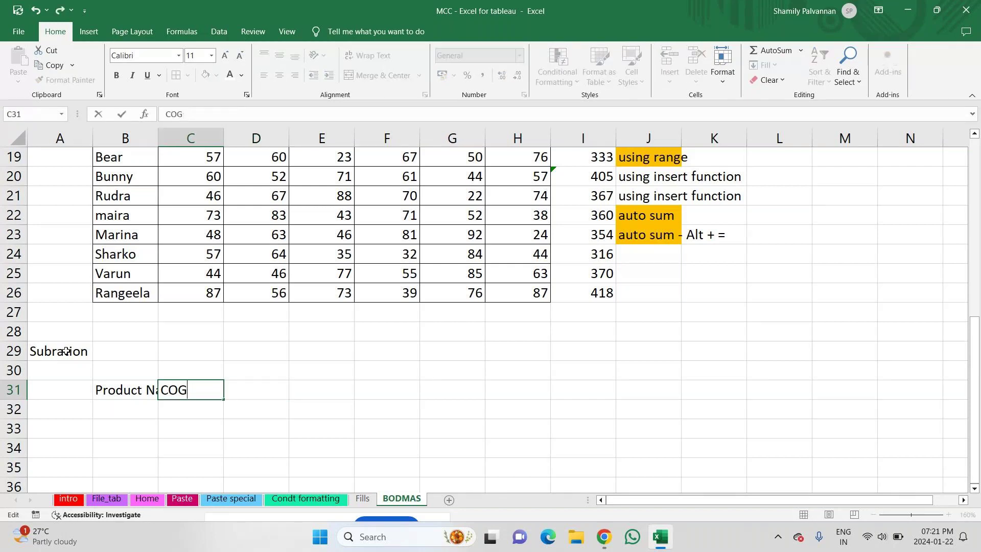
text(S)
key(Tab)
Add the 'Revenue' and 'Profit' headers in D31:E31 and widen column B
text(Da)
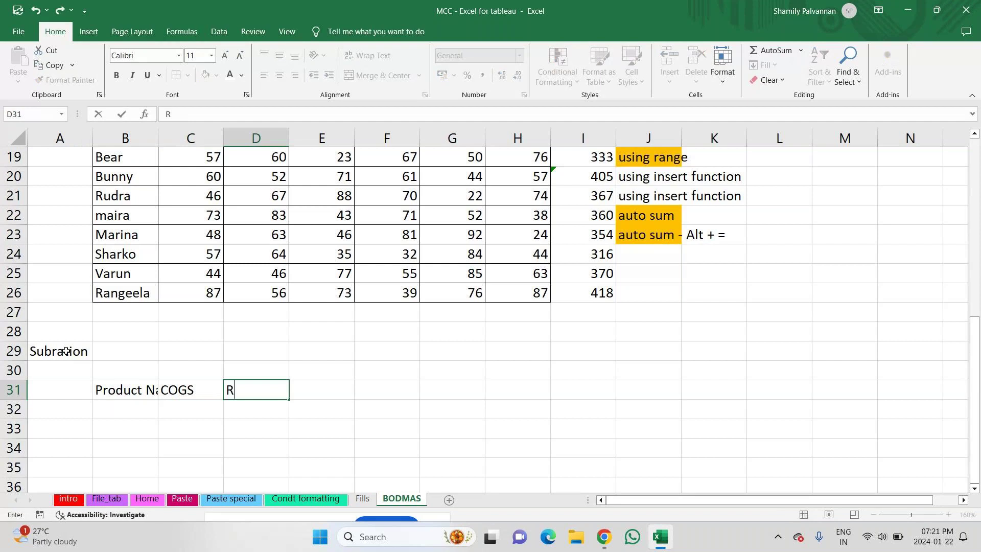
key(BackSpace)
key(BackSpace)
text(Sa)
key(BackSpace)
key(BackSpace)
text(Revenue)
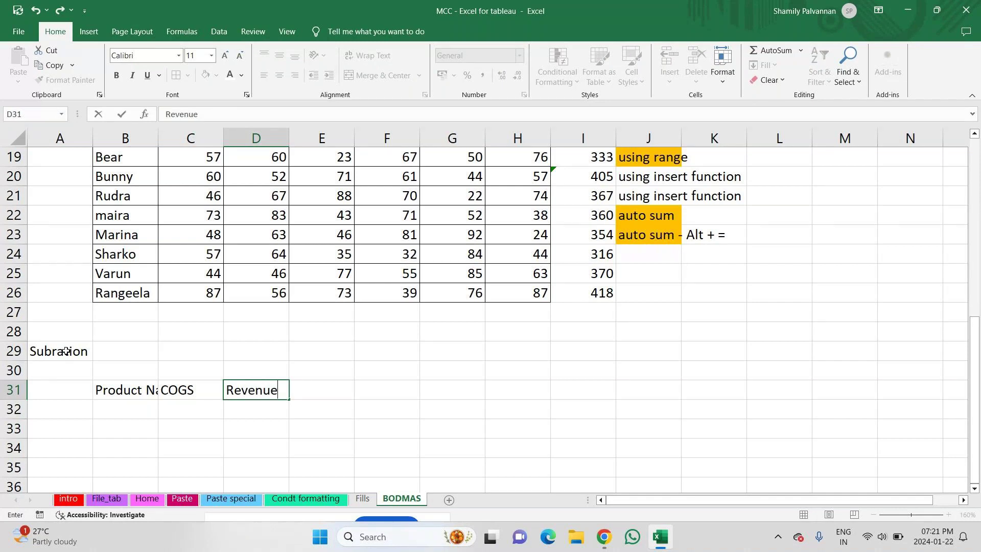
key(Tab)
text(Profit)
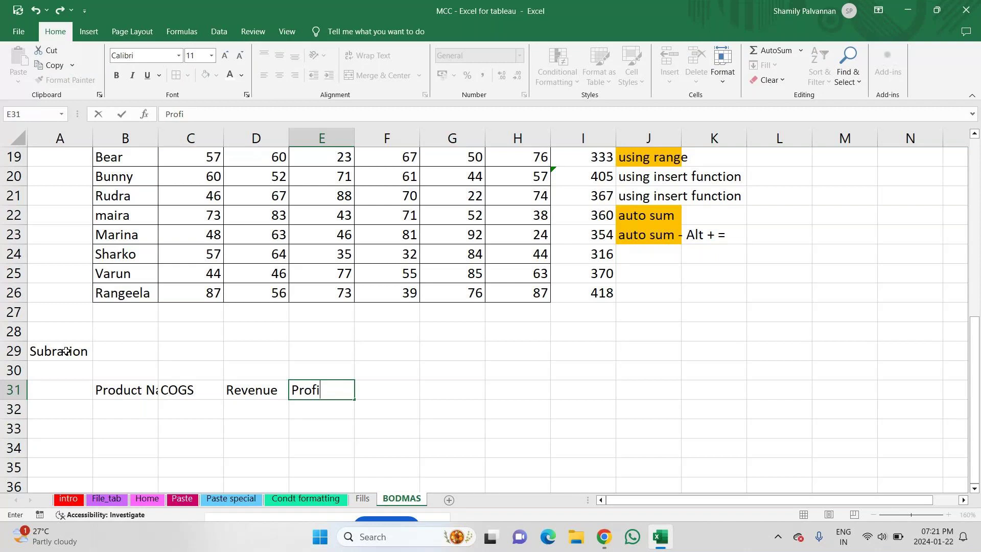
key(Return)
key(Left)
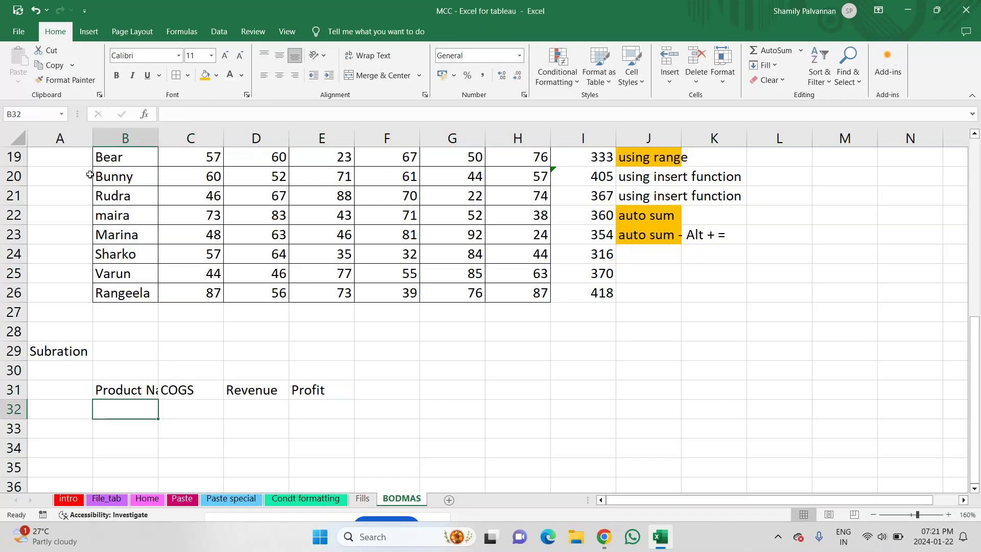
drag(158, 139, 188, 140)
List HDD, SDD, PenDrive, RAM, ROM, CD and DVD down column B from B32
text(H)
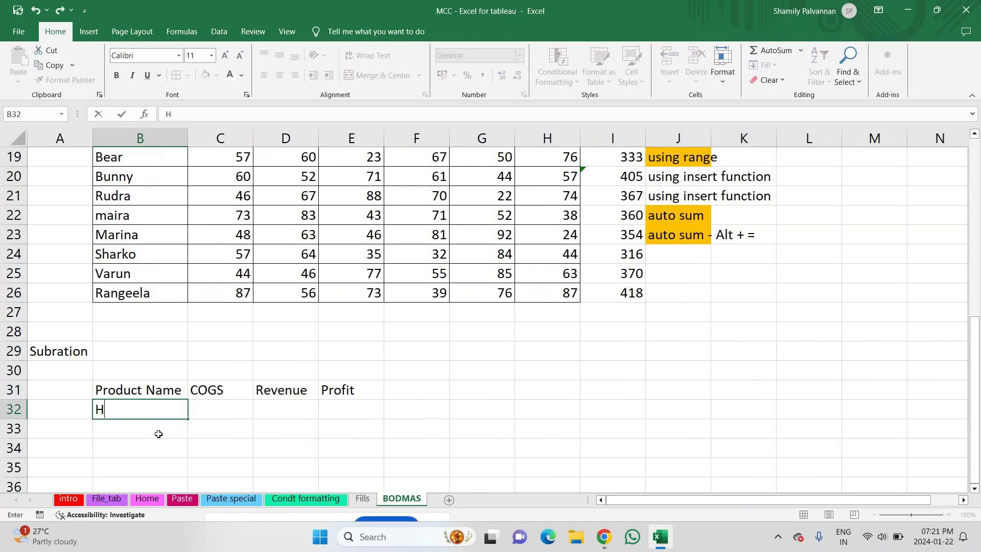
text(DD)
key(Return)
text(S)
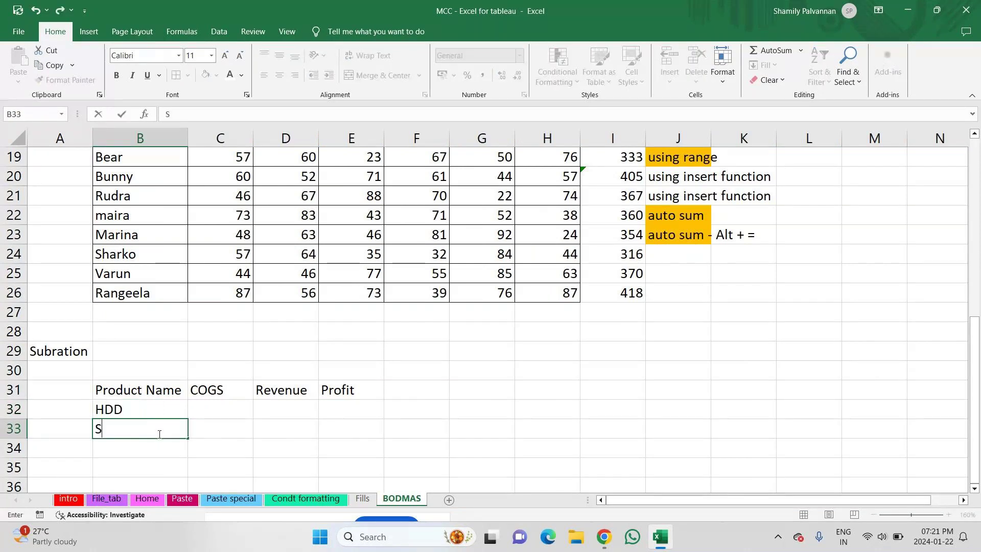
text(DD)
key(Return)
text(Pend)
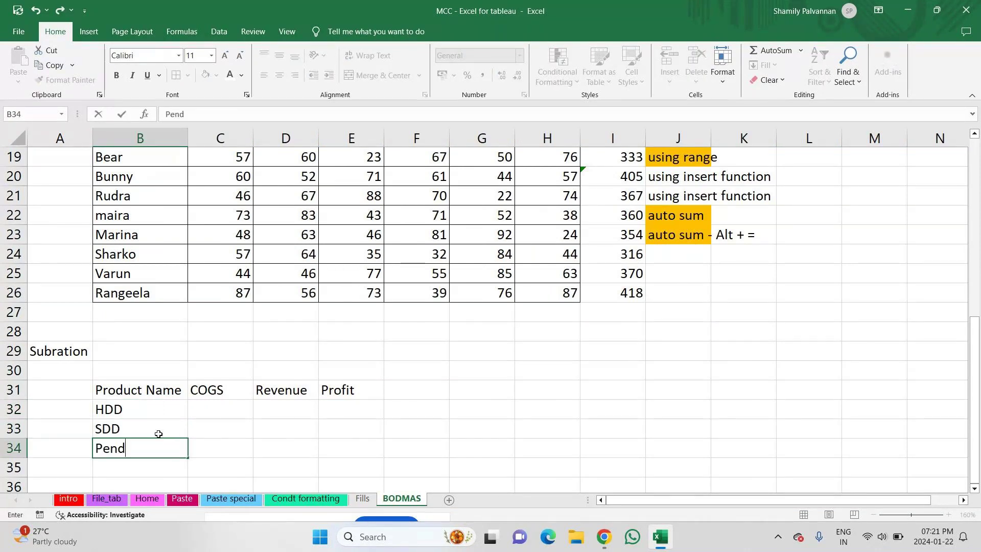
key(BackSpace)
text(Drive)
key(Return)
text(RAM)
key(Return)
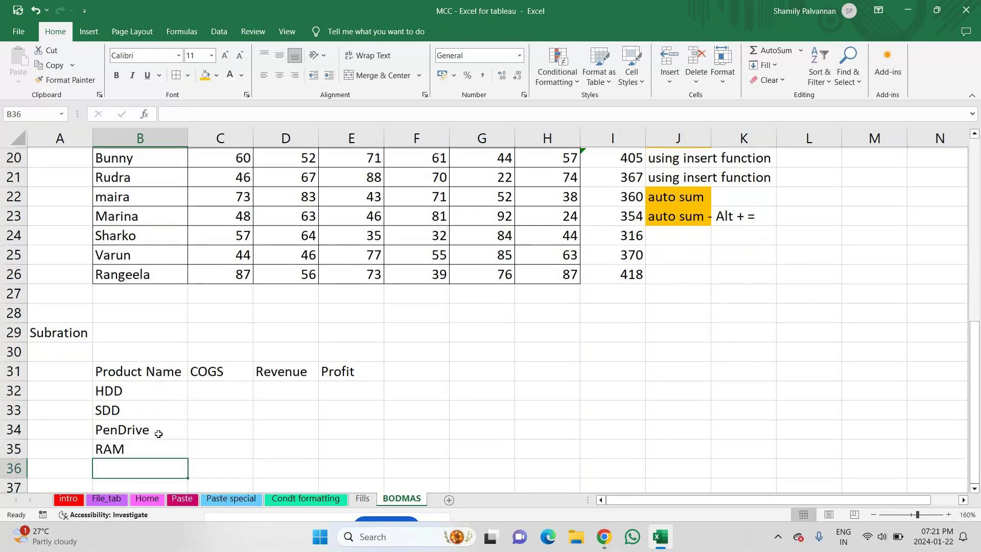
text(ROM)
key(Return)
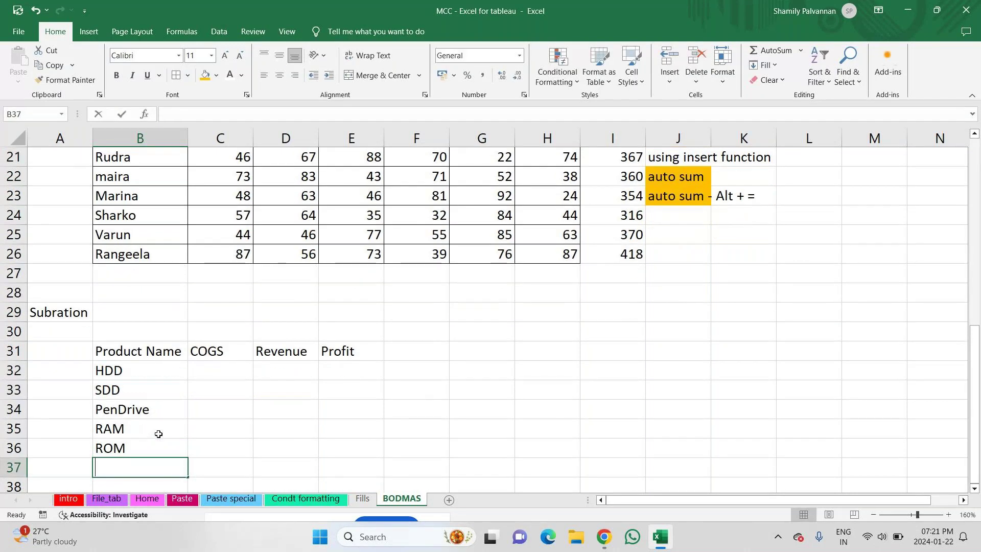
text(CD)
key(Return)
text(DVD)
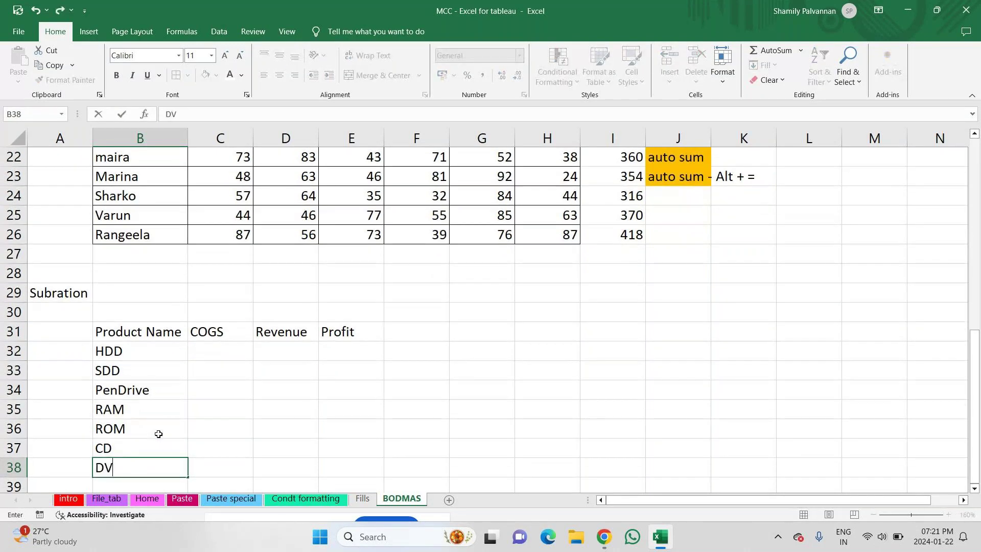
key(Return)
Continue the product list with VDU, Mouse, Keyboard and Speaker
text(Mont)
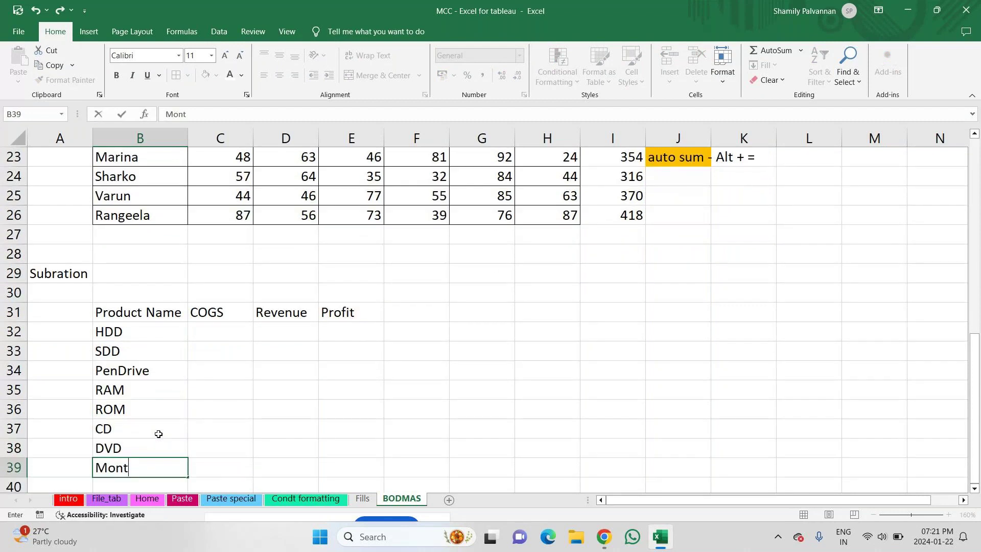
key(BackSpace)
text(itor)
key(BackSpace)
key(BackSpace)
key(BackSpace)
key(BackSpace)
key(BackSpace)
key(BackSpace)
key(BackSpace)
text(VDU)
key(Return)
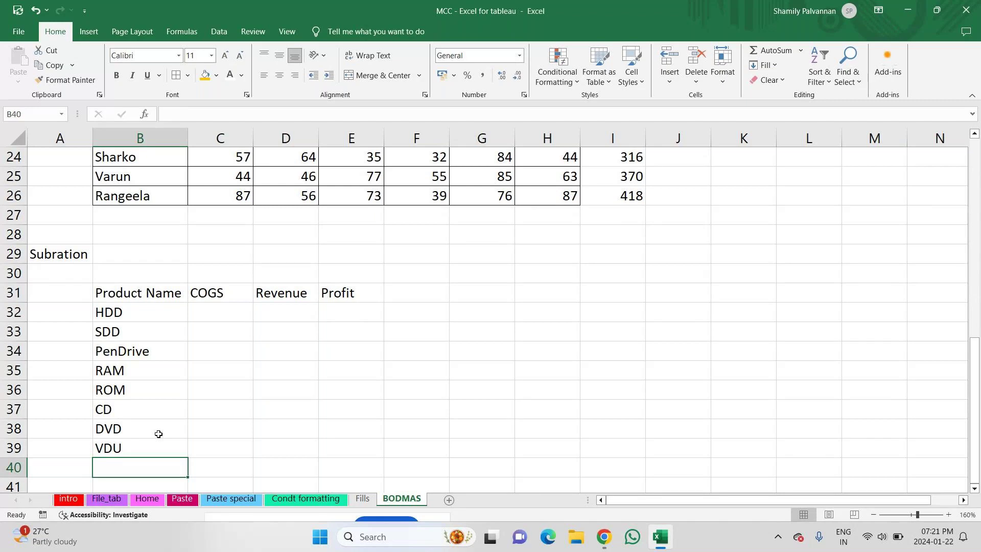
text(Mouse)
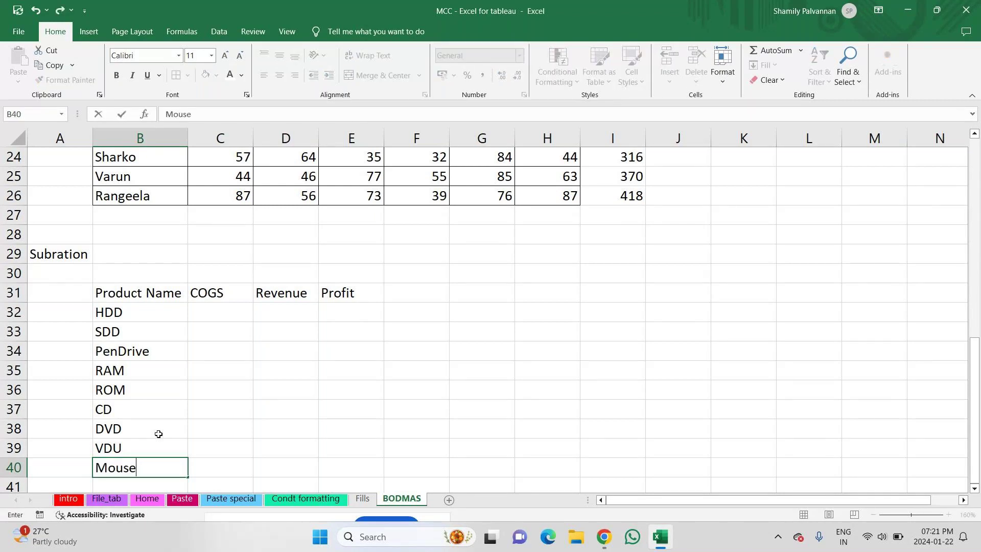
key(Return)
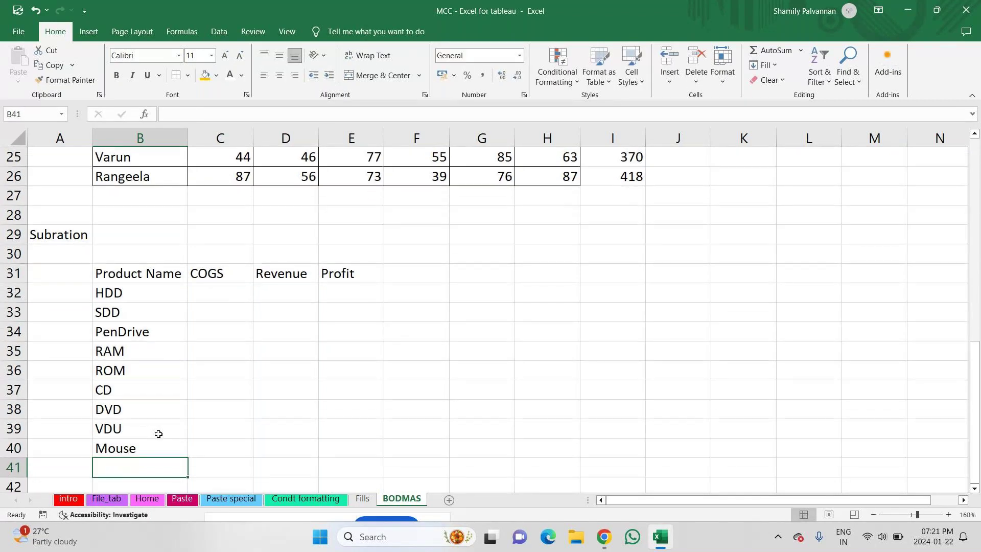
text(Keyboard)
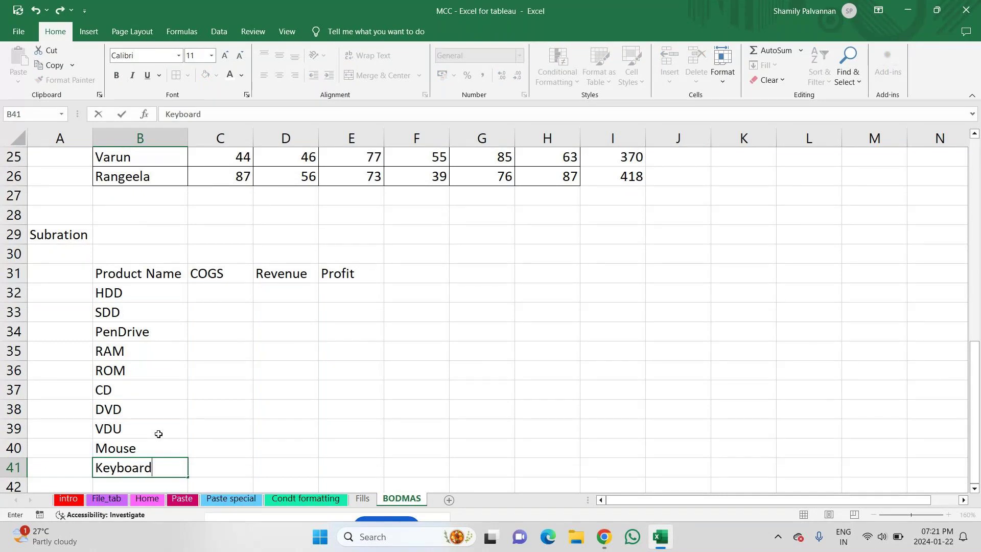
key(Return)
text(Speakeer)
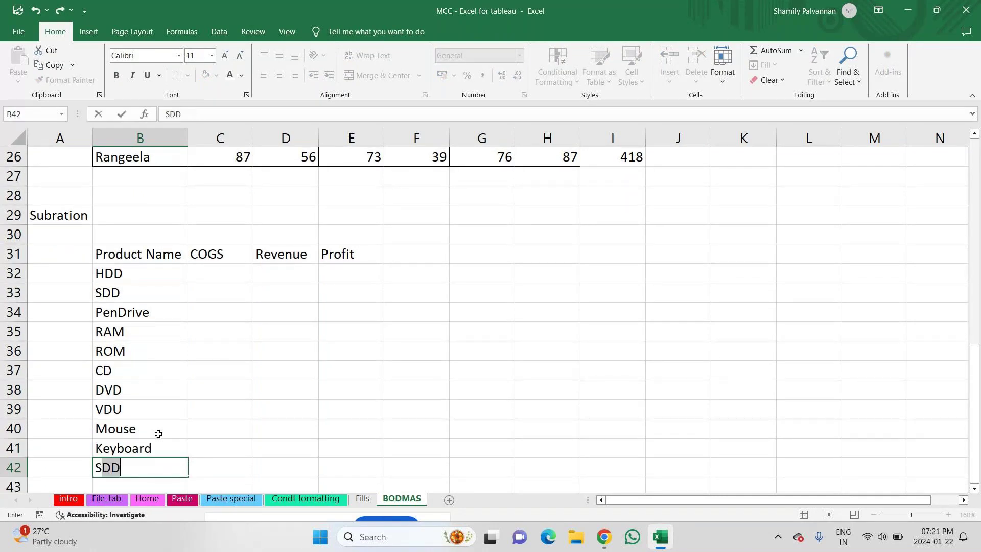
key(BackSpace)
key(BackSpace)
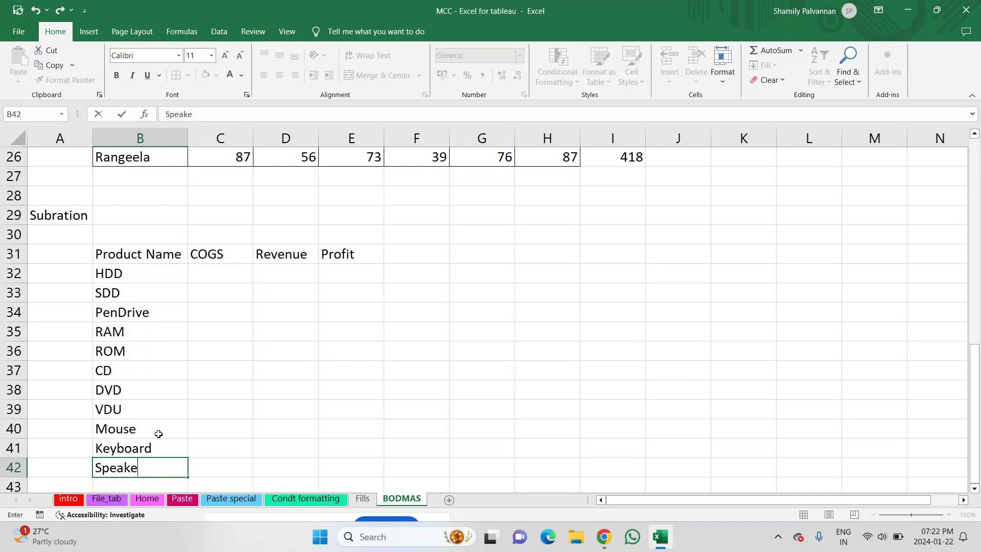
text(r)
key(Return)
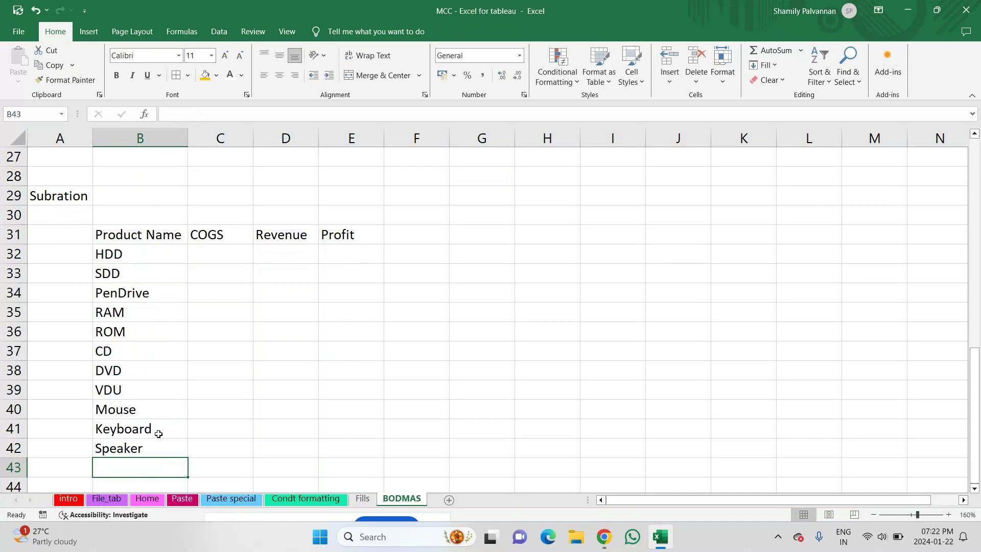
Fill the COGS column with =RANDBETWEEN(100,200) starting in C32
click(221, 251)
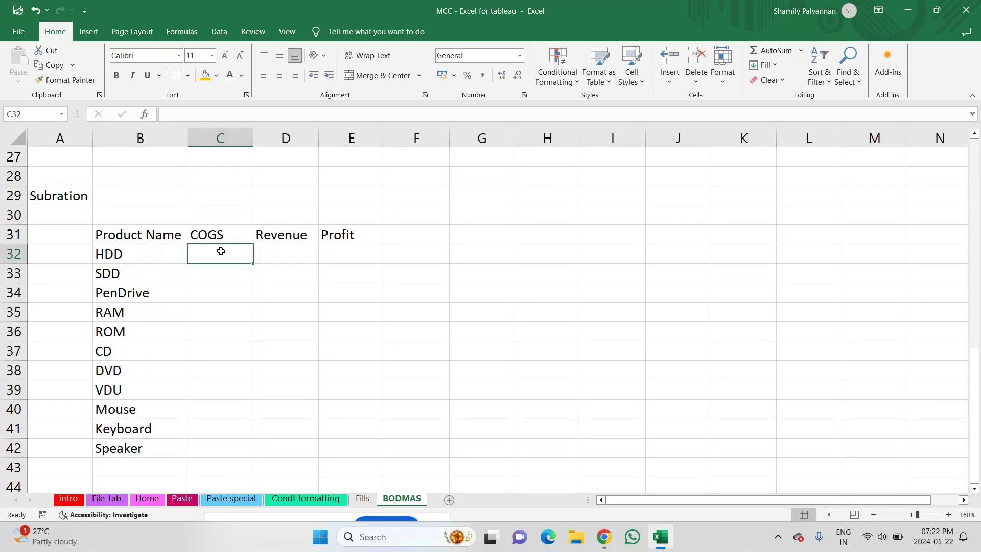
text(=rand)
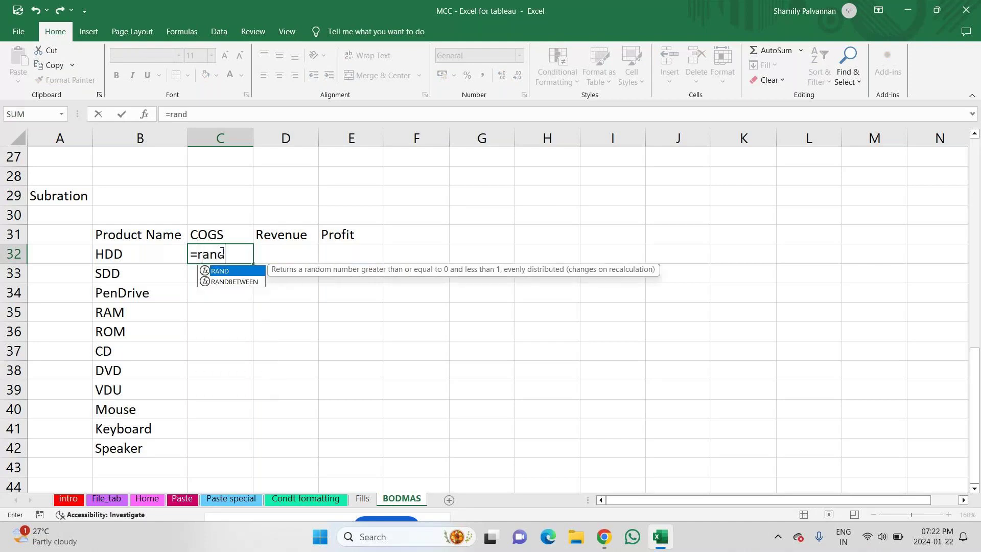
key(Down)
key(Tab)
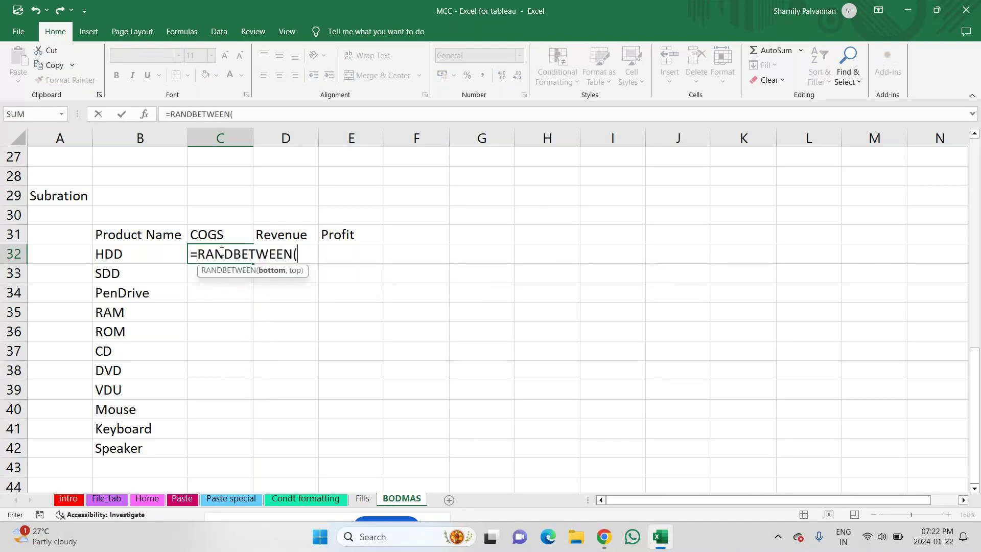
text(100,200))
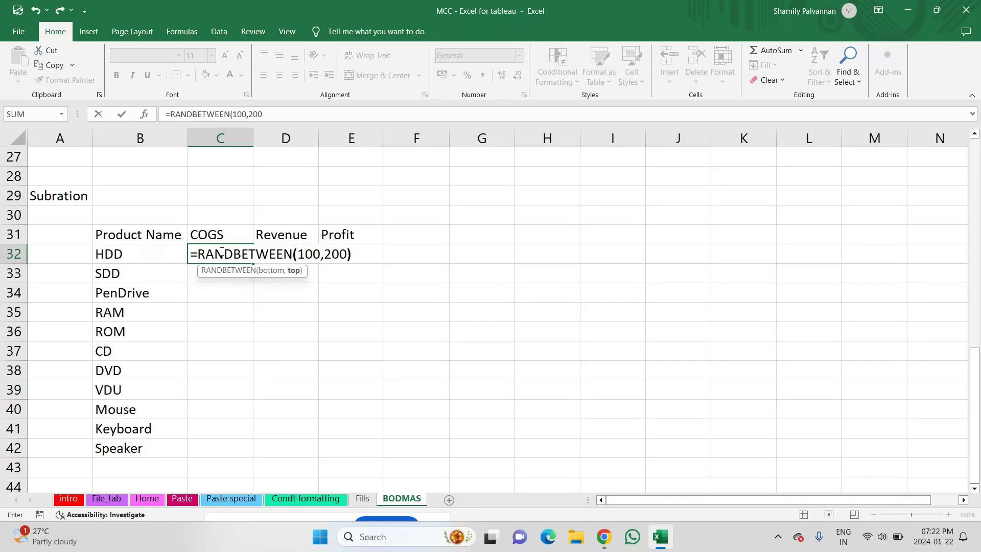
key(Return)
drag(220, 250, 254, 456)
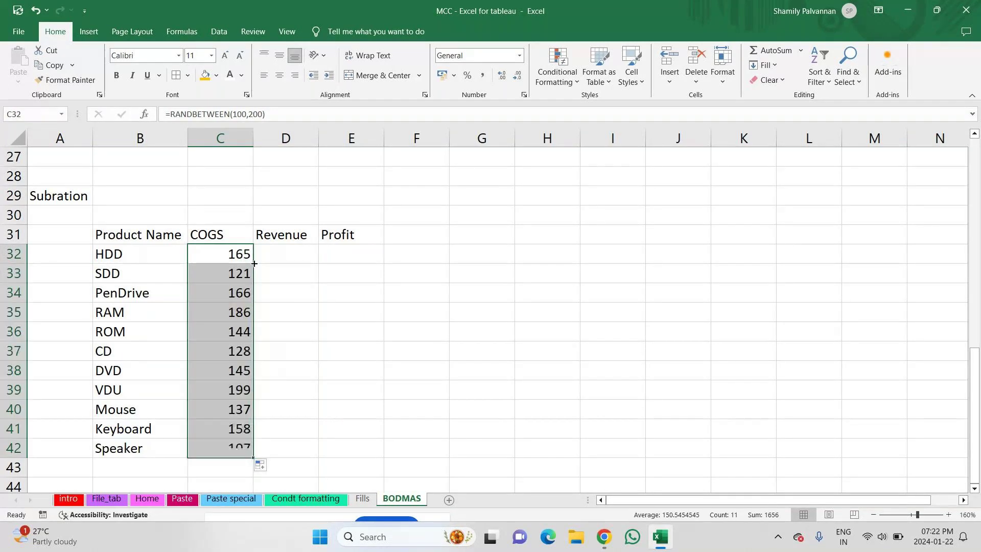
Fill the Revenue column with =RANDBETWEEN(150,500) down to Speaker
click(268, 261)
text(=)
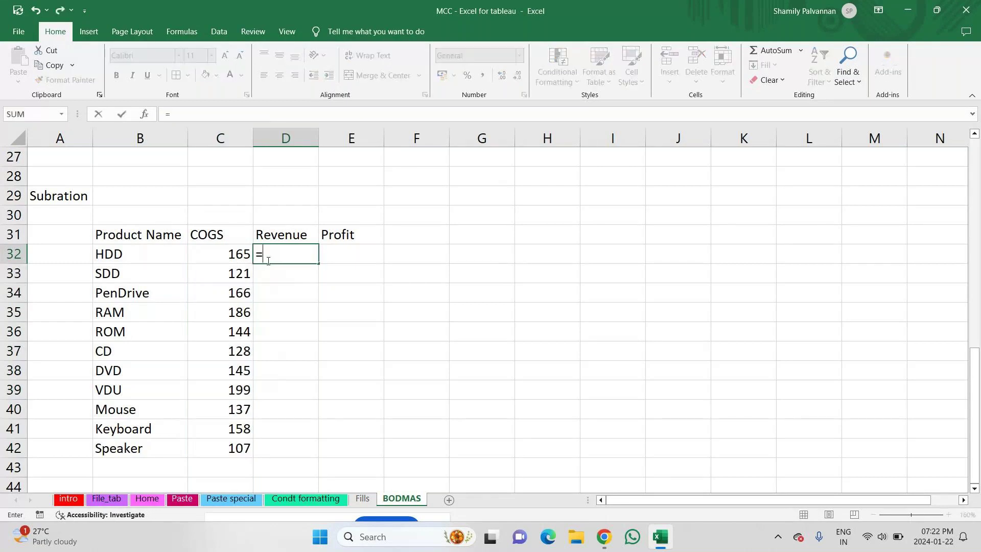
text(rand)
key(Down)
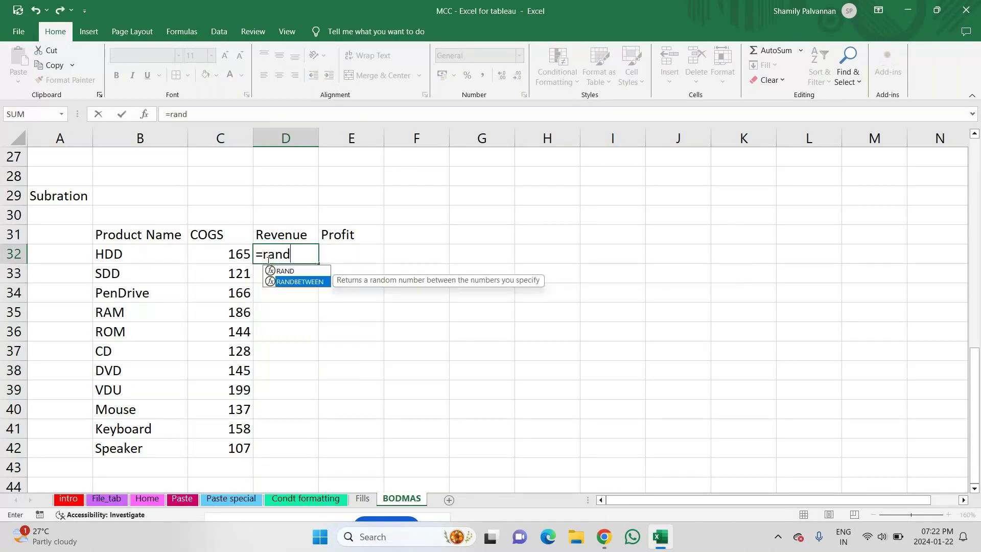
key(Tab)
text(150,3)
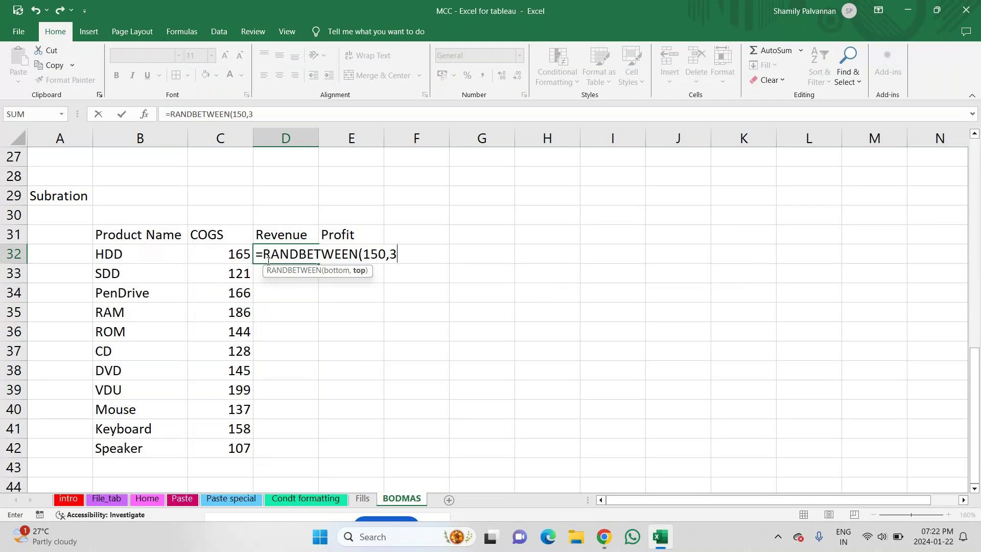
key(BackSpace)
text(500))
key(Return)
drag(267, 260, 309, 254)
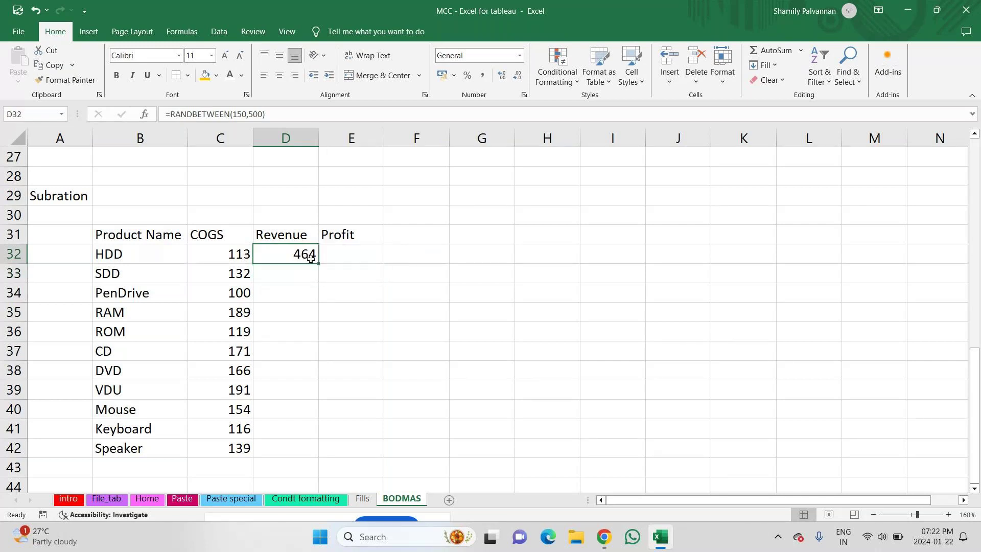
double_click(319, 264)
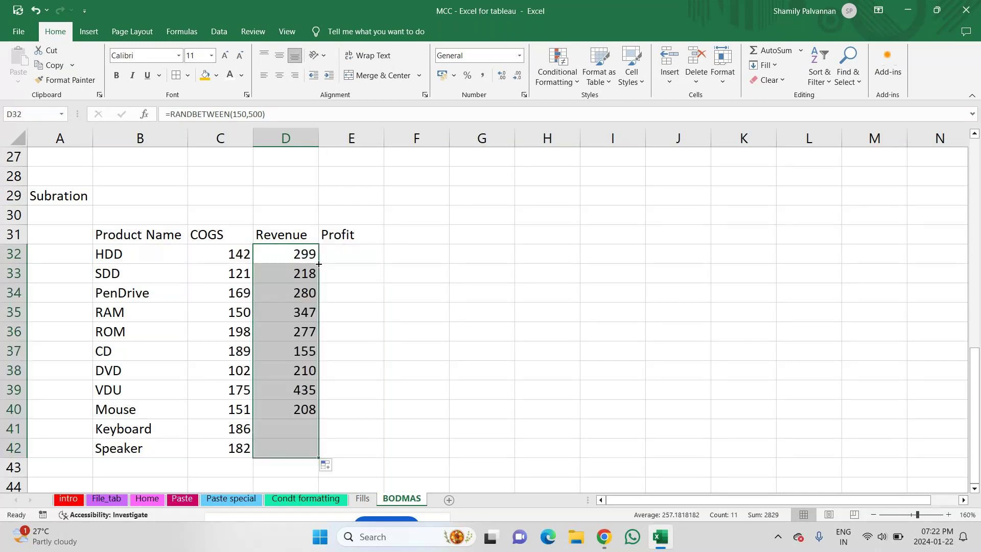
Convert the COGS and Revenue formulas in C32:D42 into fixed values
key(shift+Left)
key(ctrl+c)
key(ctrl+alt+v)
key(f)
key(Return)
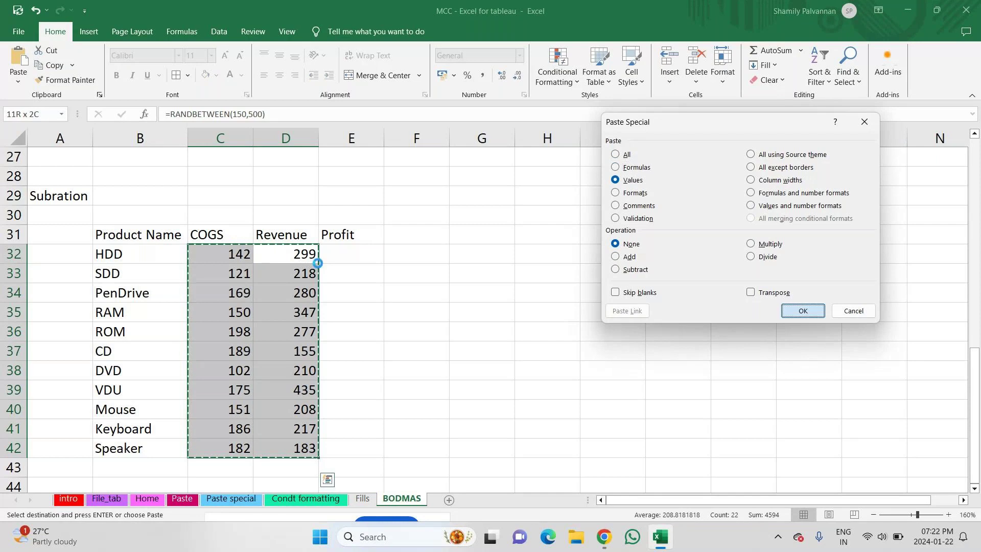
key(Escape)
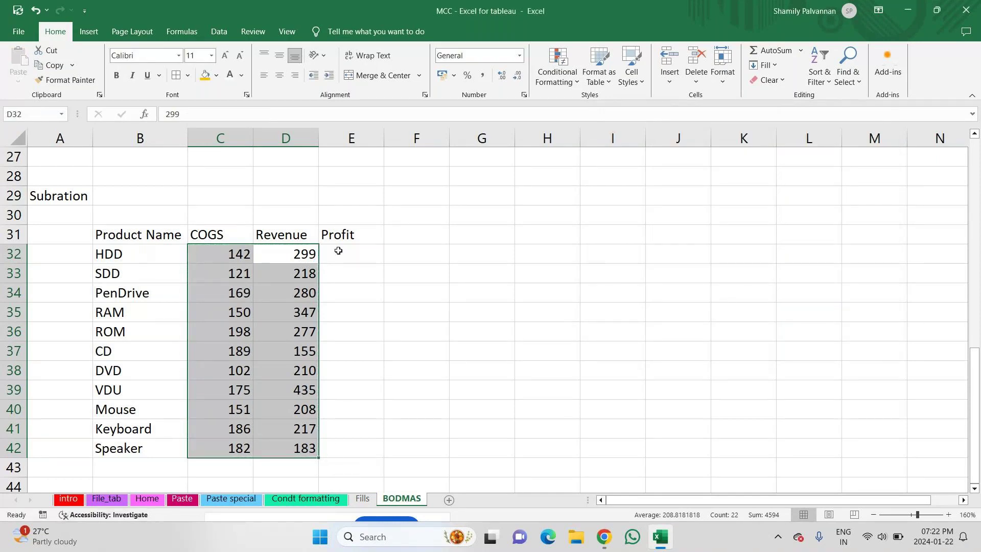
Enter HDD's profit formula =D32-C32 in E32
click(348, 257)
text(=)
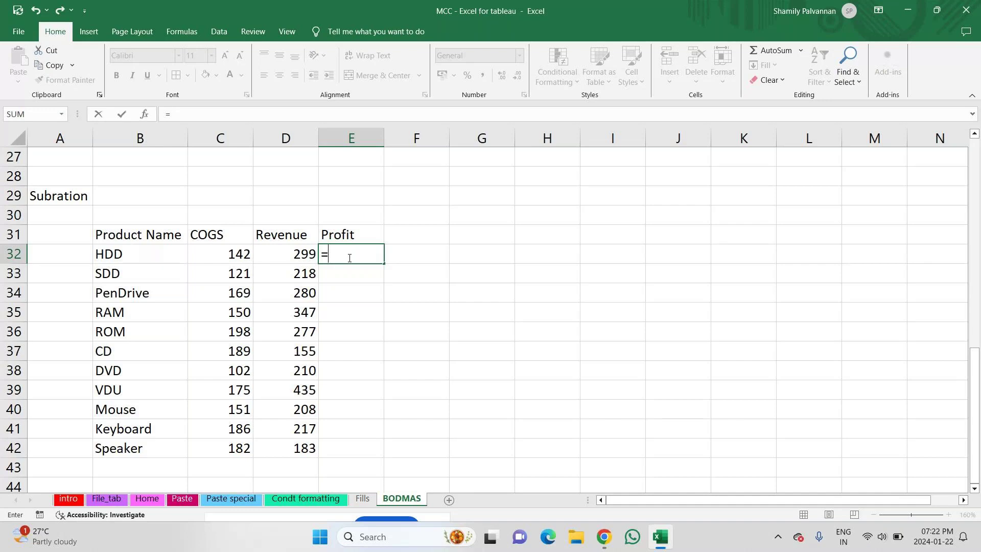
key(Left)
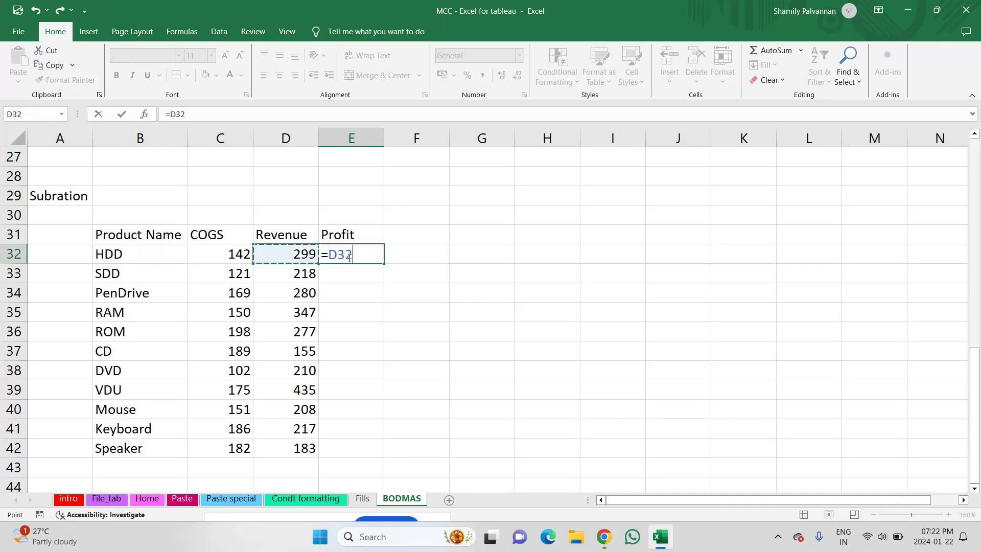
text(-)
key(Left)
key(Left)
key(Left)
key(Right)
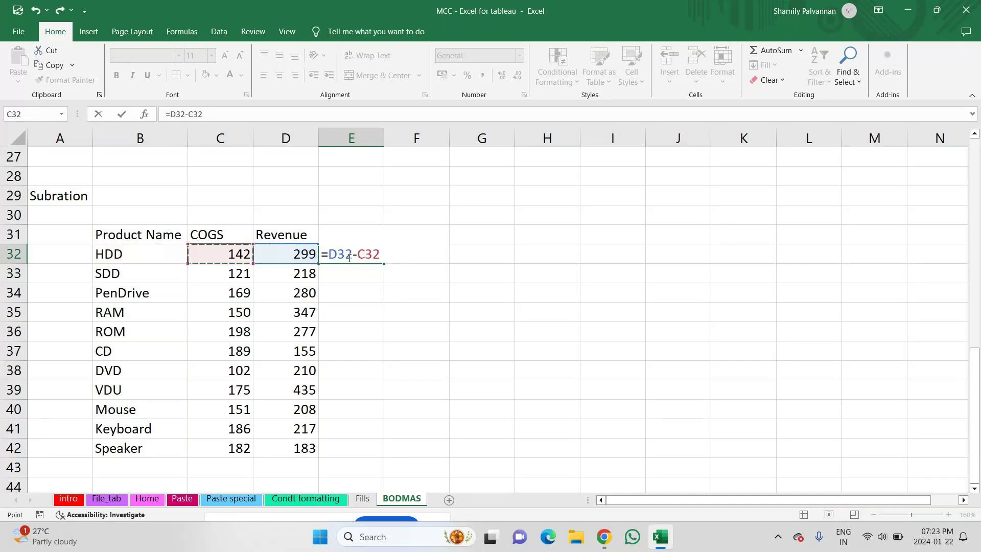
key(Return)
key(Up)
key(Down)
Enter =D33-C33 for SDD and fill the Profit formula down to Speaker
text(=)
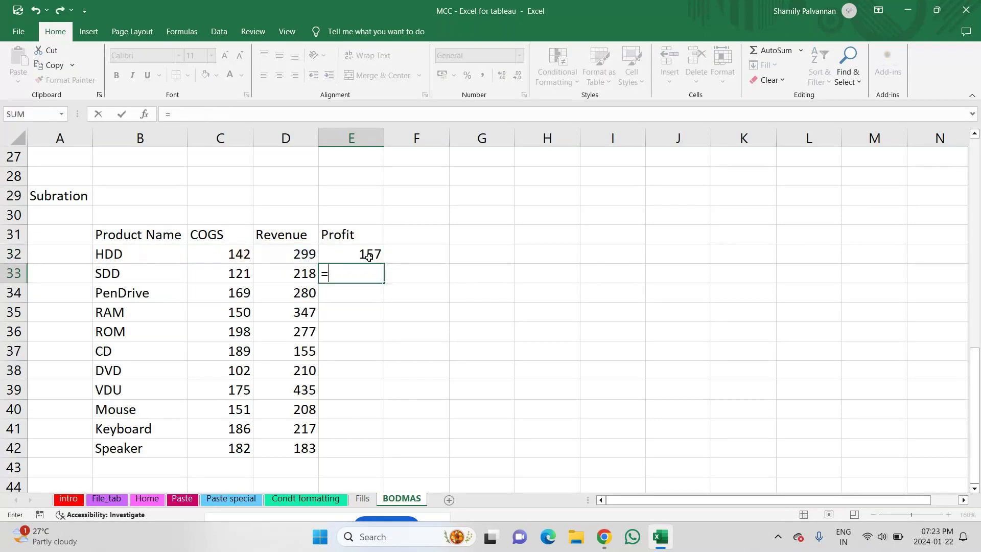
key(Left)
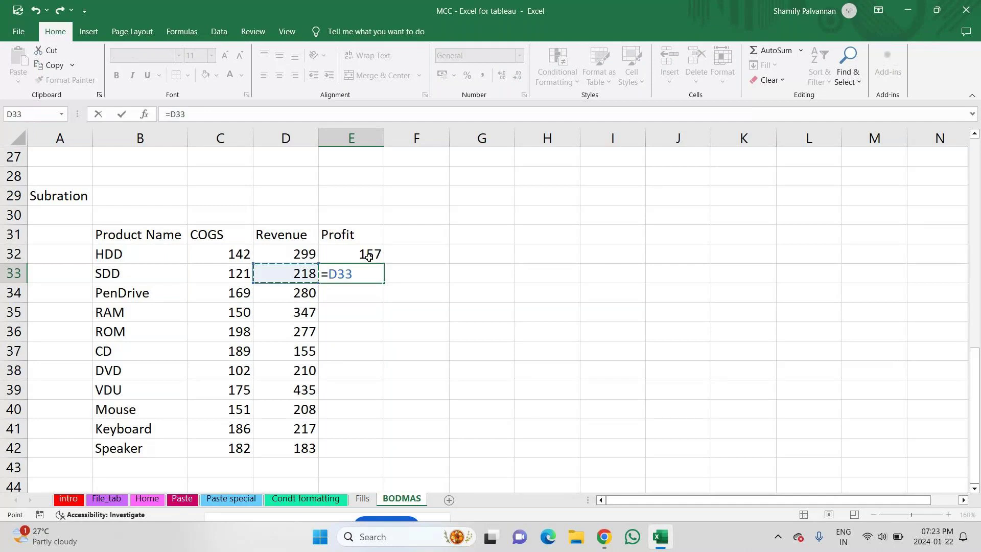
text(-)
key(Left)
key(Left)
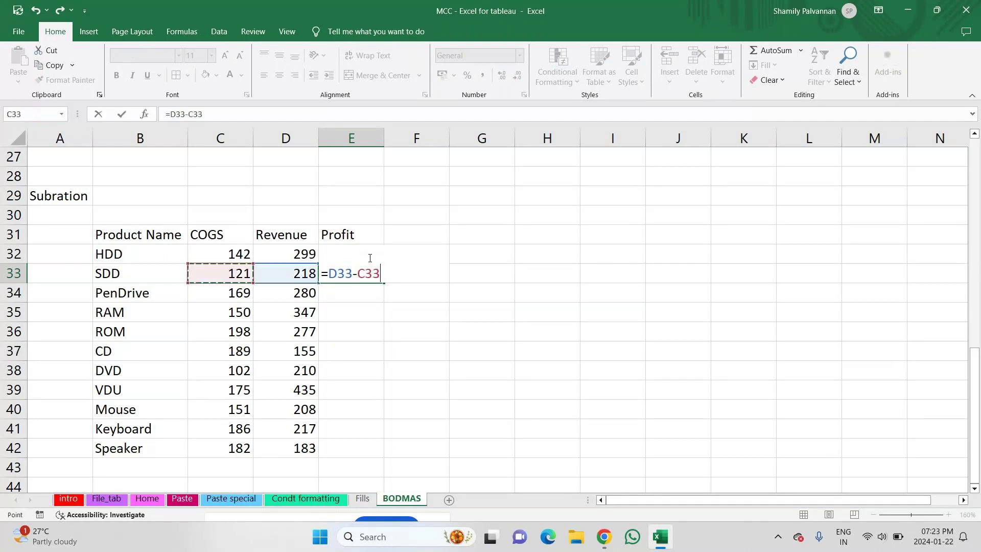
key(Return)
click(370, 273)
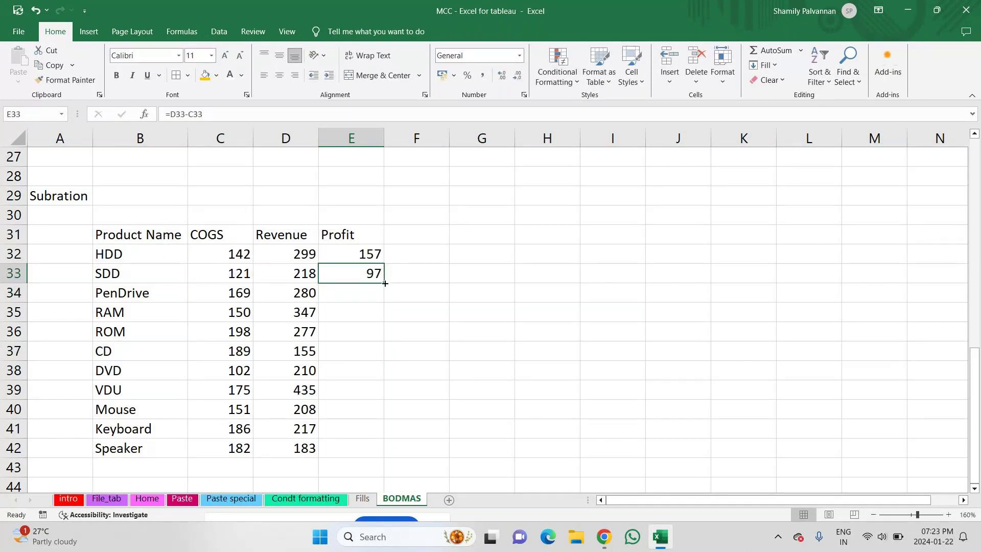
double_click(385, 283)
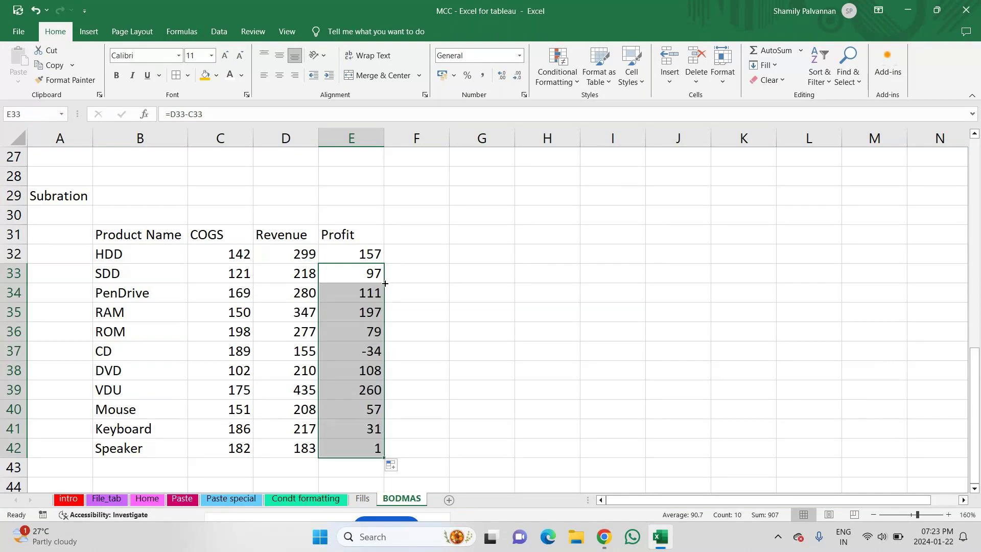
Type 'loss' in F37 beside CD's profit of -34
click(367, 351)
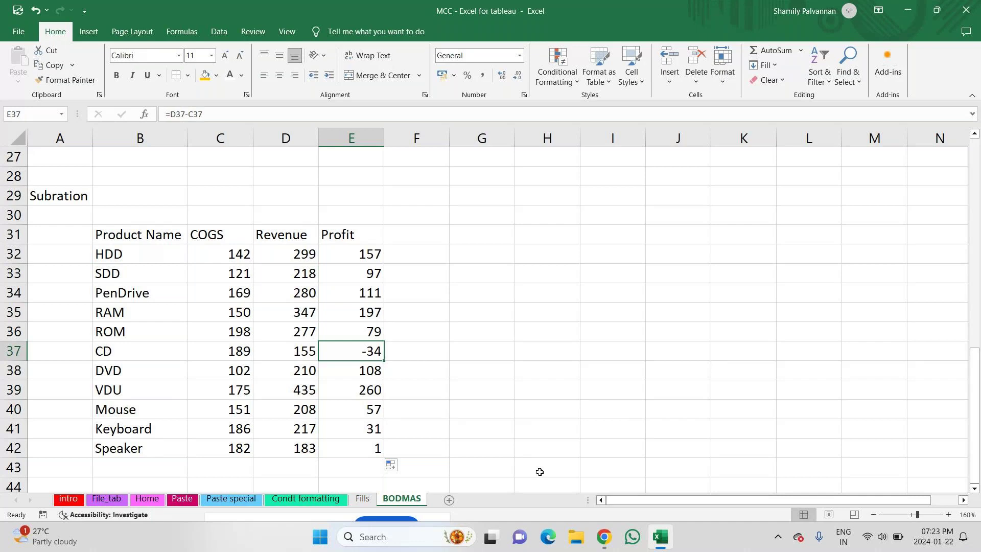
click(440, 351)
text(loss)
key(Return)
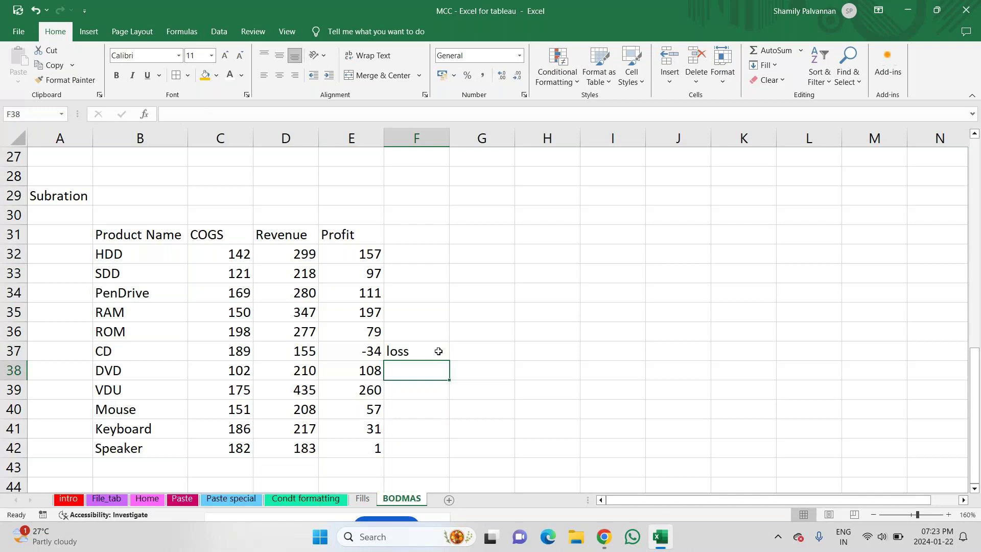
click(371, 246)
Add a Less Than 0 highlight rule to Profit cells E32:E42, shading negatives light red
drag(371, 246, 373, 447)
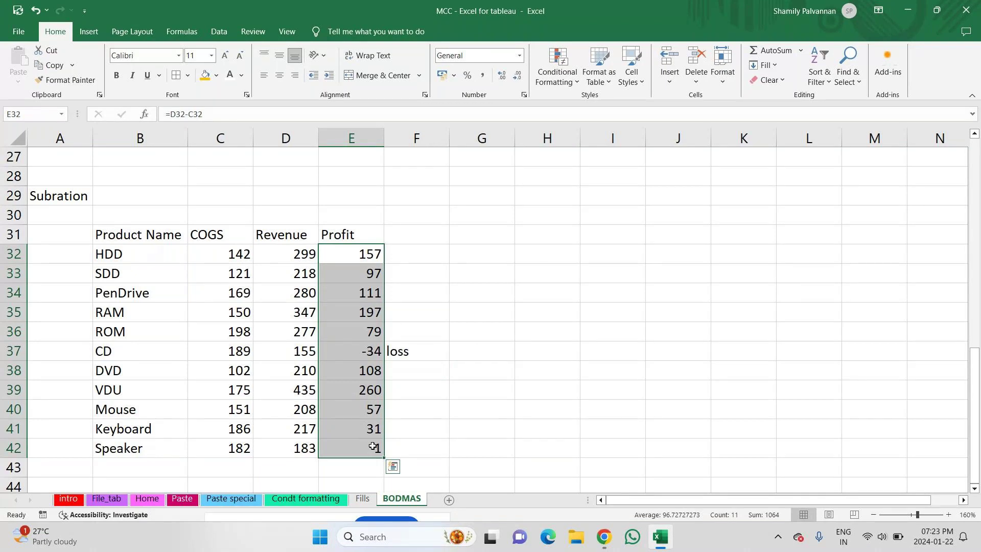
click(557, 67)
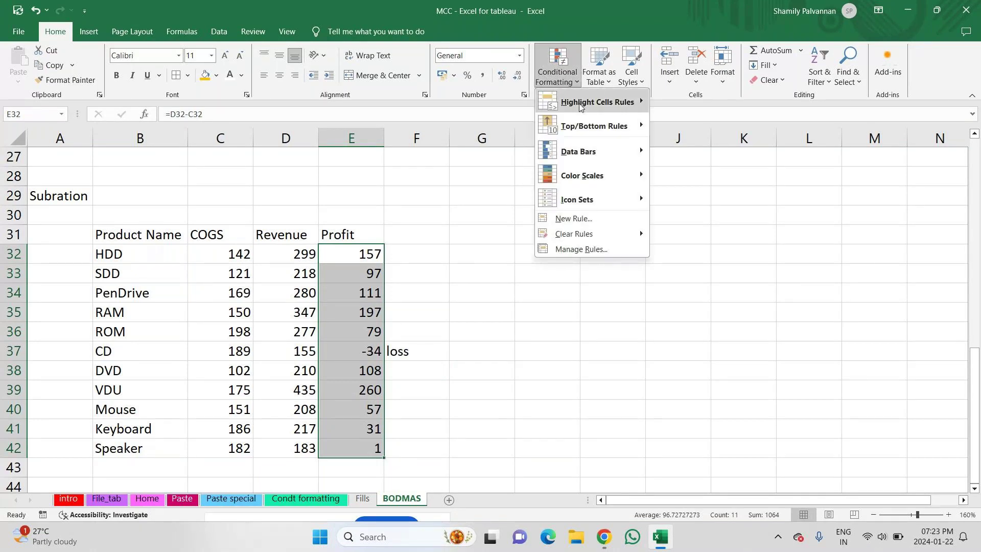
mouse_move(583, 111)
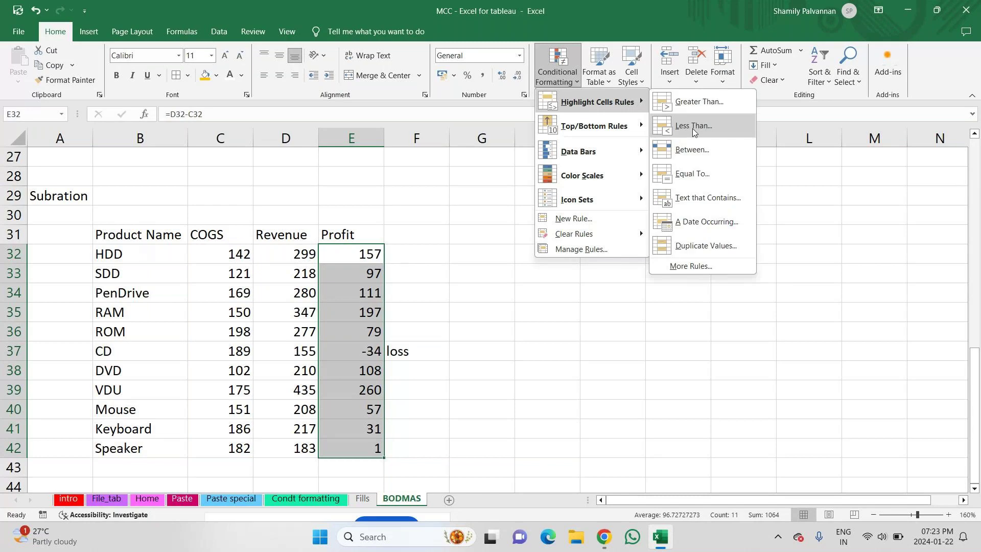
click(696, 125)
key(BackSpace)
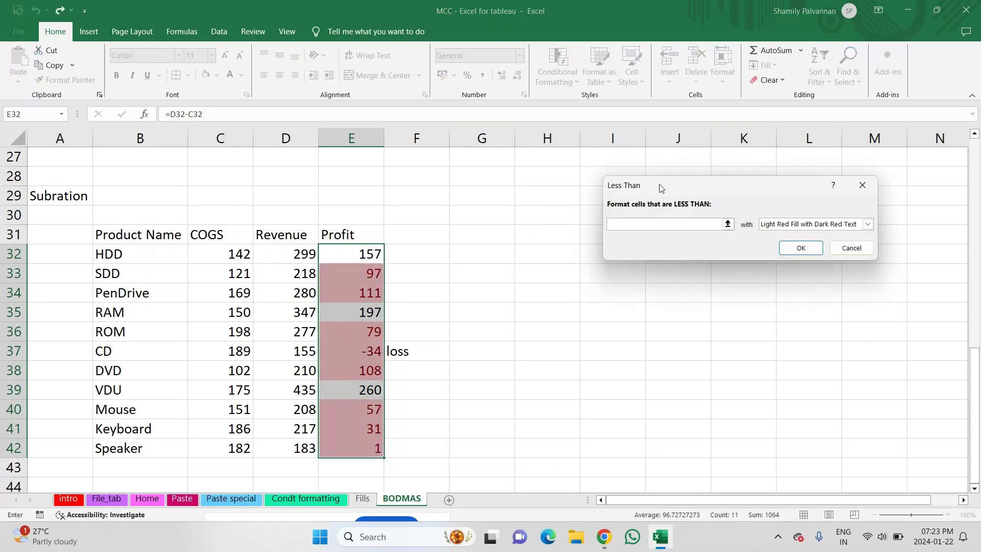
text(0)
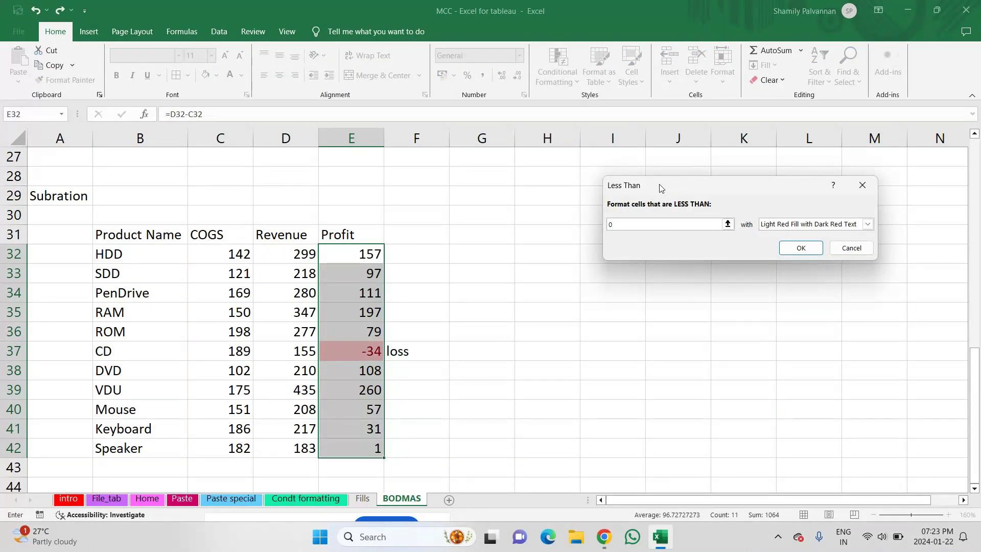
click(799, 245)
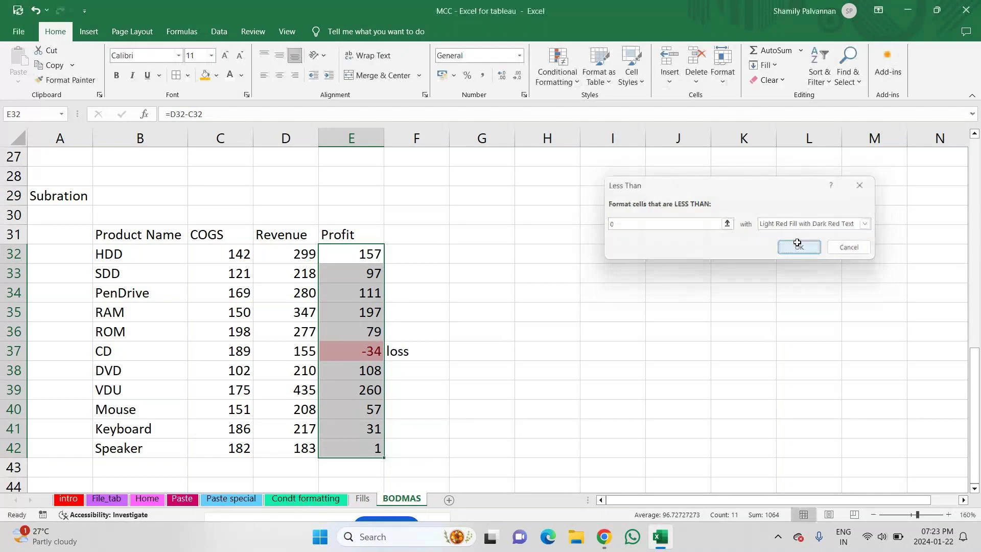
click(565, 358)
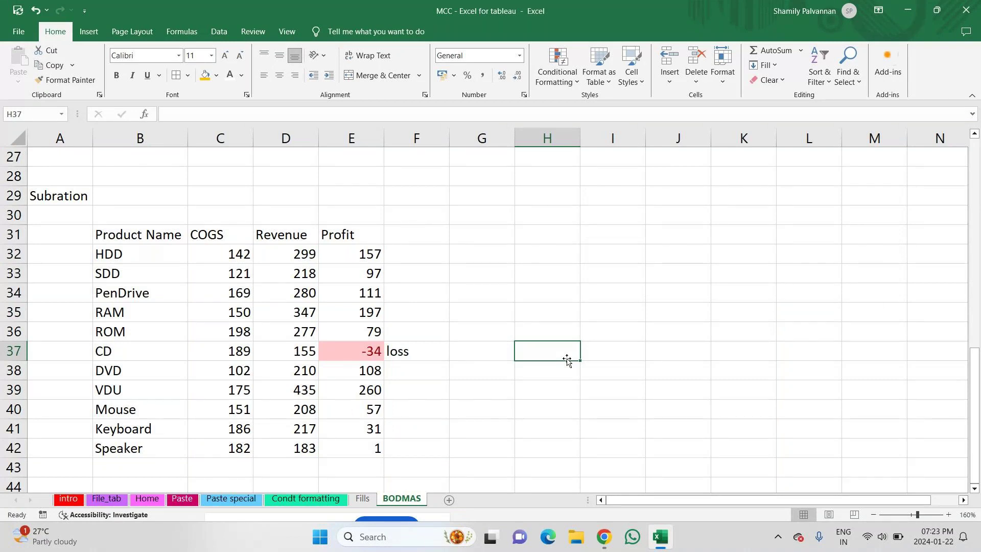
Copy the Product Name list, HDD through Speaker, and paste it at B47
click(59, 195)
drag(143, 234, 145, 292)
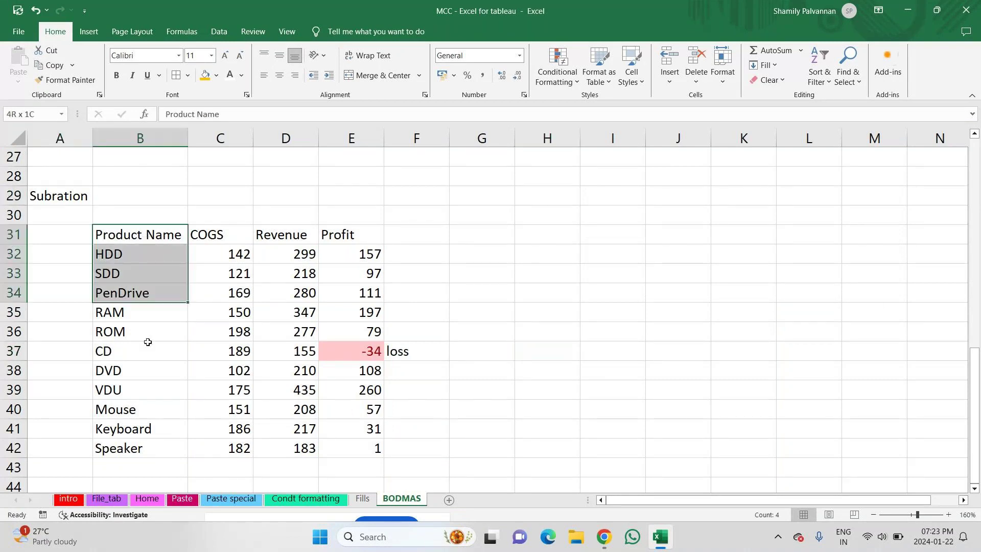
drag(148, 342, 145, 448)
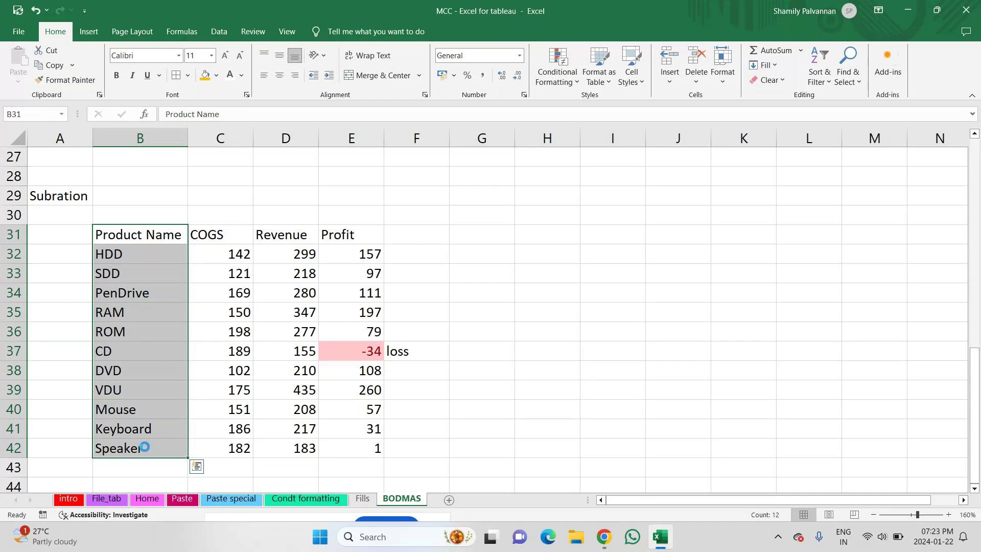
key(ctrl+c)
key(Down)
key(Down)
key(Down)
key(Down)
key(Down)
key(Down)
key(Down)
key(Down)
key(Down)
key(Down)
key(Down)
key(Down)
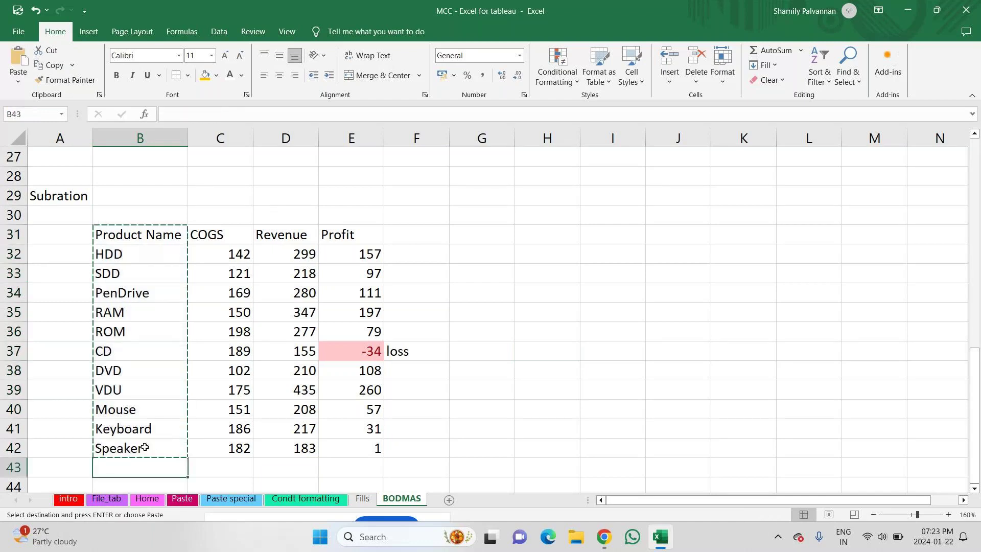
key(Down)
key(Down)
key(Down)
key(Down)
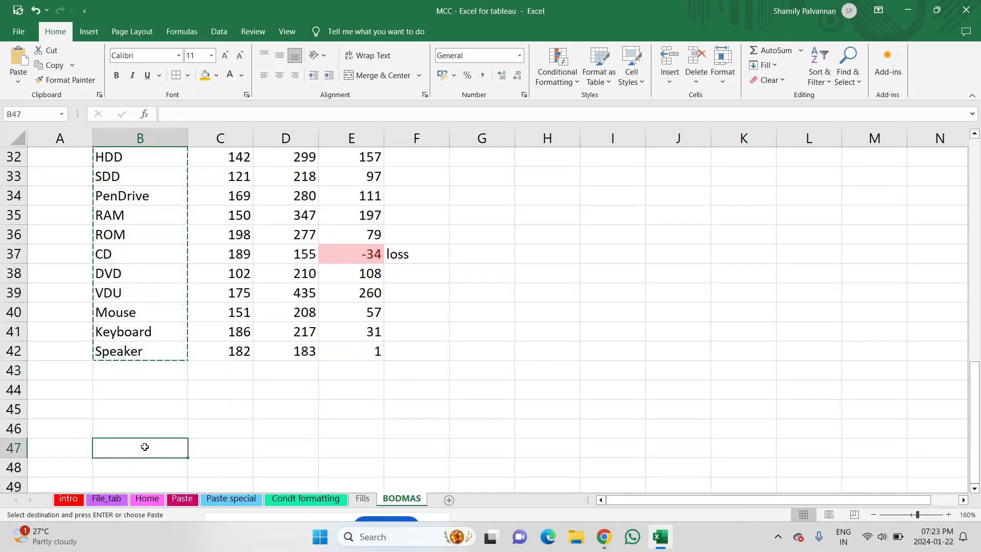
key(ctrl+v)
key(Up)
key(Left)
key(Up)
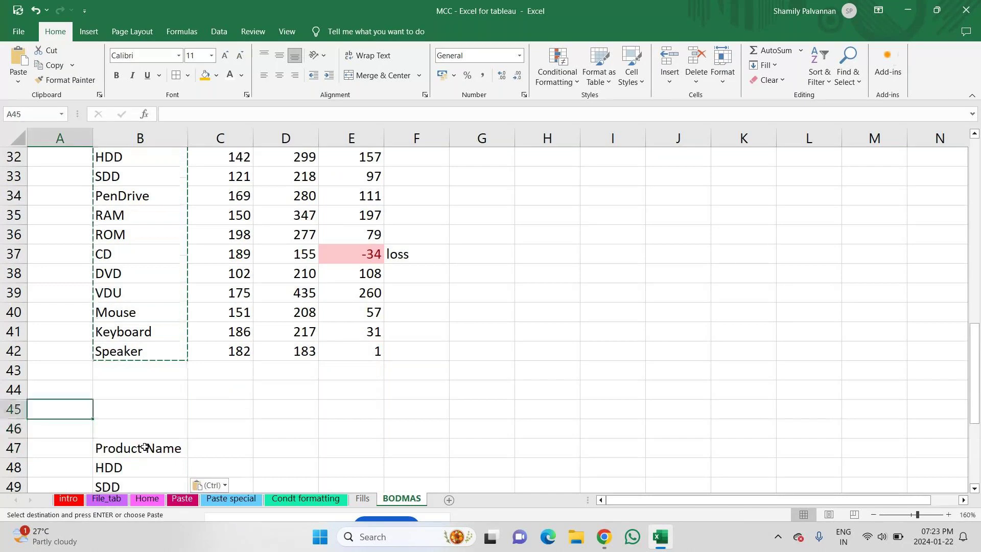
key(Escape)
Type the heading 'Multiplication' in A45
text(Mu)
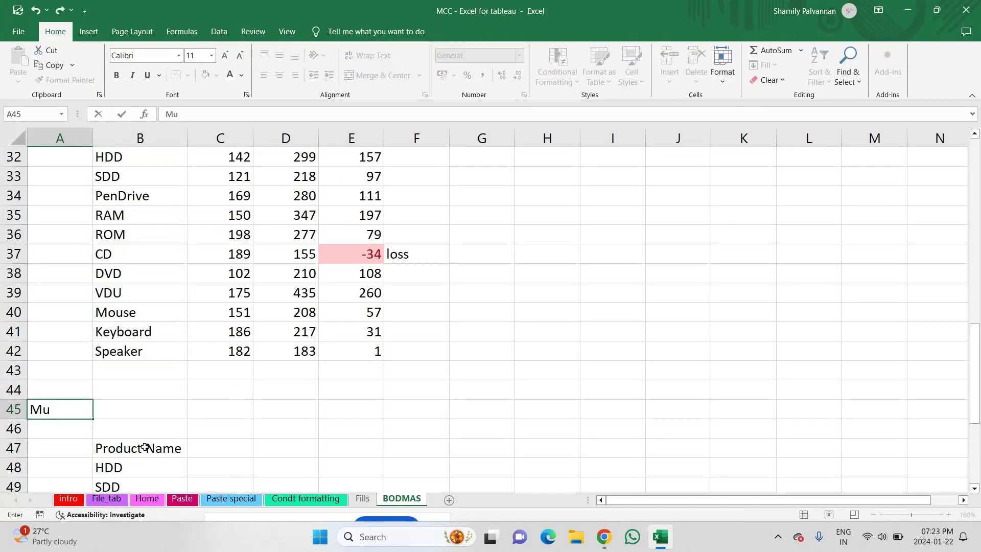
text(ltiplication)
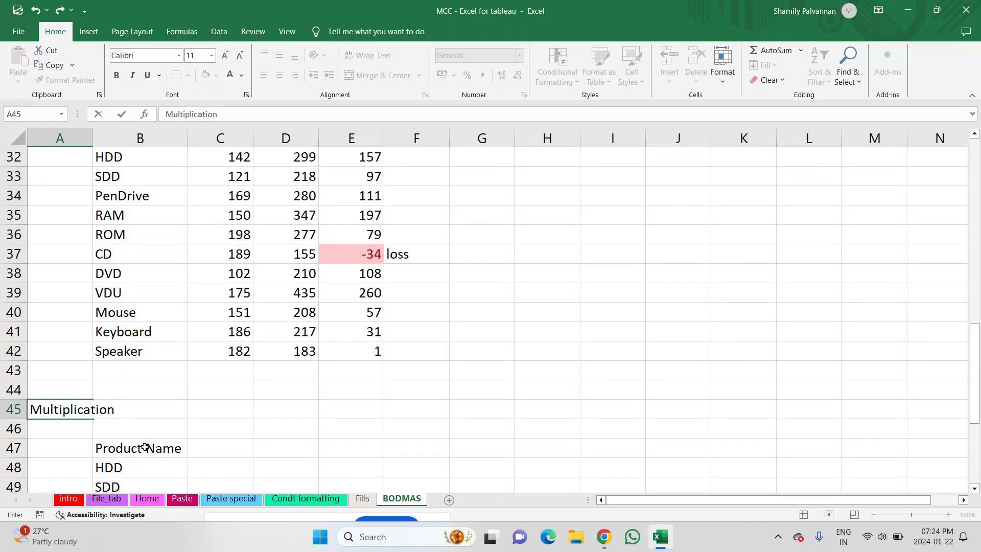
key(Return)
key(Return)
key(Return)
key(Return)
key(Return)
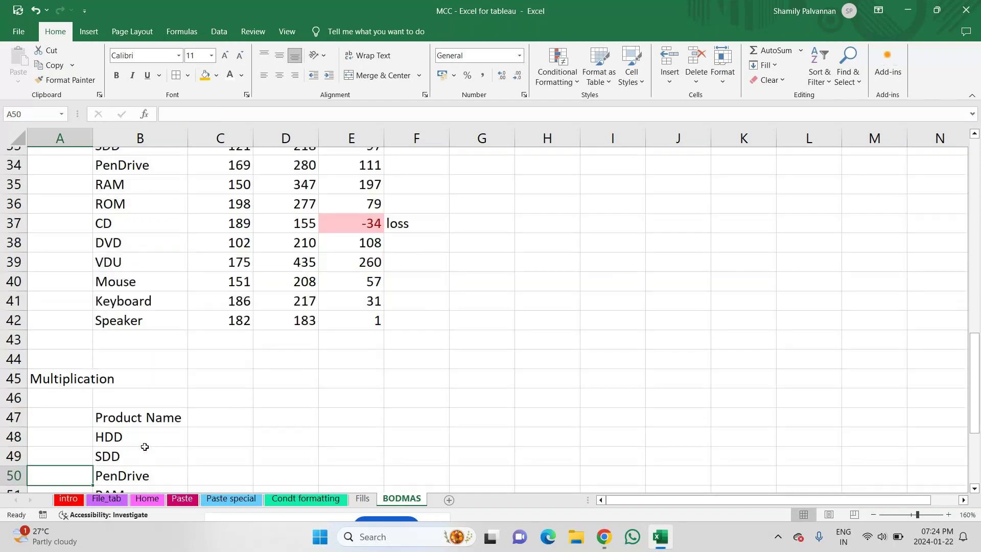
key(Return)
key(Return)
key(Return)
key(Return)
key(Return)
key(Return)
key(Return)
key(Return)
key(Return)
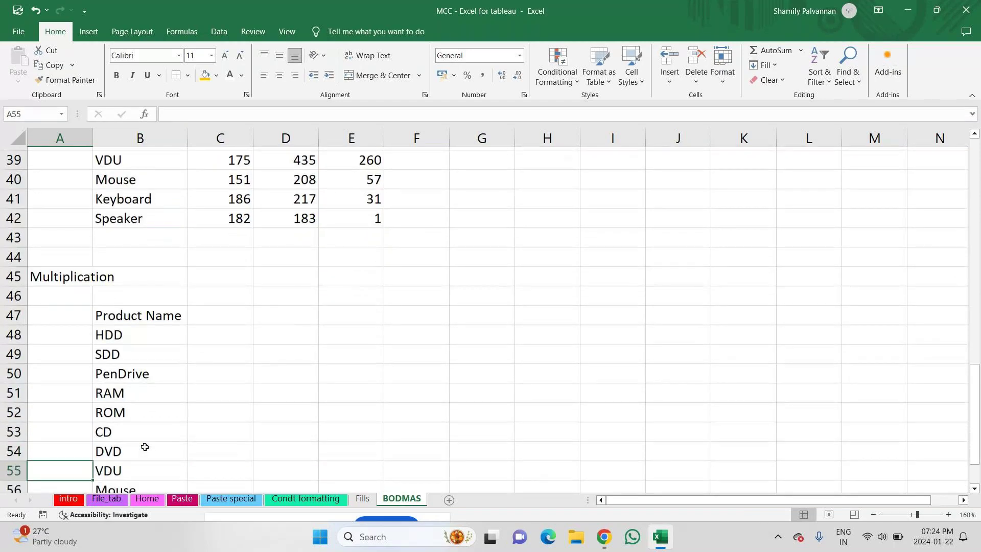
click(218, 215)
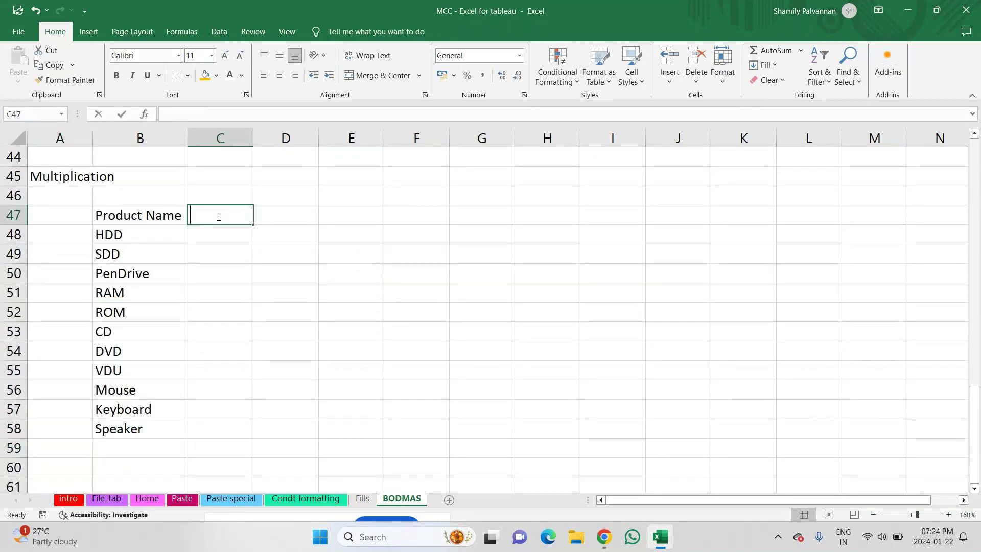
Enter the column headers 'Qntry' and 'SP' side by side
text(Qntry)
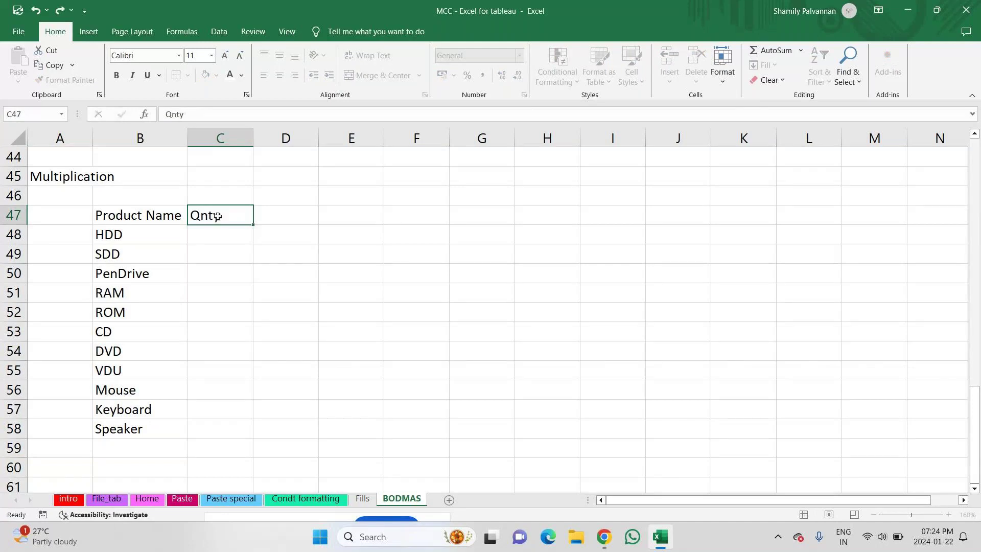
key(Tab)
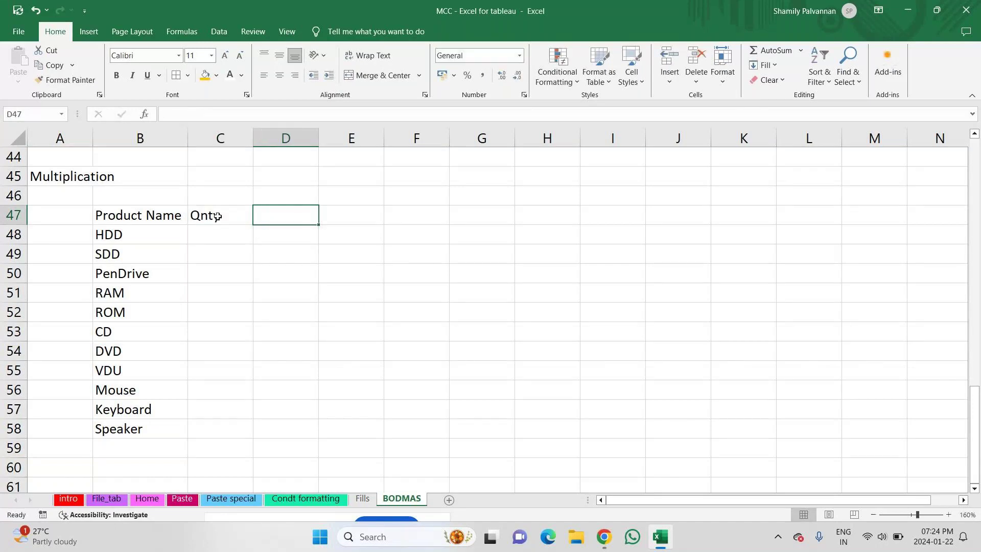
text(SP)
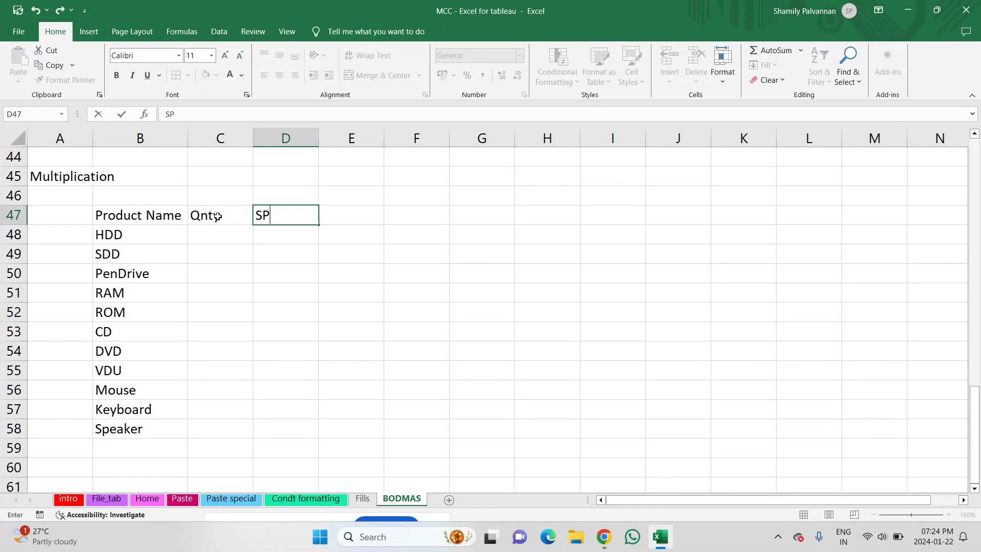
key(Return)
Put =RANDBETWEEN(50,100) in C48 and fill it down to C58
key(F2)
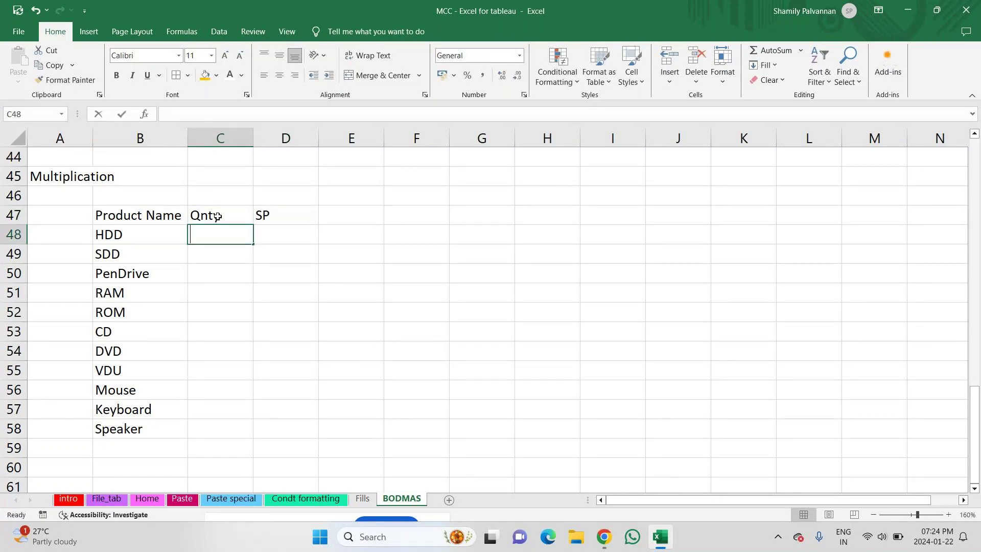
text(=rand)
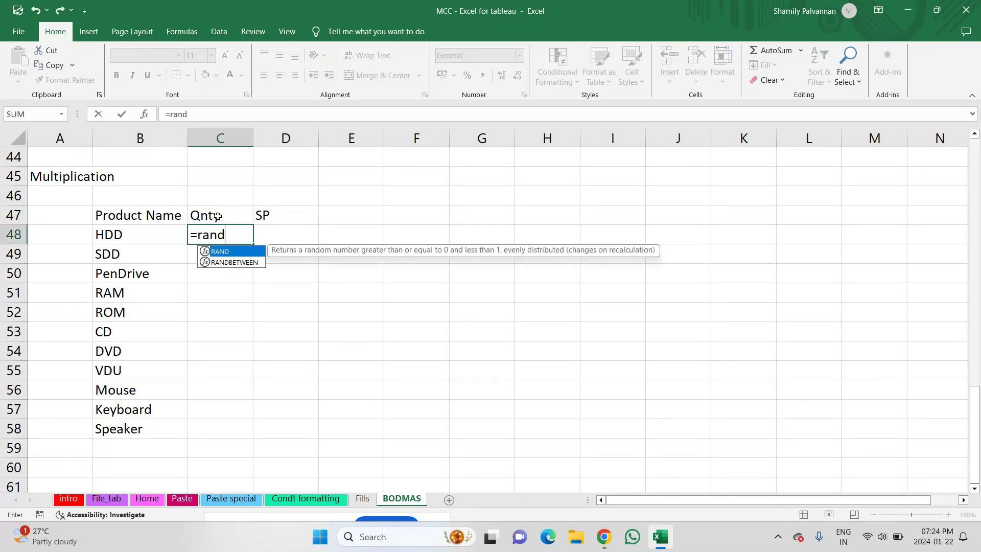
key(Down)
key(Tab)
text(50,100))
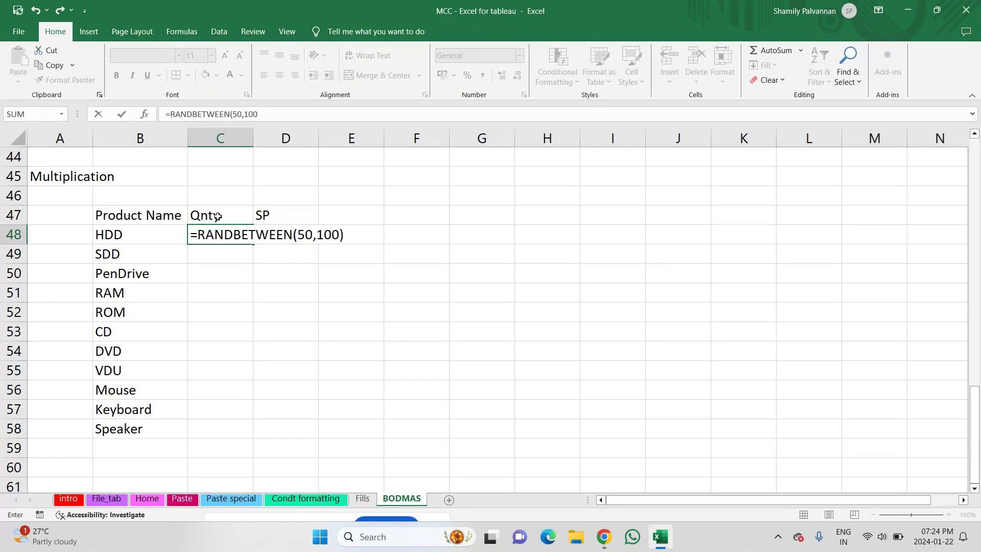
key(Return)
drag(241, 235, 254, 245)
double_click(254, 246)
Put =RANDBETWEEN(900,2000) in D48 and fill it down to D58
click(274, 237)
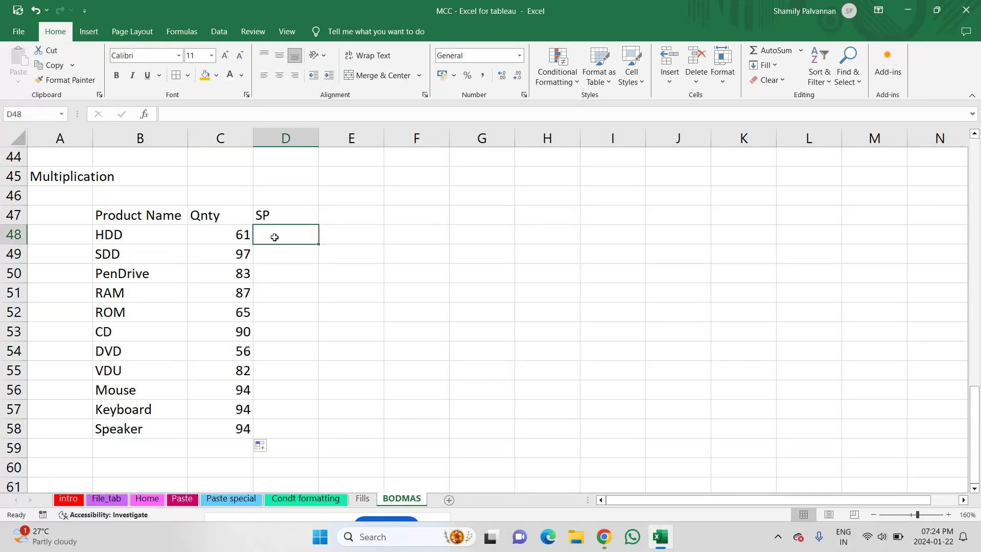
text(=ra)
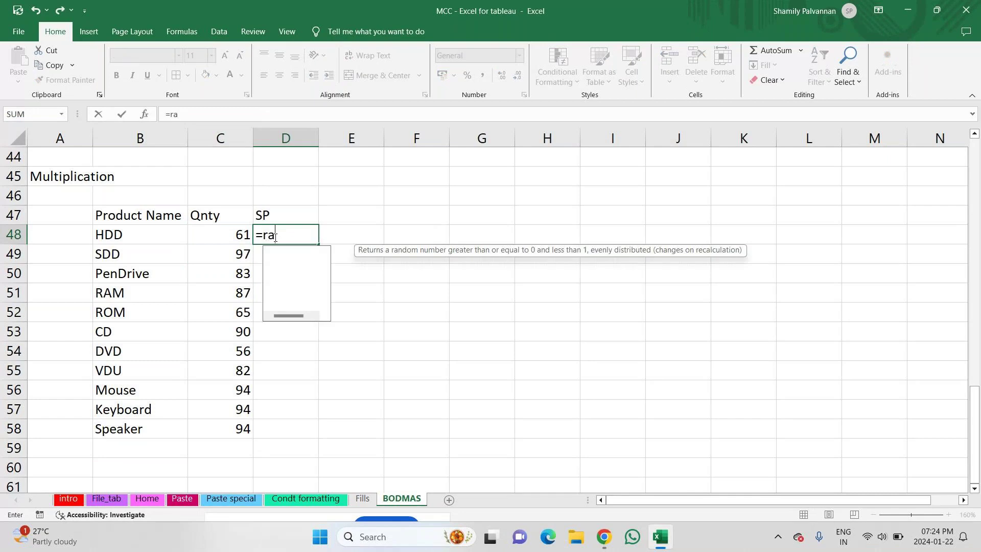
text(nd)
key(Down)
key(Tab)
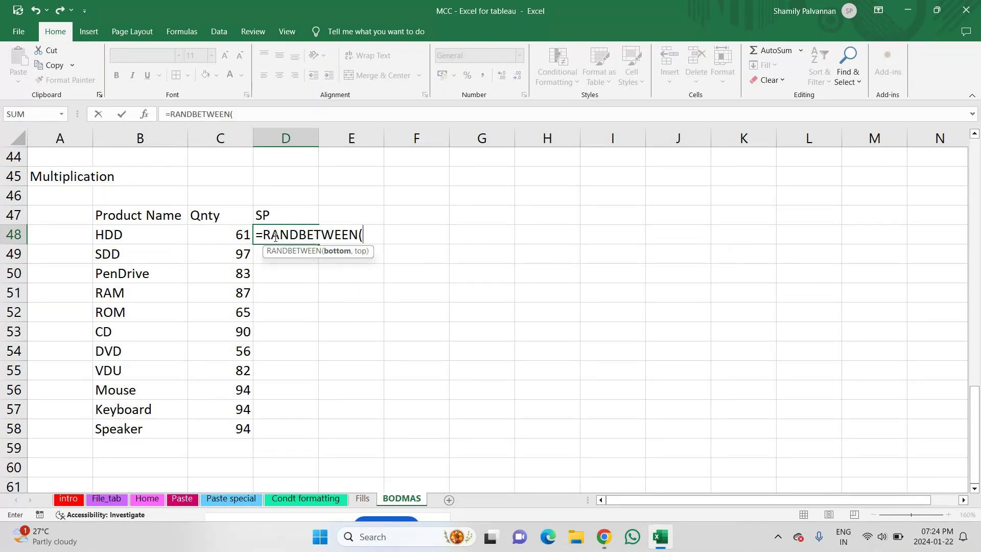
text(900,)
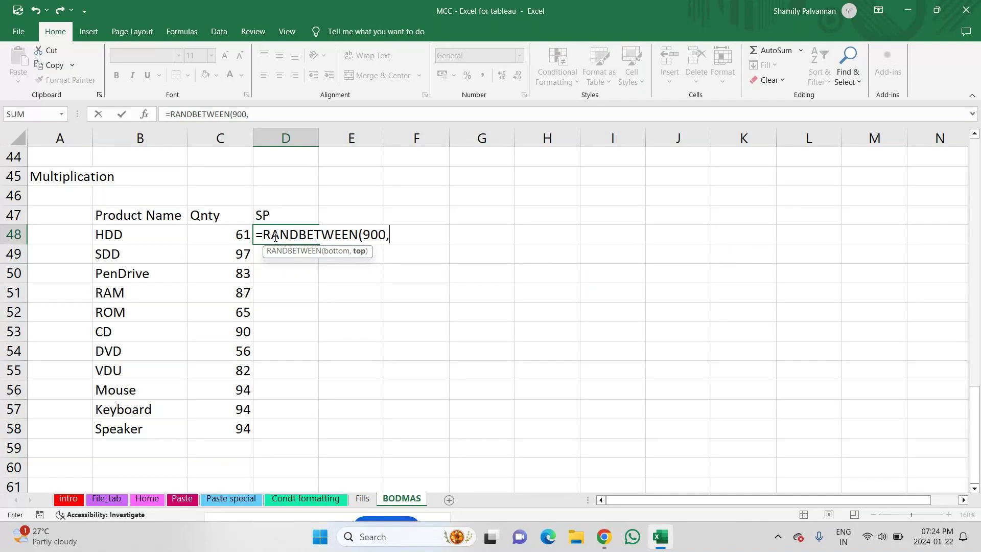
text(2000)
key(Return)
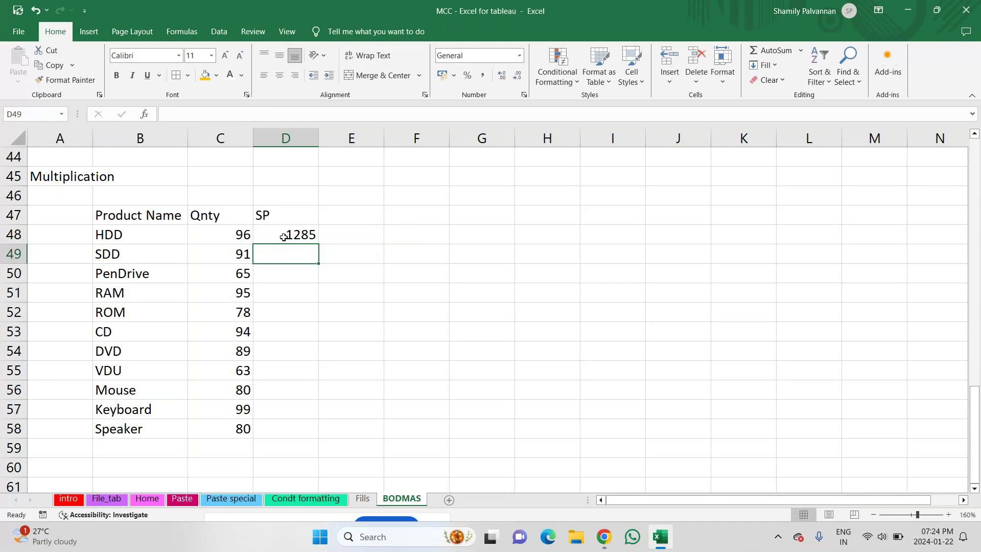
click(288, 236)
drag(320, 244, 321, 244)
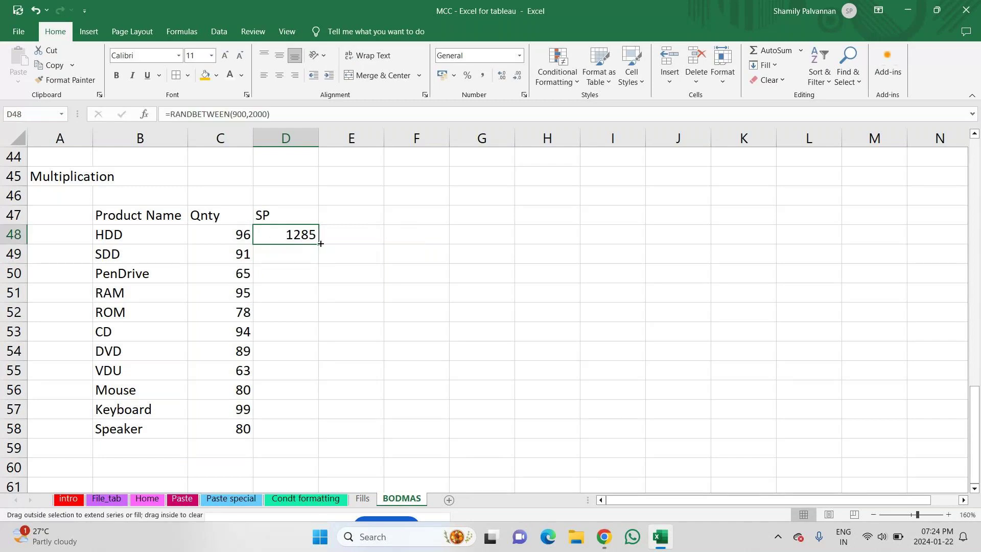
double_click(321, 244)
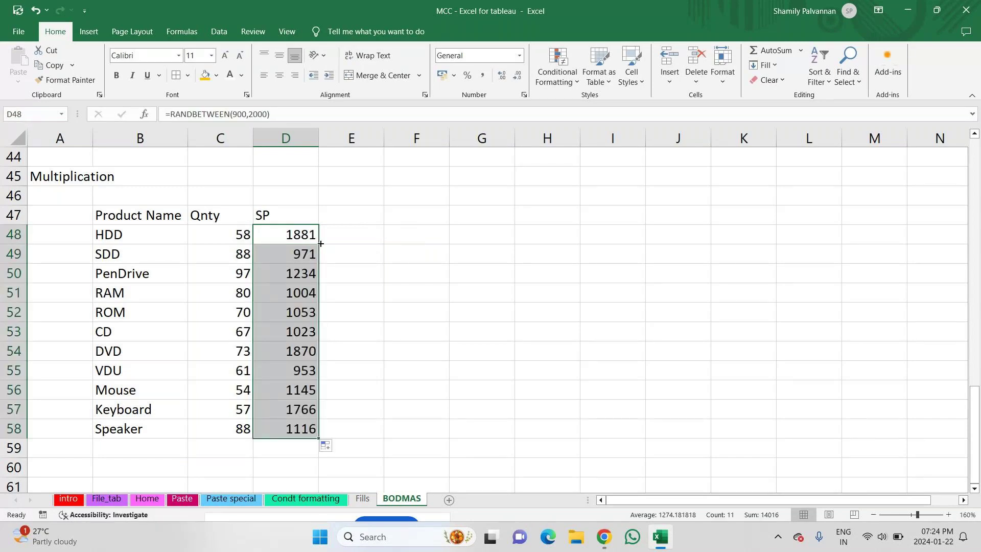
Copy C48:D58 and choose Paste Special with Values
key(shift+Left)
key(ctrl+c)
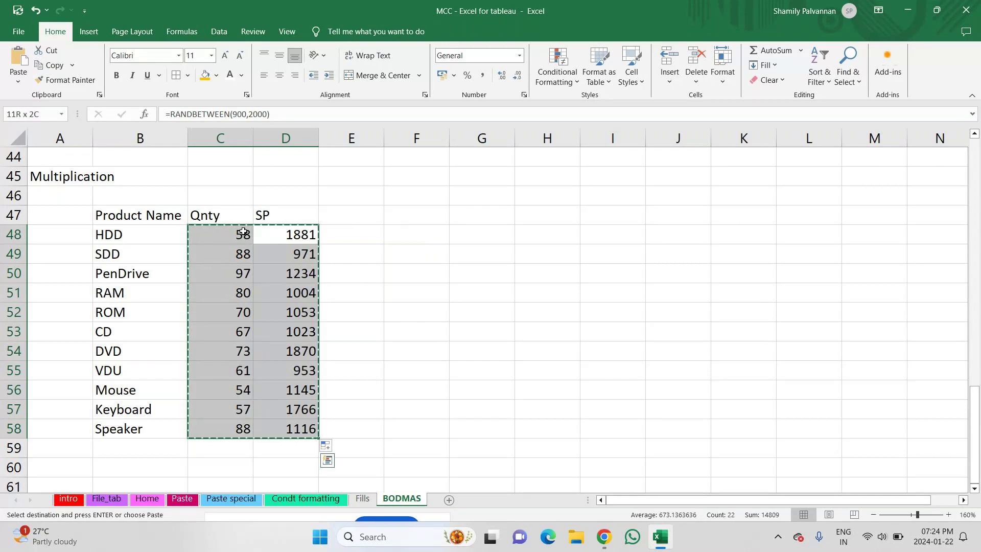
key(ctrl+alt+v)
key(v)
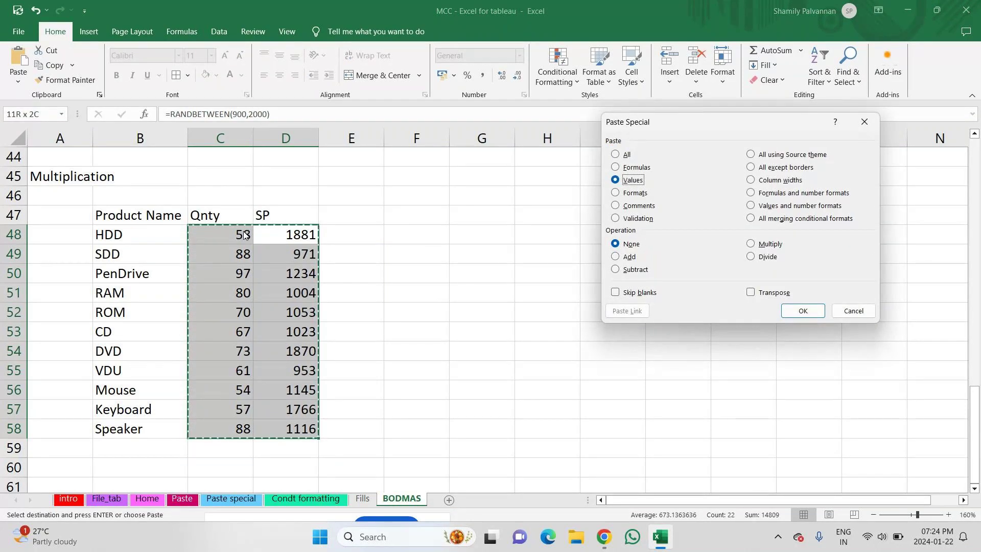
Paste the Qnty and SP figures back as fixed values and add a 'Revenue' header in E47
key(Return)
key(Escape)
click(347, 218)
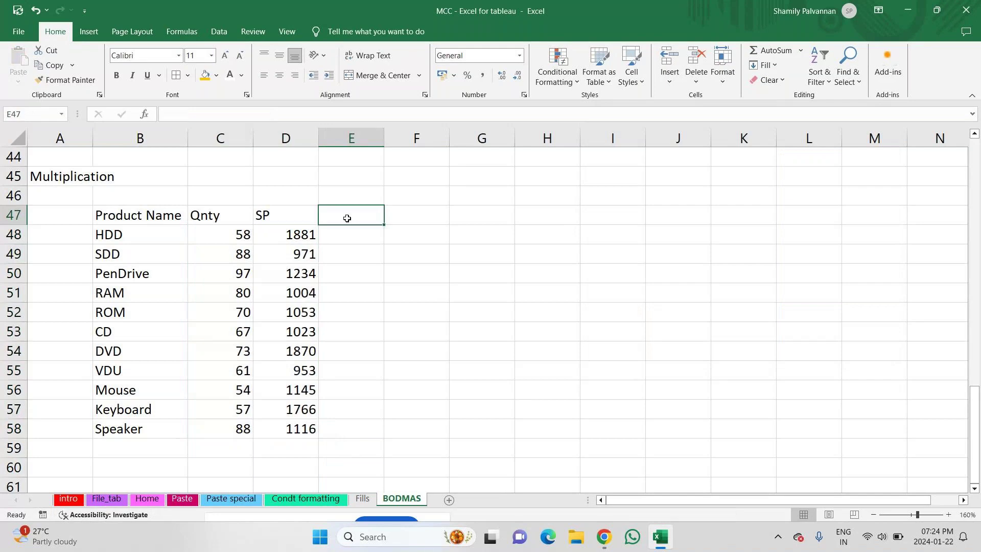
double_click(348, 218)
text(Revenue)
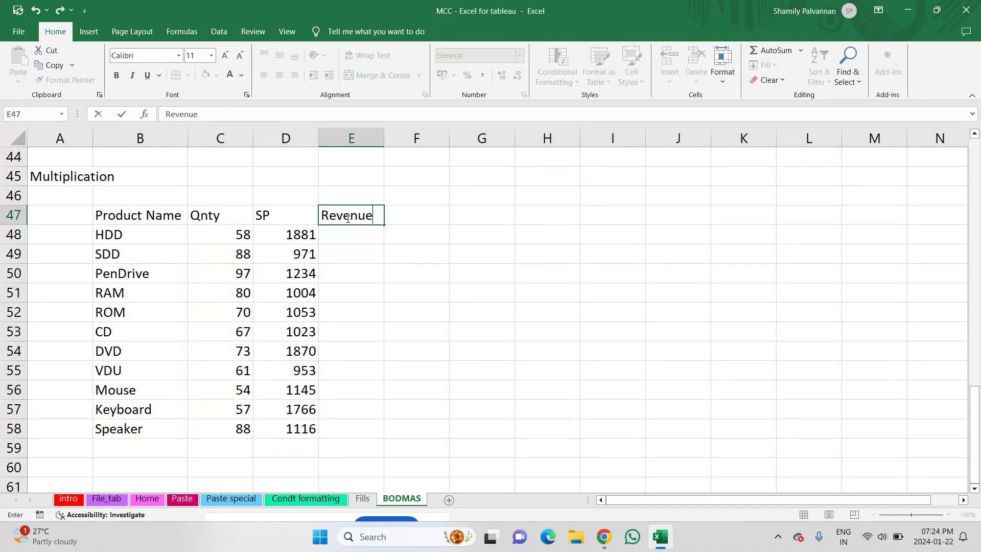
key(Return)
Enter =C48*D48 in E48 so HDD revenue shows 109098
text(=)
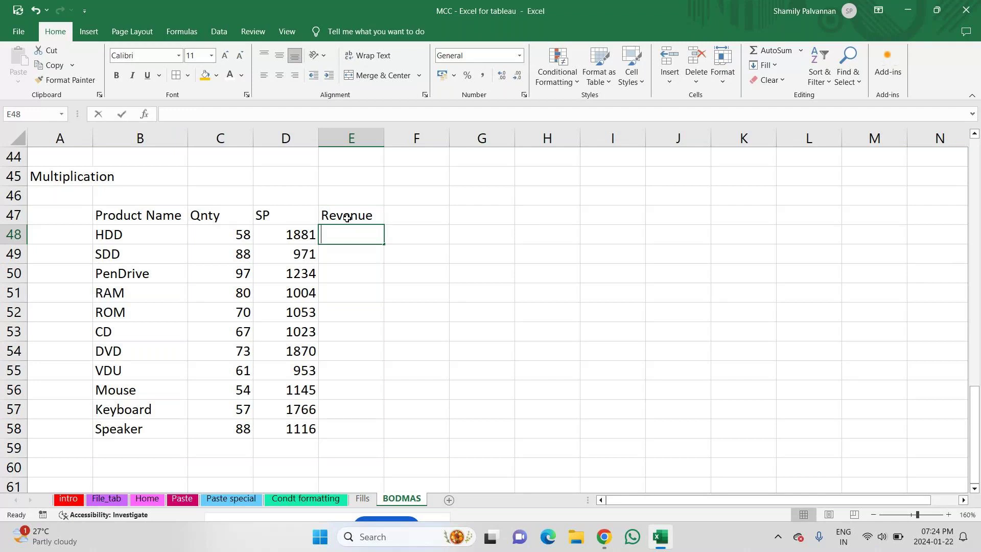
click(299, 236)
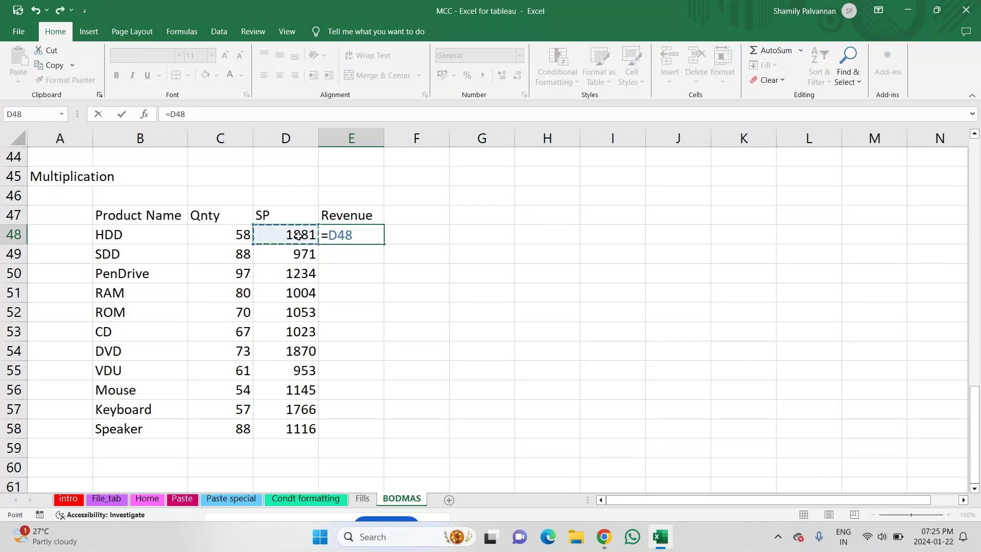
text(*)
click(299, 236)
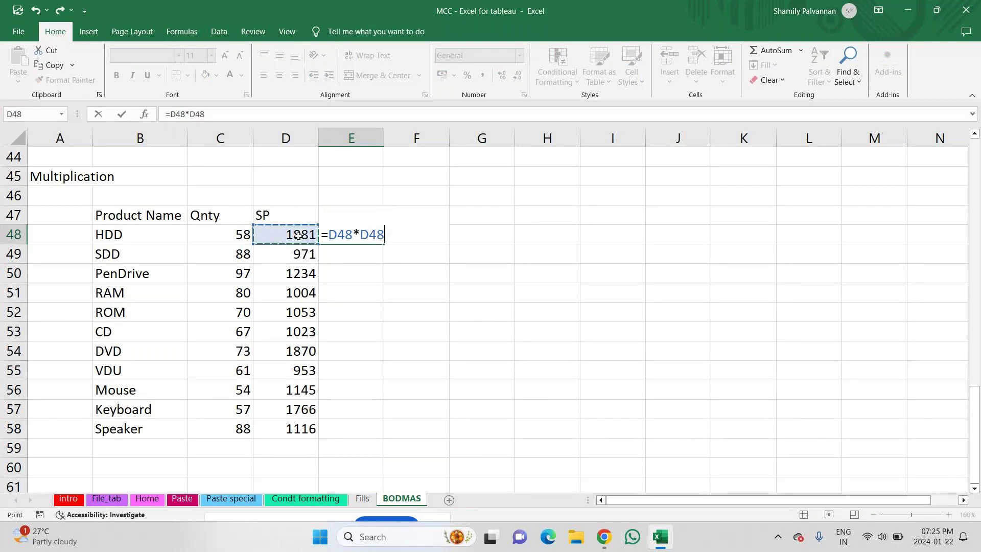
key(Left)
key(Return)
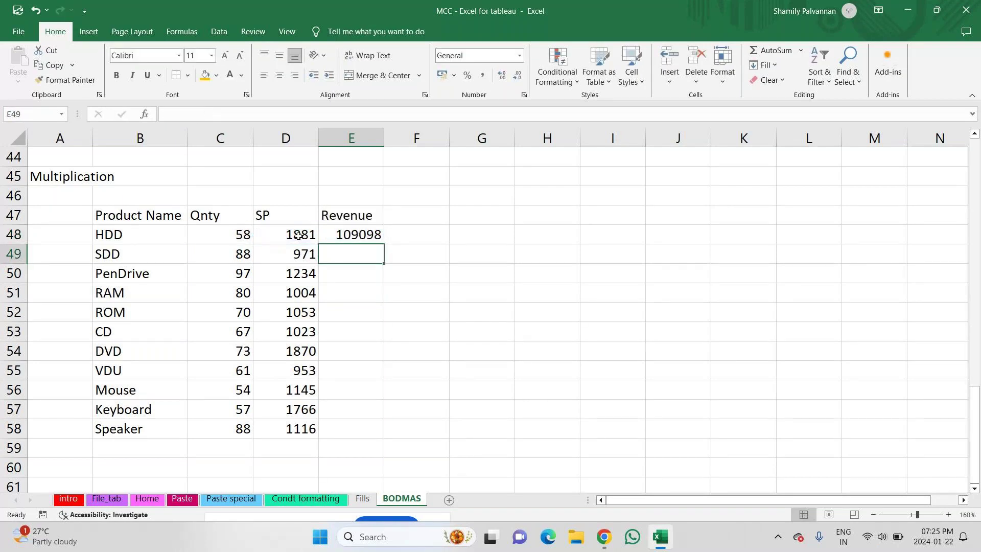
Enter =C49*D49 in E49 so SDD revenue shows 85448
text(=)
key(Left)
key(Left)
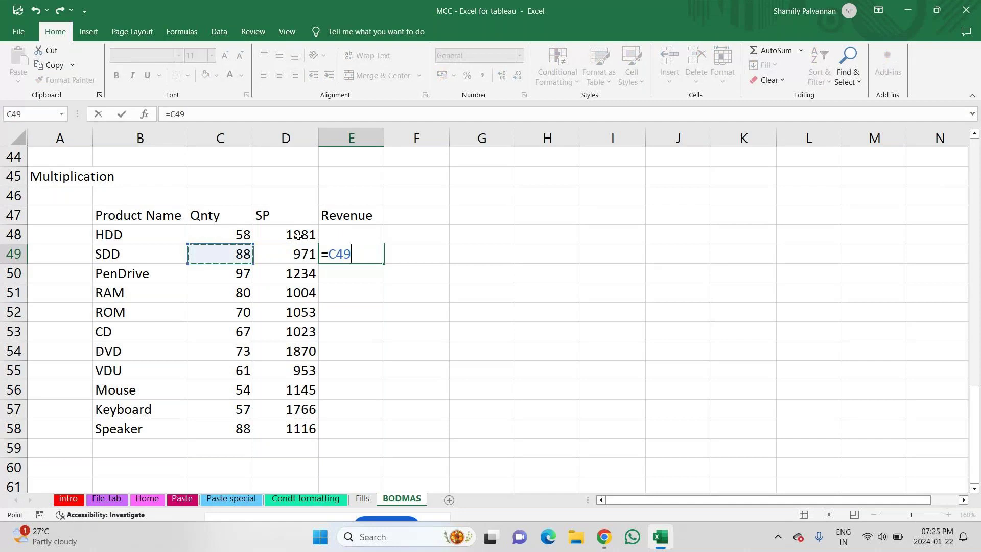
text(*)
key(Right)
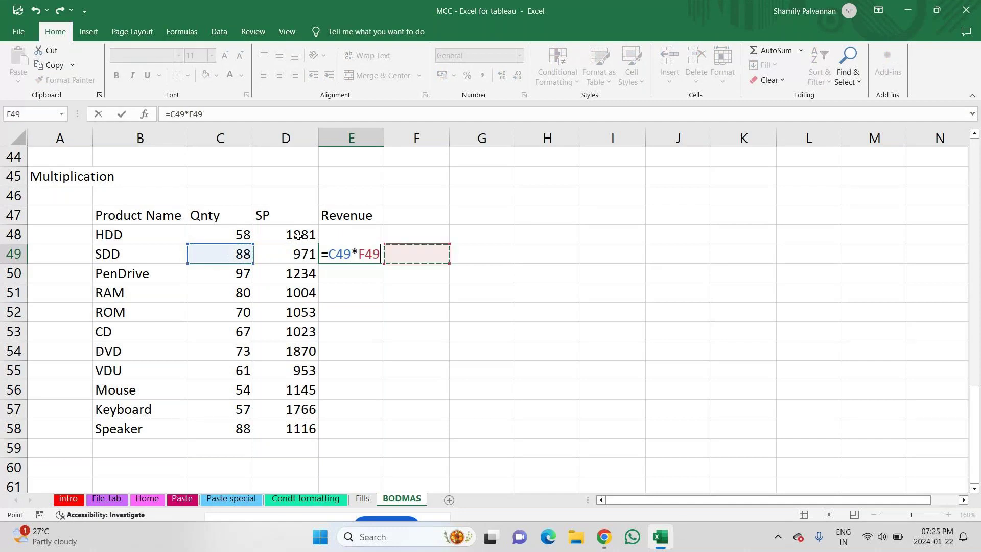
key(Left)
key(Left)
key(Return)
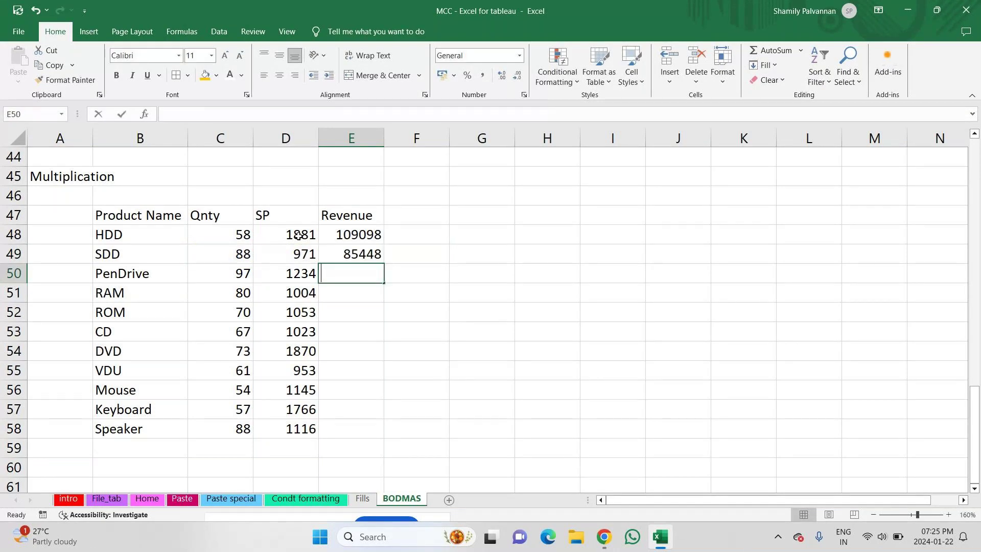
text(=p)
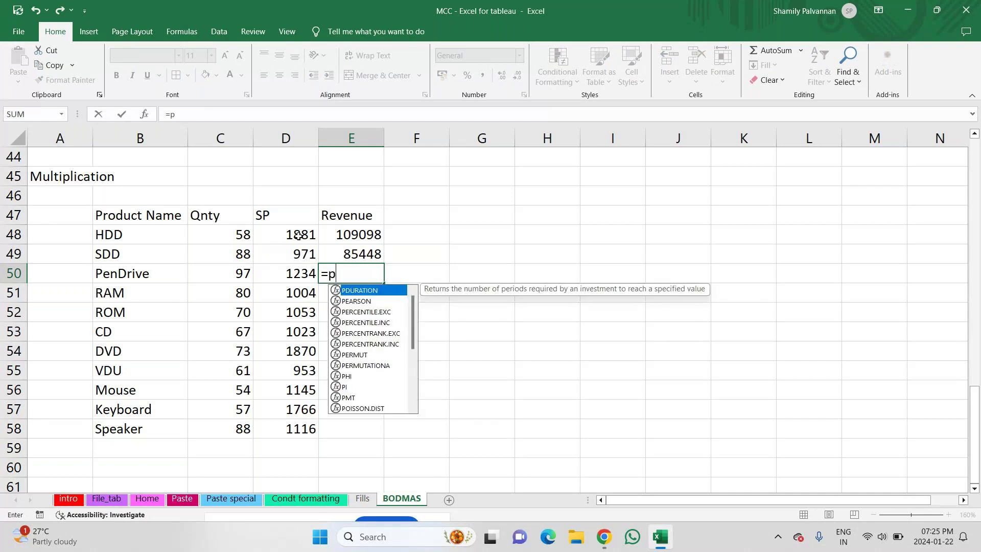
text(rod)
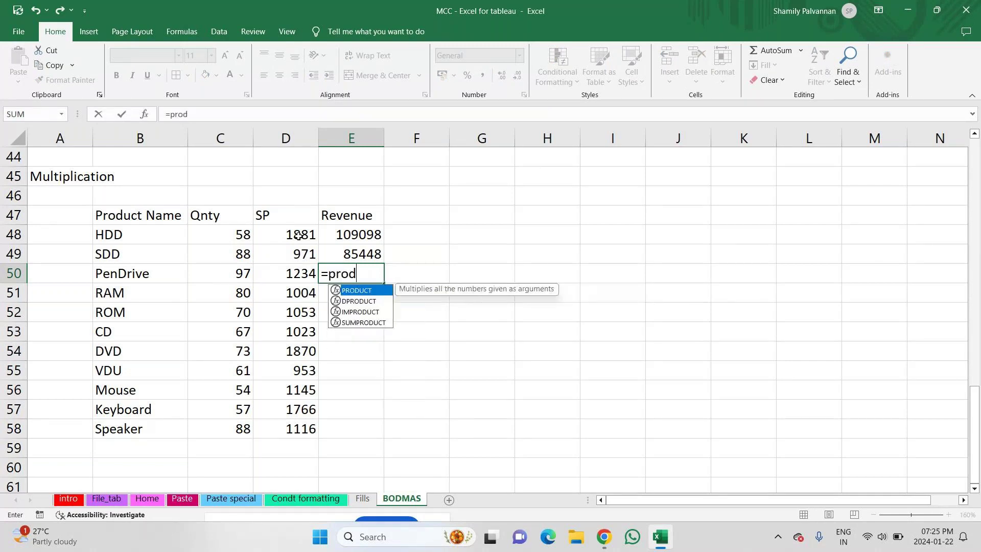
Complete =PRODUCT(C50:D50) as the PenDrive revenue formula
key(Tab)
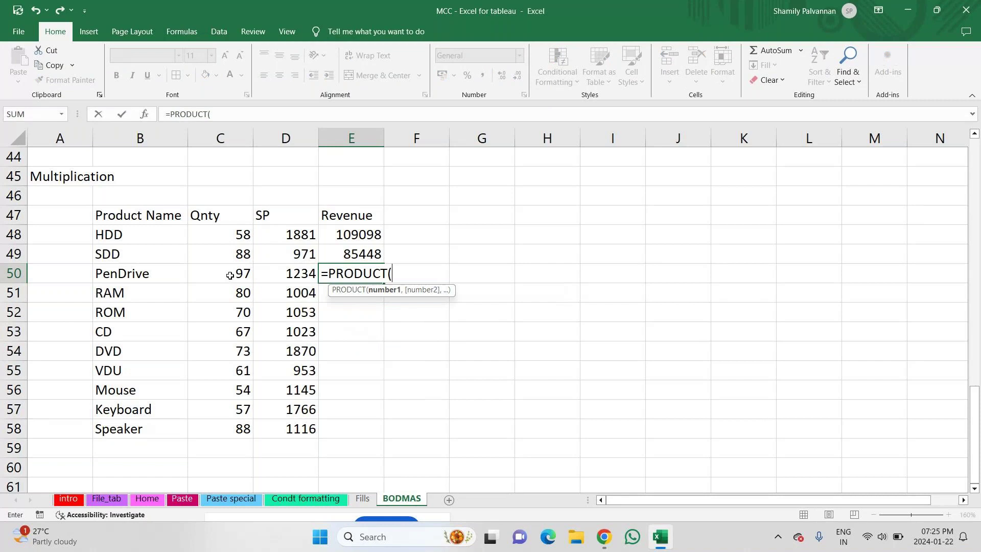
drag(230, 275, 289, 276)
text())
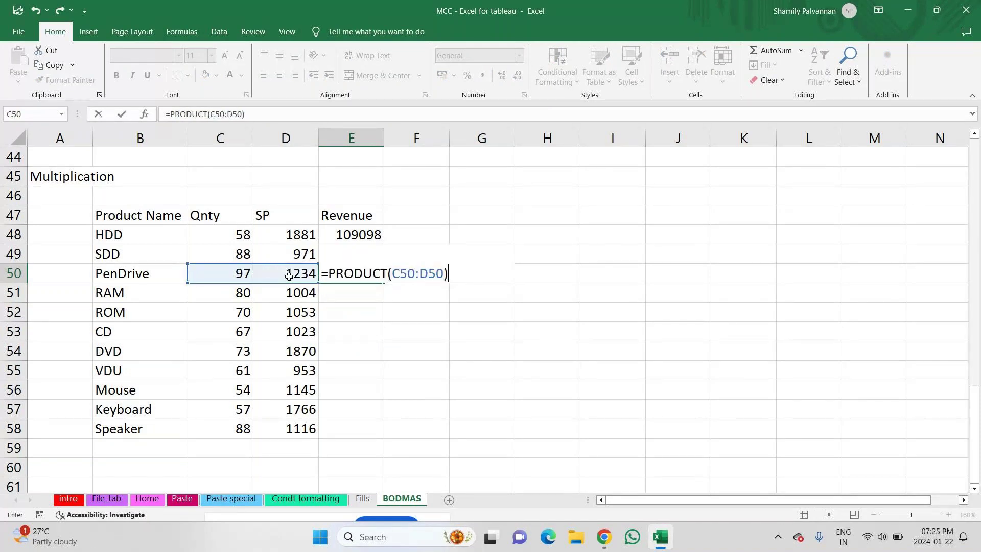
key(Return)
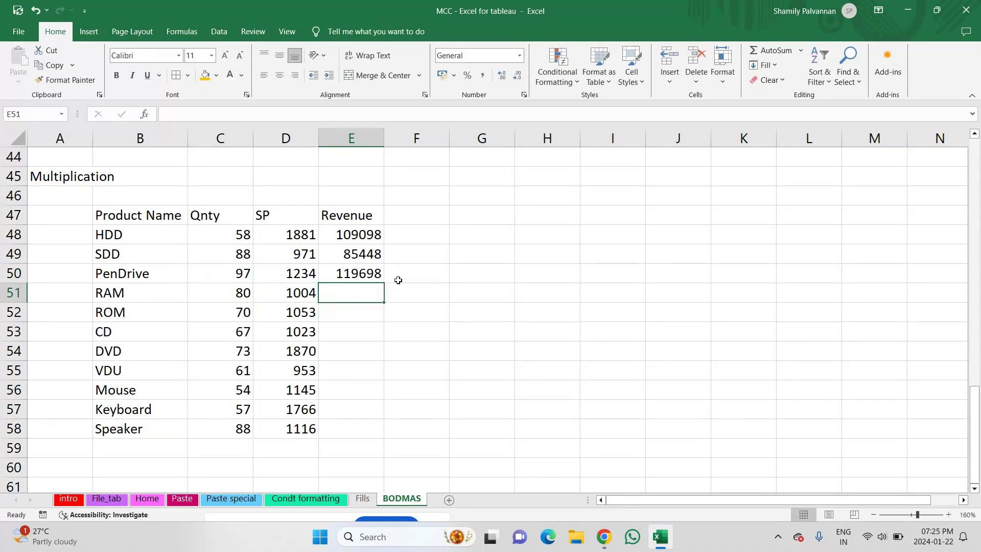
click(373, 277)
Enter =PRODUCT(C51:D51) for RAM (80320) and fill it down to Speaker (98208)
key(Down)
key(Down)
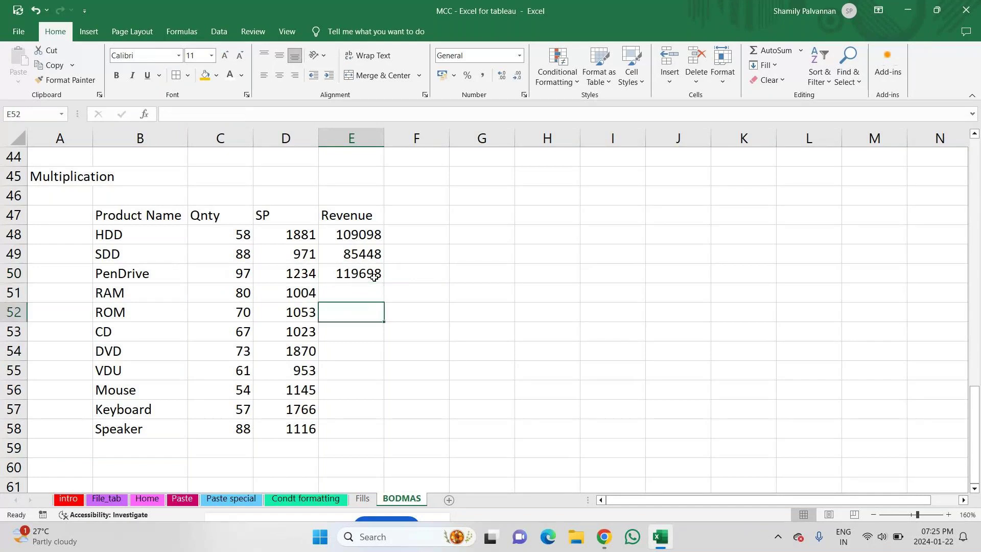
key(Up)
text(=)
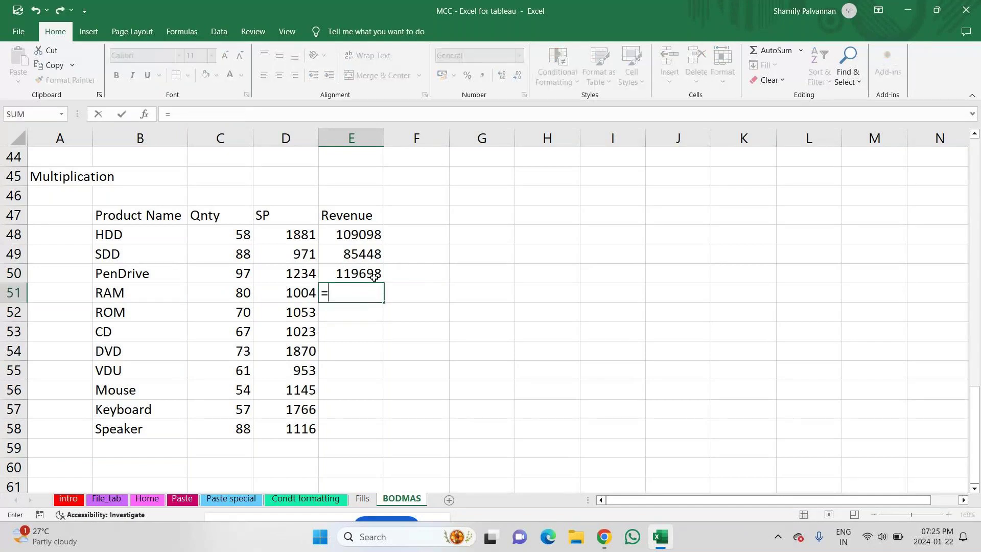
text(prod)
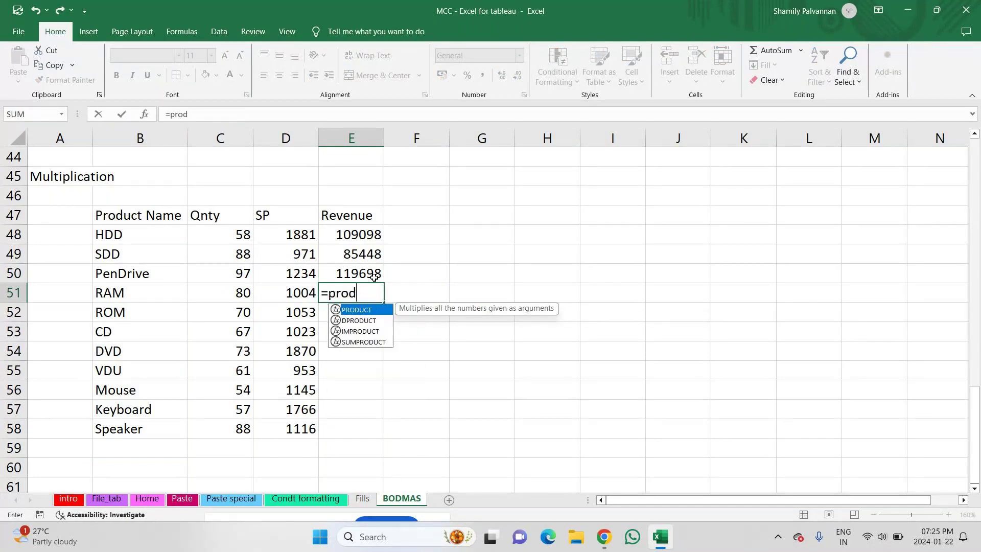
key(Tab)
drag(232, 292, 302, 292)
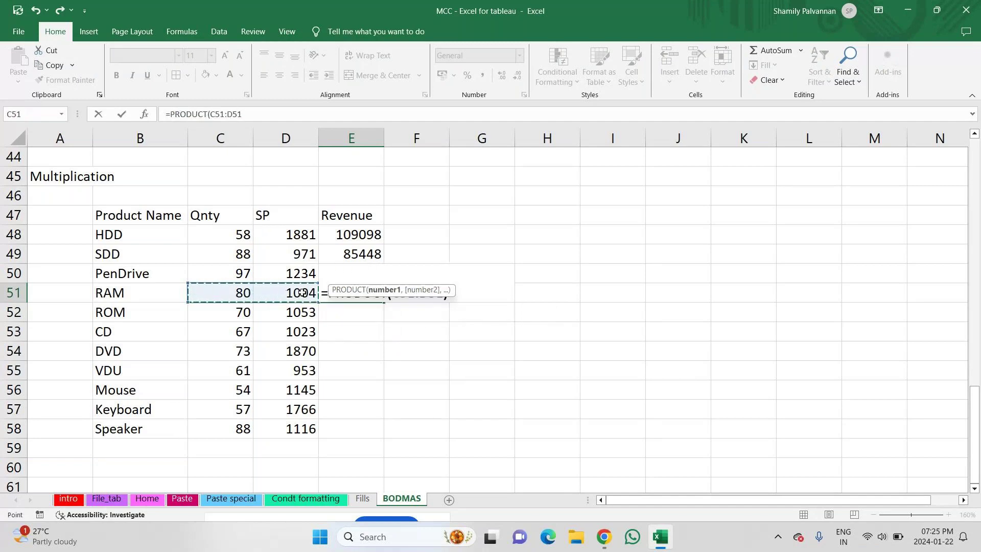
text())
key(Return)
click(380, 300)
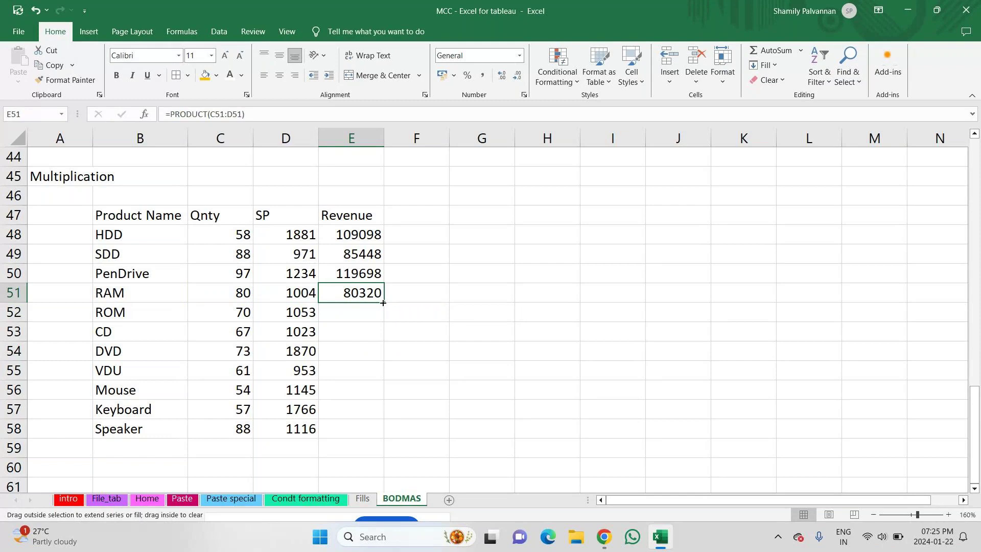
double_click(383, 303)
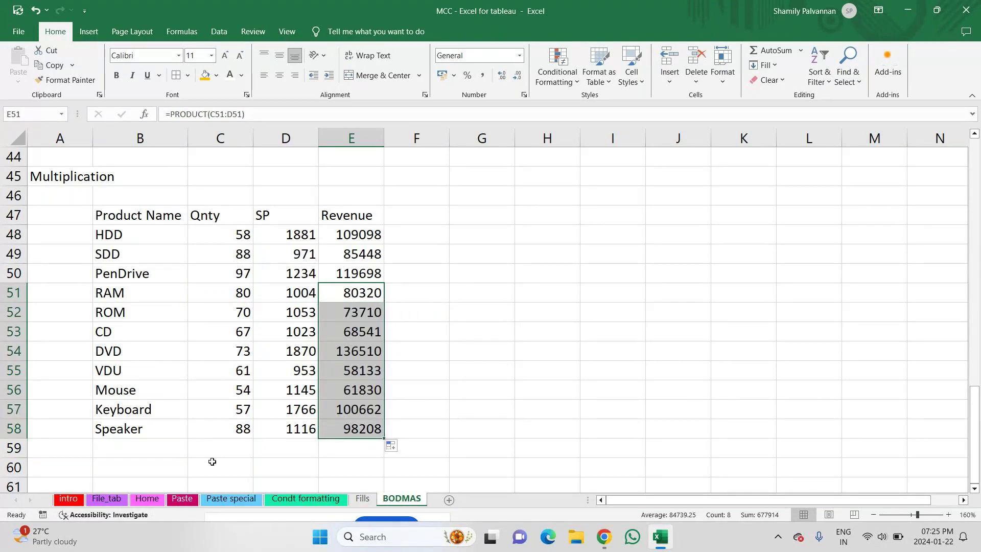
click(149, 469)
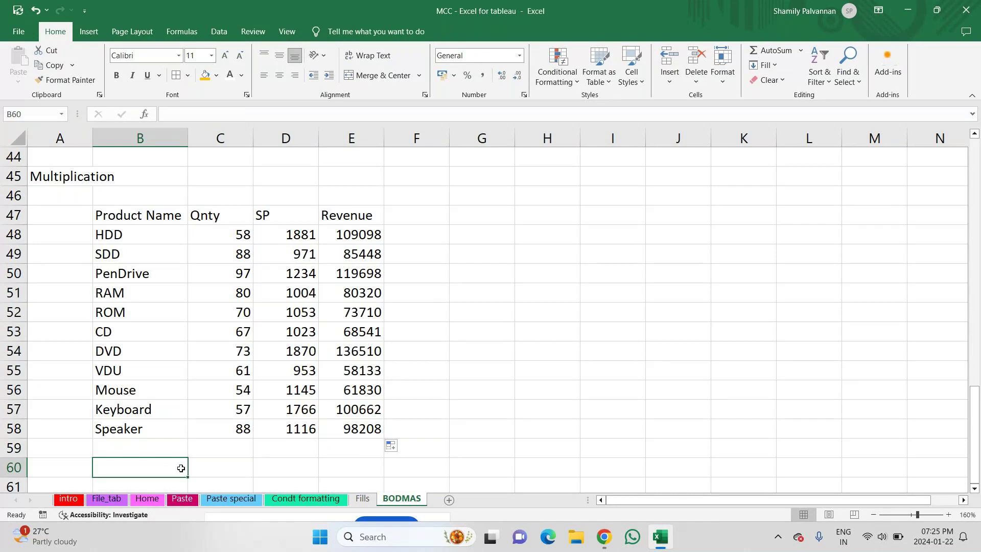
Label C60 'Total reveune' and AutoSum E60 to =SUM(E48:E58), giving 992158
click(208, 475)
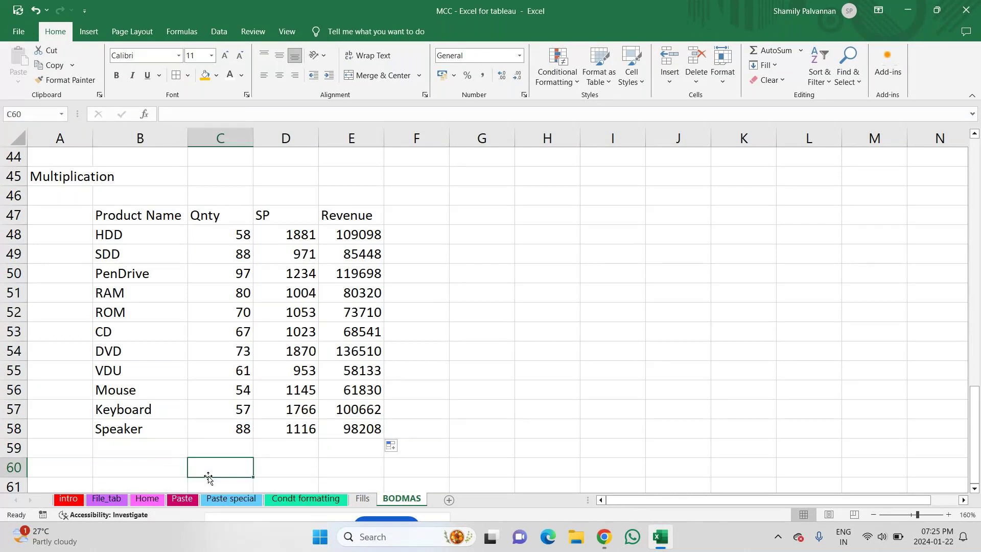
text(Total )
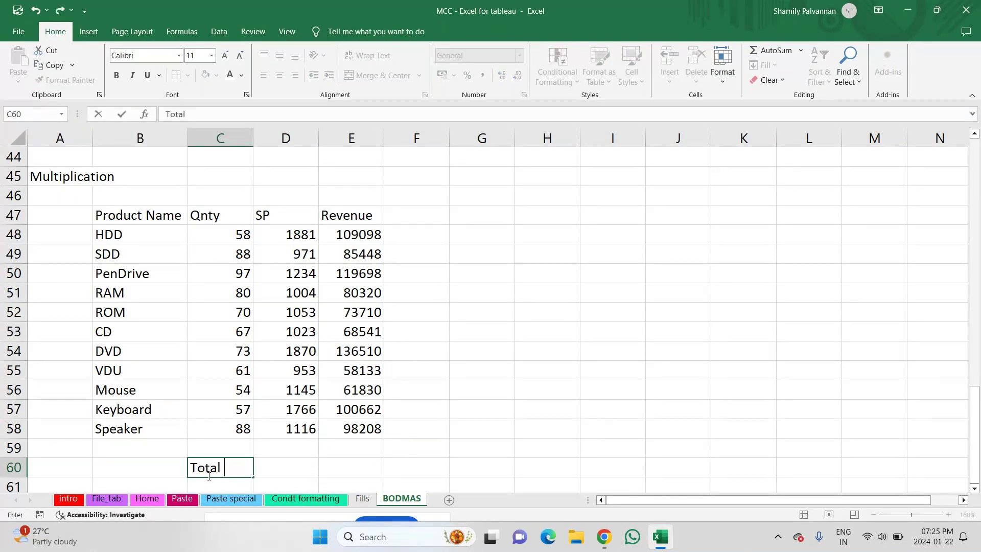
text(reveune)
key(Tab)
key(Tab)
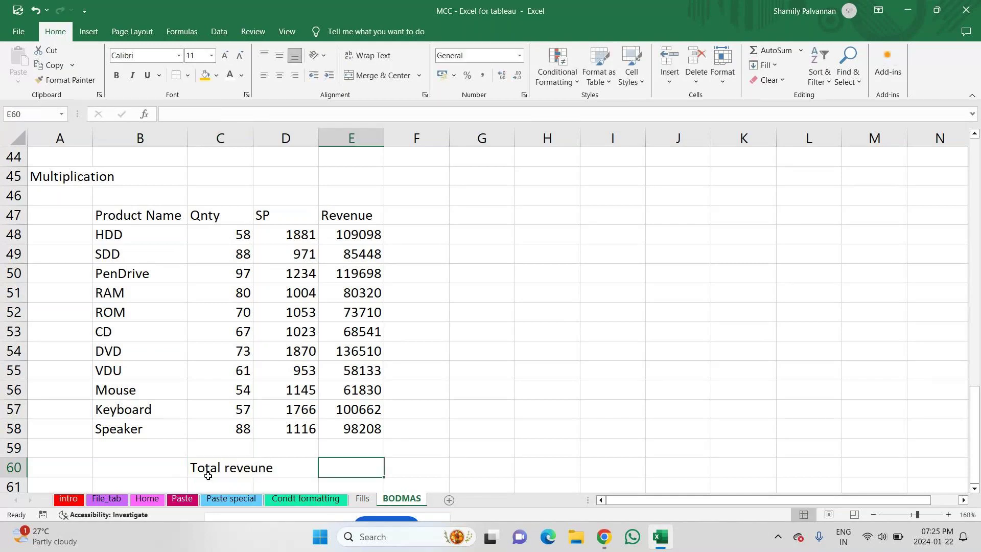
key(F2)
key(alt+equal)
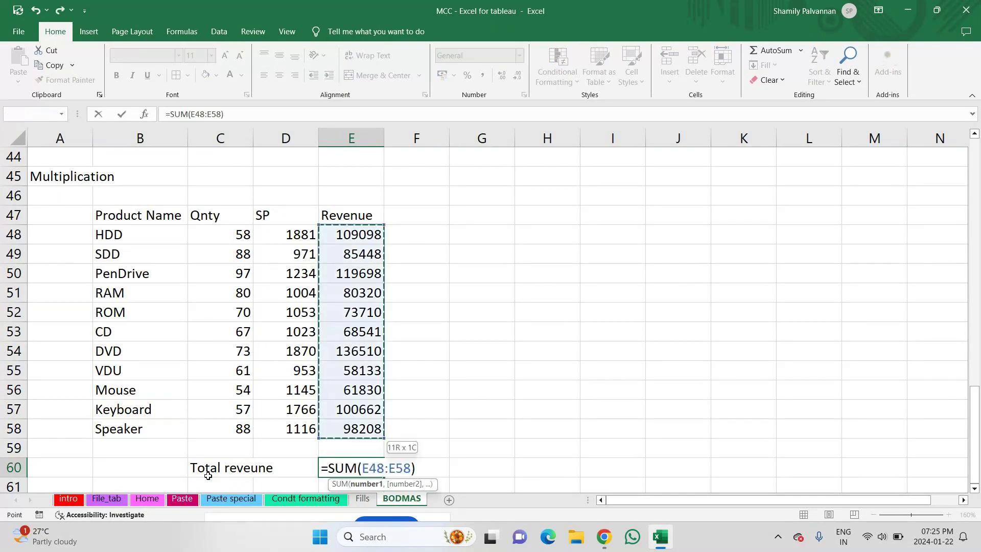
key(Return)
click(341, 462)
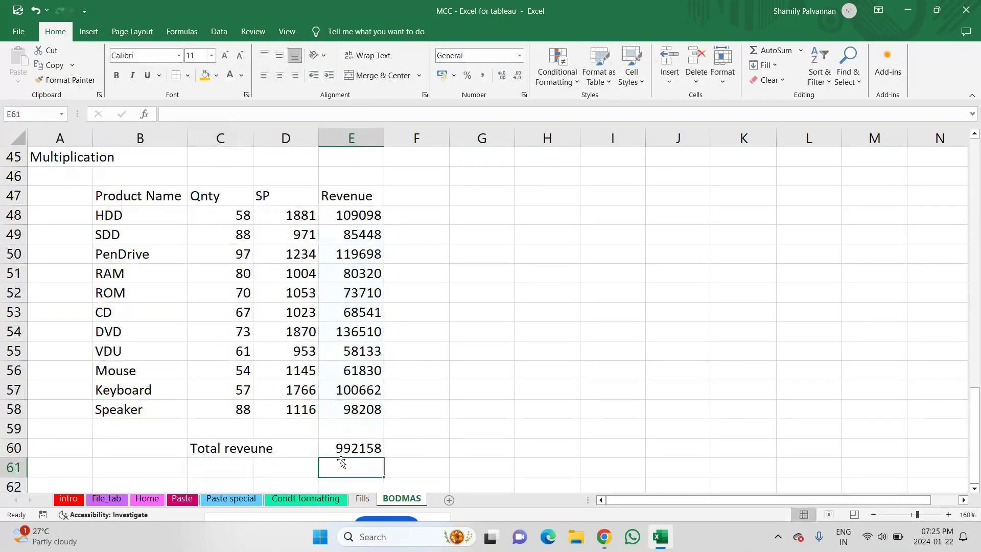
click(343, 450)
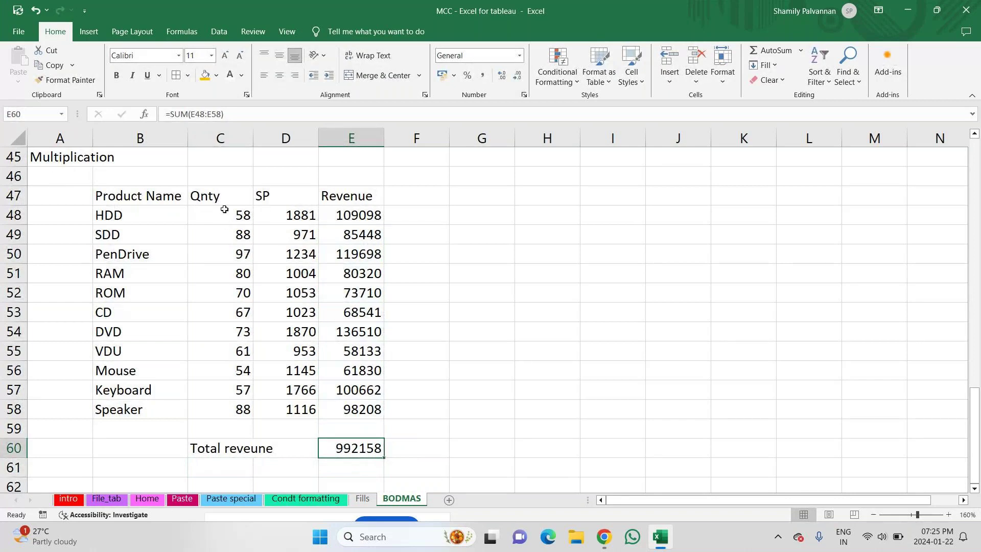
Apply a gold fill color to the header row B47:E47
drag(155, 198, 353, 202)
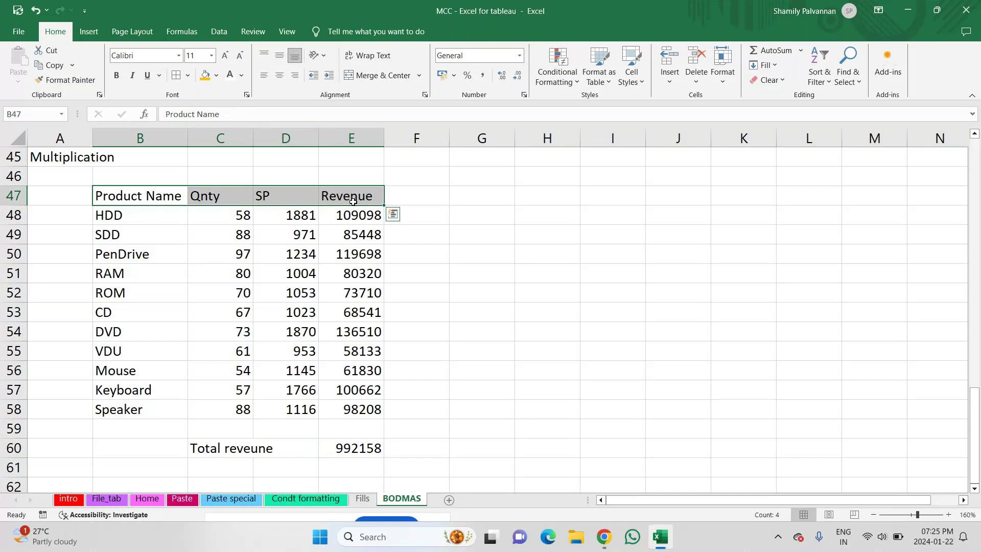
click(204, 77)
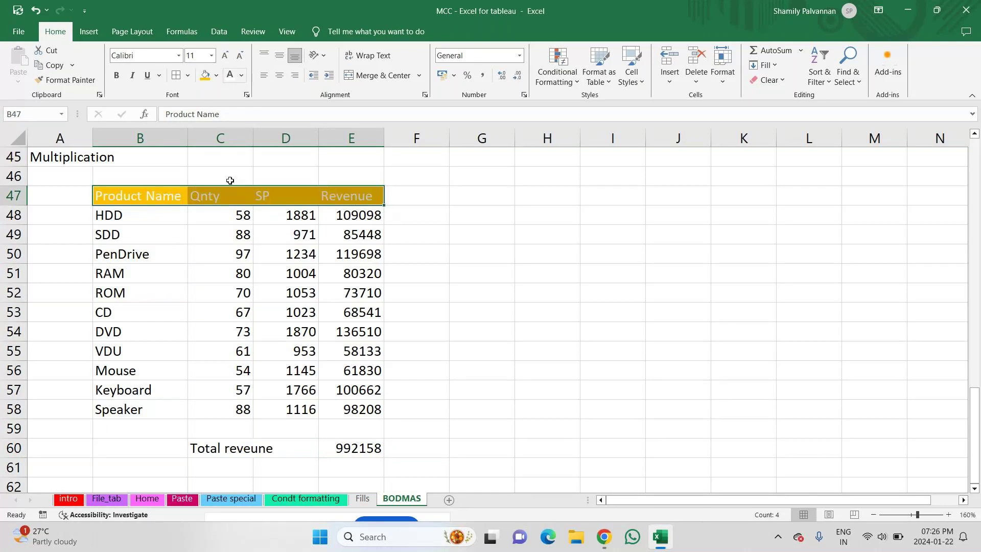
click(245, 454)
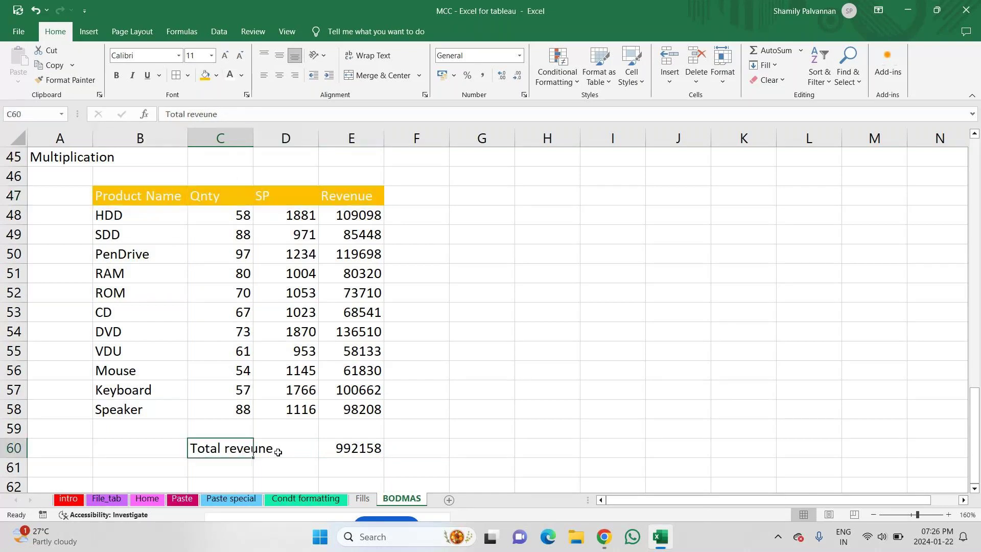
click(527, 235)
Enter =SUM(C48:C58) in H49 to total the quantities (793)
text(=sum)
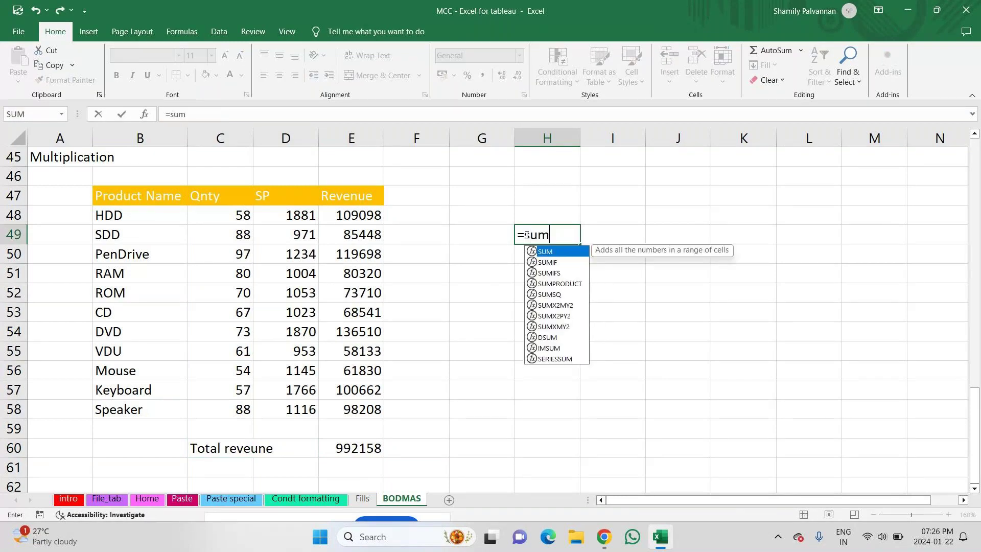
key(Tab)
click(239, 215)
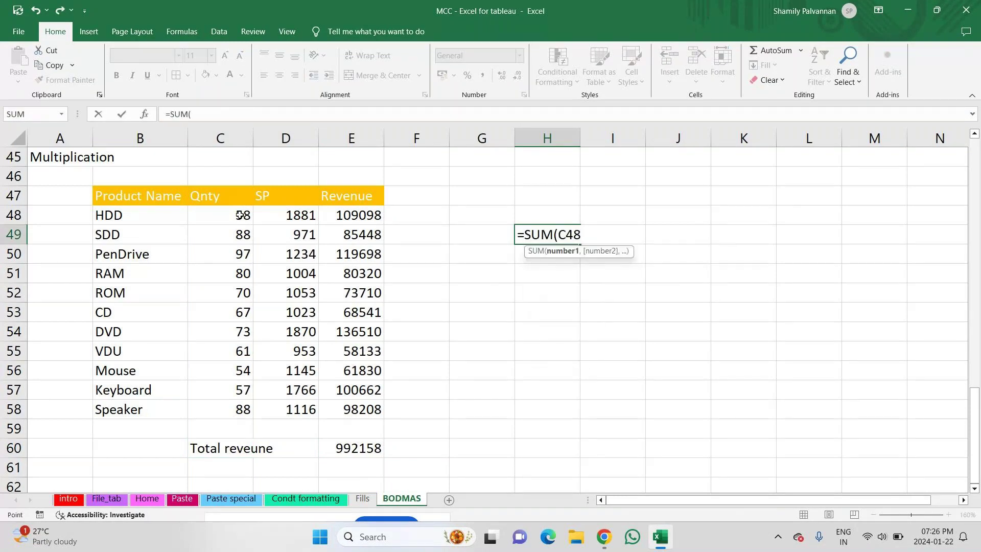
drag(239, 215, 234, 409)
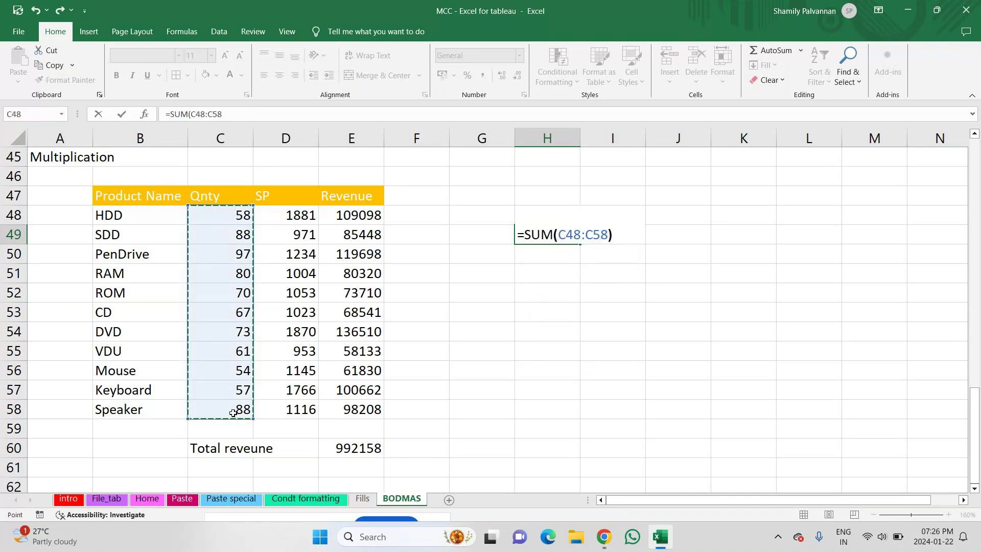
key(Return)
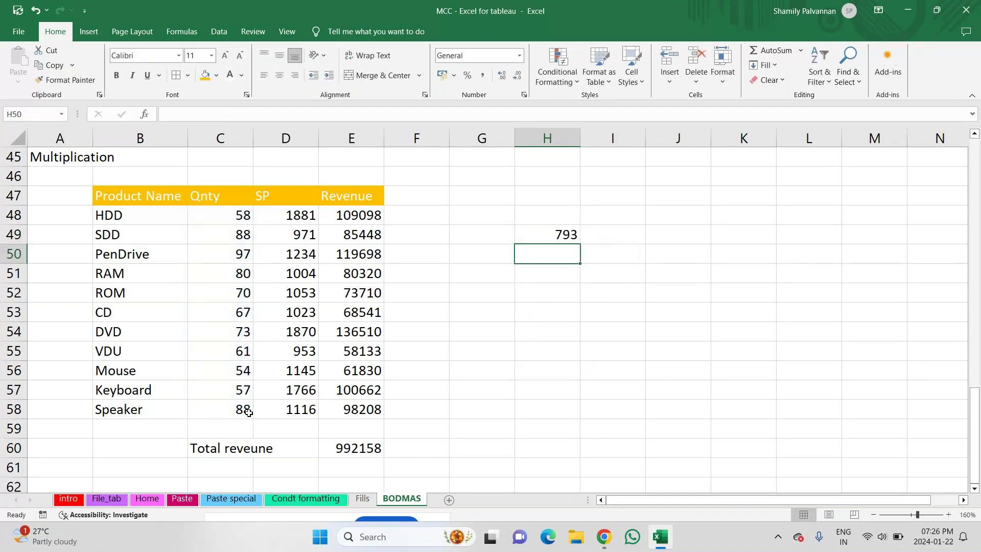
Add the headings 'T.qnty' in H48 and 'T.SP' in I48
click(540, 213)
text(T.qn)
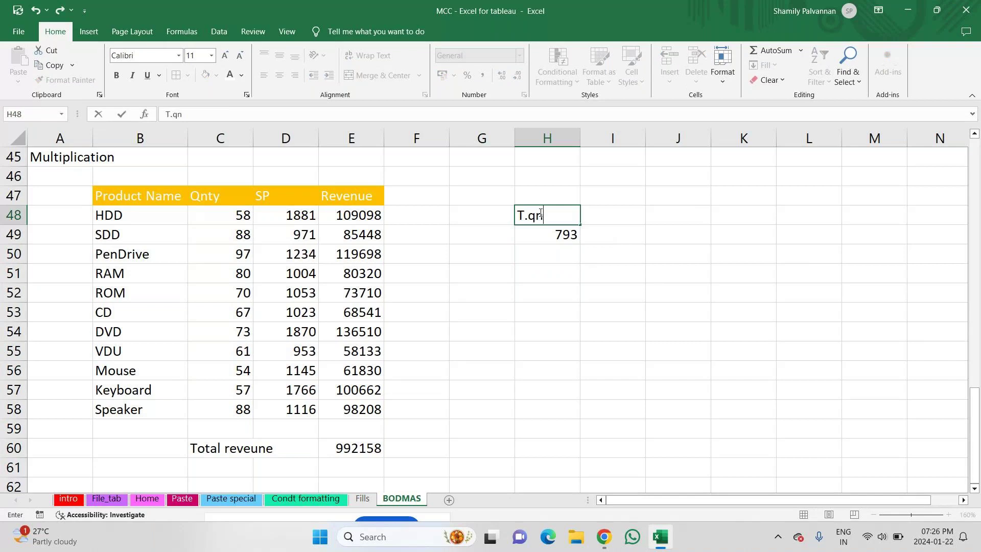
text(ty)
key(Return)
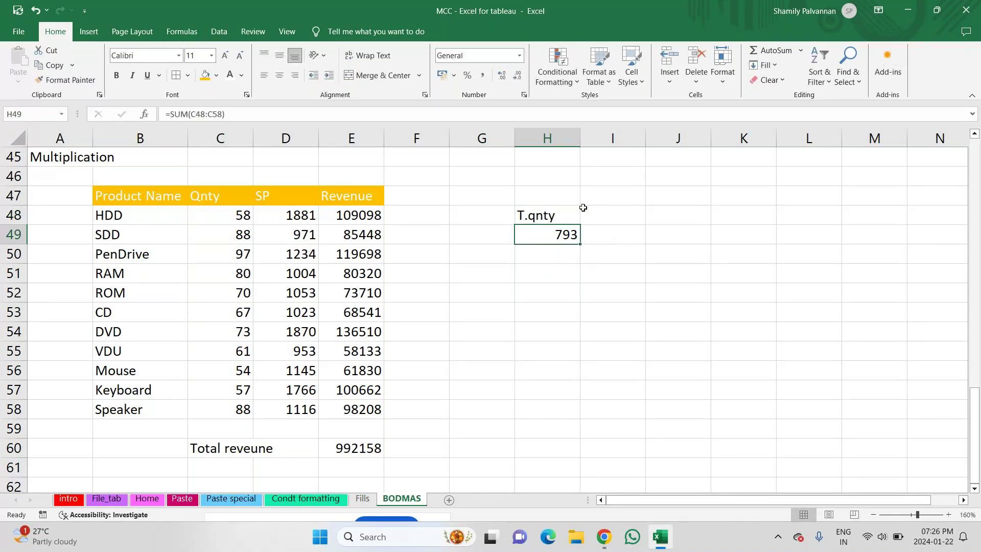
click(591, 216)
text(T.)
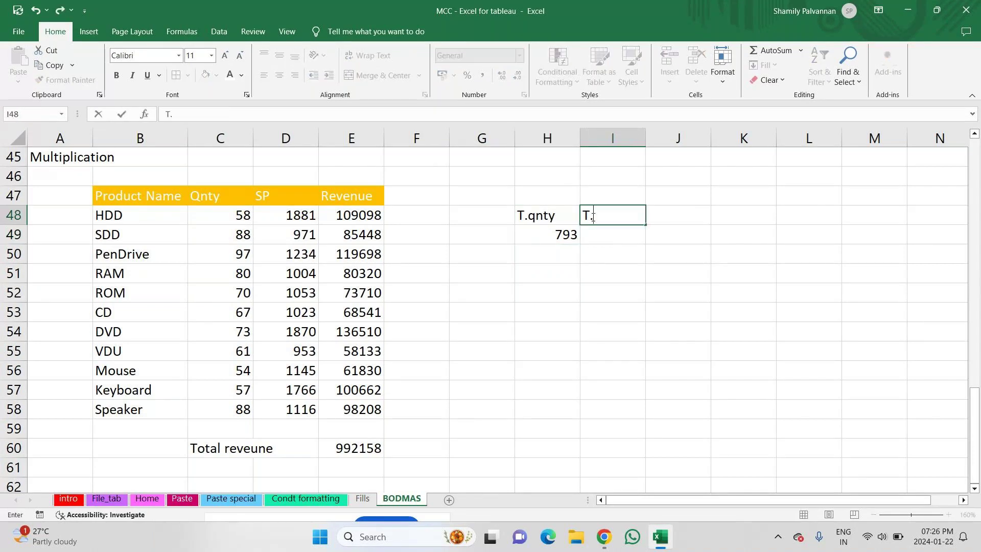
text(SP)
key(Return)
Enter =SUM(D48:D58) in I49 to total the SP column (14016)
text(=sumq)
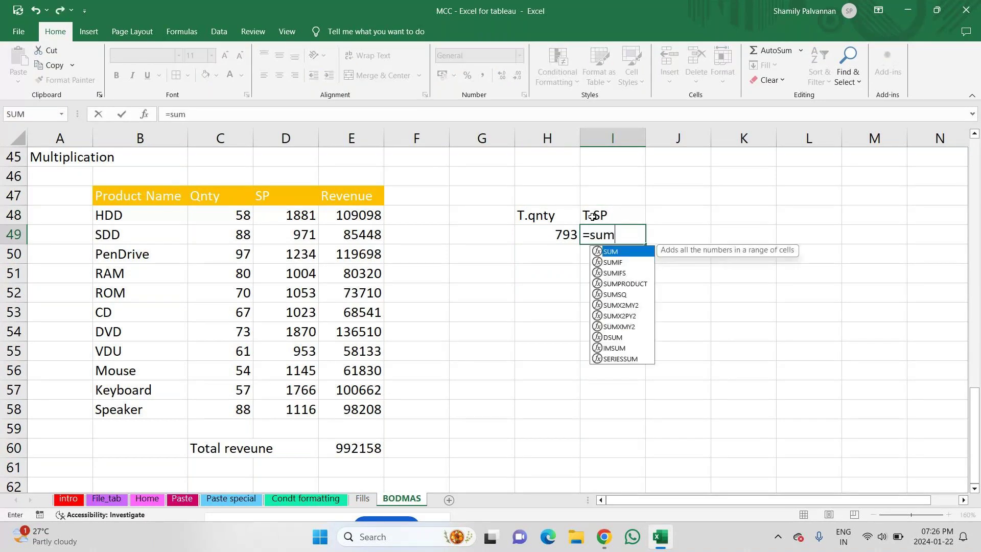
key(BackSpace)
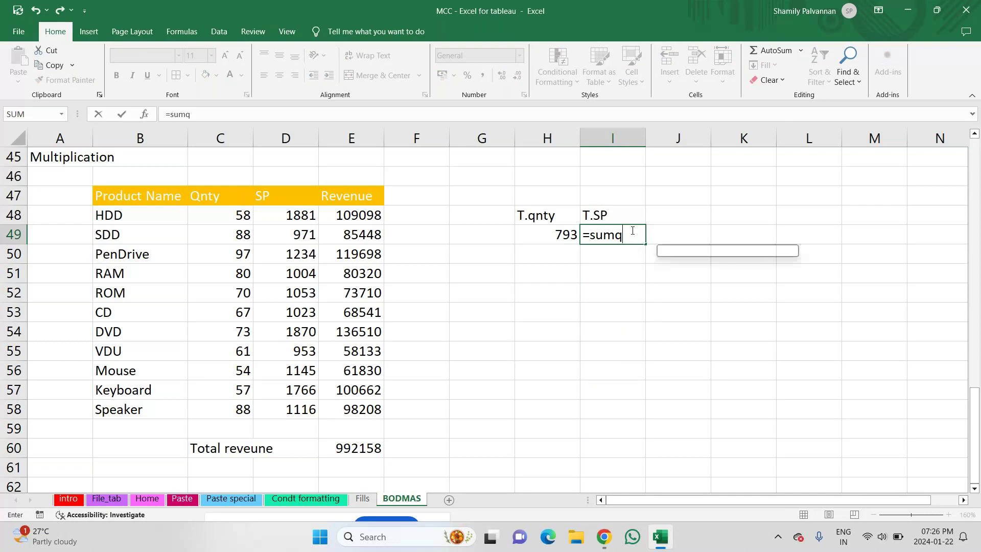
key(Tab)
drag(298, 205, 306, 413)
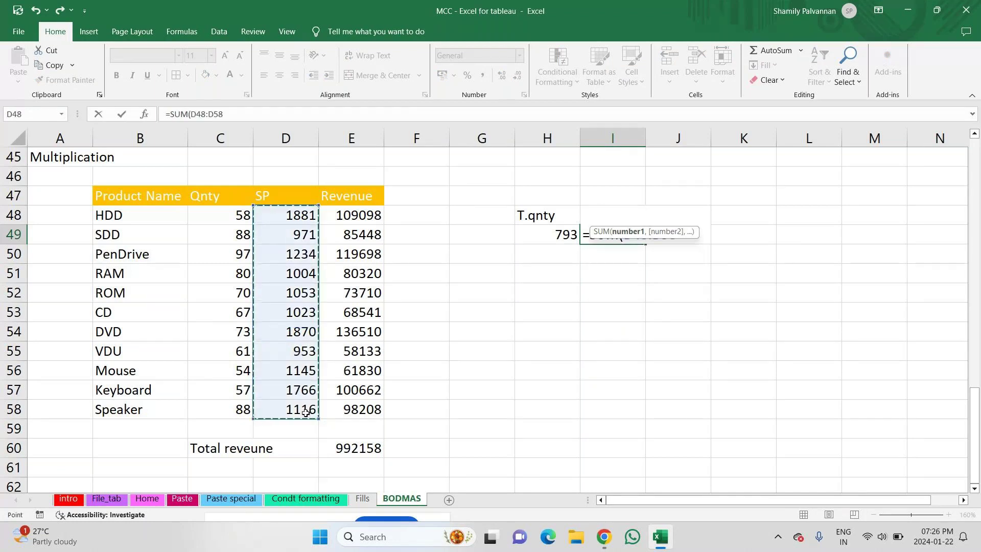
key(Return)
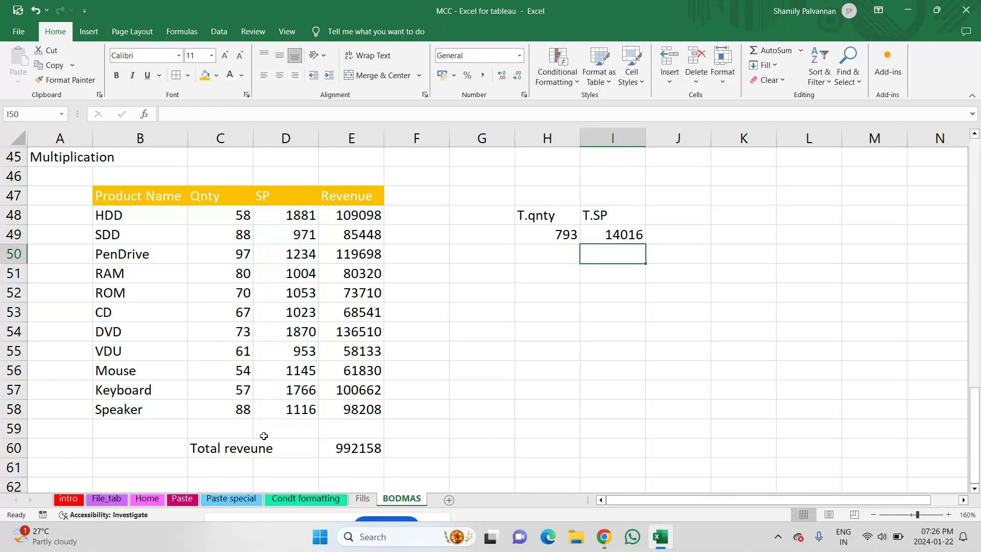
click(530, 284)
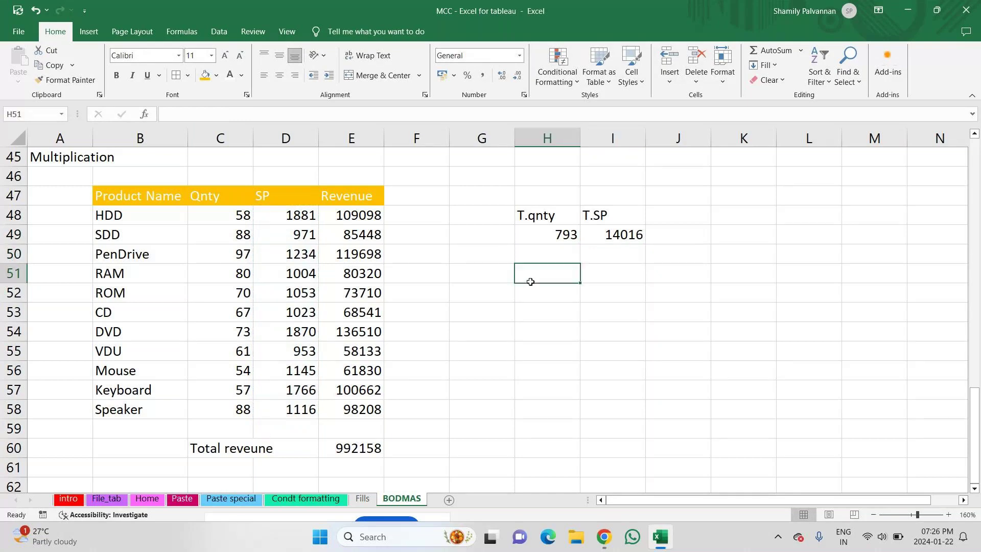
Label H51 'total revenu' and enter =H49*I49 in H52, giving 11114688
text(total r)
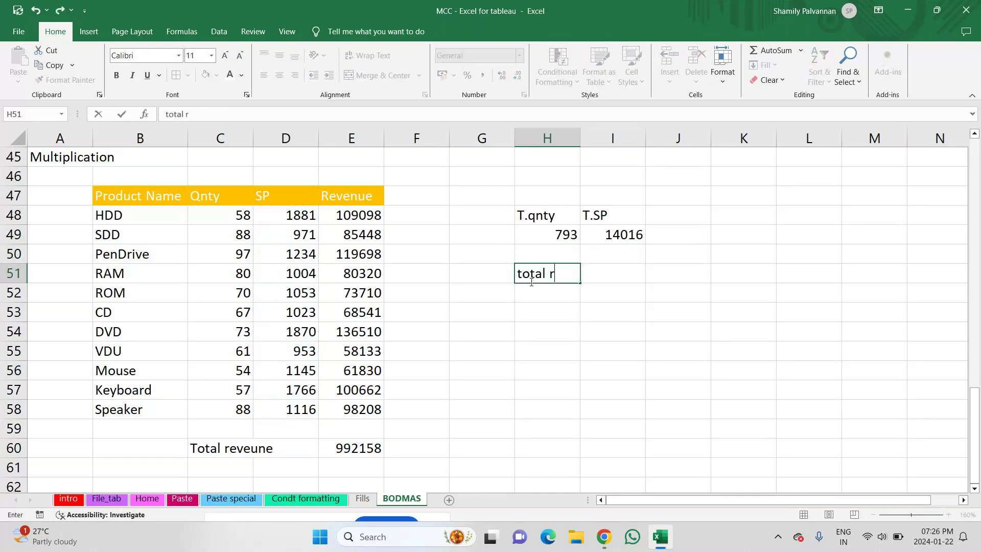
text(evenu)
key(Return)
text(=)
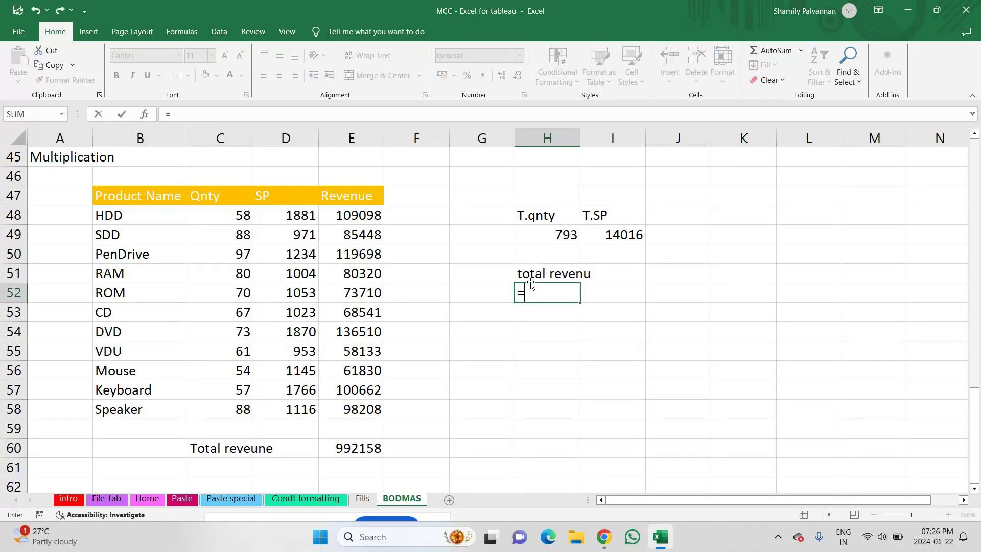
click(554, 228)
text(*)
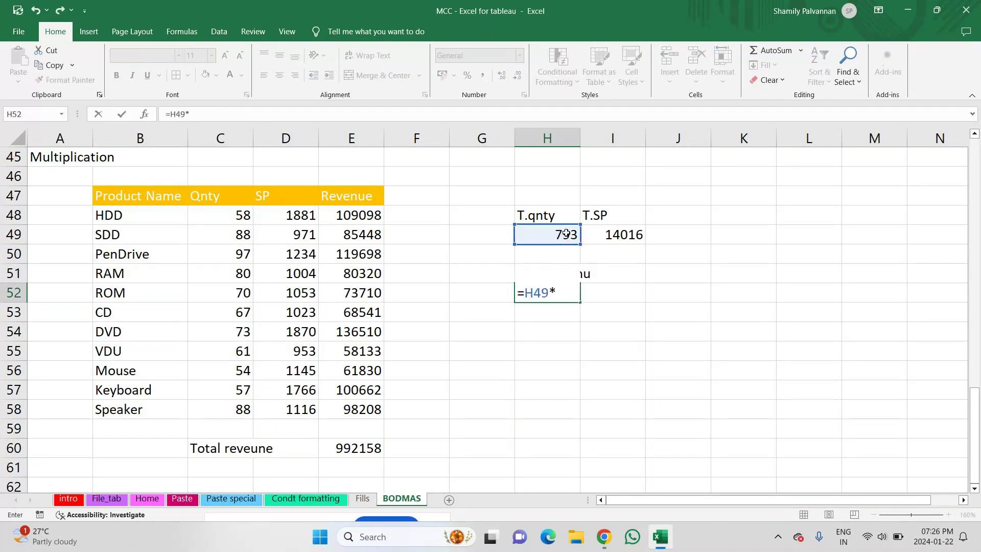
click(611, 235)
key(Return)
click(535, 296)
double_click(535, 296)
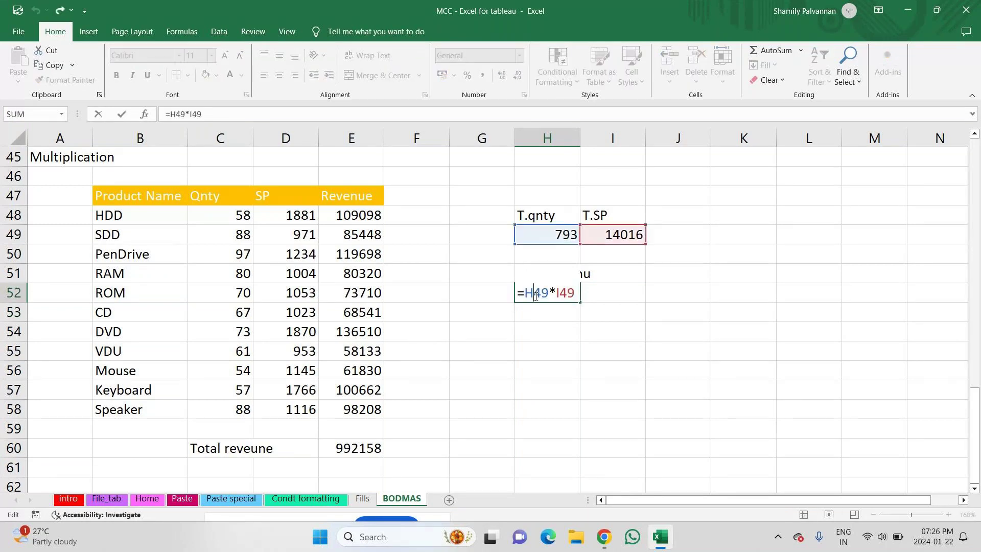
key(ctrl+Return)
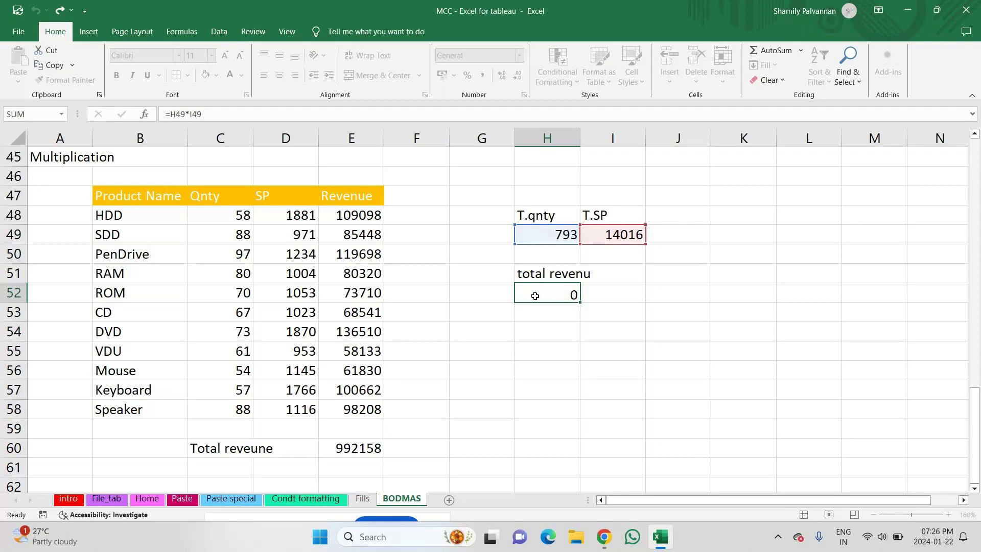
key(Return)
Widen column H and enter =E60=H52 in H54, which returns FALSE
drag(582, 142, 649, 142)
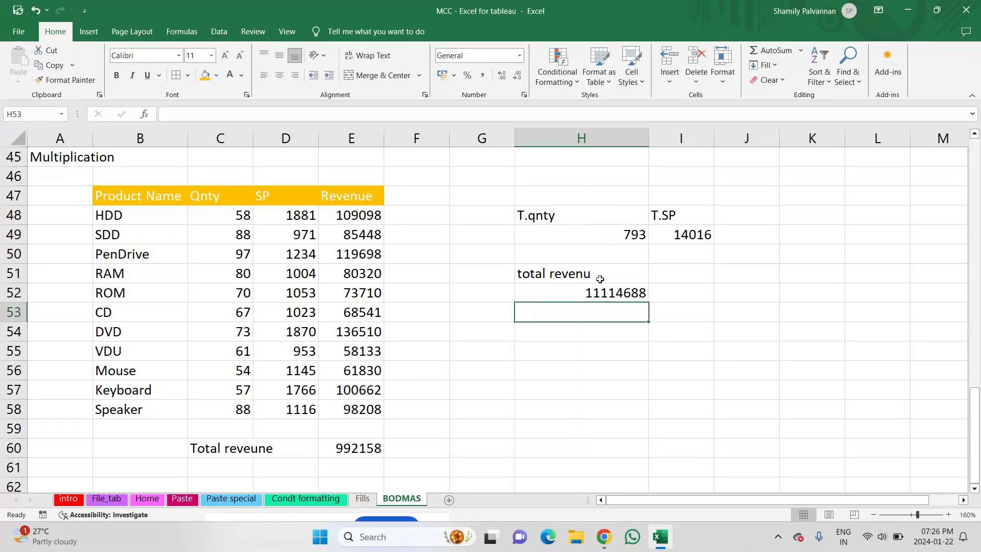
click(599, 299)
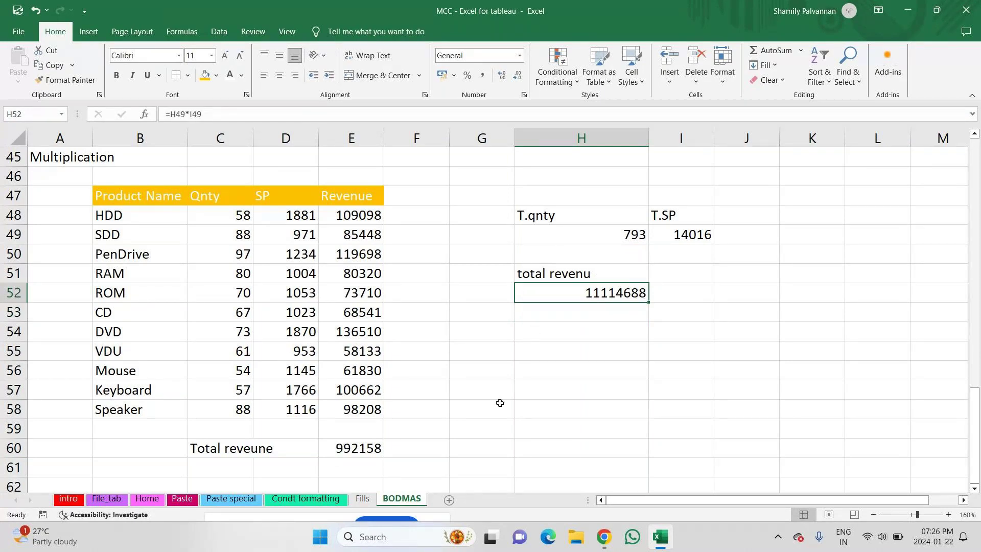
click(588, 339)
text(=)
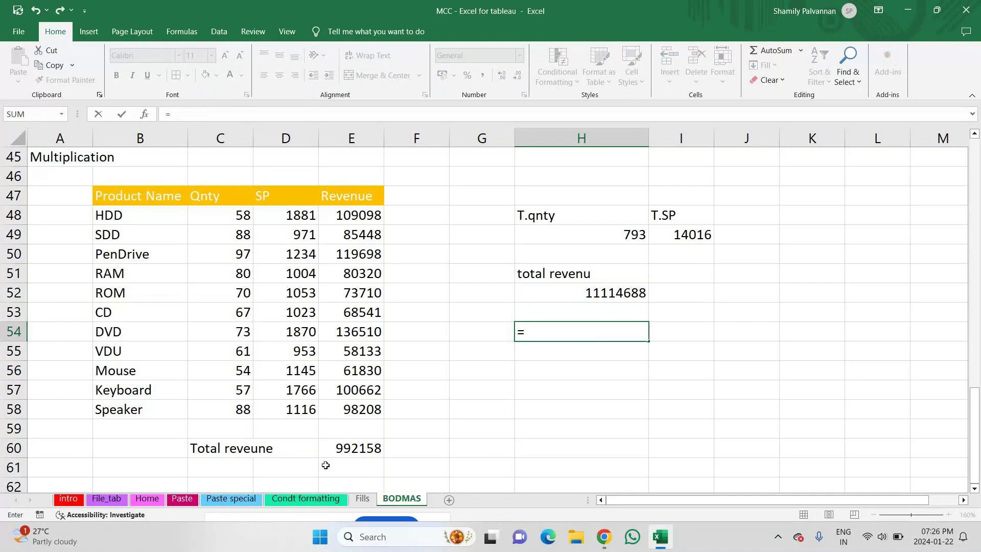
click(343, 448)
text(=)
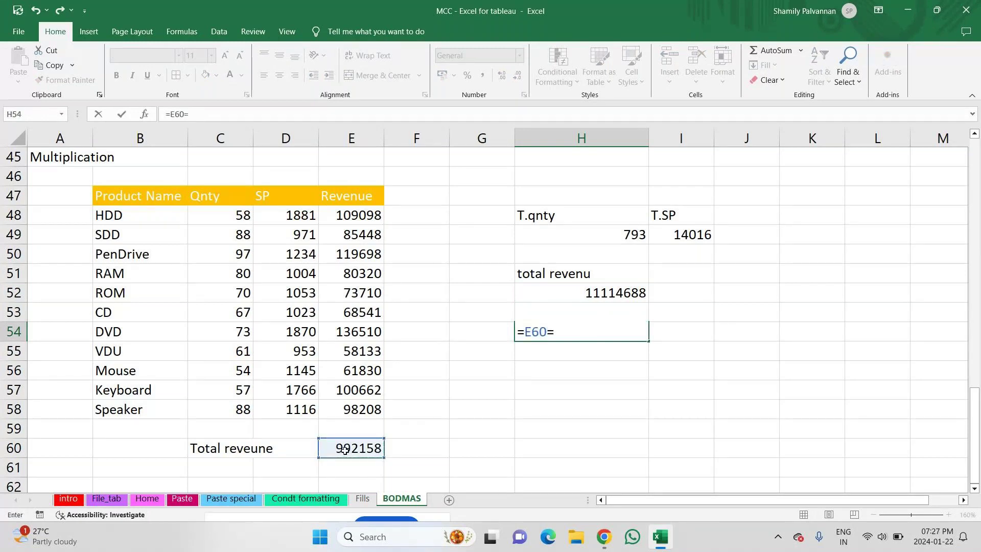
click(549, 286)
key(Return)
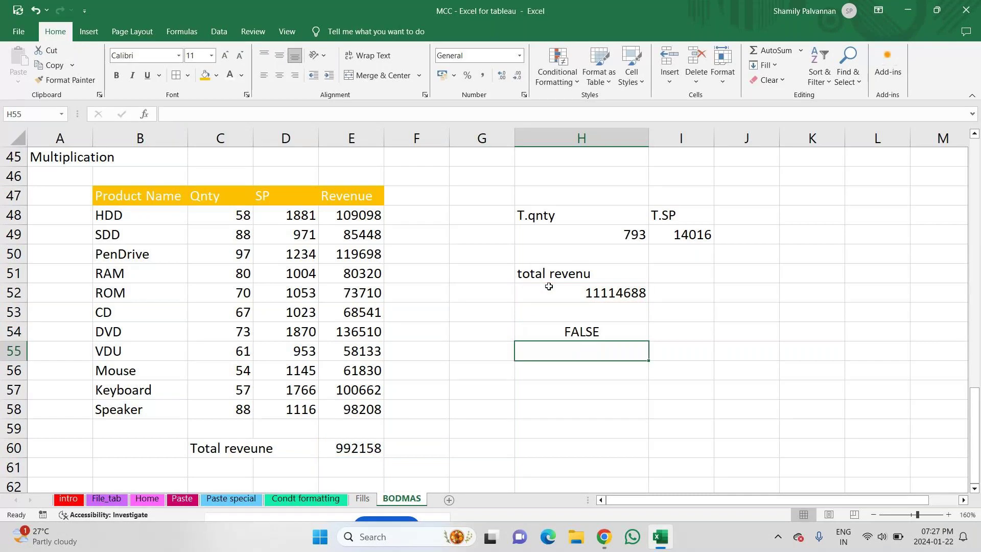
click(546, 275)
Copy the 'total revenu' label into H57 and give H48:I49 All Borders
key(ctrl+c)
key(Down)
key(Down)
key(Down)
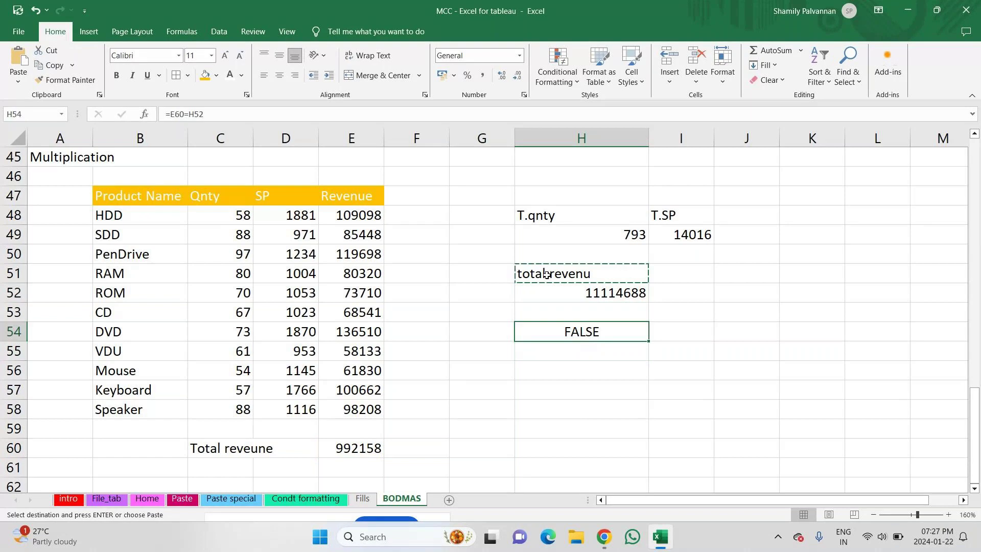
key(Down)
key(Down)
key(Down)
key(ctrl+v)
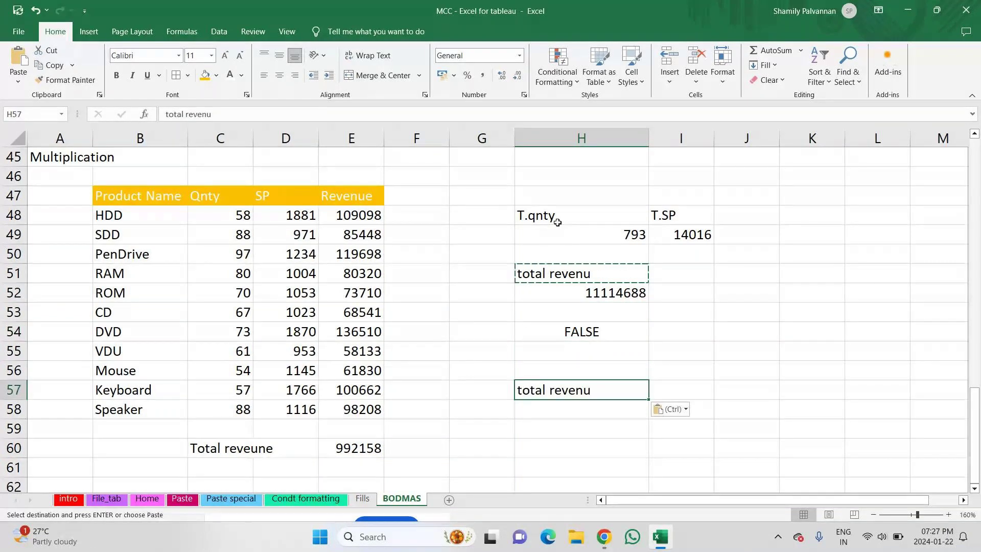
drag(558, 223, 670, 235)
key(Escape)
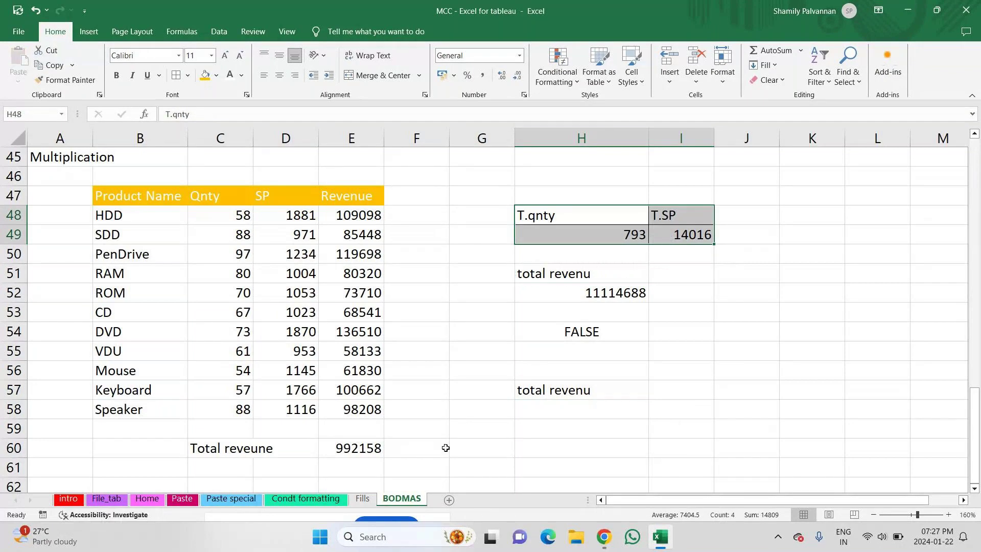
Enter =SUMPRODUCT(C48:C58,D48:D58) in H58, returning 992158
click(541, 411)
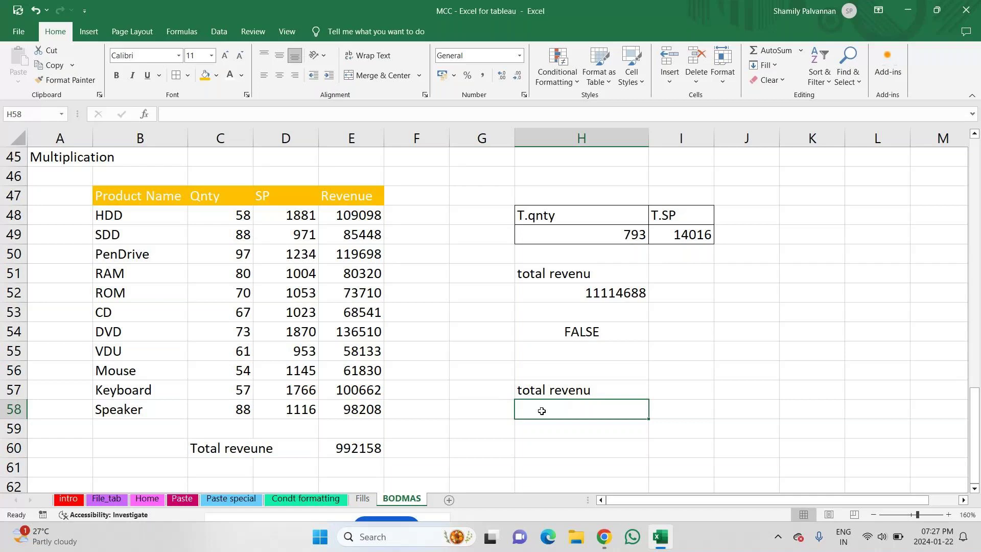
text(=su)
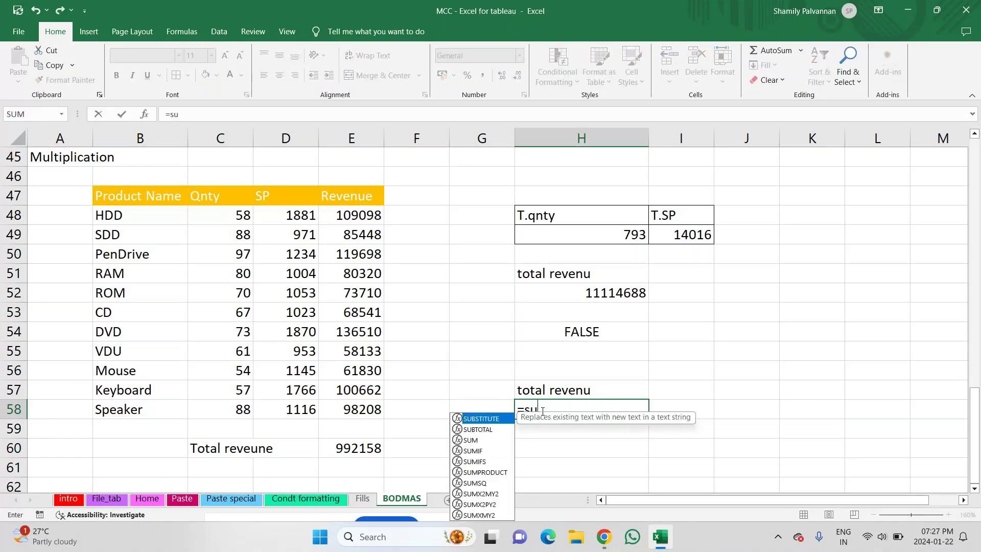
key(Down)
key(Down)
key(Tab)
key(BackSpace)
text(pr)
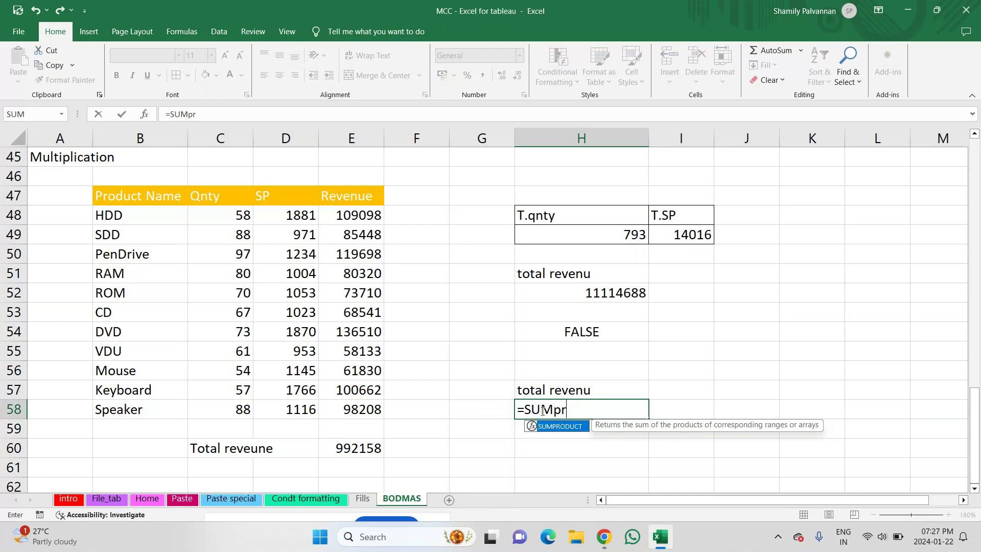
key(Tab)
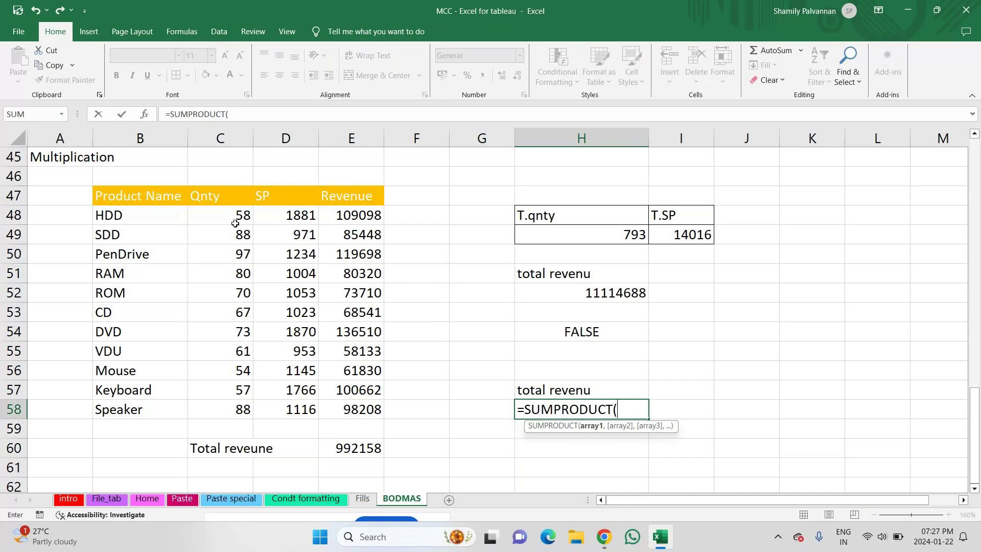
drag(235, 223, 238, 410)
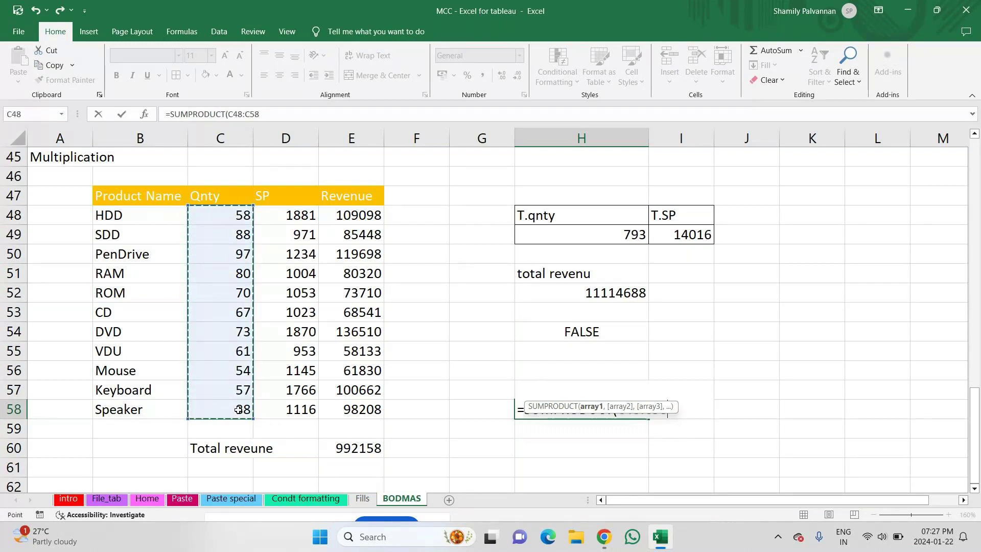
text(,)
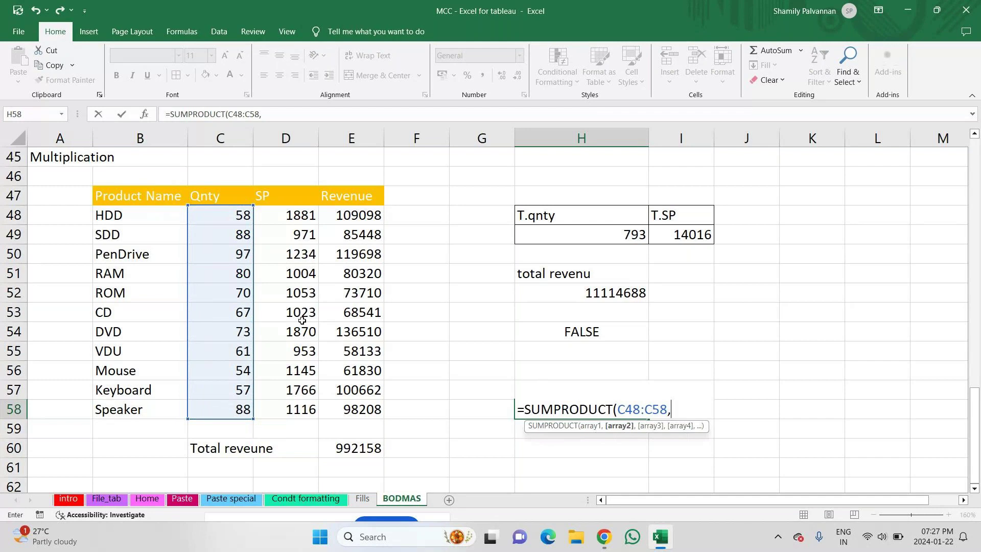
click(286, 207)
drag(287, 207, 270, 415)
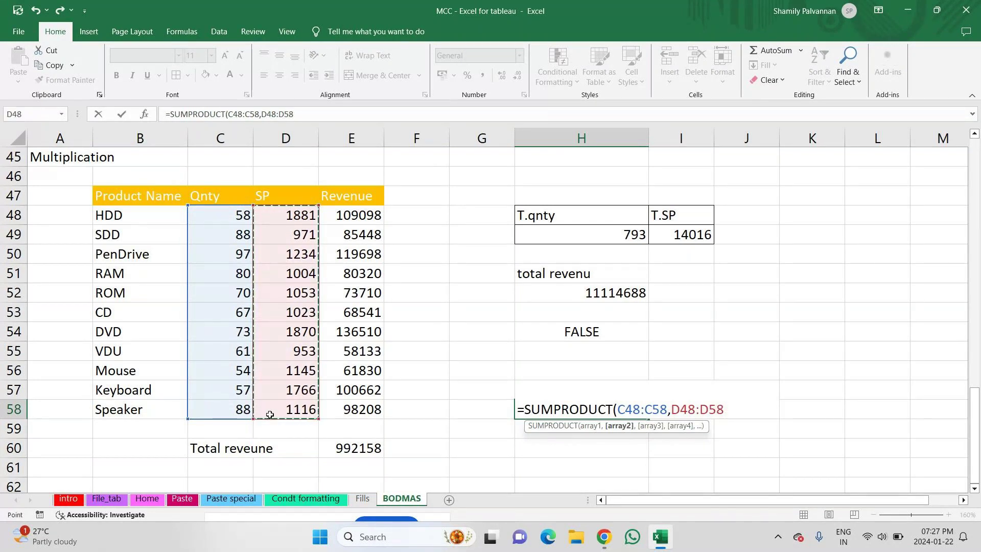
text())
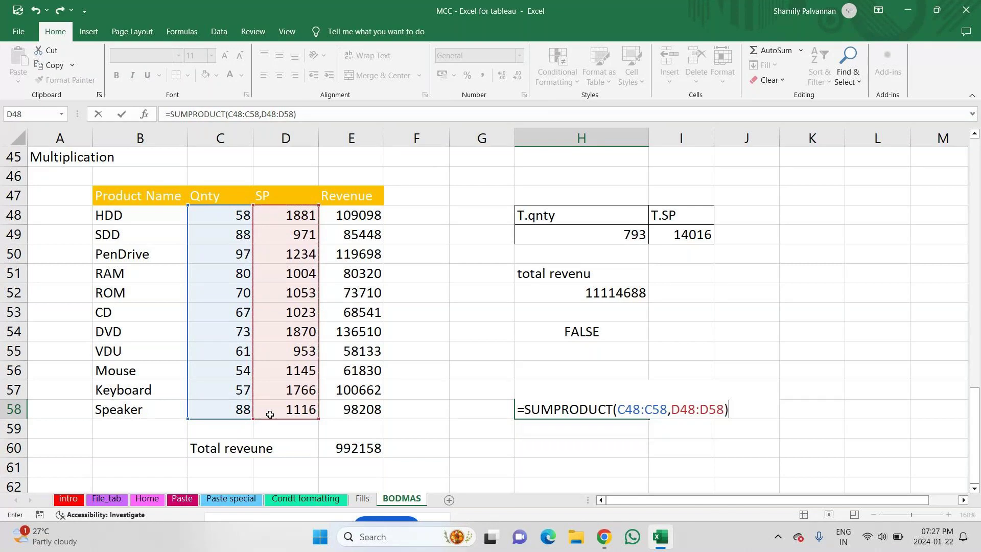
key(Return)
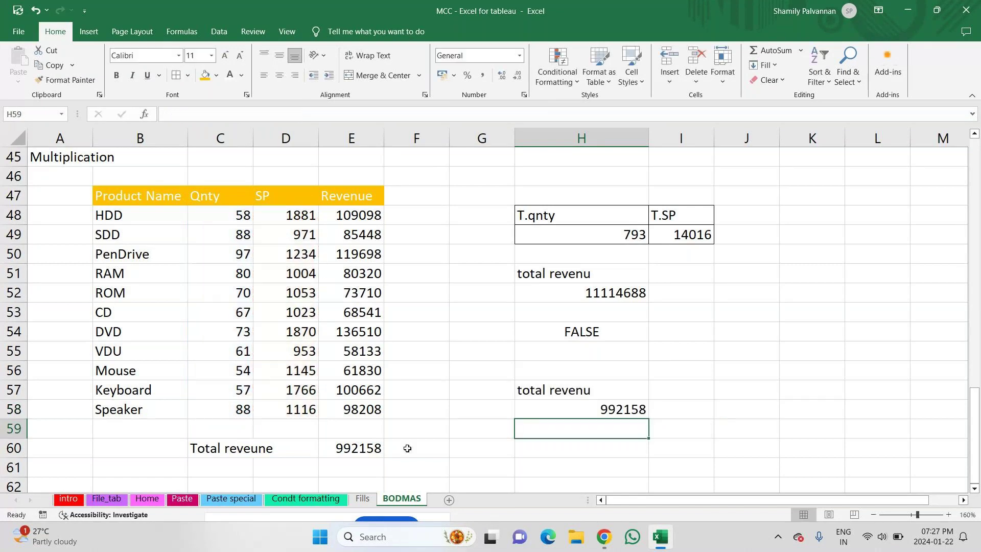
click(365, 440)
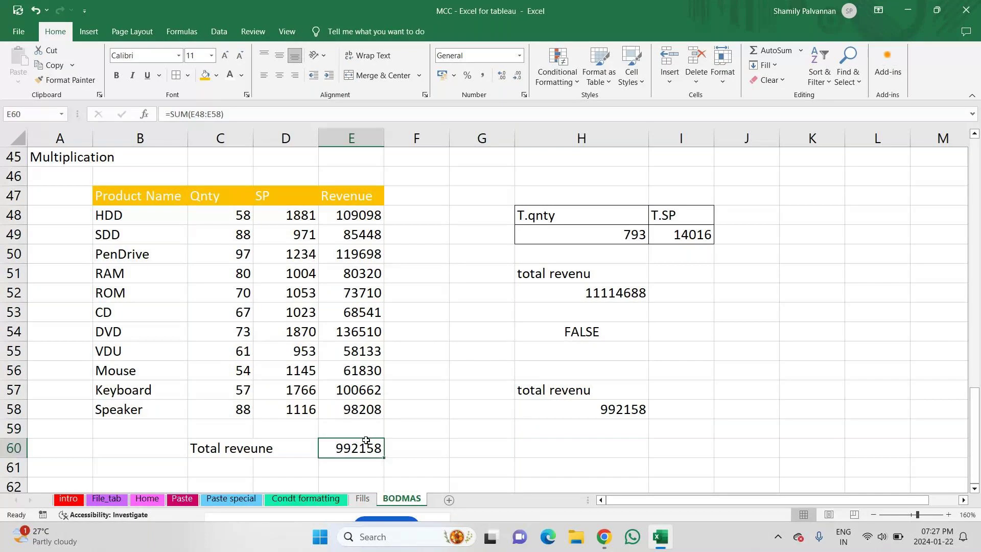
Enter =E60=H58 in H59, which returns TRUE
click(568, 431)
text(=)
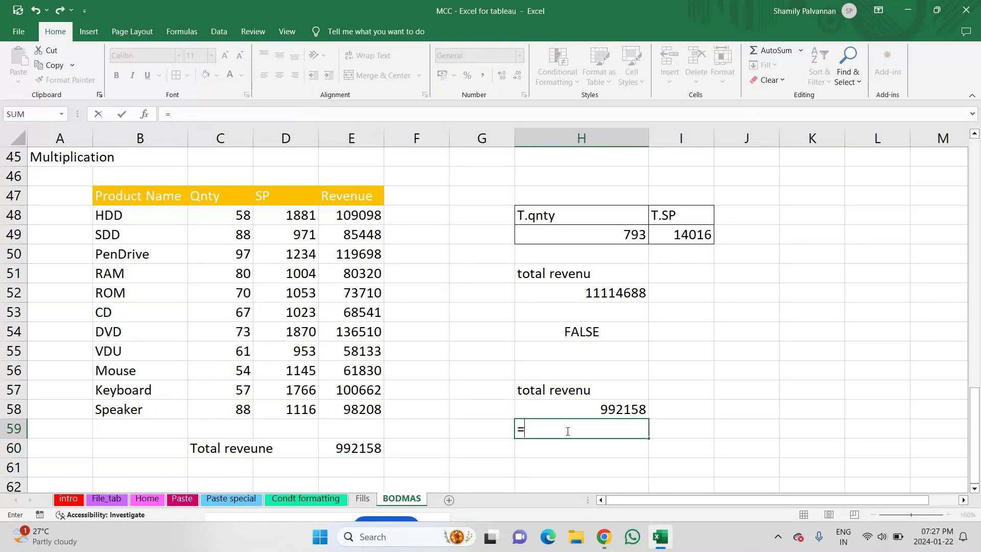
click(356, 448)
text(=)
key(Up)
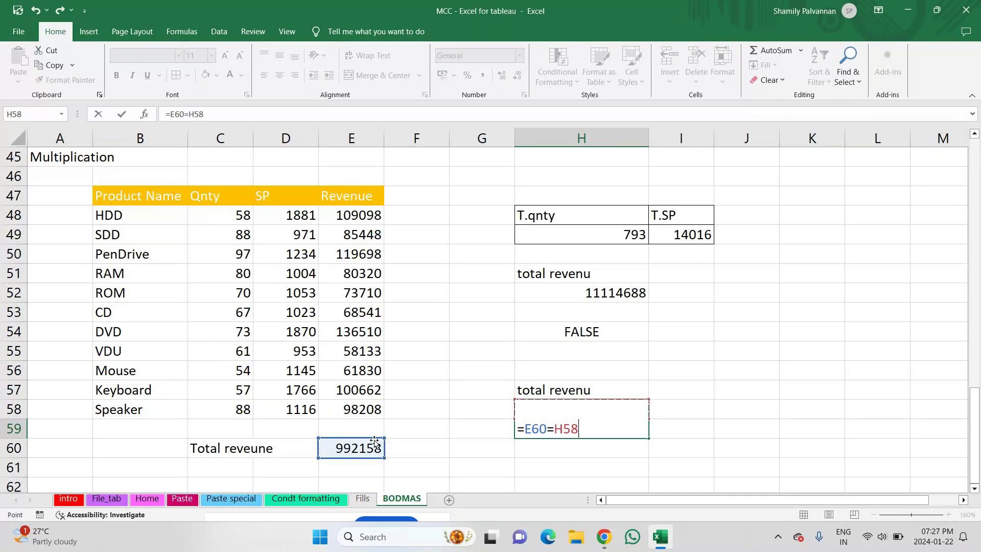
key(Return)
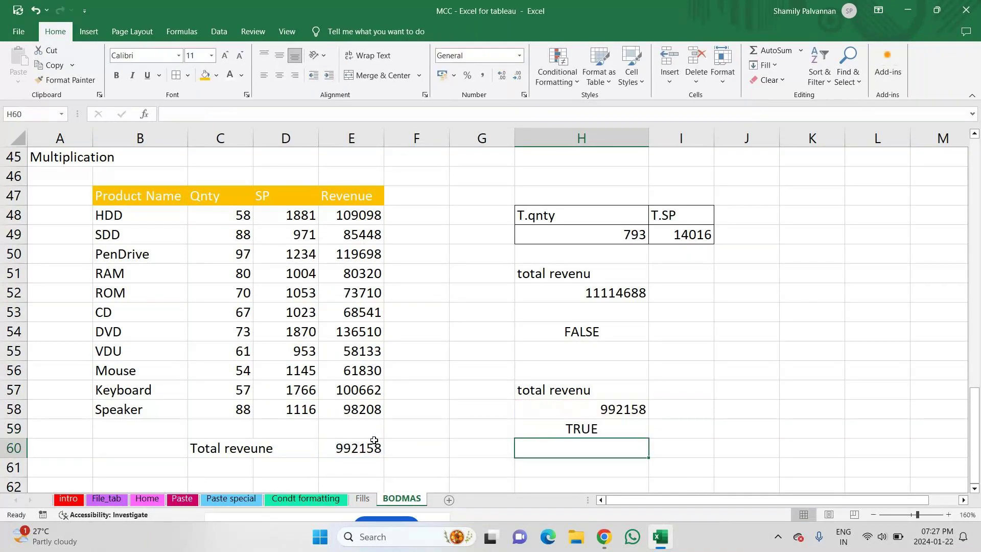
click(587, 435)
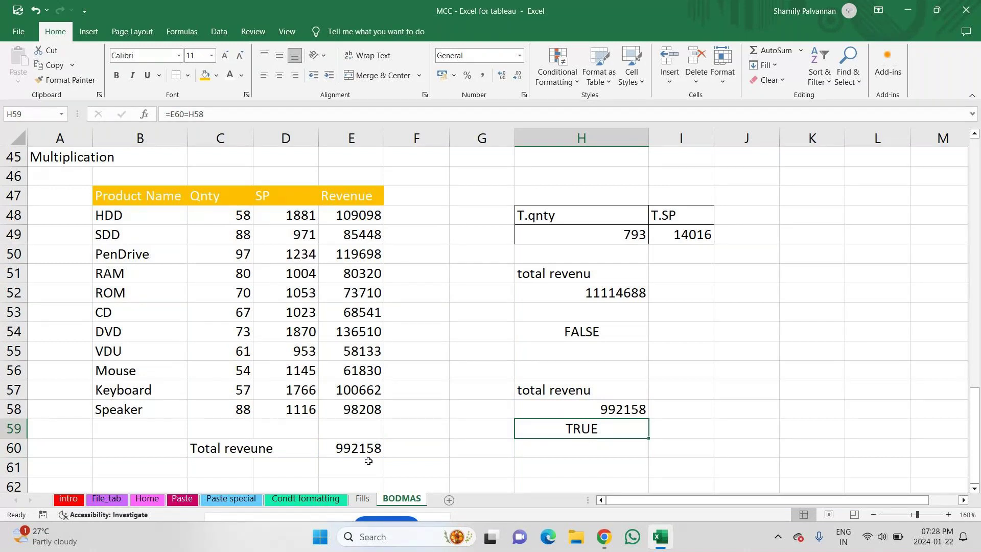
click(359, 449)
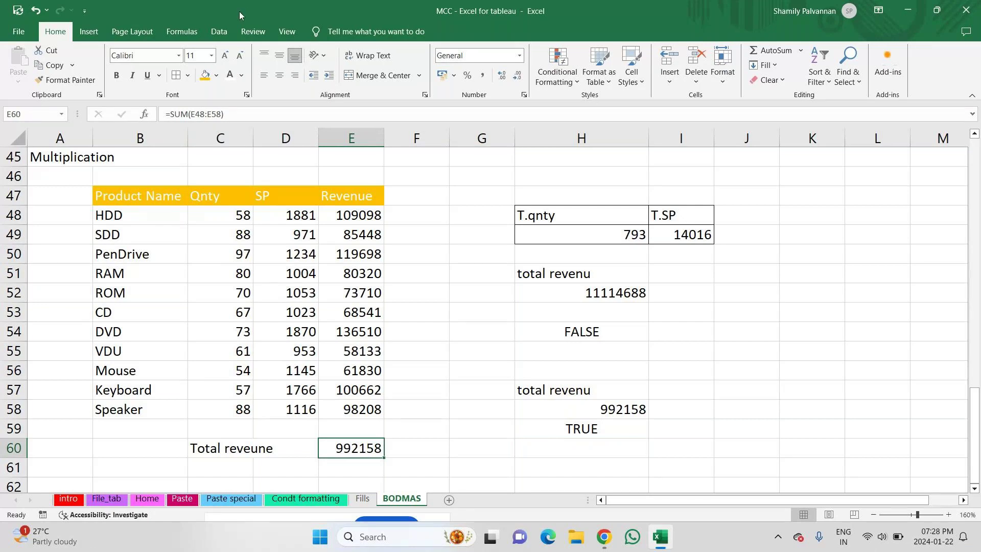
click(217, 75)
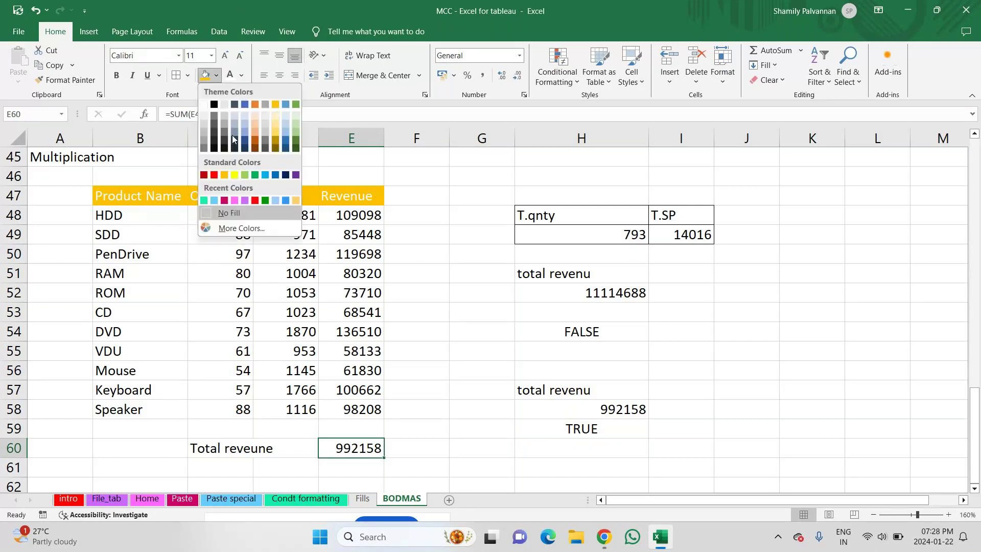
click(275, 200)
click(352, 277)
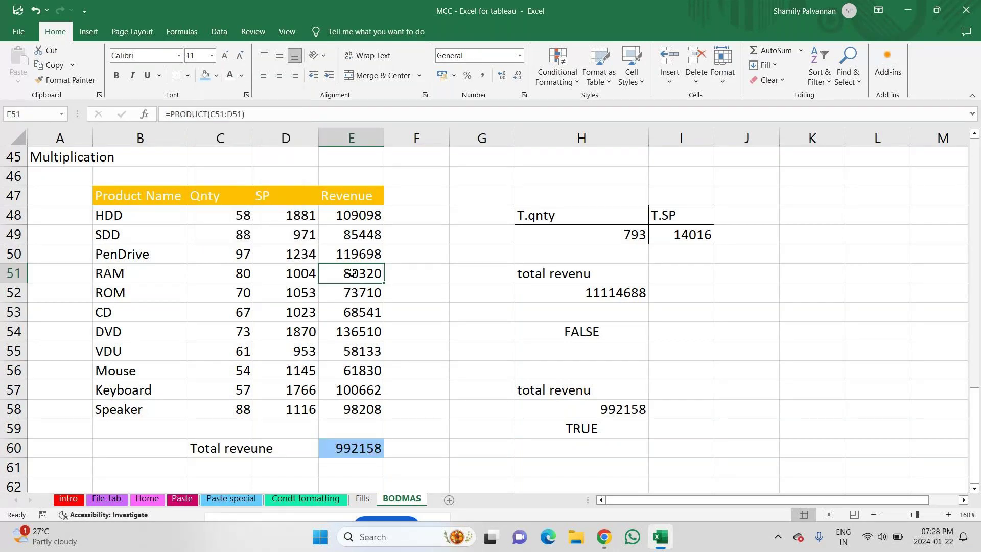
click(209, 76)
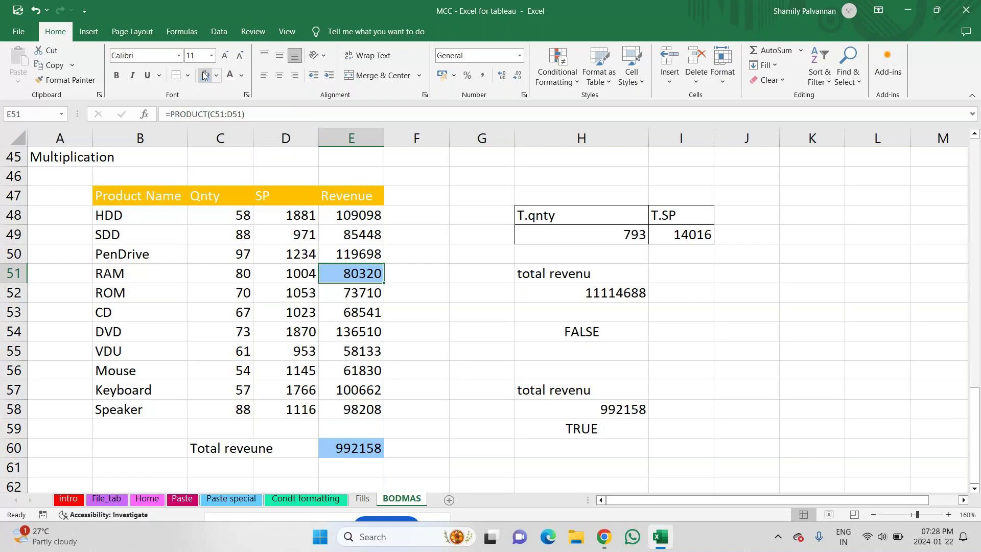
click(609, 415)
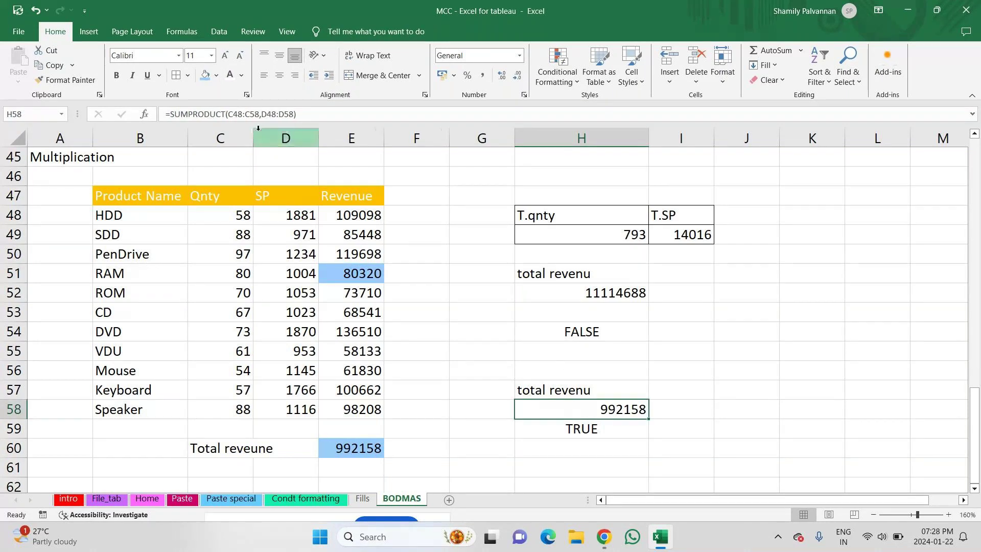
click(205, 73)
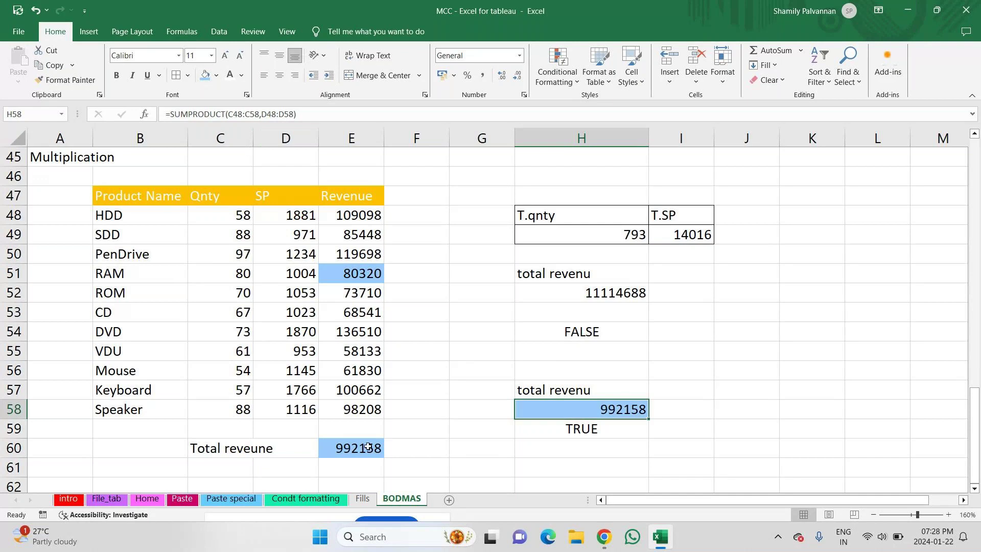
key(Return)
key(Down)
key(Down)
key(Down)
key(Down)
key(Down)
key(Down)
key(Down)
key(Down)
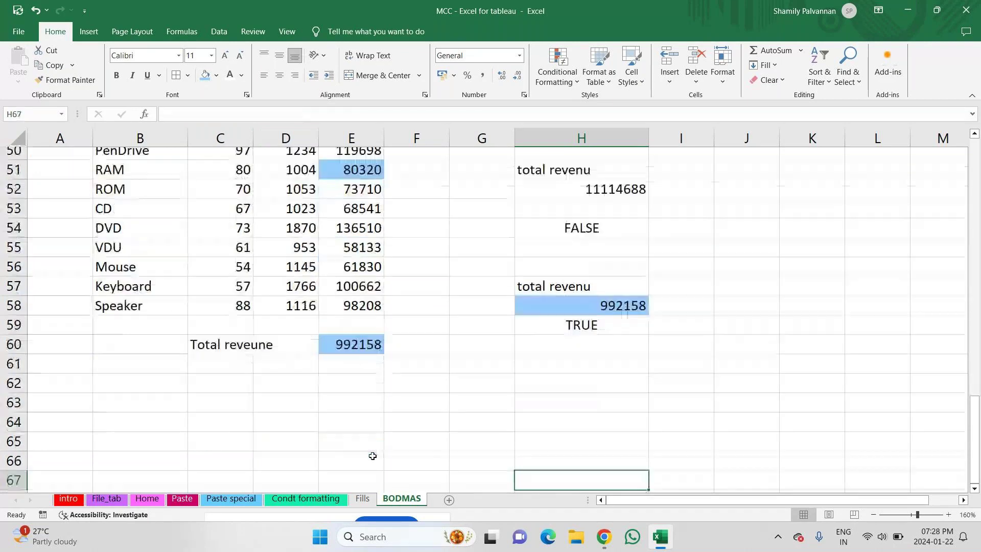
key(Up)
key(Up)
key(Up)
key(Up)
key(Up)
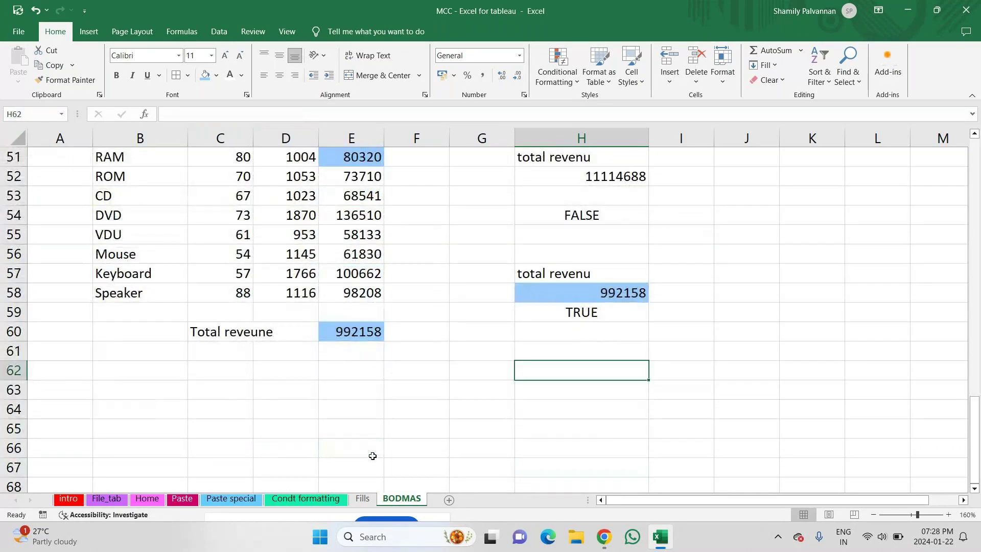
click(352, 326)
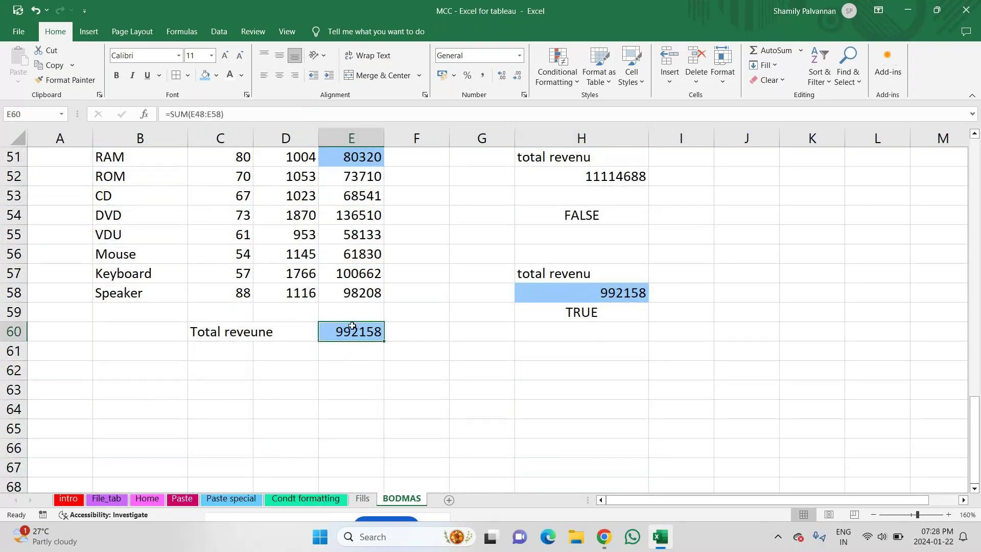
click(623, 291)
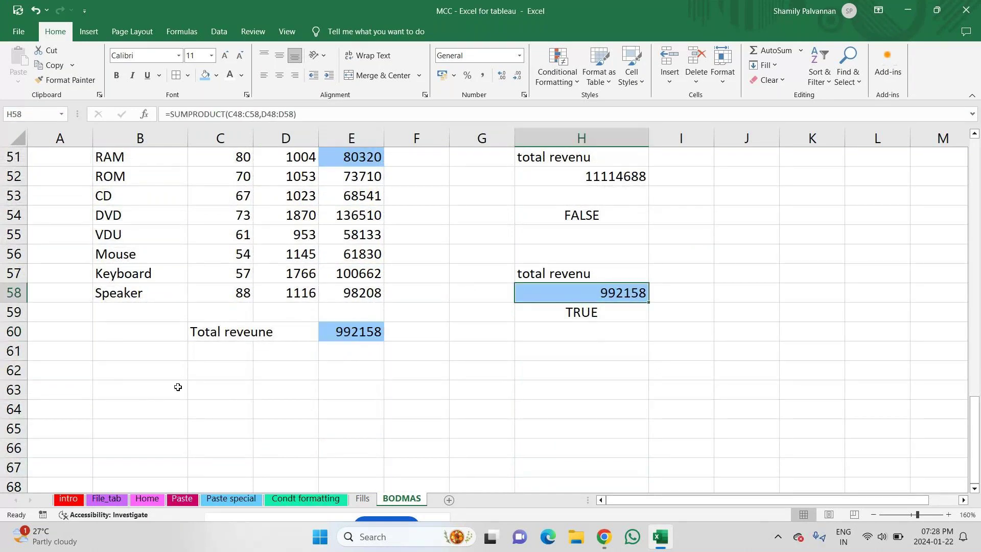
key(Up)
key(Up)
key(Up)
key(Up)
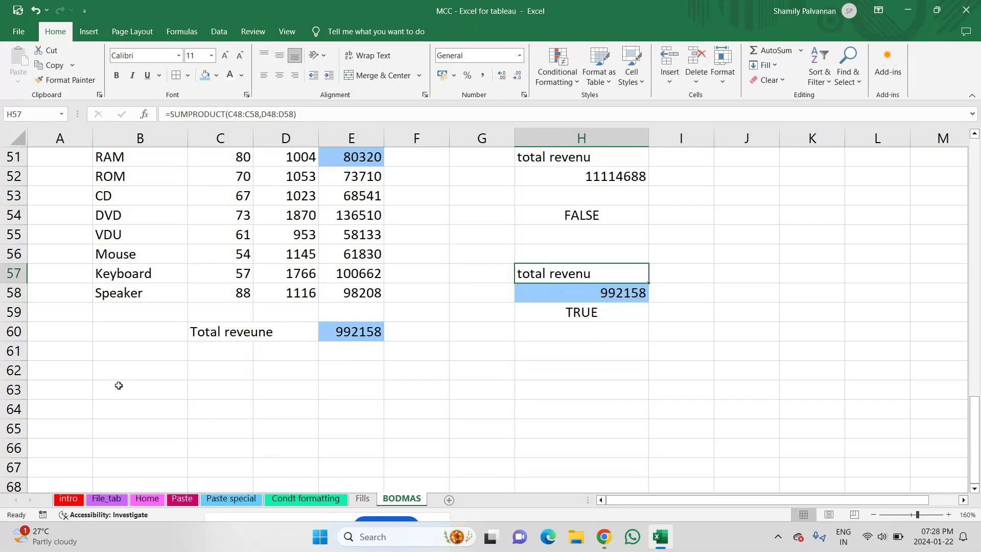
key(Up)
key(Up)
key(Up)
key(Up)
key(Up)
key(Up)
key(Up)
key(Up)
key(Up)
key(Up)
key(Up)
key(Up)
key(Up)
key(Up)
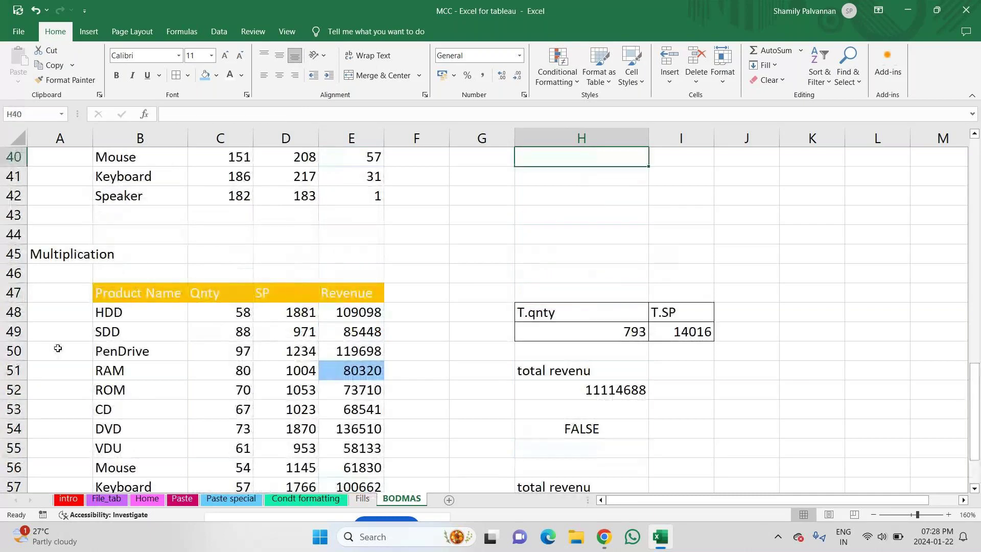
Copy the Product Name list and enter the heading 'Division' in A63
drag(136, 293, 132, 431)
key(ctrl+c)
click(132, 432)
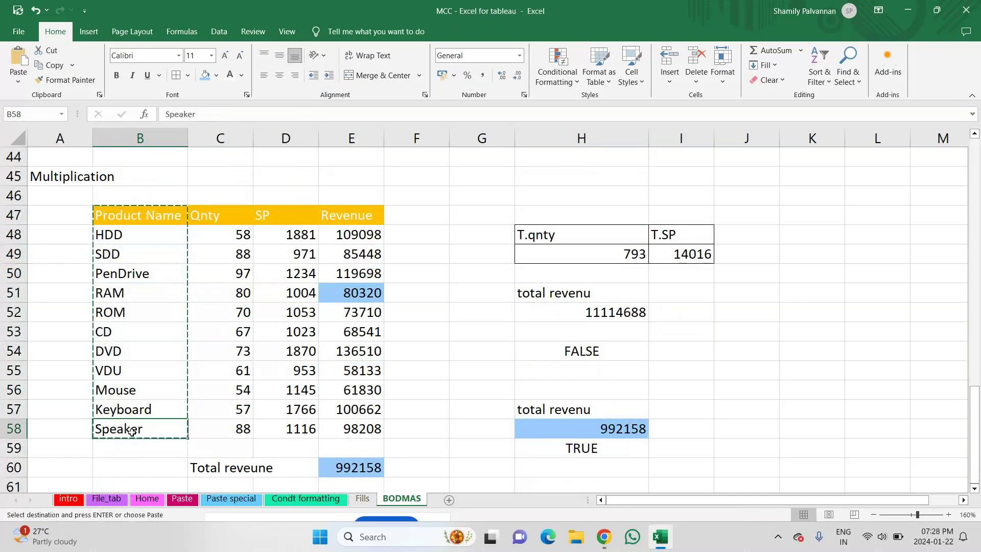
key(Down)
key(Down)
key(Down)
key(Down)
key(Down)
key(Down)
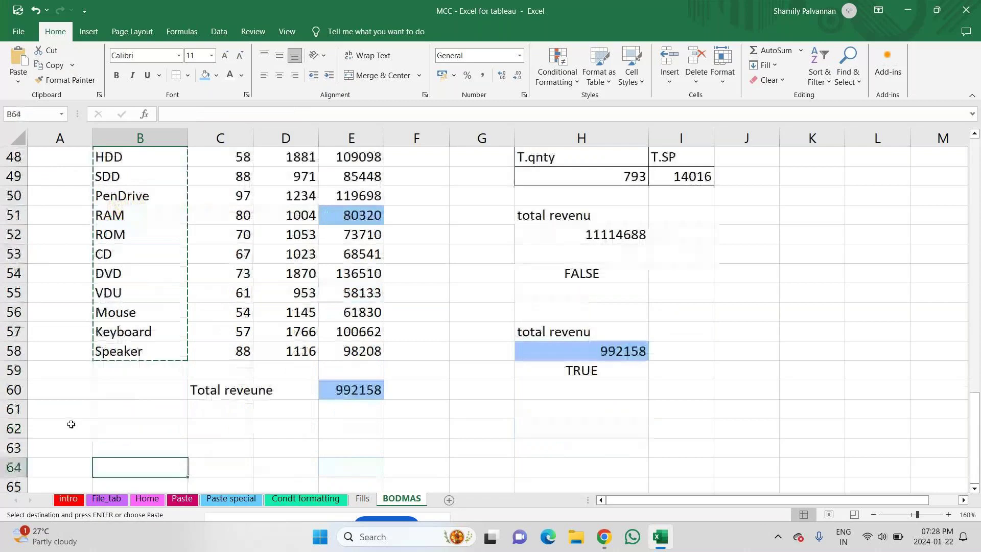
click(72, 422)
key(Down)
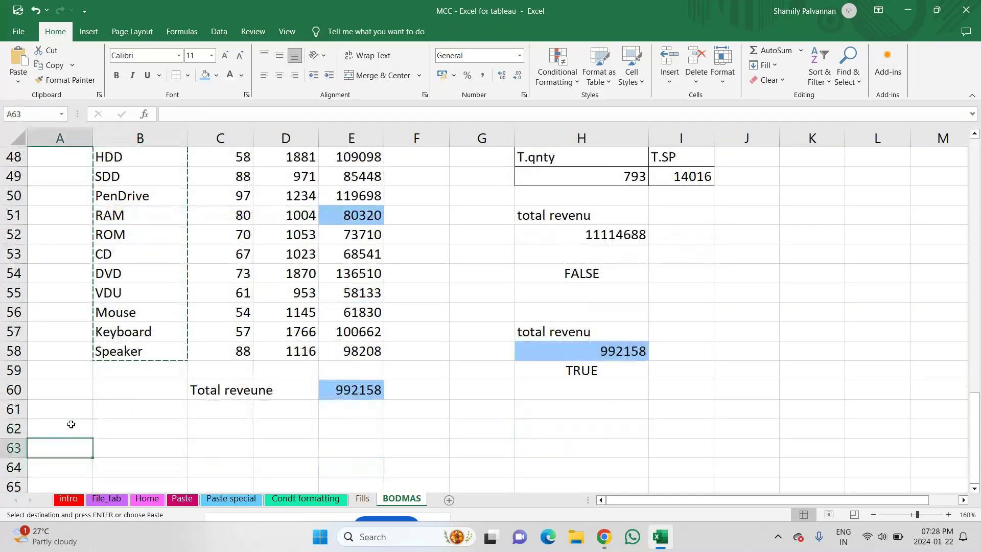
text(Division)
key(Return)
Copy the Product Name list with its header and paste it at B67
key(Down)
key(Right)
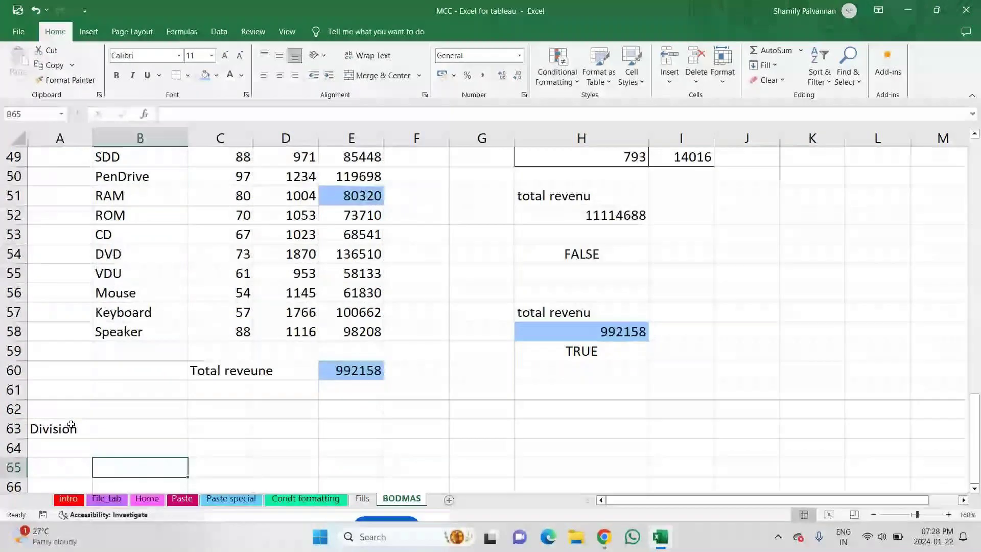
key(Down)
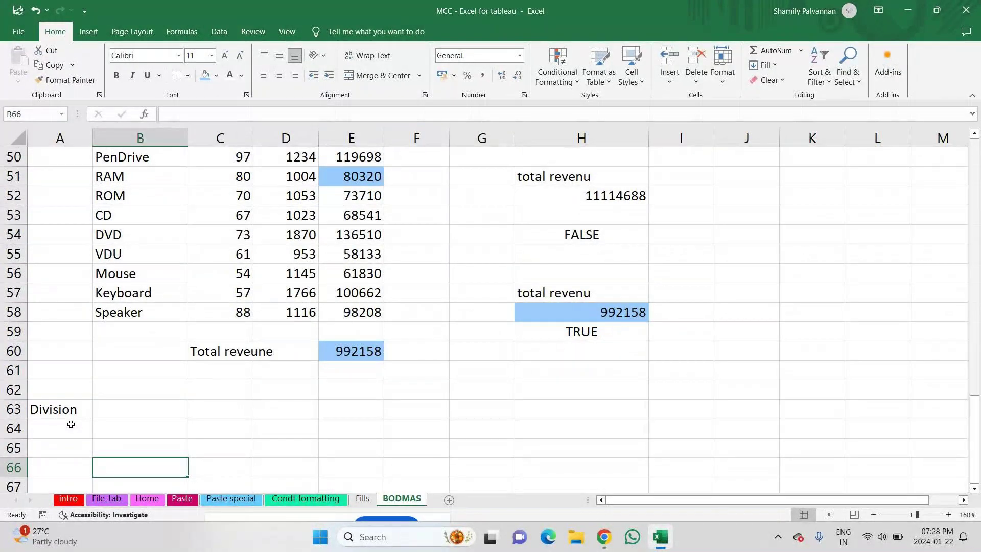
click(123, 314)
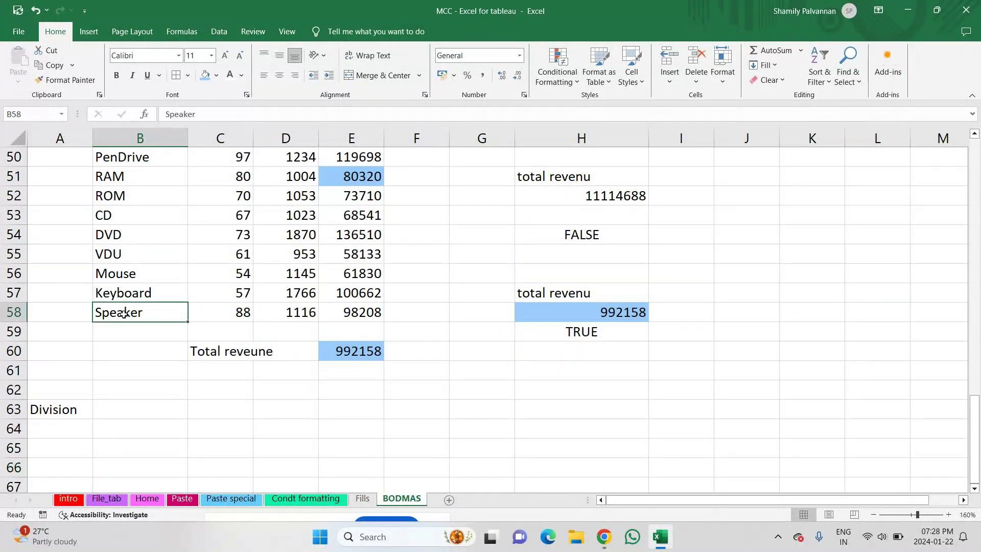
key(shift+Up)
key(shift+Up)
key(shift+Up)
key(shift+Up)
key(shift+Up)
key(shift+Up)
key(shift+Up)
key(shift+Up)
key(shift+Up)
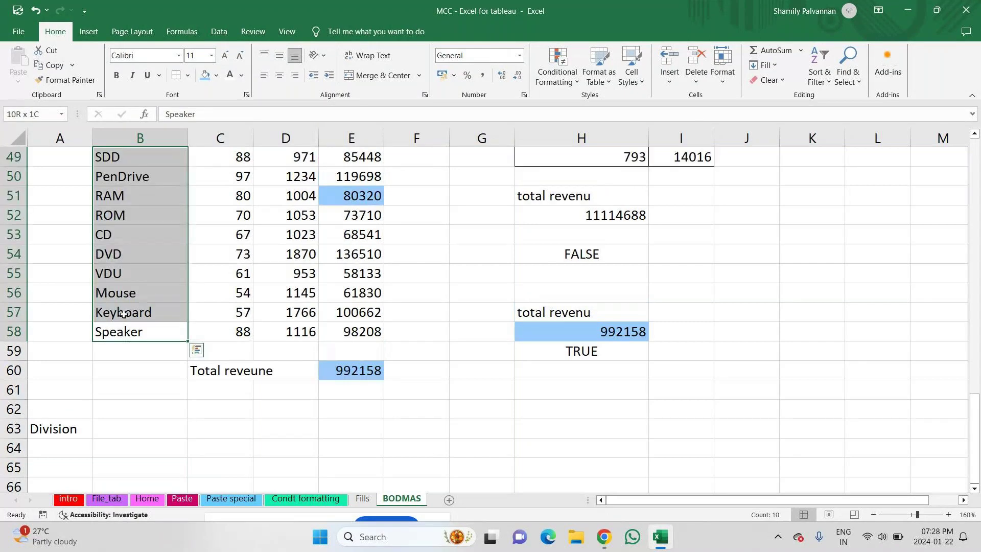
key(shift+Up)
key(shift+Up)
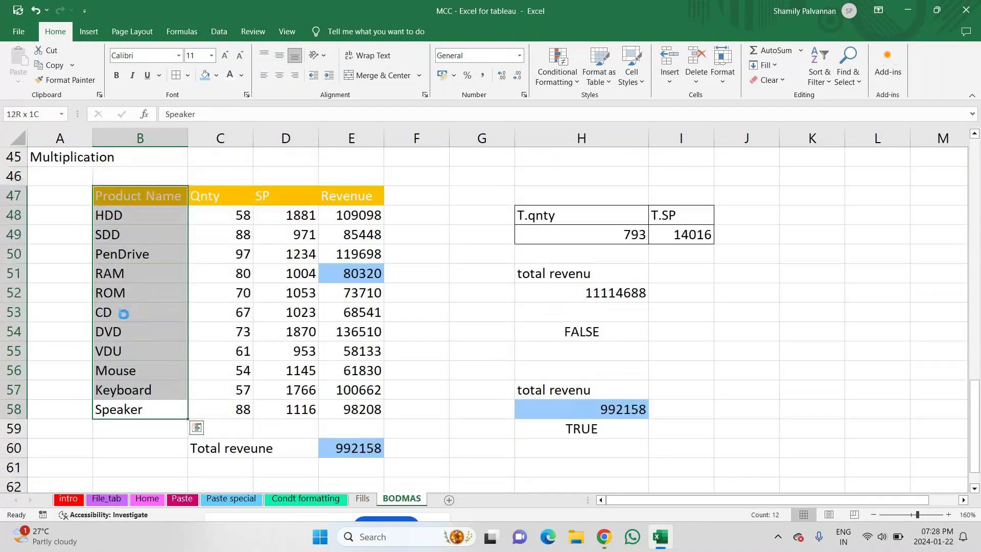
key(ctrl+c)
key(Down)
key(Down)
key(Down)
key(Down)
key(Down)
key(Down)
key(Down)
key(Down)
key(Down)
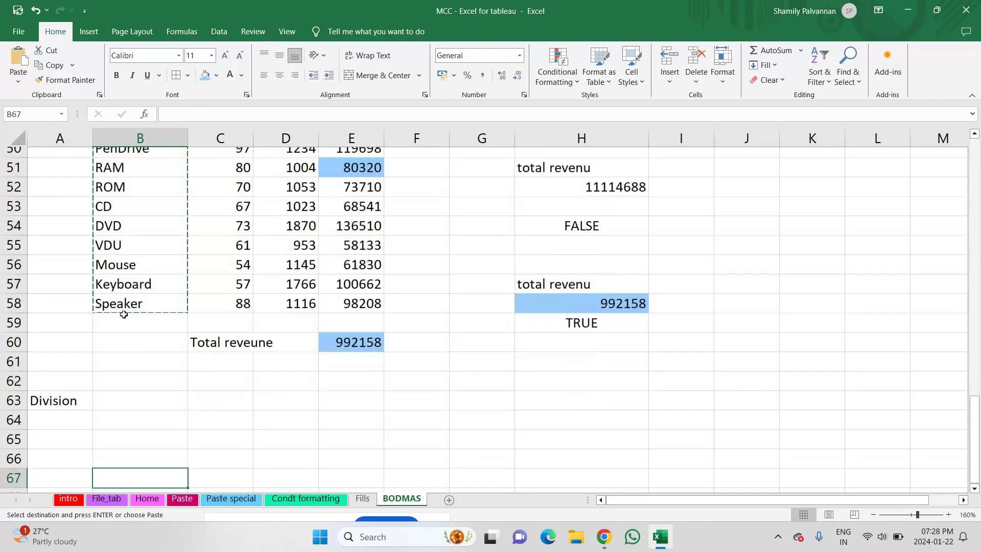
key(ctrl+v)
key(Up)
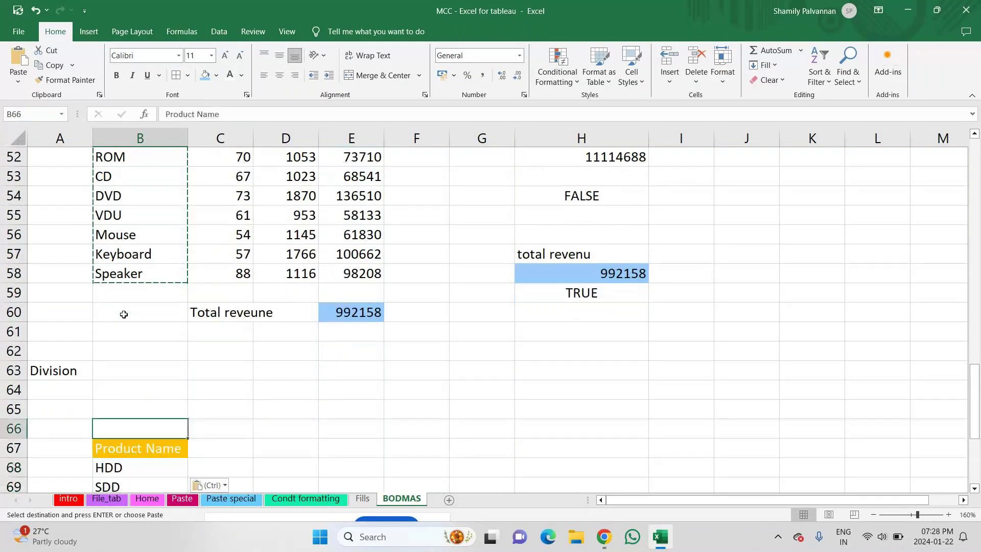
key(Down)
key(Right)
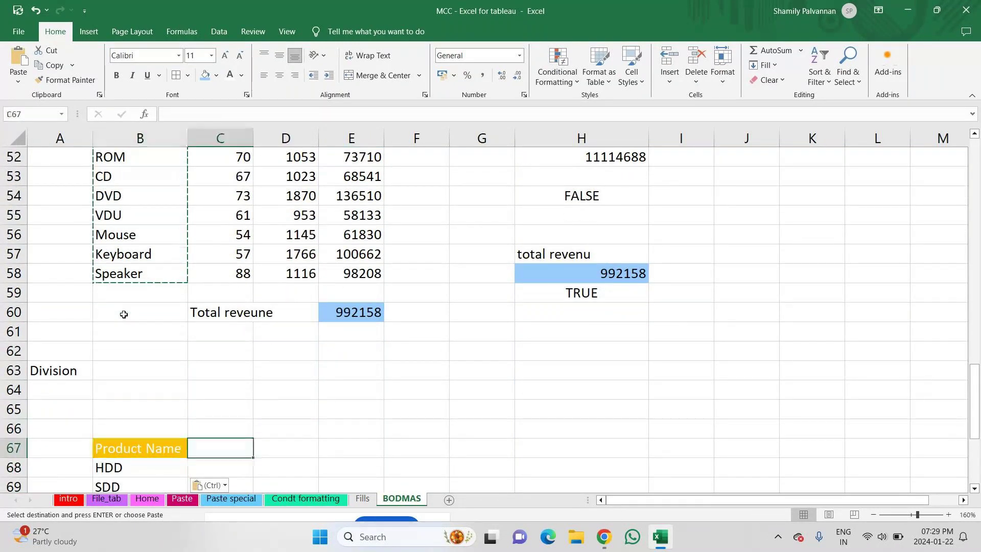
Replace the trial header text in C67 with 'Cost'
text(T.)
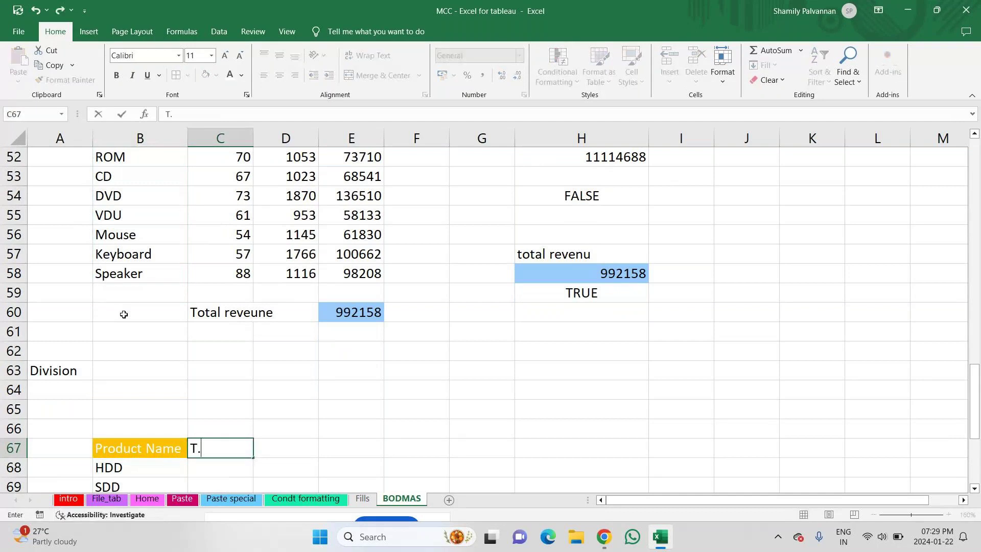
text(amt)
key(Return)
key(Up)
text(Purchase va)
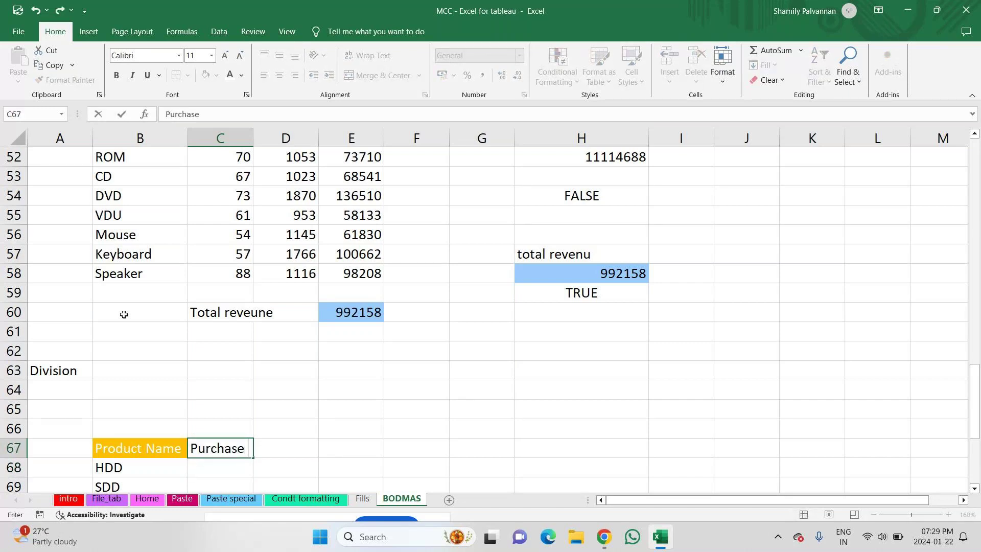
key(BackSpace)
key(BackSpace)
key(BackSpace)
key(BackSpace)
key(BackSpace)
key(BackSpace)
key(BackSpace)
key(BackSpace)
key(BackSpace)
key(BackSpace)
key(BackSpace)
text(Cost)
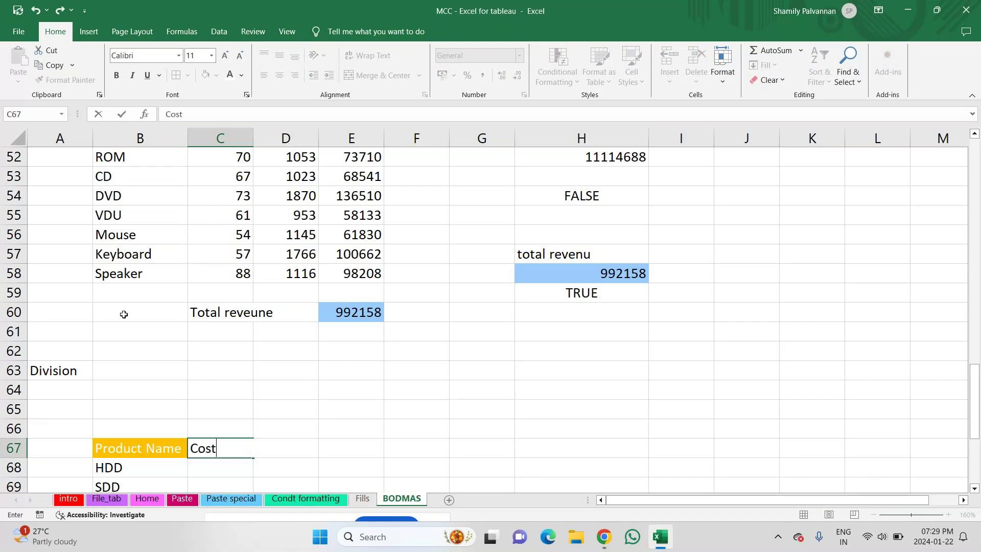
key(Tab)
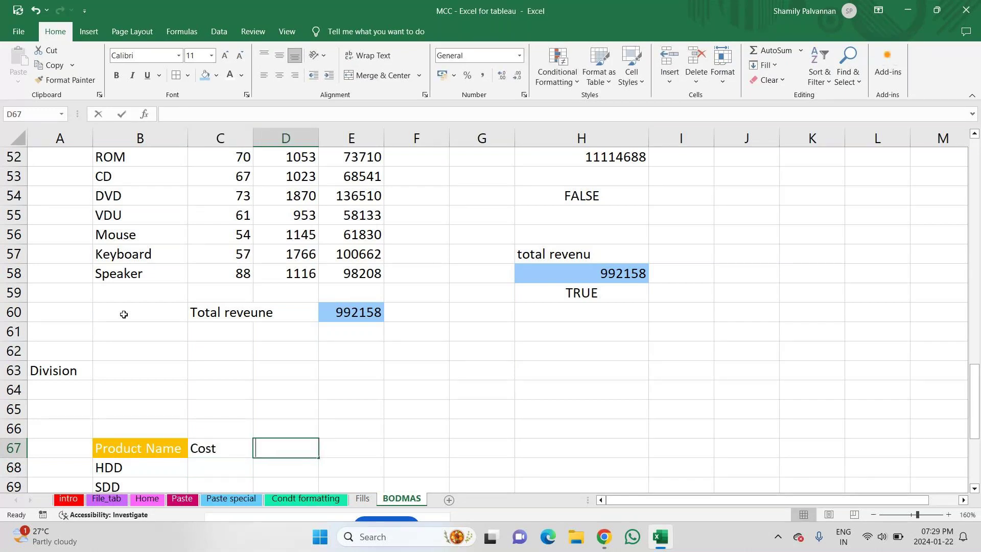
Add 'qnty' and 'CP' headers in D67 and E67, and begin a =RAND formula in C68
text(qnt)
key(BackSpace)
key(BackSpace)
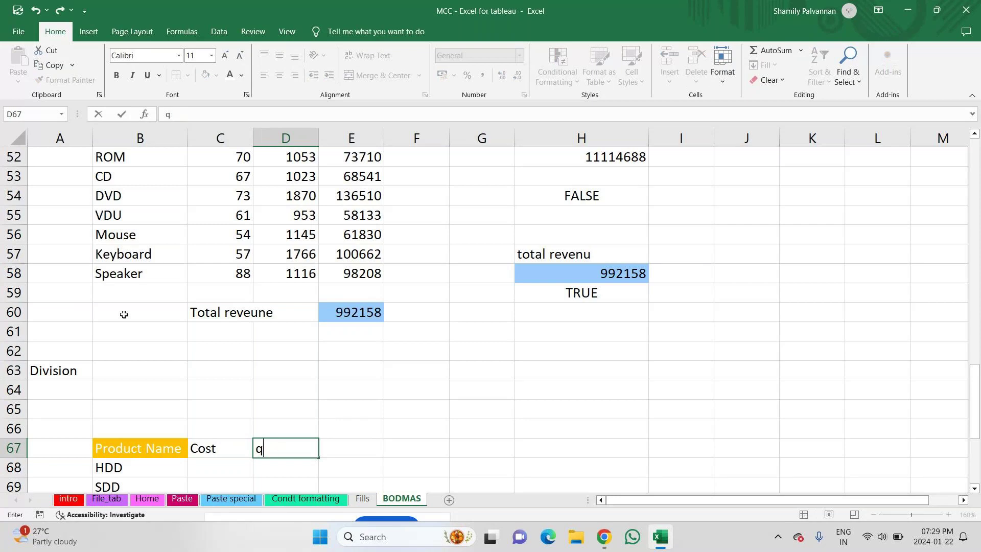
text(nty)
key(Tab)
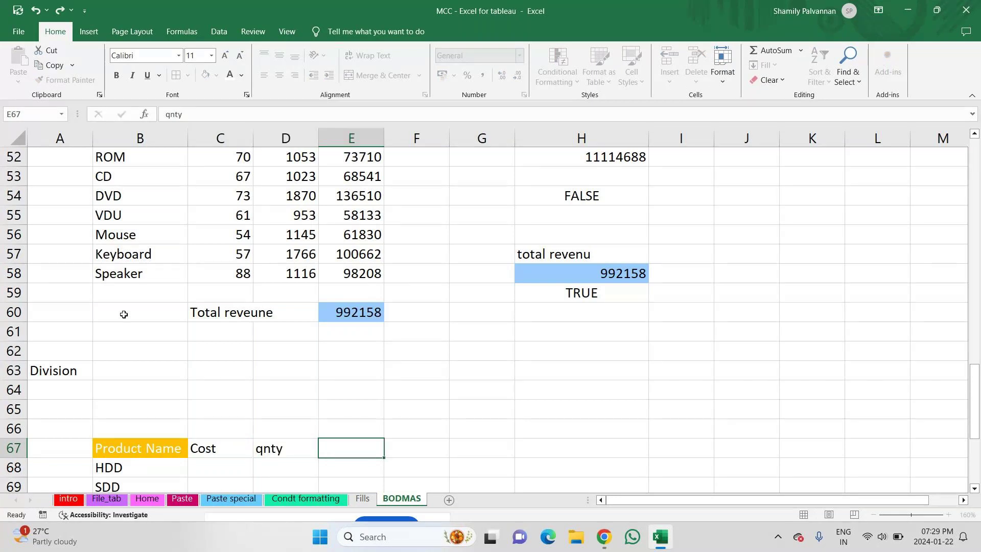
text(CP)
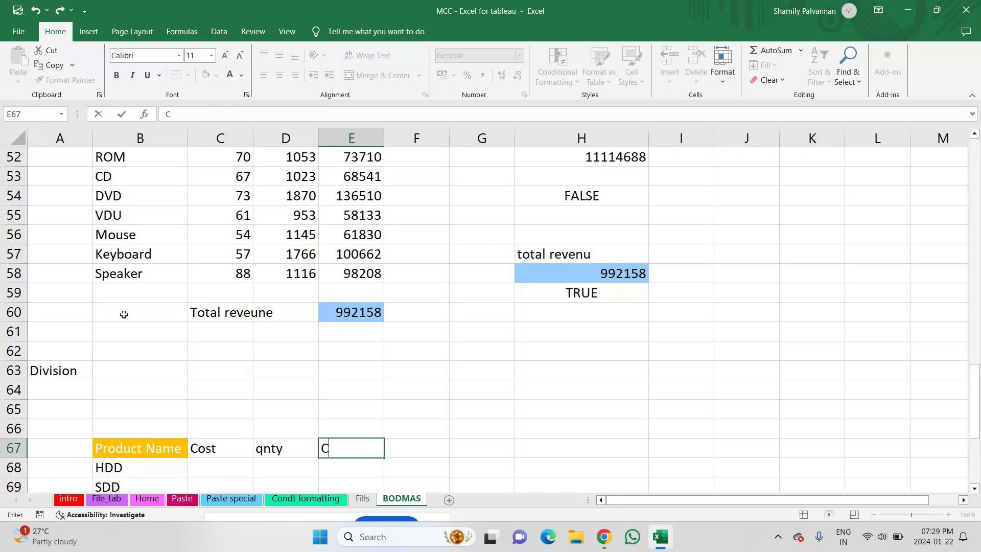
key(Left)
key(Left)
key(Left)
key(Left)
key(Right)
key(Right)
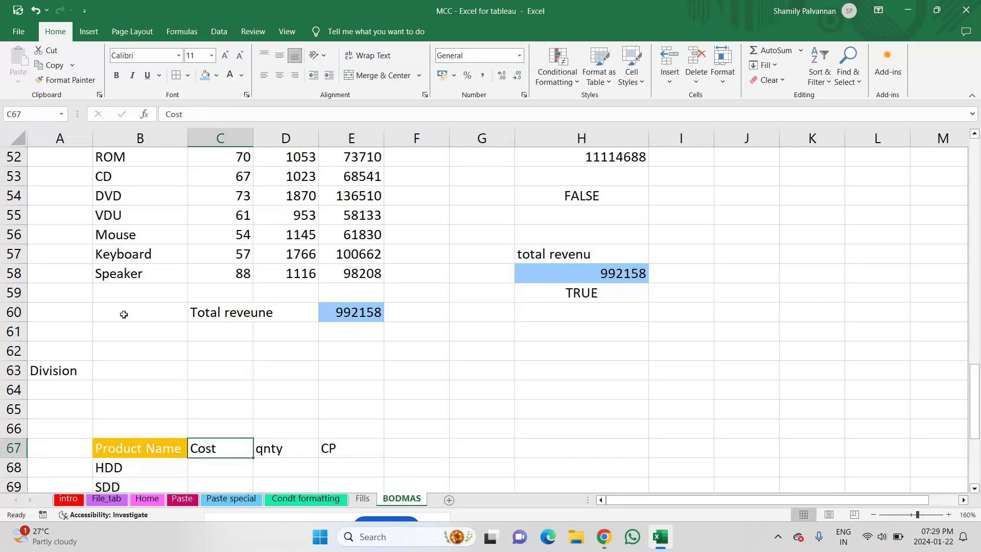
key(Down)
scroll(123, 314, down, 1)
text(=)
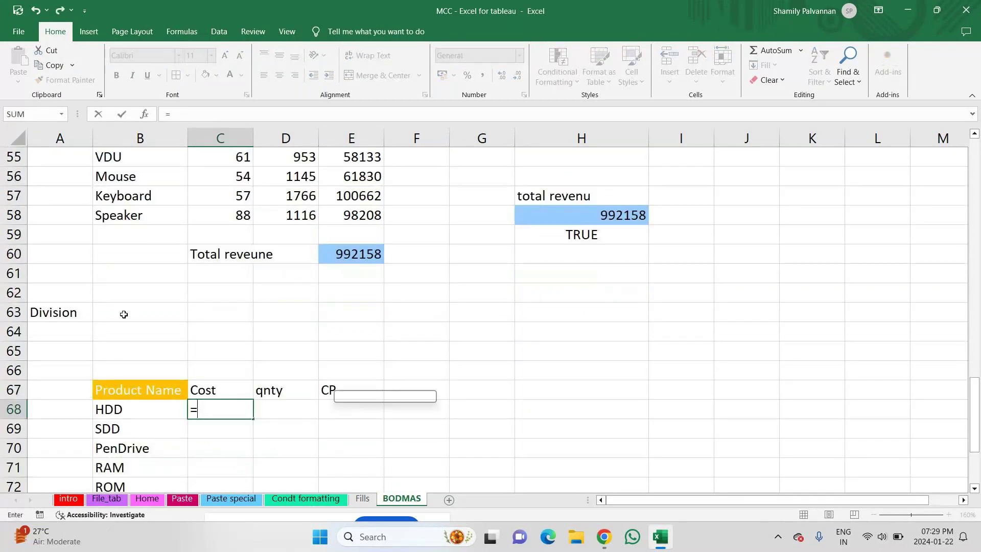
text(rand)
Enter =RANDBETWEEN(1000,2000) in C68 and fill it down for every product's Cost
key(Down)
key(Tab)
text(100,)
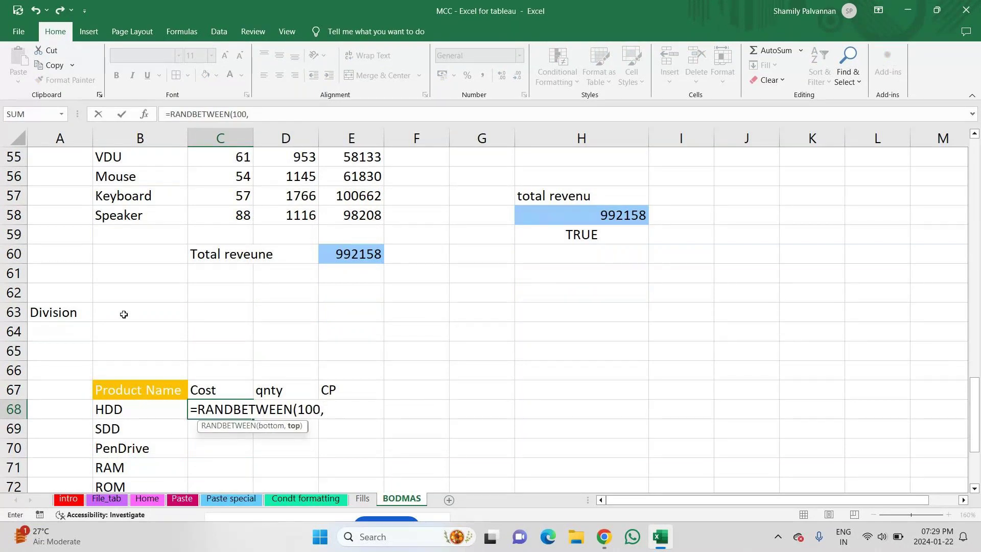
key(BackSpace)
text(0,20)
text(00)
key(Return)
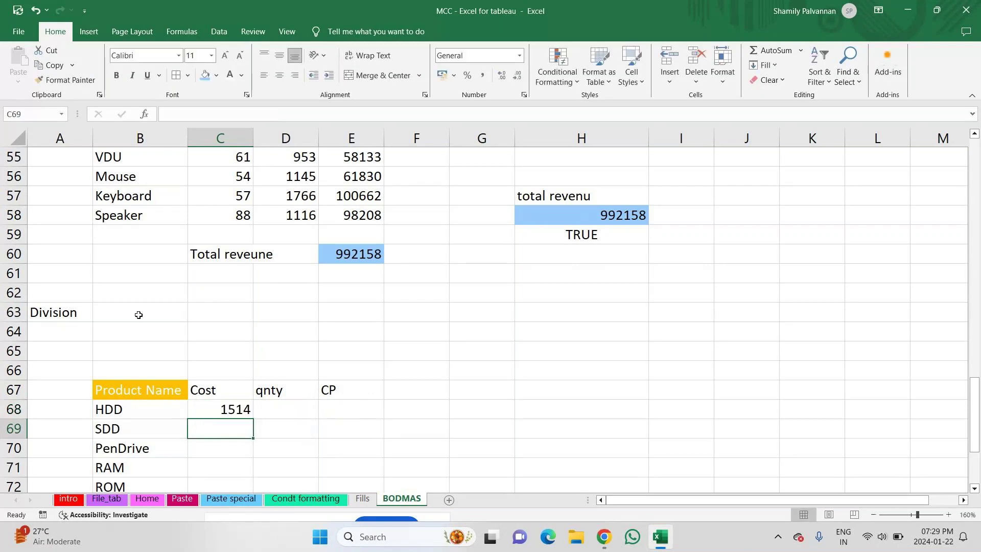
click(242, 410)
drag(253, 420, 254, 419)
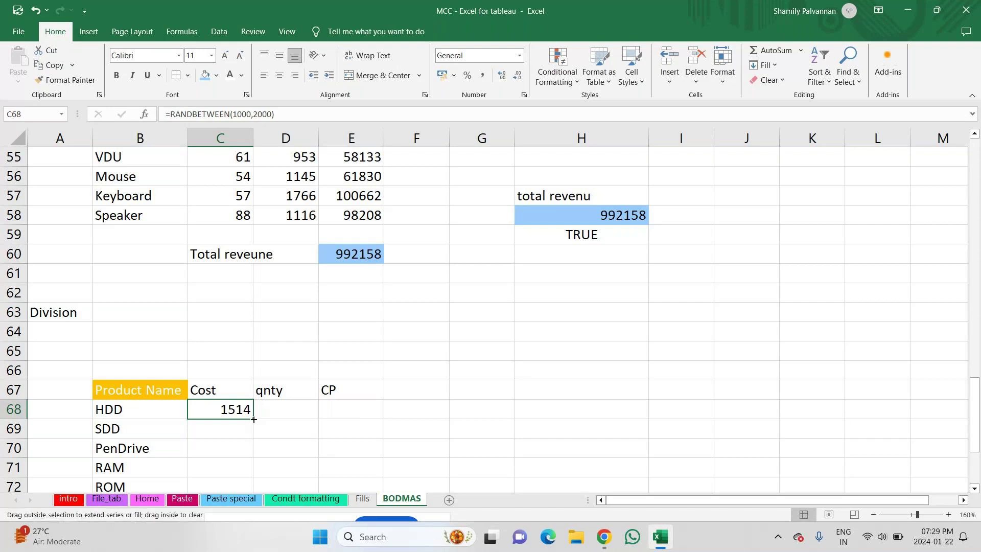
double_click(254, 419)
Enter =RANDBETWEEN(50,90) in D68 and fill it down to D78
click(271, 412)
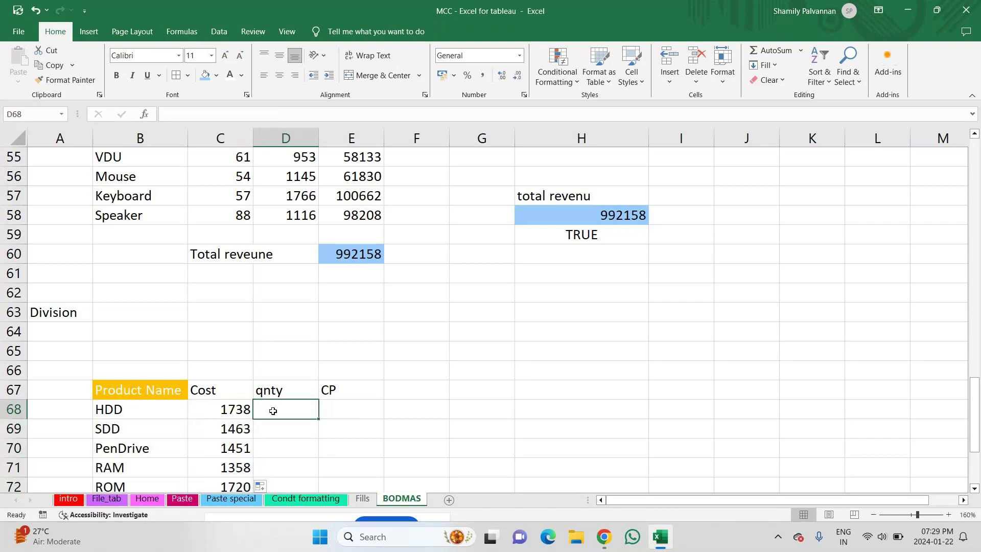
text(-)
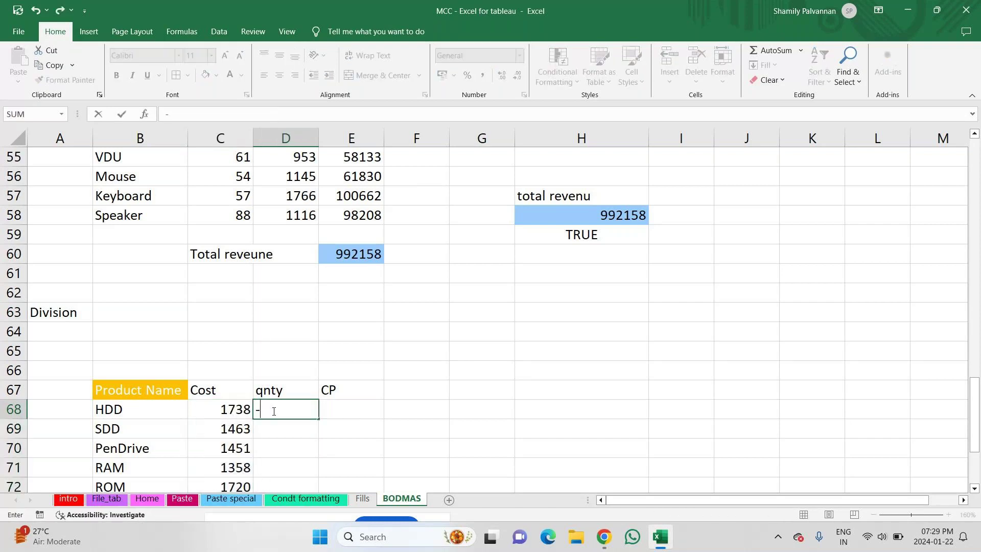
key(Num_Lock)
key(Escape)
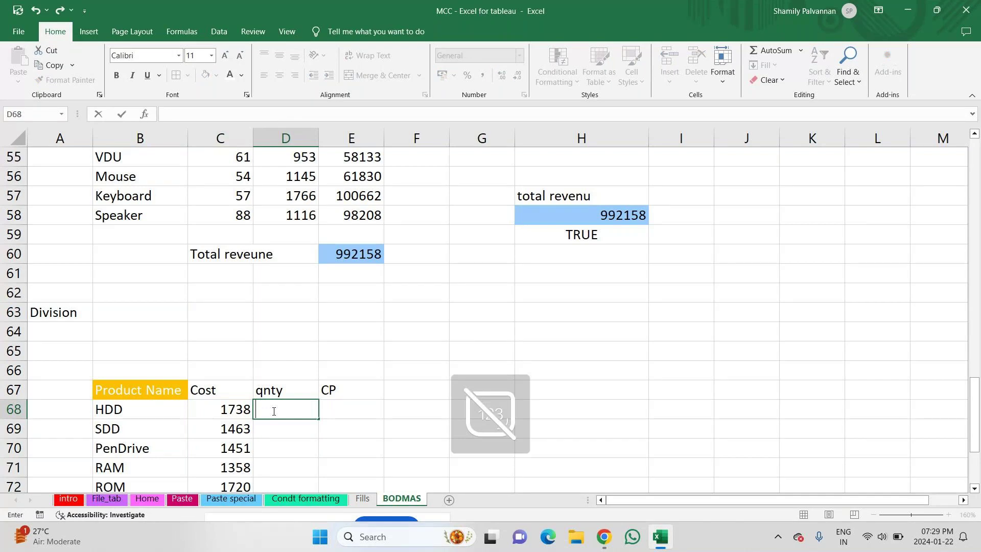
text(=rand)
key(Down)
key(Tab)
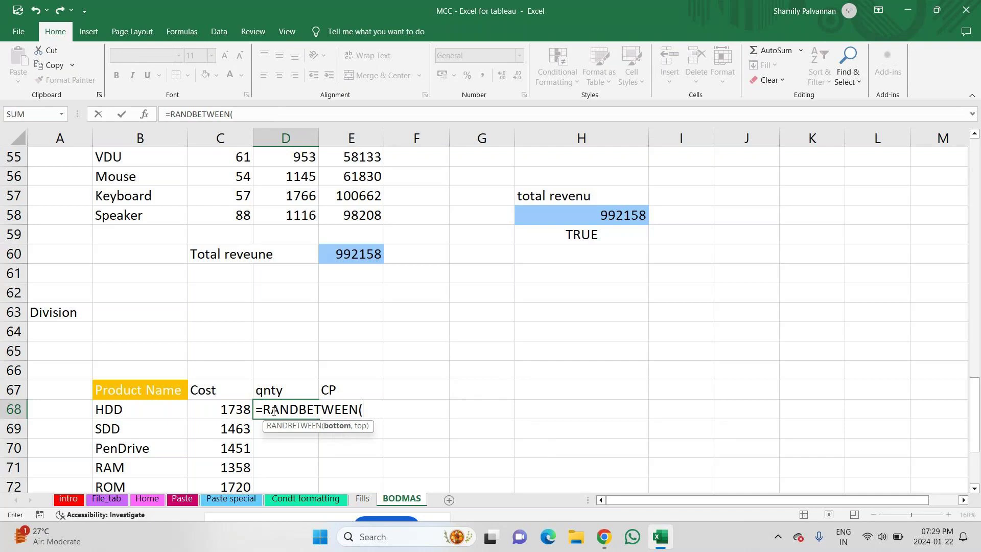
key(Home)
key(BackSpace)
key(BackSpace)
key(BackSpace)
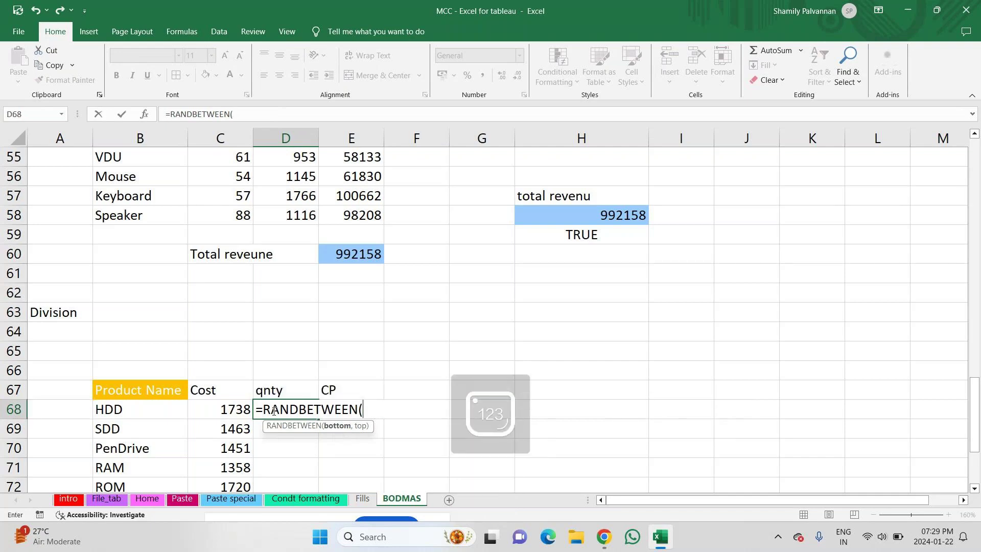
text(50,90))
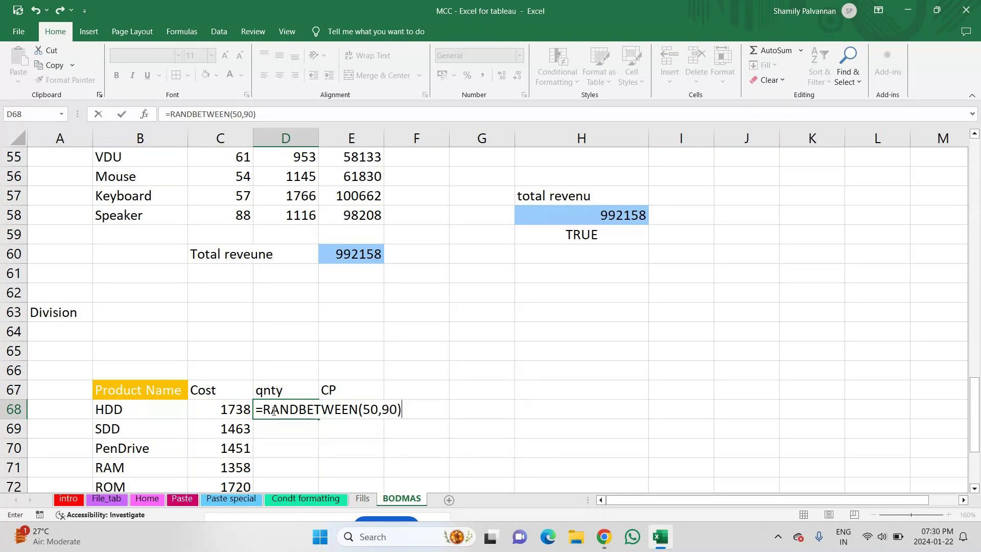
key(Return)
click(289, 408)
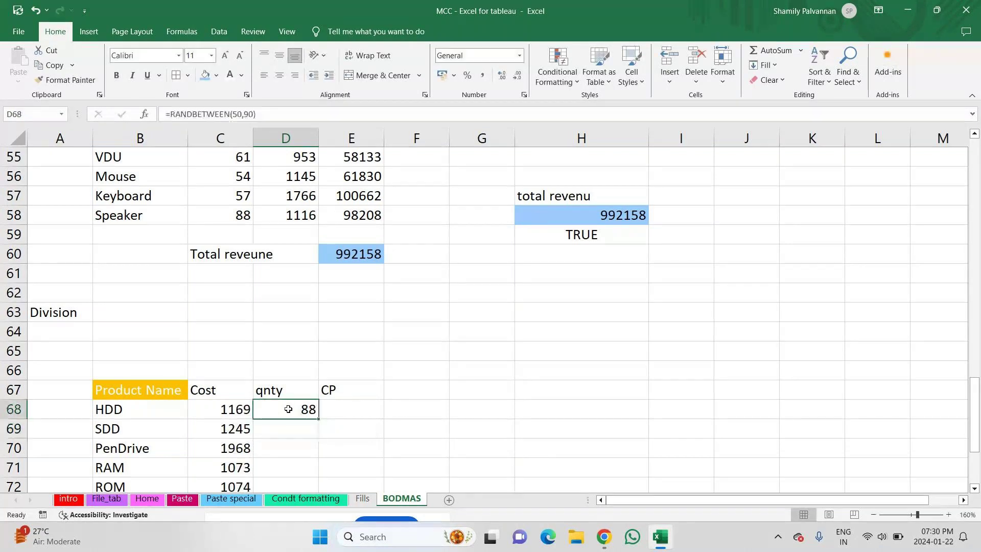
double_click(318, 418)
Convert the Cost and qnty figures to fixed values with Paste Special > Values
scroll(317, 420, down, 2)
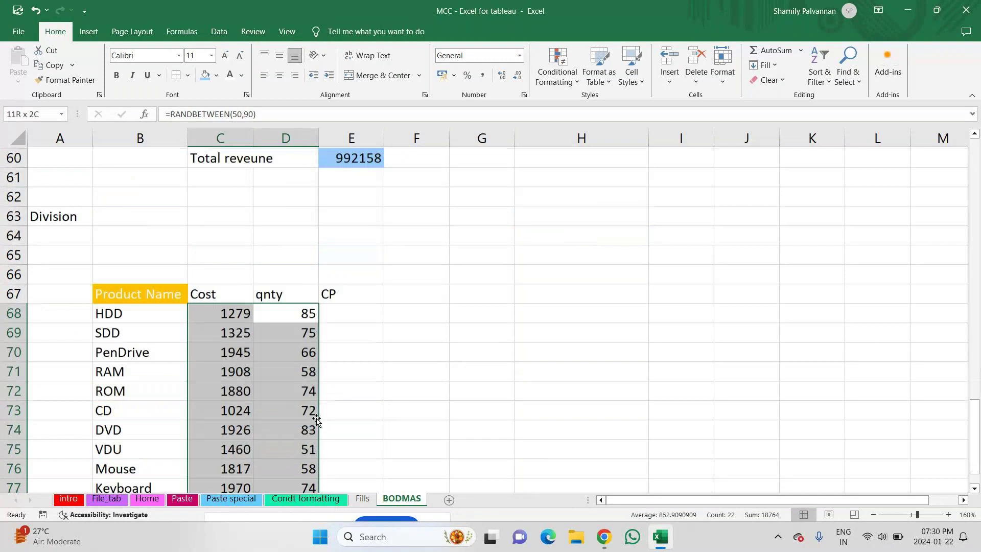
scroll(317, 418, down, 1)
key(ctrl+c)
key(ctrl+alt+v)
key(v)
key(Return)
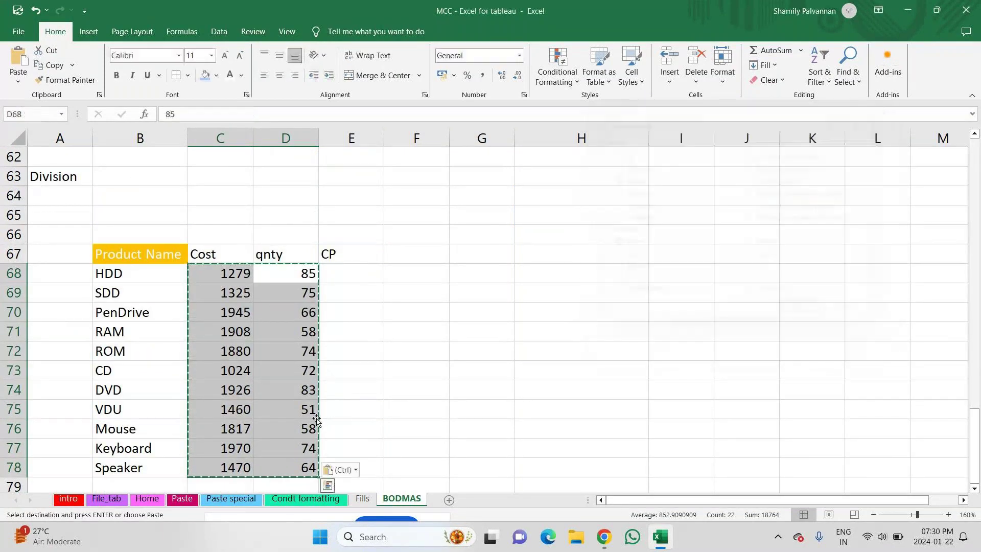
key(Escape)
click(360, 275)
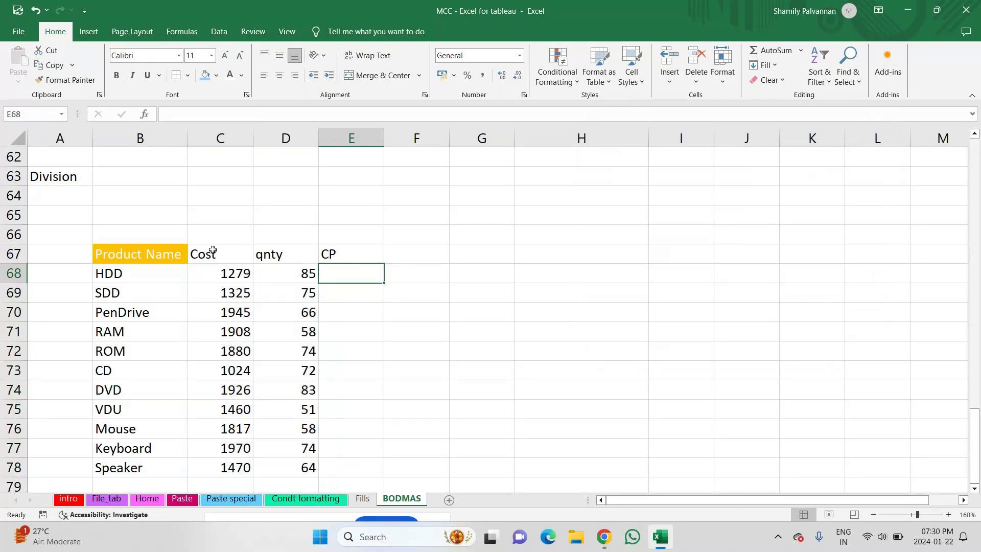
Copy the Product Name header's orange style onto Cost, qnty and CP with Format Painter
click(165, 249)
drag(205, 254, 301, 256)
click(139, 255)
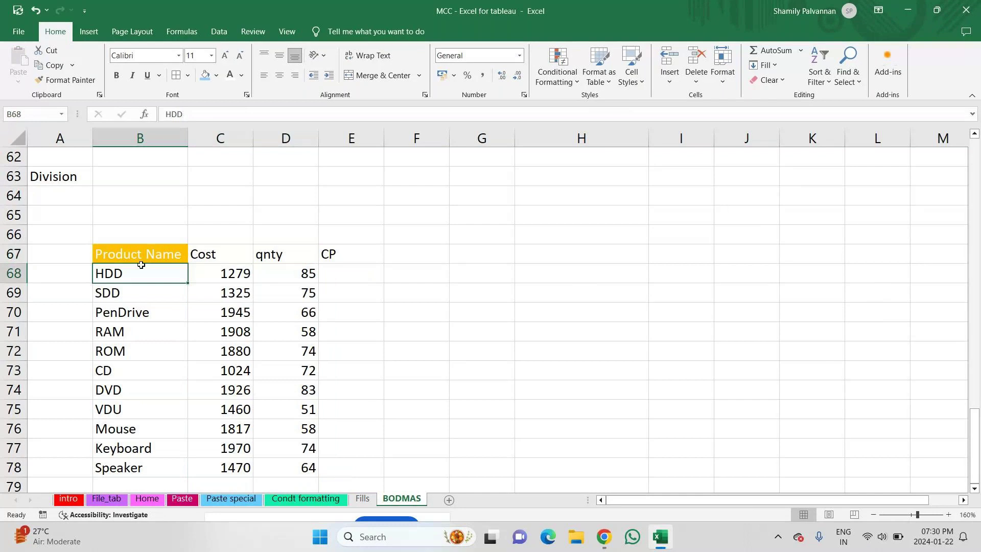
click(59, 82)
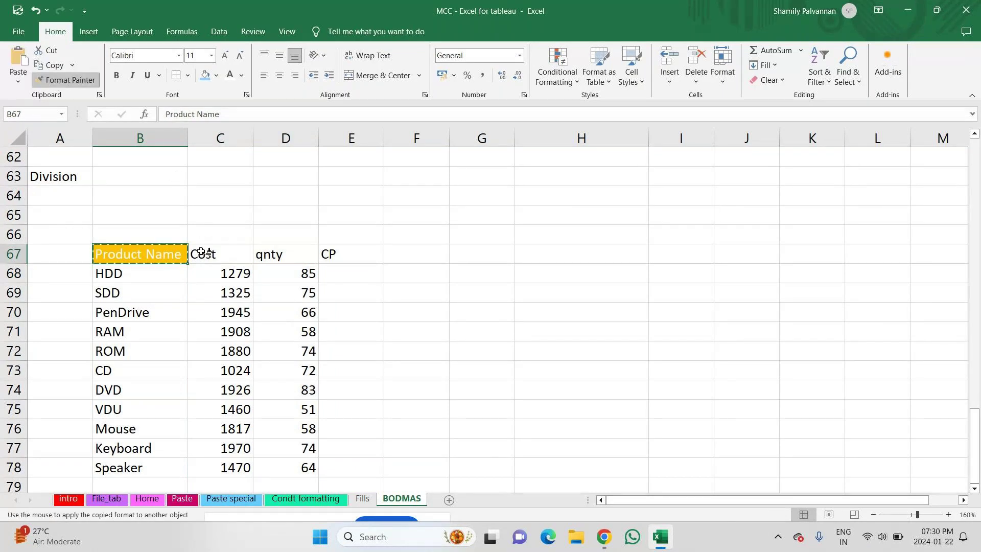
drag(202, 252, 324, 256)
Enter =C68/D68 in E68 so HDD's CP shows 15.0471
click(357, 276)
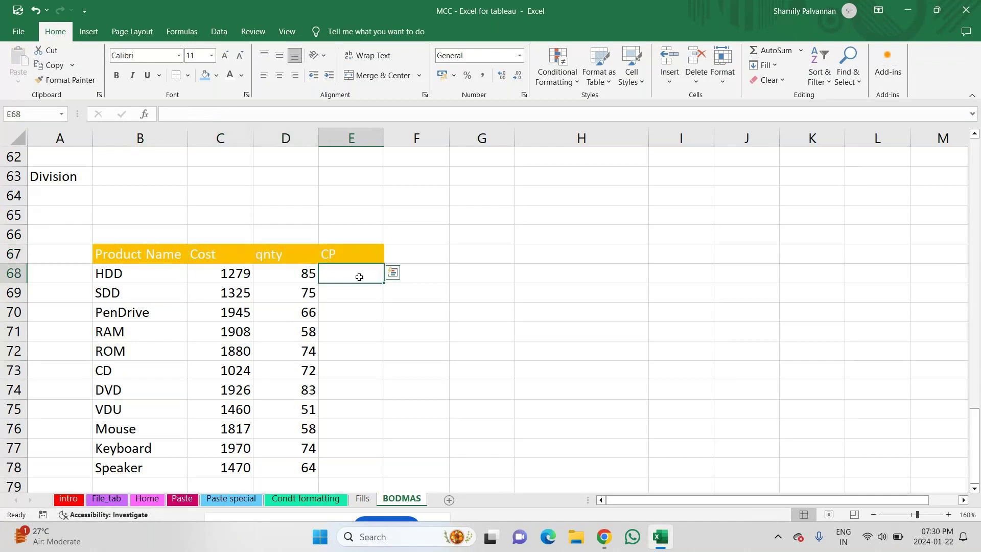
text(=)
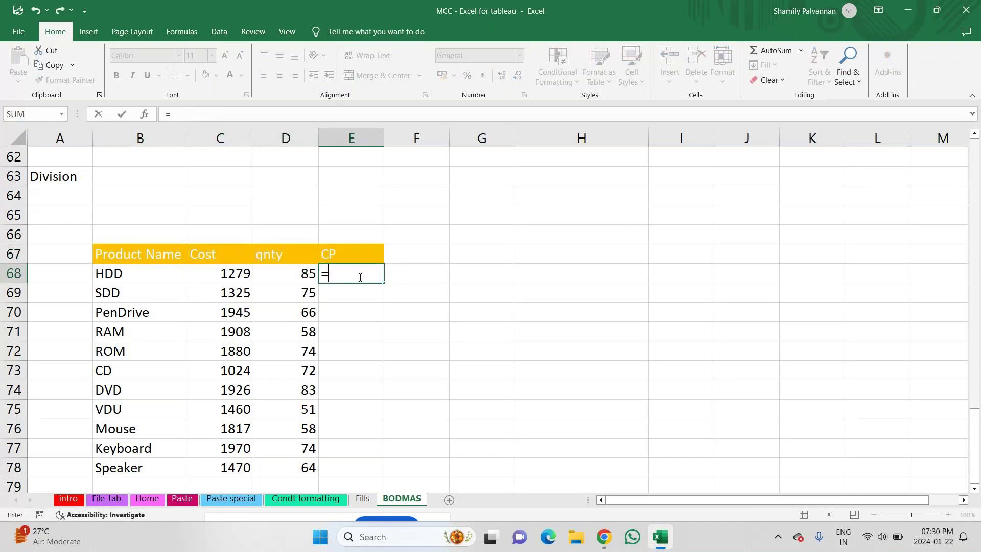
key(Left)
key(Left)
text(/)
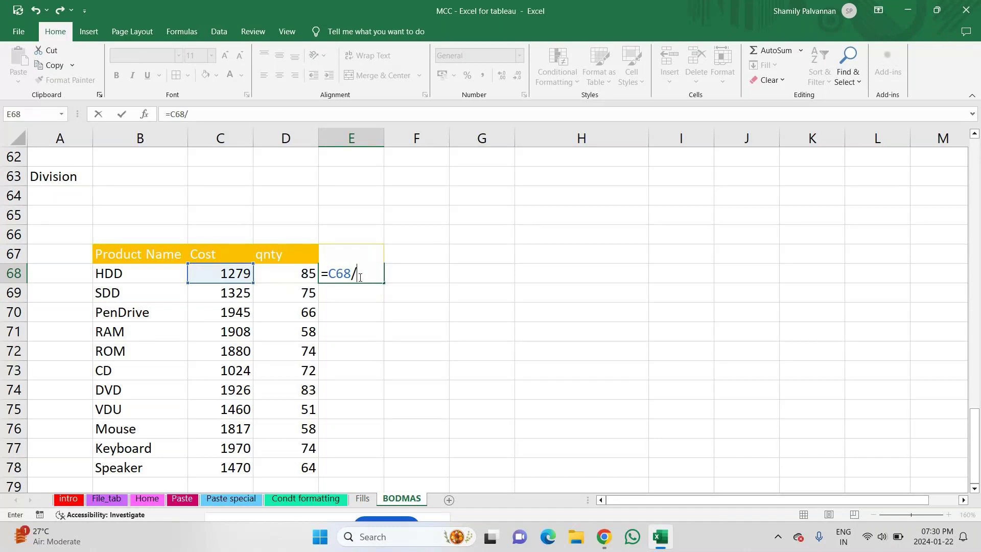
click(294, 272)
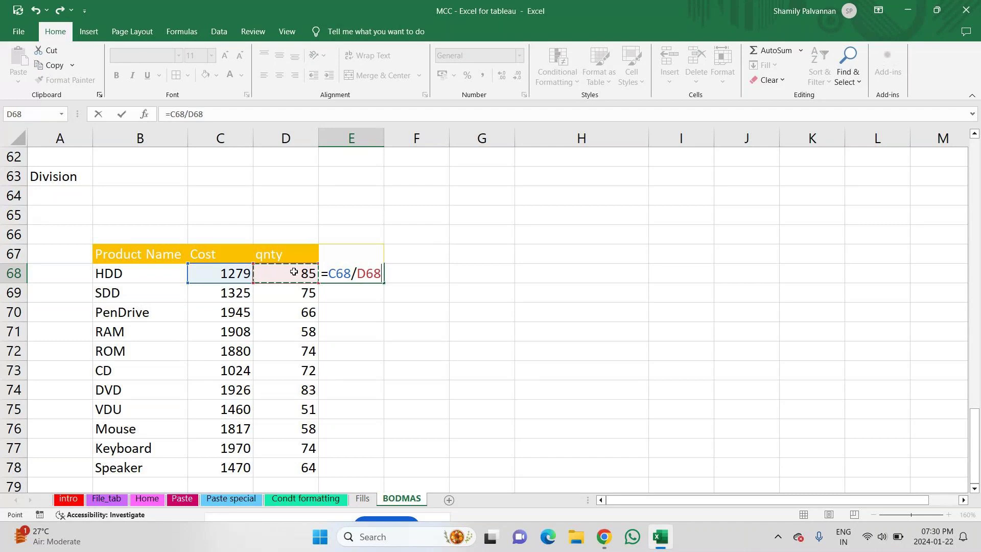
key(Return)
click(378, 280)
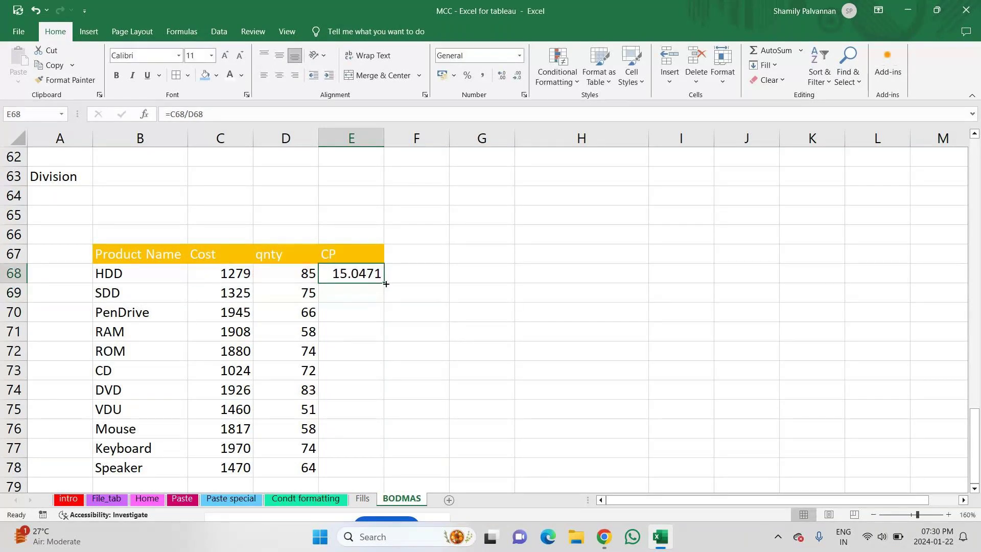
Enter =C69/D69 in E69 for SDD's CP
click(371, 296)
text(=)
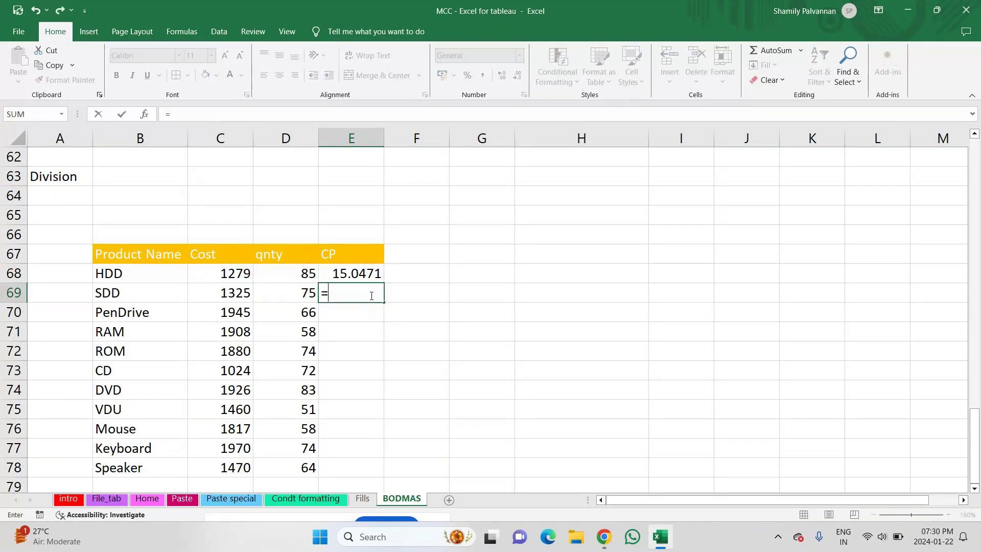
click(241, 291)
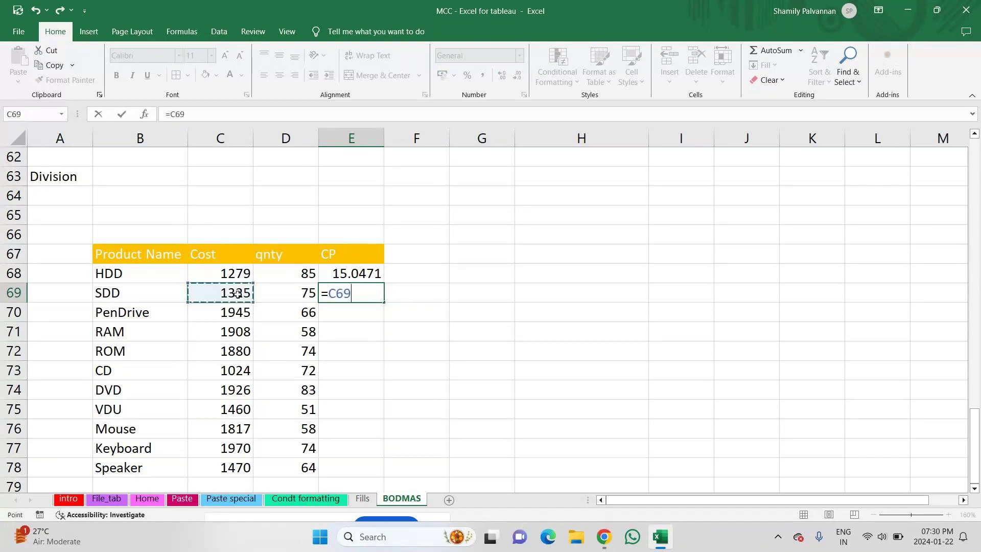
text(/)
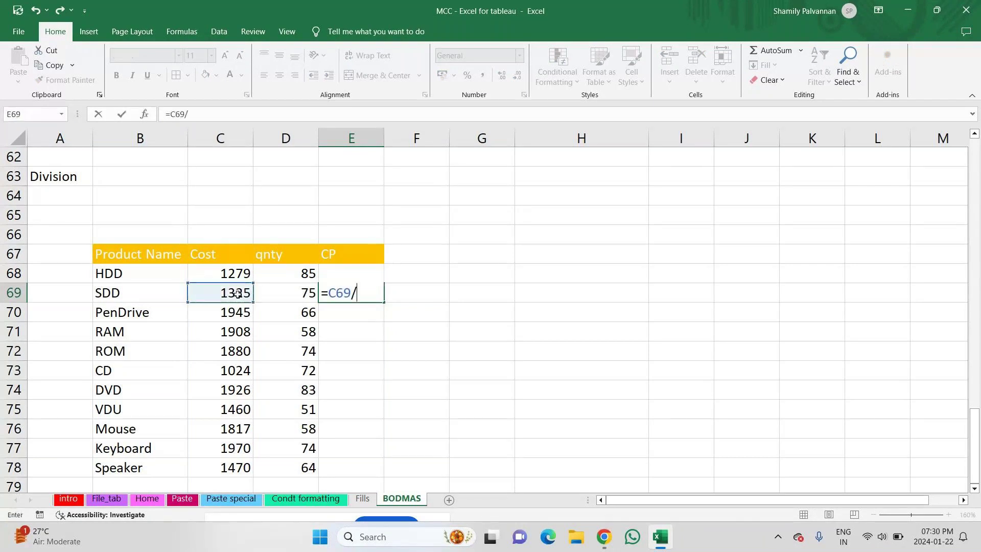
click(291, 297)
key(Return)
Fill the CP formula down to E78 for every product
click(363, 269)
click(363, 291)
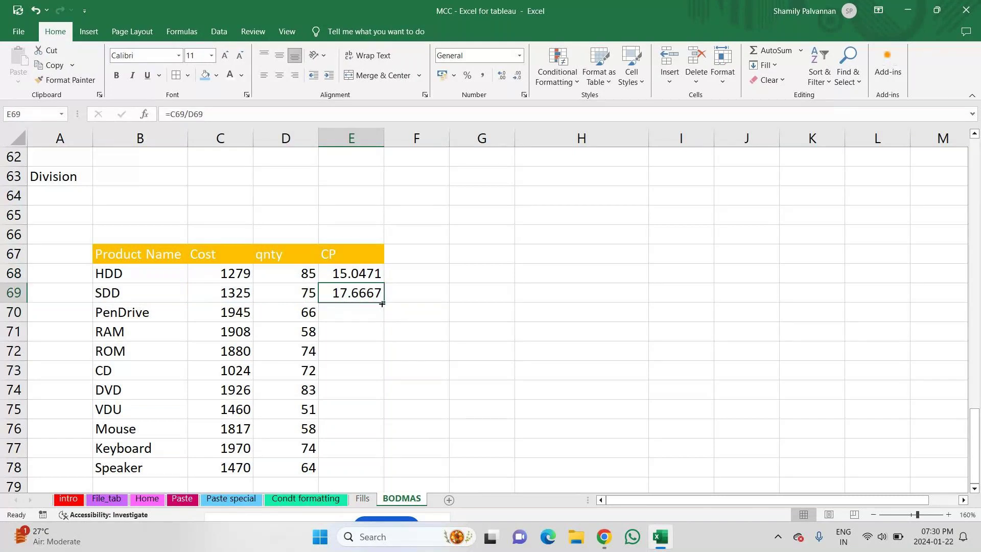
drag(386, 303, 385, 477)
drag(357, 271, 342, 462)
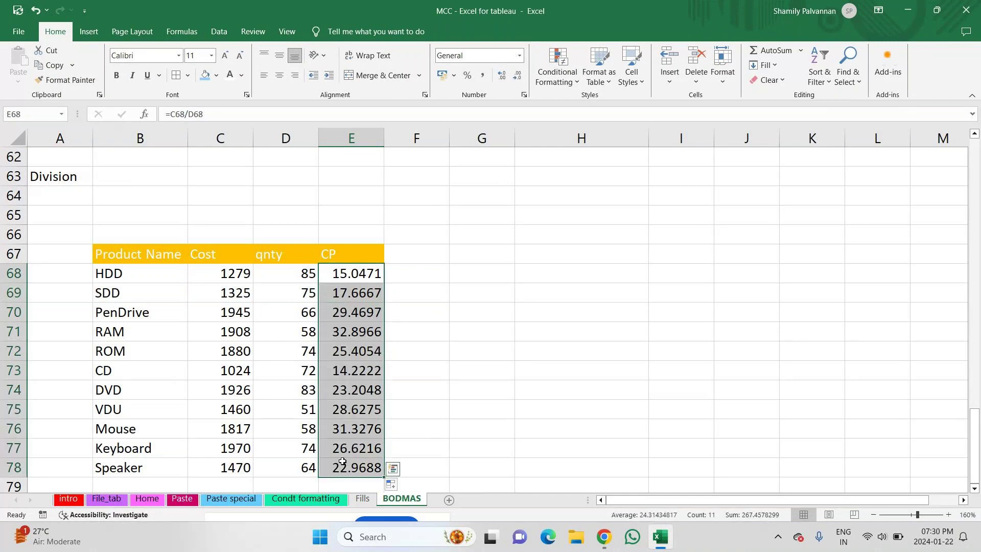
Show the CP values as whole numbers with Decrease Decimal, then switch to the meeting window
click(516, 77)
click(517, 77)
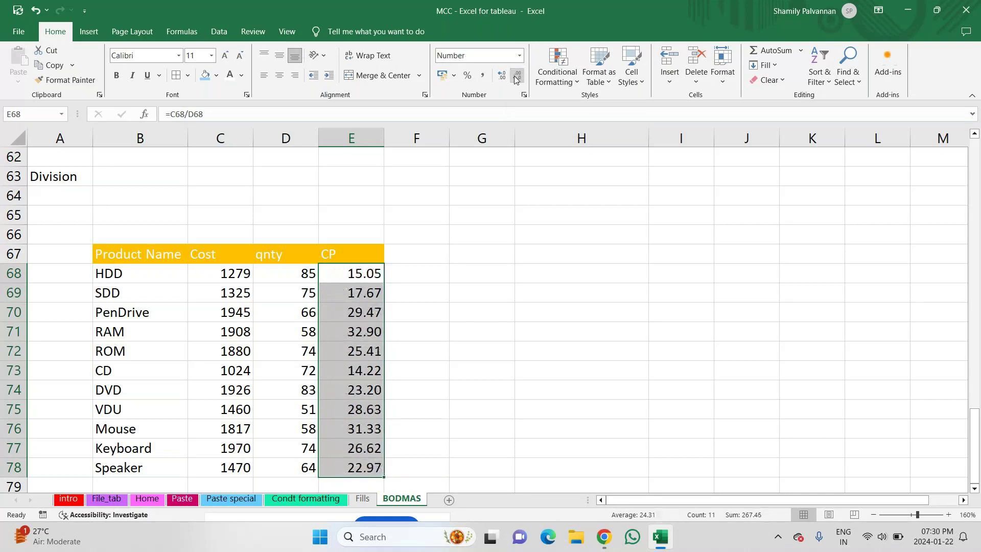
click(516, 77)
click(517, 76)
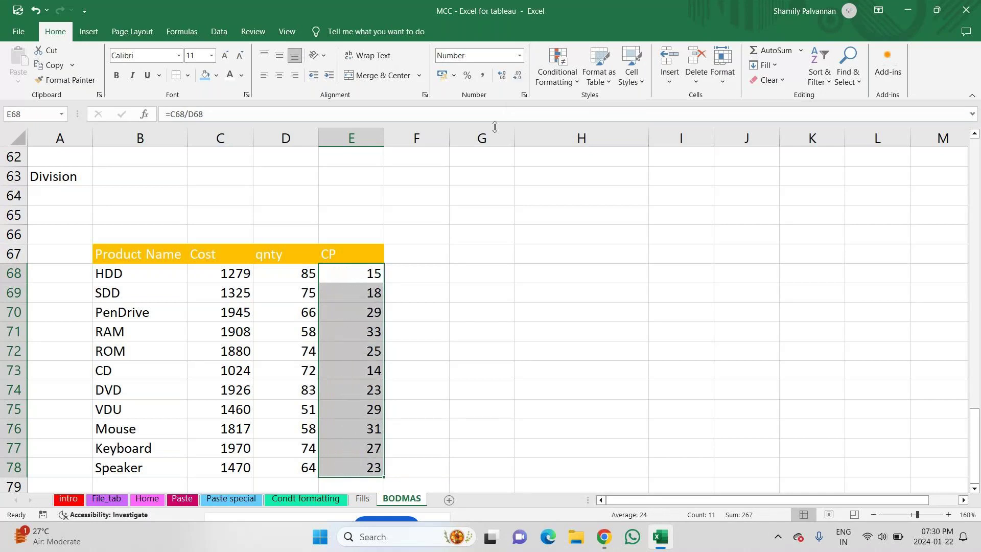
click(454, 346)
drag(344, 270, 337, 471)
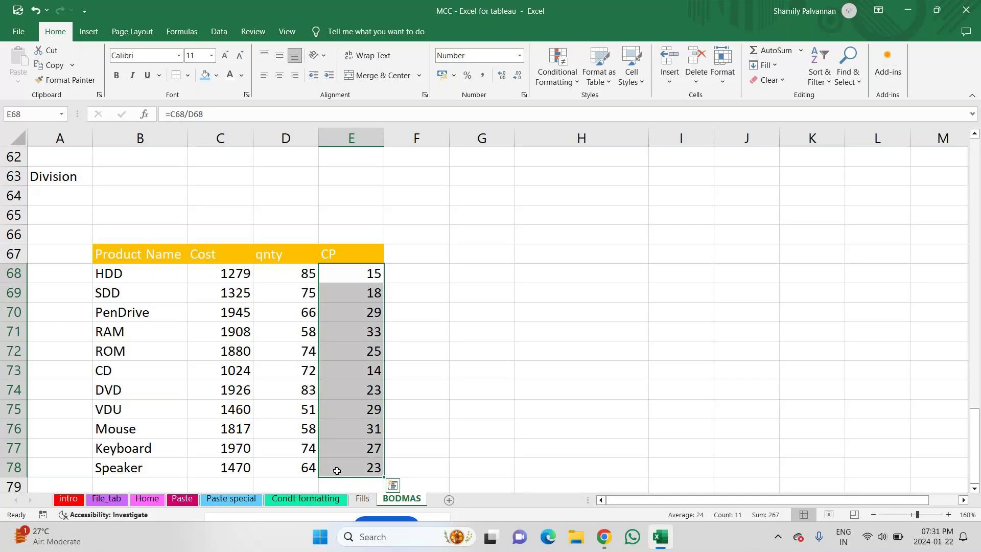
key(alt+Tab)
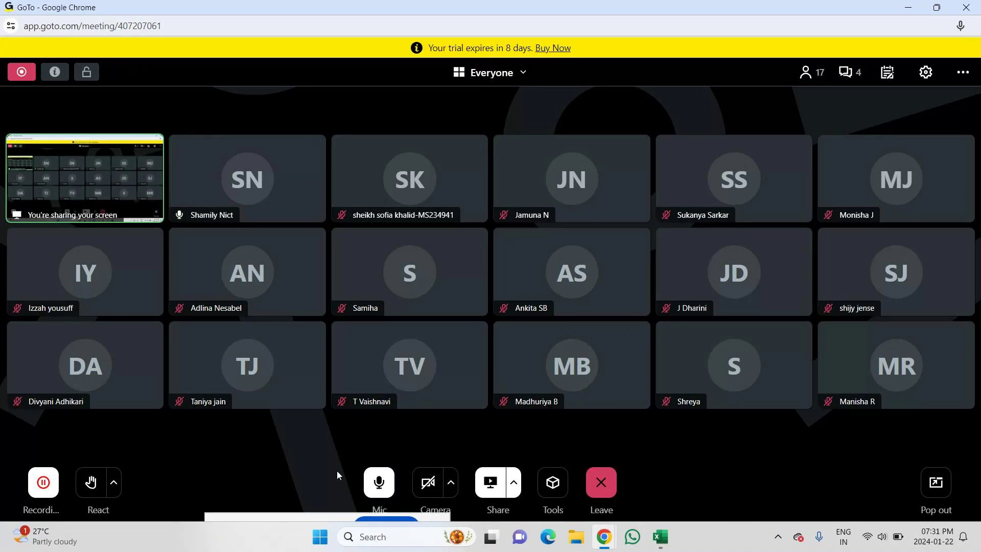
key(alt+Tab)
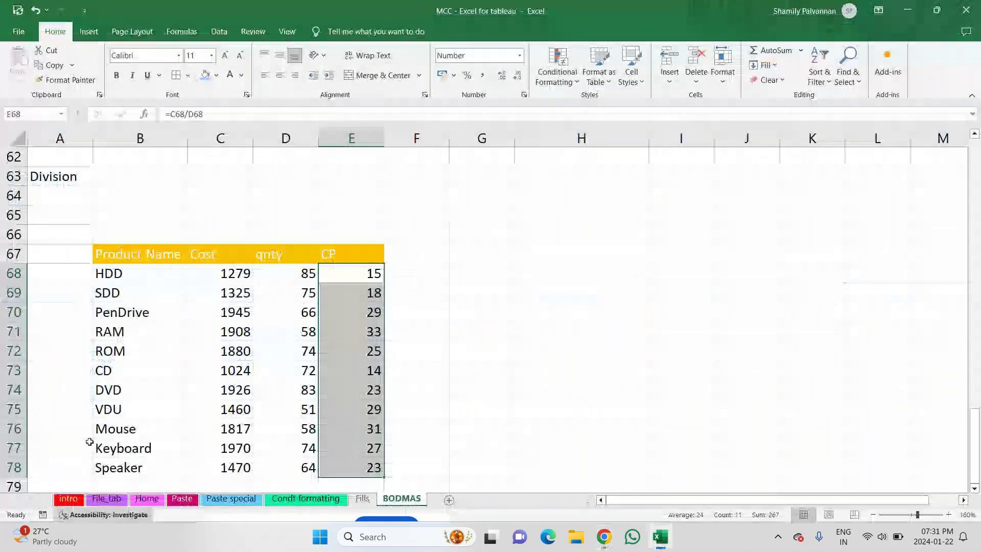
Copy the Names/Sub1–Sub6 scores table B15:H26
key(Up)
key(Up)
key(Up)
key(Up)
key(Up)
key(Up)
key(Up)
key(Up)
key(Up)
key(Up)
key(Up)
key(Up)
key(Up)
key(Up)
key(Up)
key(Up)
key(Up)
key(Up)
key(Up)
key(Up)
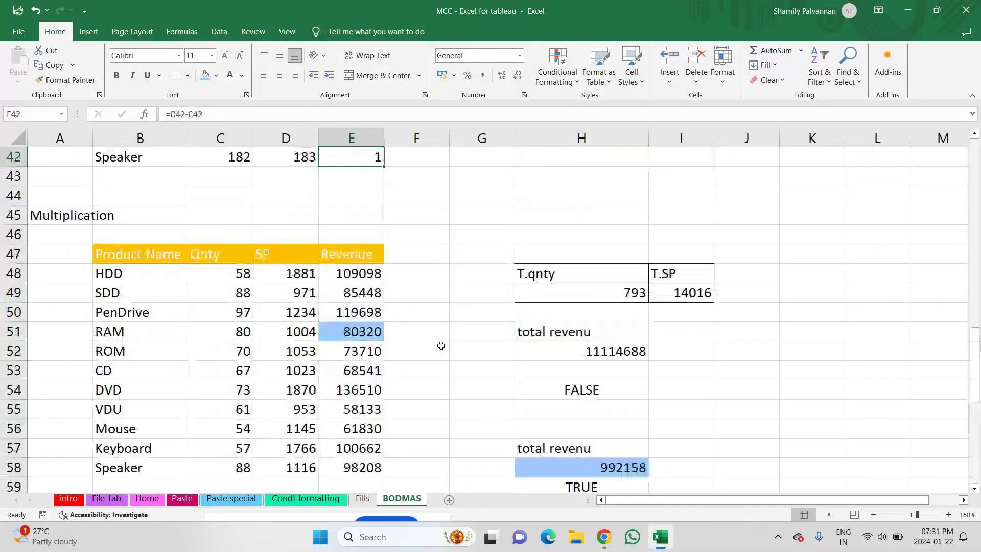
key(Up)
key(Up)
key(Up)
key(Up)
key(Up)
key(Up)
key(Up)
key(Up)
key(Up)
key(Up)
key(Up)
key(Up)
key(Up)
key(Up)
key(Up)
key(Up)
key(Up)
key(Up)
key(Up)
key(Up)
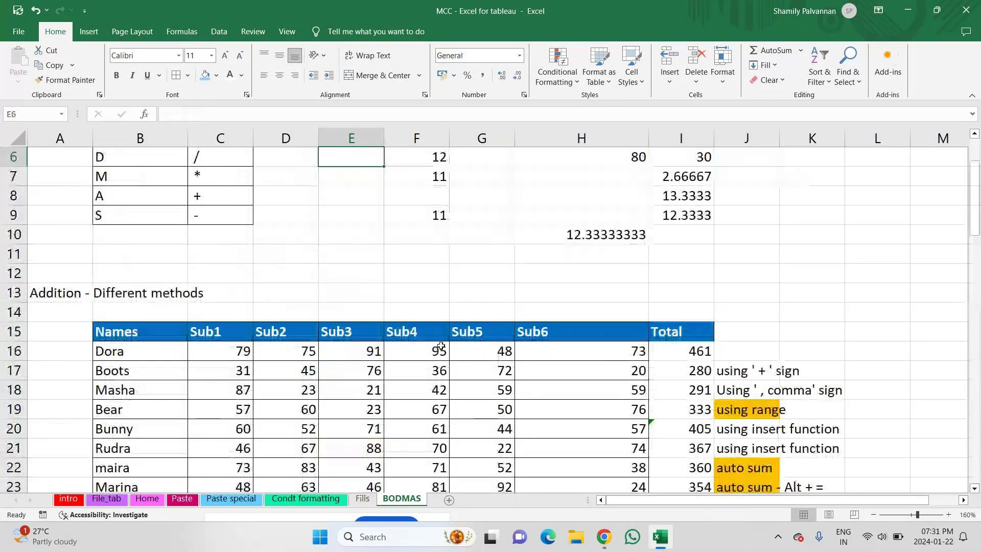
key(Down)
scroll(441, 346, down, 3)
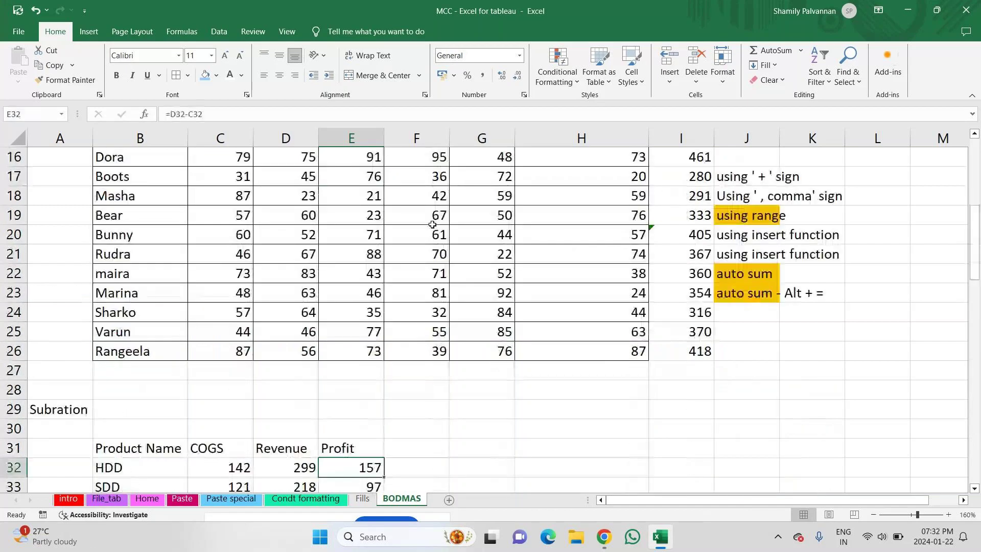
click(119, 351)
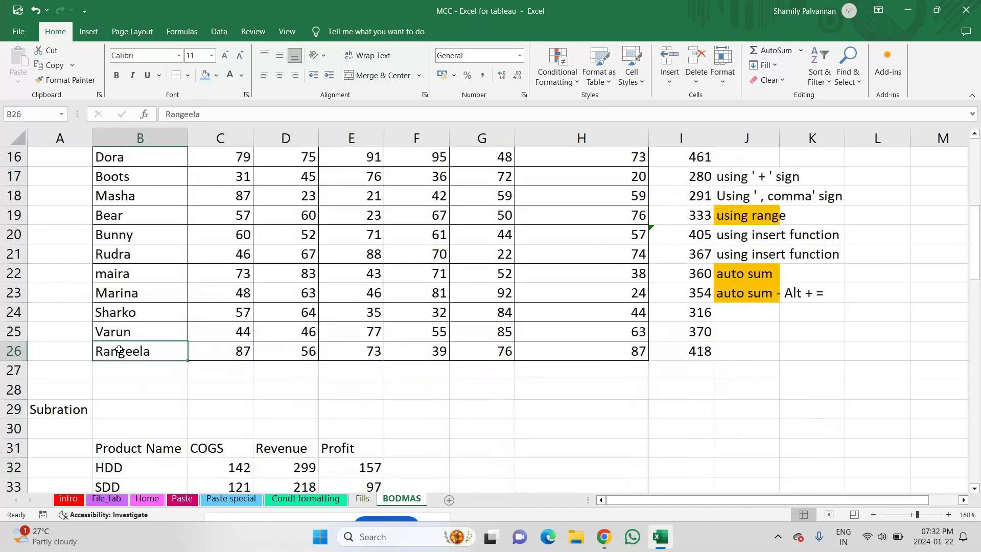
key(shift+Right)
key(shift+Right)
key(shift+Right)
key(shift+Right)
key(shift+Right)
key(shift+Right)
key(shift+Up)
key(shift+Up)
key(shift+Up)
key(shift+Up)
key(shift+Up)
key(shift+Up)
key(shift+Up)
key(shift+Up)
key(shift+Up)
key(shift+Up)
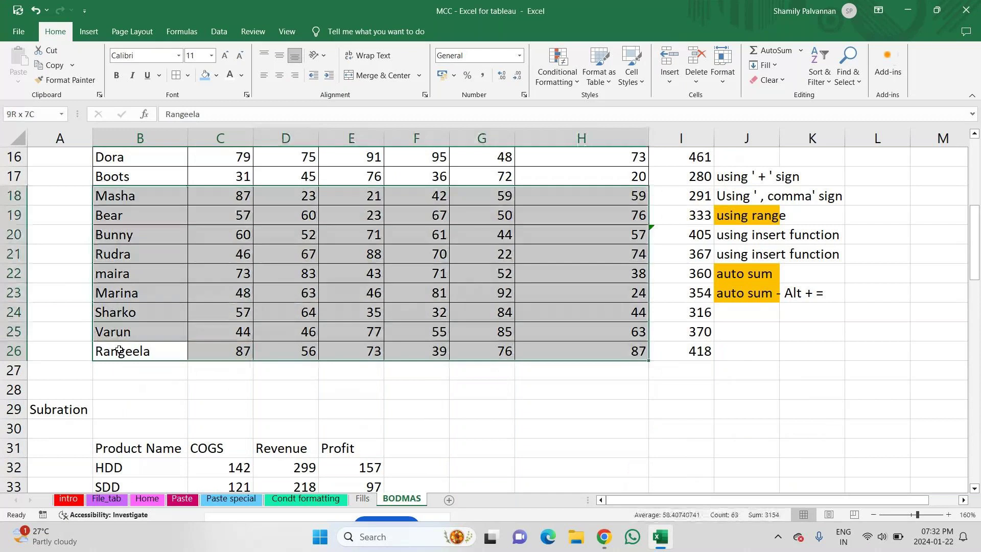
key(shift+Up)
key(shift+Up)
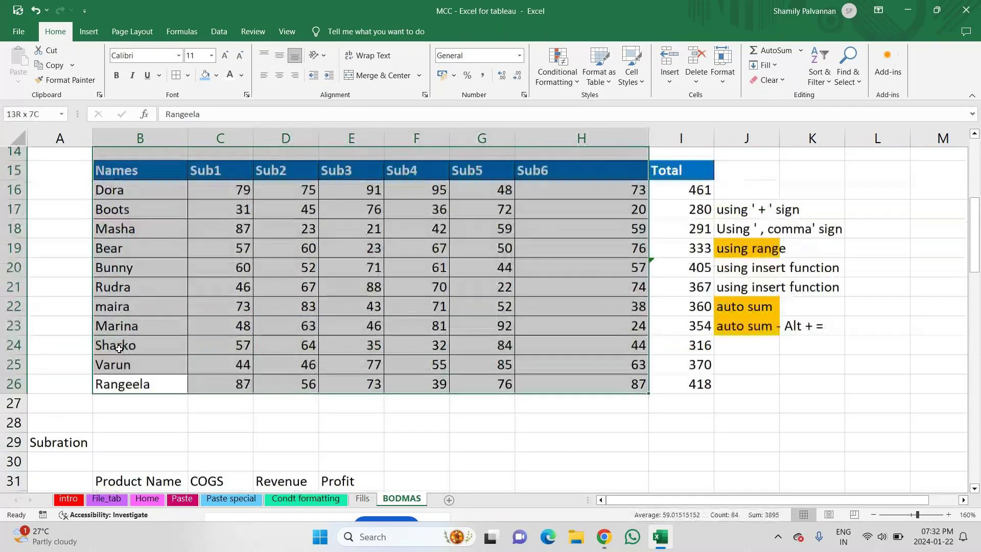
key(shift+Down)
key(ctrl+c)
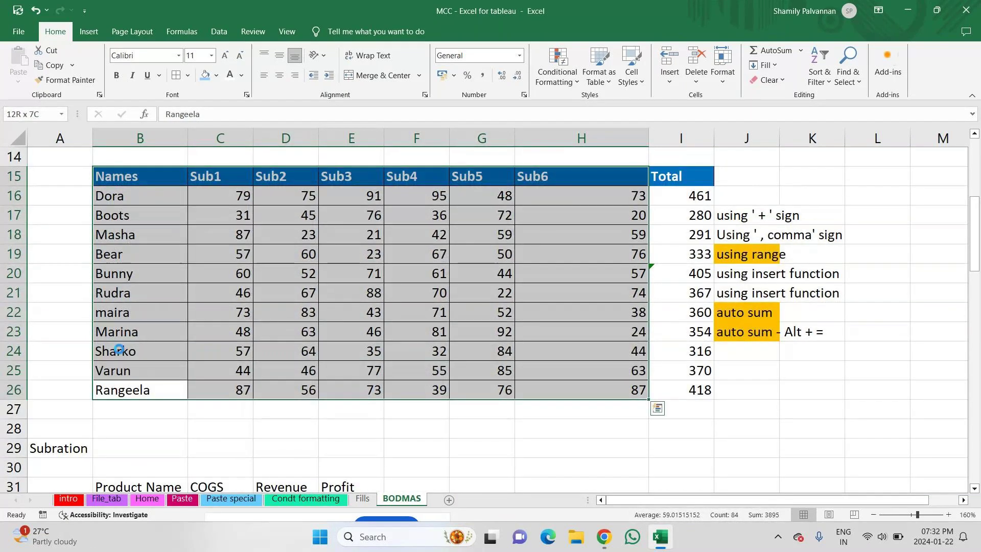
Paste the scores table at B84, switching briefly to the meeting window and back
key(Page_Down)
key(Page_Down)
key(Page_Down)
scroll(119, 350, down, 3)
key(Down)
key(Down)
key(Down)
key(Down)
key(Down)
key(Down)
key(Up)
key(Up)
key(Up)
key(Up)
key(Up)
key(Up)
key(Down)
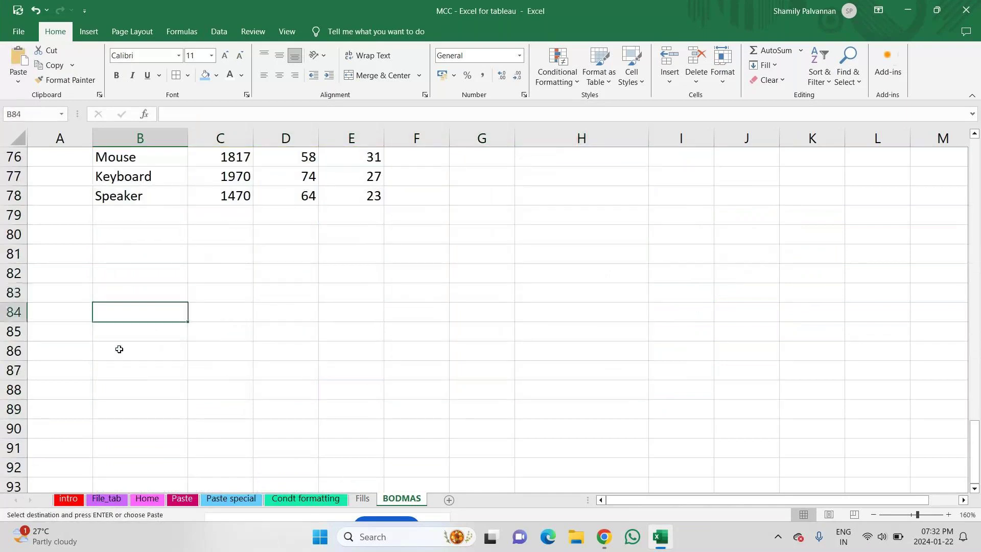
key(ctrl+v)
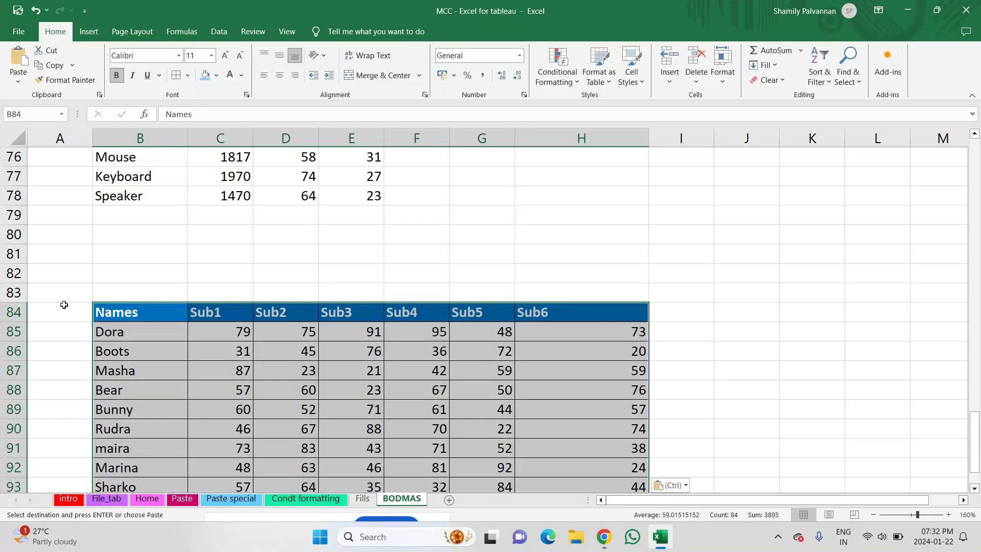
key(alt+Tab)
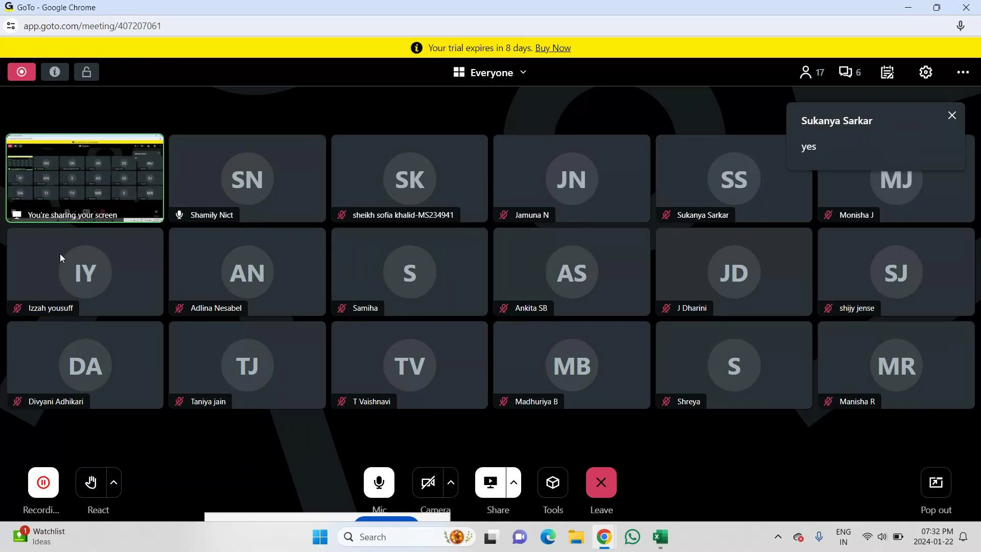
key(alt+Tab)
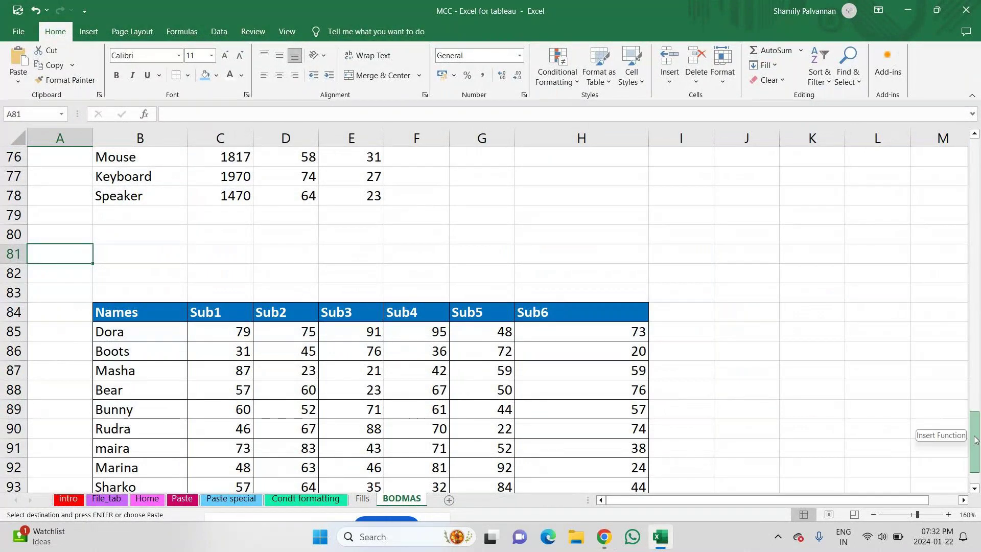
Narrow column H to fit the Sub6 marks and scroll to view the table at B84:H95
scroll(620, 280, down, 1)
drag(648, 139, 573, 142)
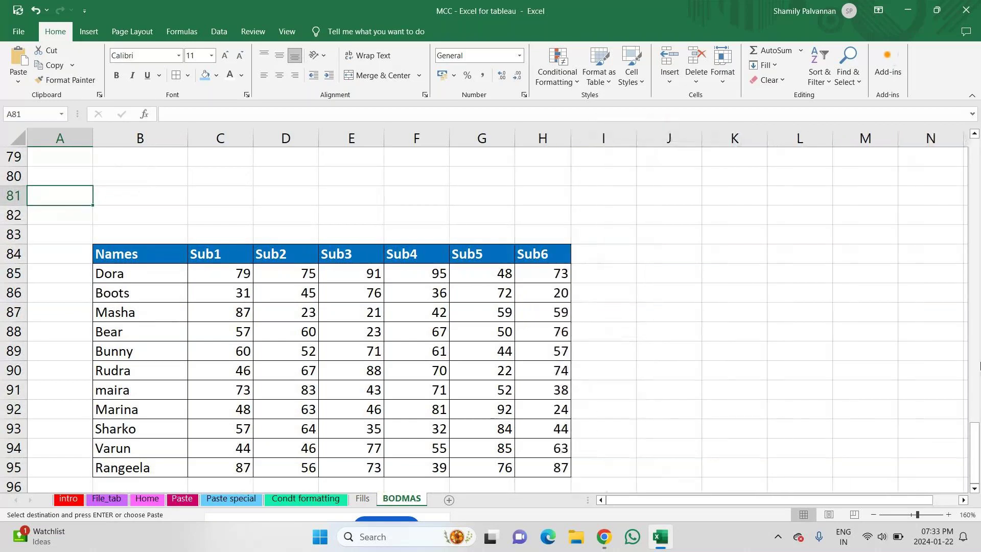
scroll(773, 423, down, 2)
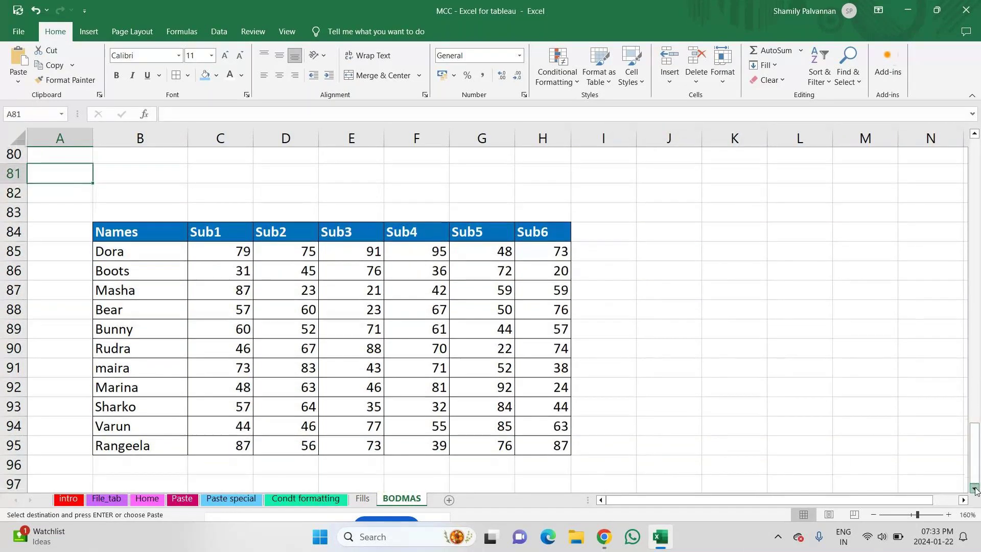
click(611, 212)
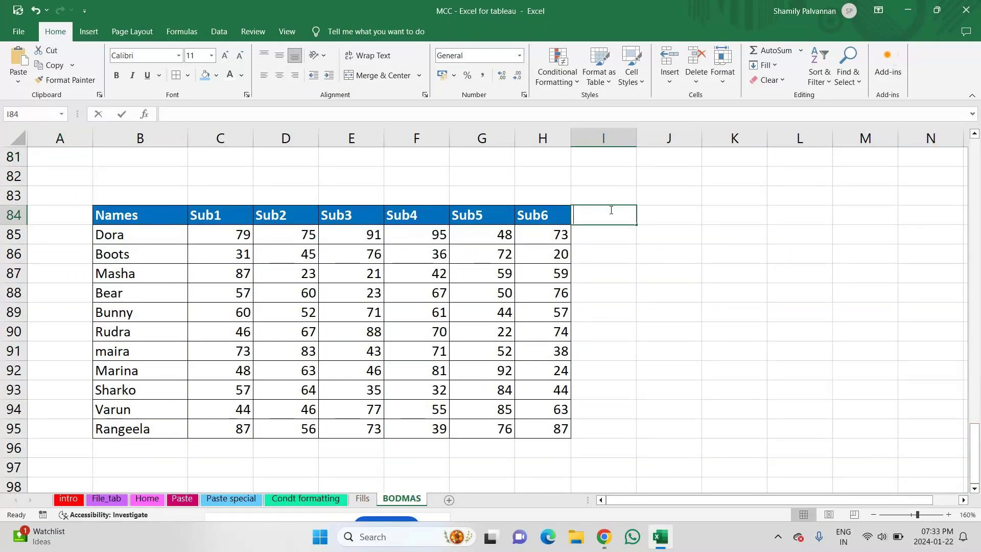
Enter headers Total, Least score, Highest score and average score in I84:L84
text(Total)
key(Tab)
text(Least)
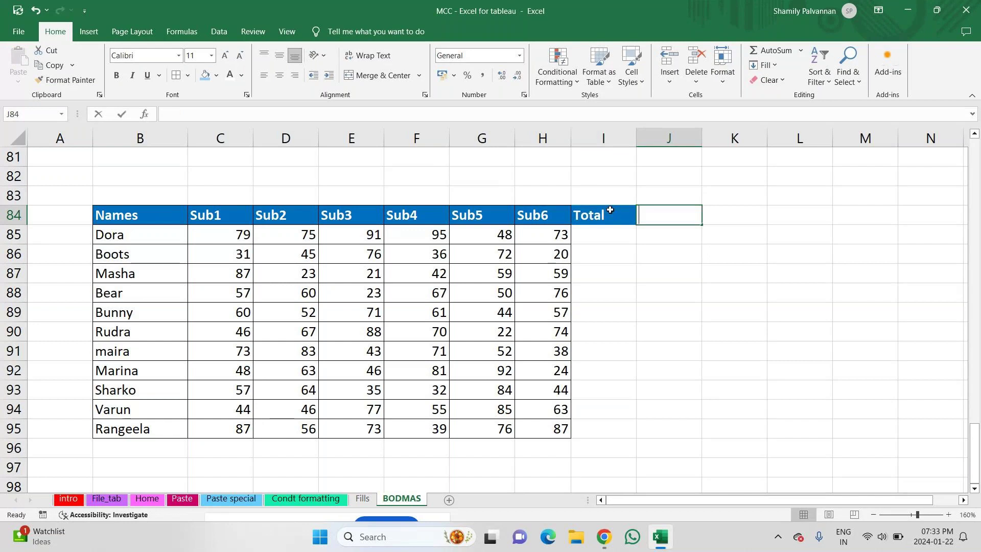
text( scor)
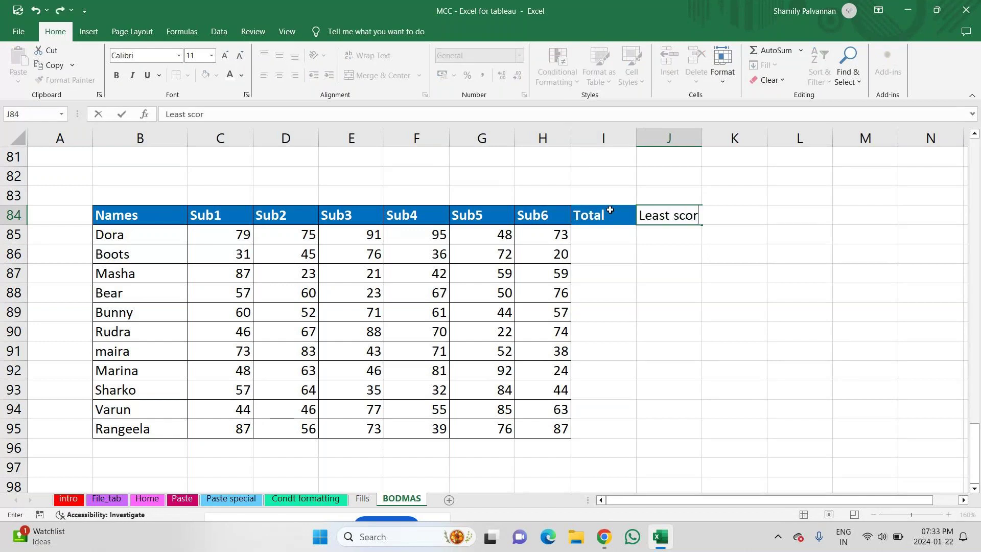
key(Tab)
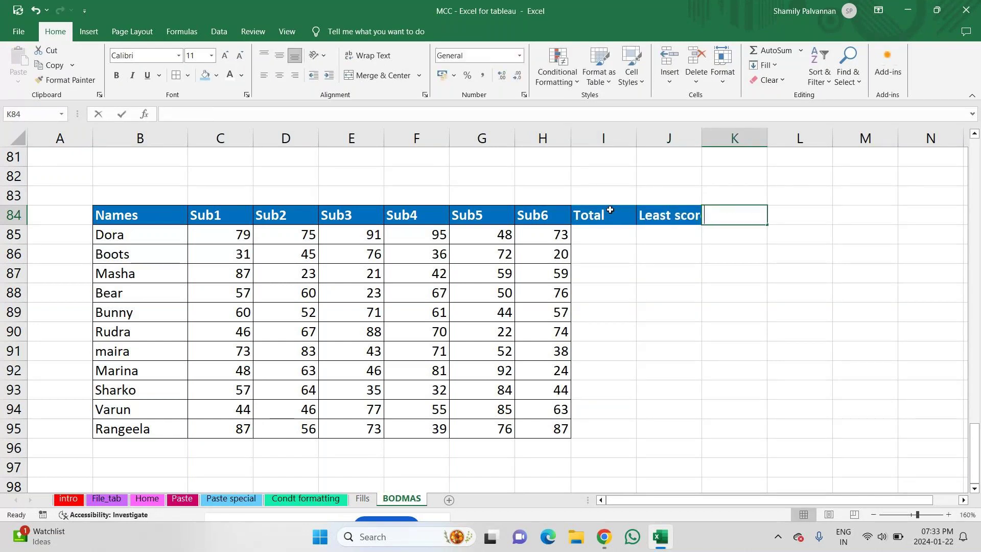
text(Highest)
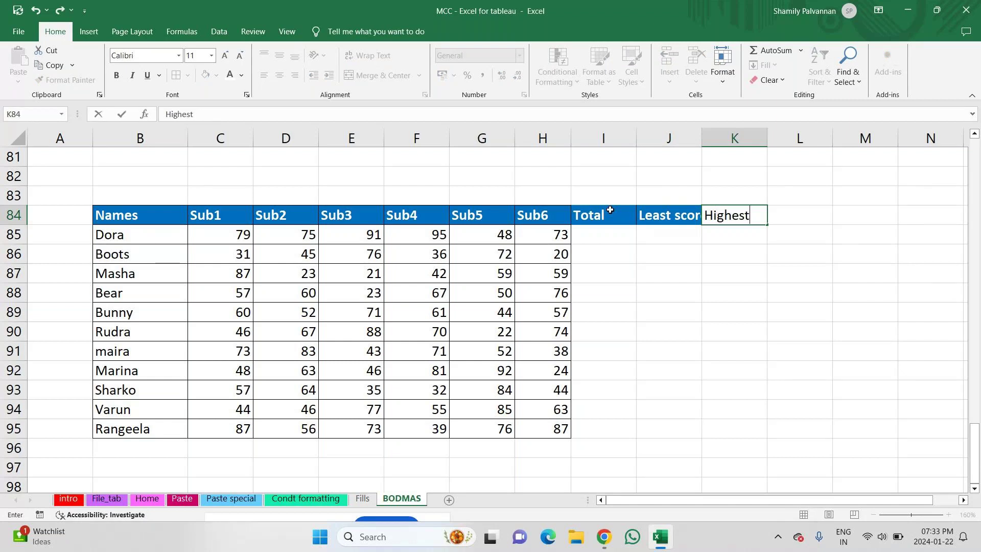
text( scroe)
key(BackSpace)
key(BackSpace)
key(BackSpace)
text(o)
key(Tab)
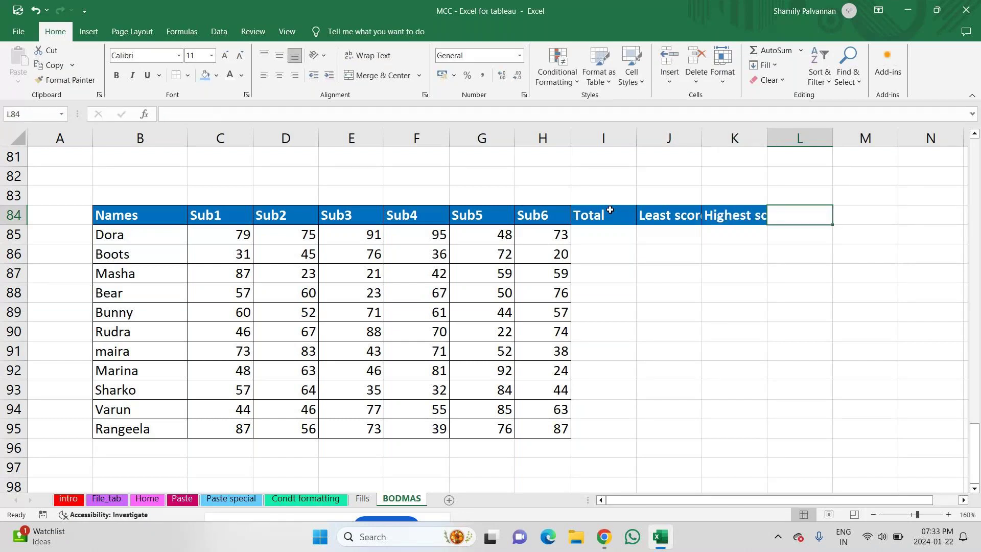
text(avera)
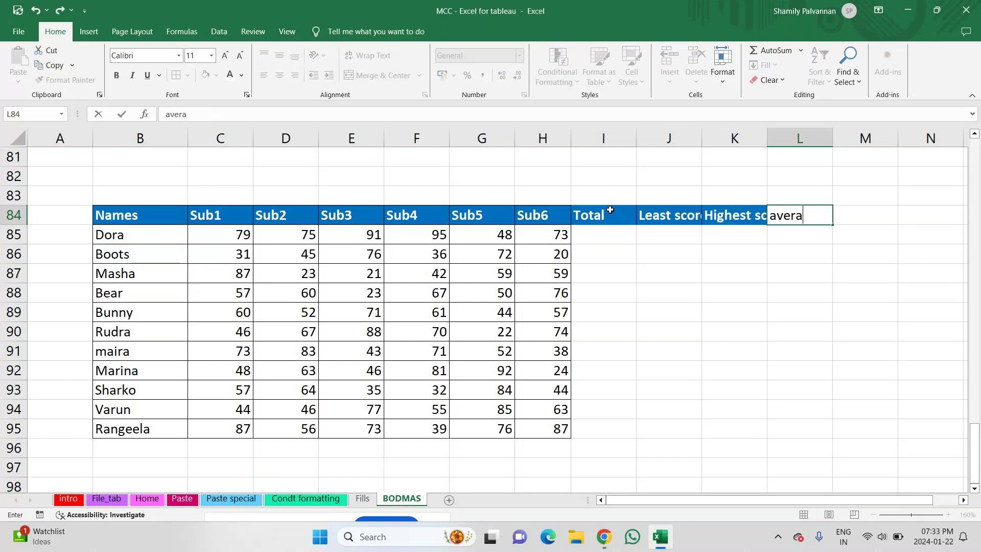
text(ge score)
key(ctrl+Return)
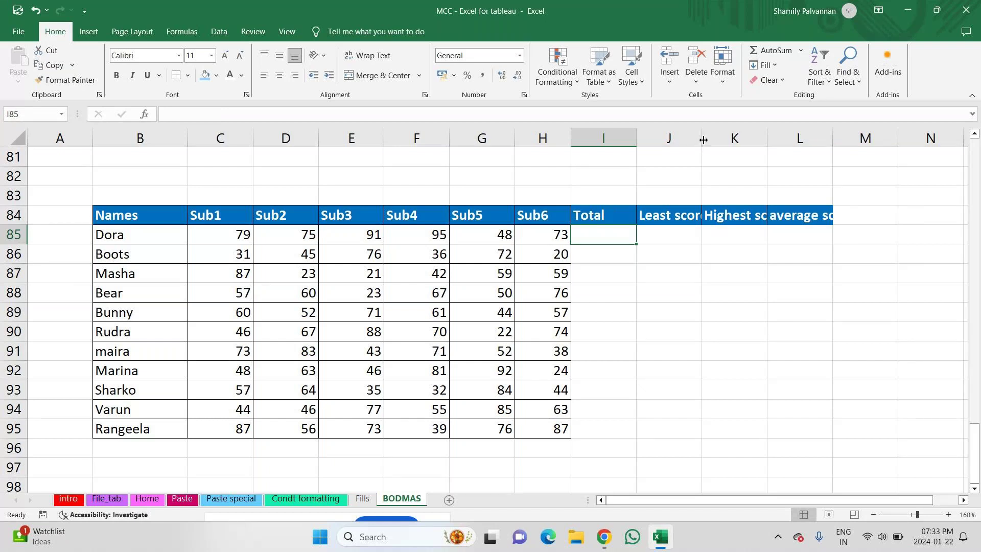
Widen columns J, K and L to fit their headers and select I84:L95
drag(701, 144, 709, 137)
drag(774, 138, 797, 138)
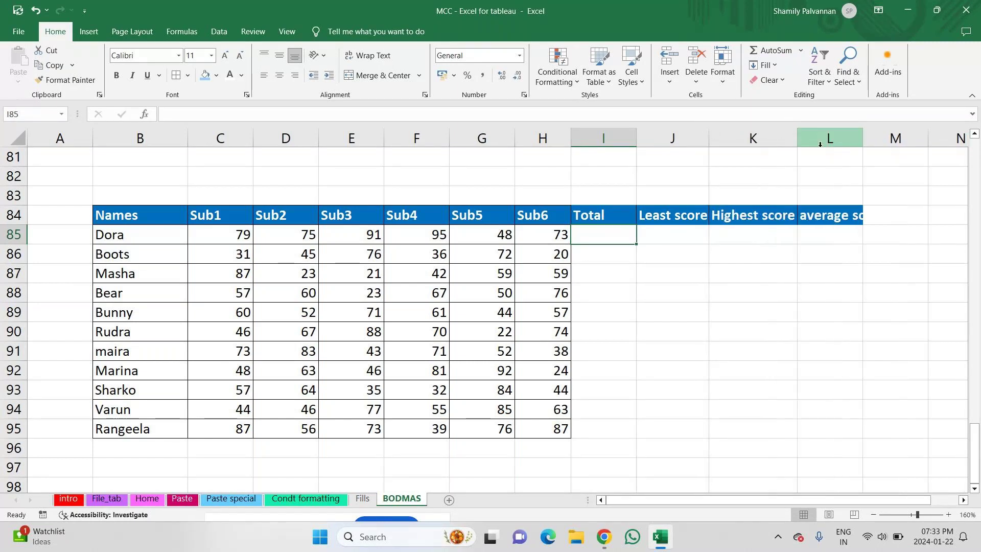
drag(863, 139, 884, 139)
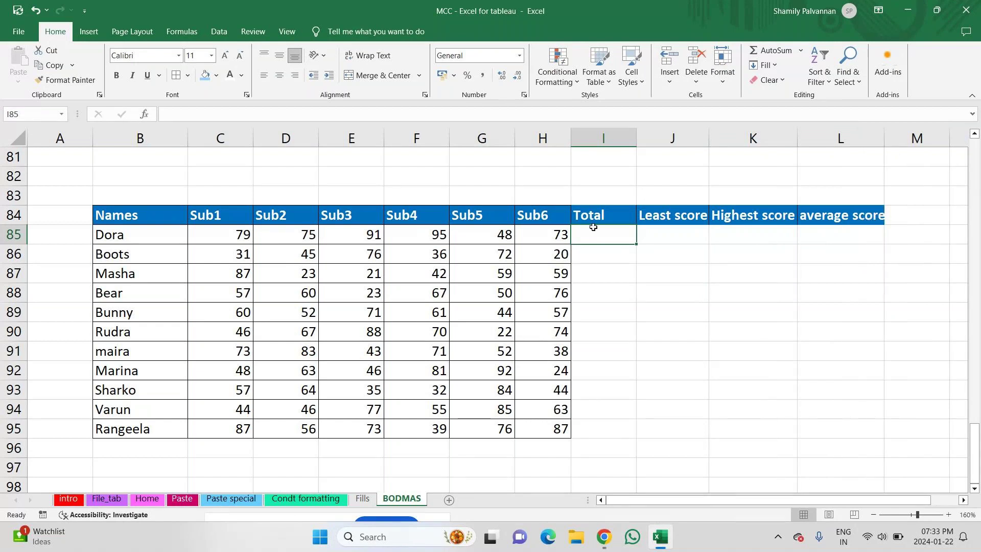
double_click(886, 142)
click(846, 139)
drag(603, 214, 833, 432)
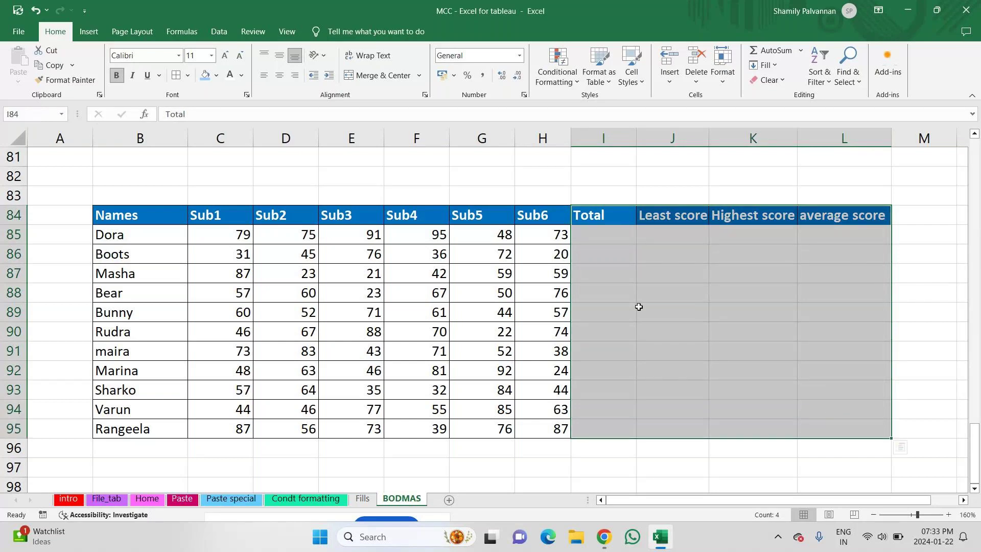
Apply All Borders to I84:L95, then switch to the GoTo meeting
click(178, 80)
click(593, 244)
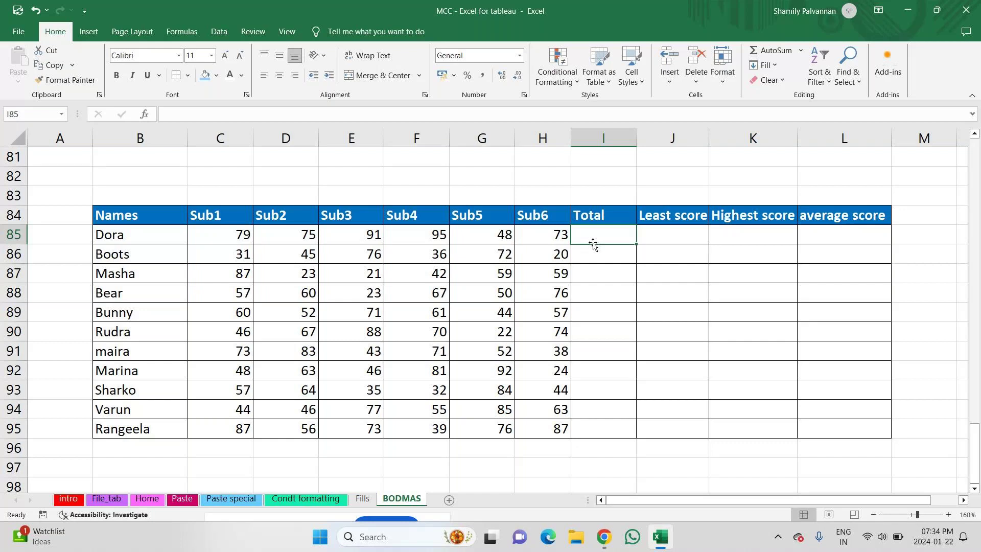
key(alt+Tab)
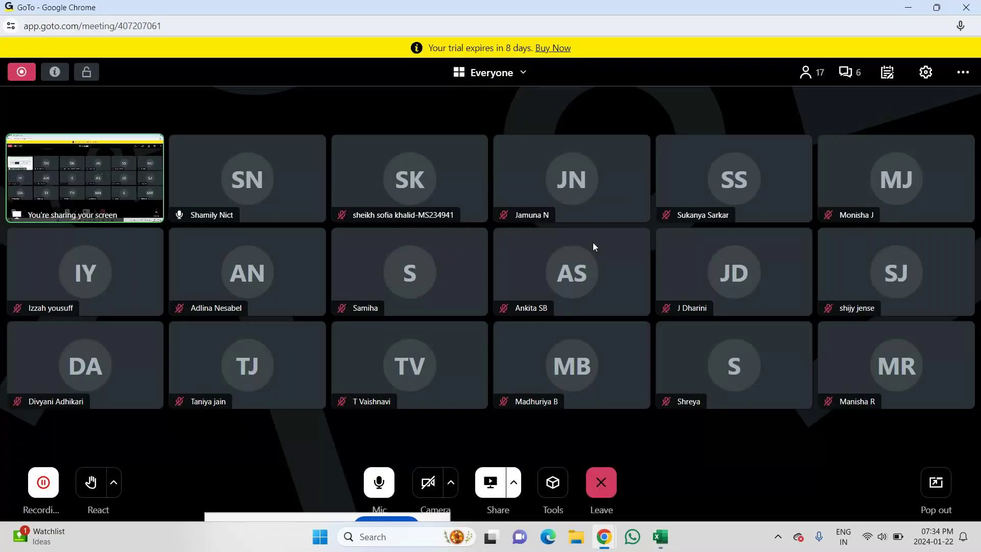
Leave the GoTo Meeting microphone muted, then return to the bordered scores table in Excel
click(379, 483)
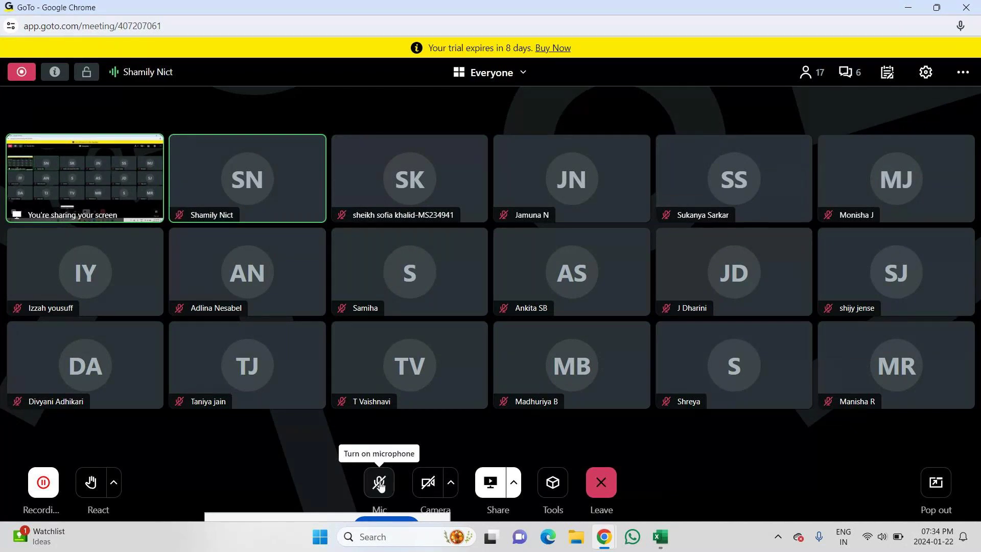
click(380, 483)
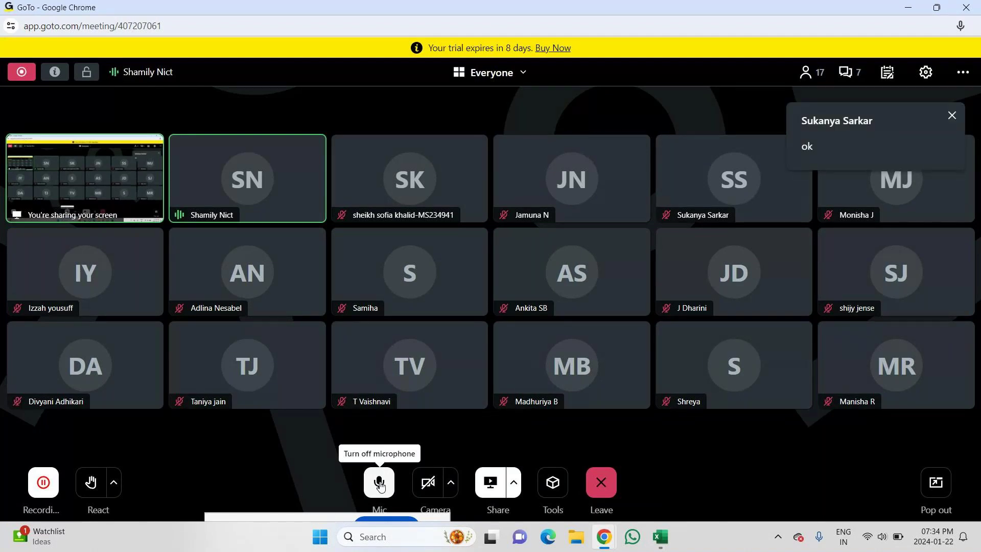
click(380, 484)
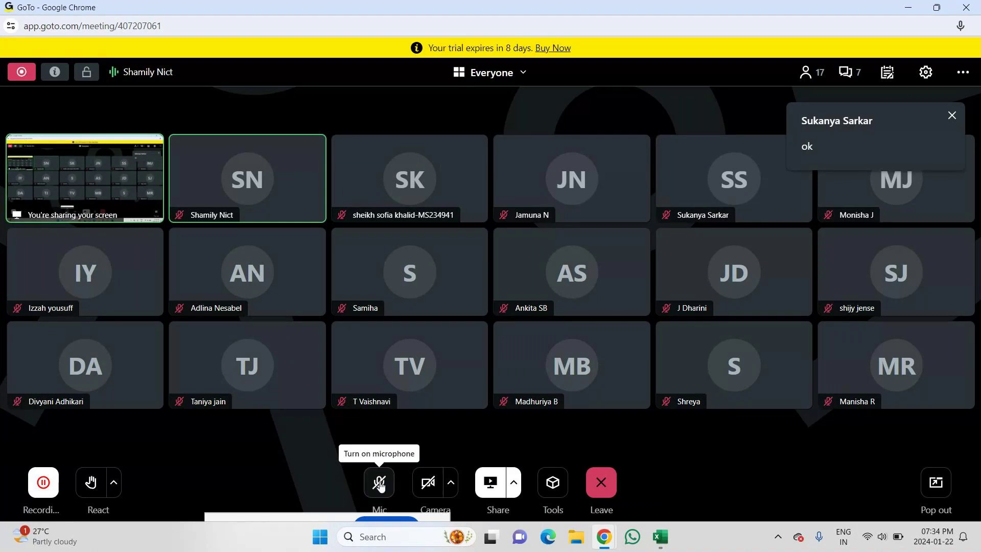
key(alt+Tab)
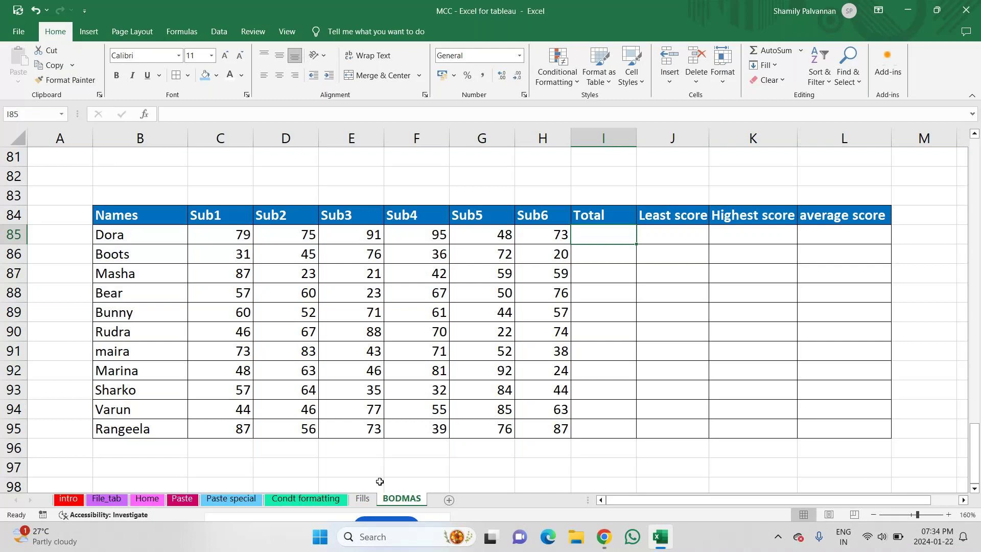
key(alt+Tab)
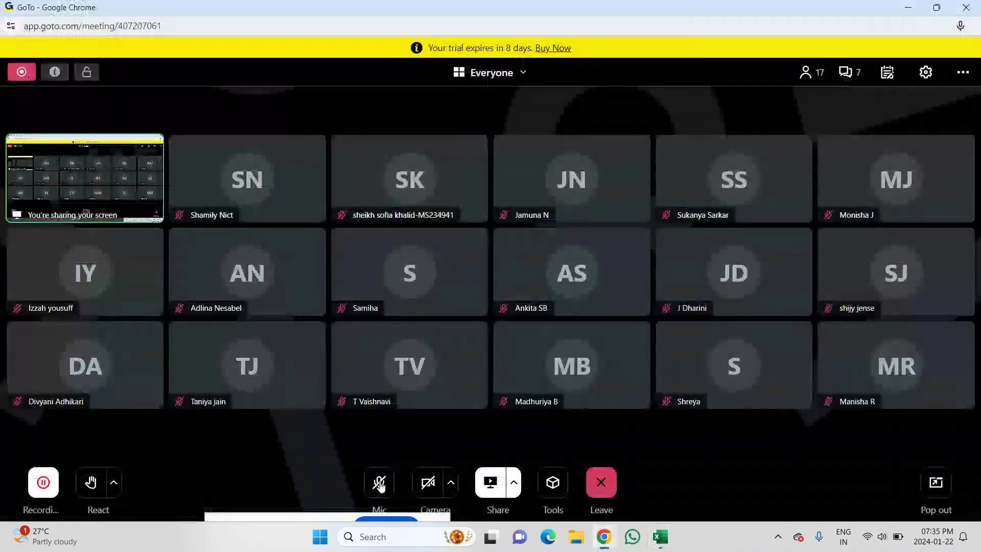
key(alt+Tab)
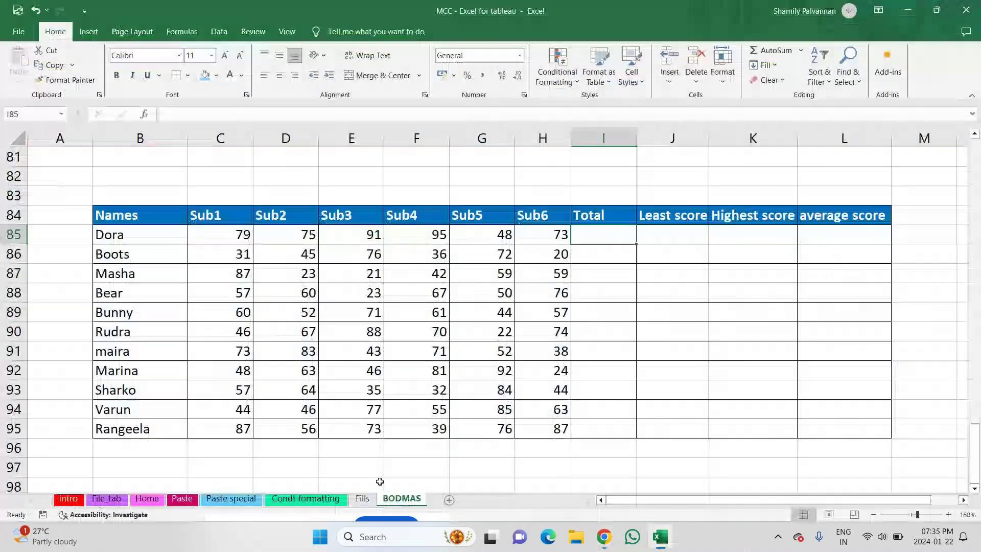
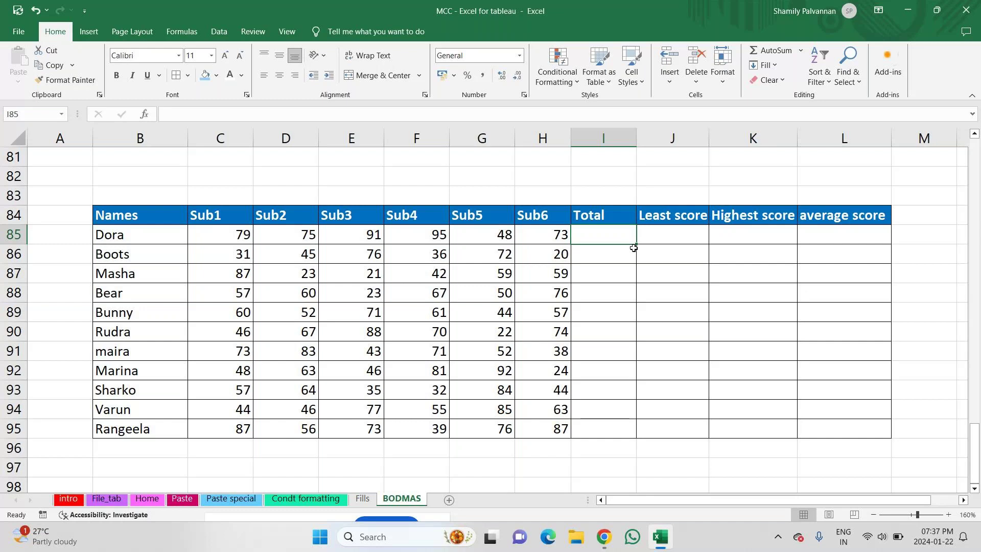
Switch from the Excel BODMAS sheet to the GoTo Meeting window
key(alt+Tab)
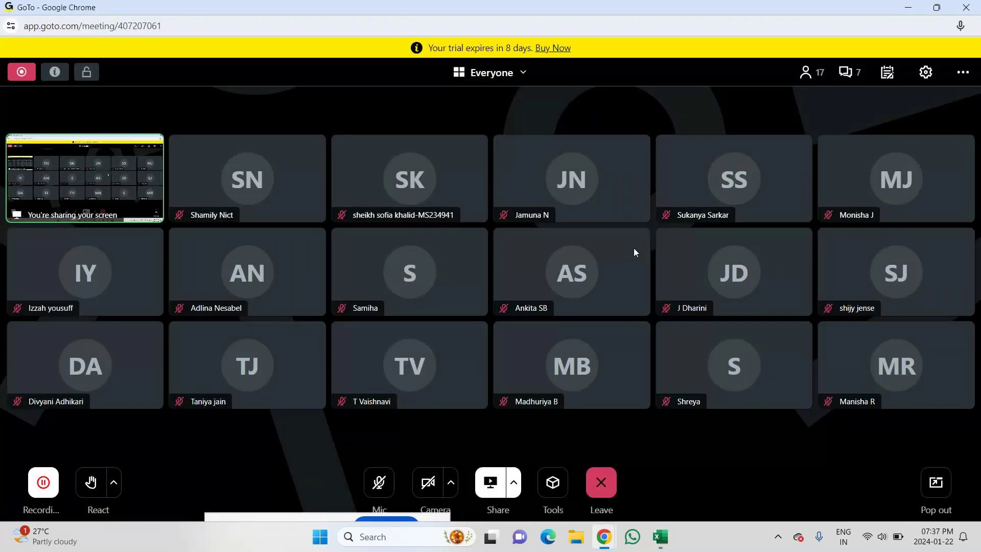
Open the GoTo meeting chat to read it, then return to the Excel sheet
click(847, 73)
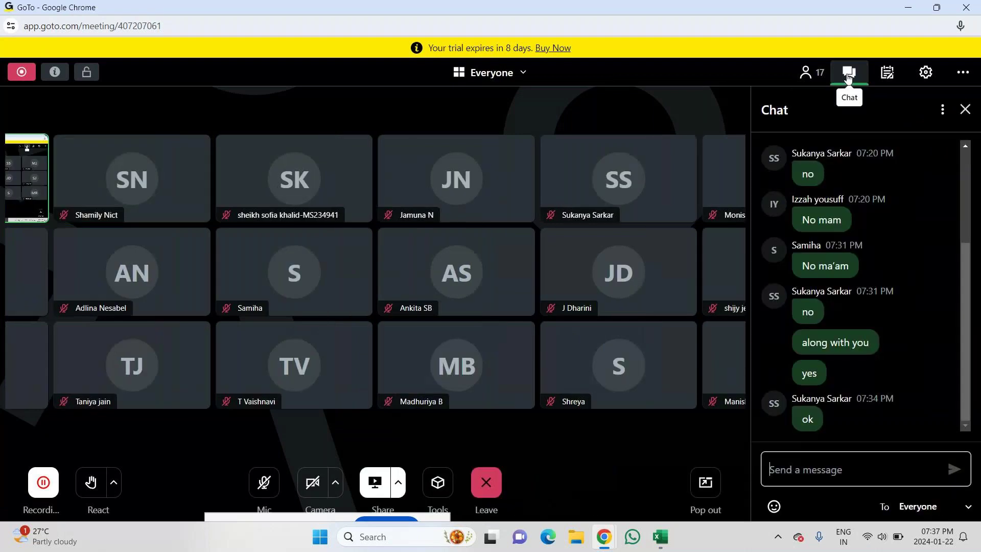
key(alt+Tab)
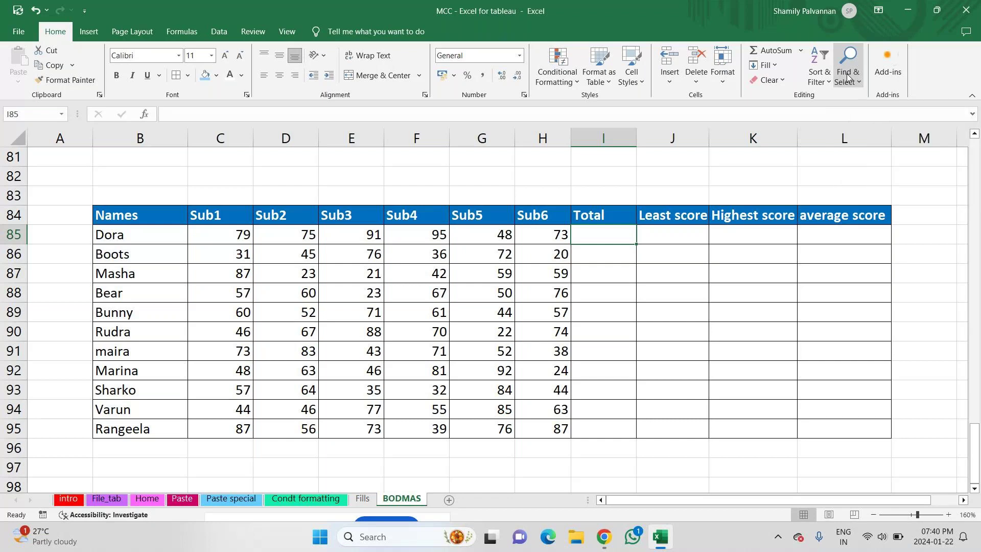
Close the meeting chat and toggle the microphone, then go back to Excel
key(alt+Tab)
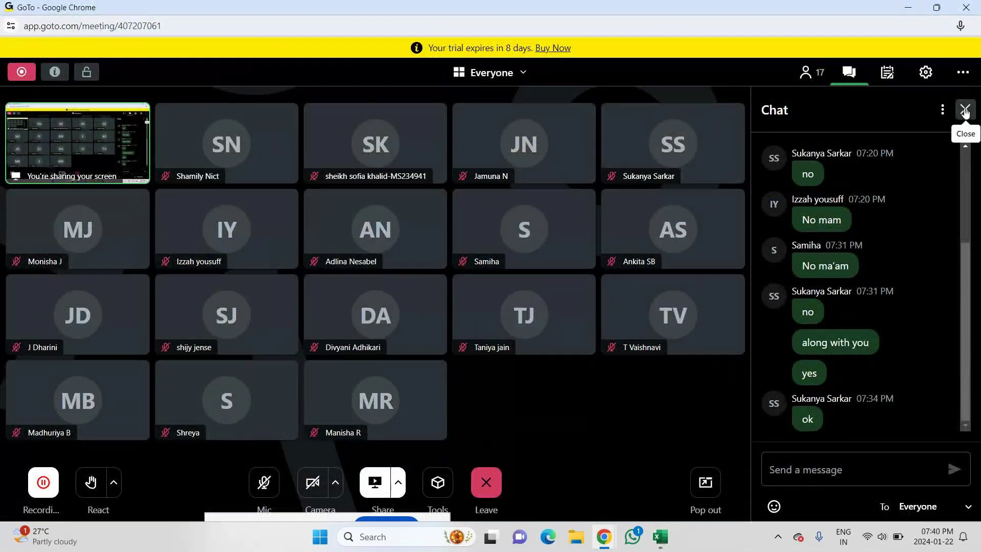
click(966, 110)
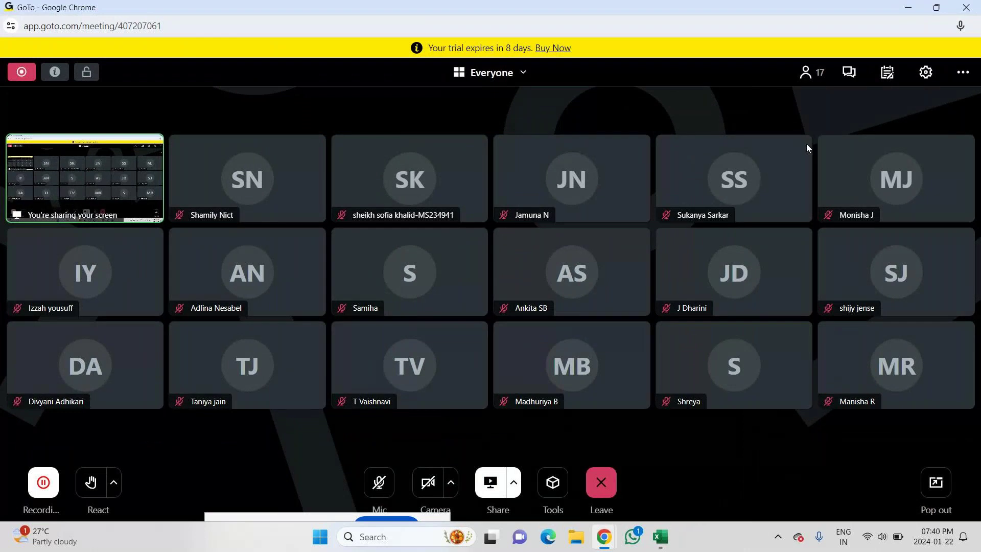
click(388, 484)
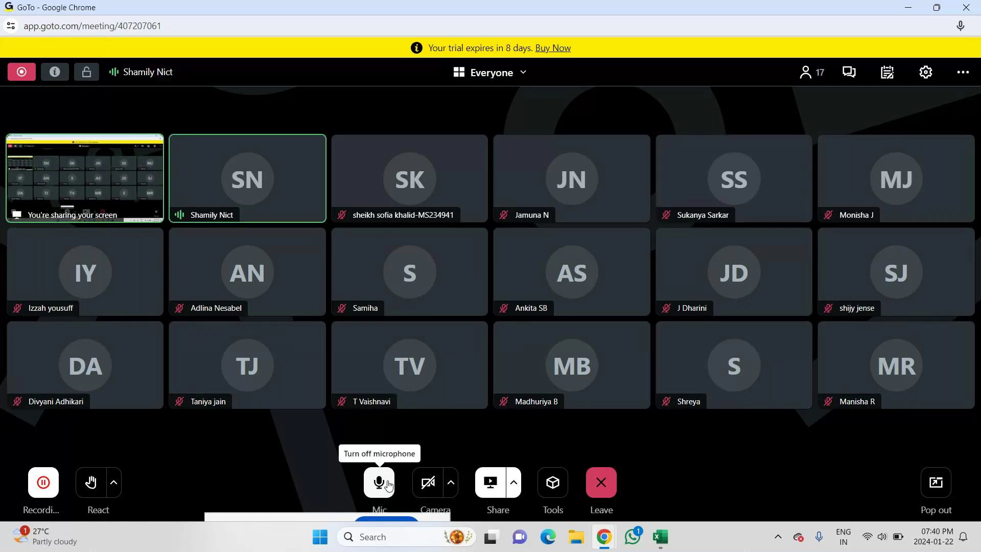
click(388, 485)
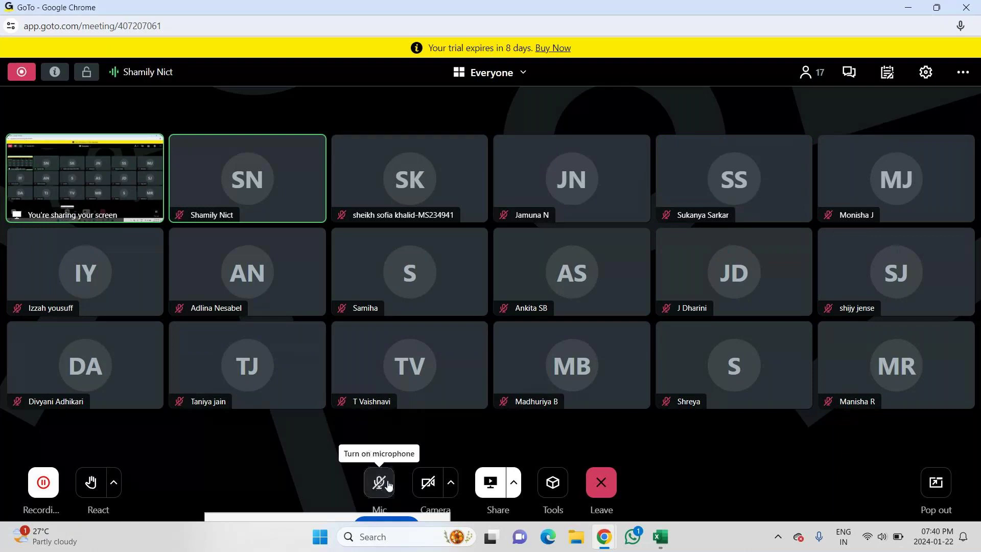
key(alt+Tab)
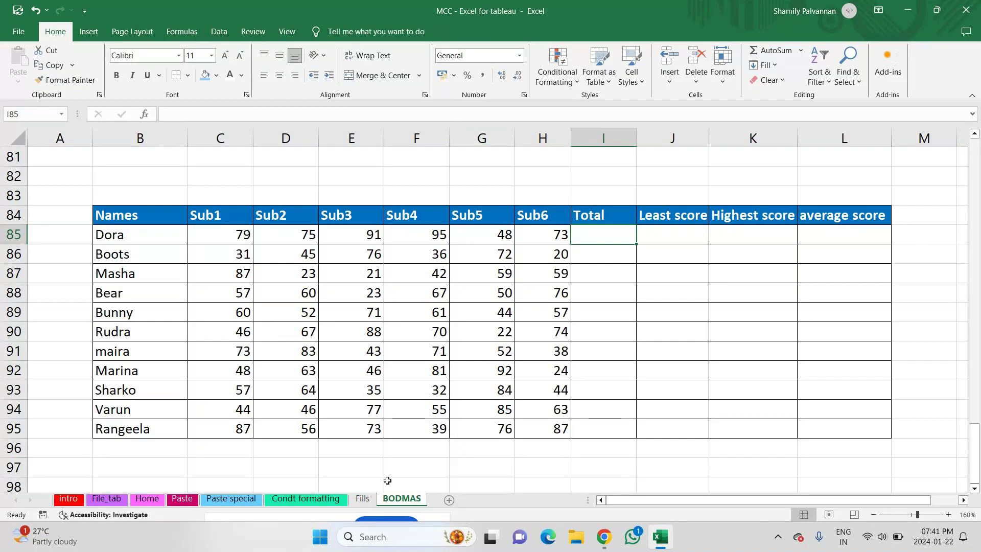
Check the meeting briefly, then begin =SUM( in Total cell I85
key(alt+Tab)
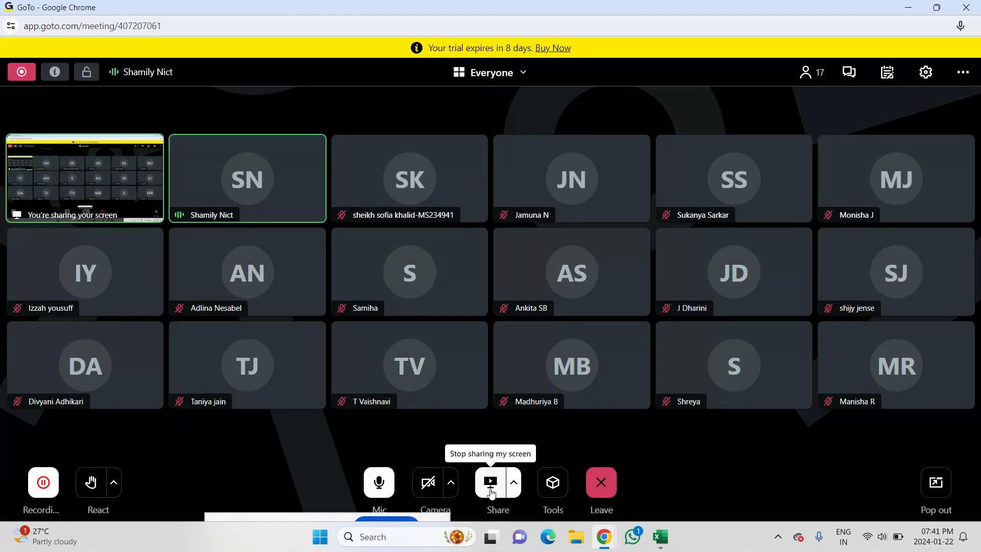
key(alt+Tab)
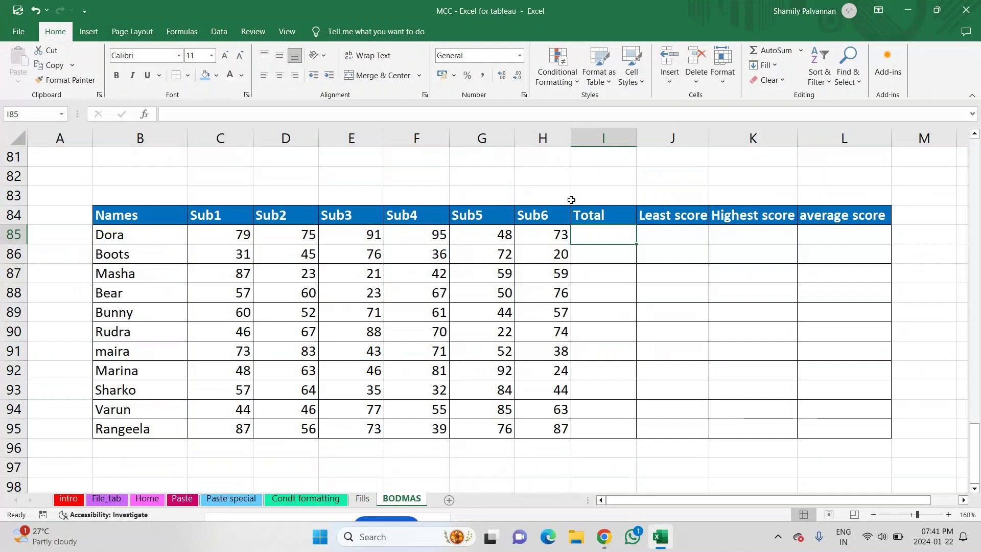
text(=)
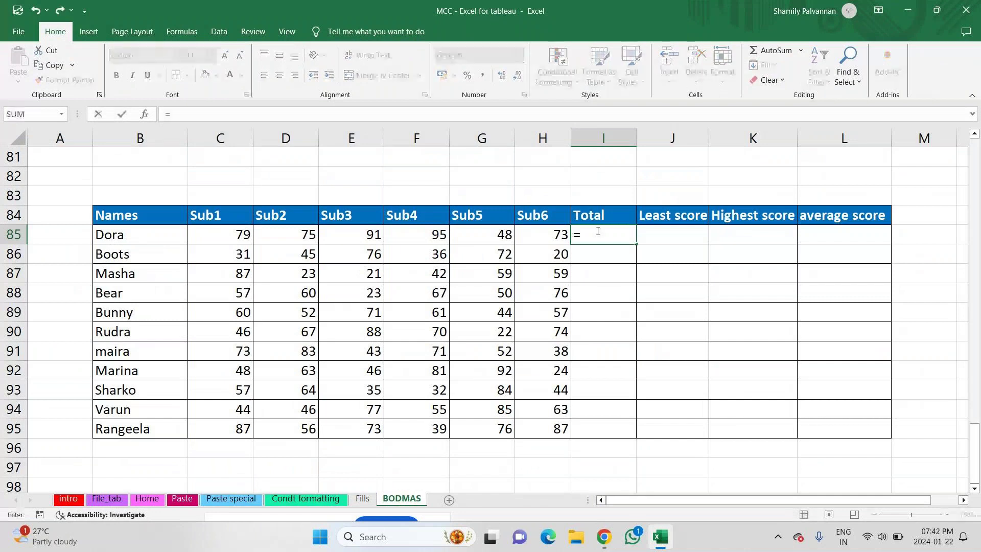
text(SUM()
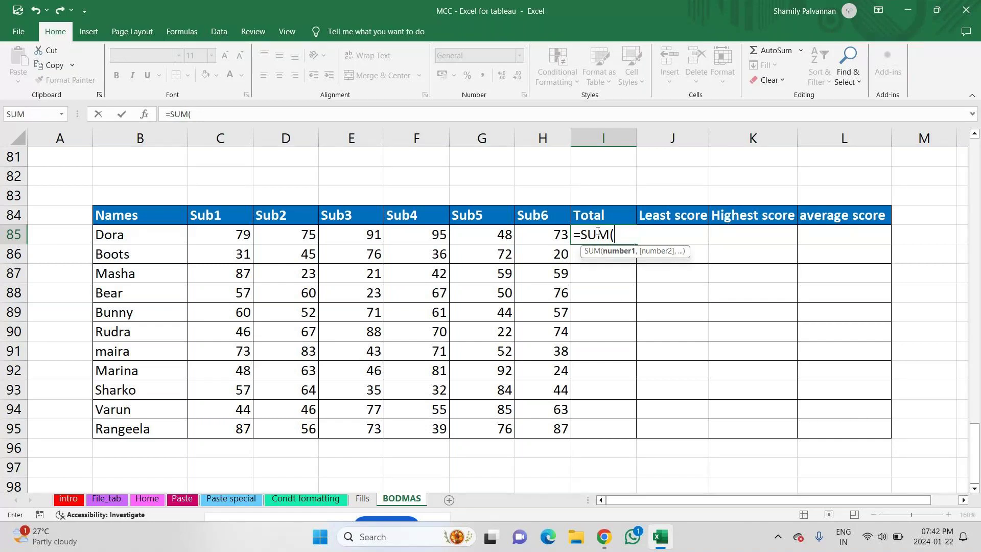
Complete I85 as =SUM(C85:H85), giving Dora's total of 461
key(Left)
key(Left)
key(Left)
key(Left)
key(Left)
key(Left)
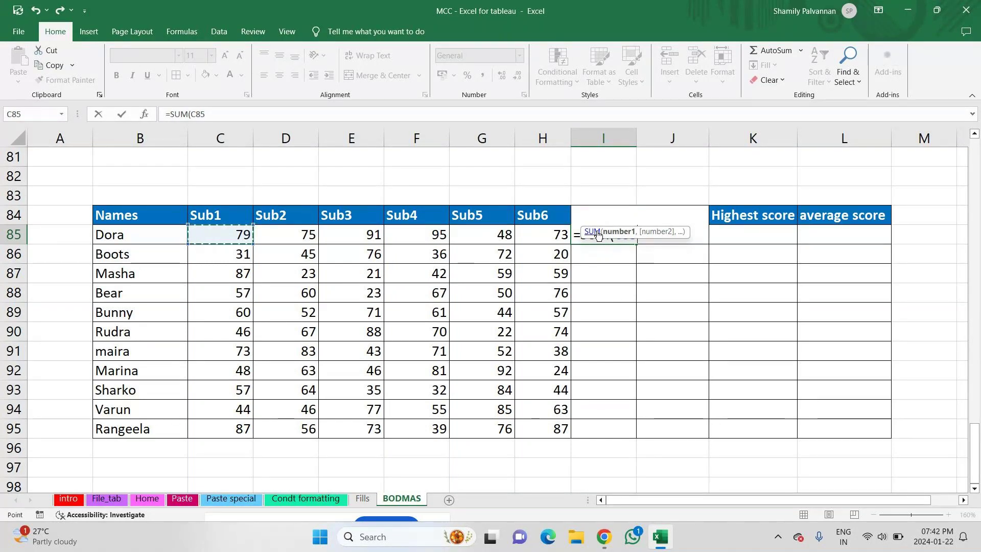
key(shift+Right)
key(shift+Right)
key(shift+Right)
key(shift+Right)
key(shift+Right)
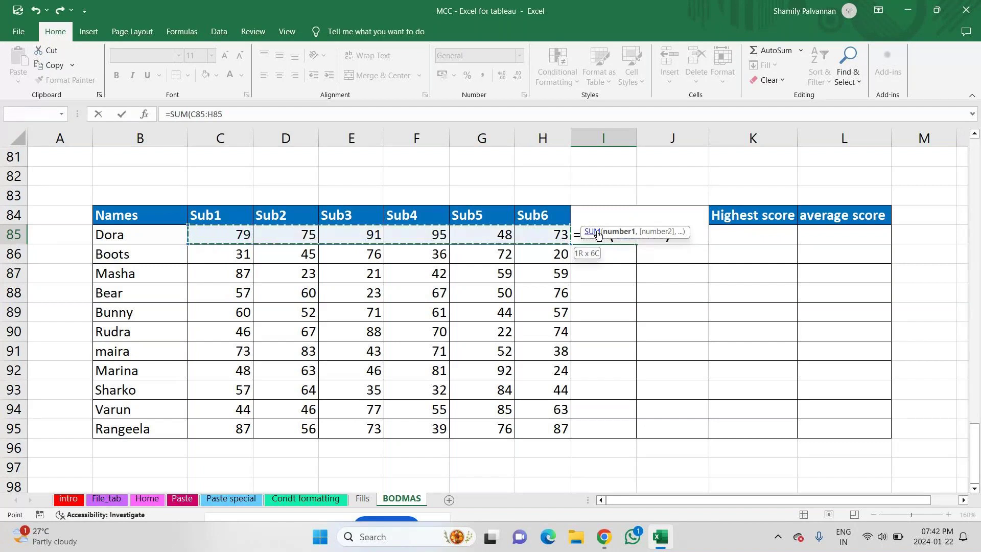
text())
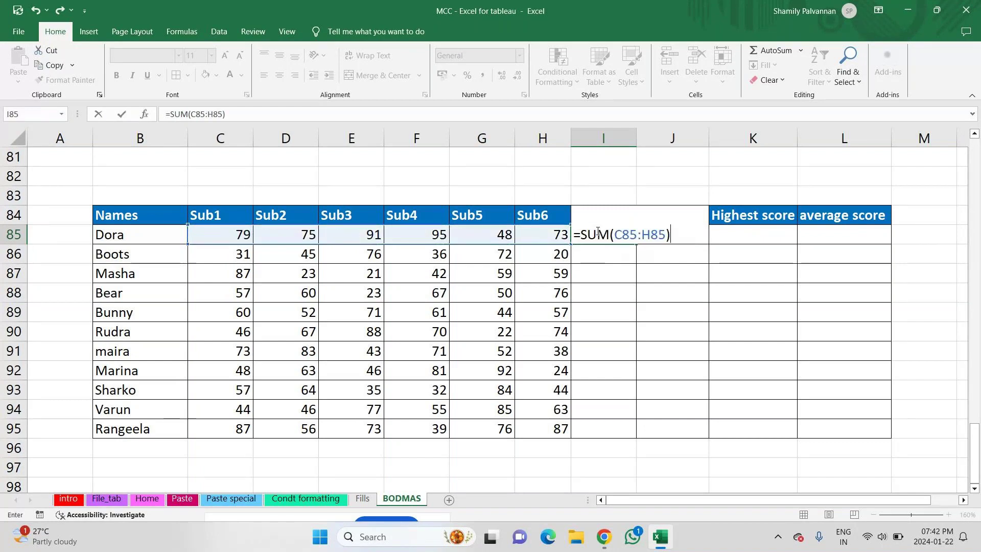
key(Return)
Enter =SUM(C86:H86) in I86 for a total of 280 and select it
text(=sum)
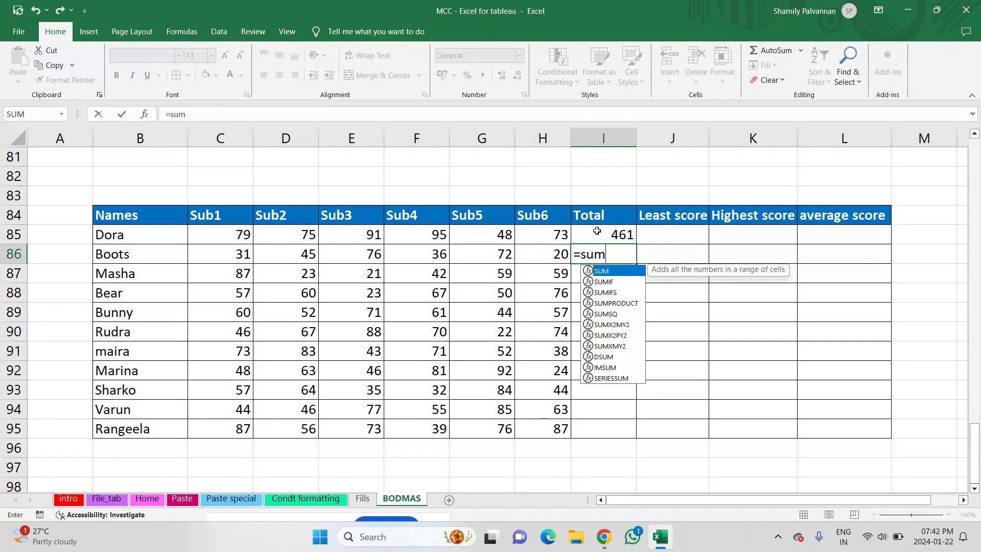
key(Tab)
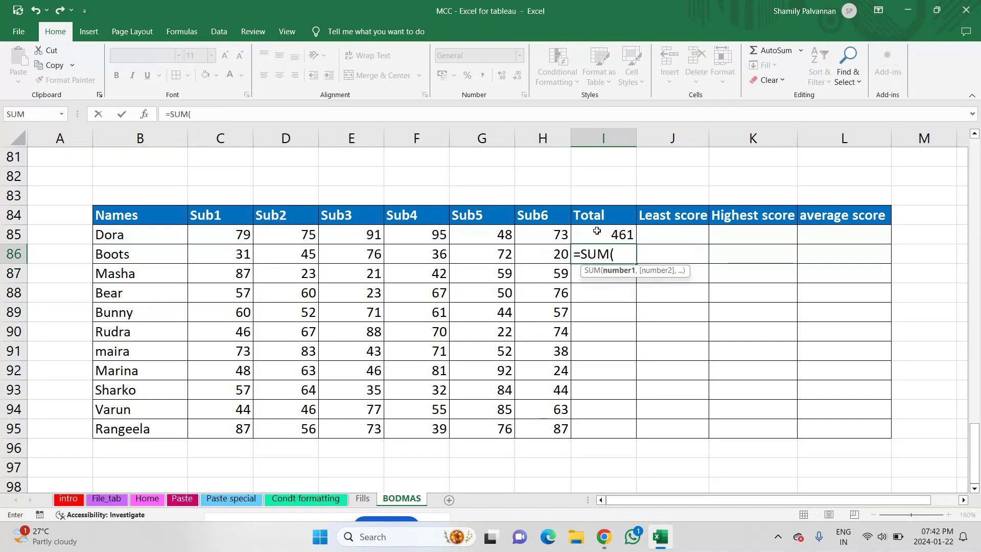
key(Left)
key(Left)
key(Left)
key(Left)
key(Left)
key(Left)
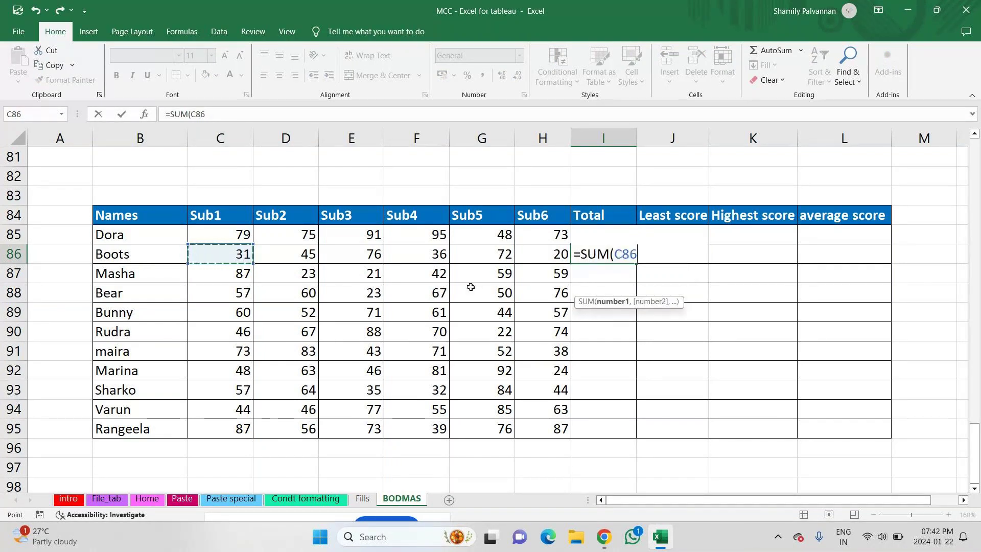
key(shift+Right)
key(shift+Right)
key(shift+Right)
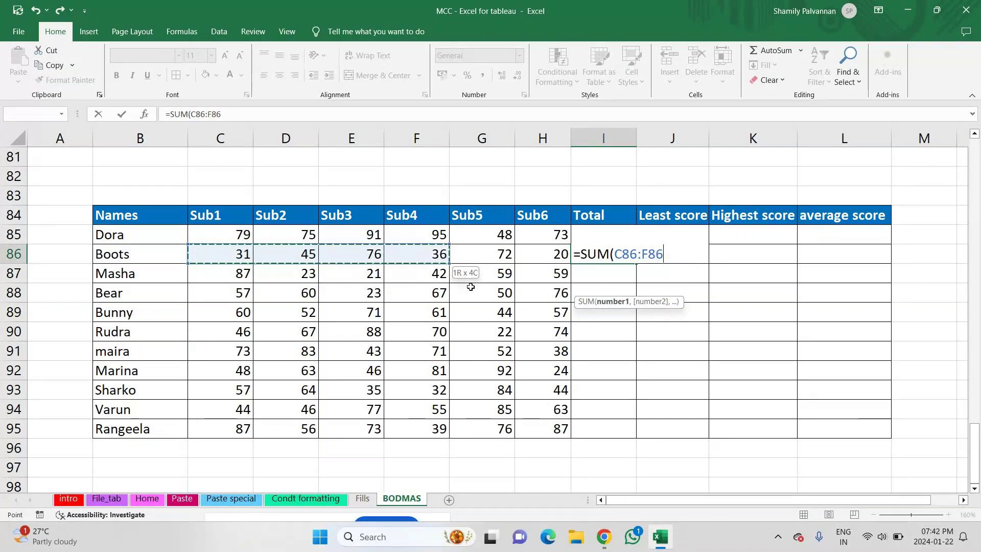
key(shift+Right)
key(shift+Right)
text())
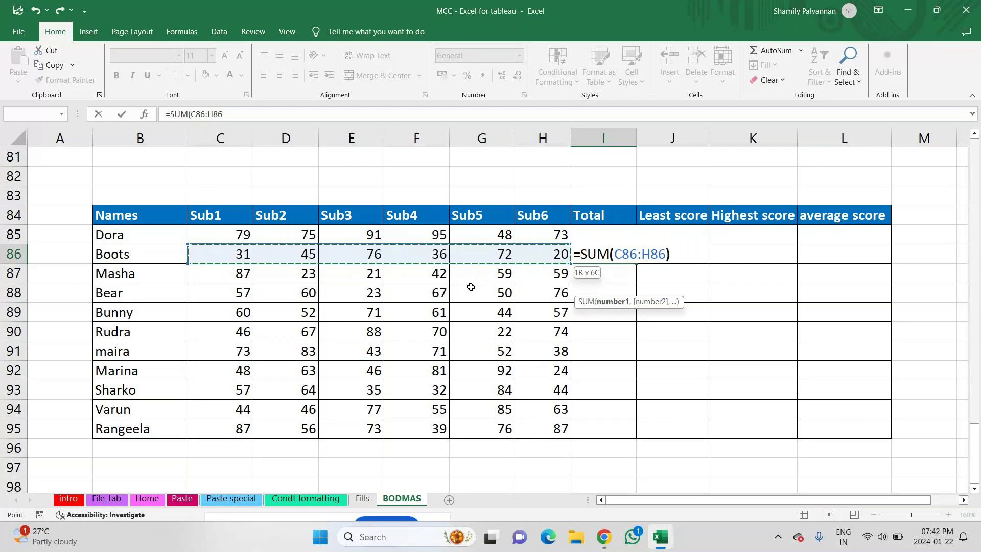
key(Return)
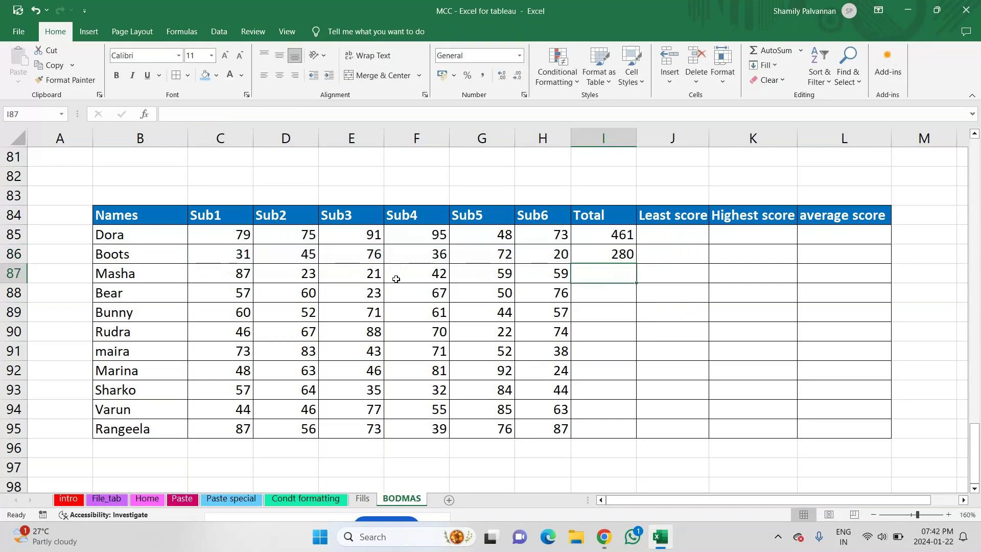
click(613, 256)
drag(636, 264, 636, 263)
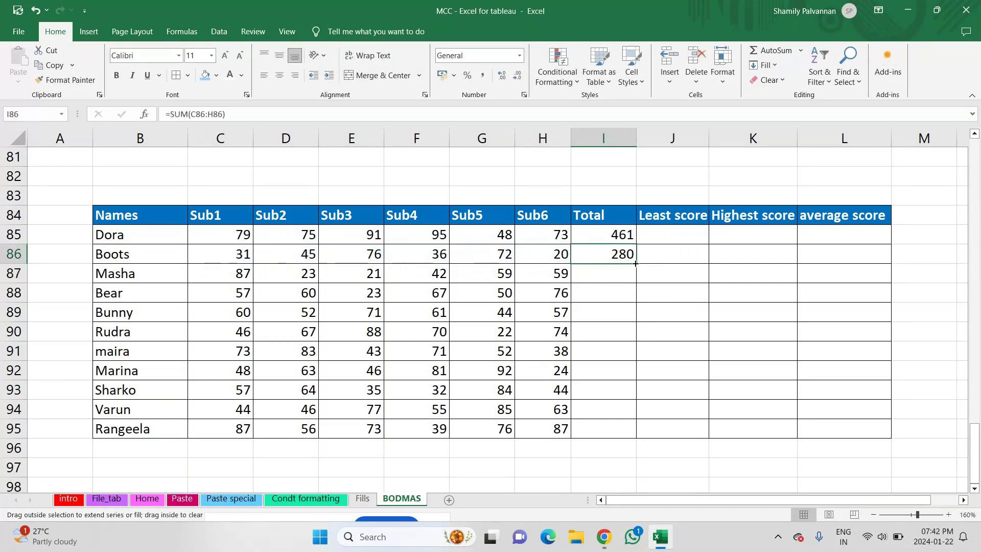
Copy I86's SUM formula down to I95, filling every student's total
double_click(636, 263)
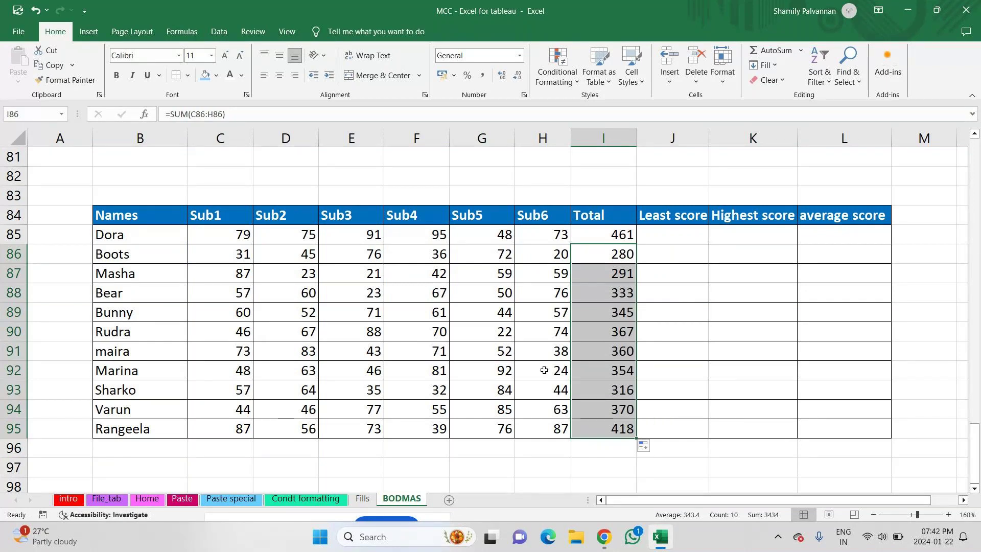
click(663, 238)
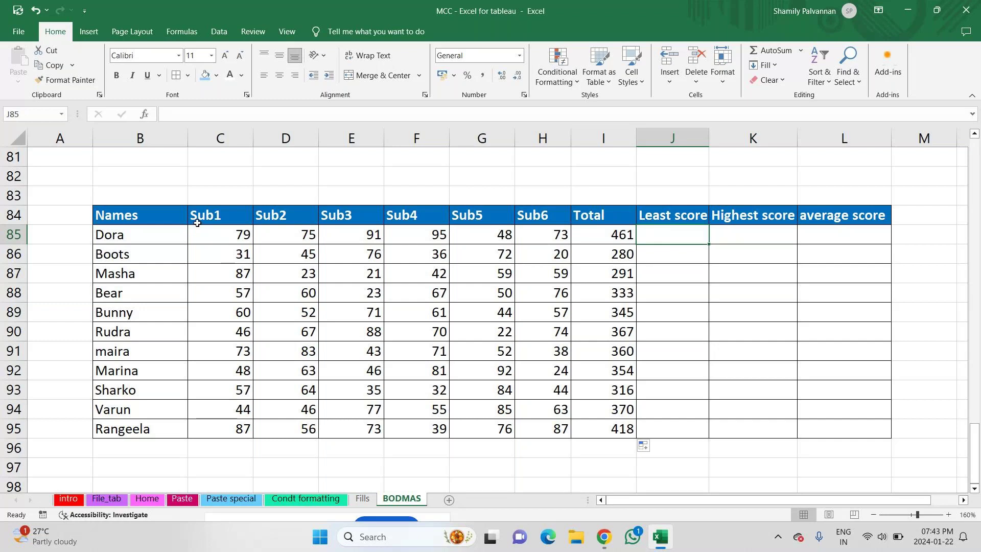
Enter =MIN(C85:H85) in J85, showing Dora's least score of 48
drag(198, 226, 545, 236)
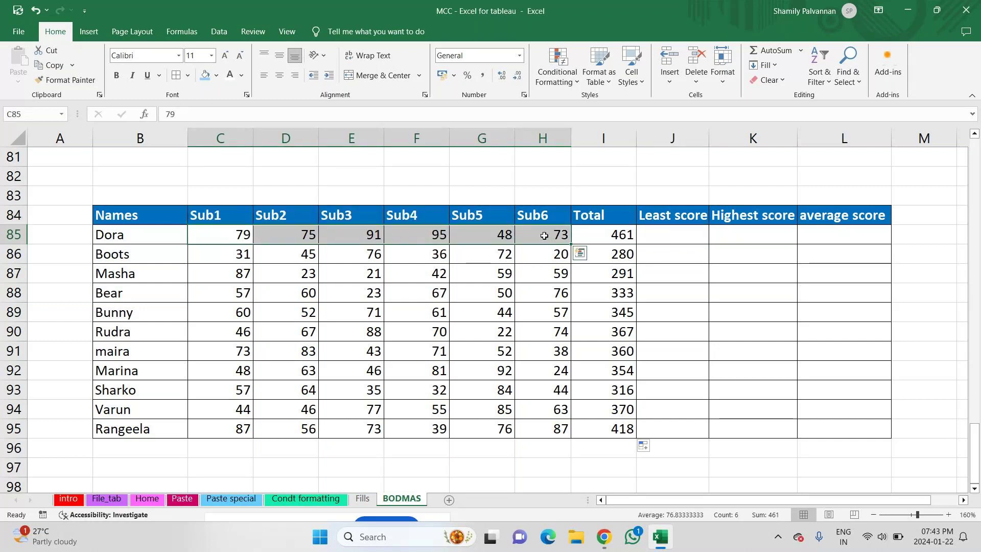
click(684, 236)
text(=)
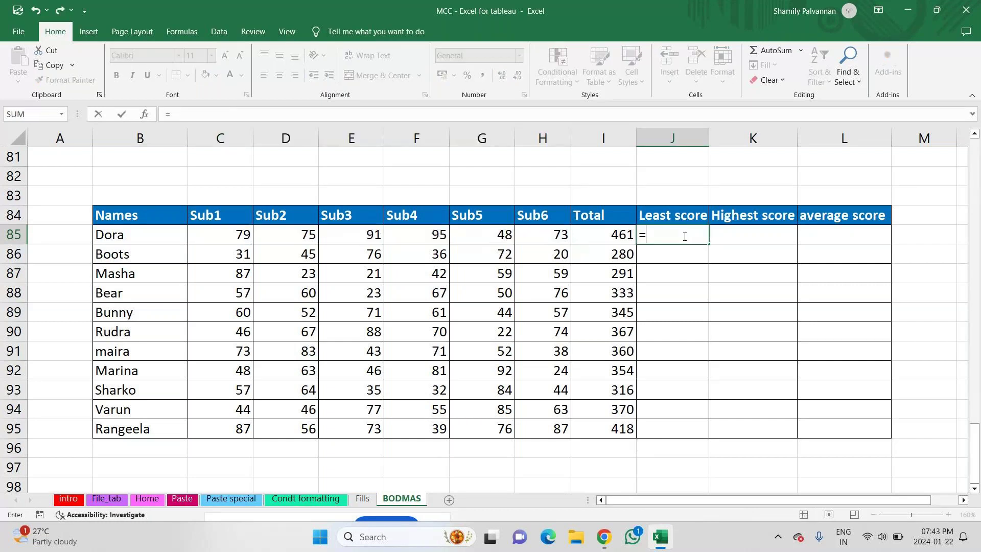
text(m)
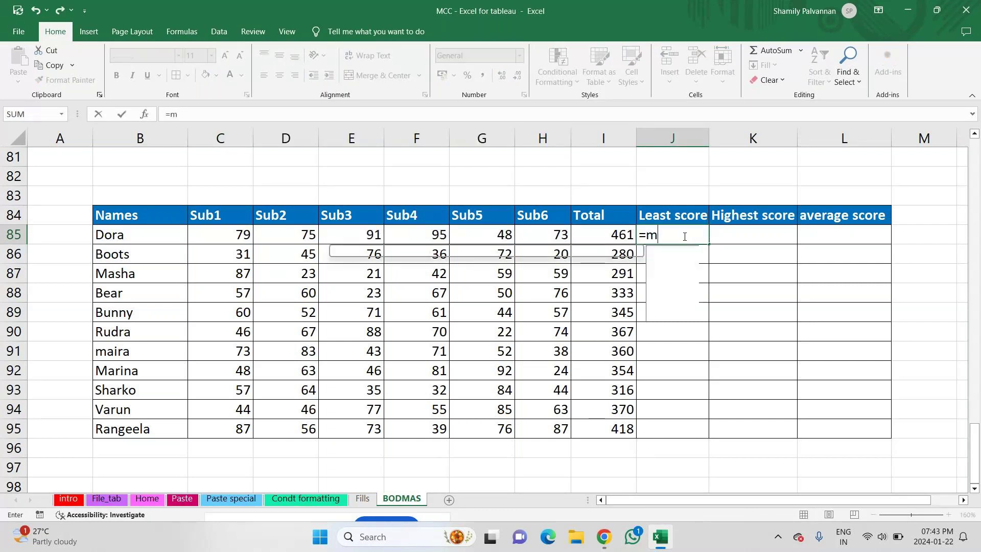
text(in)
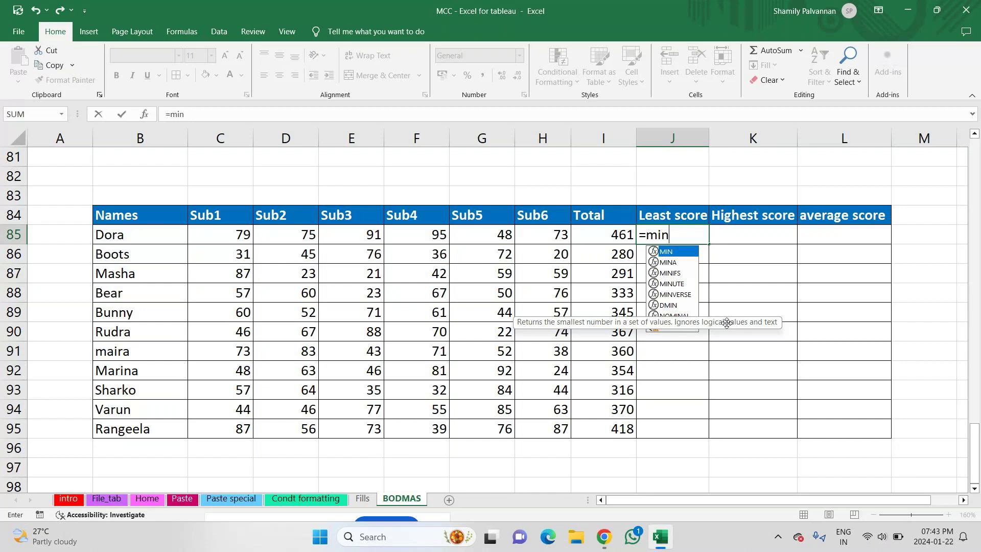
text(()
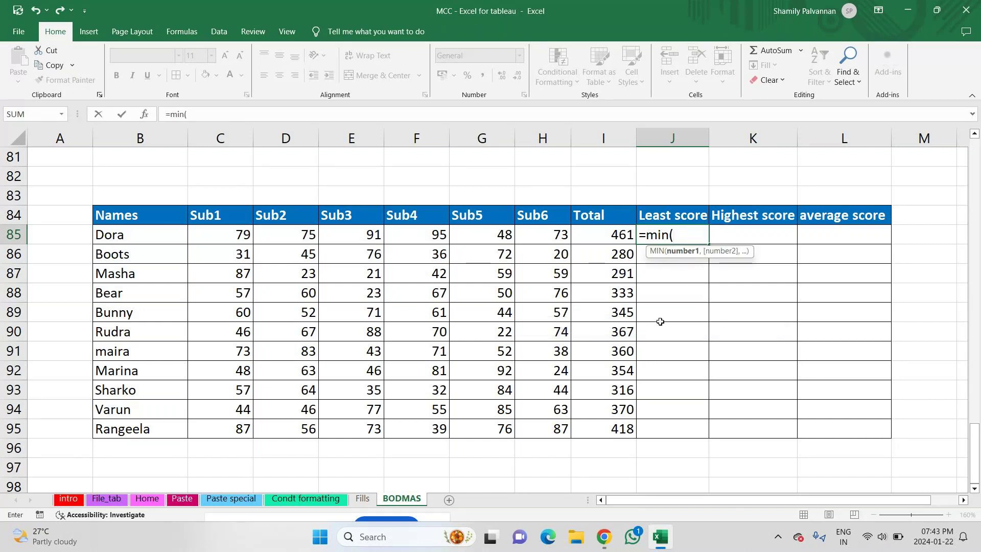
click(232, 238)
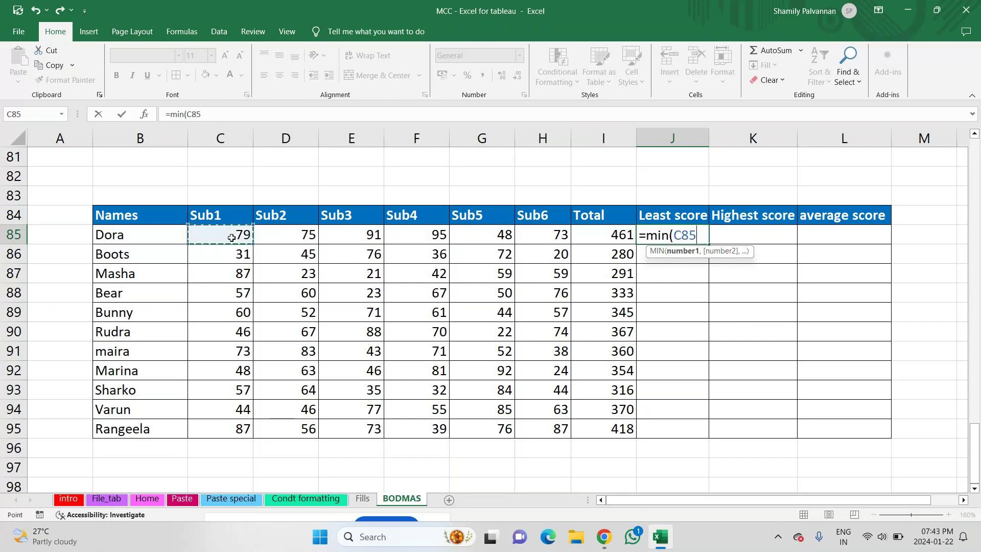
key(shift+Right)
key(shift+Right)
key(shift+Right)
key(shift+Right)
key(shift+Right)
text())
key(Return)
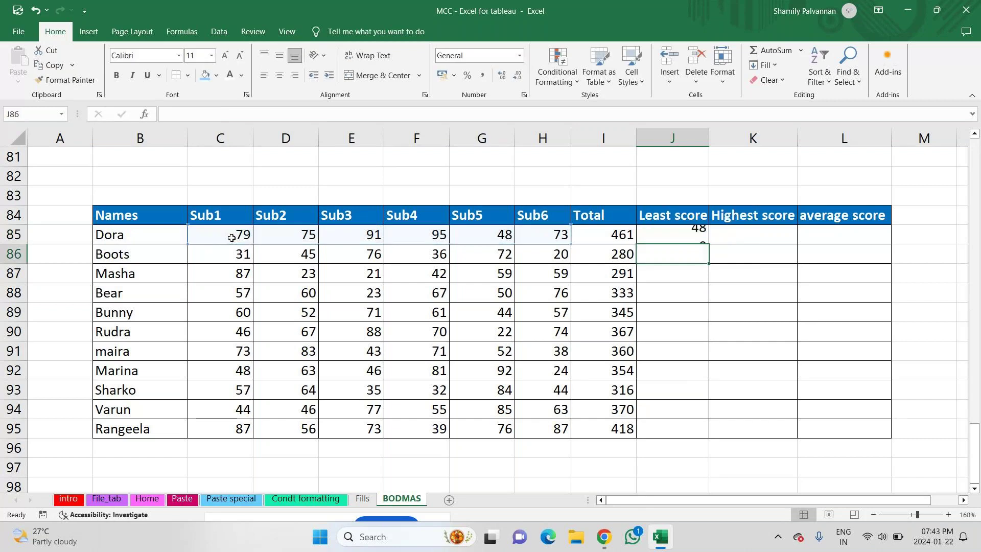
Enter =MIN(C86:H86) in J86, closing the Help pane that opened
key(F2)
text(=min)
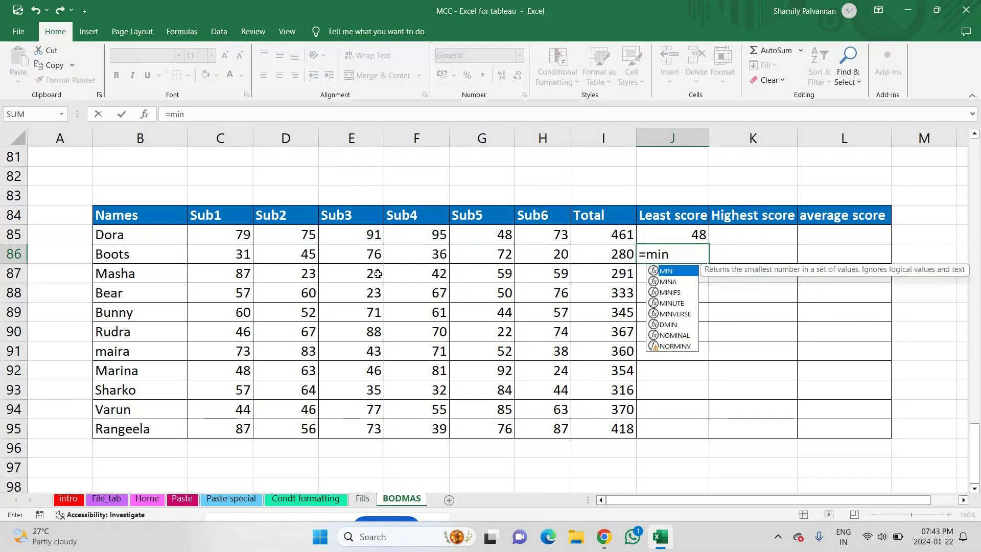
key(Tab)
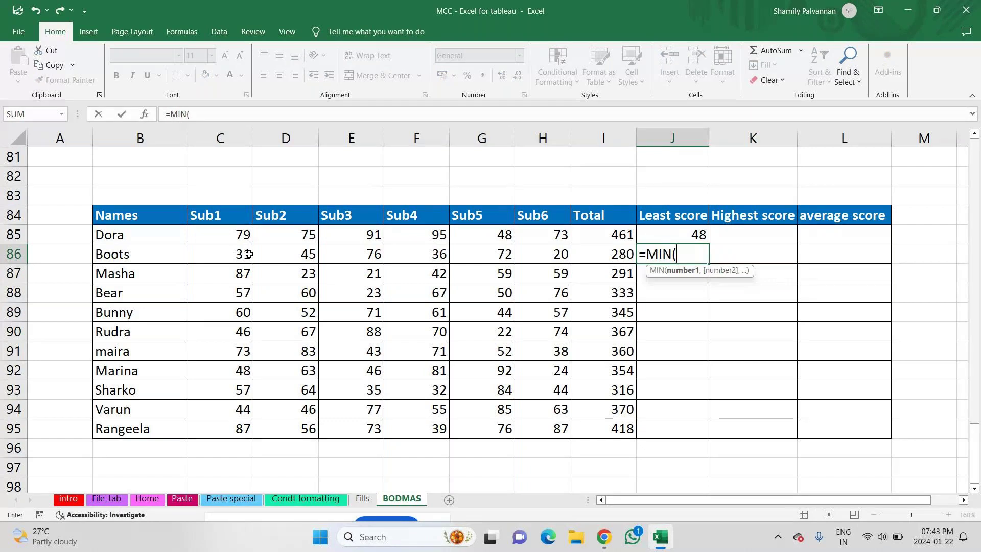
drag(249, 254, 565, 258)
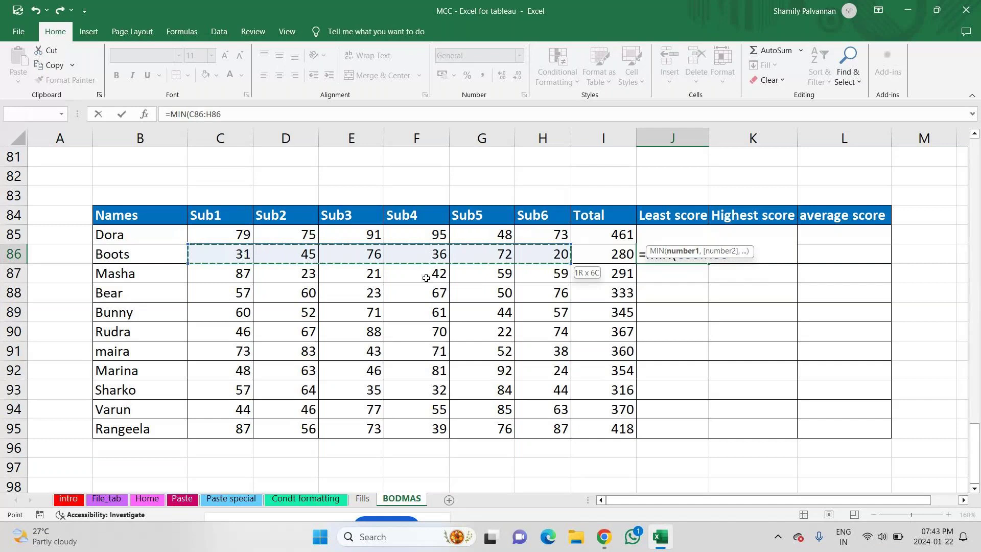
key(F1)
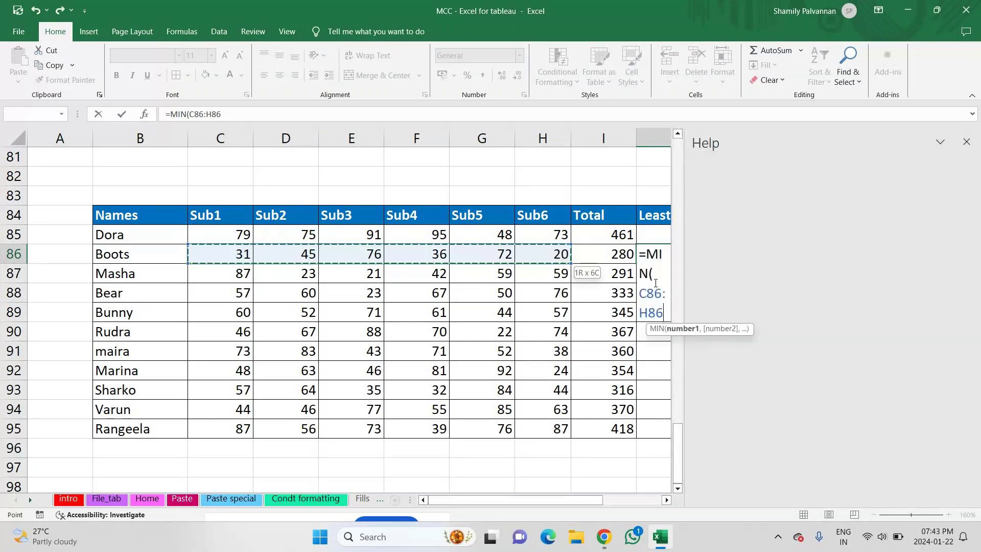
click(971, 141)
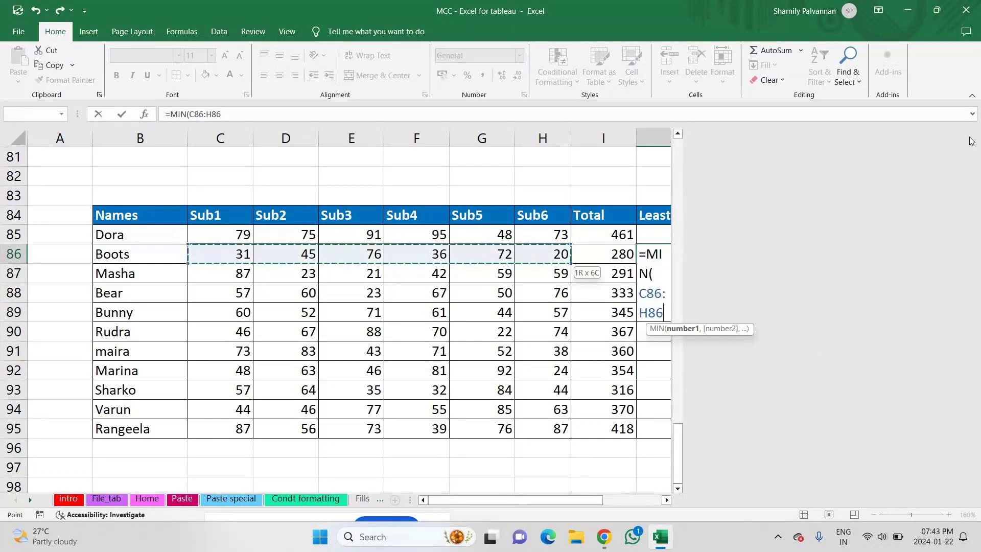
text())
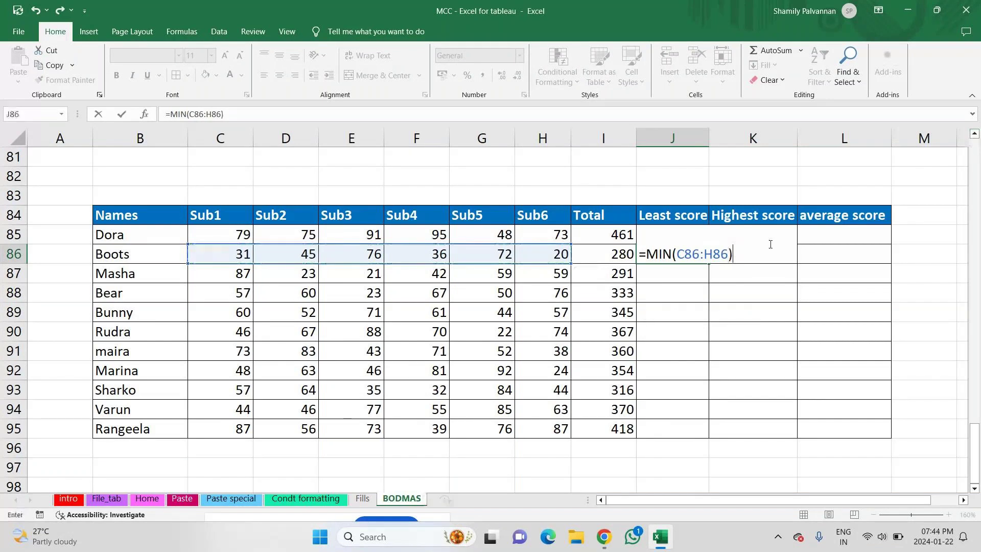
key(Return)
Fill J86's MIN formula down to J95 for every student
click(680, 252)
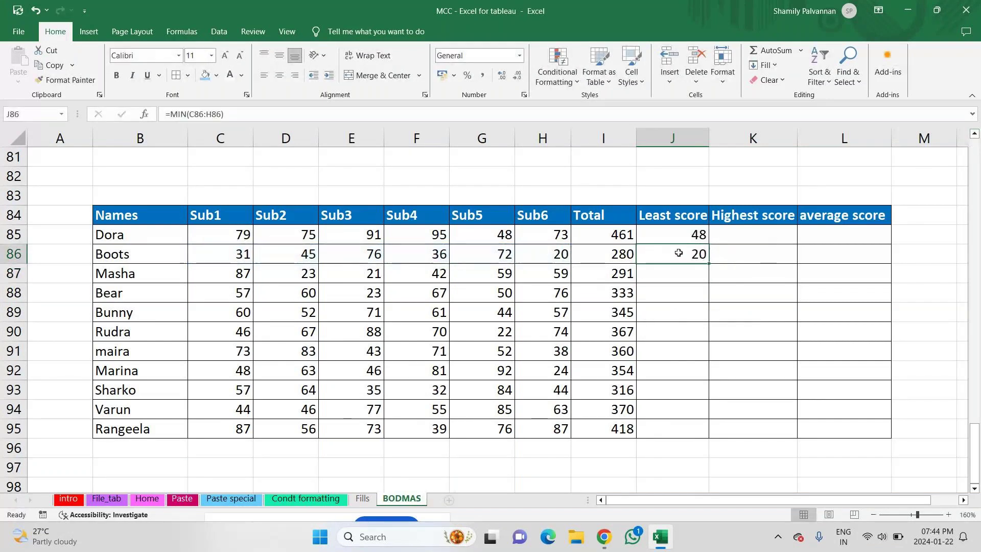
double_click(709, 263)
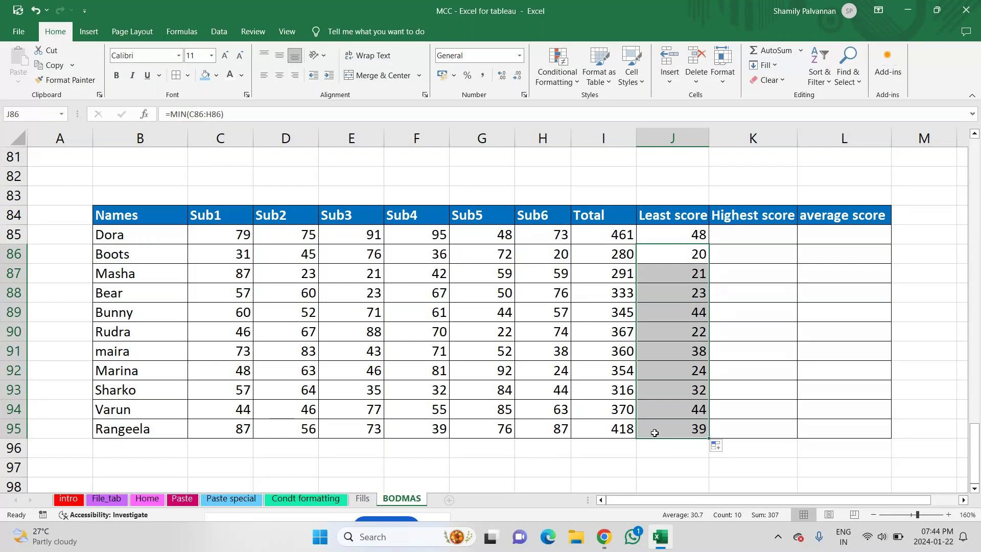
key(Up)
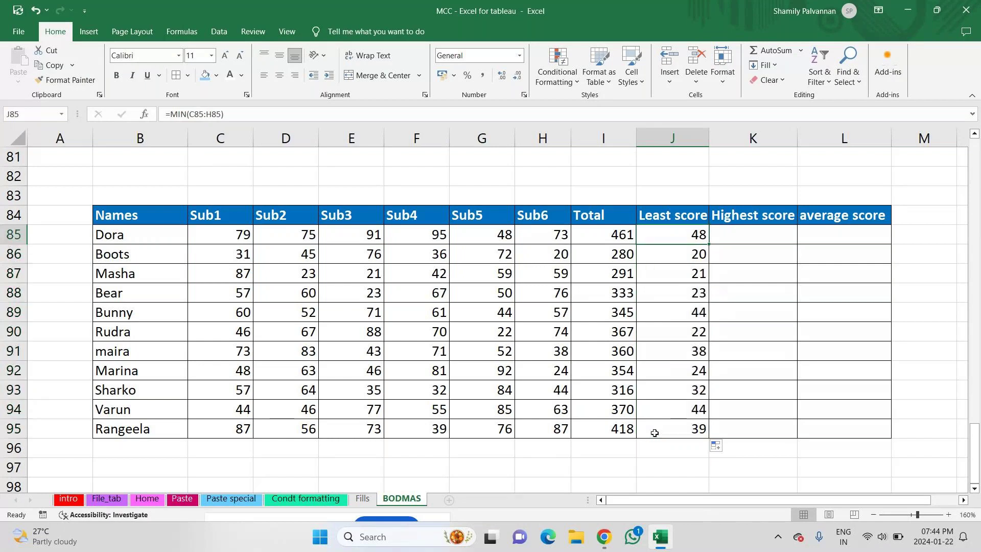
Enter =MAX(C85:H85) in K85 showing 95, then begin a MAX formula in K86
key(Right)
text(=)
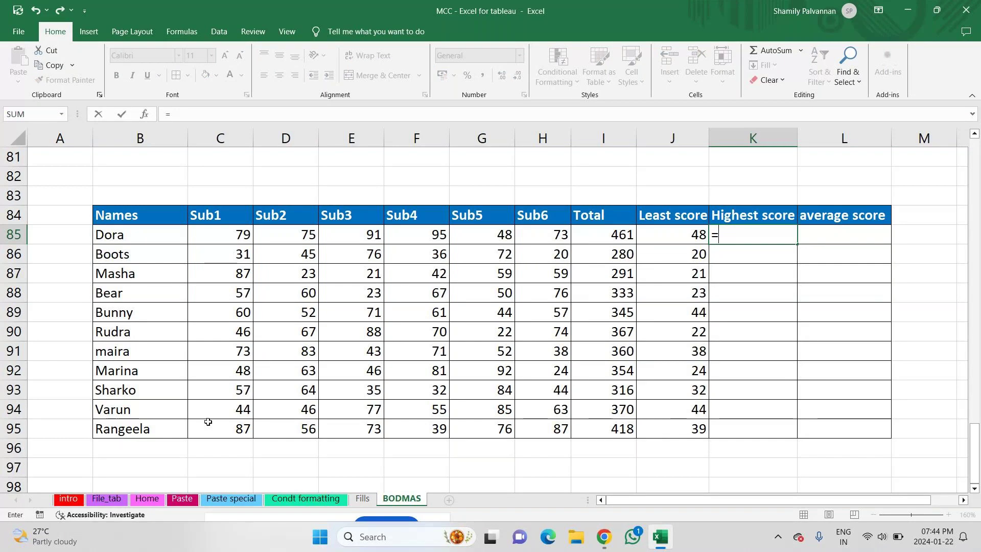
text(=)
key(BackSpace)
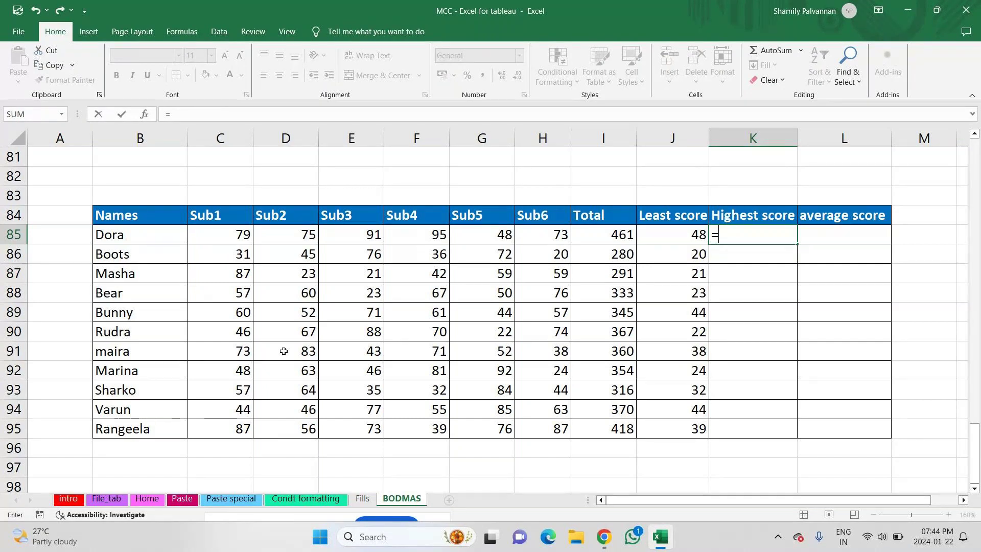
text(ma)
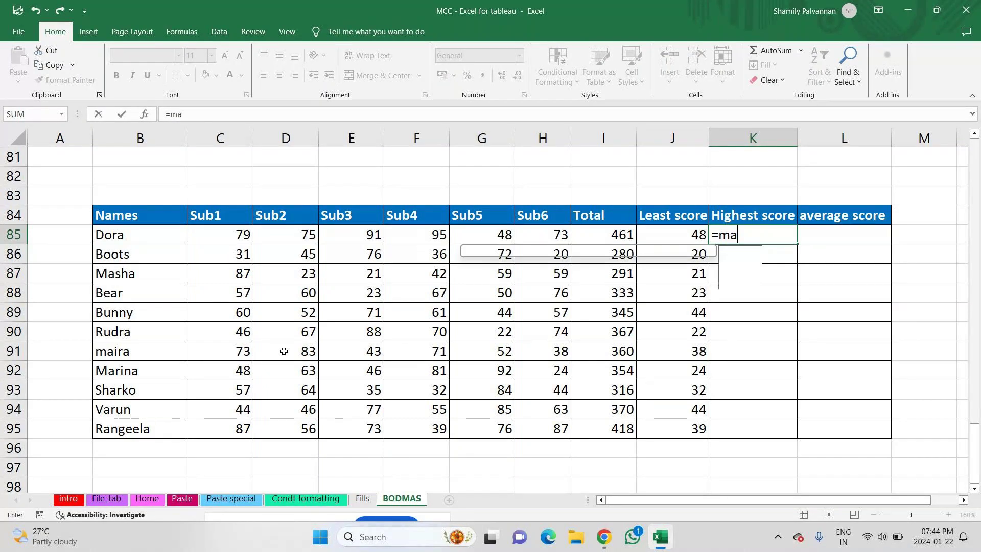
text(x)
key(Tab)
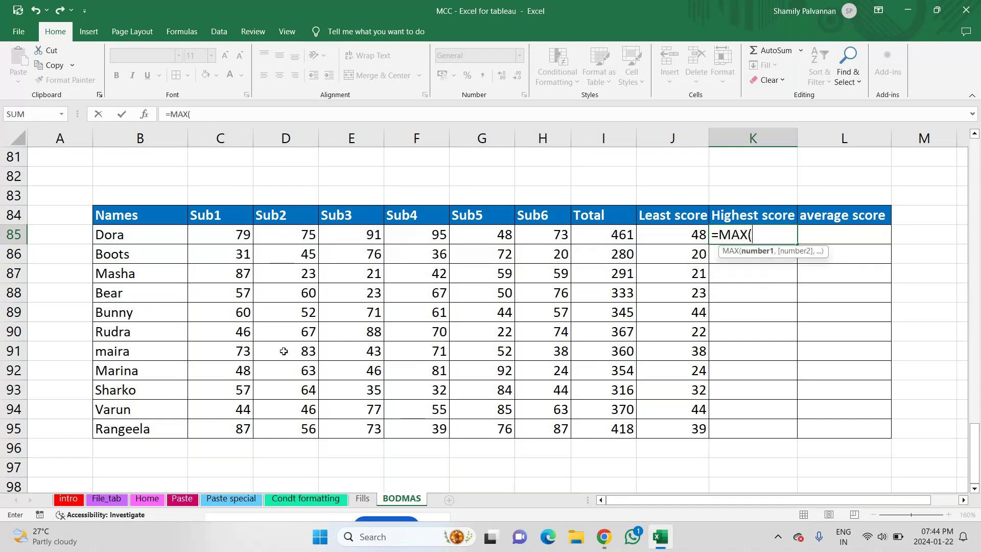
key(Left)
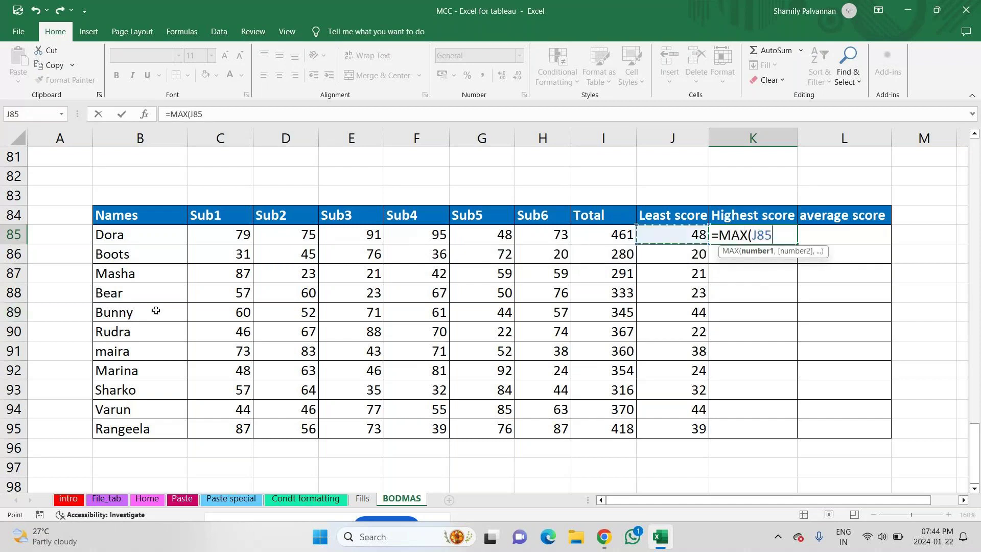
key(Left)
key(Left)
key(Left)
key(Left)
key(Left)
key(Left)
key(Left)
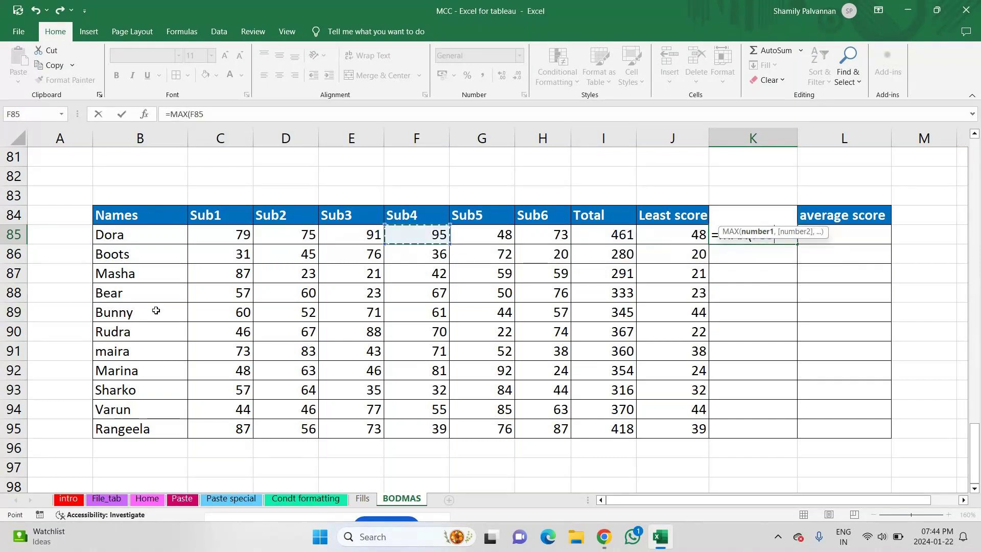
key(shift+Right)
key(shift+Right)
key(shift+Right)
key(shift+Right)
key(shift+Right)
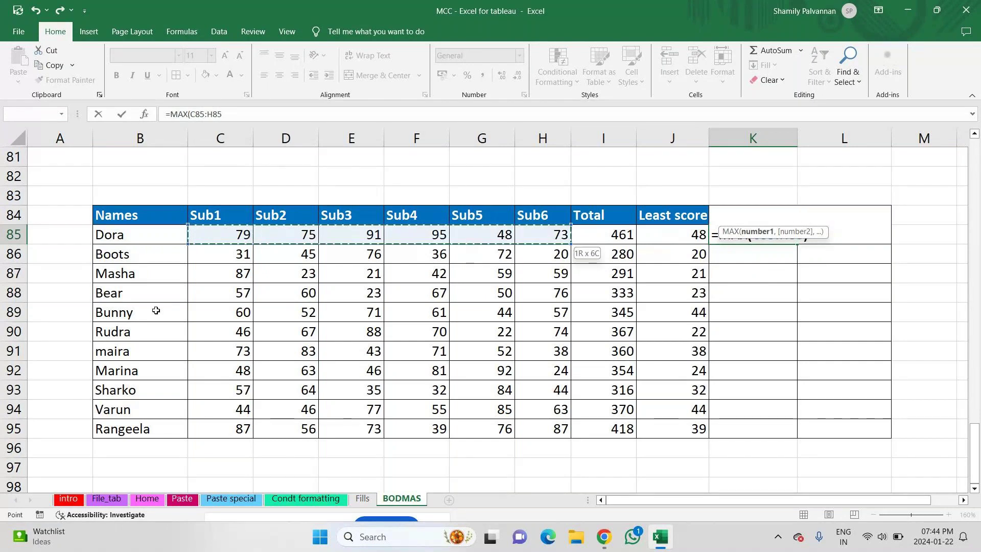
text())
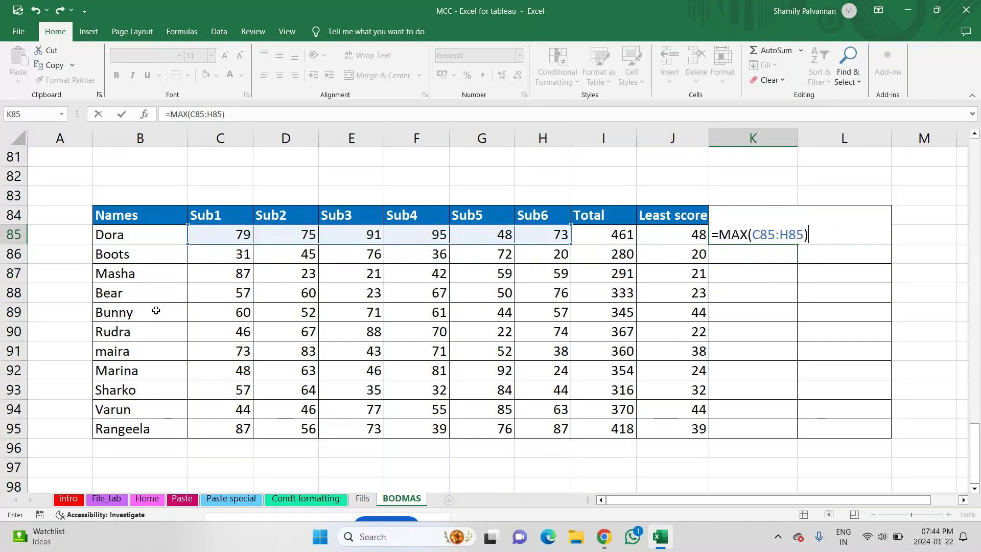
key(Return)
text(=max)
key(Tab)
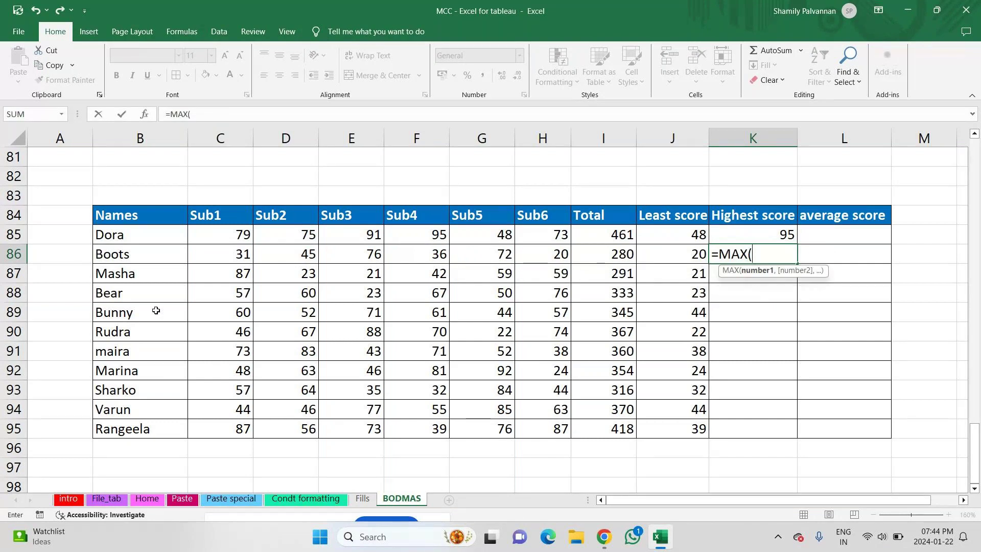
Finish K86's formula as MAX over C86:H86, giving Boots' highest score of 76
key(Left)
key(Left)
key(Left)
key(Left)
key(Left)
key(Left)
key(Left)
key(Left)
key(shift+Right)
key(shift+Right)
key(shift+Right)
key(shift+Right)
key(shift+Right)
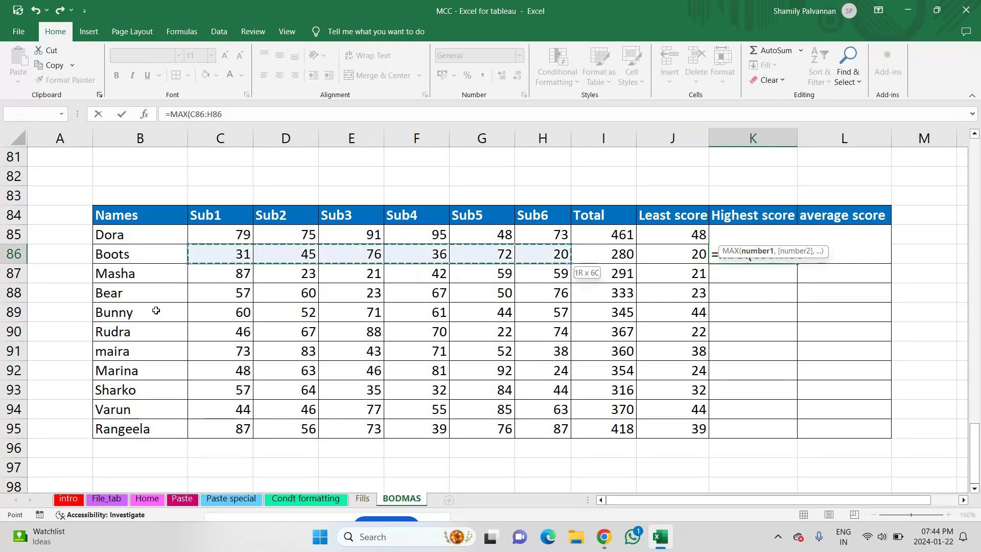
text()))
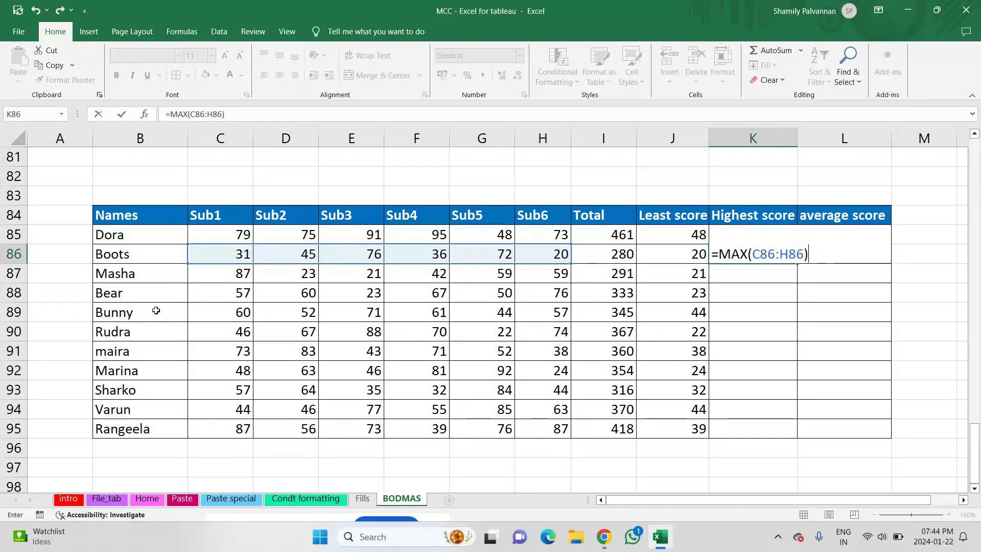
key(Return)
Fill K86's MAX formula down to K95, ending with 87 for Rangeela
click(749, 253)
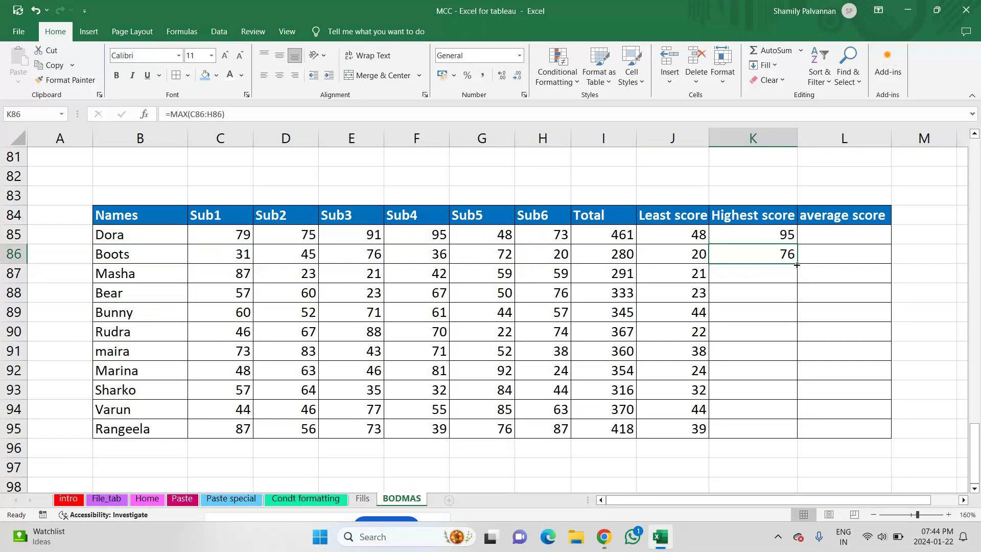
double_click(798, 264)
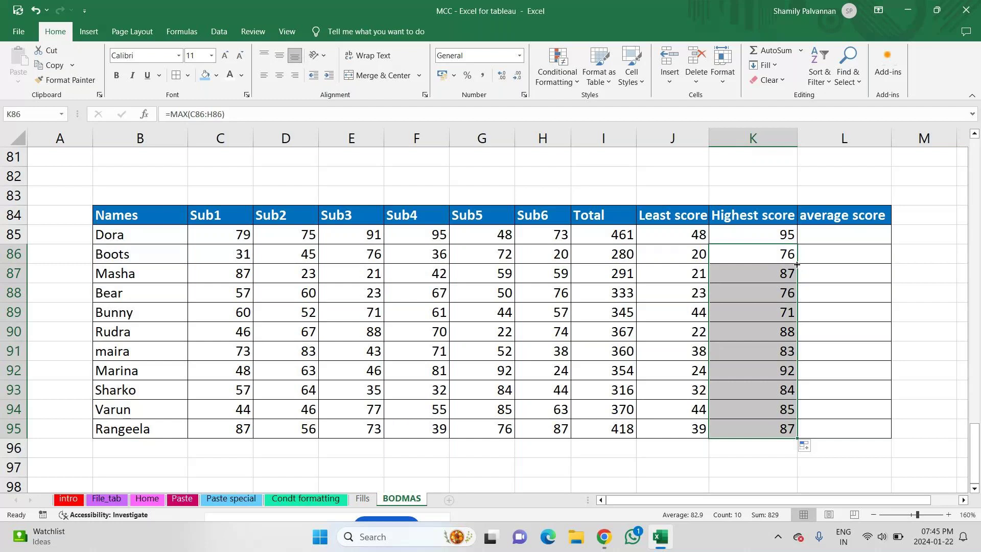
click(799, 264)
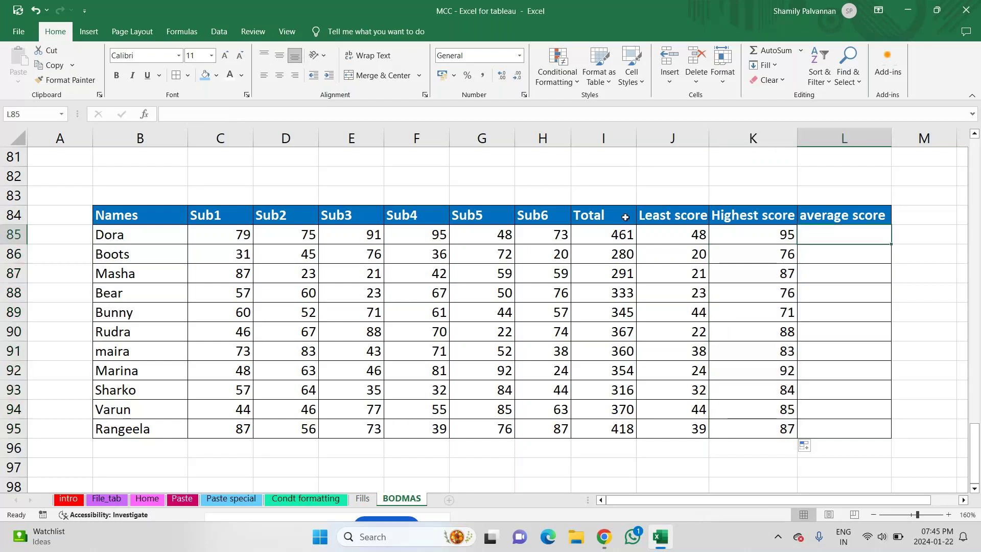
Calculate =461/600*100 in J82, giving 76.83333
click(679, 176)
double_click(679, 176)
text(461/600*100)
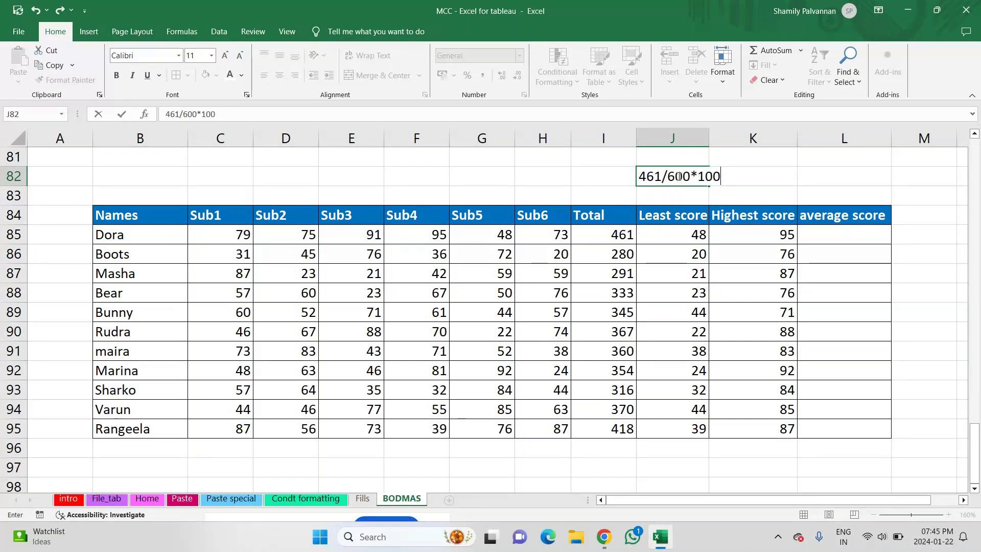
key(ctrl+Return)
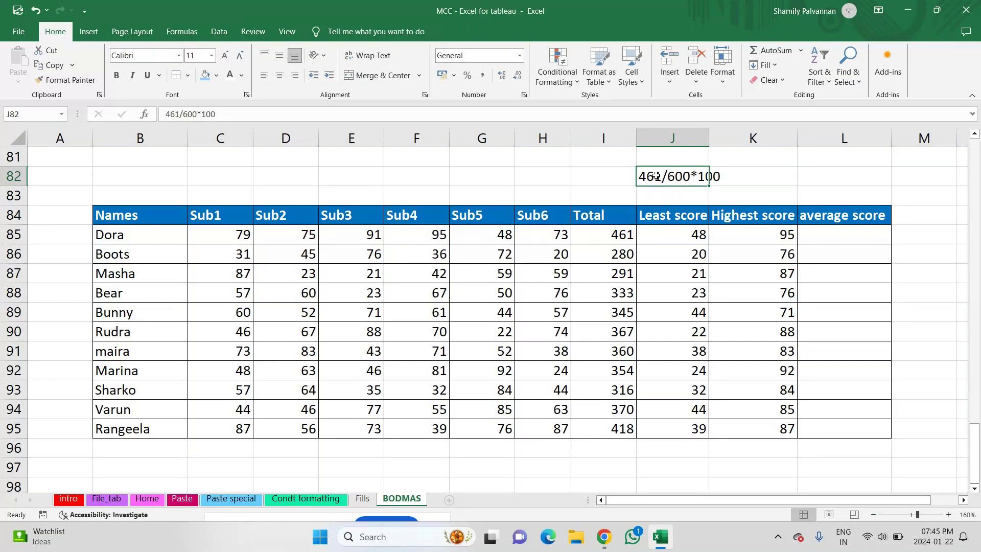
key(F2)
key(Left)
key(Left)
key(Left)
key(Home)
text(=)
key(Return)
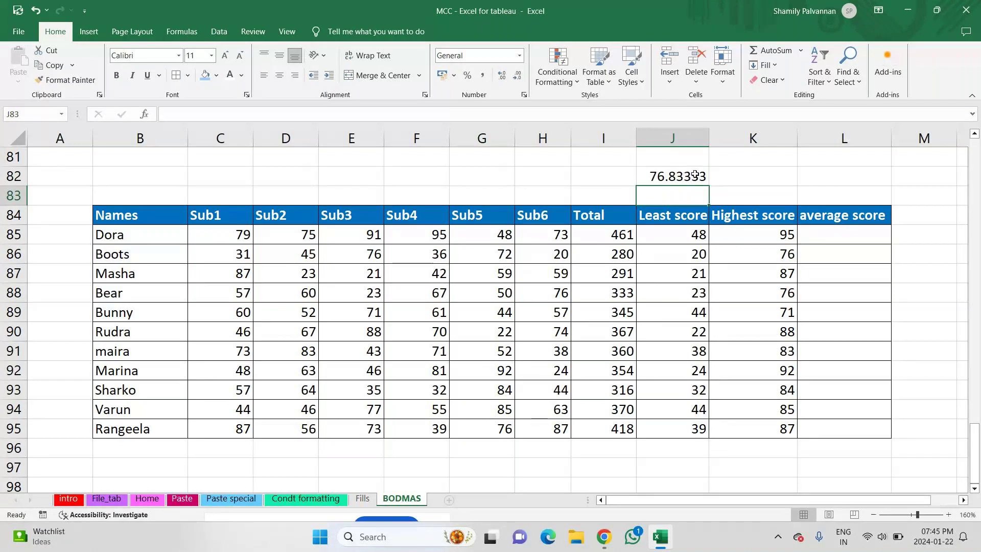
Enter =I85/6 in K82, showing Dora's average of 76.8333333
click(756, 182)
text(=)
click(622, 233)
text(/6)
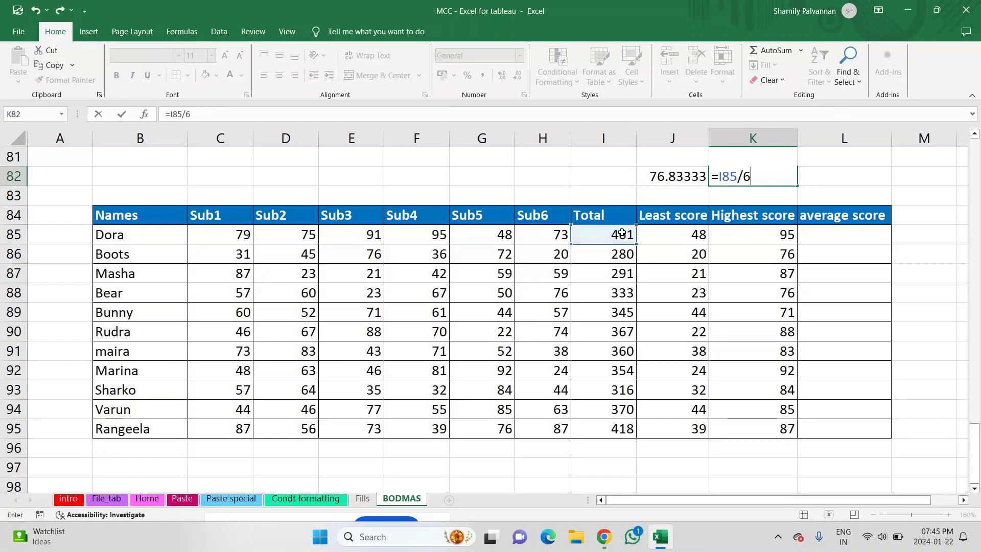
key(Return)
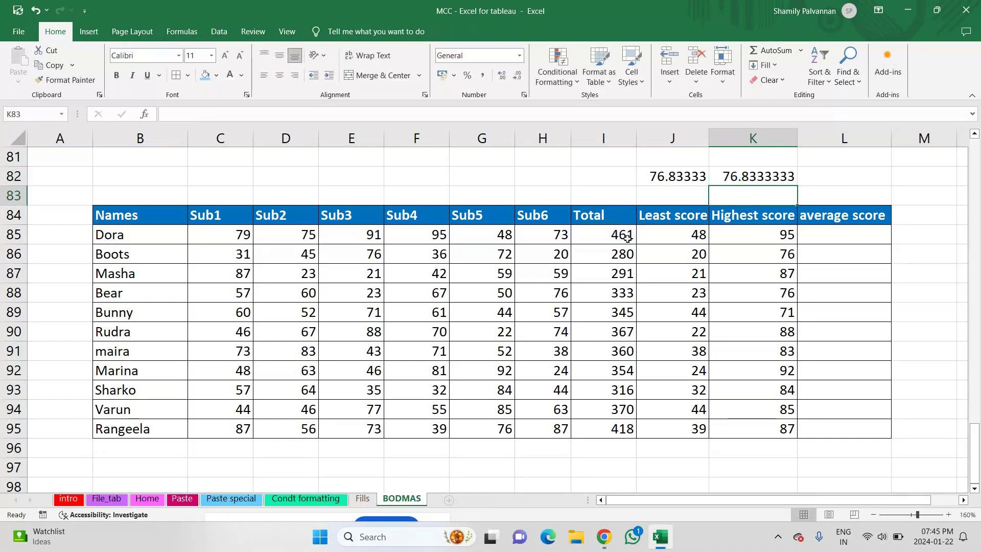
click(842, 241)
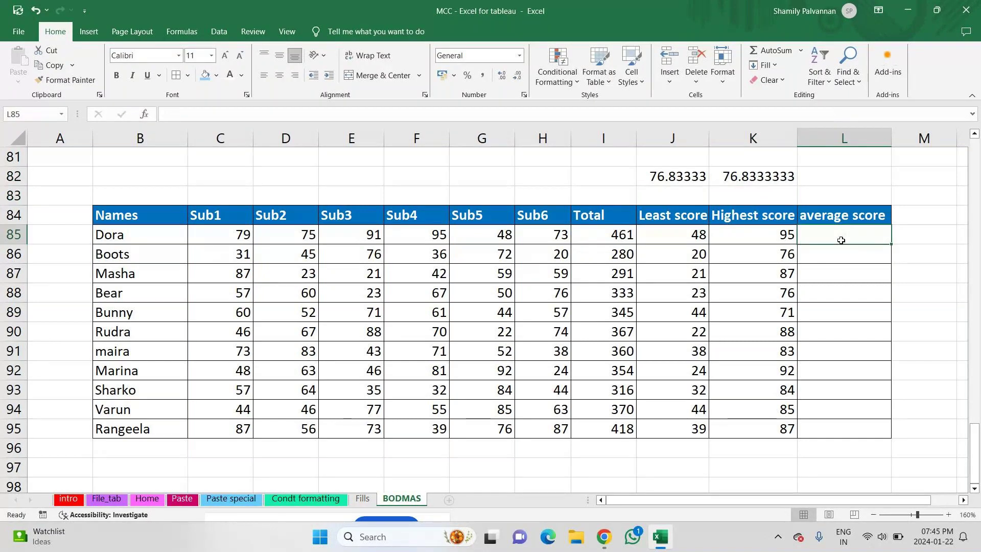
Enter =AVERAGE(C85:H85) in L85 for Dora's average score
text(=aver)
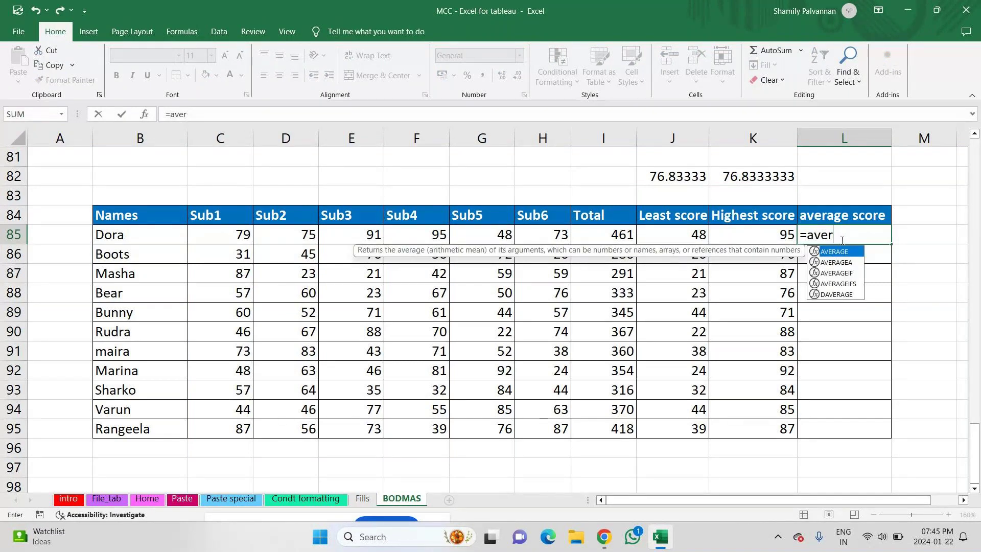
key(Tab)
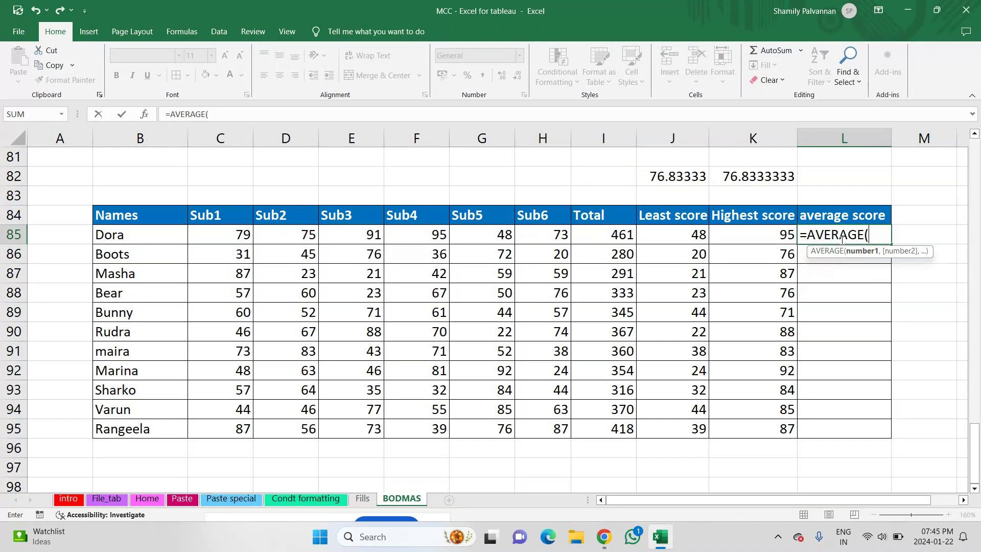
key(Left)
key(Left)
key(Left)
key(Left)
key(Left)
key(Left)
key(Left)
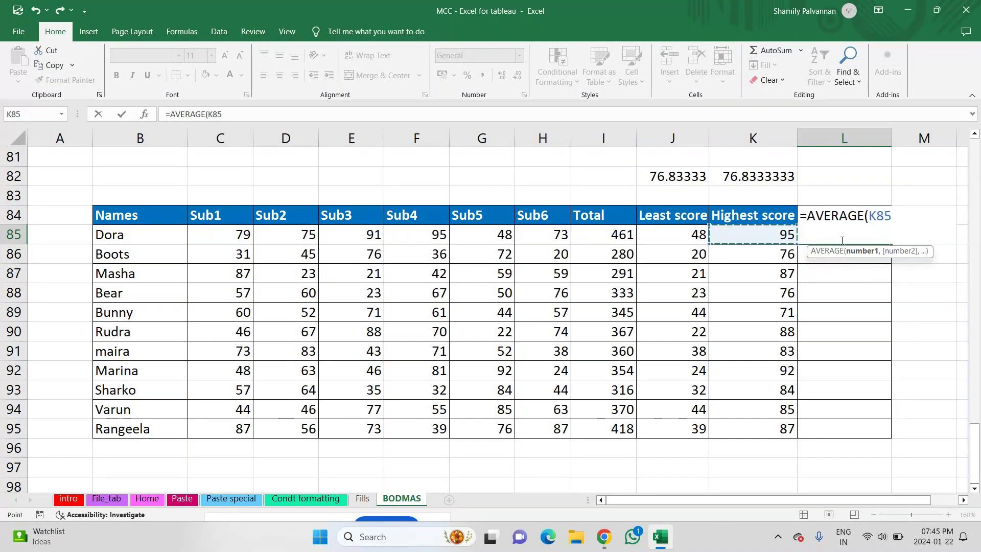
key(Left)
key(Left)
key(shift+Right)
key(shift+Right)
key(shift+Right)
key(shift+Right)
key(shift+Right)
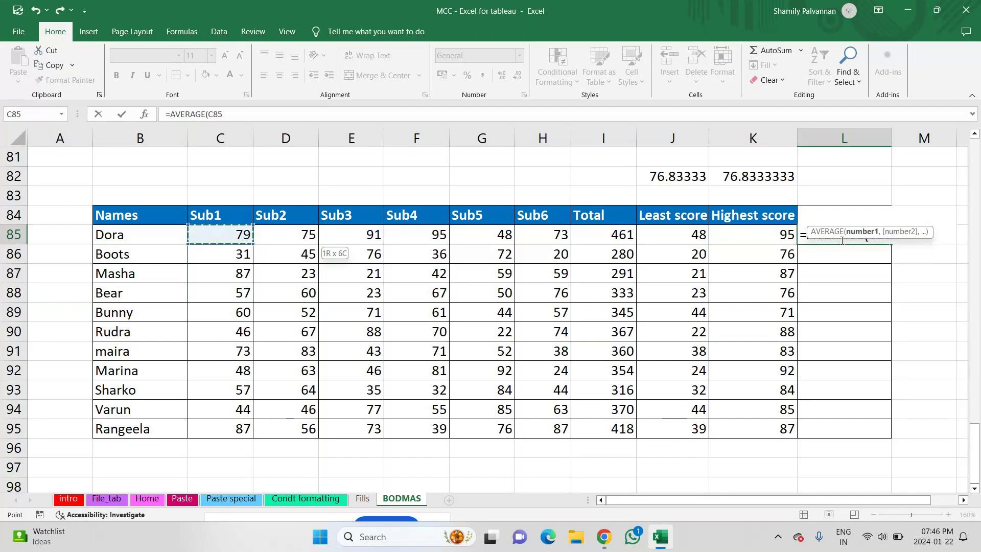
text())
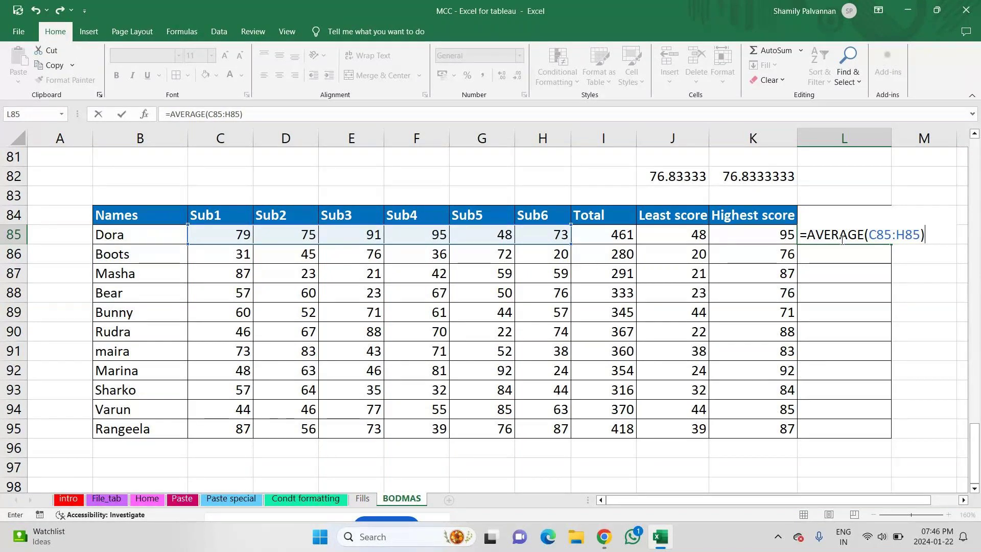
key(Return)
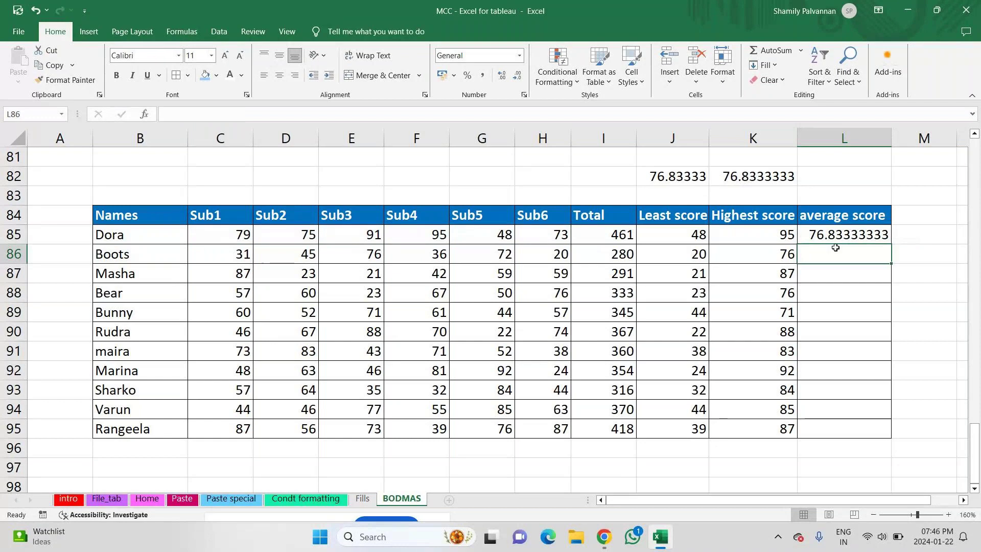
Enter =AVERAGE(C86:H86) in L86 for Boots's average score
text(=)
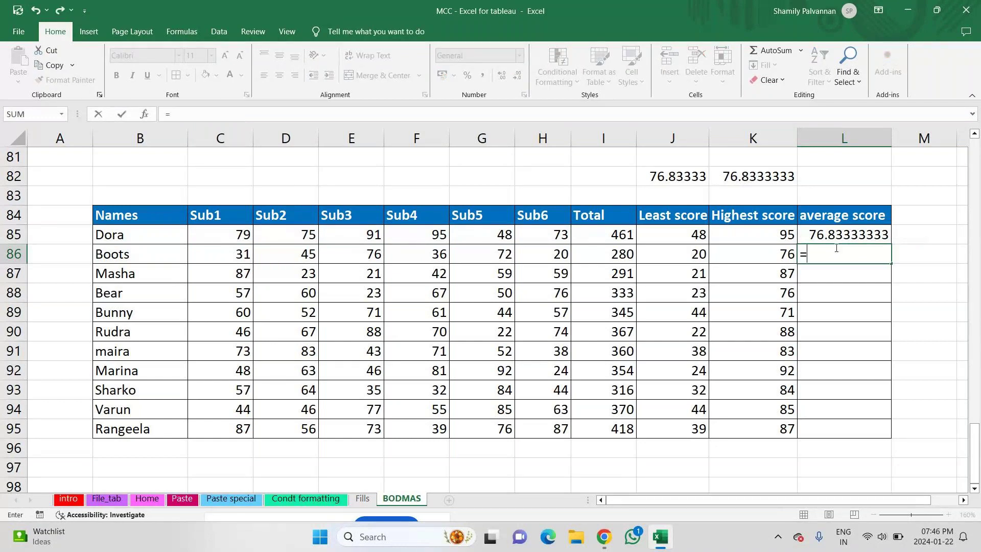
text(ave)
key(Tab)
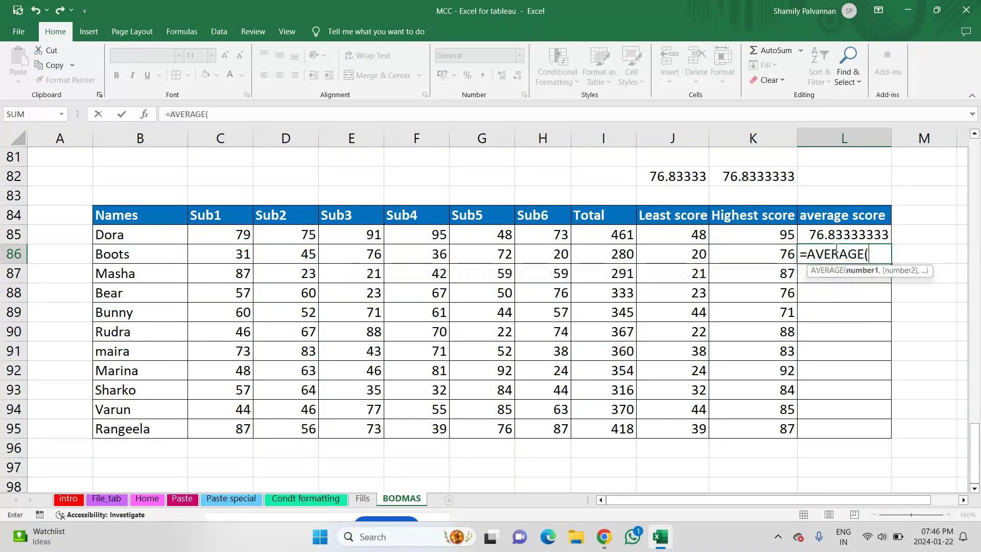
key(Left)
key(Left)
key(Left)
key(Left)
key(Left)
key(Left)
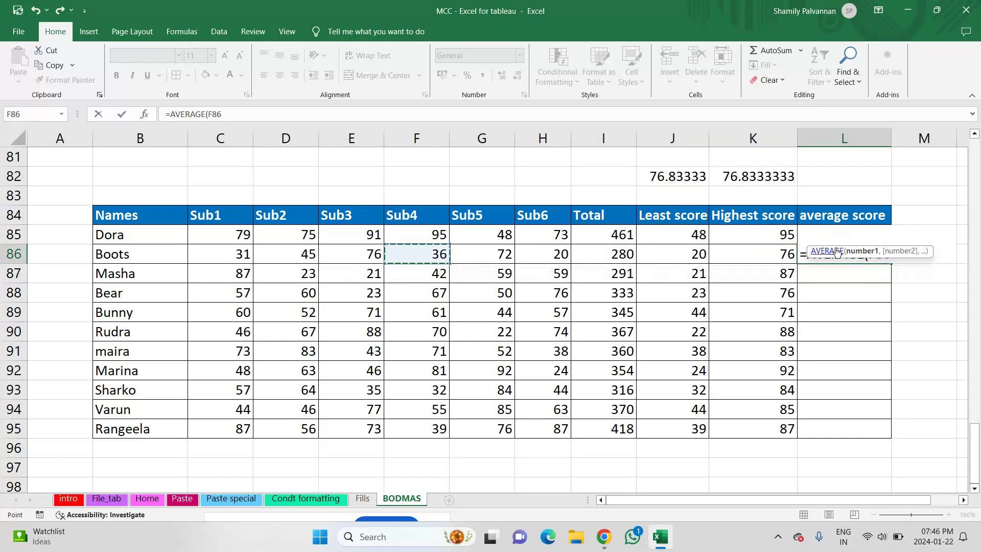
key(Left)
key(Left)
key(Left)
key(shift+Right)
key(shift+Right)
key(shift+Right)
key(shift+Right)
key(shift+Right)
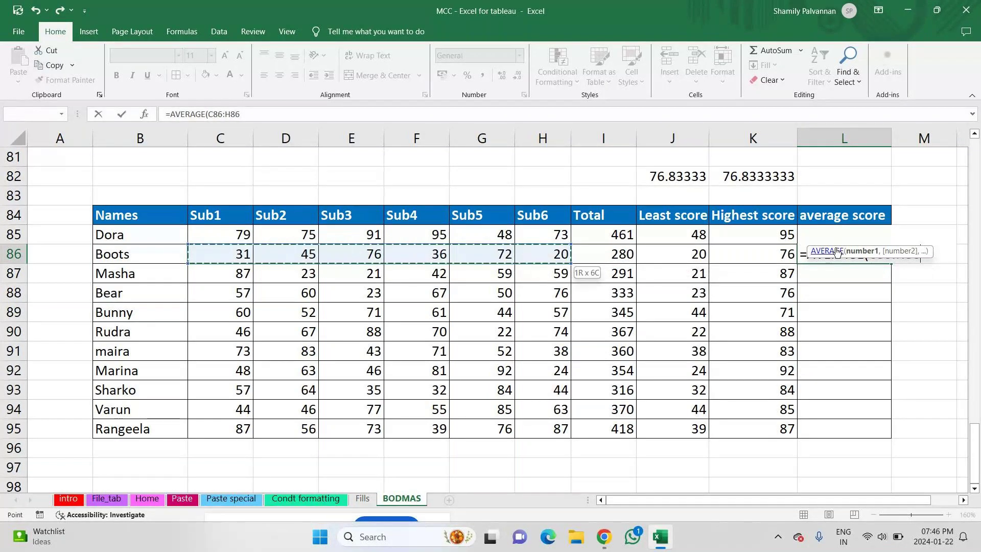
text())
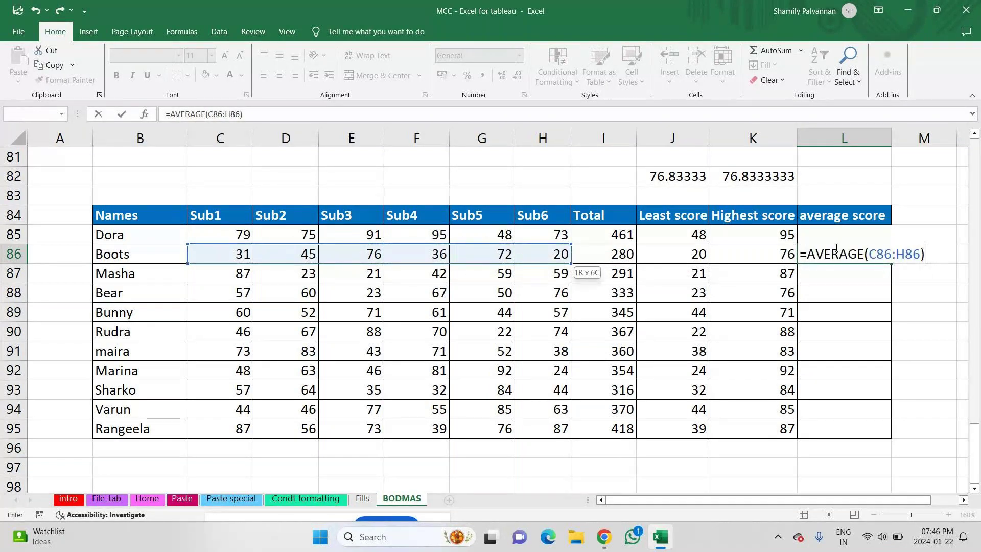
key(Return)
Fill the average formula down to L95 and select L85:L95
click(837, 250)
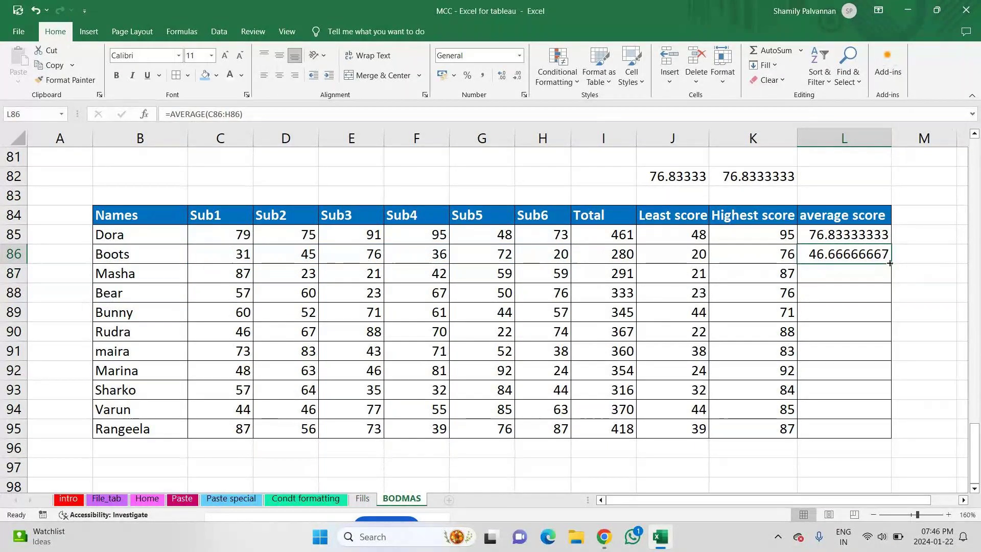
double_click(890, 263)
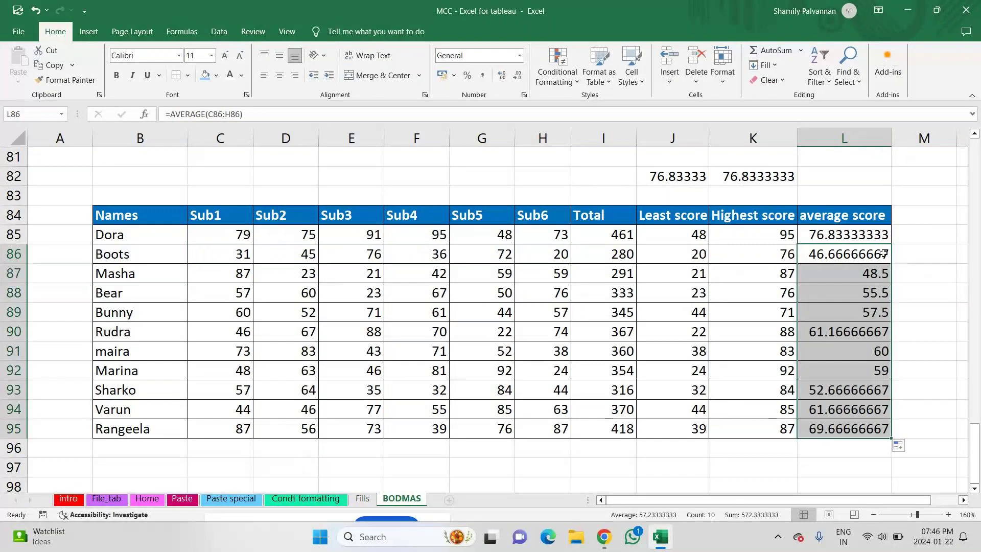
click(867, 235)
key(shift+Down)
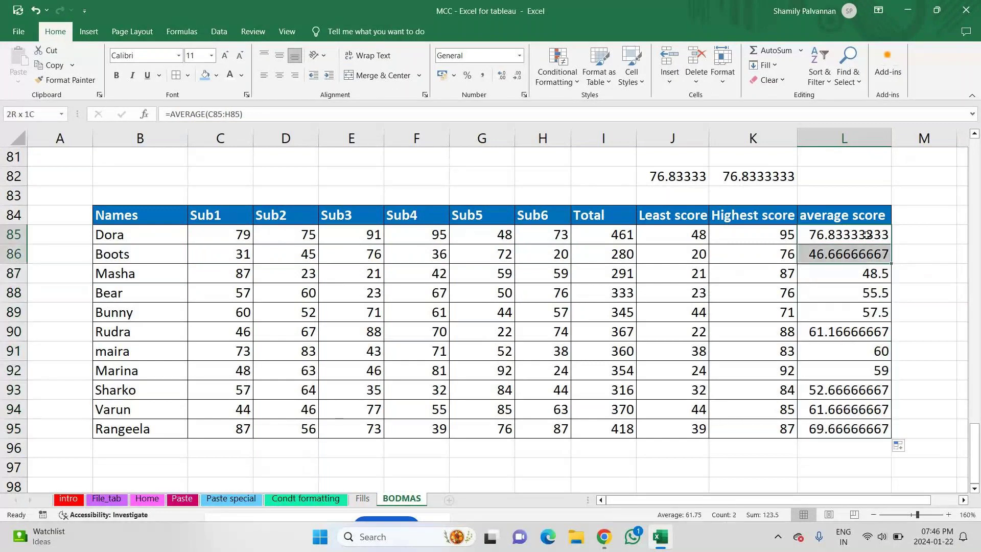
key(shift+Down)
key(shift+Down)
key(shift+Down)
key(shift+Down)
key(shift+Down)
key(shift+Down)
key(shift+Down)
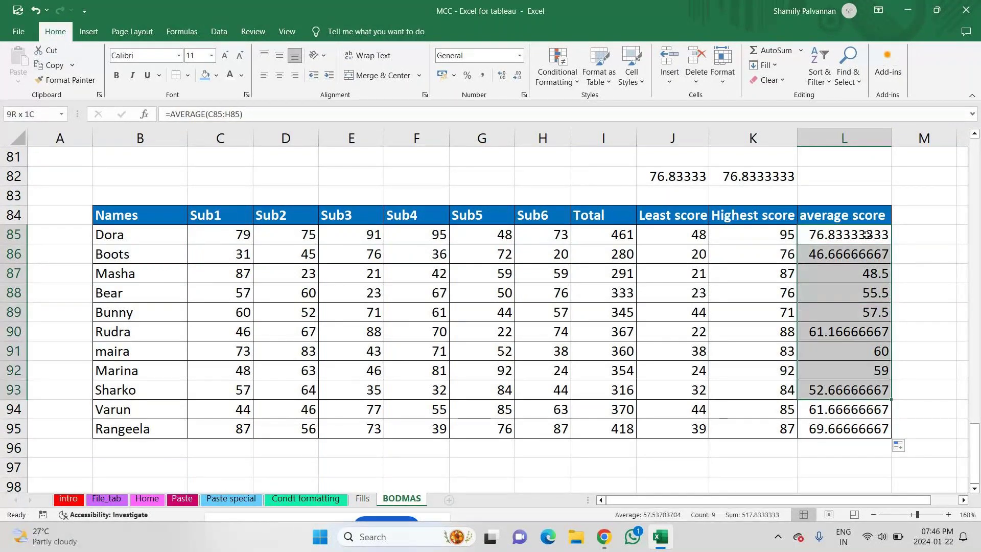
key(shift+Down)
key(shift+Down)
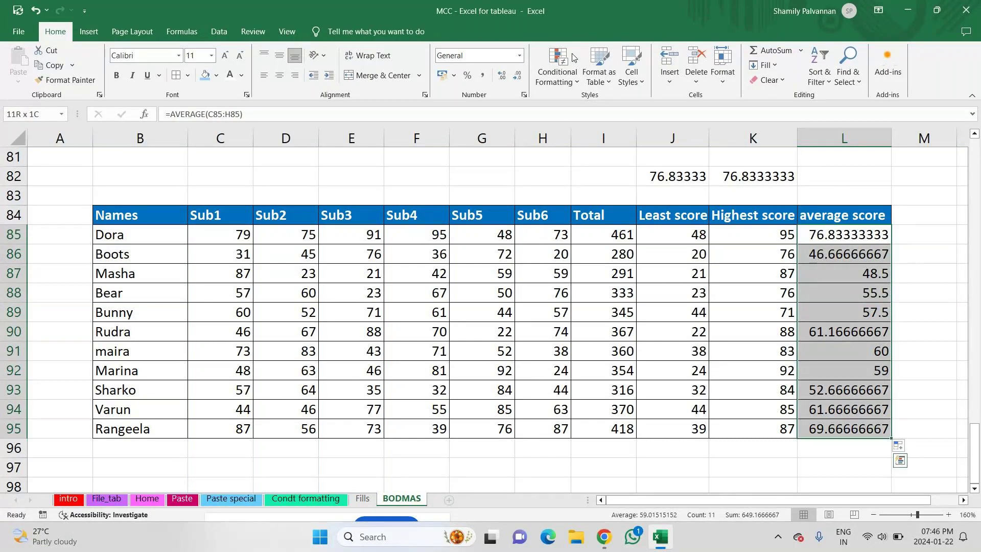
Show L85:L95 with two decimal places and verify L85's AVERAGE formula
click(521, 77)
click(518, 76)
click(518, 76)
click(519, 76)
click(518, 75)
click(518, 76)
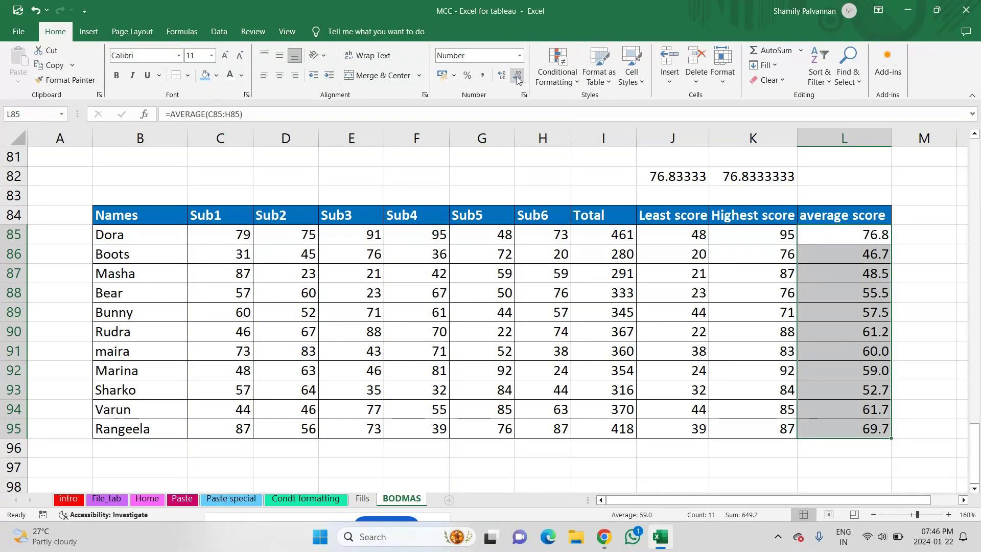
click(502, 76)
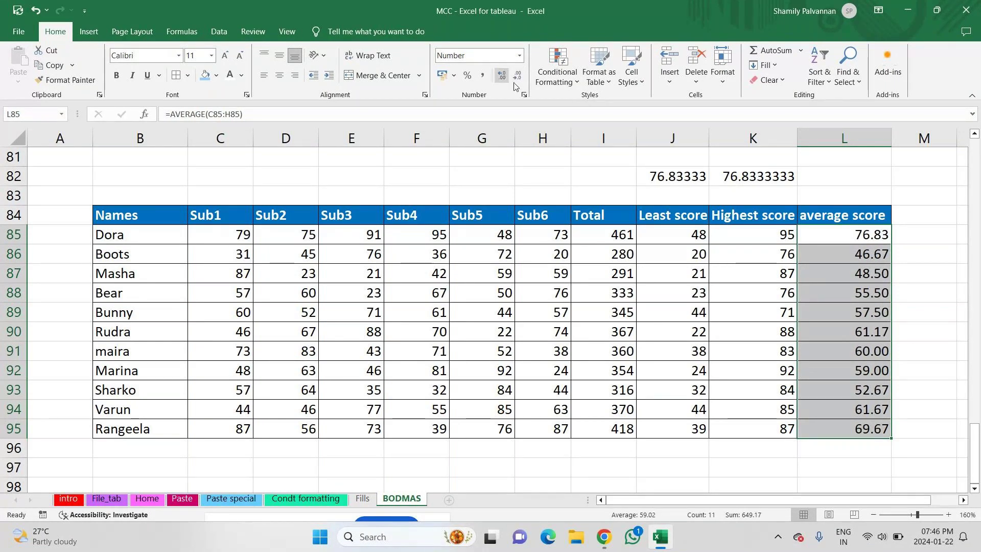
click(831, 181)
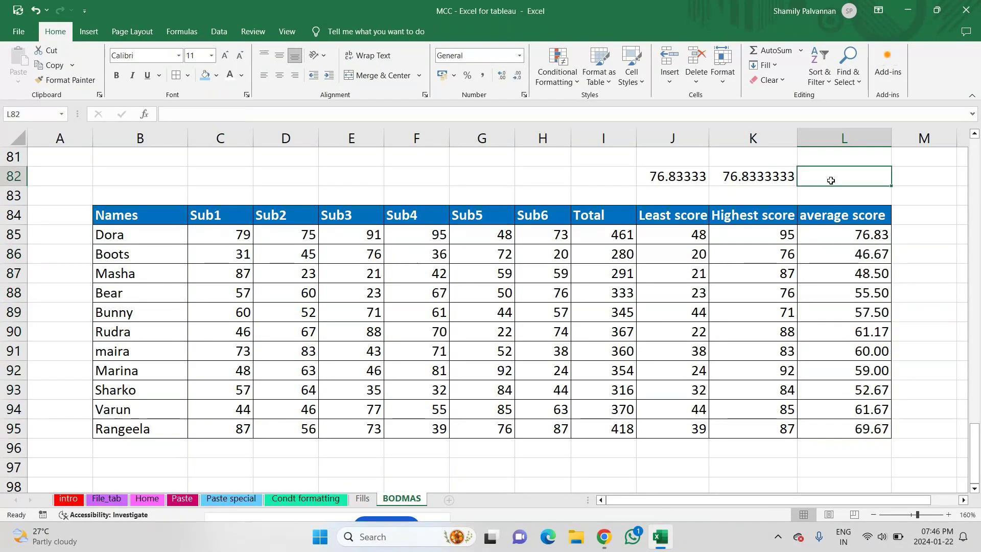
click(835, 233)
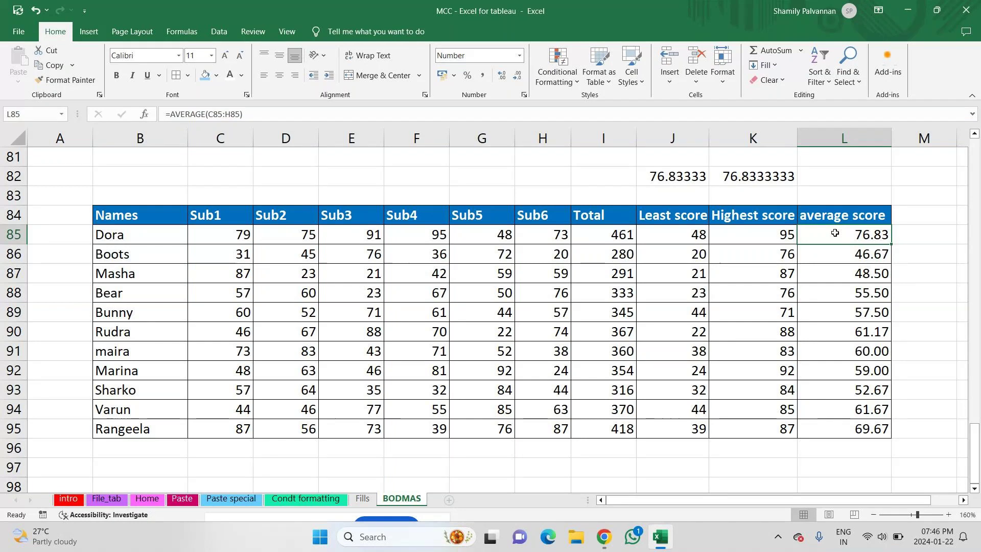
double_click(835, 233)
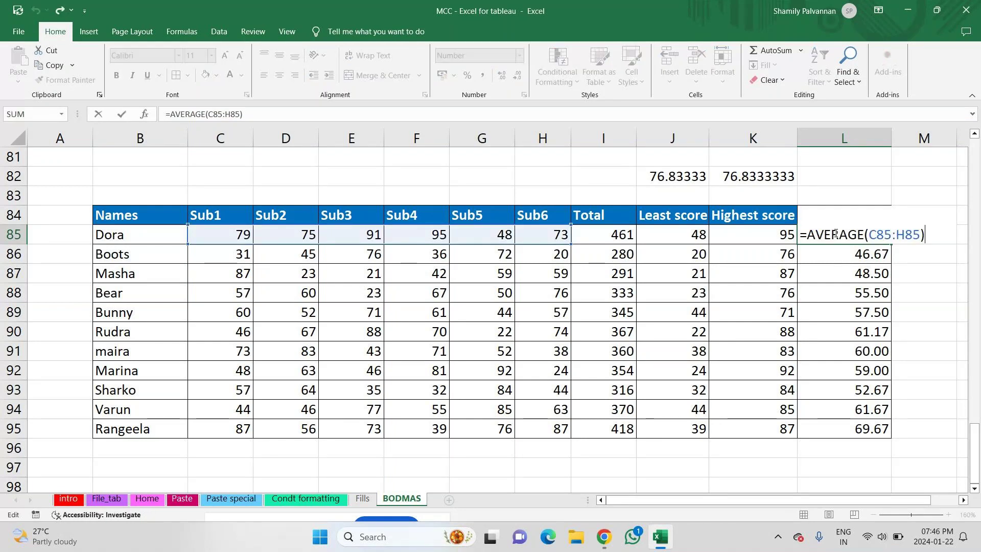
key(Return)
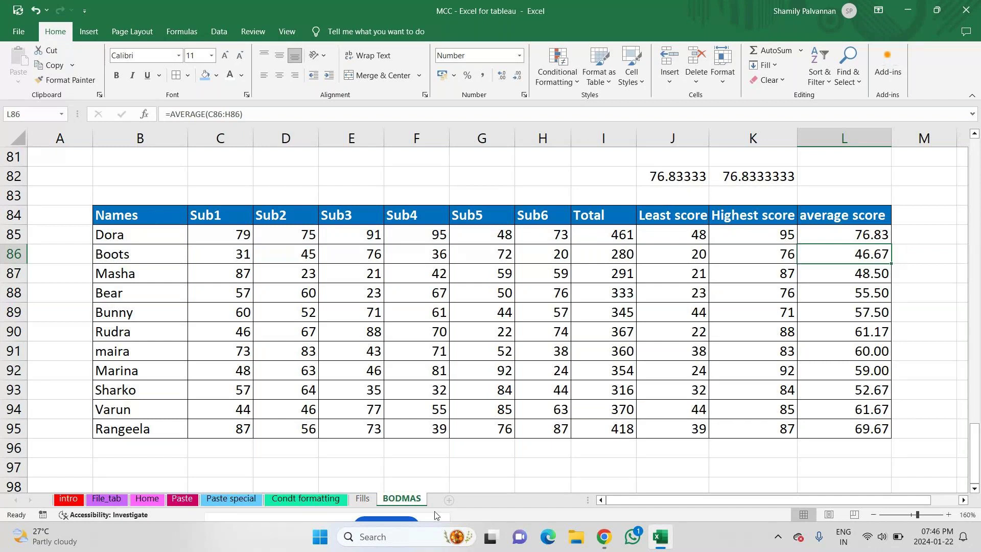
Add Sheet4, then label BODMAS cell A81 'Integer function'
click(447, 503)
click(401, 499)
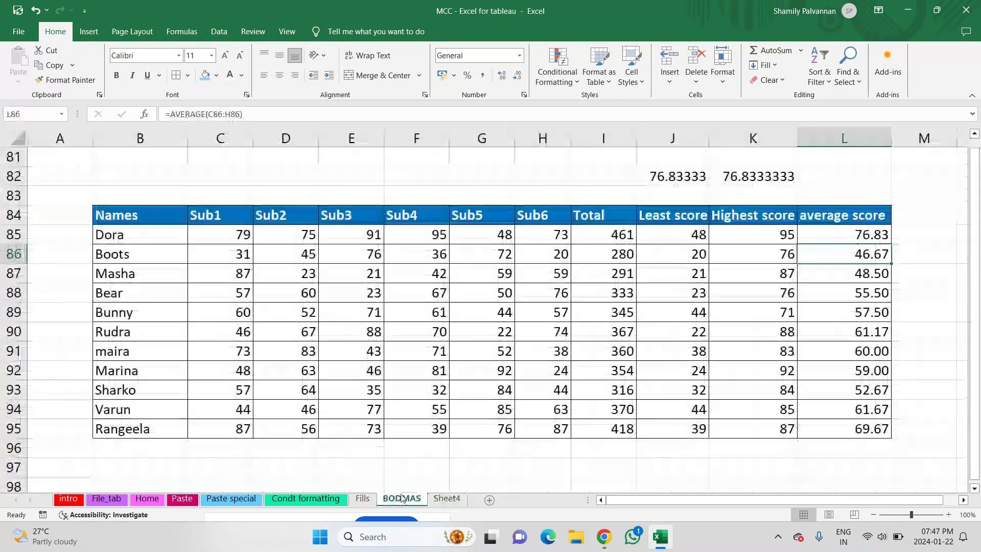
click(55, 158)
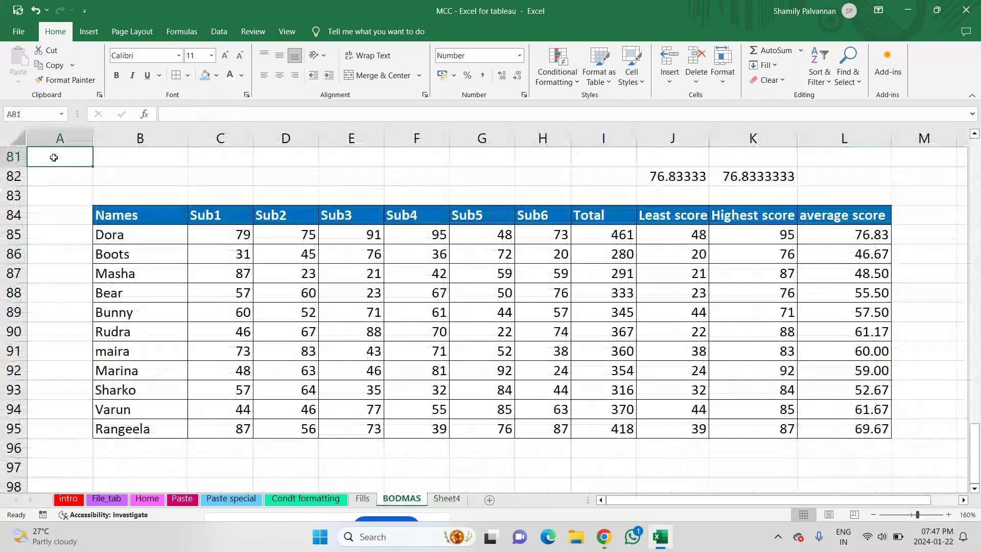
text(Ma)
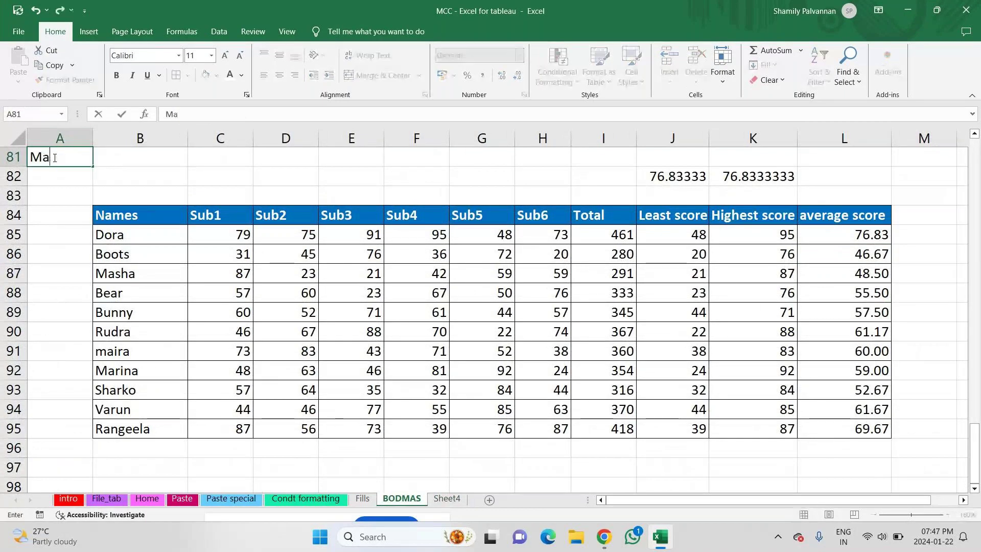
key(BackSpace)
key(BackSpace)
text(Inte)
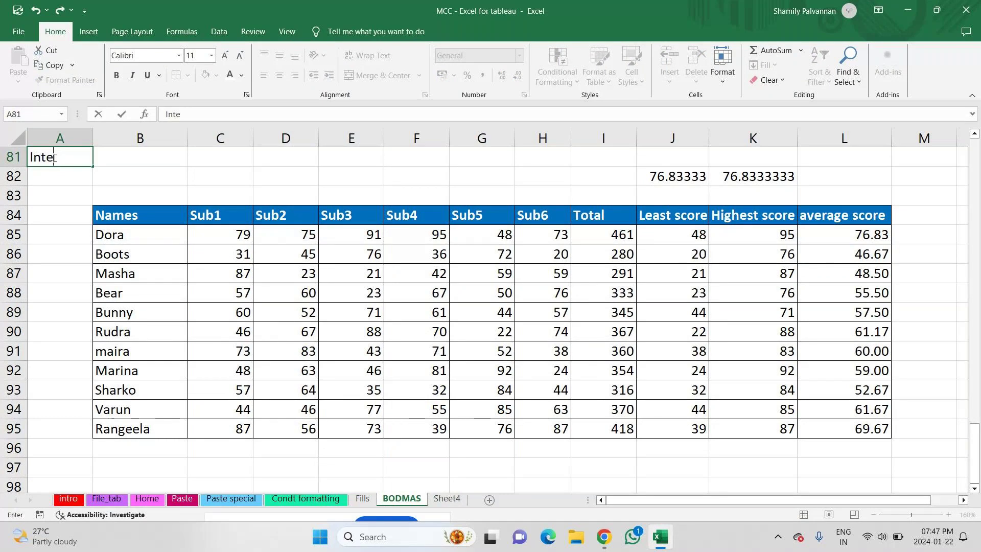
key(BackSpace)
text(eger function)
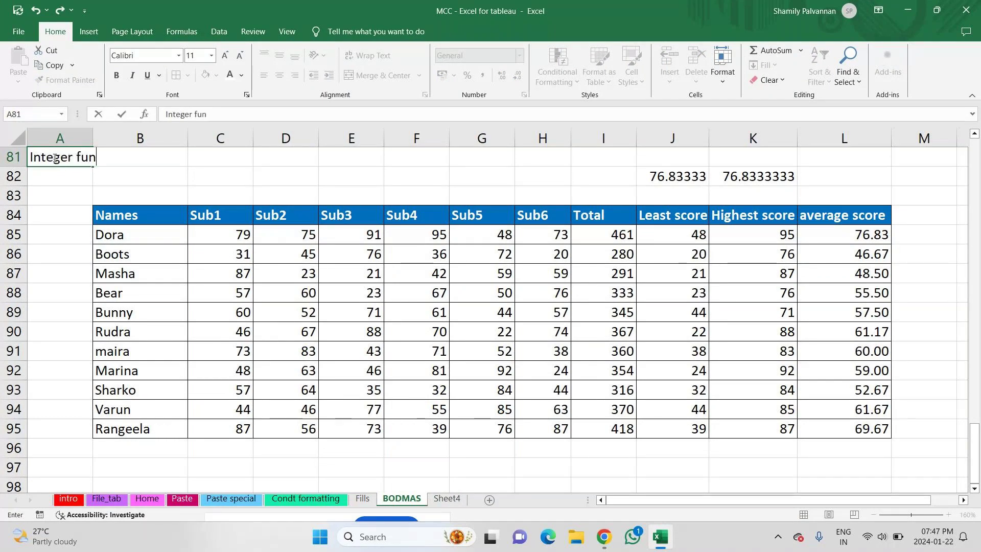
click(457, 504)
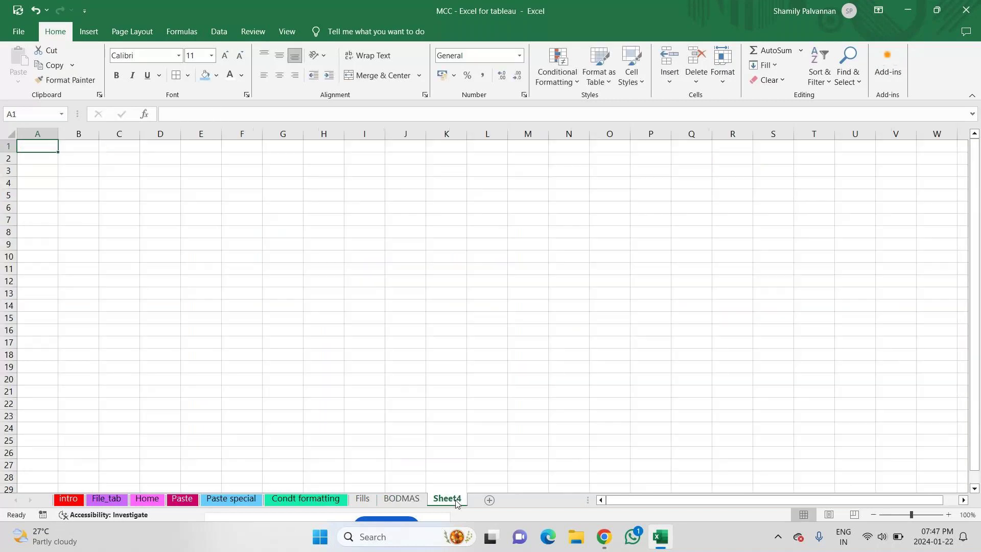
Rename Sheet4 to 'Logical' and enter the heading Logical in A1
right_click(457, 504)
click(495, 382)
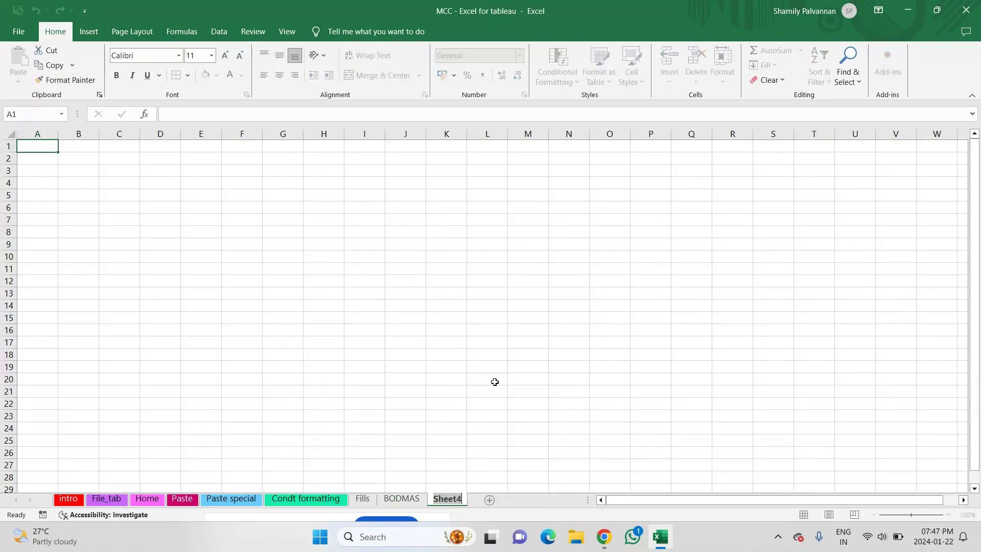
text(Logical)
key(Return)
text(Logica)
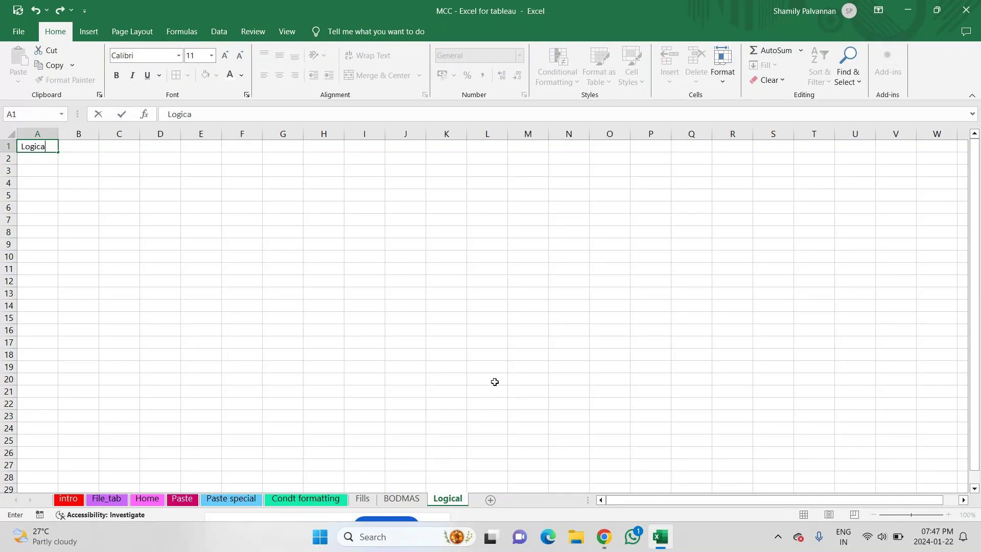
text(l)
key(Return)
key(Return)
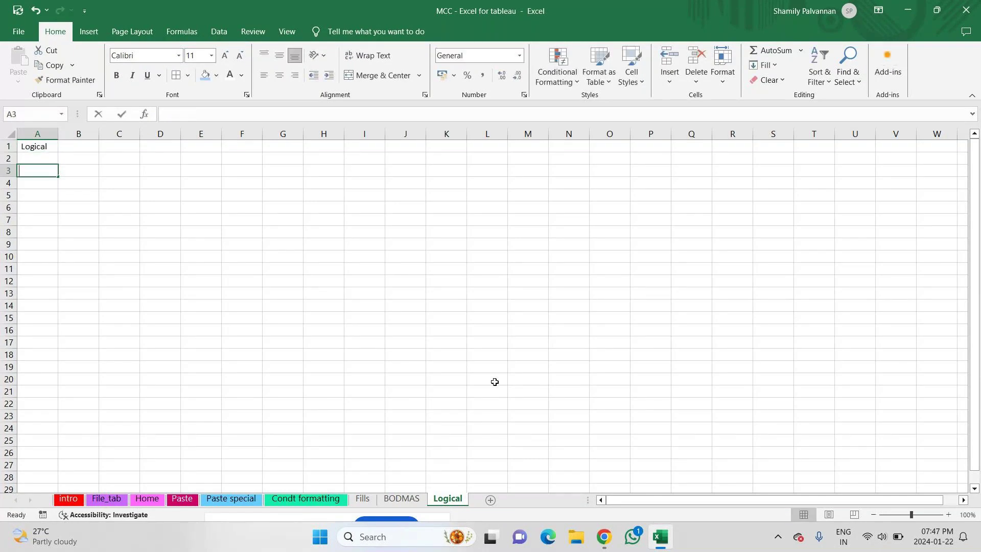
List IF, And and Or in cells A3:A5 of the Logical sheet
text(IF)
key(Return)
text(And)
key(Return)
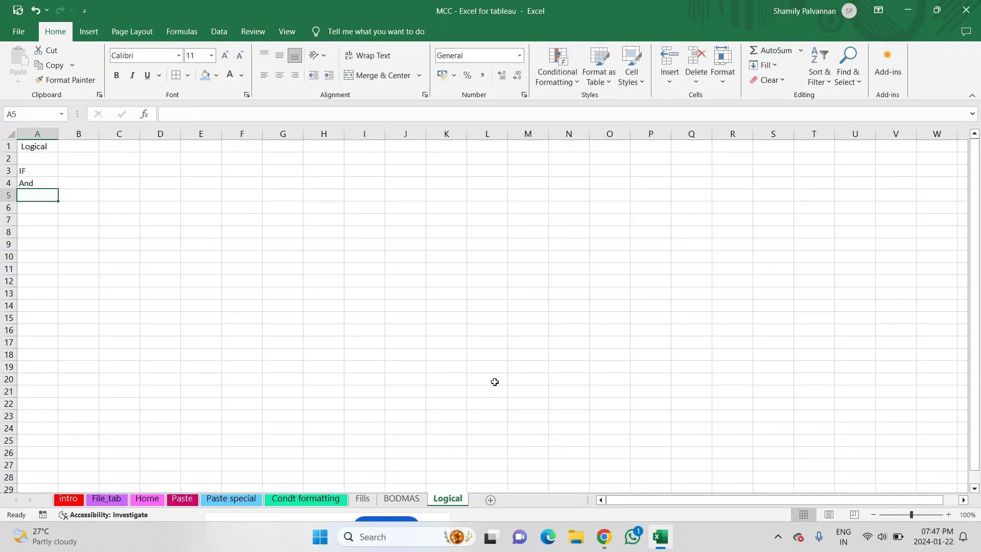
text(Or)
key(Return)
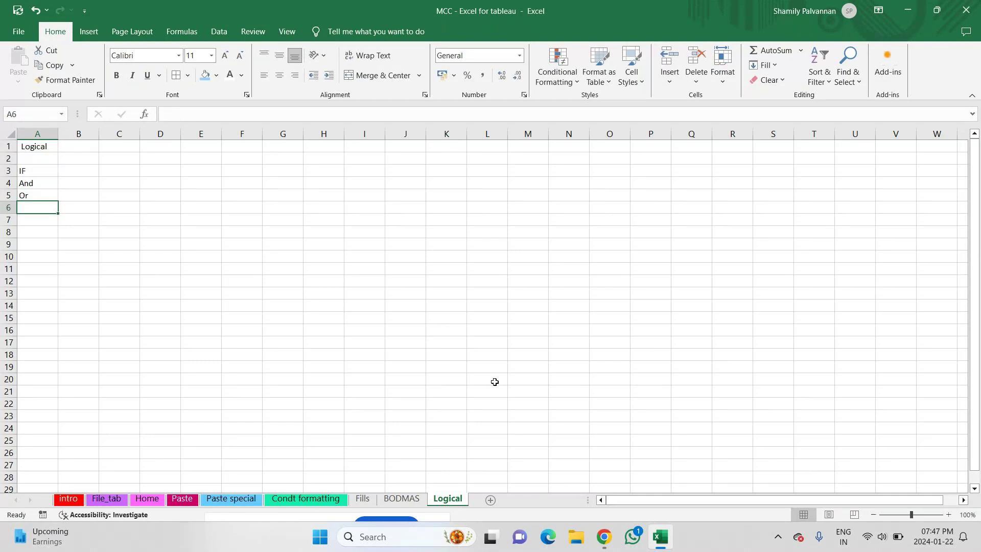
click(363, 387)
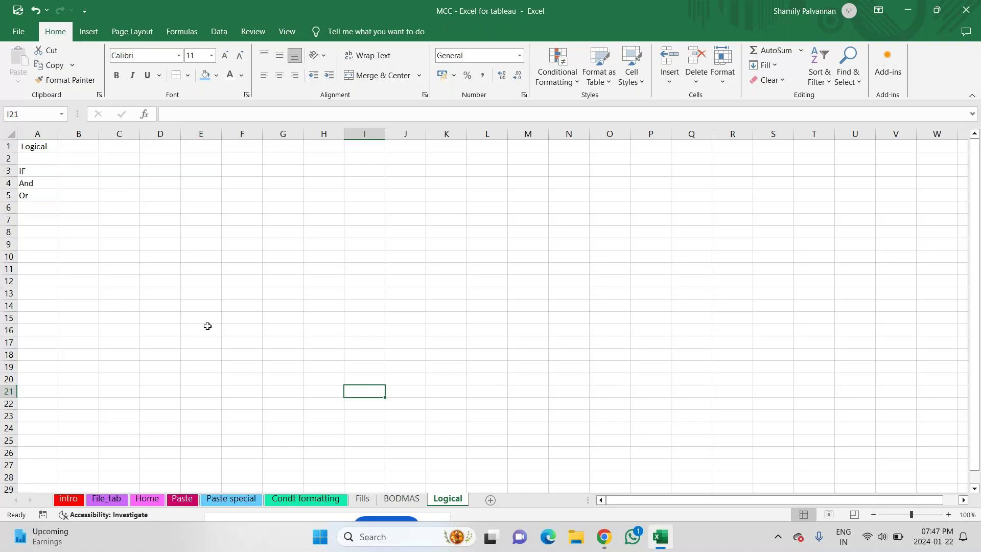
drag(25, 171, 41, 201)
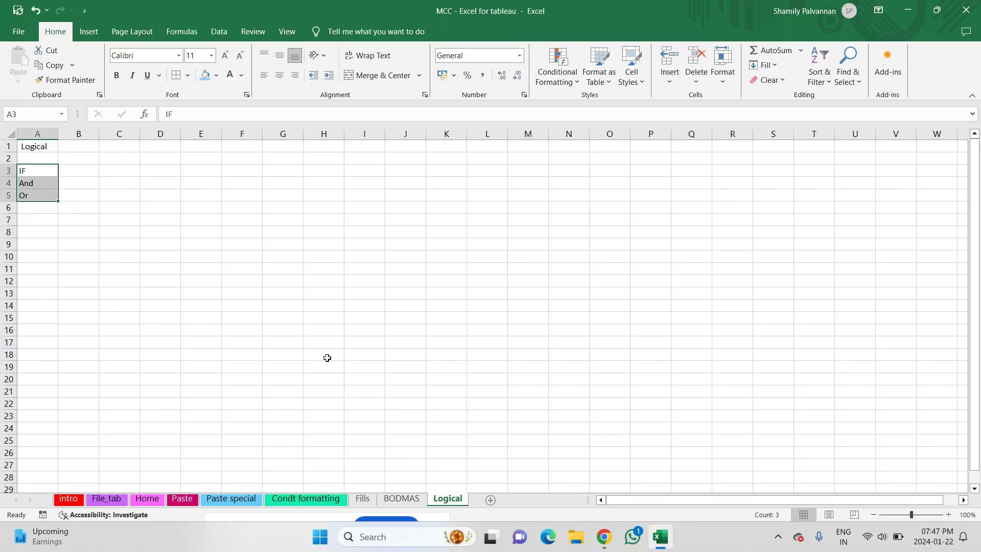
click(391, 500)
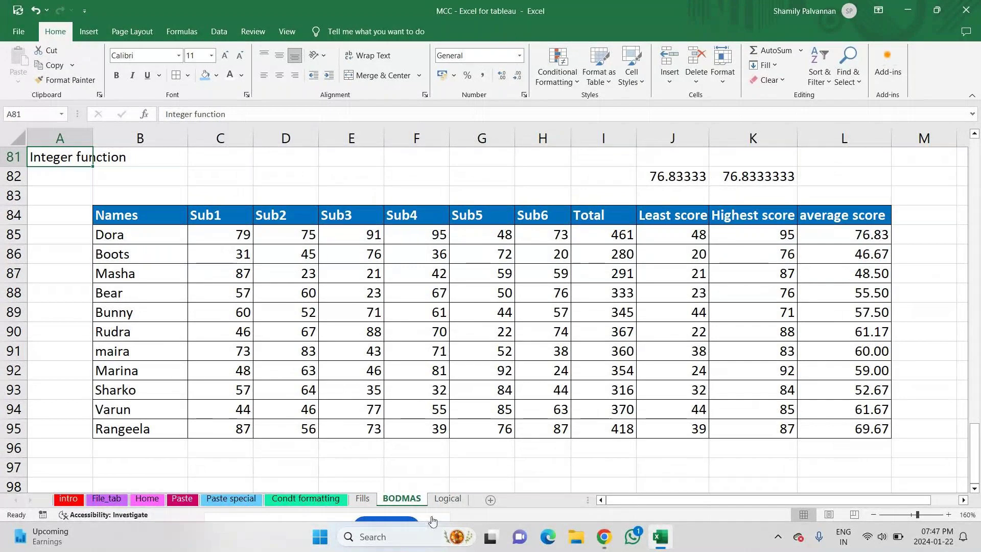
click(458, 503)
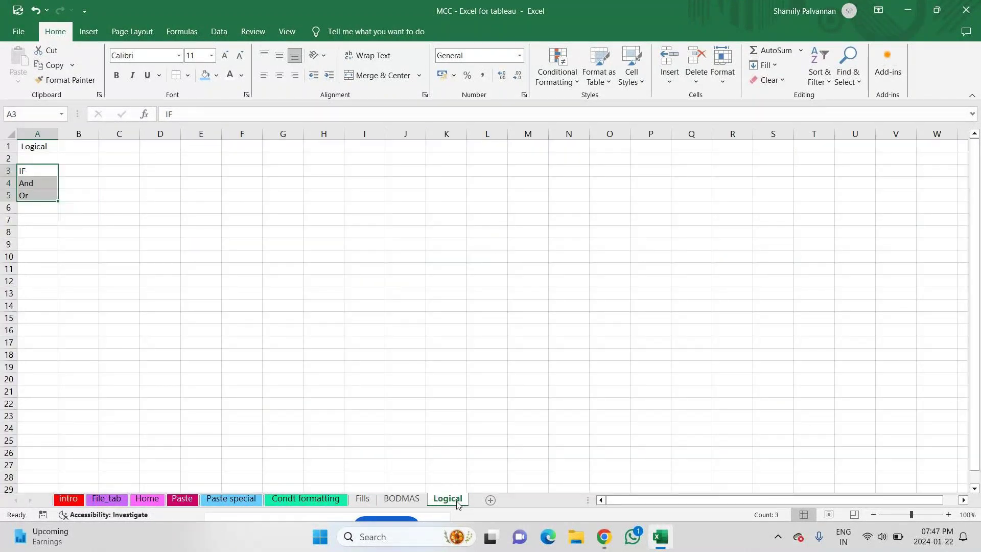
key(alt+Tab)
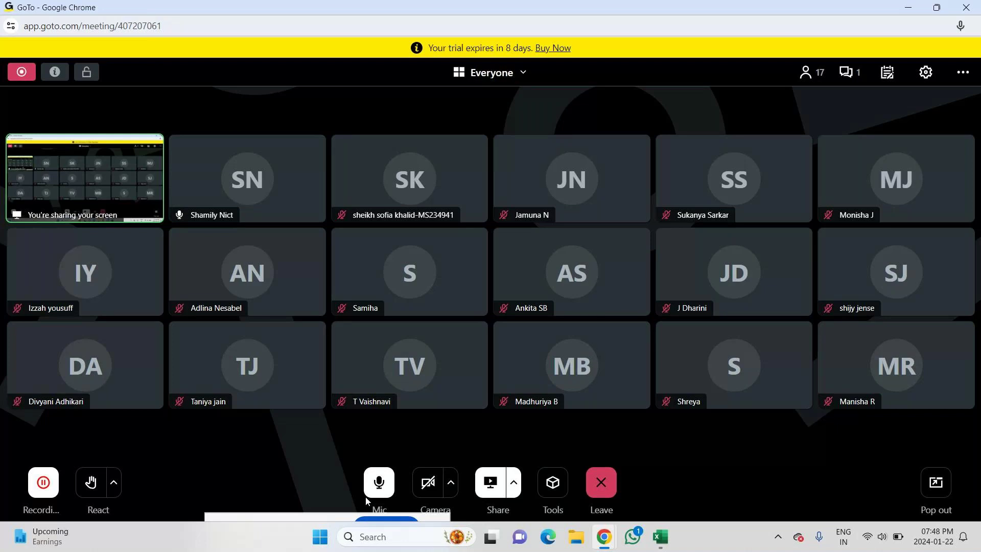
Mute the microphone and bring up the leave-or-end session prompt
click(377, 487)
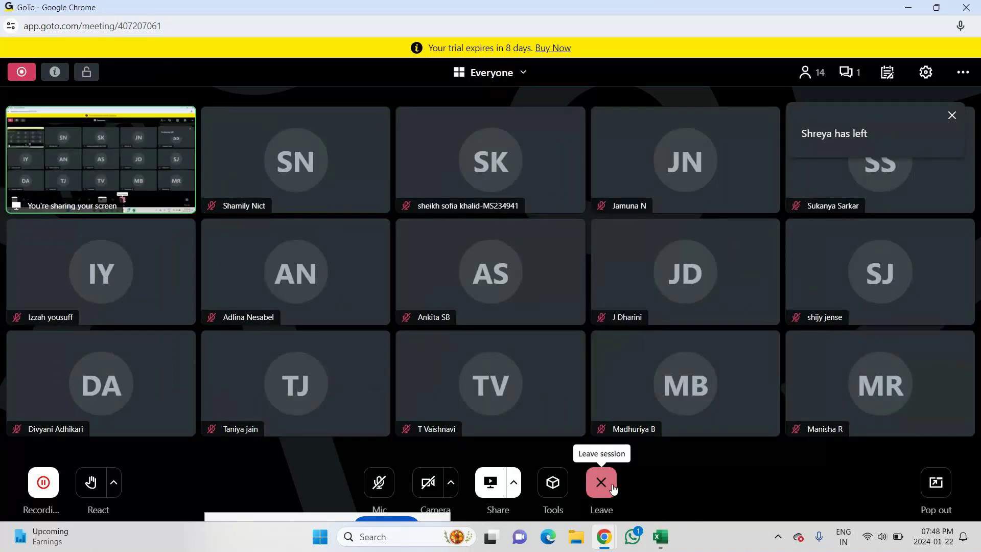
click(611, 485)
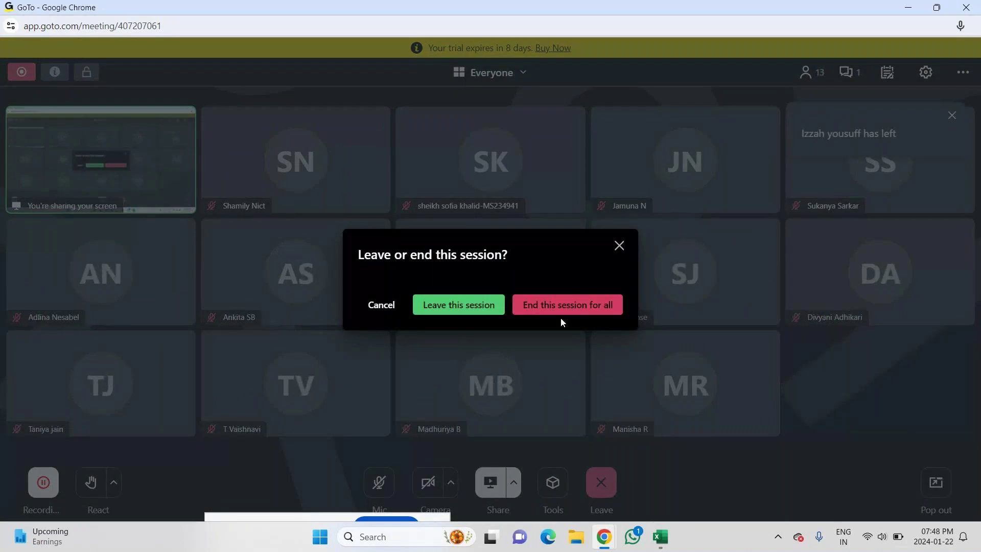